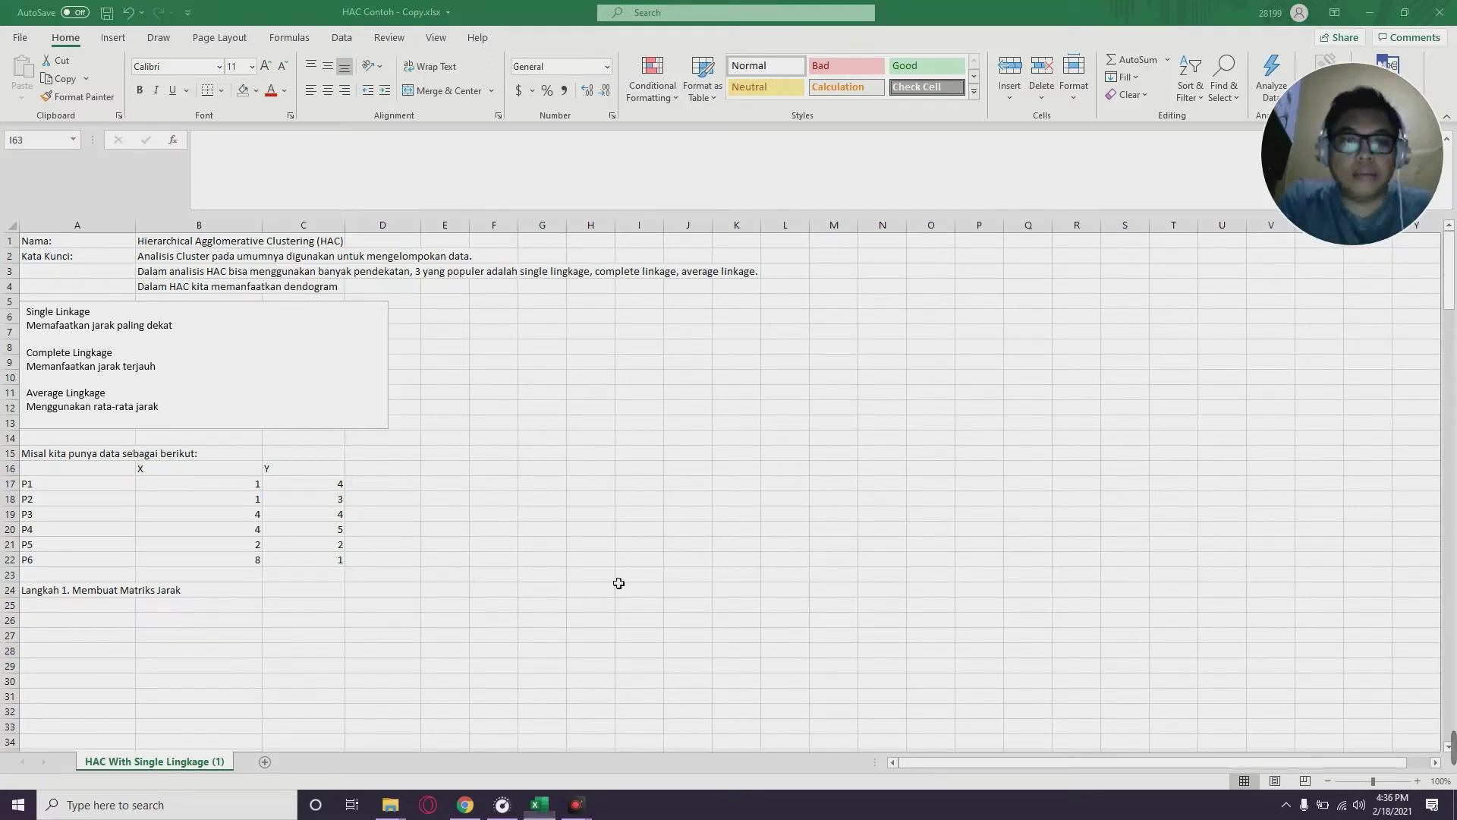
pyautogui.click(586, 491)
pyautogui.click(490, 575)
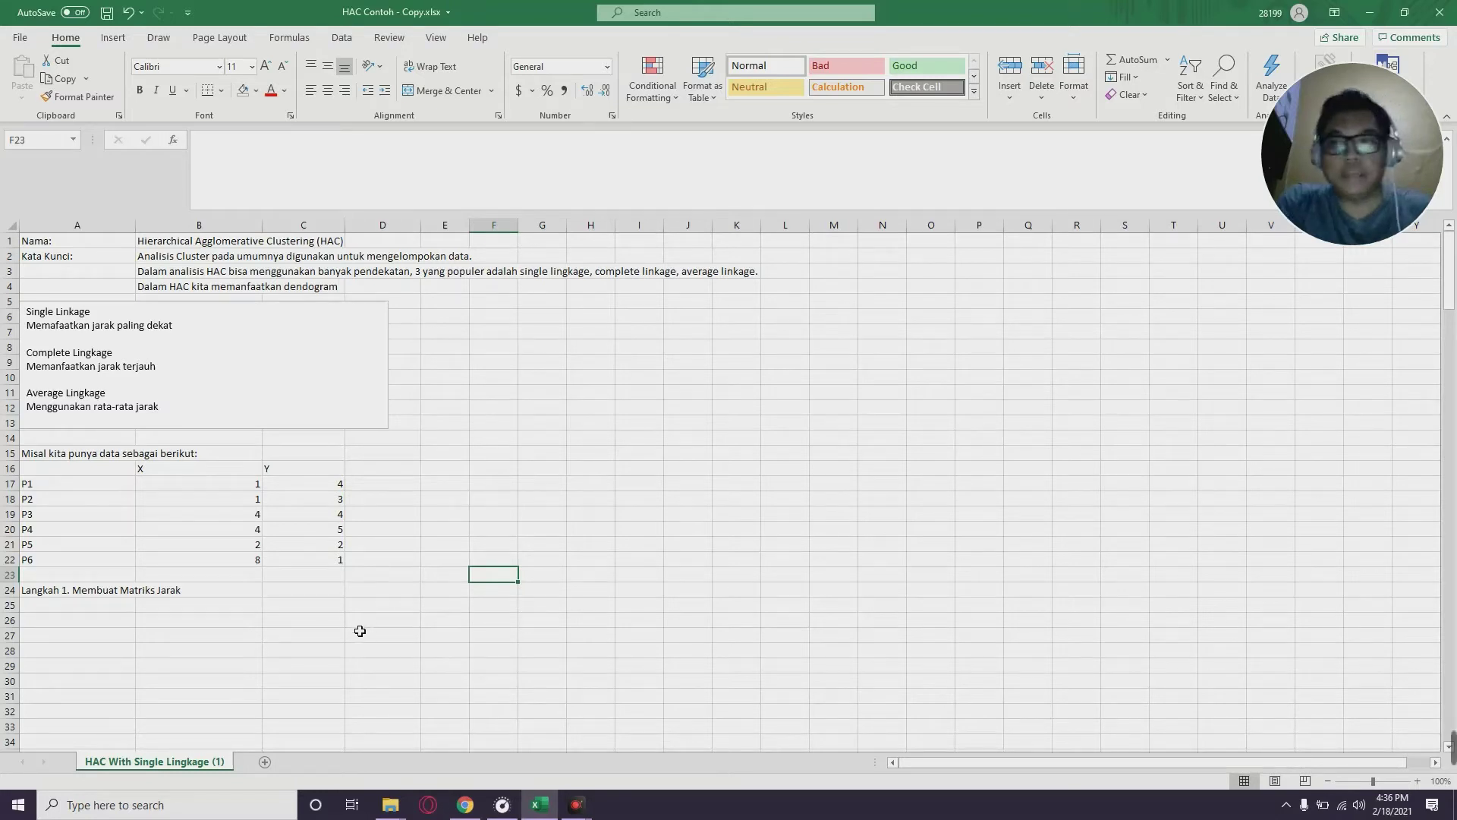
pyautogui.click(380, 696)
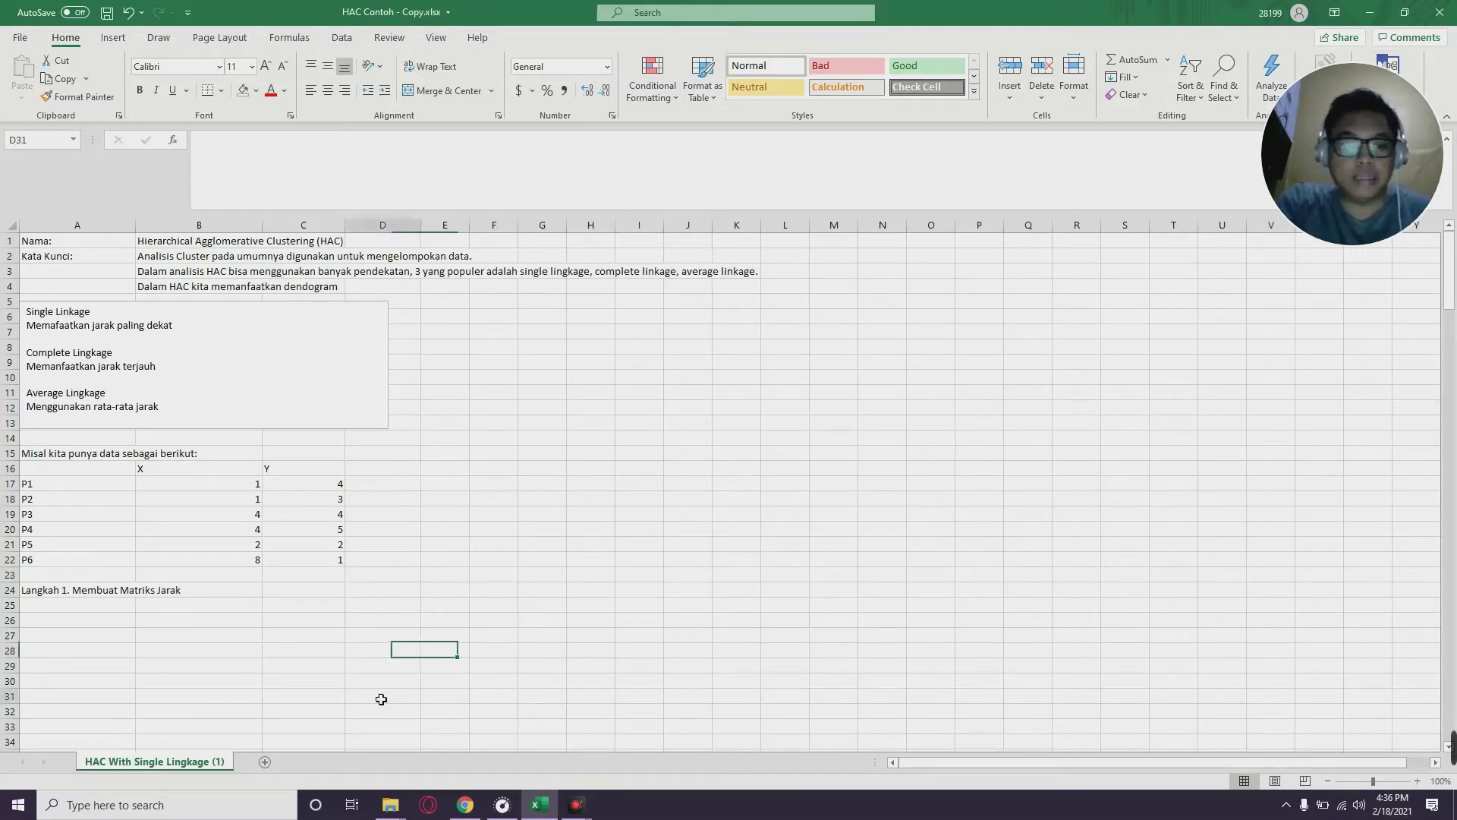
pyautogui.click(385, 612)
pyautogui.click(30, 605)
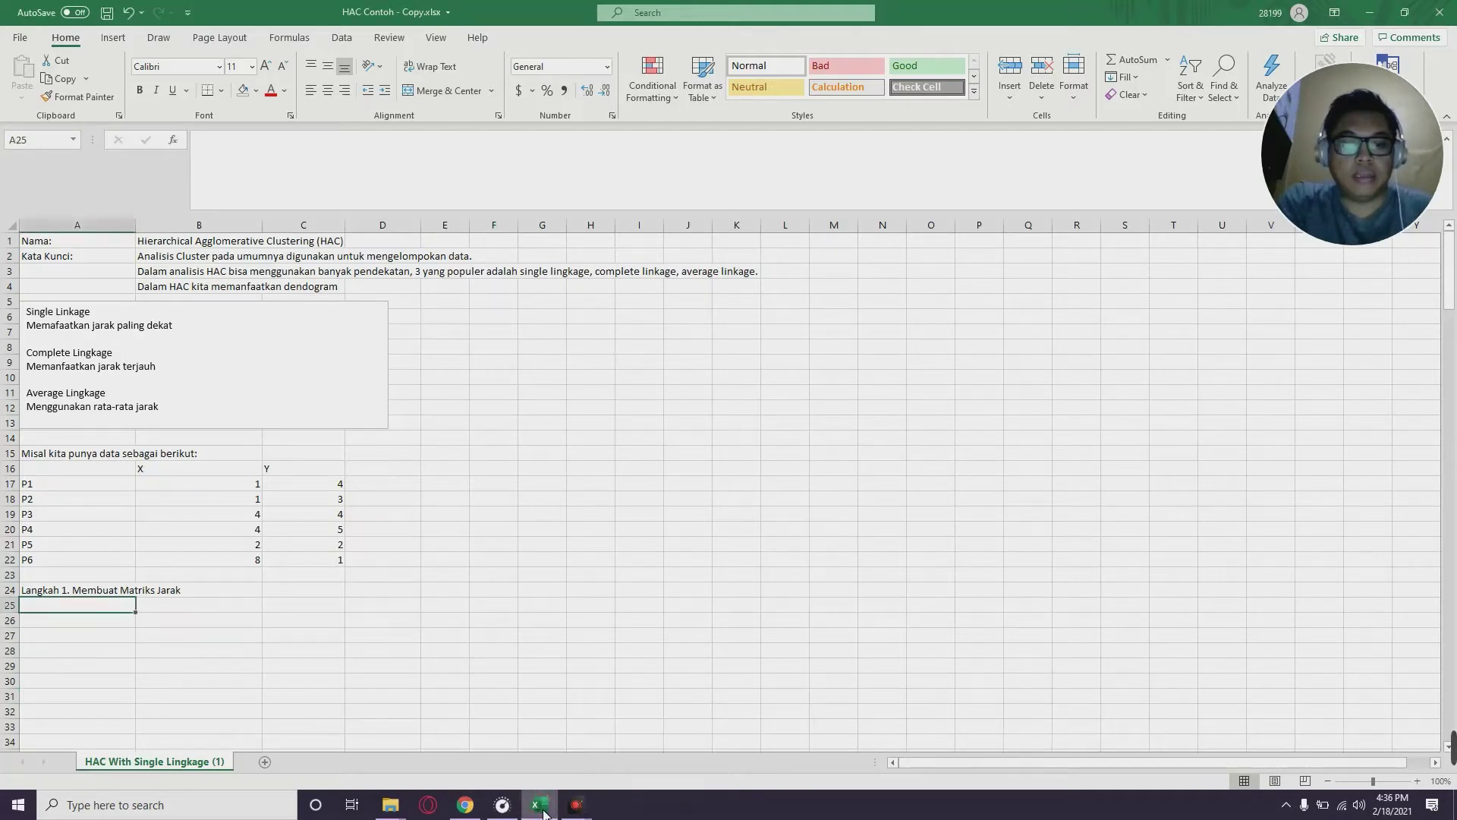
# Switch to File Explorer and open the workbook HAC Contoh.xlsx from the 2. HAC folder
pyautogui.click(543, 813)
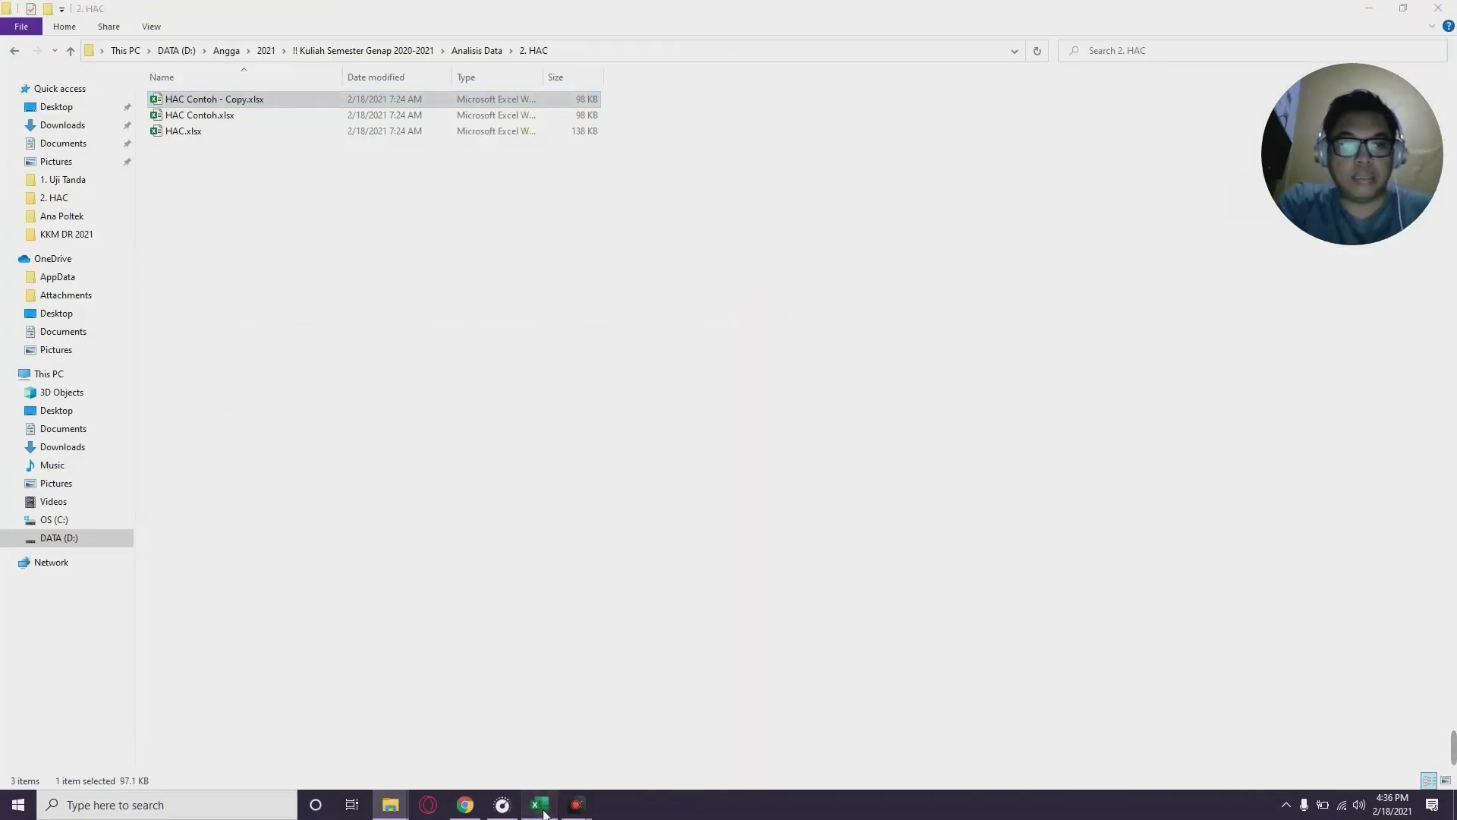
pyautogui.click(543, 813)
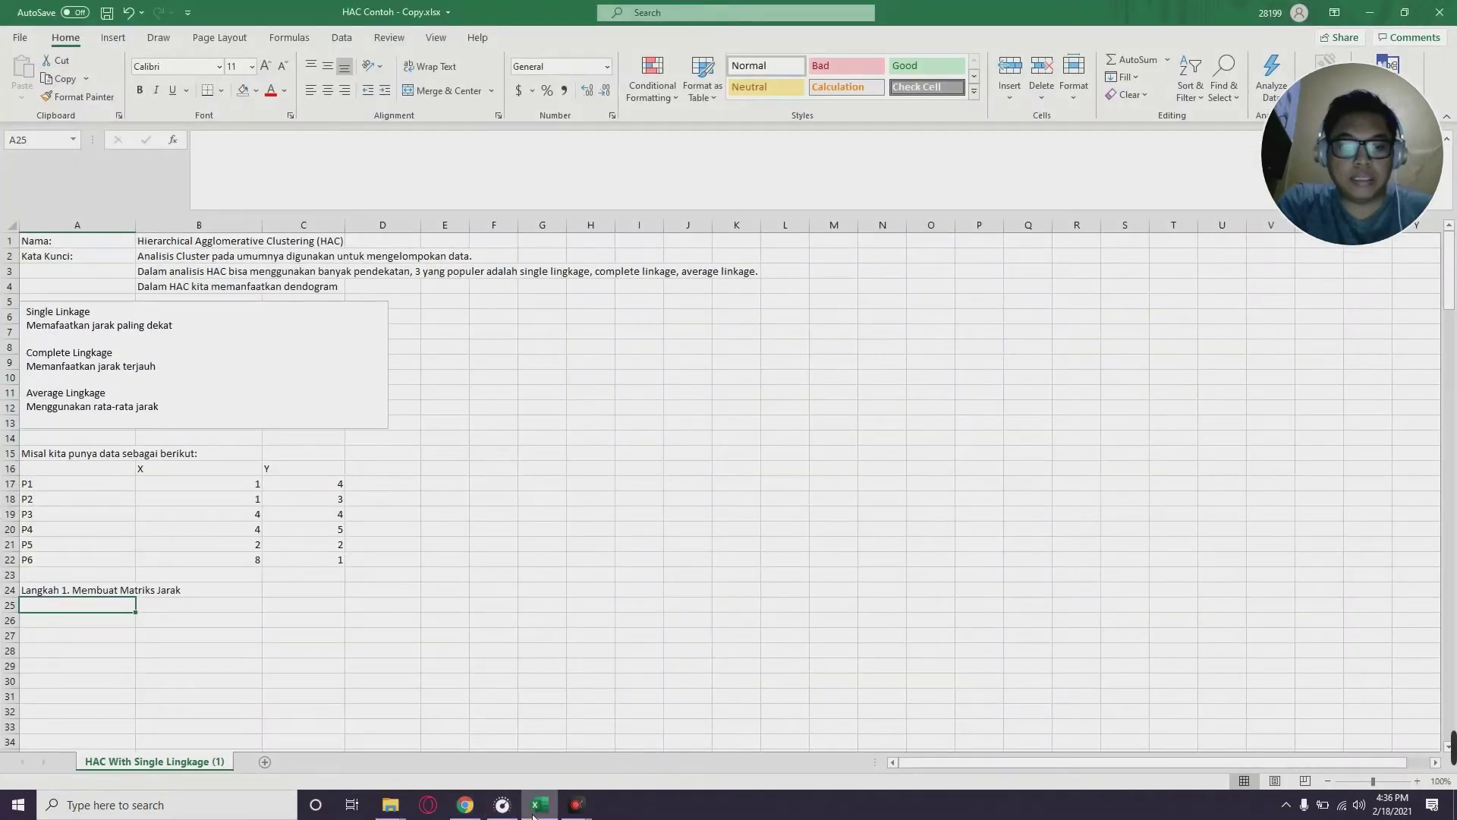
pyautogui.click(534, 816)
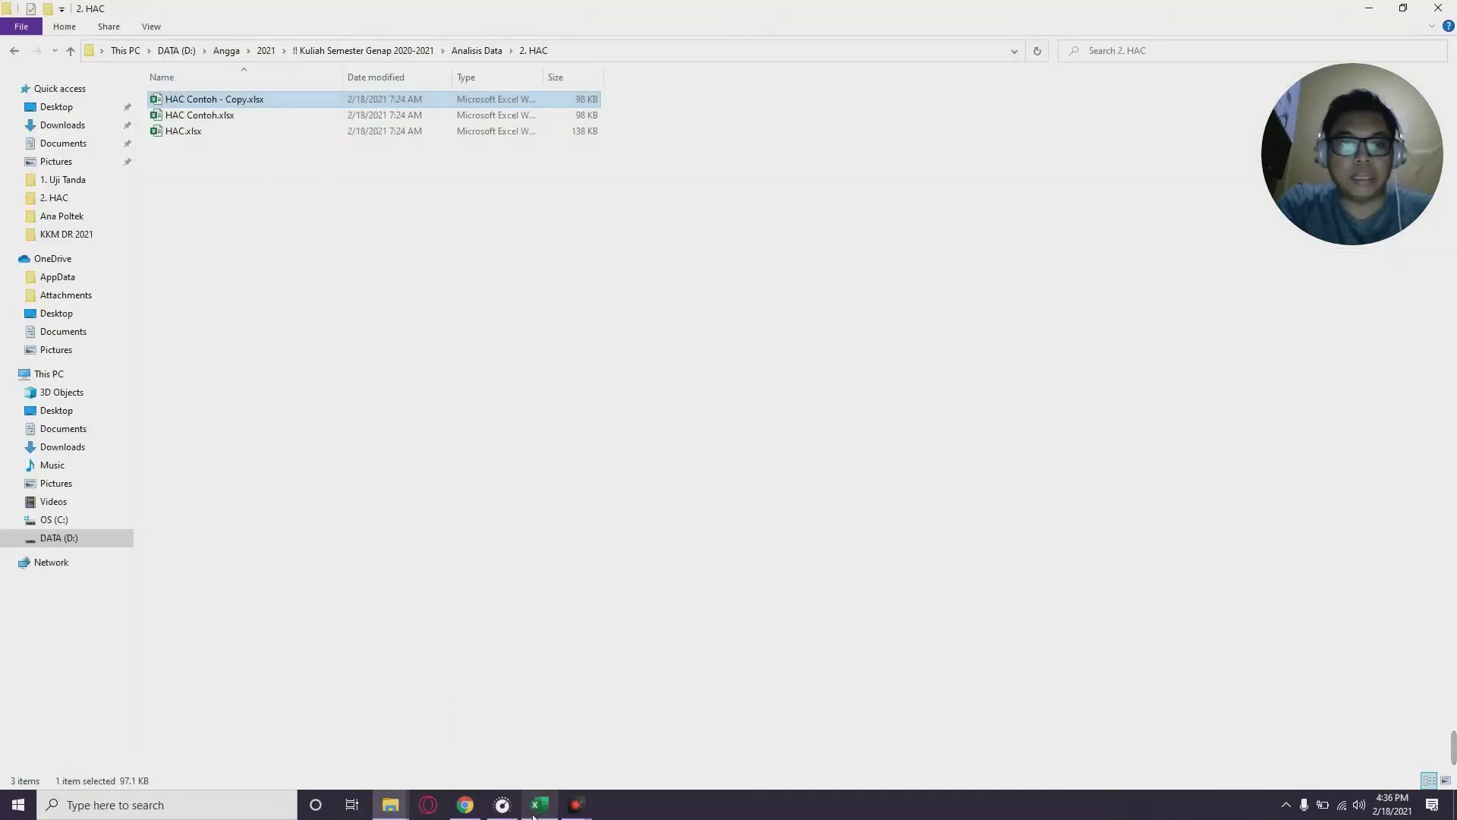
pyautogui.doubleClick(302, 120)
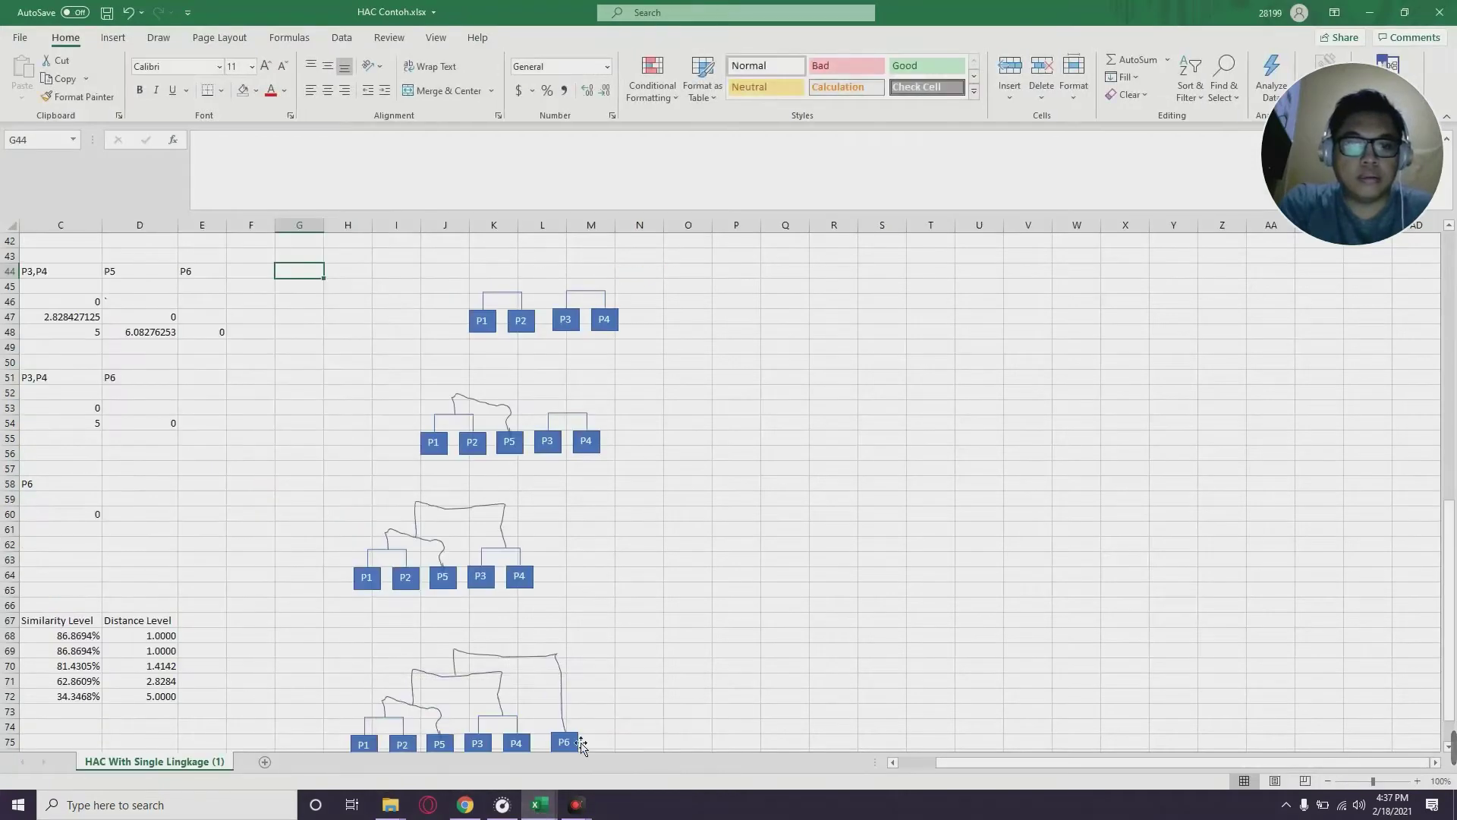
# Copy the Euclidean distance formula picture from HAC Contoh.xlsx into HAC Contoh - Copy.xlsx and place it over about E24:K33
pyautogui.scroll(12, 623, 468)
pyautogui.click(613, 571)
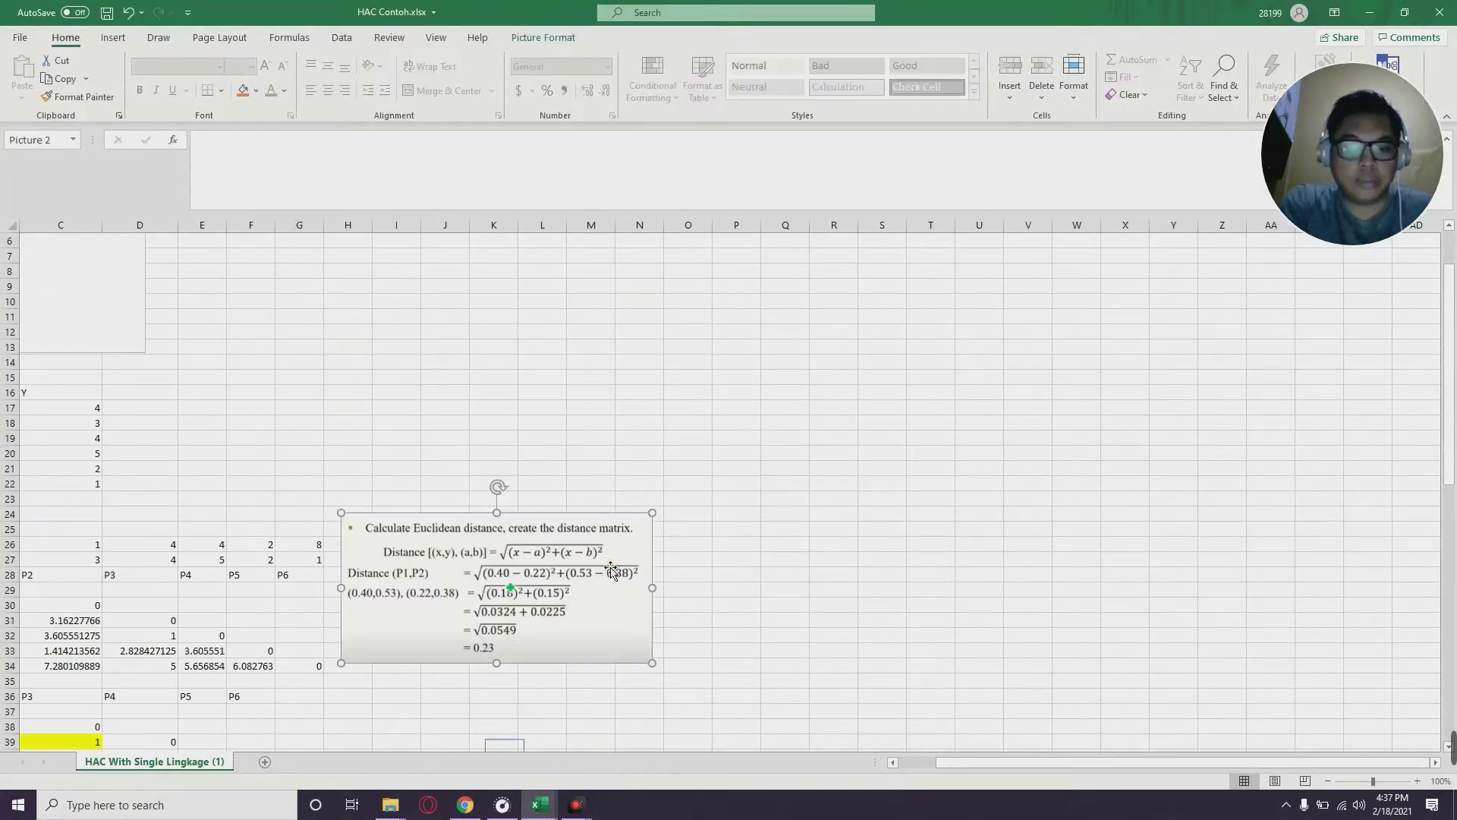
pyautogui.moveTo(540, 804)
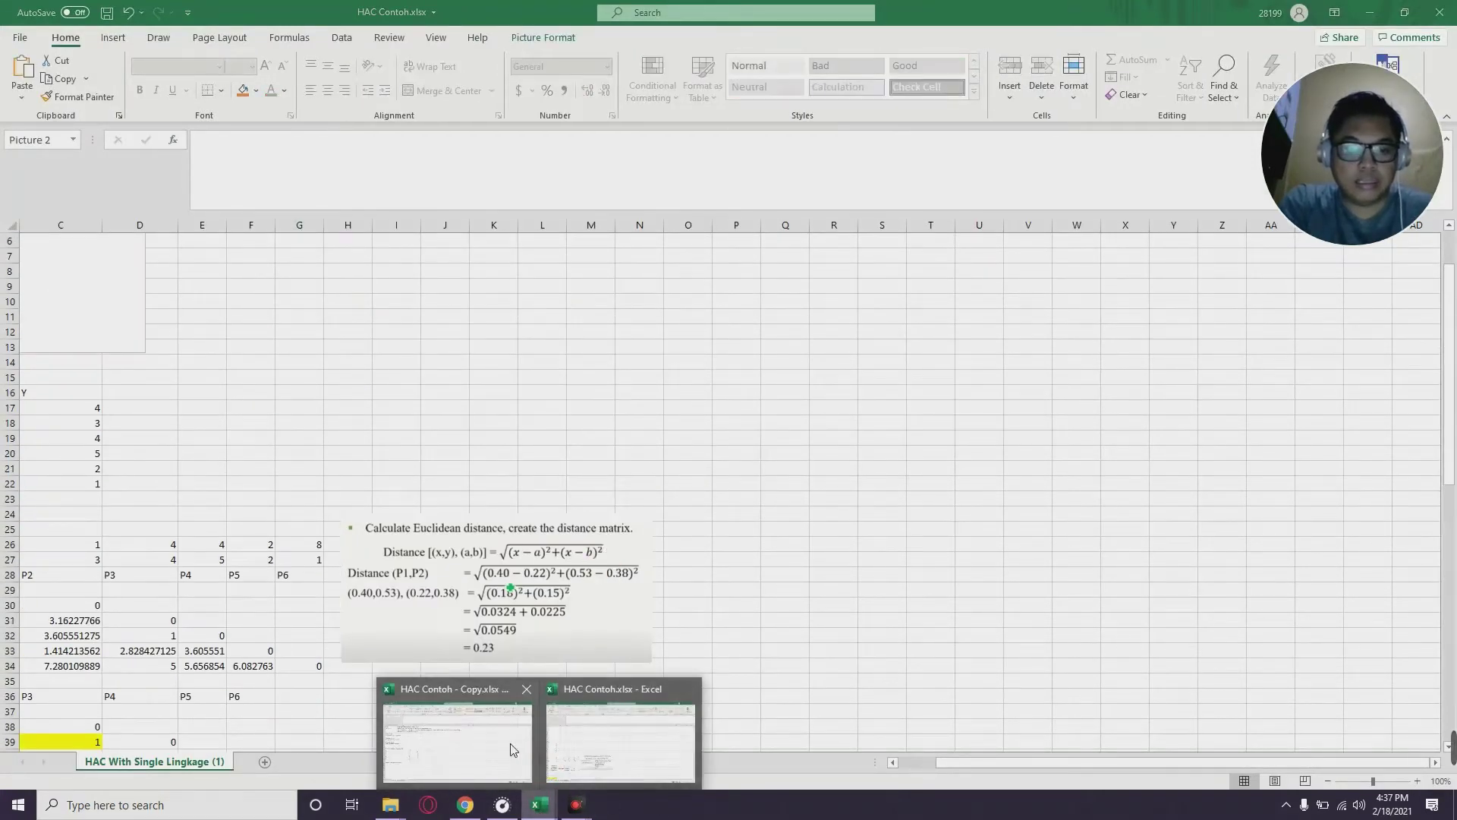
pyautogui.click(507, 748)
pyautogui.click(371, 444)
pyautogui.click(570, 525)
pyautogui.hotkey('ctrl', 'v')
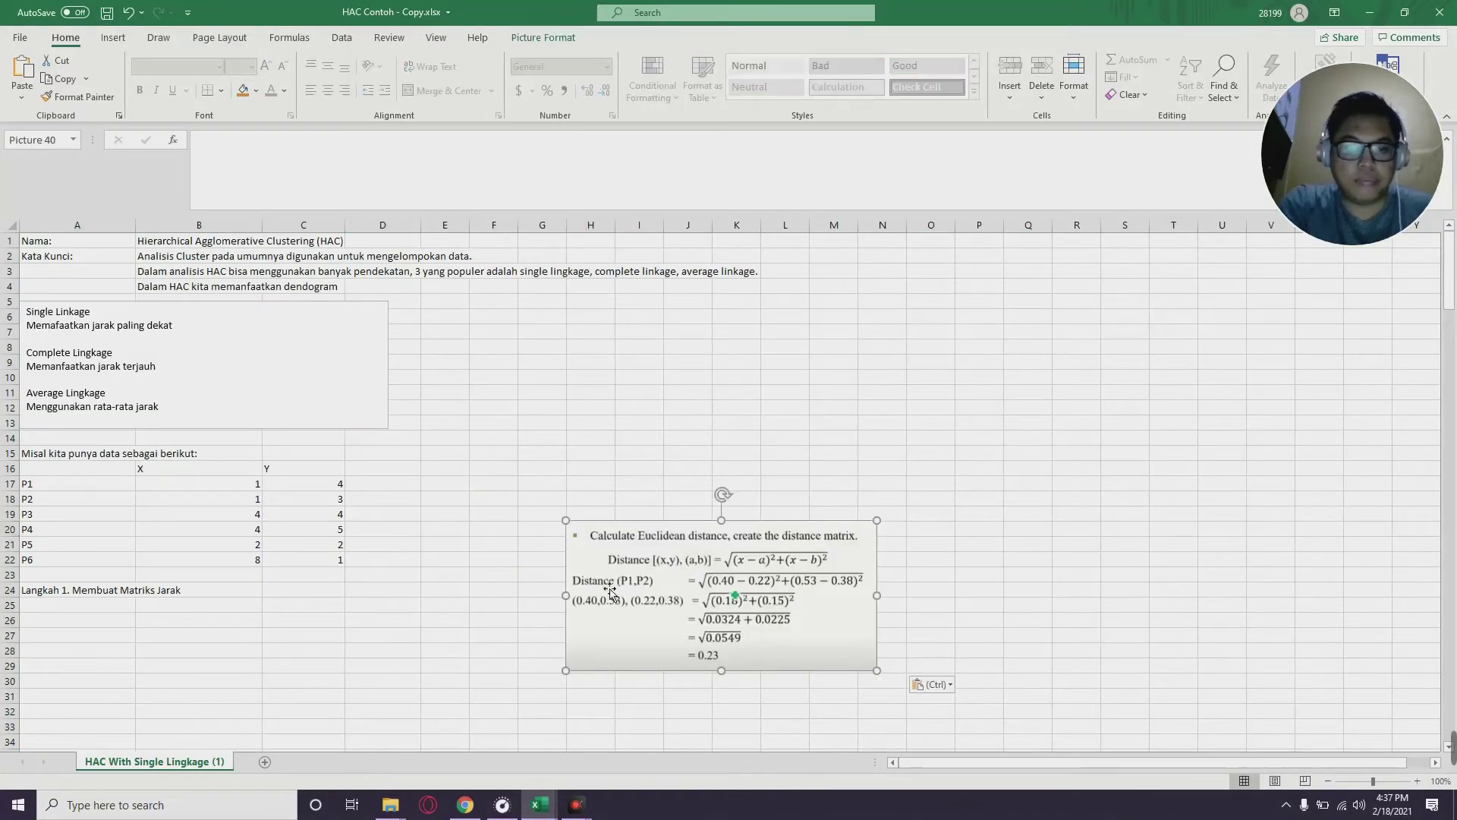
pyautogui.moveTo(631, 548); pyautogui.dragTo(501, 652)
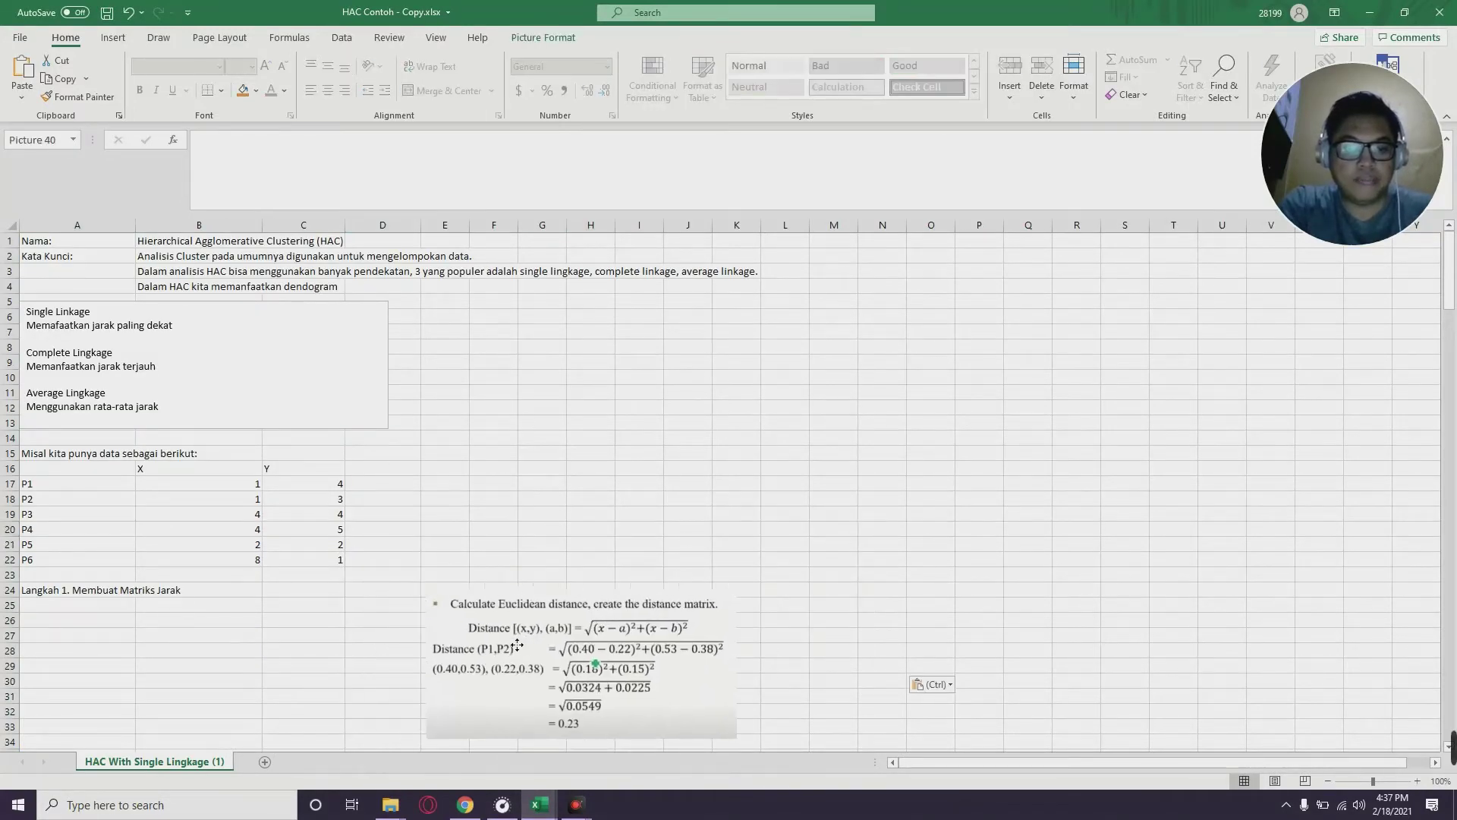
pyautogui.click(687, 547)
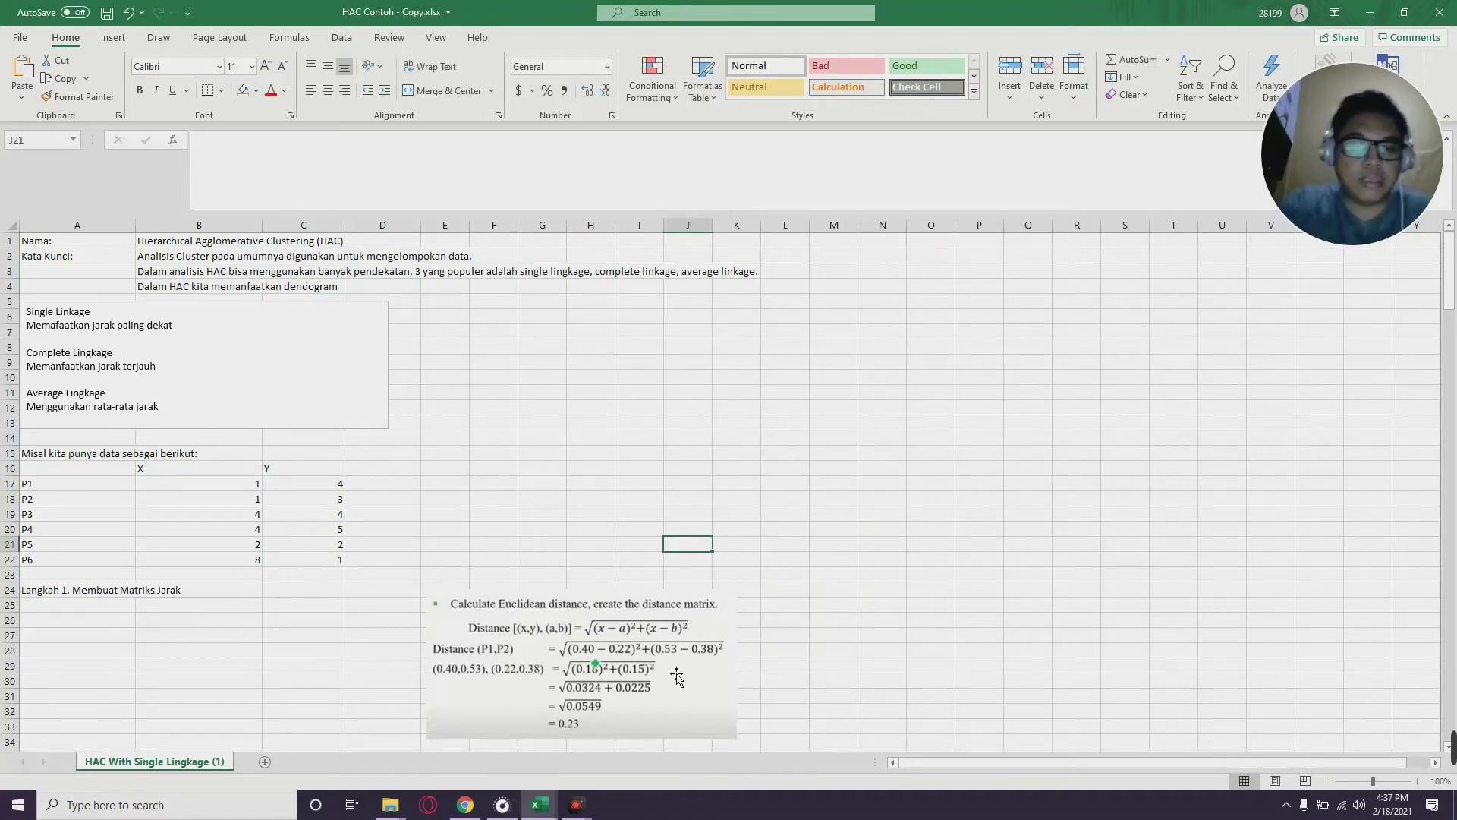
# Go through the point labels P1 to P6 in the data table to see which pairs need a distance
pyautogui.click(70, 489)
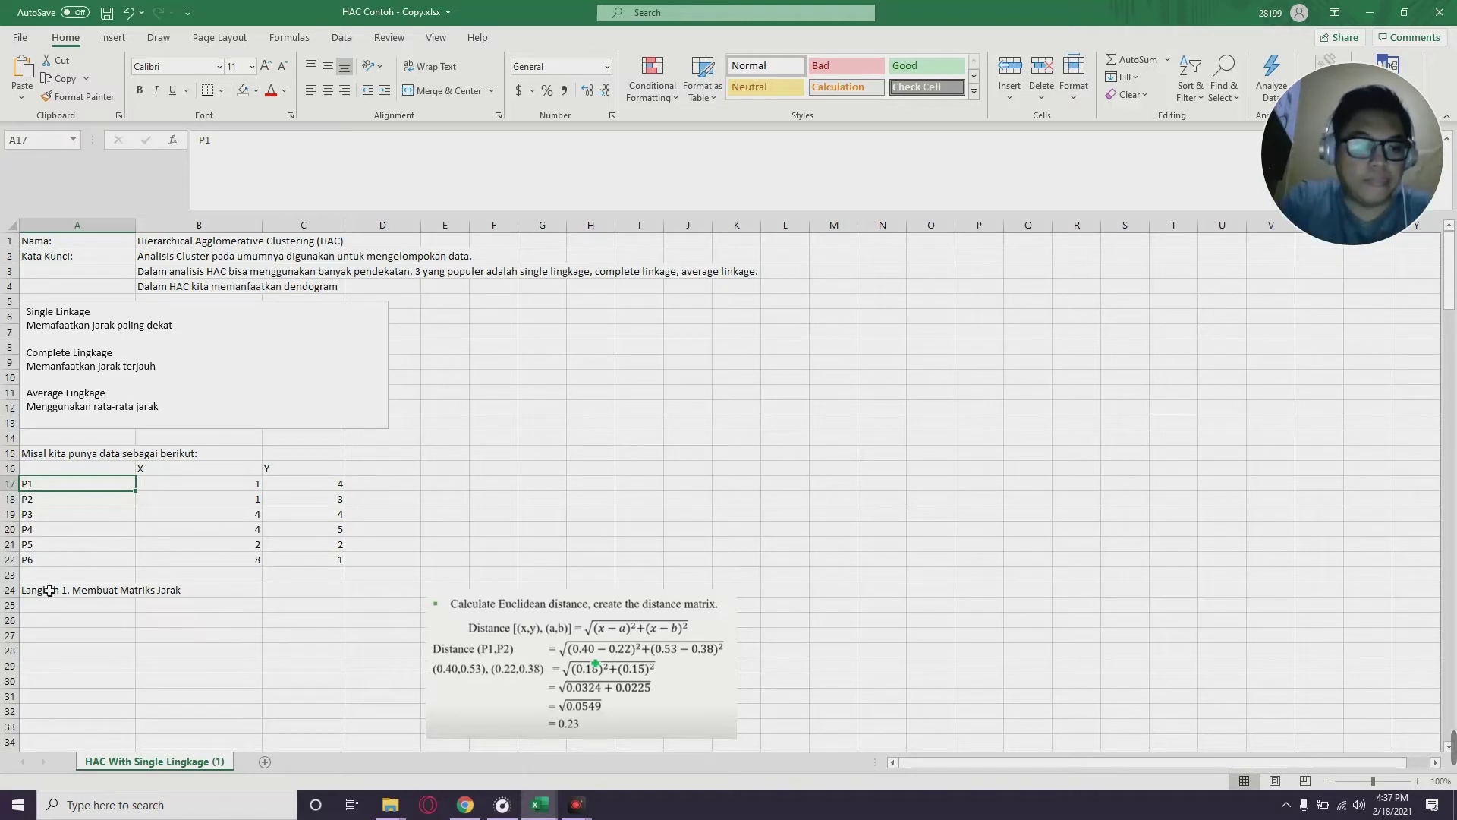
pyautogui.click(85, 514)
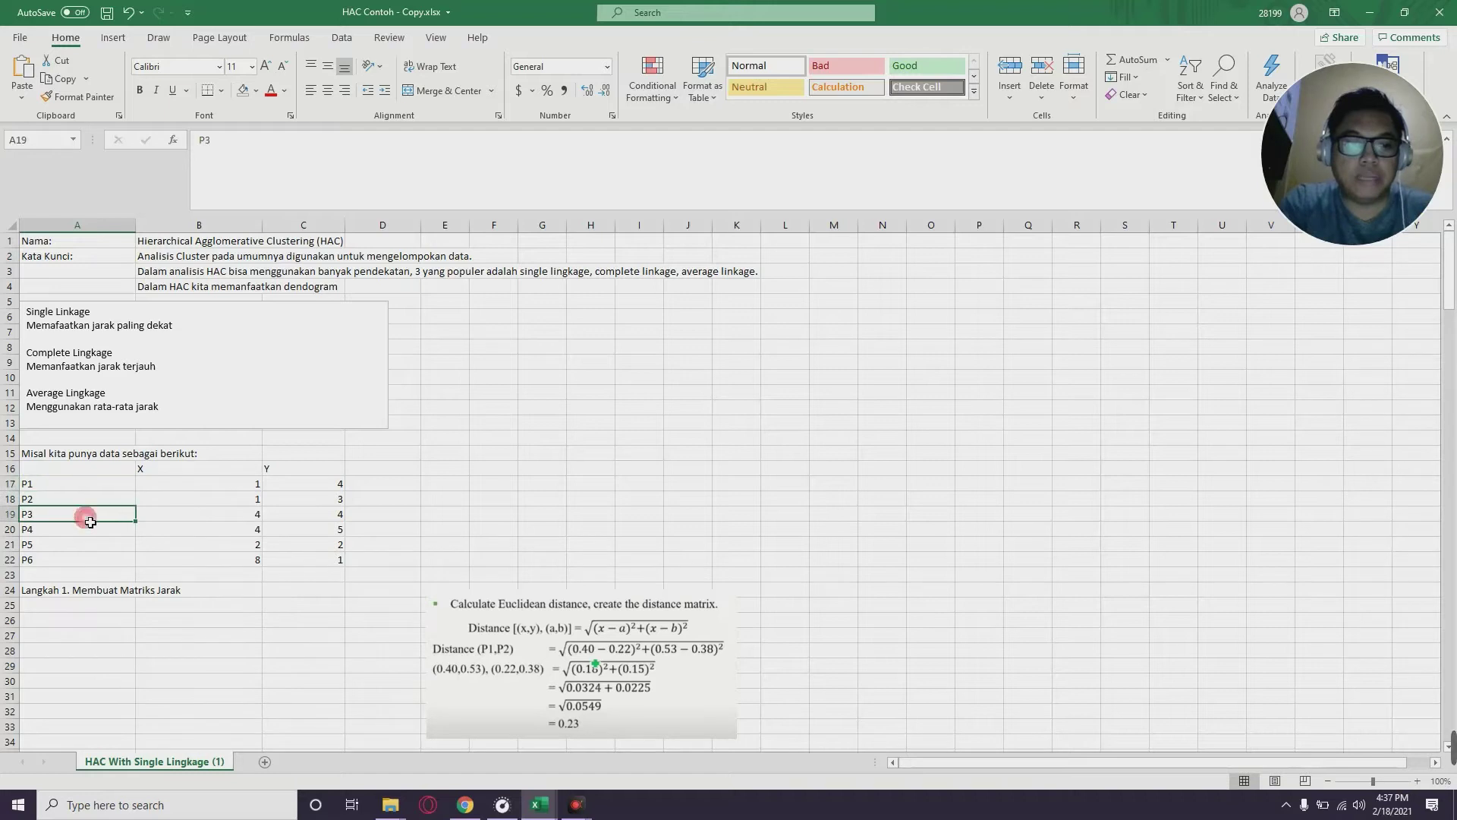
pyautogui.click(87, 484)
pyautogui.click(73, 531)
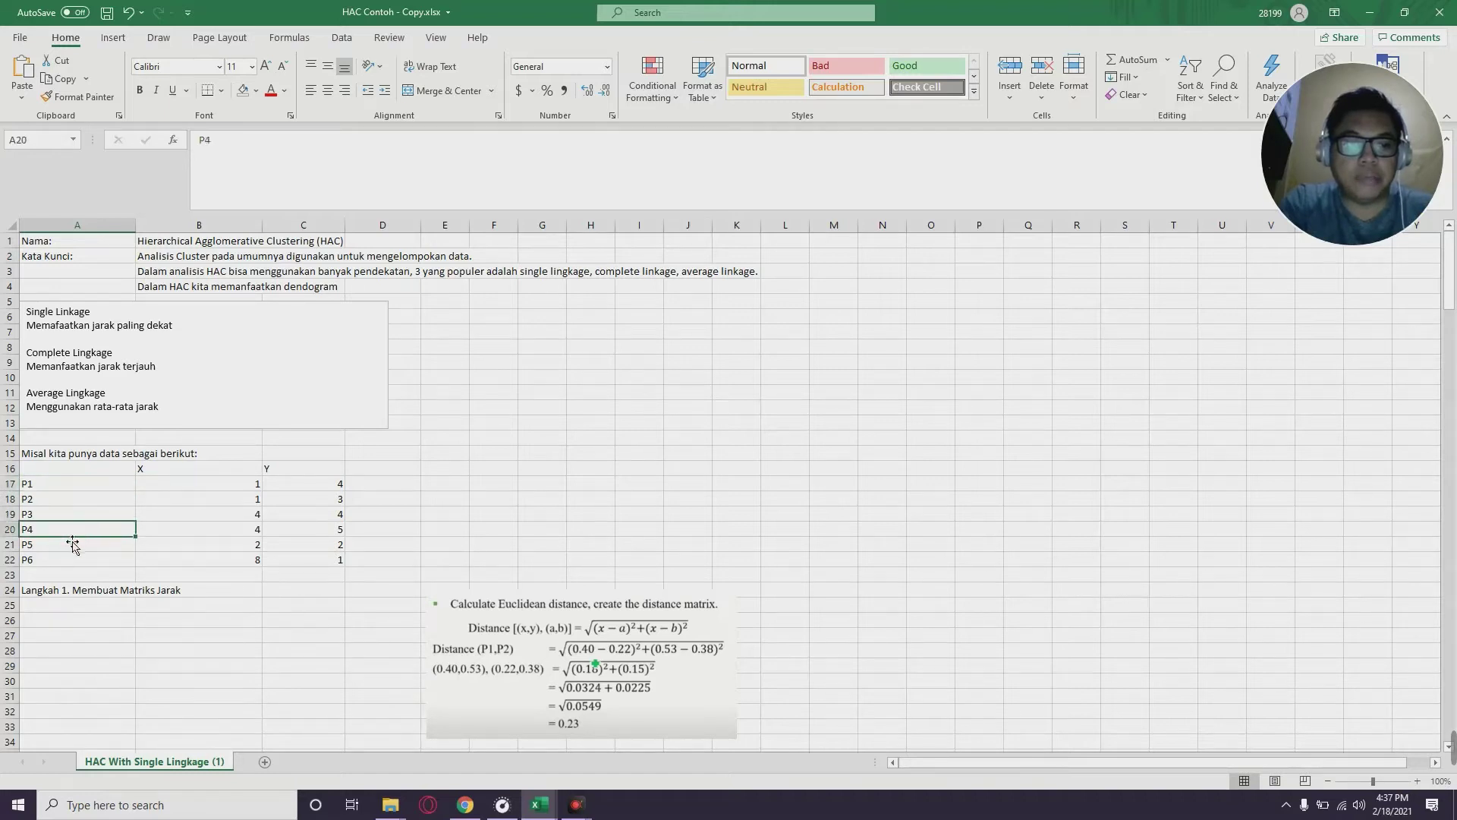
pyautogui.click(72, 485)
pyautogui.click(70, 559)
pyautogui.click(73, 486)
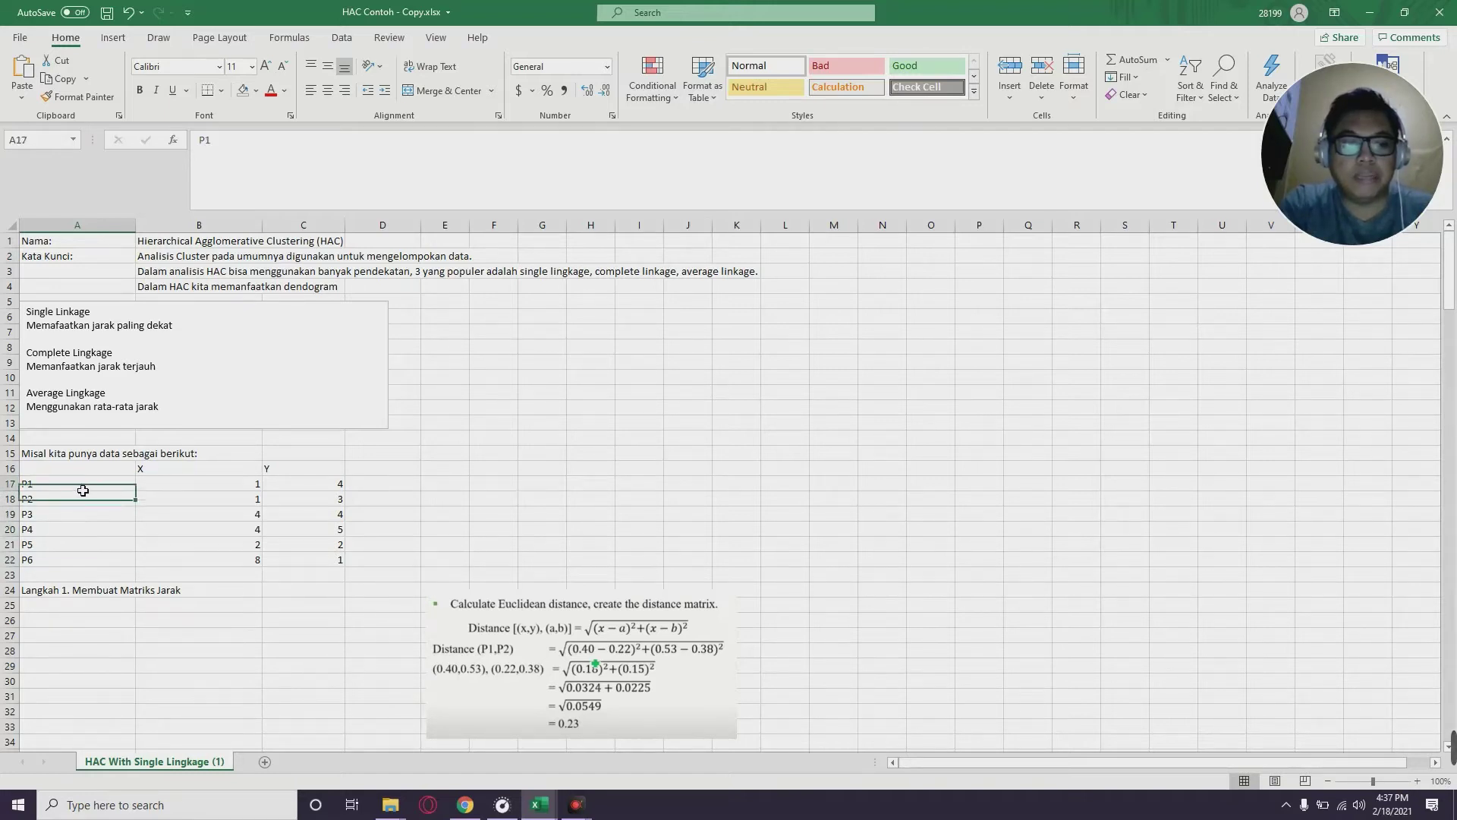
pyautogui.click(76, 514)
pyautogui.click(79, 565)
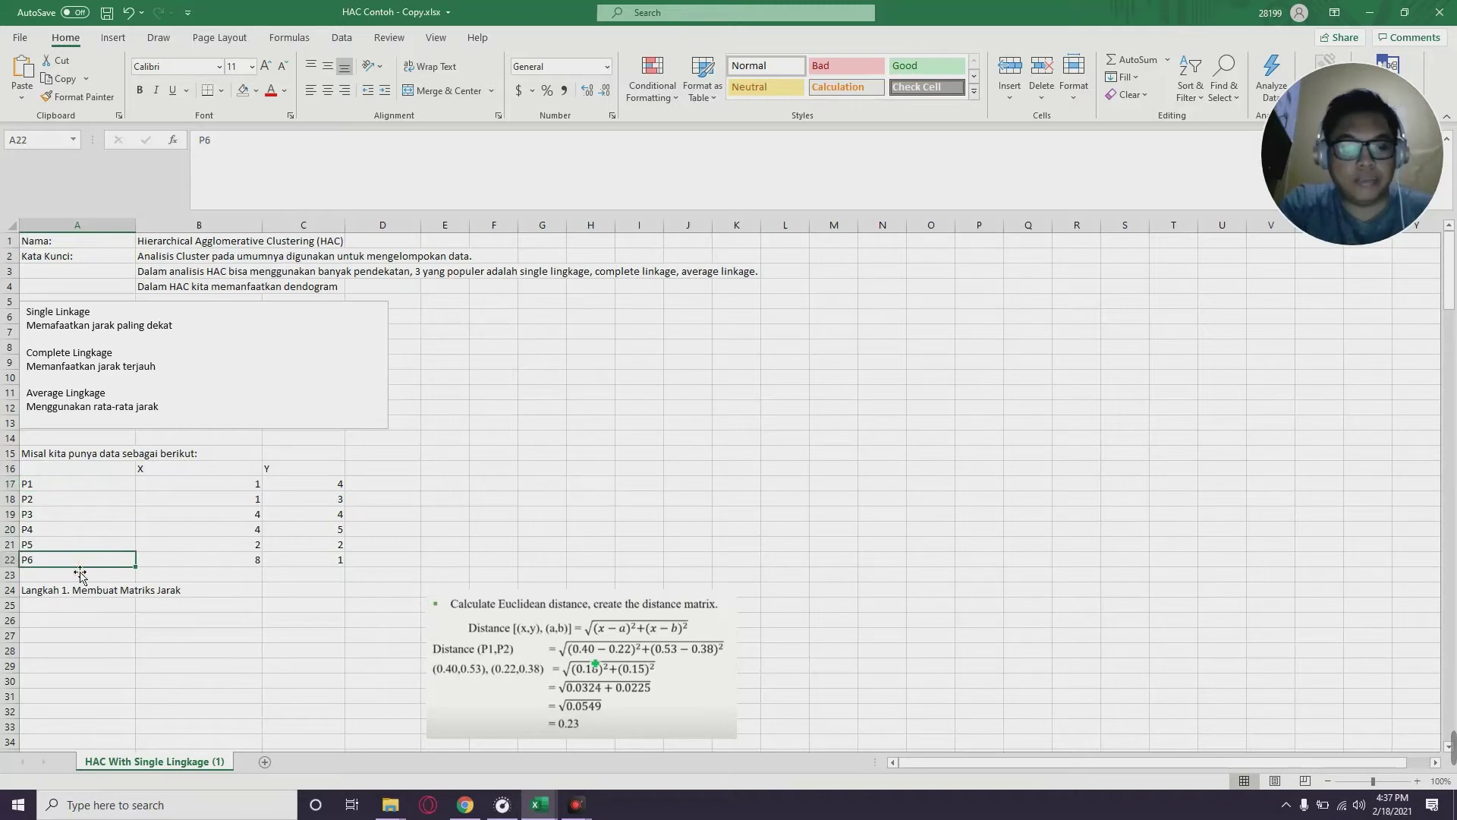
pyautogui.click(91, 498)
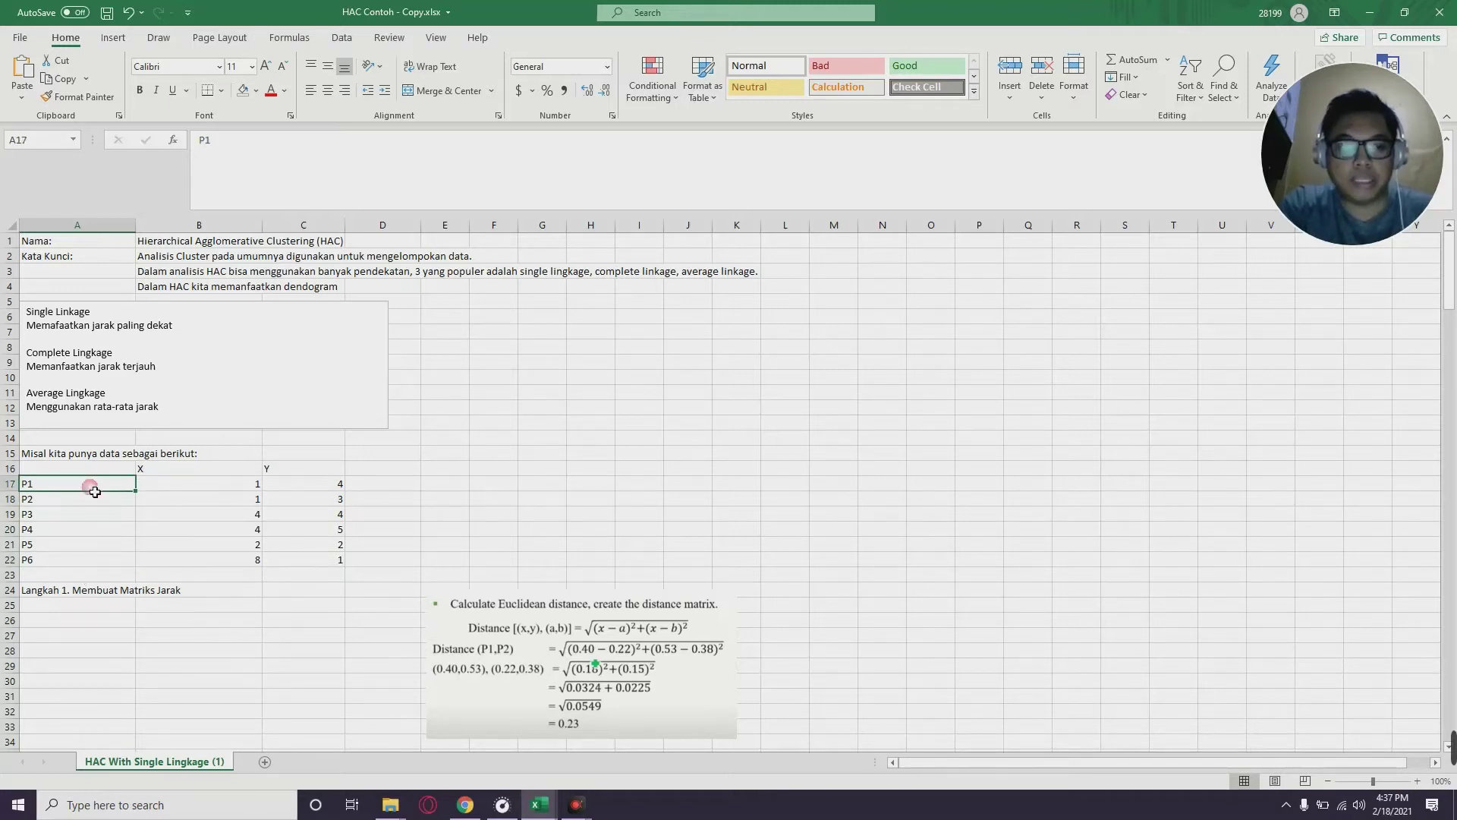
pyautogui.click(86, 514)
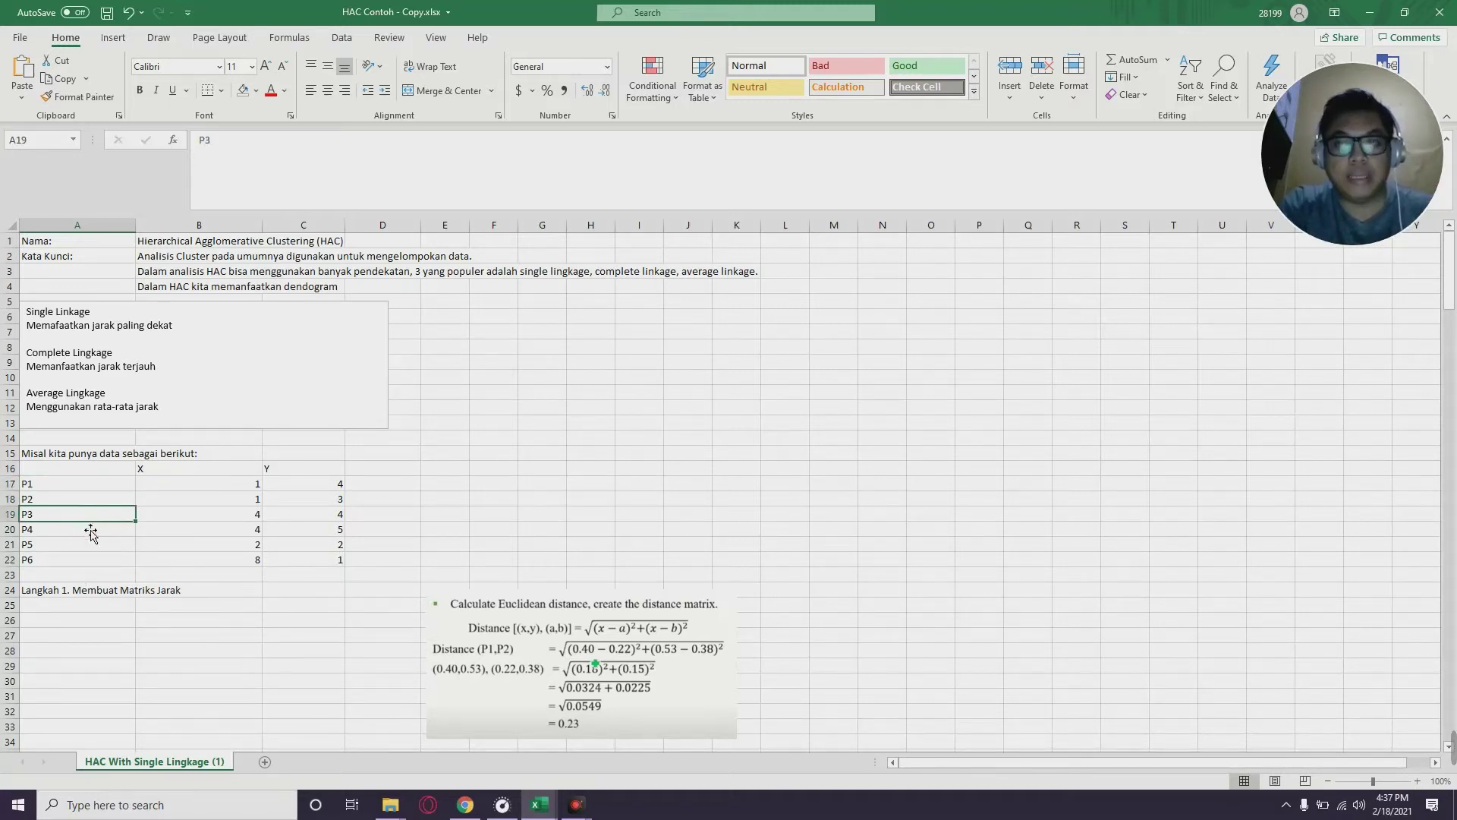
# Copy the point labels P1 to P6 from A17:A22 to A26:A31 as the distance matrix's row labels
pyautogui.click(84, 621)
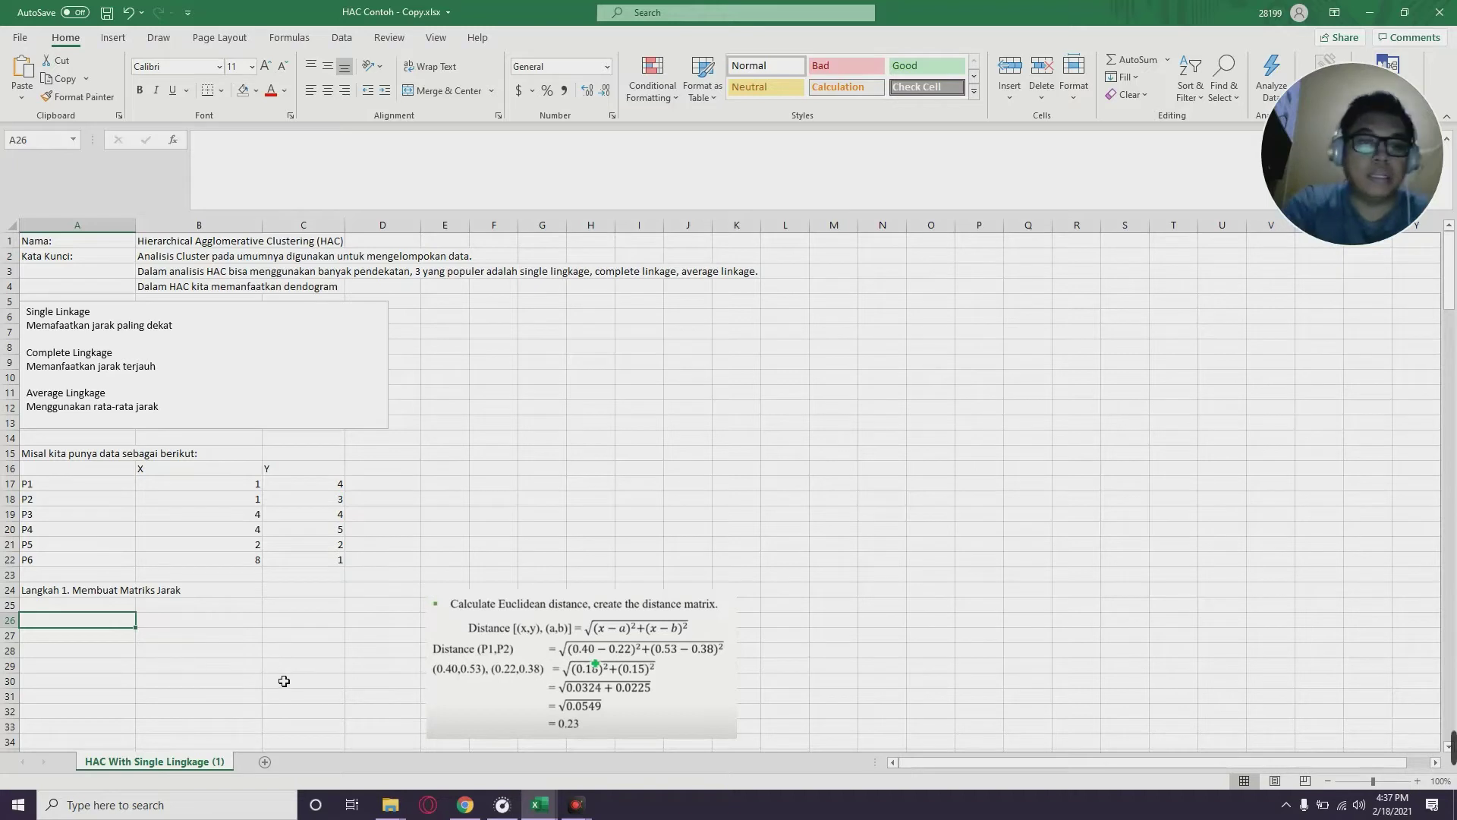
pyautogui.moveTo(96, 490); pyautogui.dragTo(89, 561)
pyautogui.hotkey('ctrl', 'c')
pyautogui.click(106, 622)
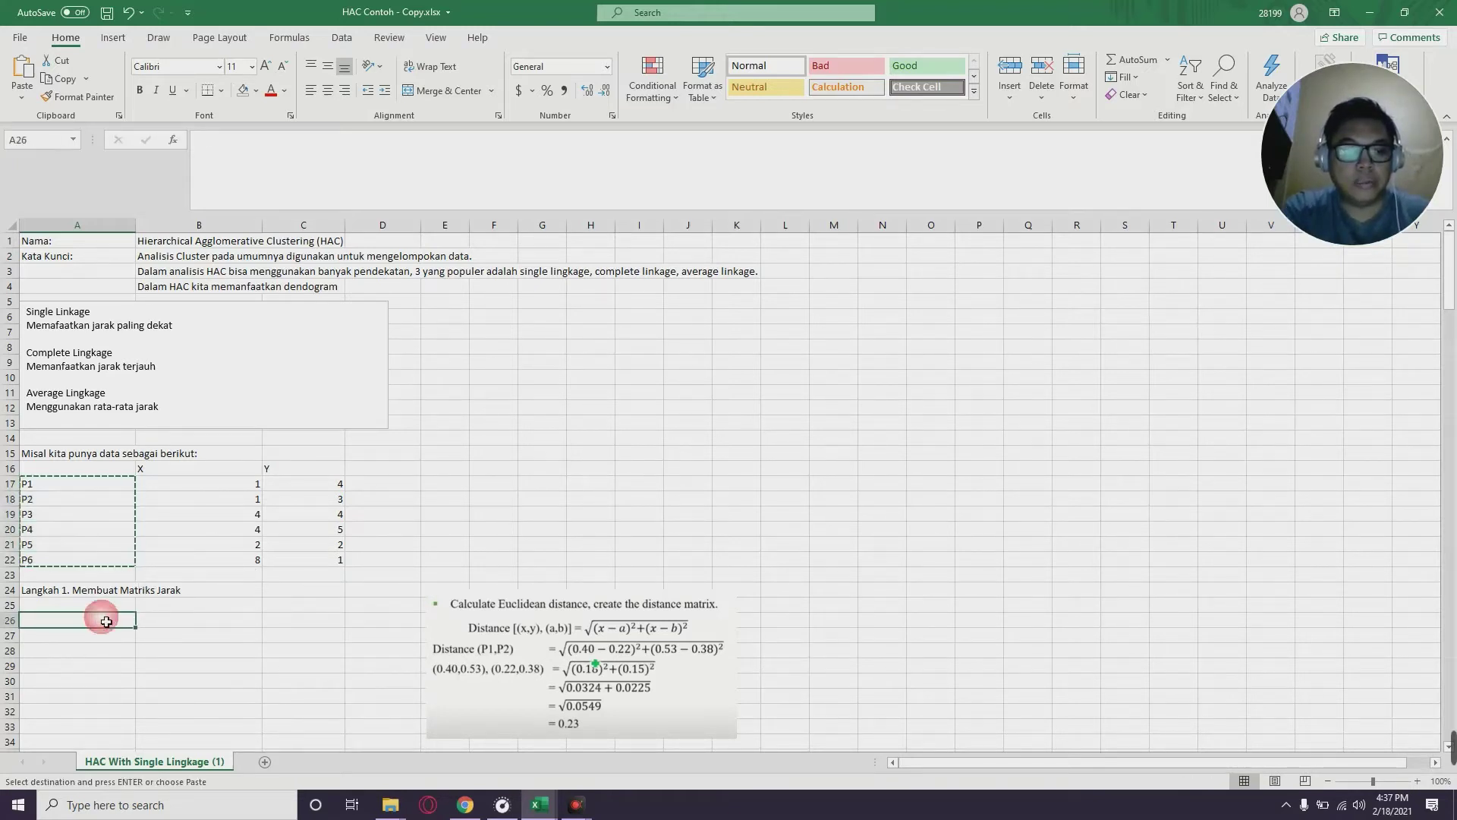
pyautogui.hotkey('ctrl', 'v')
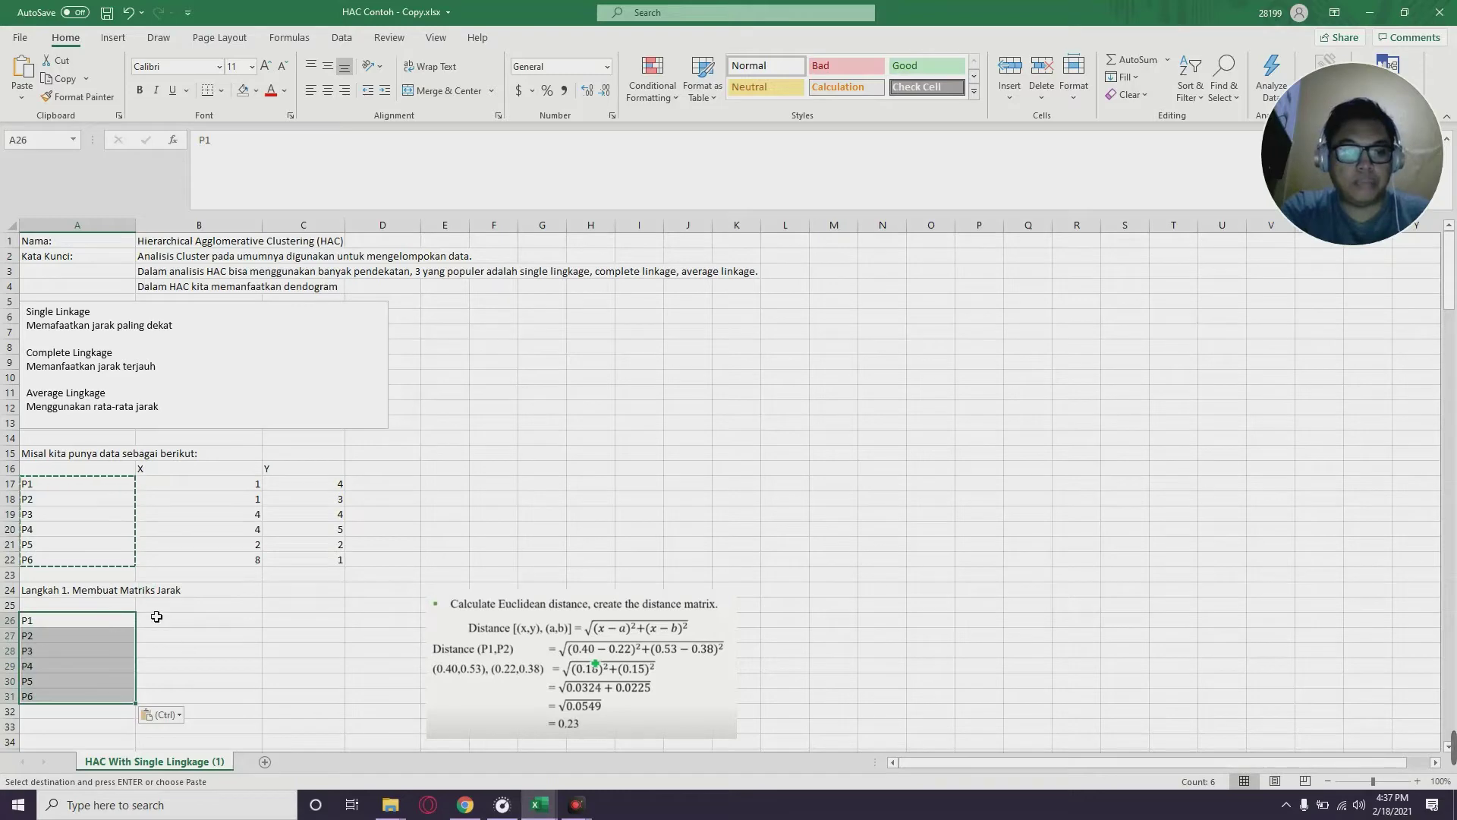
# Paste the row labels P1 to P6 transposed from B25 as the matrix's column headers
pyautogui.moveTo(129, 622); pyautogui.dragTo(127, 694)
pyautogui.hotkey('ctrl', 'c')
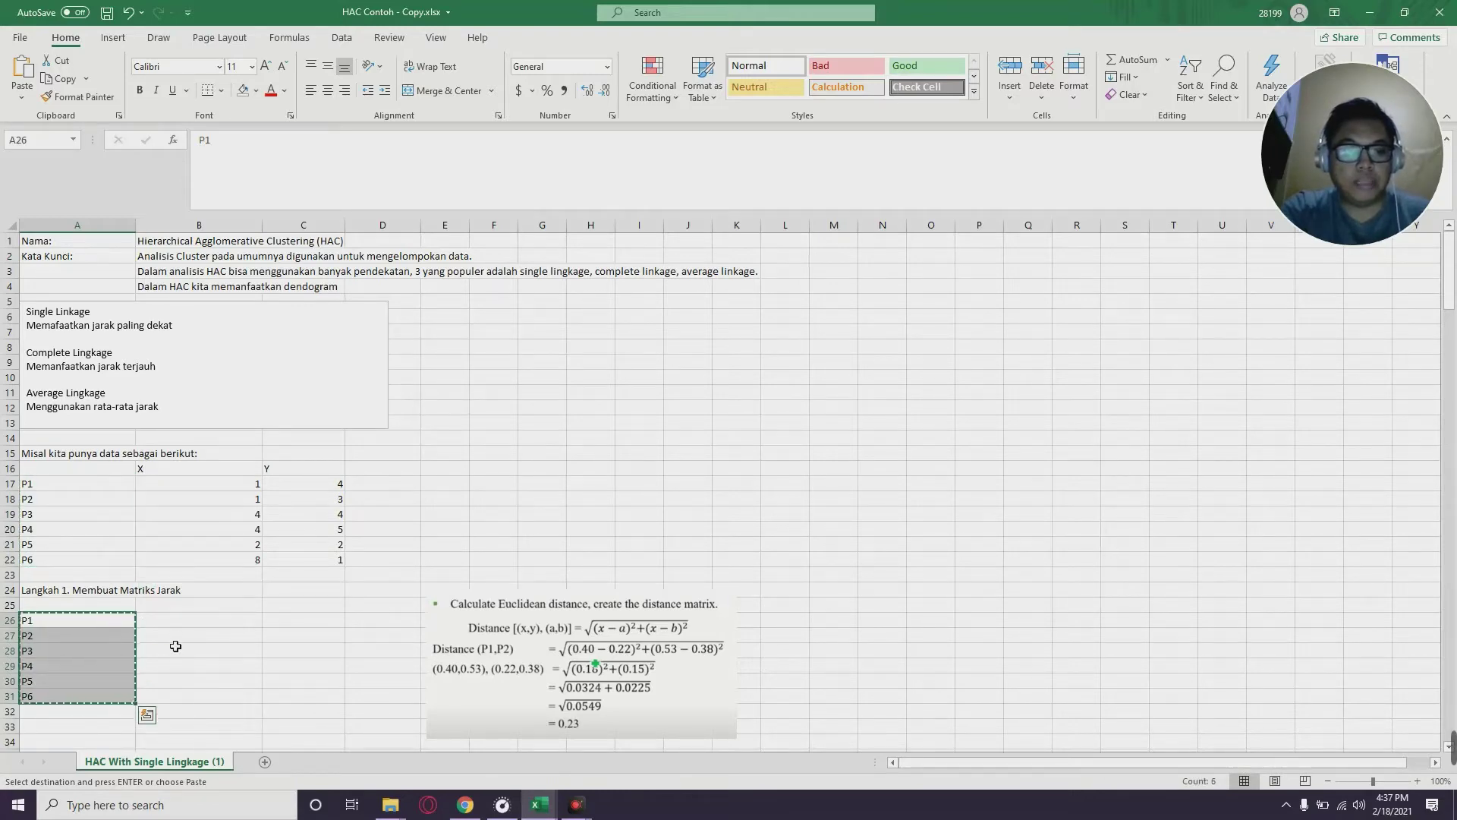
pyautogui.rightClick(196, 608)
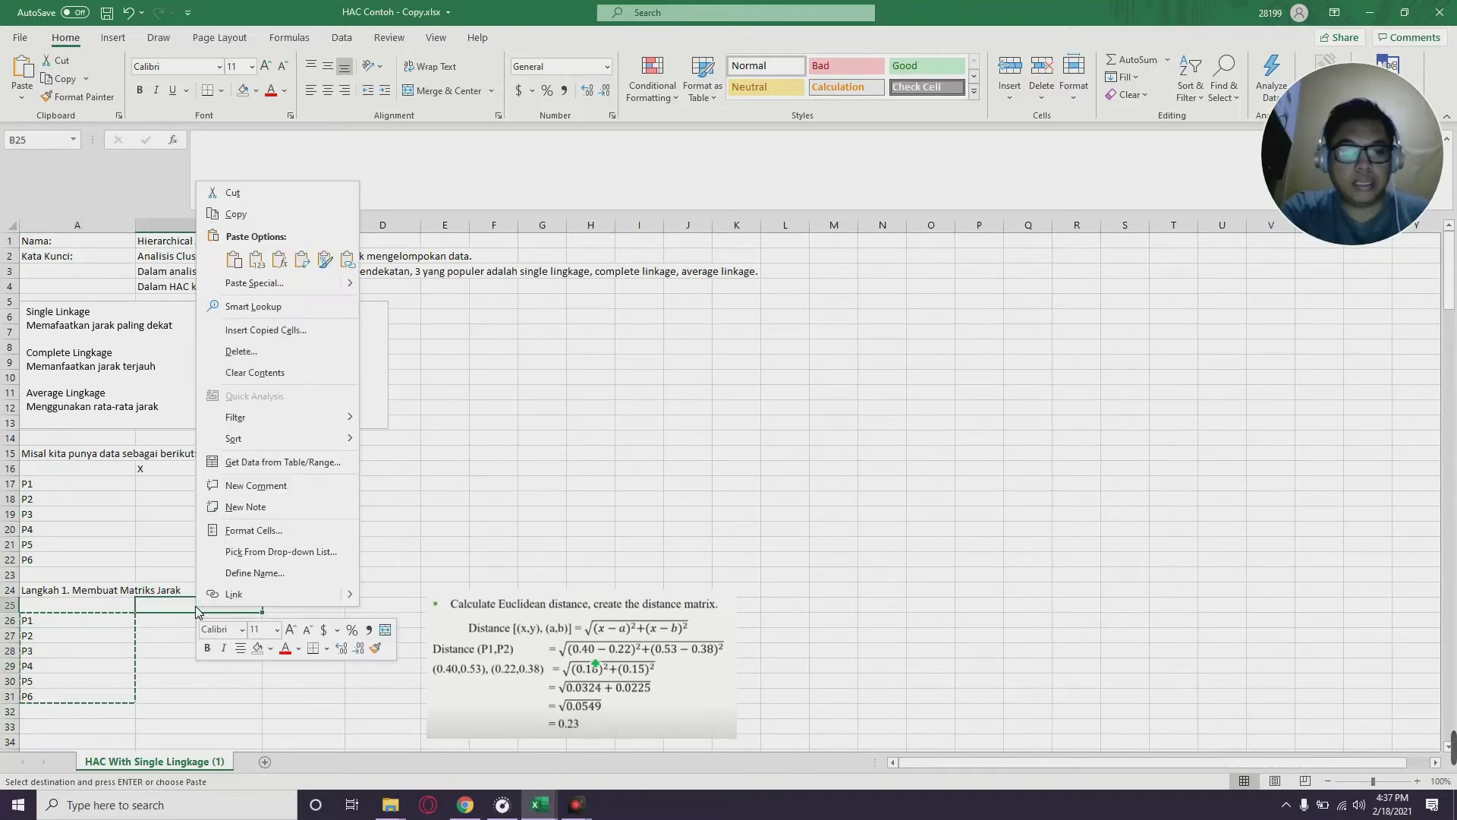
pyautogui.click(300, 262)
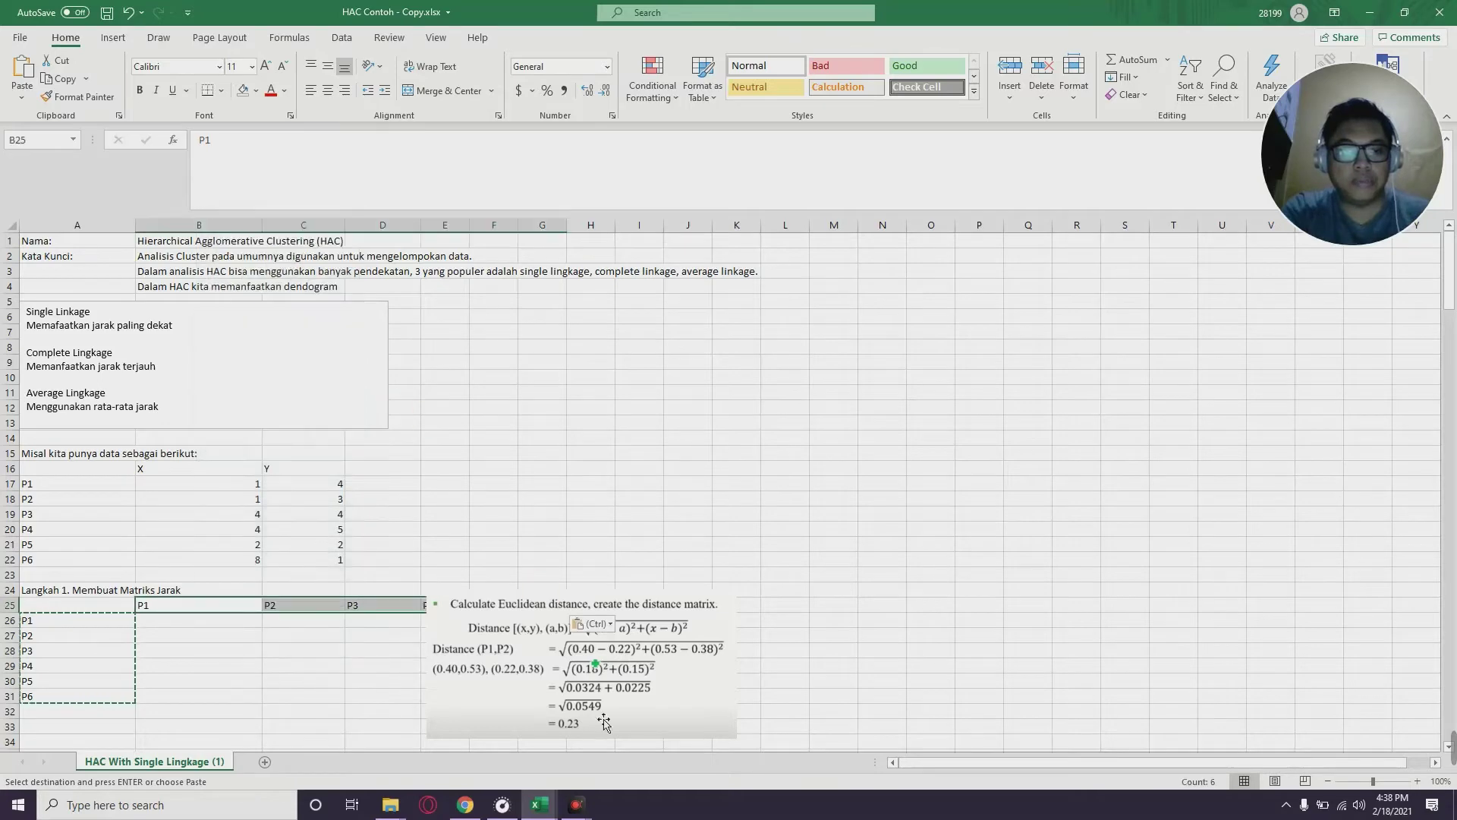
# Move the formula picture clear of the column headers to about columns L to R, and end the copy mode
pyautogui.moveTo(582, 629); pyautogui.dragTo(946, 612)
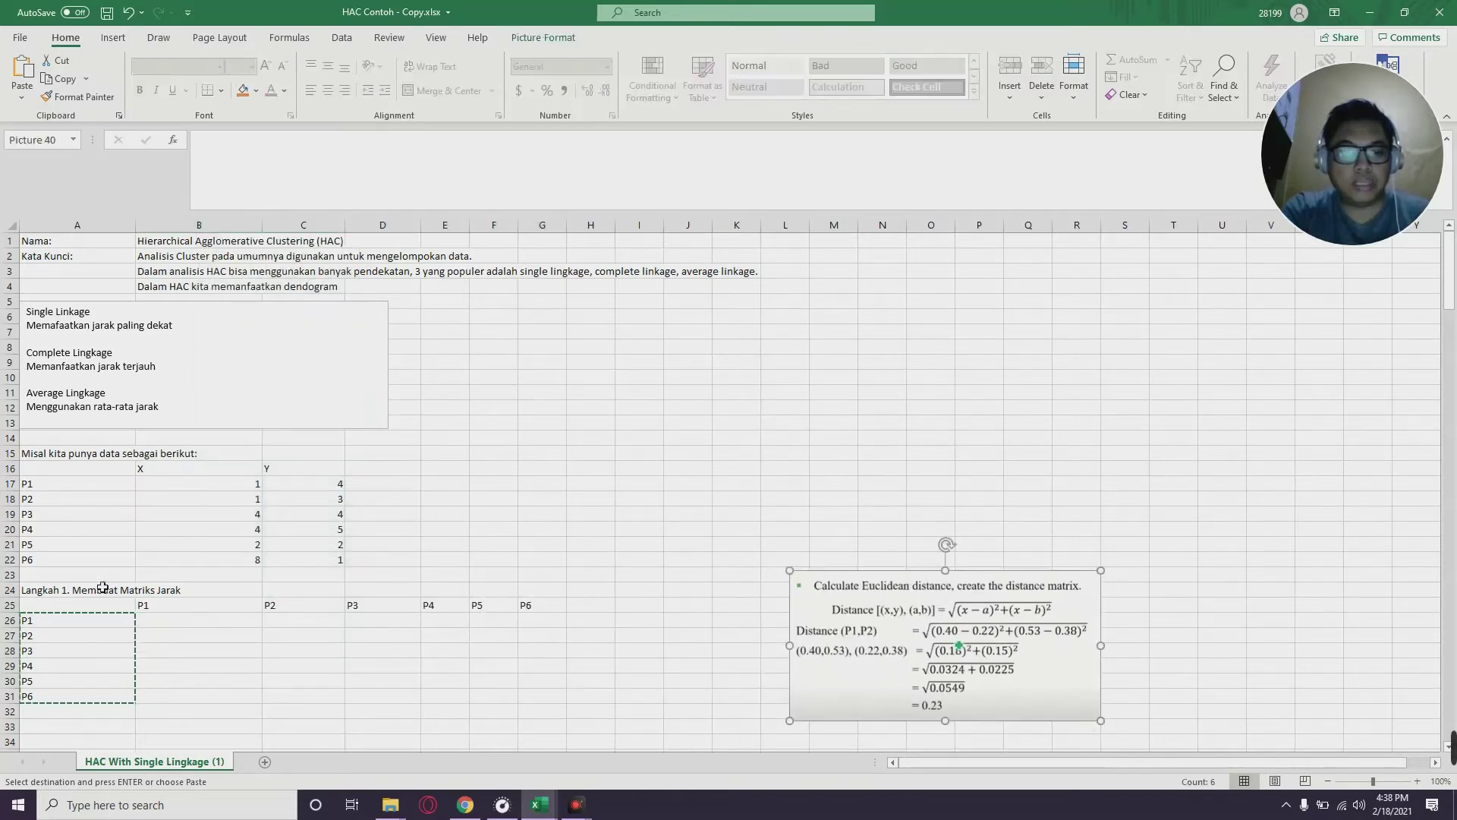
pyautogui.click(205, 682)
pyautogui.press('Escape')
pyautogui.click(218, 634)
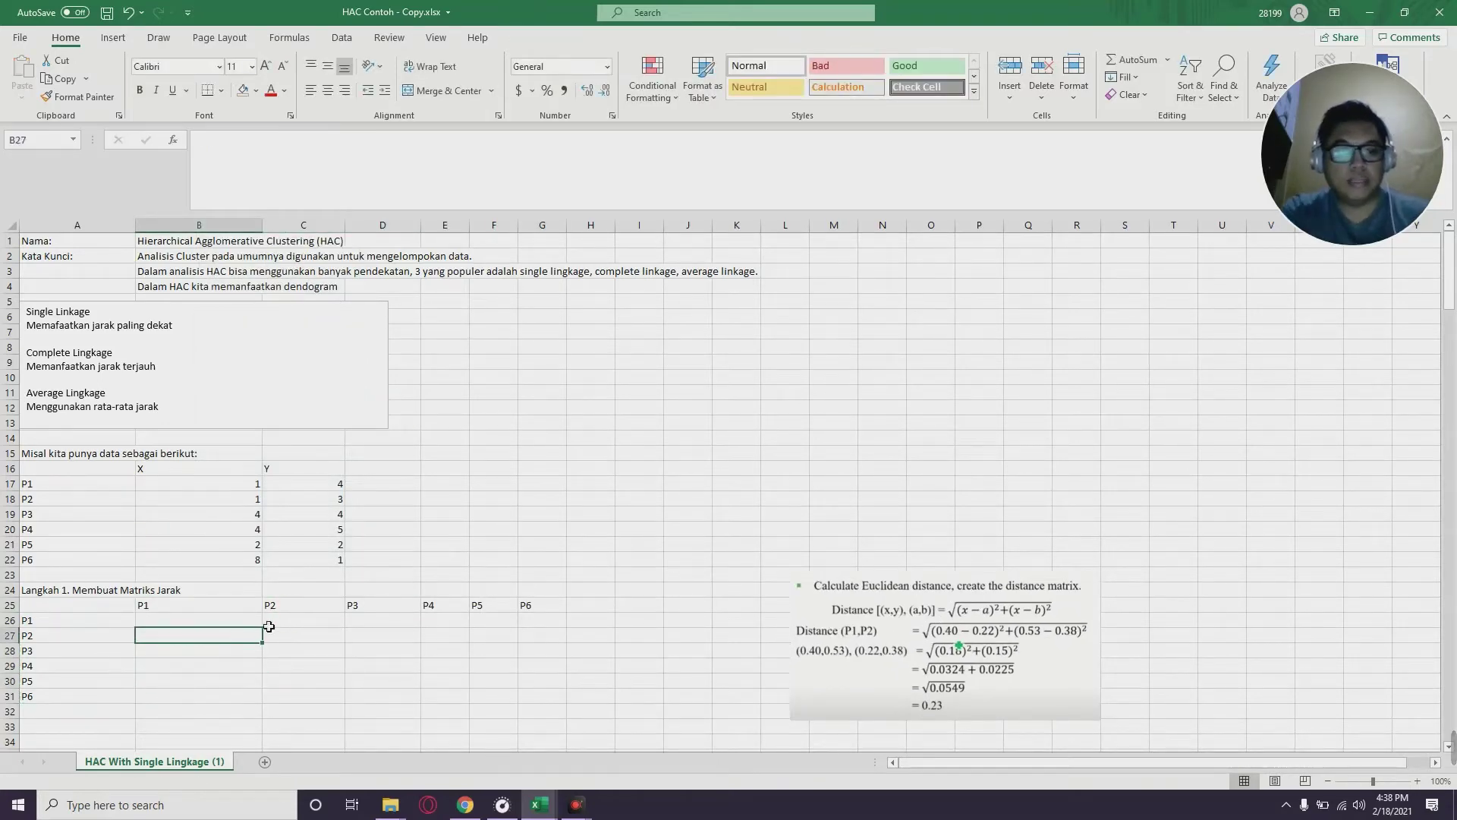
pyautogui.click(228, 620)
pyautogui.click(395, 681)
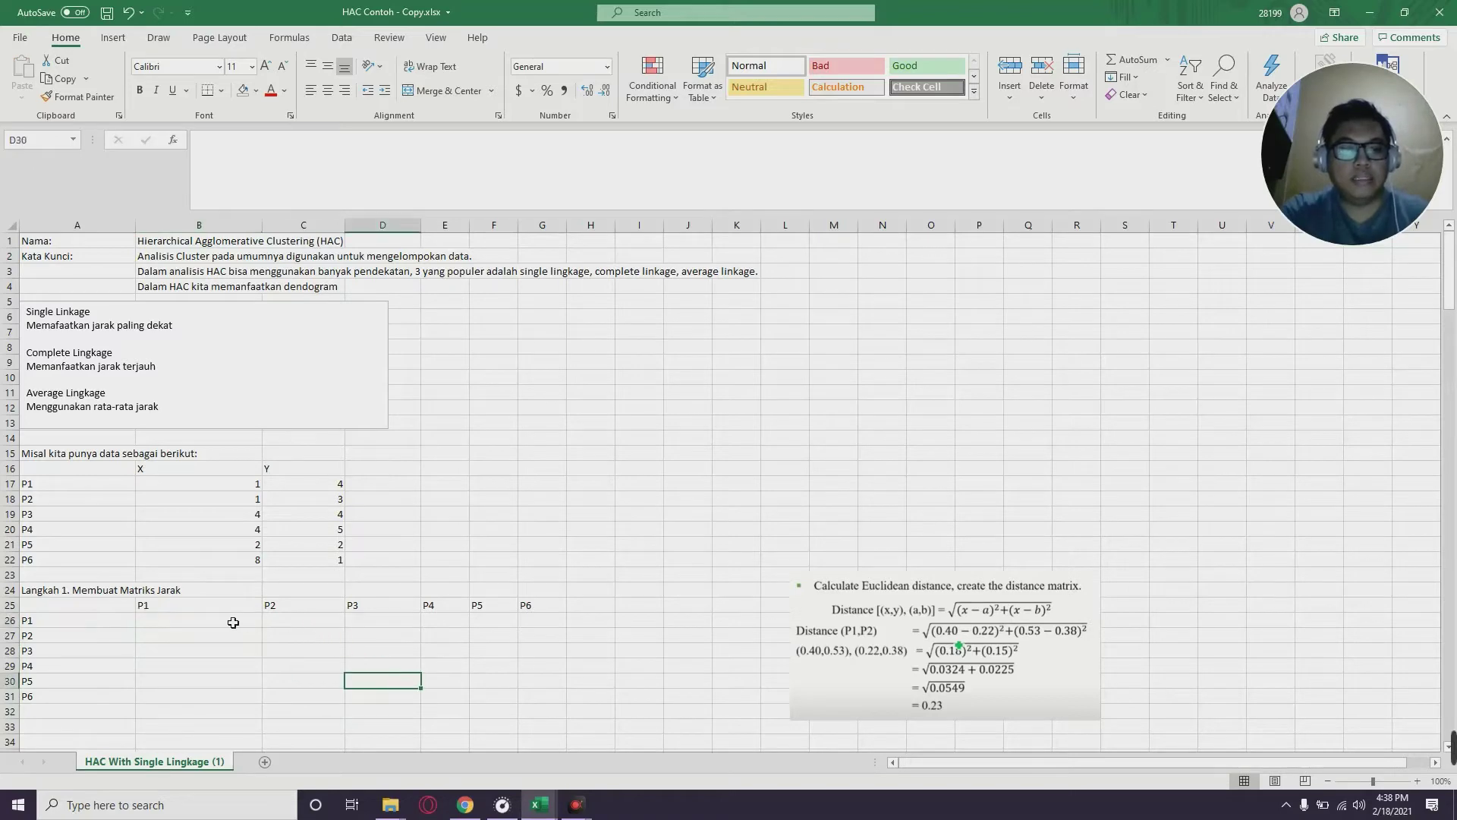
# Insert two blank rows above the matrix's P1 to P6 column headers in row 25
pyautogui.click(10, 604)
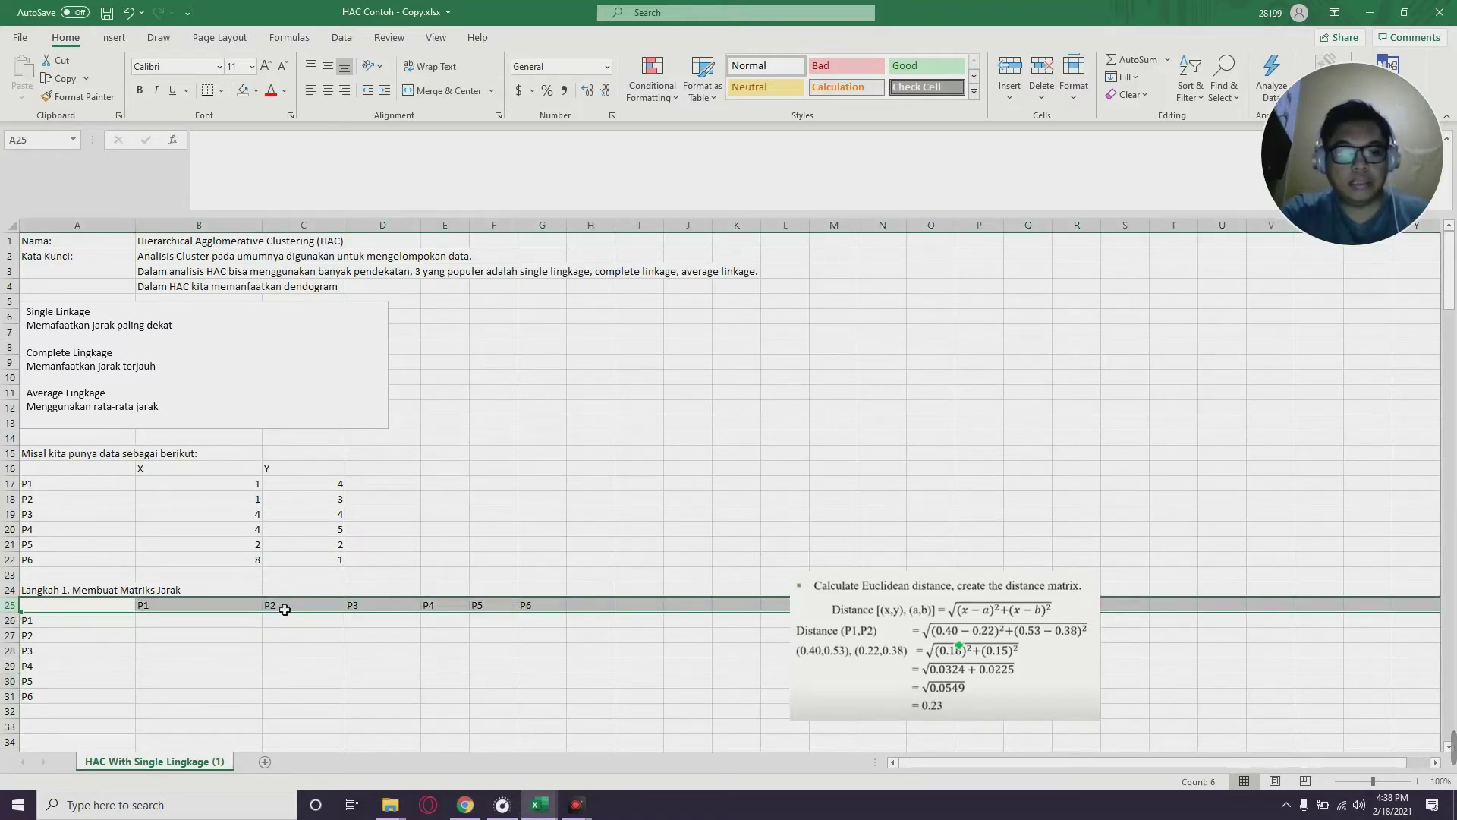
pyautogui.click(1019, 73)
pyautogui.click(1020, 73)
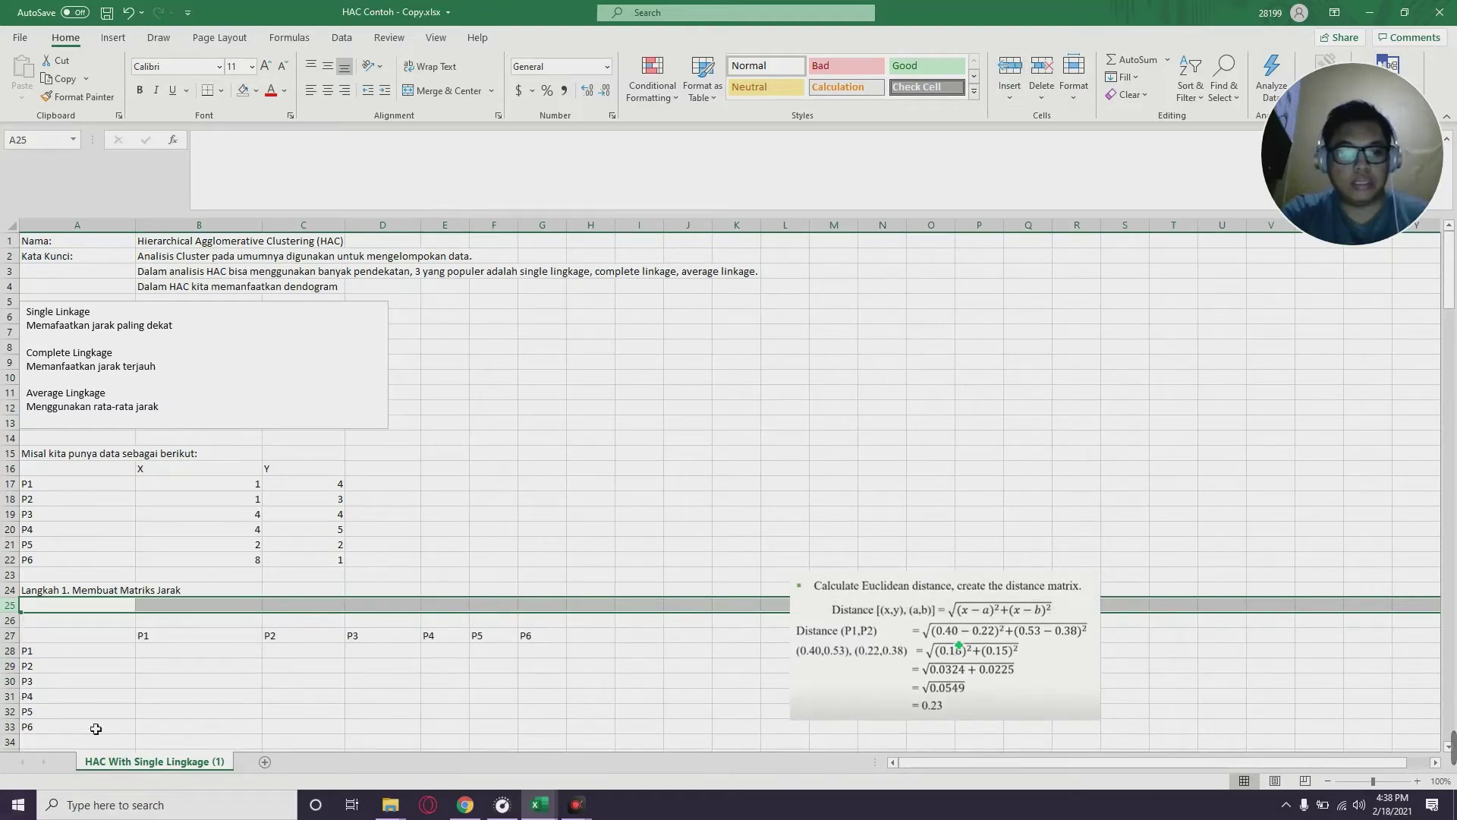
pyautogui.click(478, 529)
# Copy the X and Y values in B17:C22 and paste them transposed into B25:G26 above the column headers
pyautogui.moveTo(226, 608); pyautogui.dragTo(549, 621)
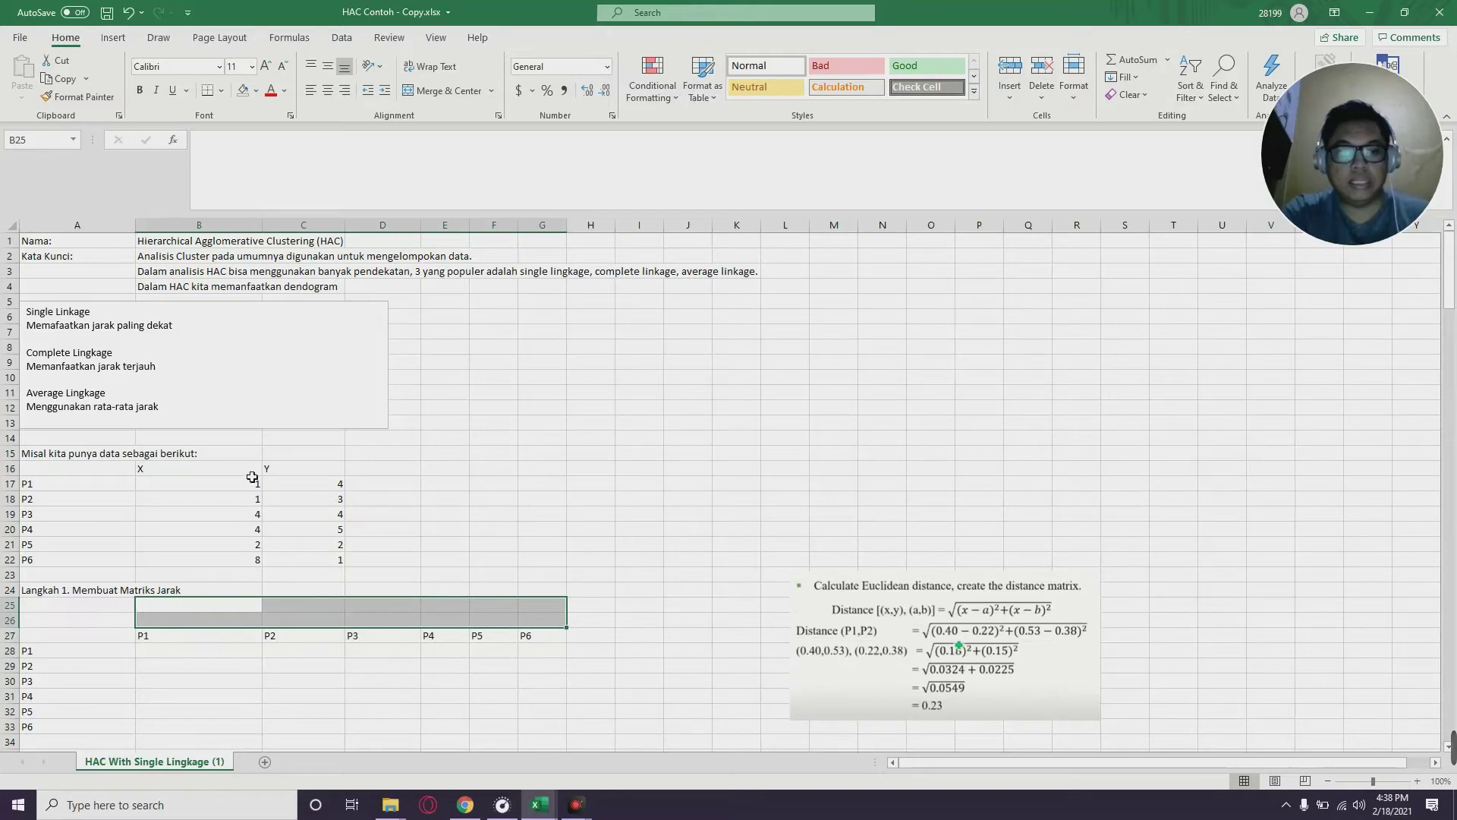
pyautogui.moveTo(230, 488); pyautogui.dragTo(319, 562)
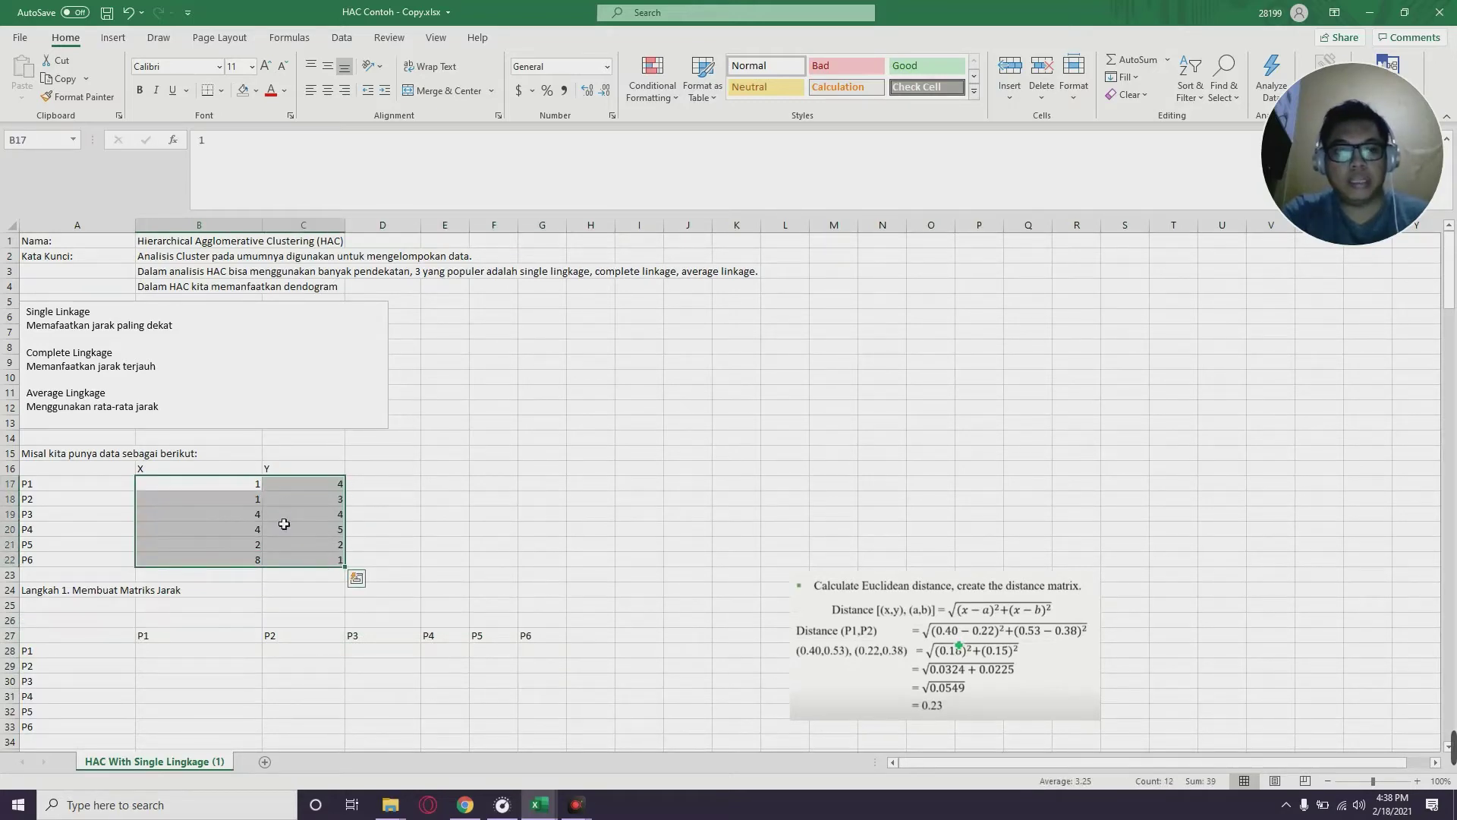
pyautogui.hotkey('ctrl', 'c')
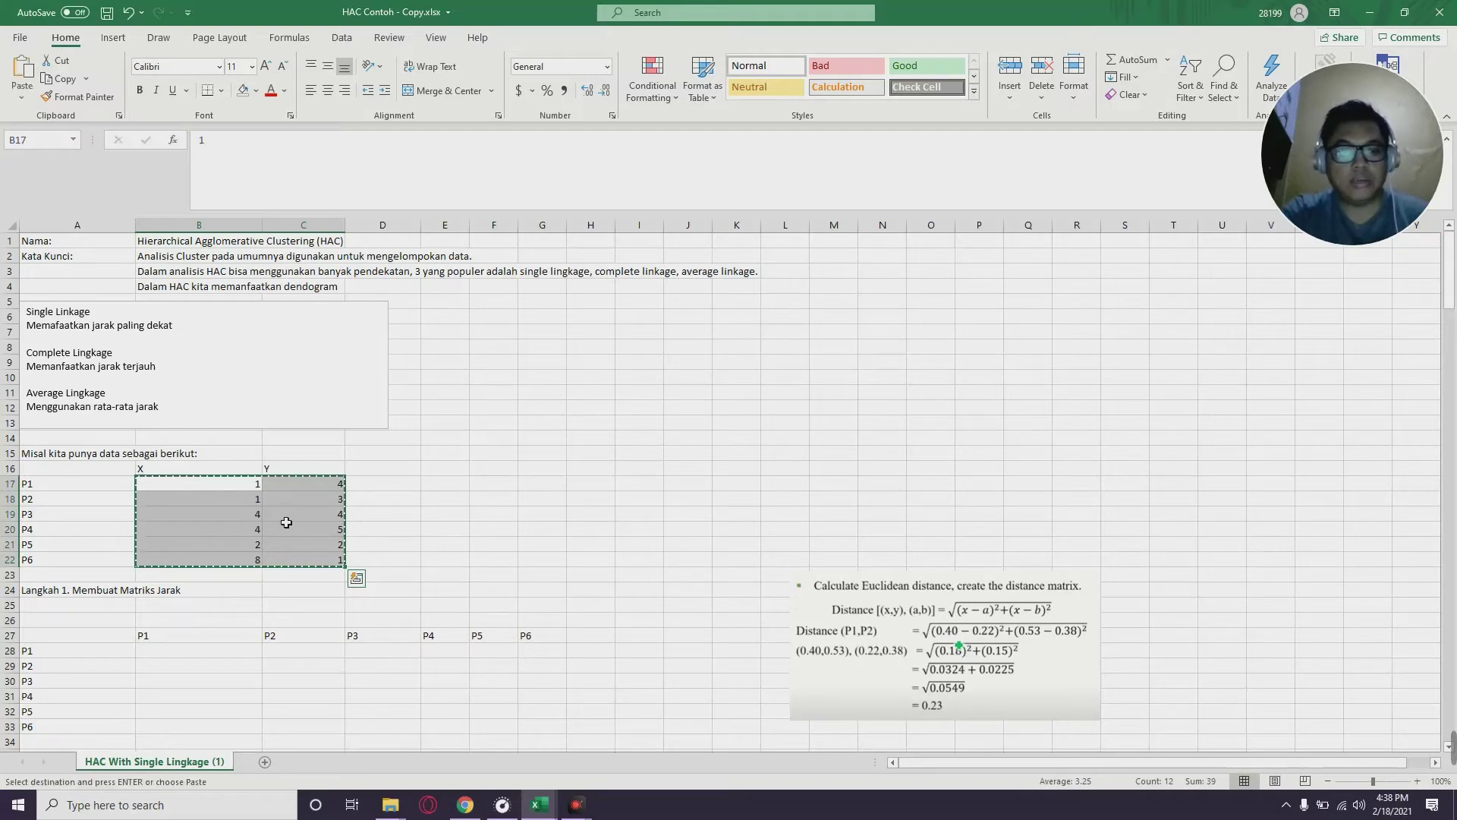
pyautogui.rightClick(289, 513)
pyautogui.press('Escape')
pyautogui.click(185, 604)
pyautogui.rightClick(185, 605)
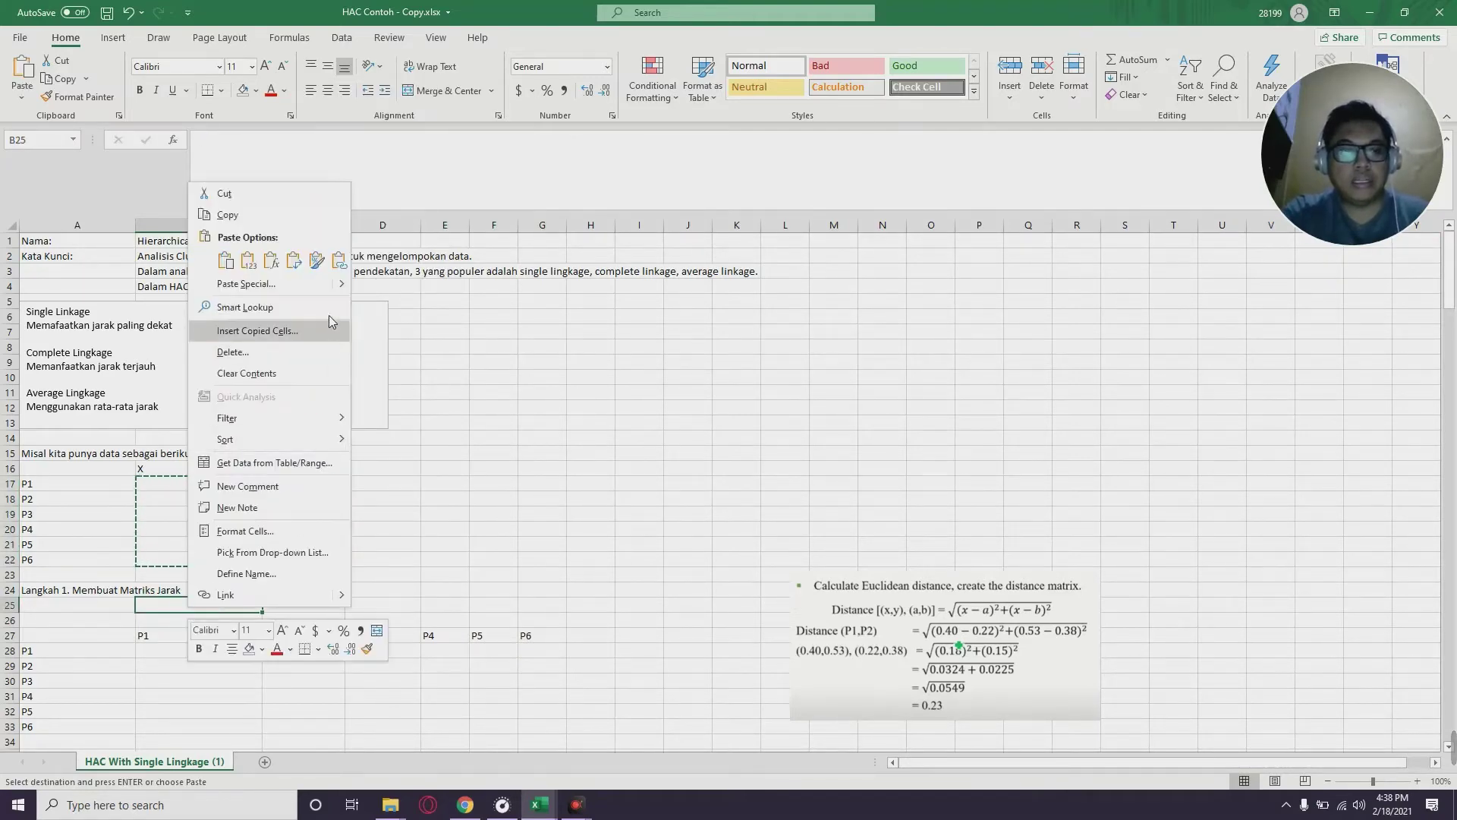
pyautogui.click(292, 260)
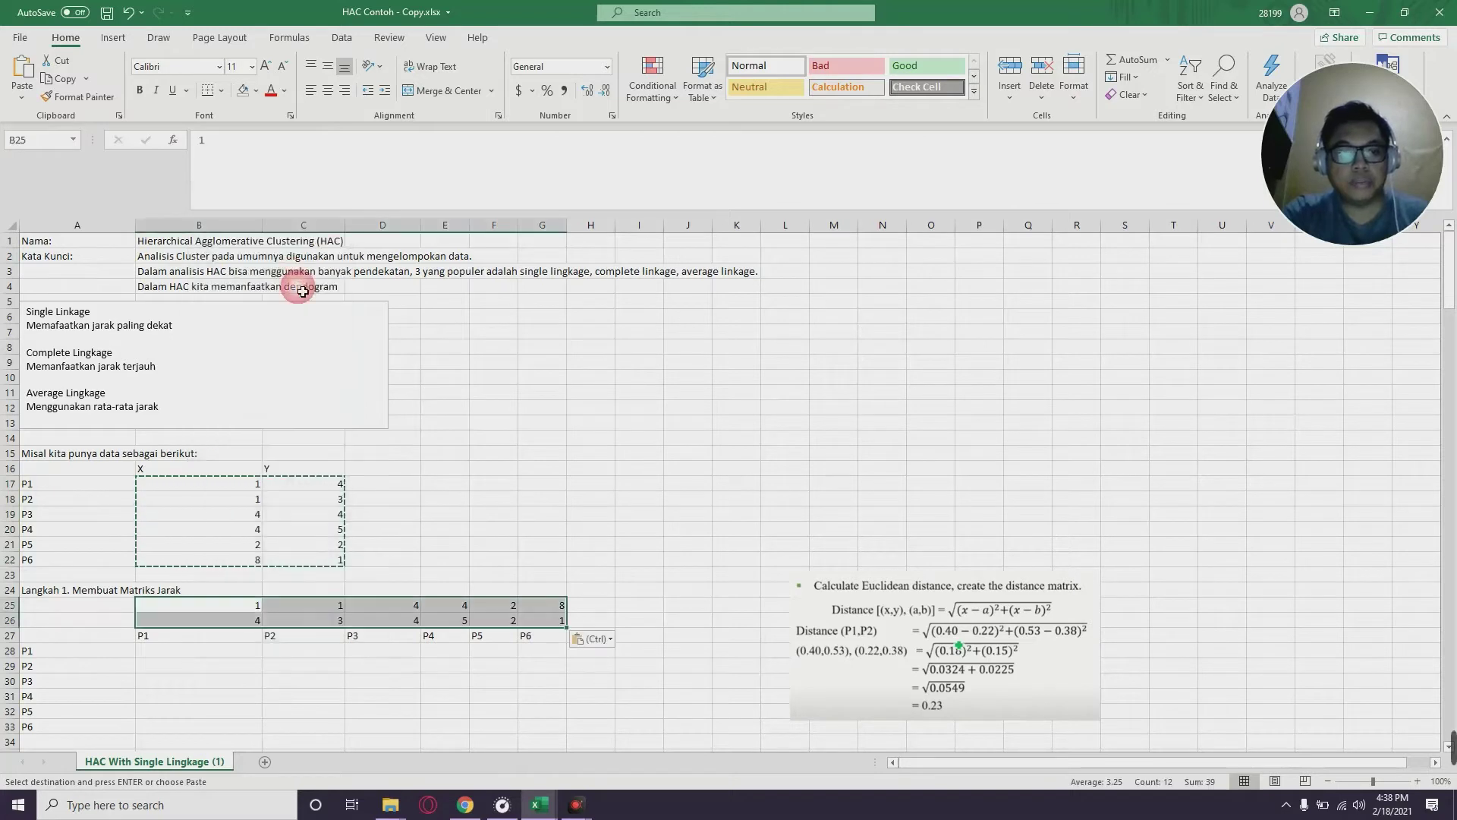
# Start the P1-to-P1 distance formula in B28 with the X difference, =SQRT((B$25-B17, locking row 25
pyautogui.click(703, 713)
pyautogui.click(315, 695)
pyautogui.click(224, 653)
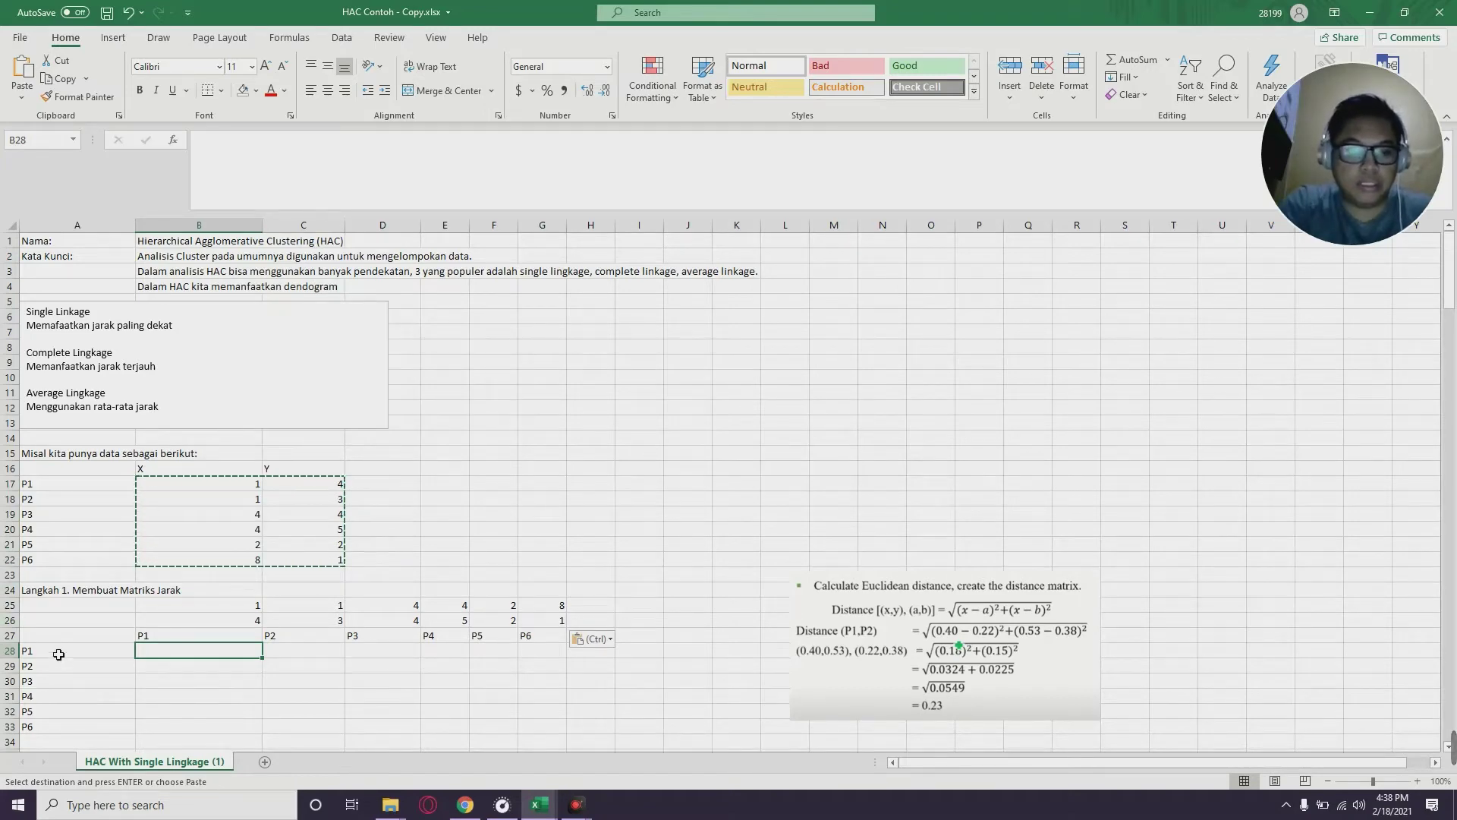
pyautogui.moveTo(59, 655); pyautogui.dragTo(140, 740)
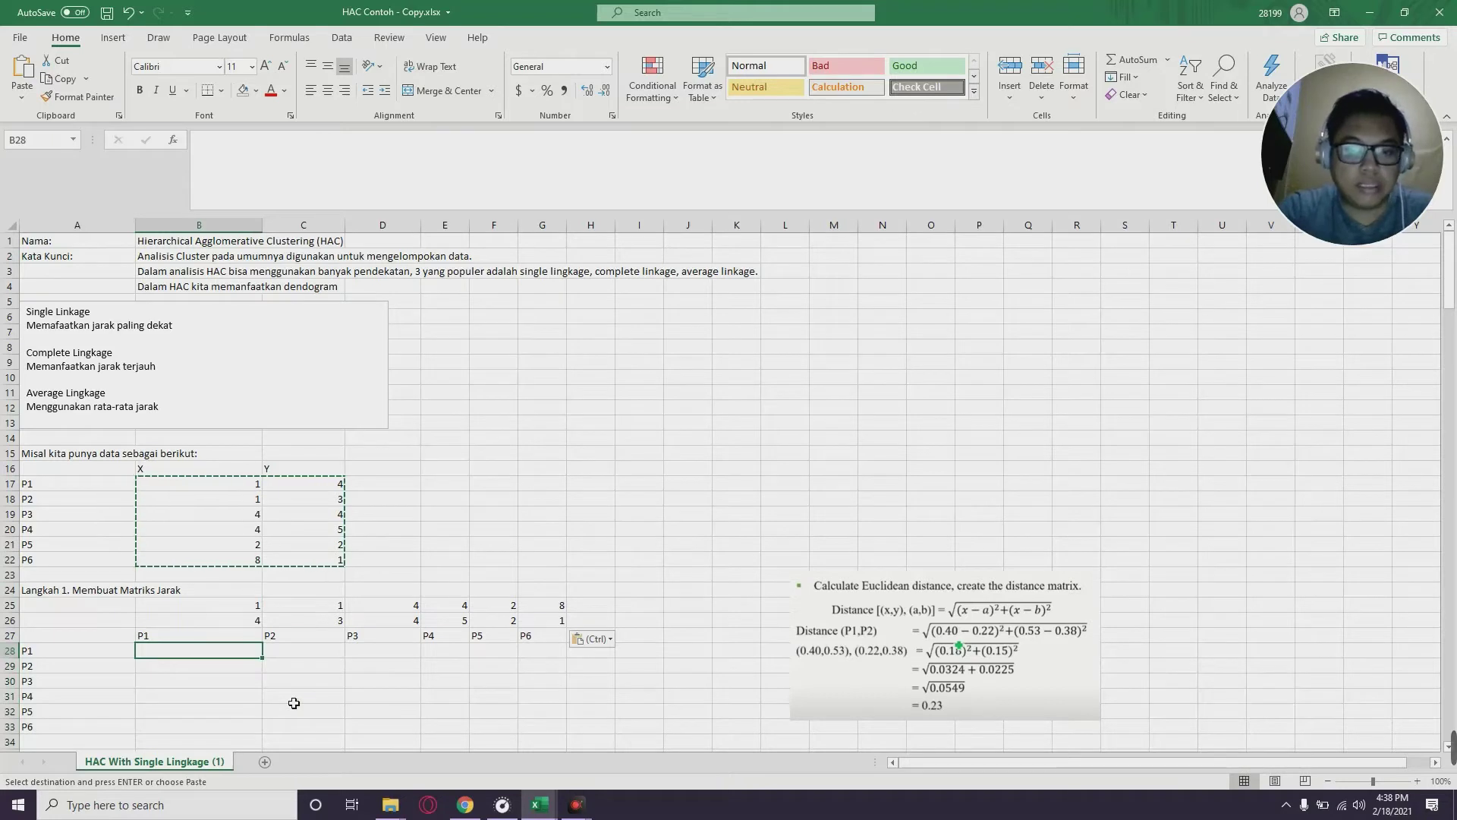
pyautogui.write('=')
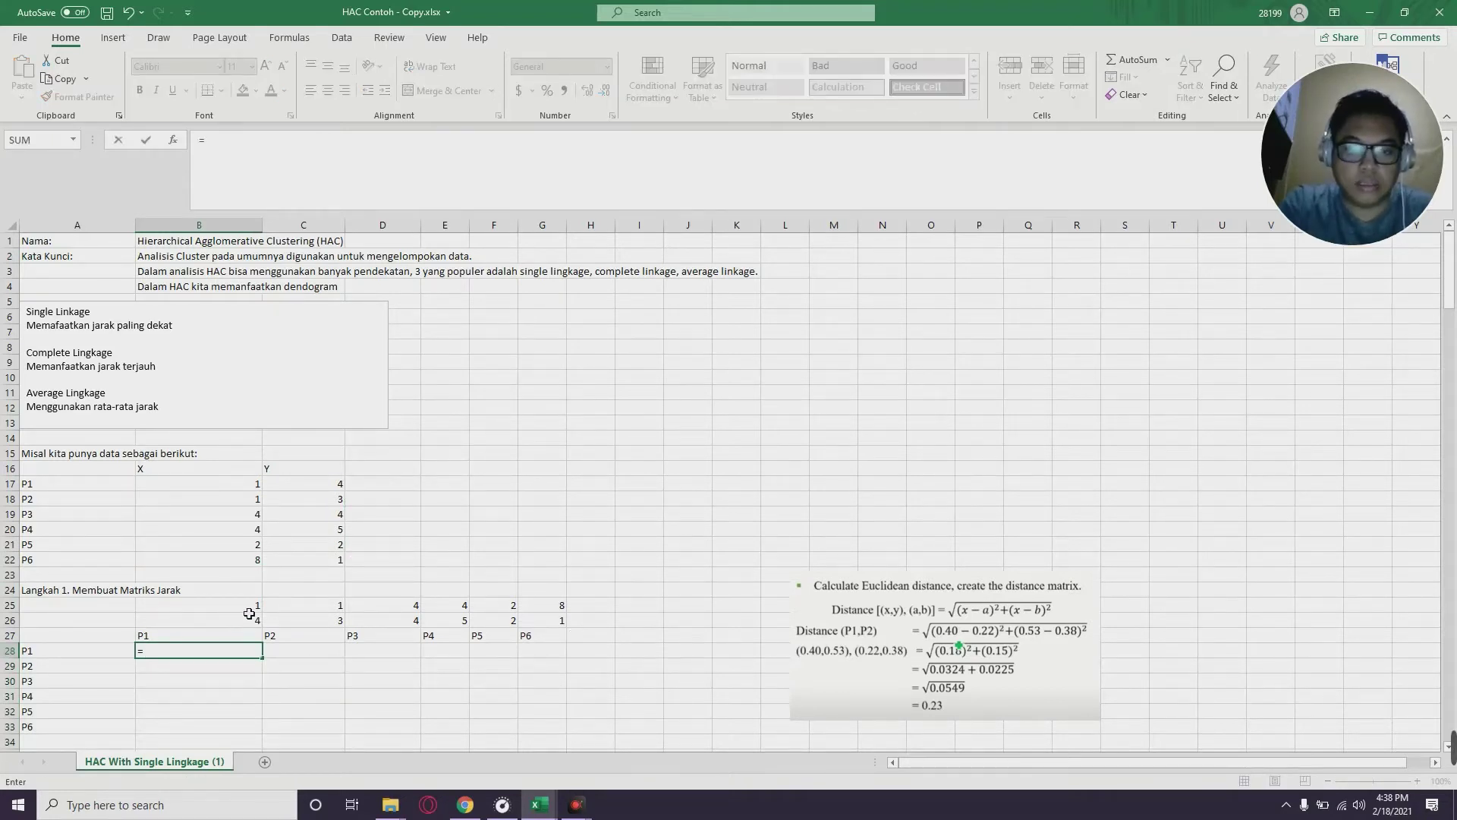
pyautogui.write('sq')
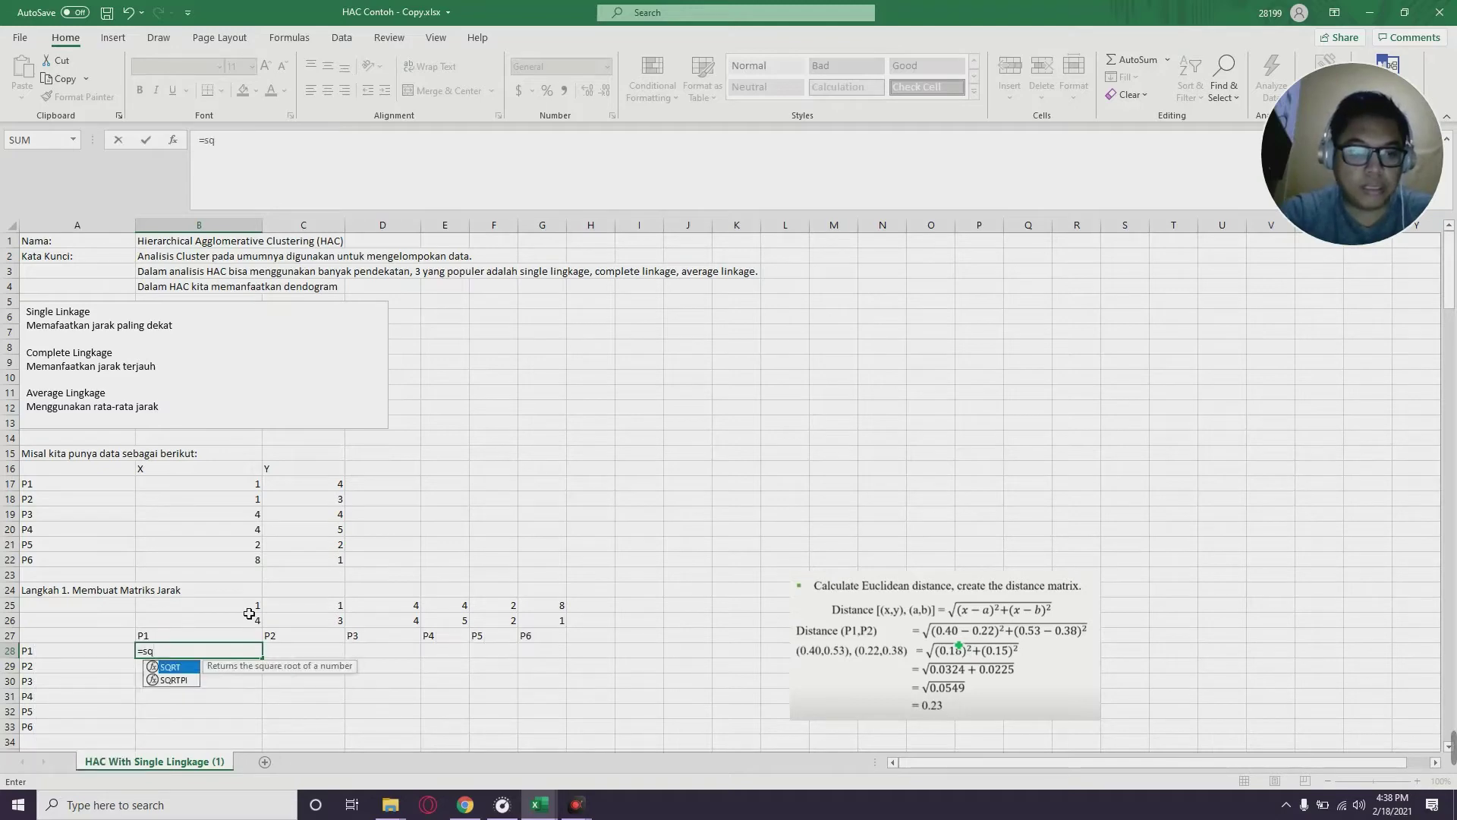
pyautogui.press('Tab')
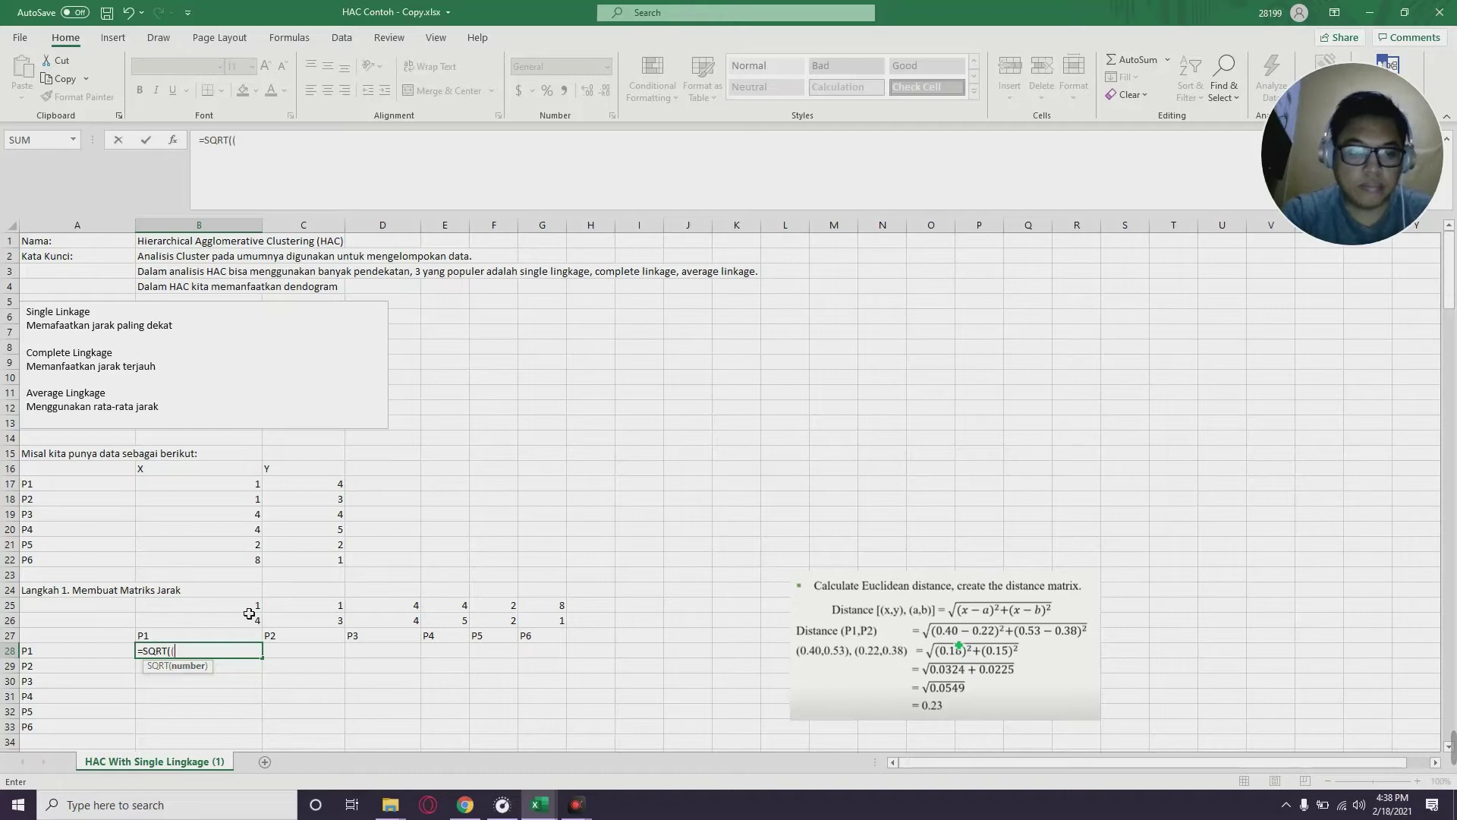
pyautogui.click(251, 610)
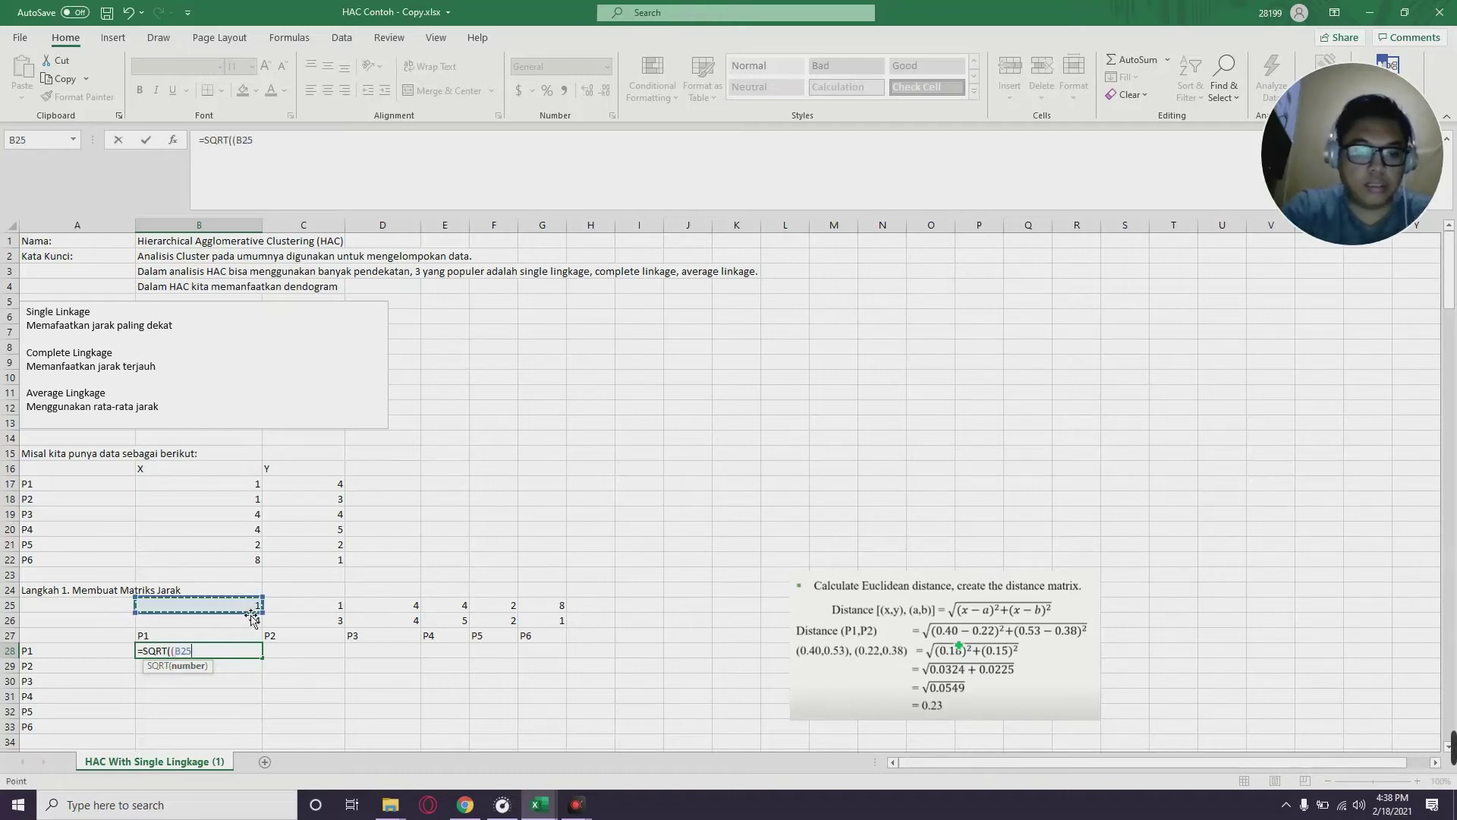
pyautogui.press('F4')
pyautogui.press('F4')
pyautogui.press('F4')
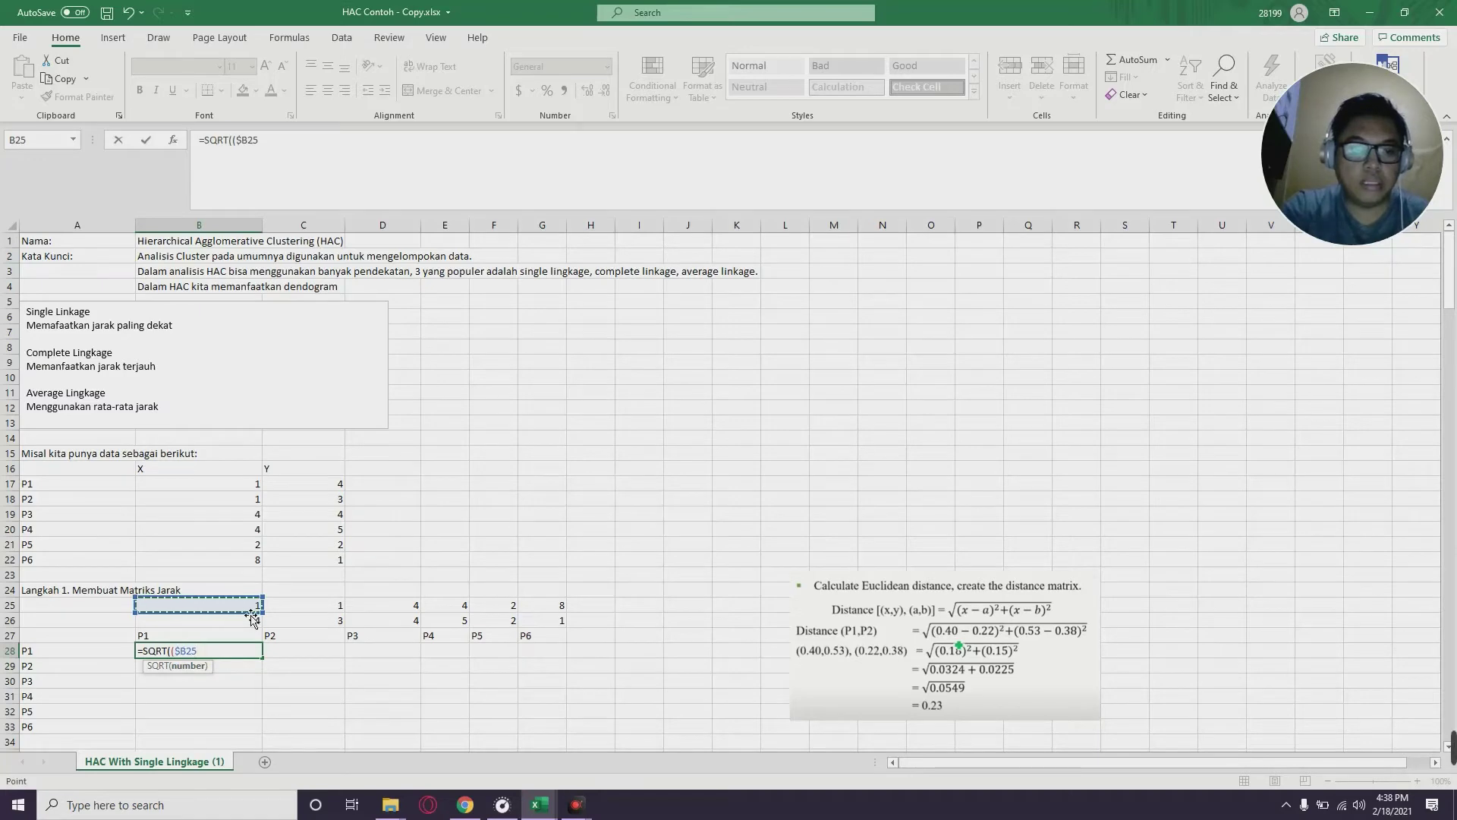
pyautogui.press('F4')
pyautogui.press('F4')
pyautogui.press('F4')
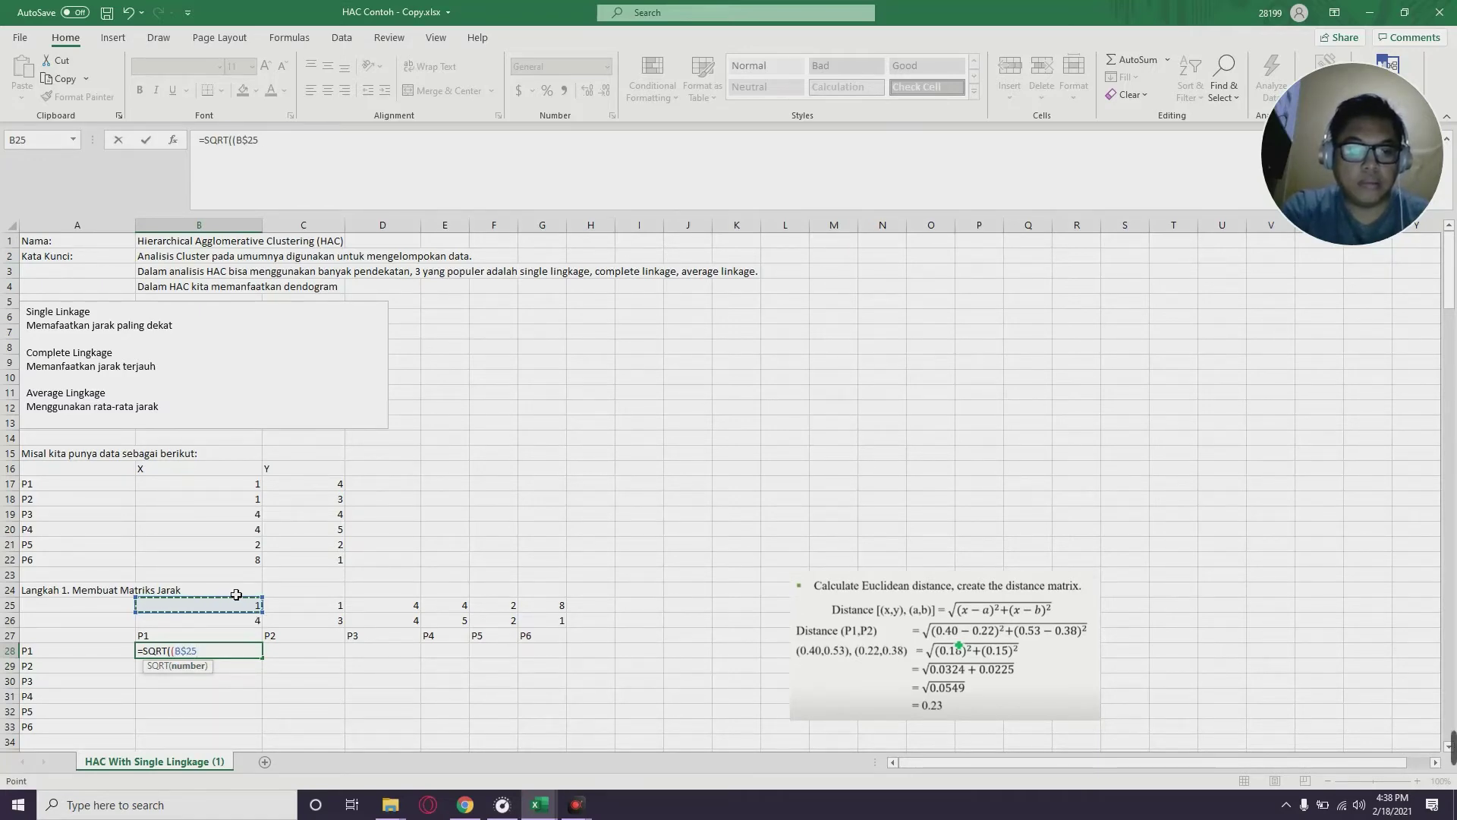
pyautogui.write('-')
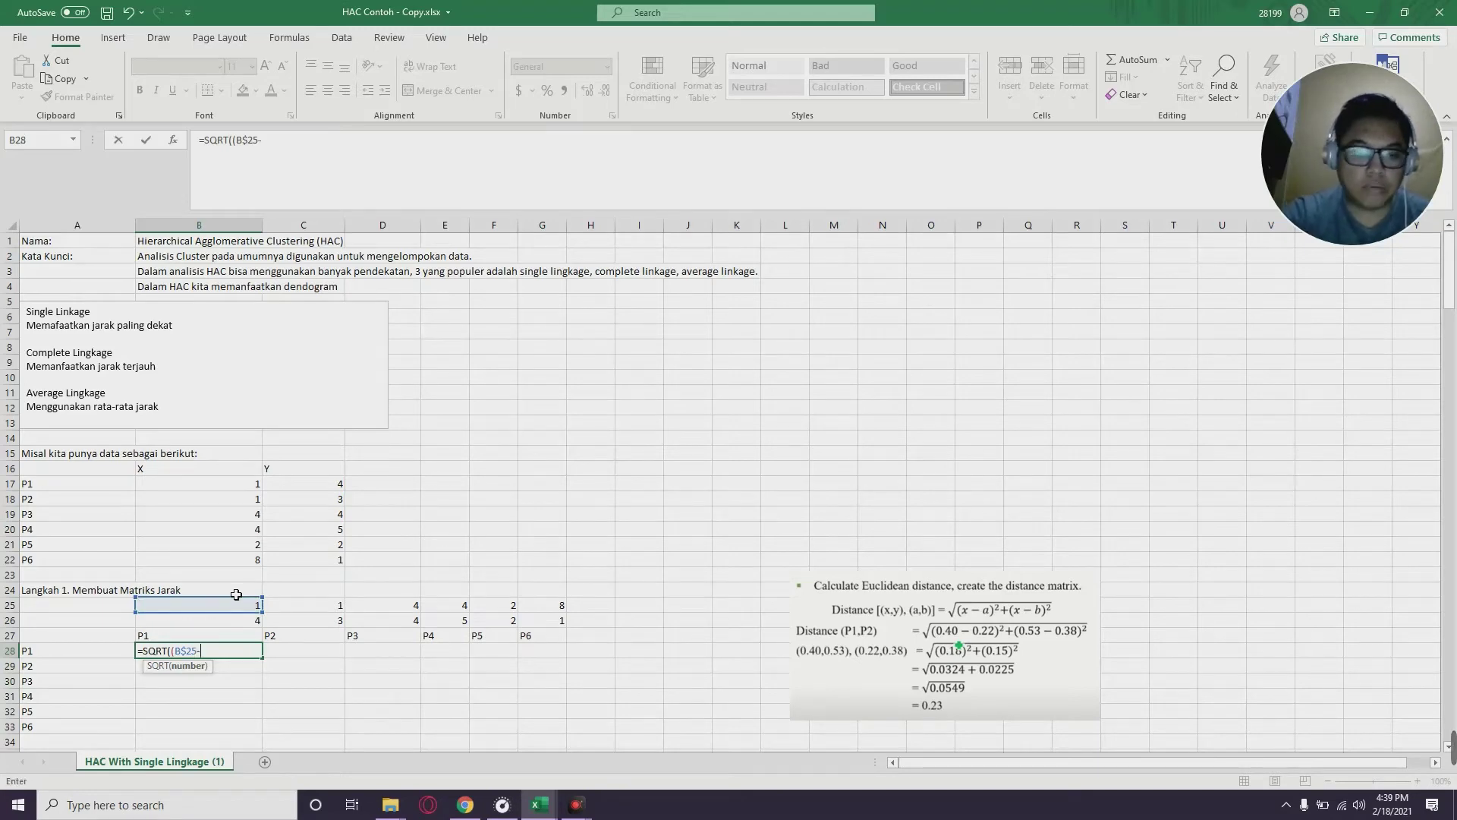
pyautogui.click(244, 486)
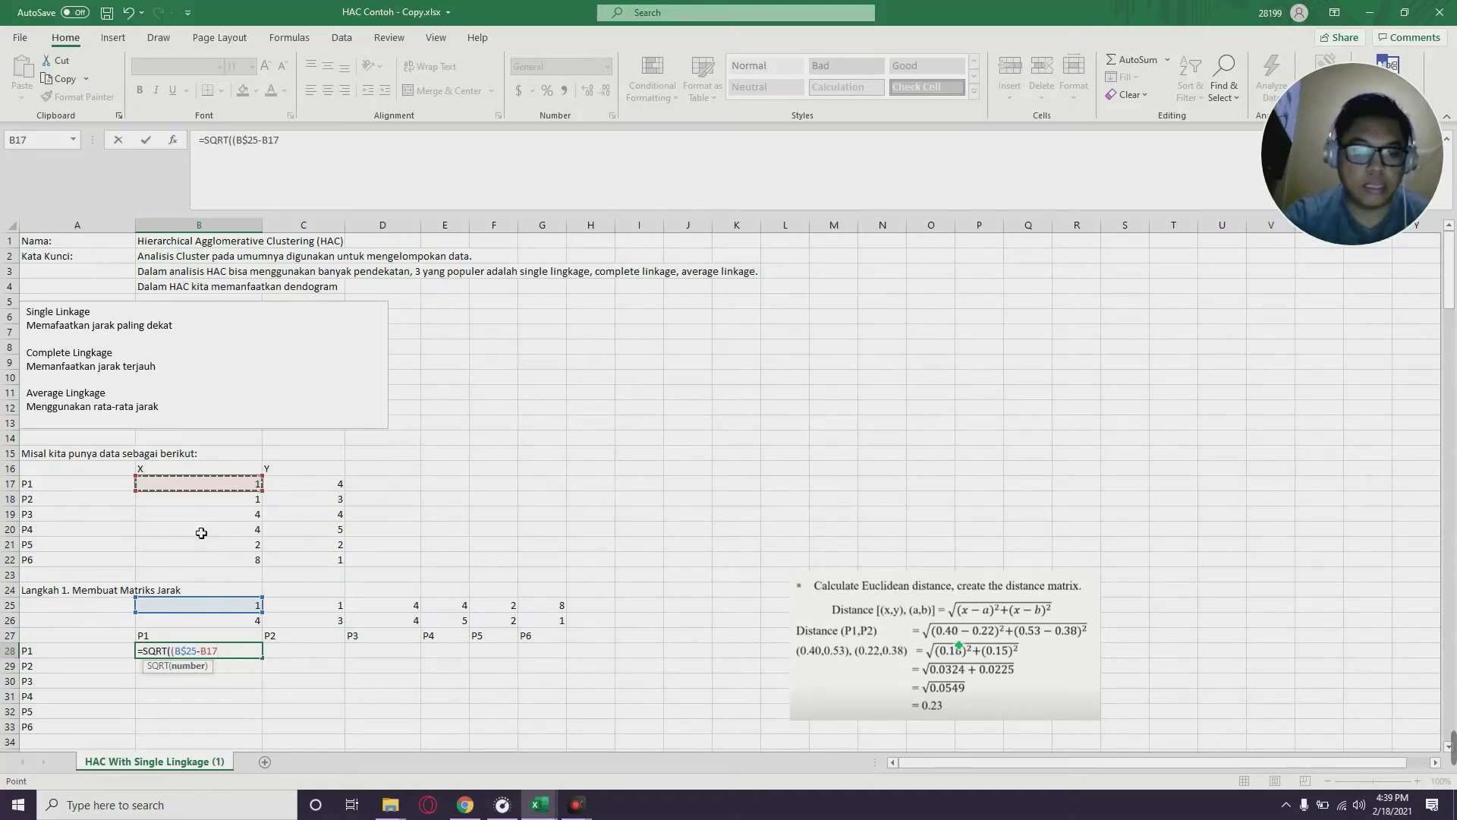
# Square the X difference and add the Y difference to the formula with )^2+(B$26-C17, locking row 26
pyautogui.write(')^2+(')
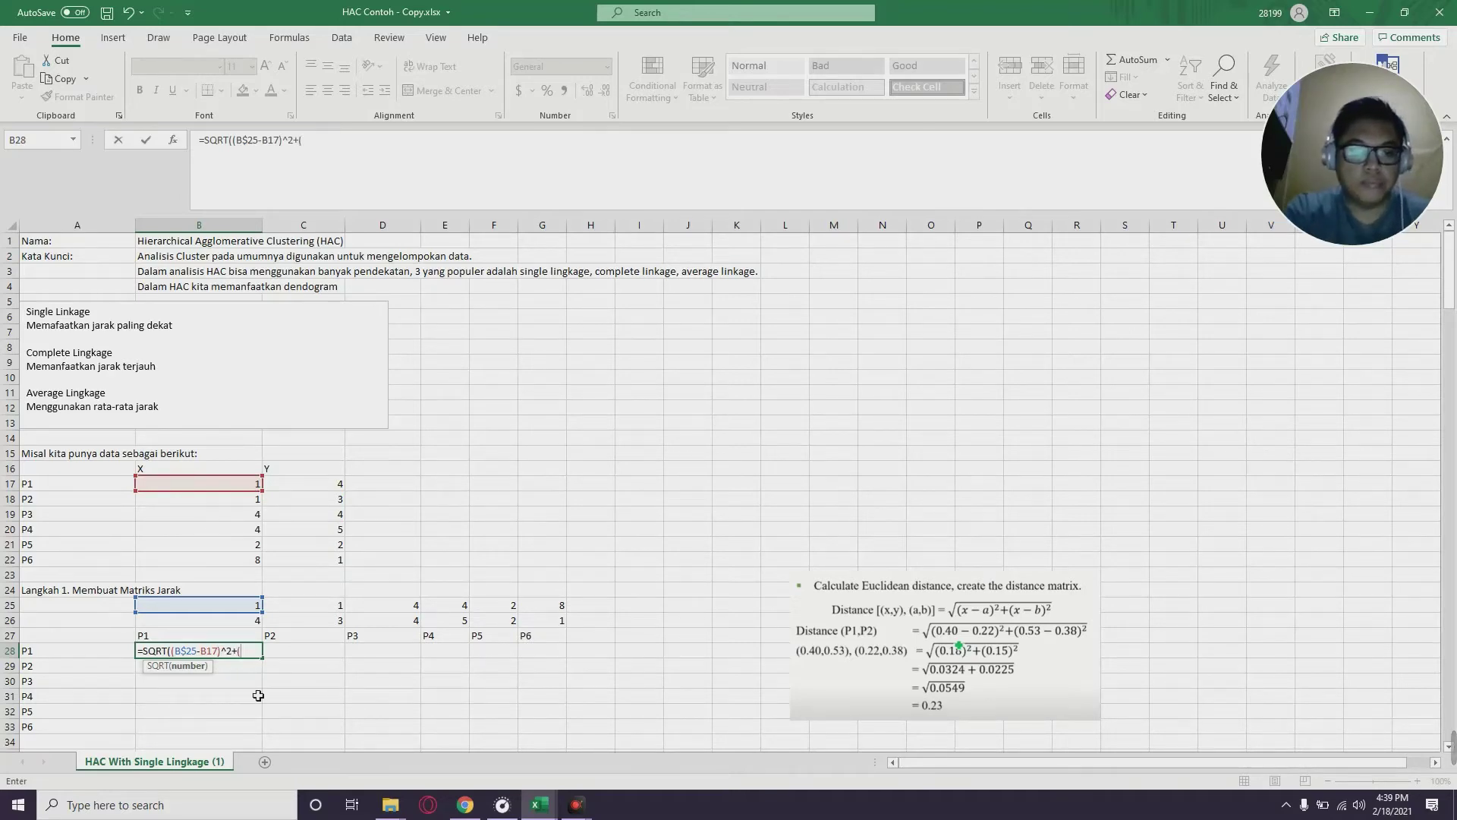
pyautogui.click(241, 624)
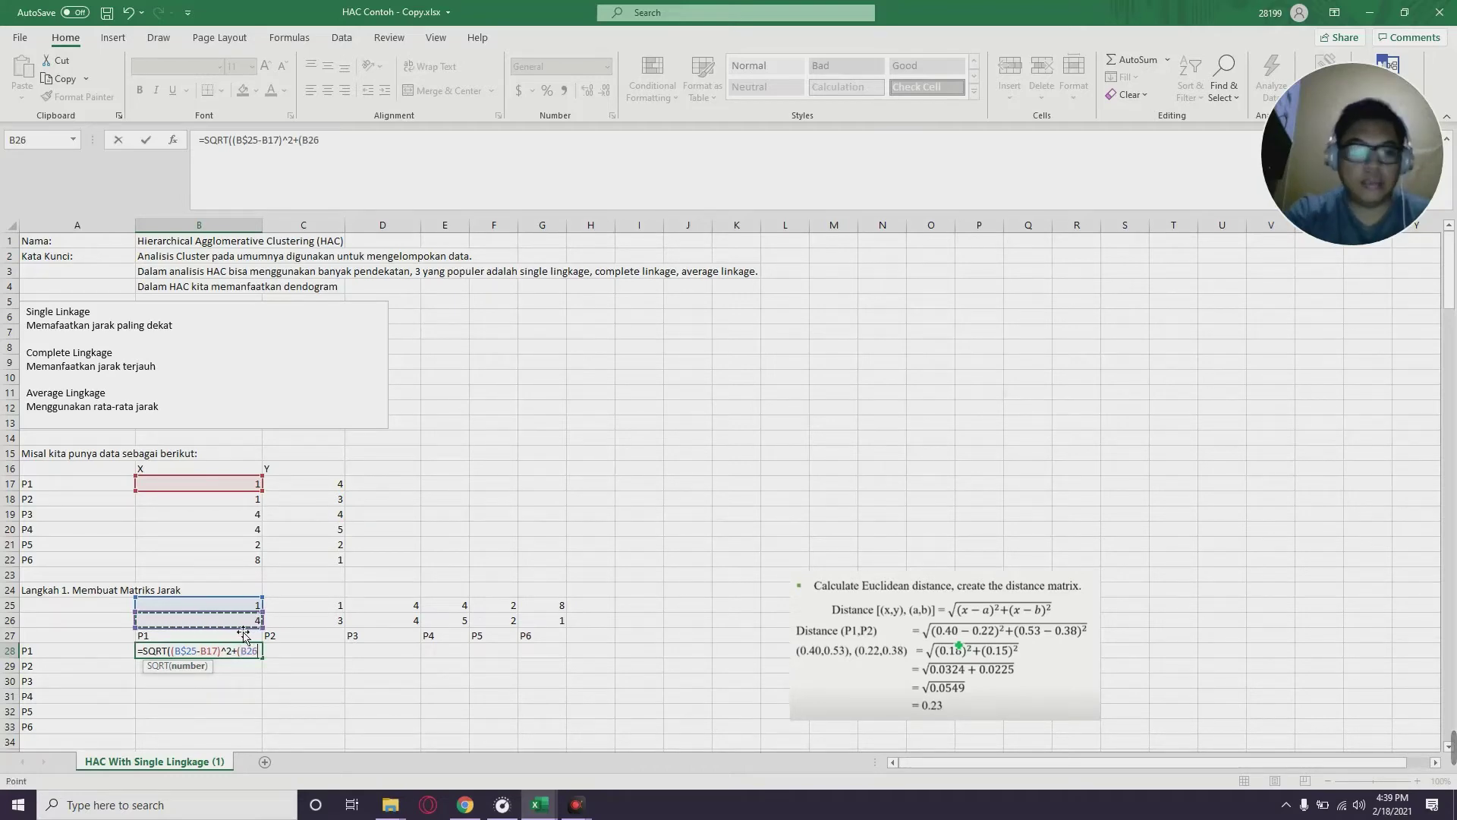
pyautogui.press('F4')
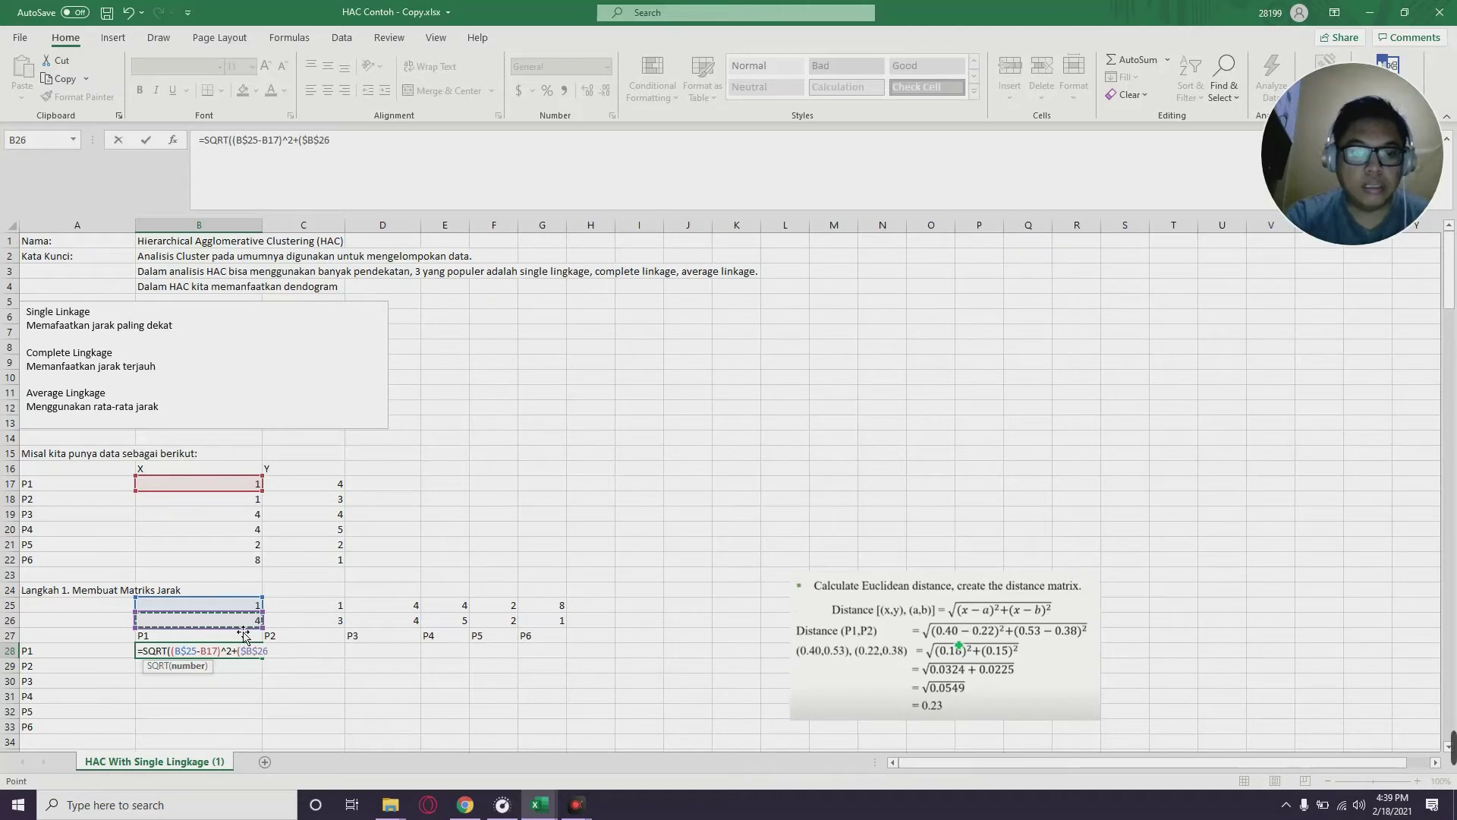
pyautogui.press('F4')
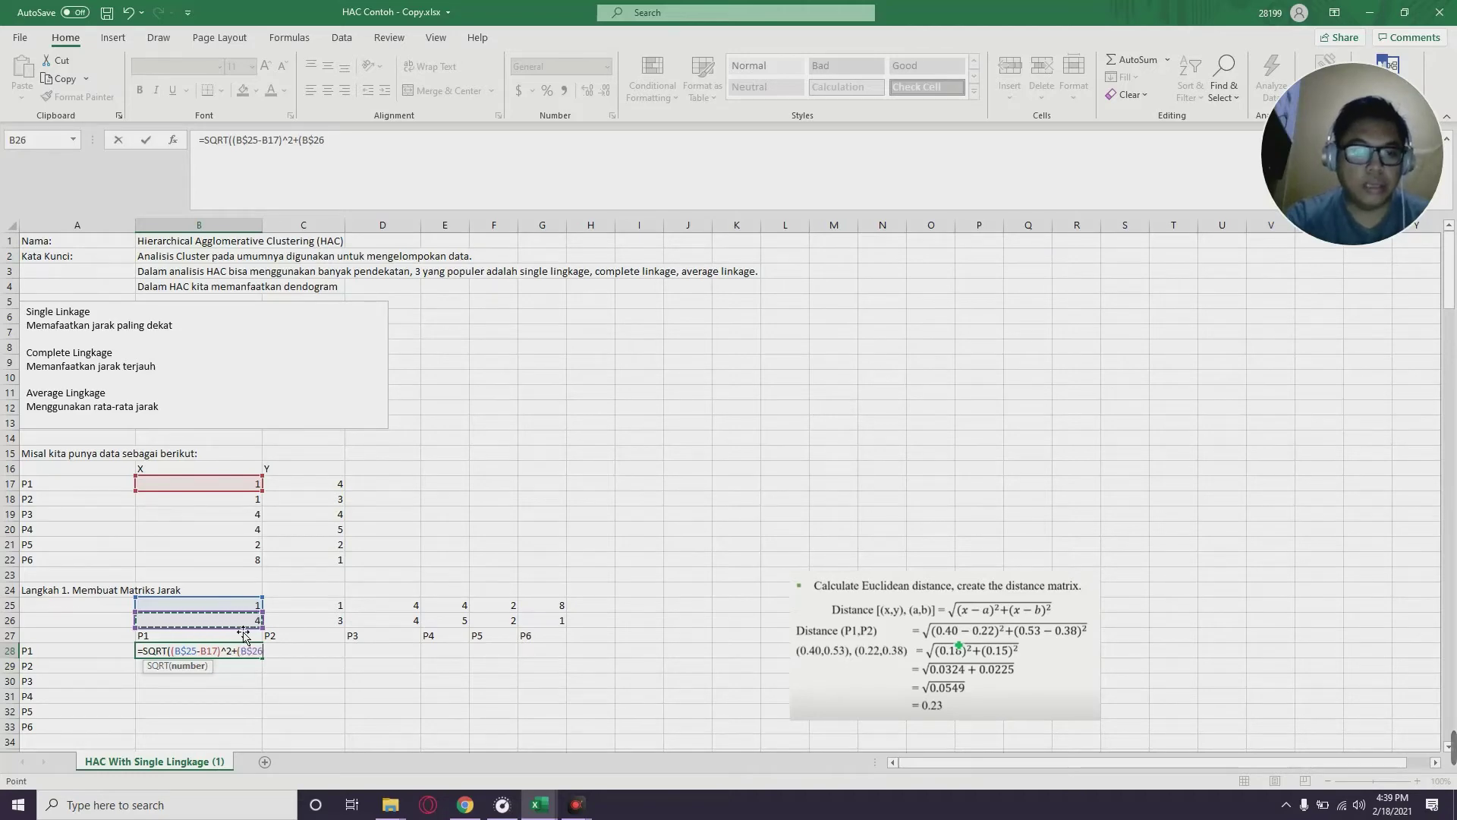
pyautogui.write('-')
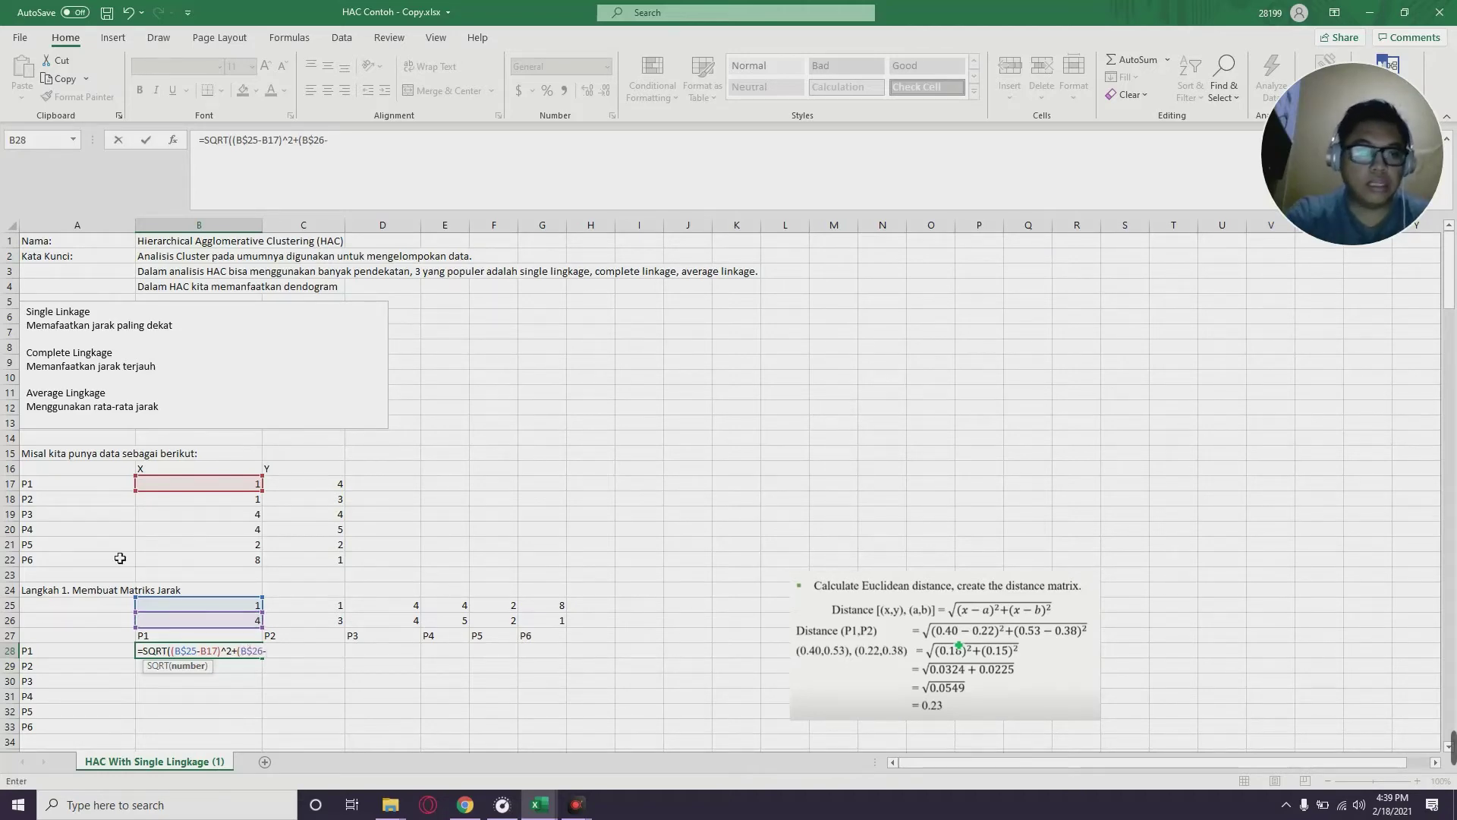
pyautogui.click(318, 487)
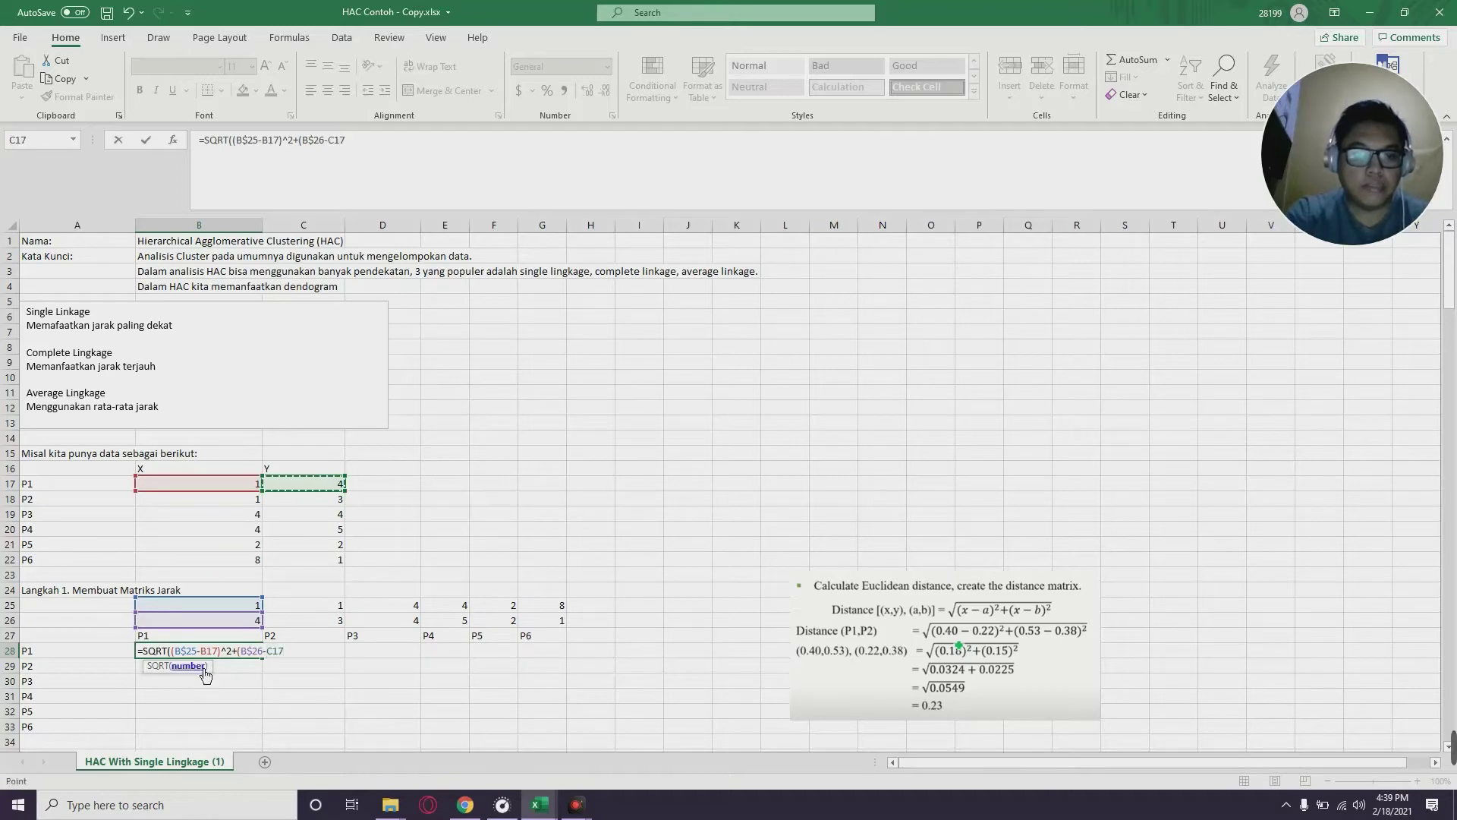
# Lock the column letters of the B17 and C17 references in the B28 formula, giving $B17 and $C17
pyautogui.click(206, 651)
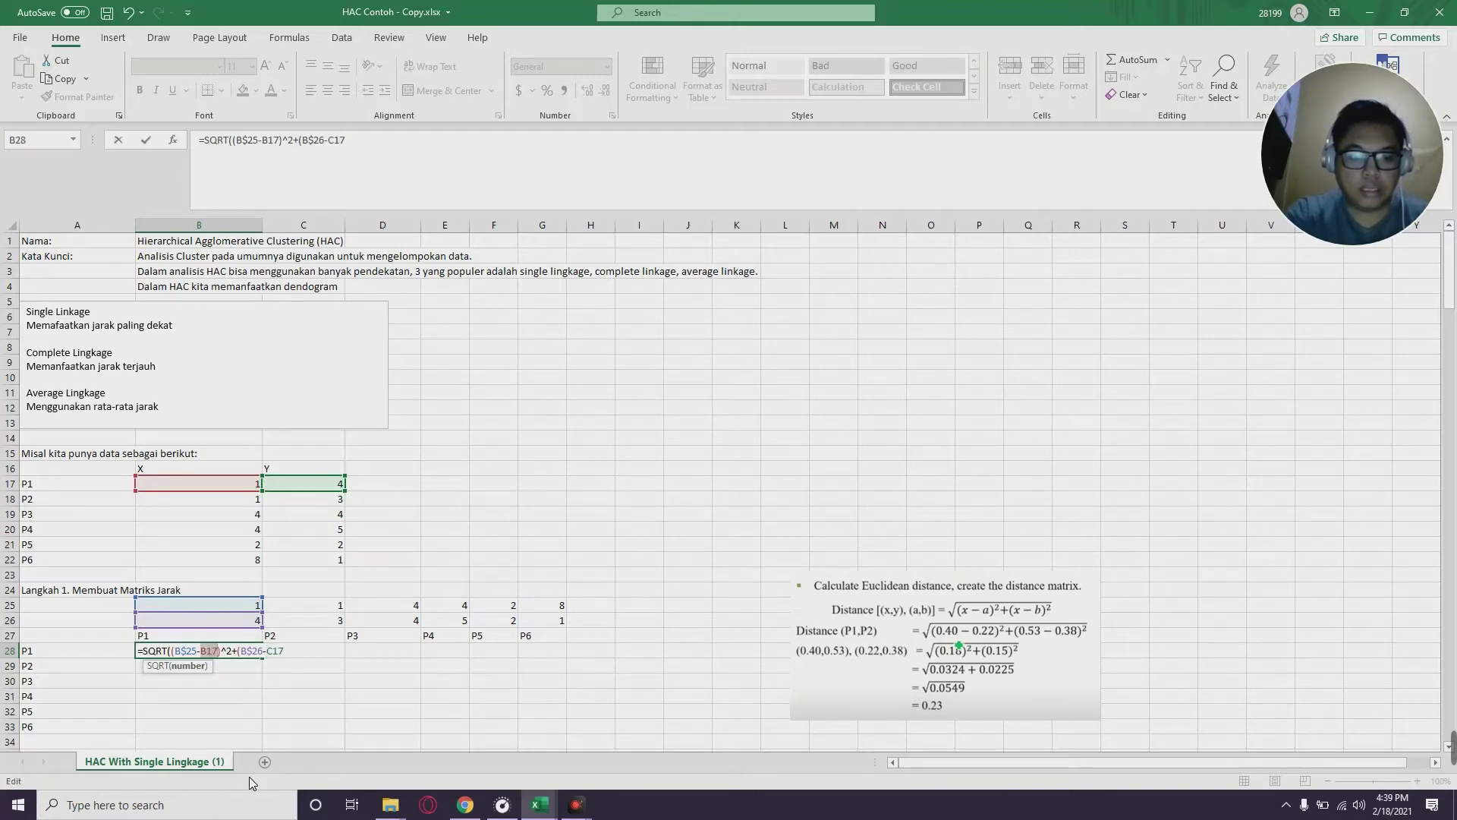
pyautogui.press('F4')
pyautogui.press('F4')
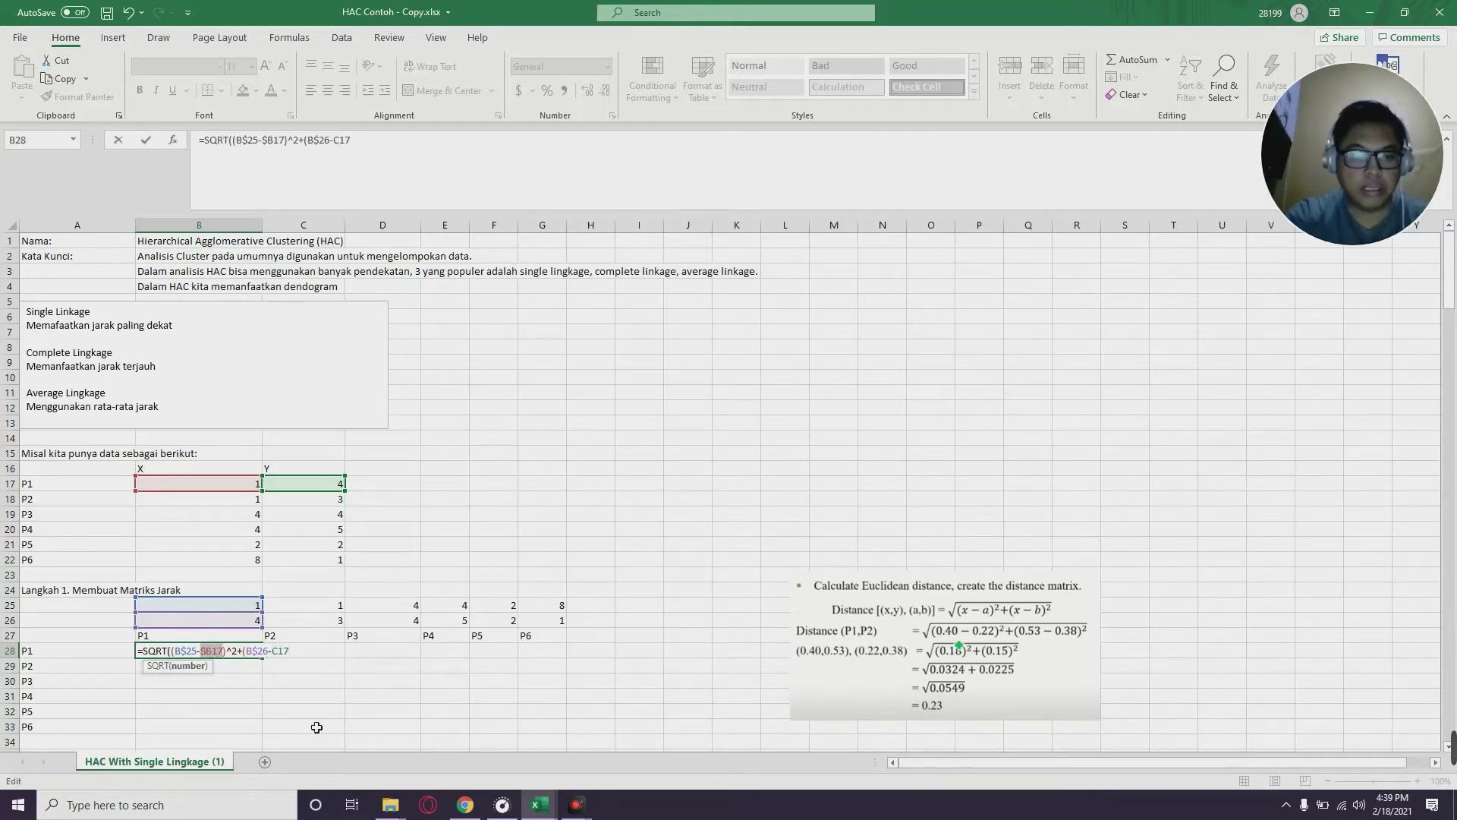
pyautogui.doubleClick(283, 657)
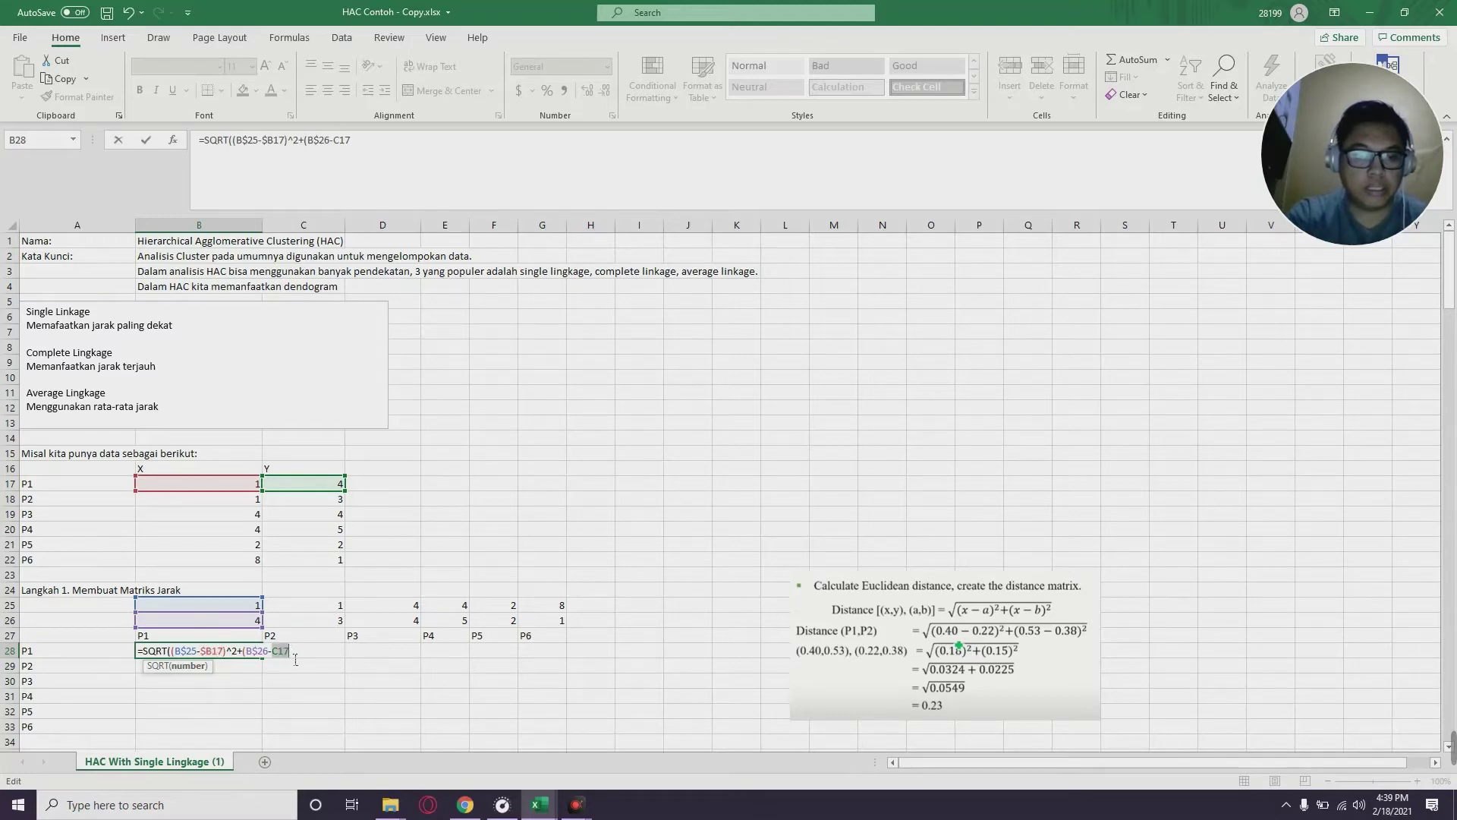
pyautogui.press('F4')
pyautogui.press('F4')
pyautogui.press('F4')
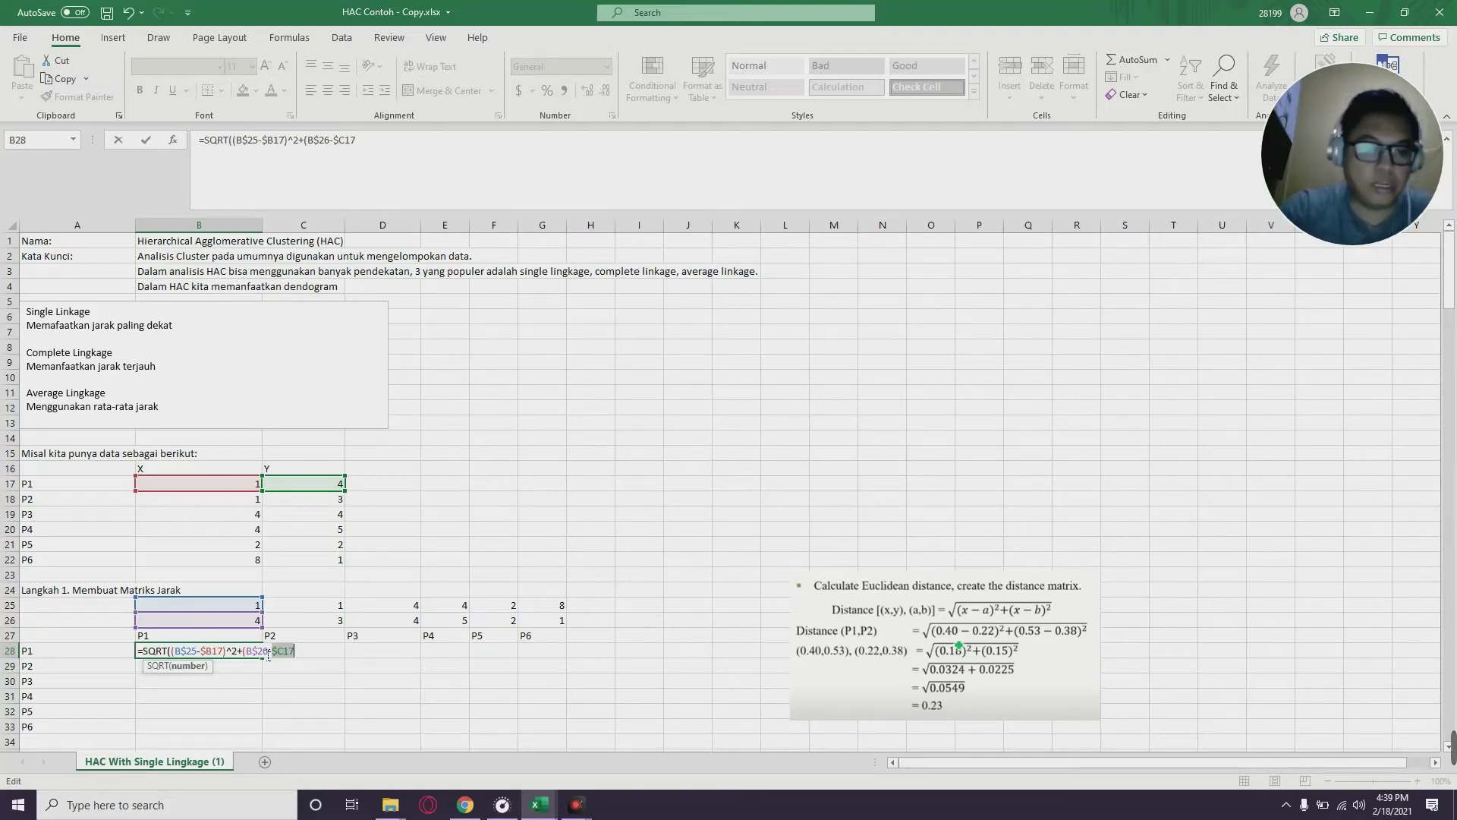
# Square the Y difference, close the square root, and enter B28 as =SQRT((B$25-$B17)^2+(B$26-$C17)^2)
pyautogui.press('Right')
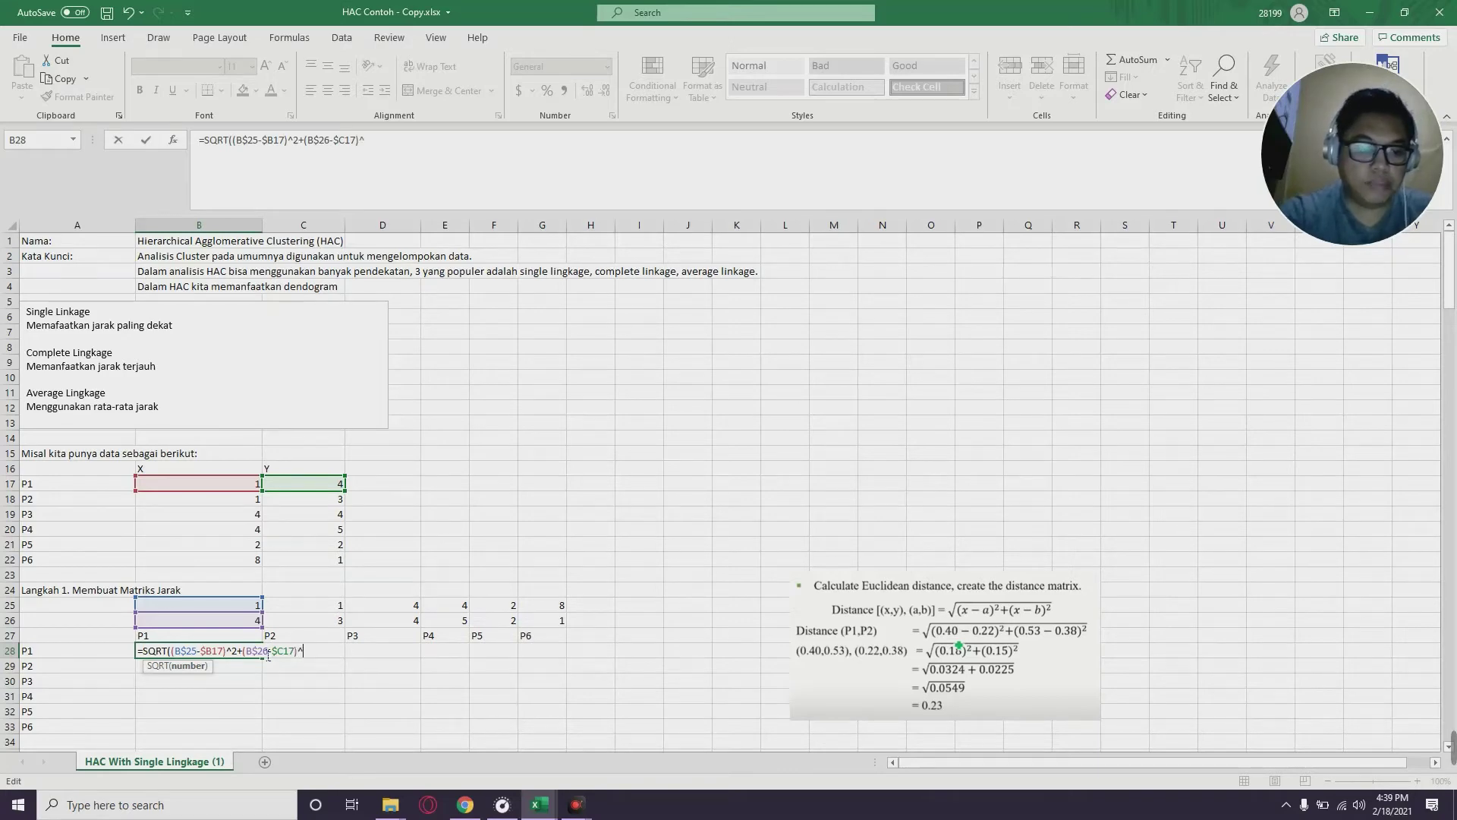
pyautogui.write(')^2')
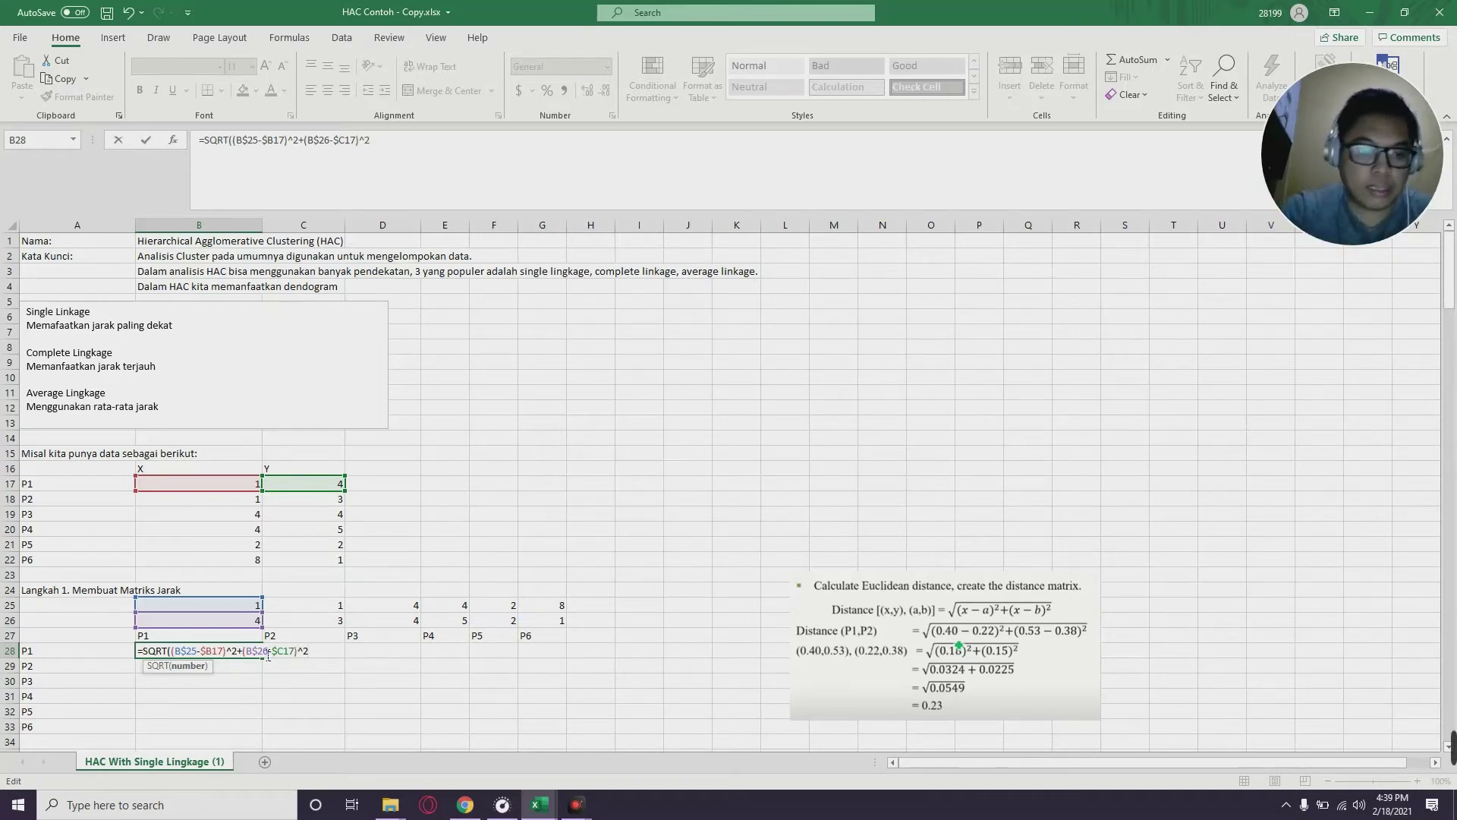
pyautogui.write(')')
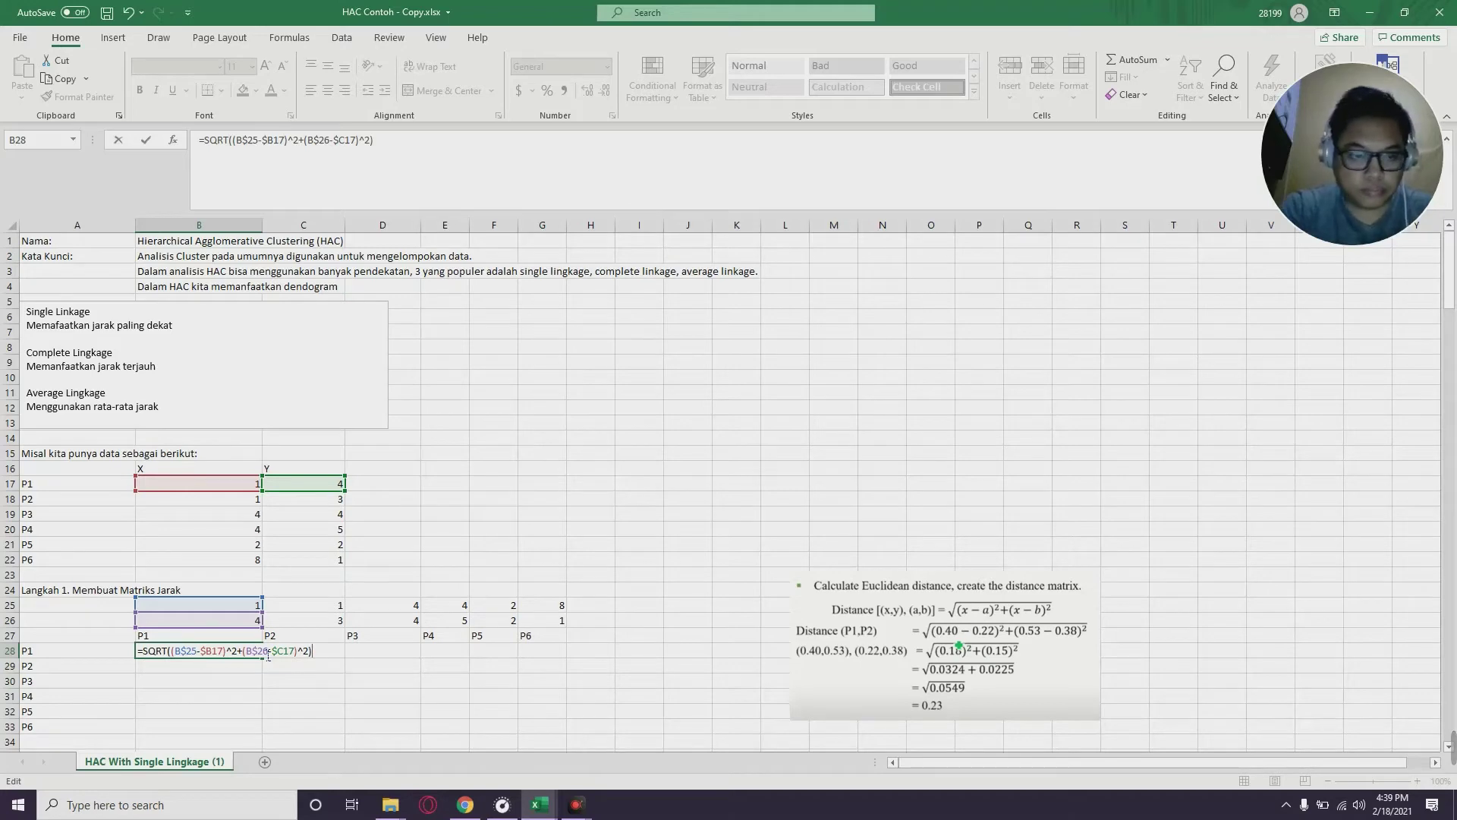
pyautogui.press('Return')
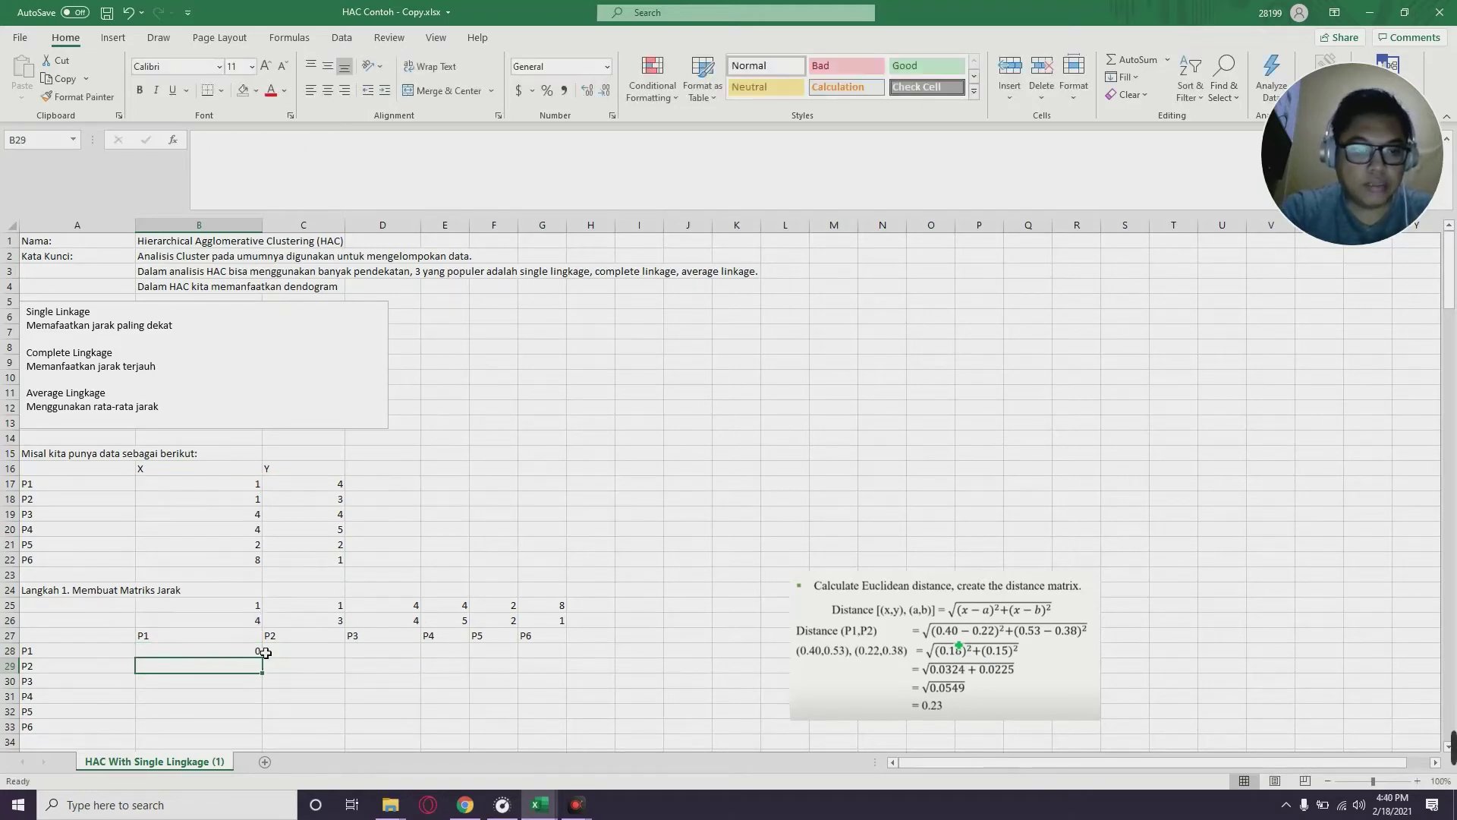
# Fill the distance formula from B28 across the P1 row to G28
pyautogui.press('Up')
pyautogui.press('Up')
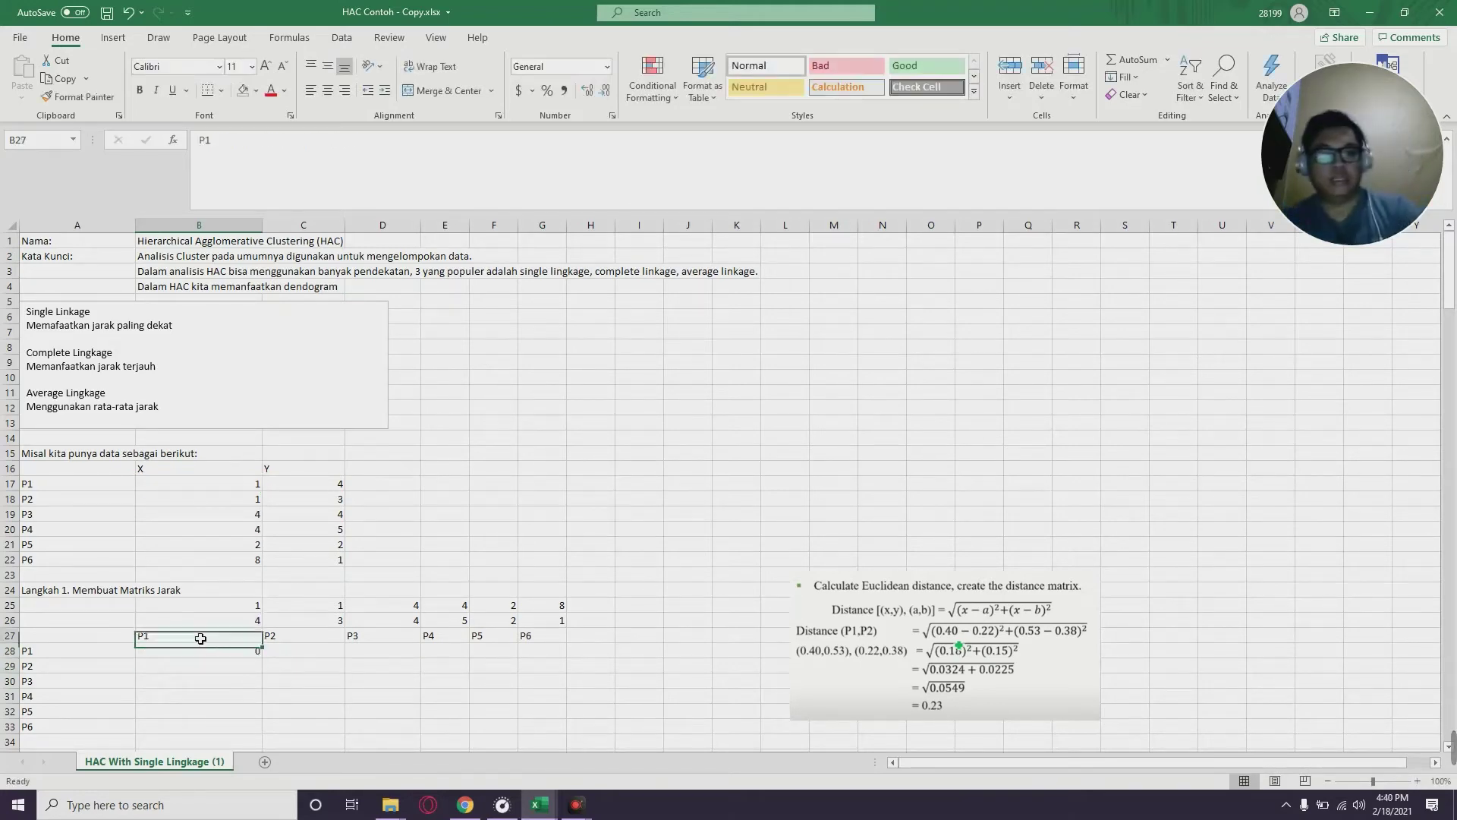
pyautogui.click(159, 653)
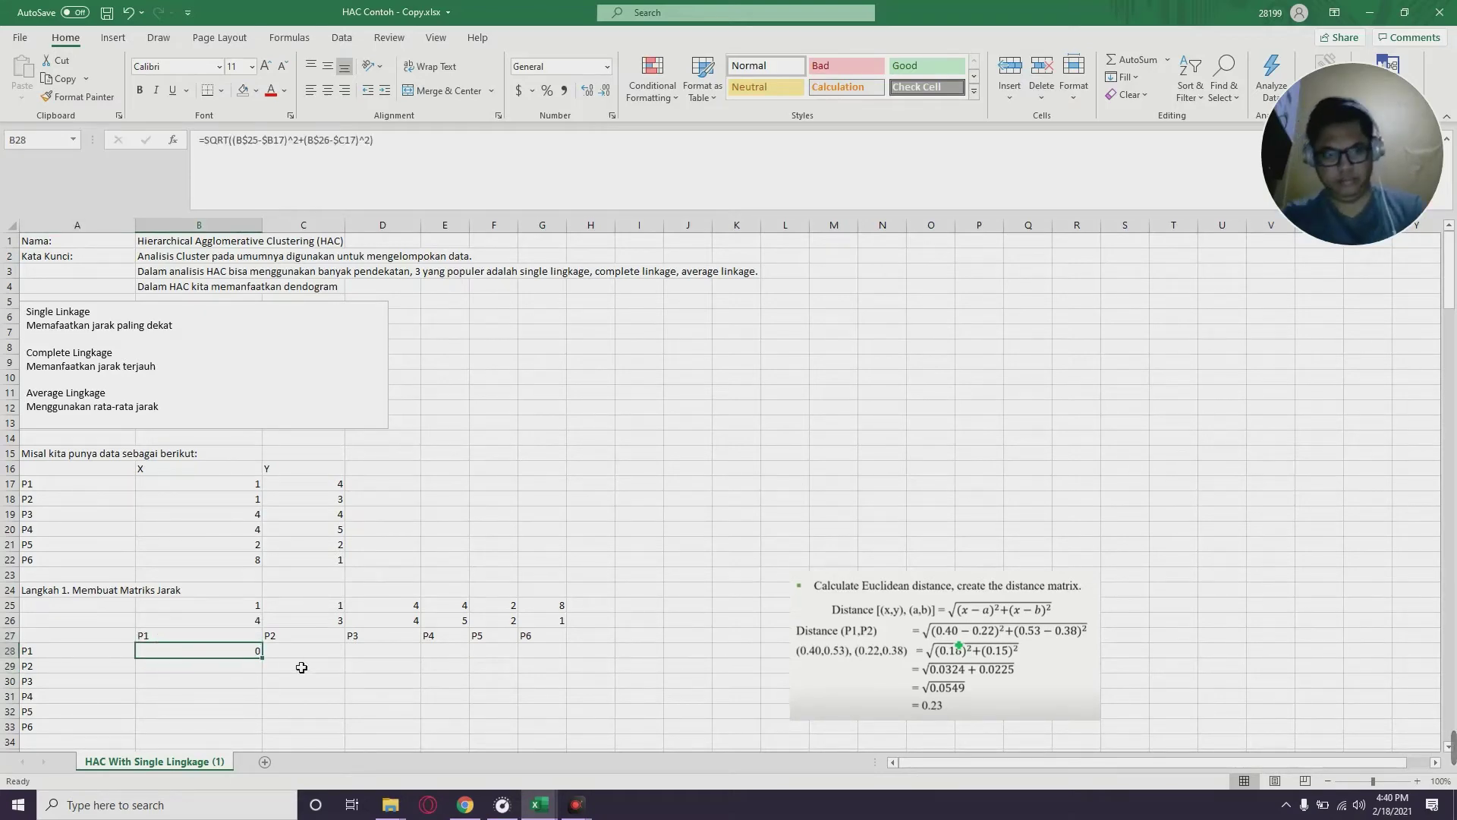
pyautogui.moveTo(267, 660); pyautogui.dragTo(566, 659)
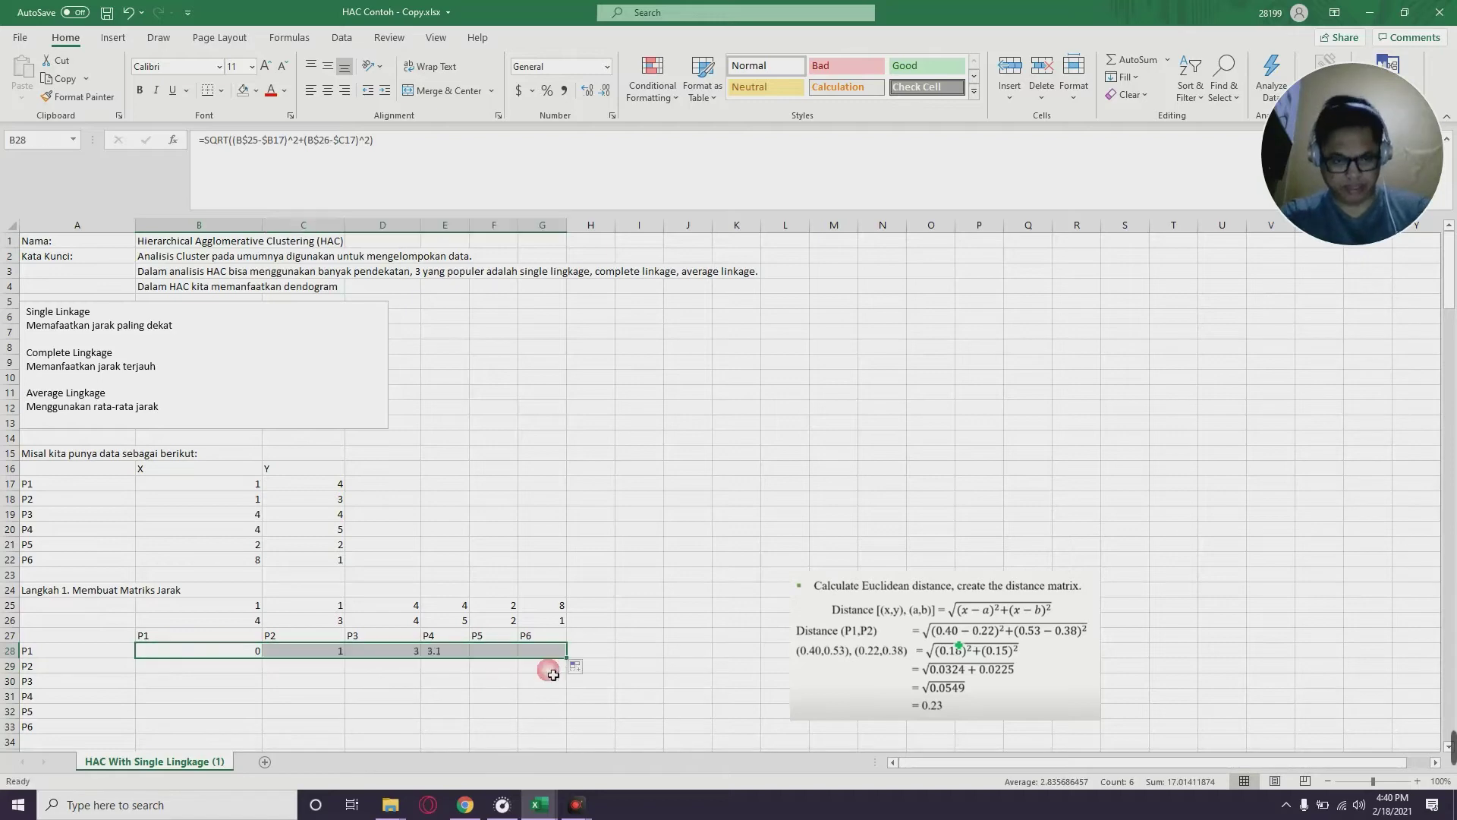
# Check the P1 row's distances to P2 and P3 against their row and column labels
pyautogui.click(401, 703)
pyautogui.click(99, 653)
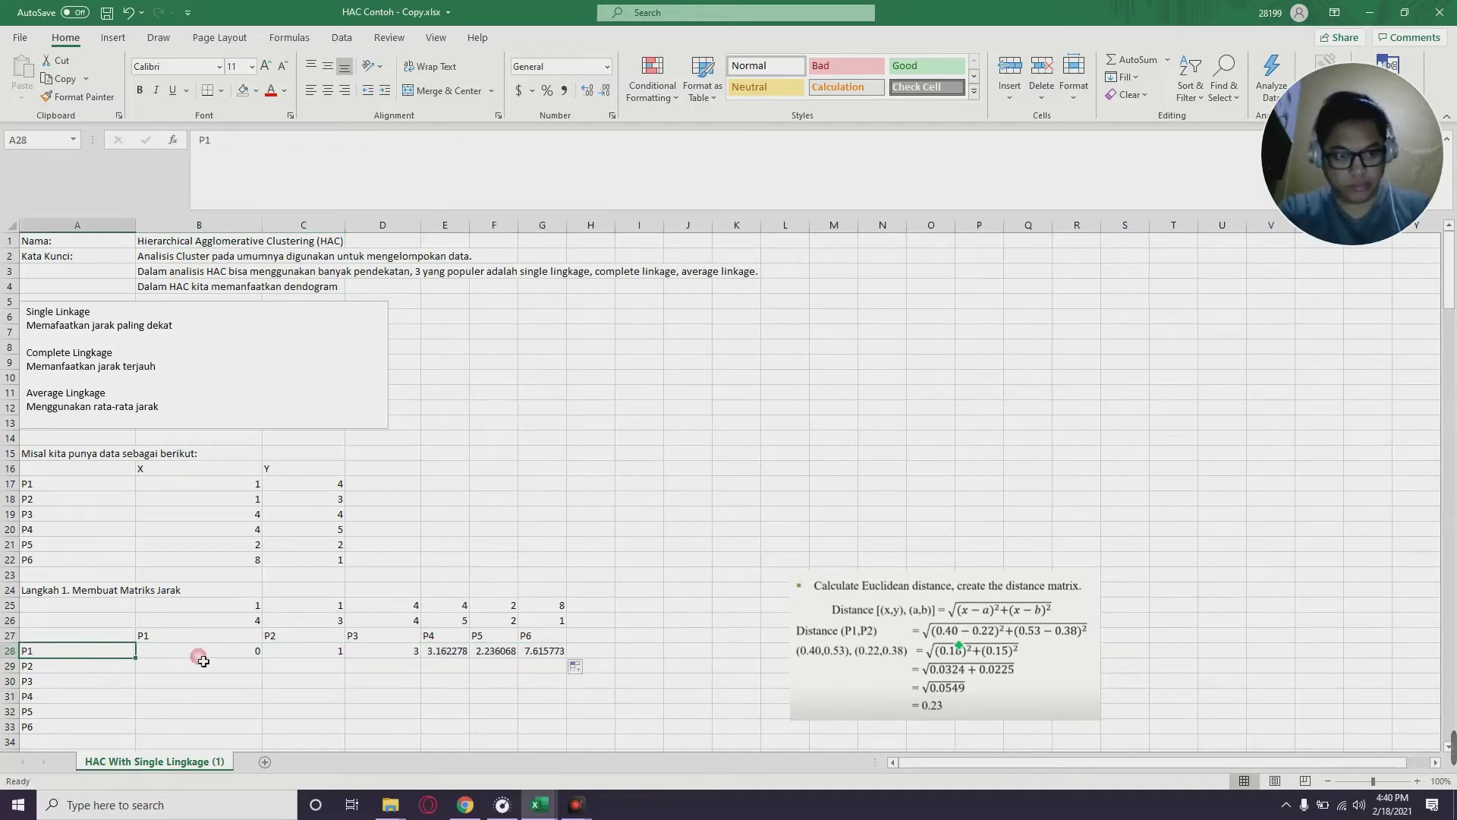
pyautogui.click(342, 638)
pyautogui.click(323, 656)
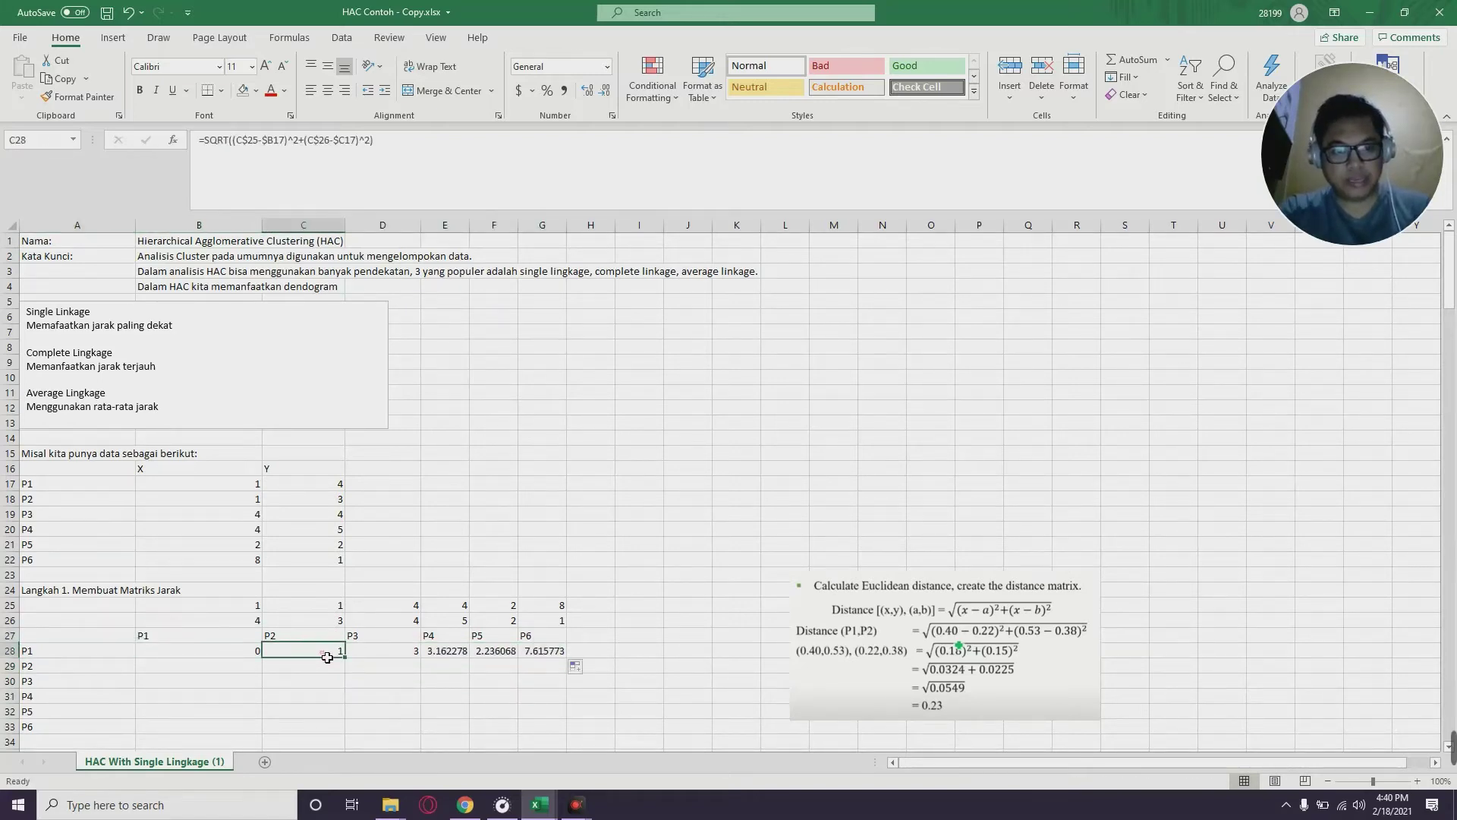
pyautogui.click(117, 652)
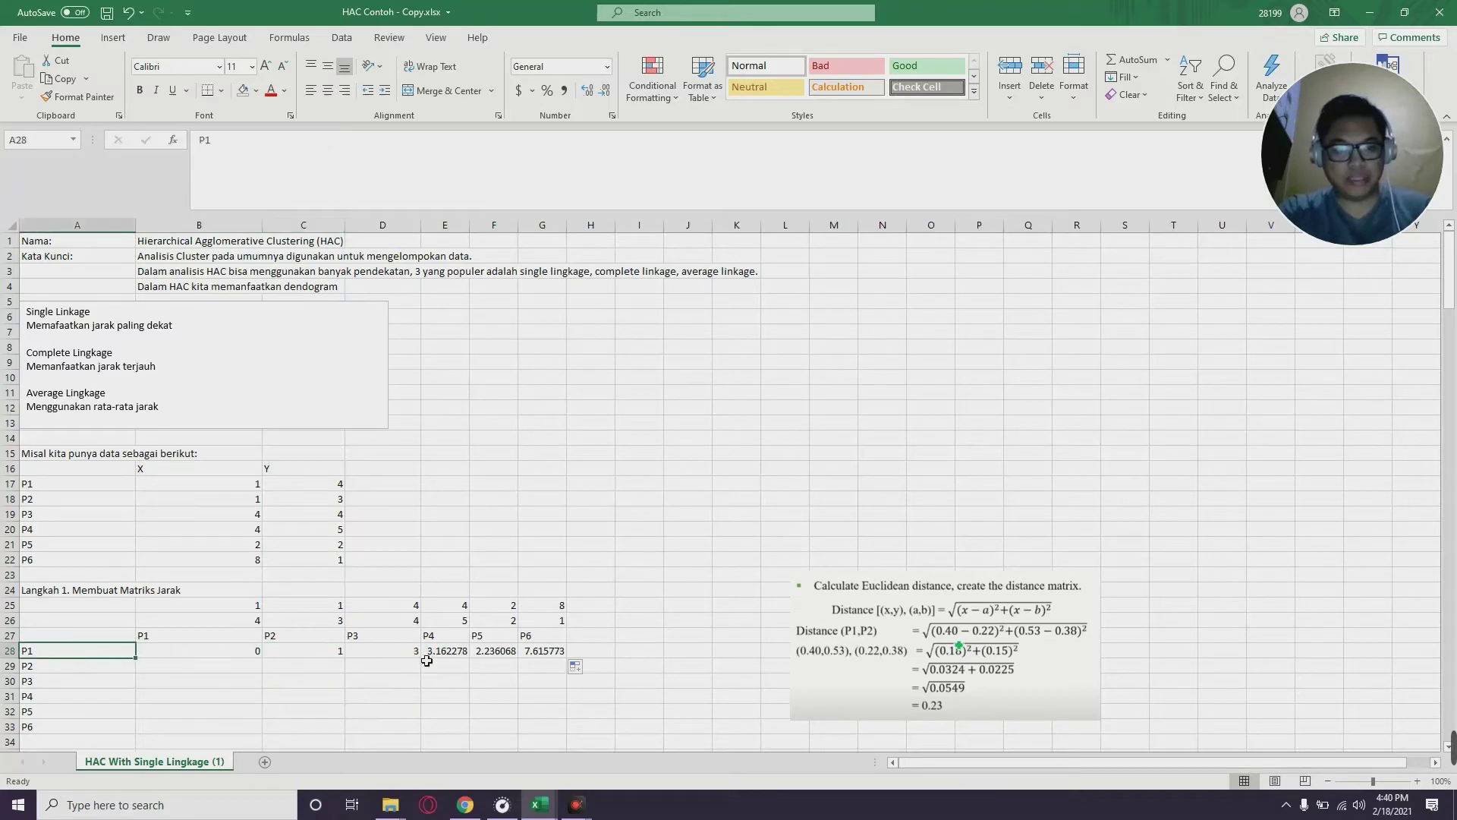
pyautogui.click(398, 641)
pyautogui.click(391, 658)
# Fill the P1 row's formulas in B28:G28 down to the P6 row, completing the matrix through G33
pyautogui.moveTo(182, 655); pyautogui.dragTo(569, 732)
pyautogui.click(272, 695)
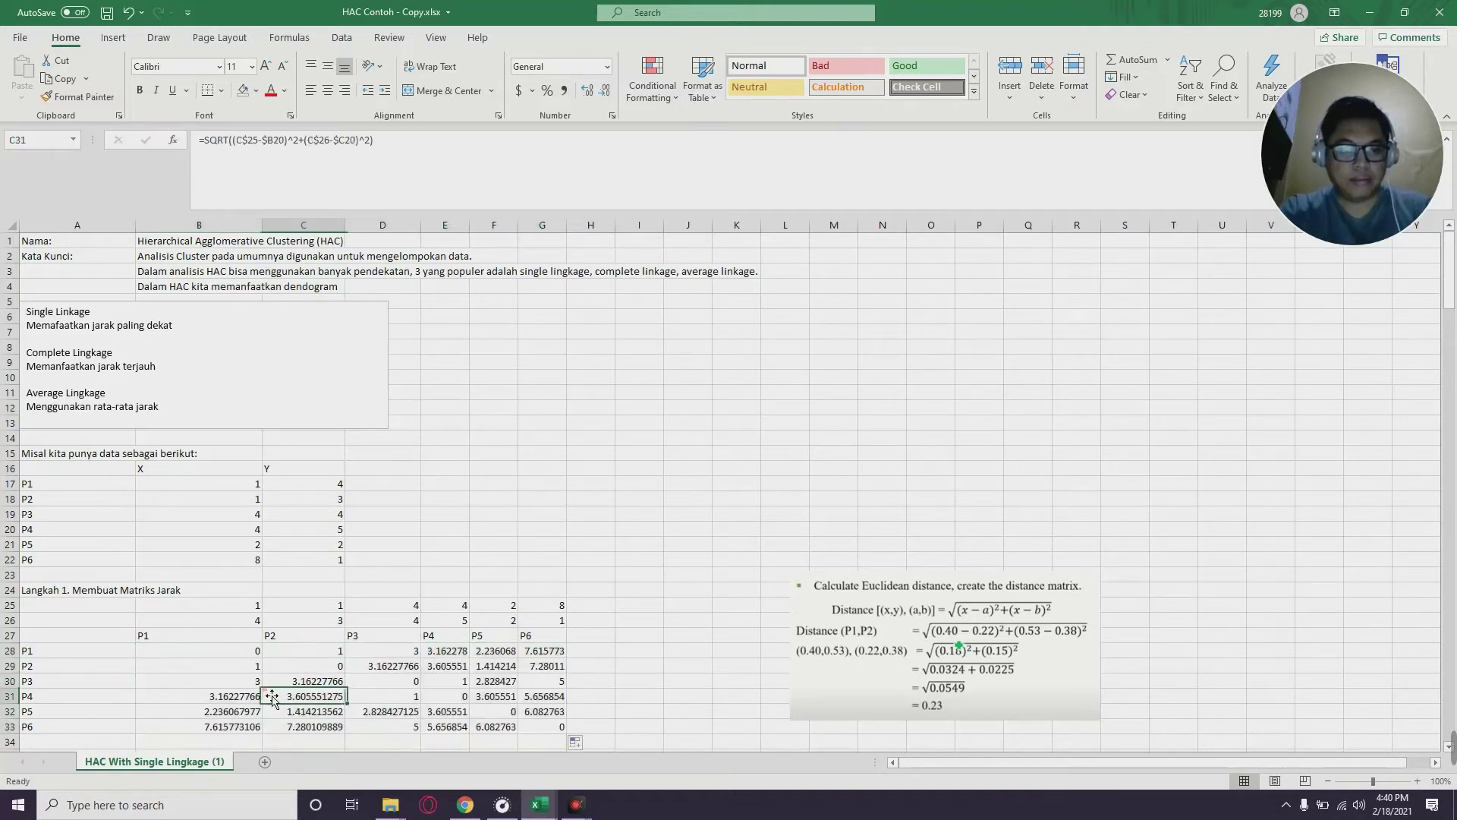
# Compare the P2–P1 and P1–P2 distances on both sides of the diagonal, and examine the P1 row's distances in C28:G28
pyautogui.click(72, 666)
pyautogui.click(169, 669)
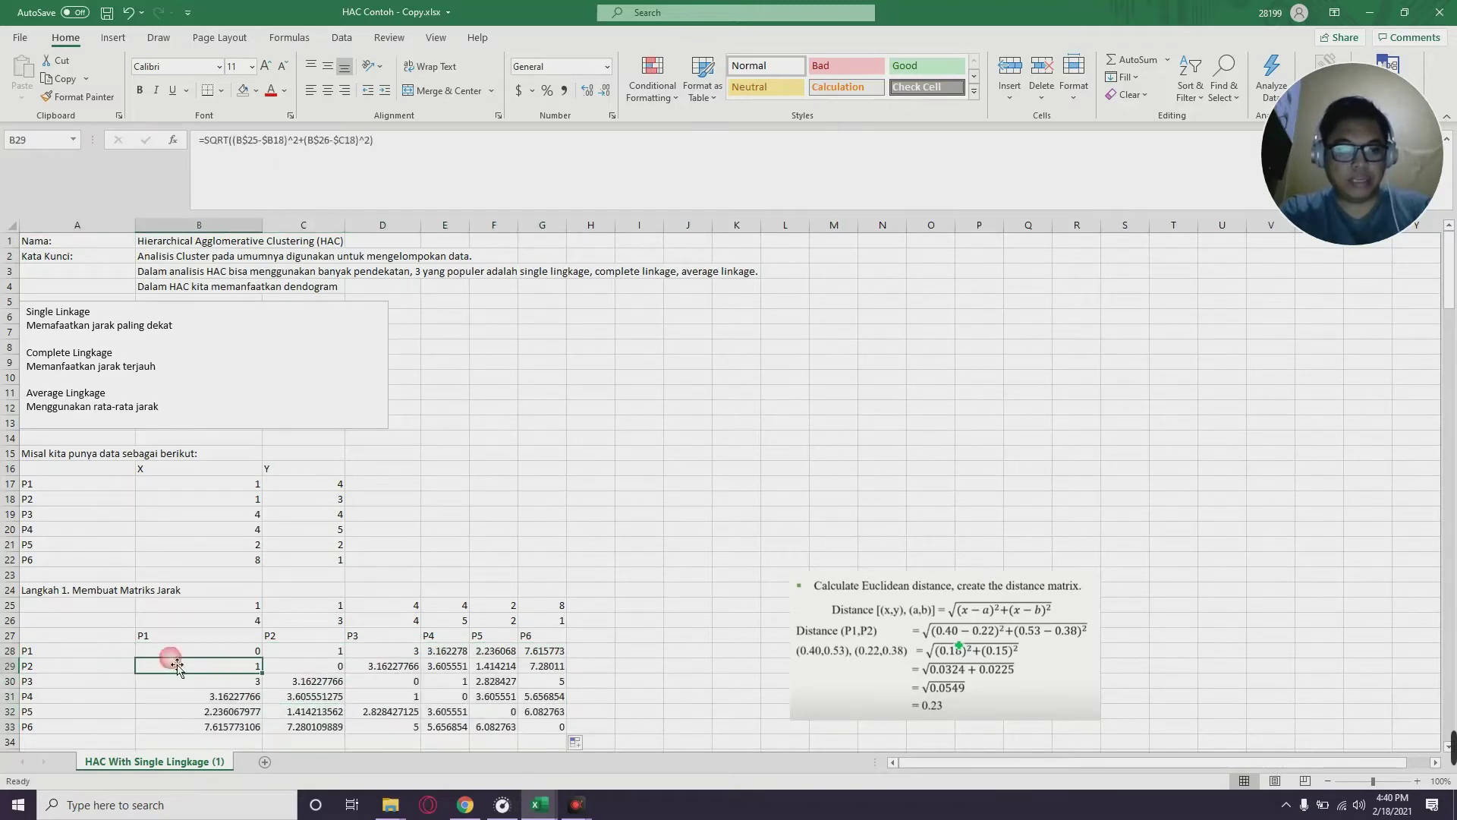
pyautogui.click(176, 638)
pyautogui.click(85, 650)
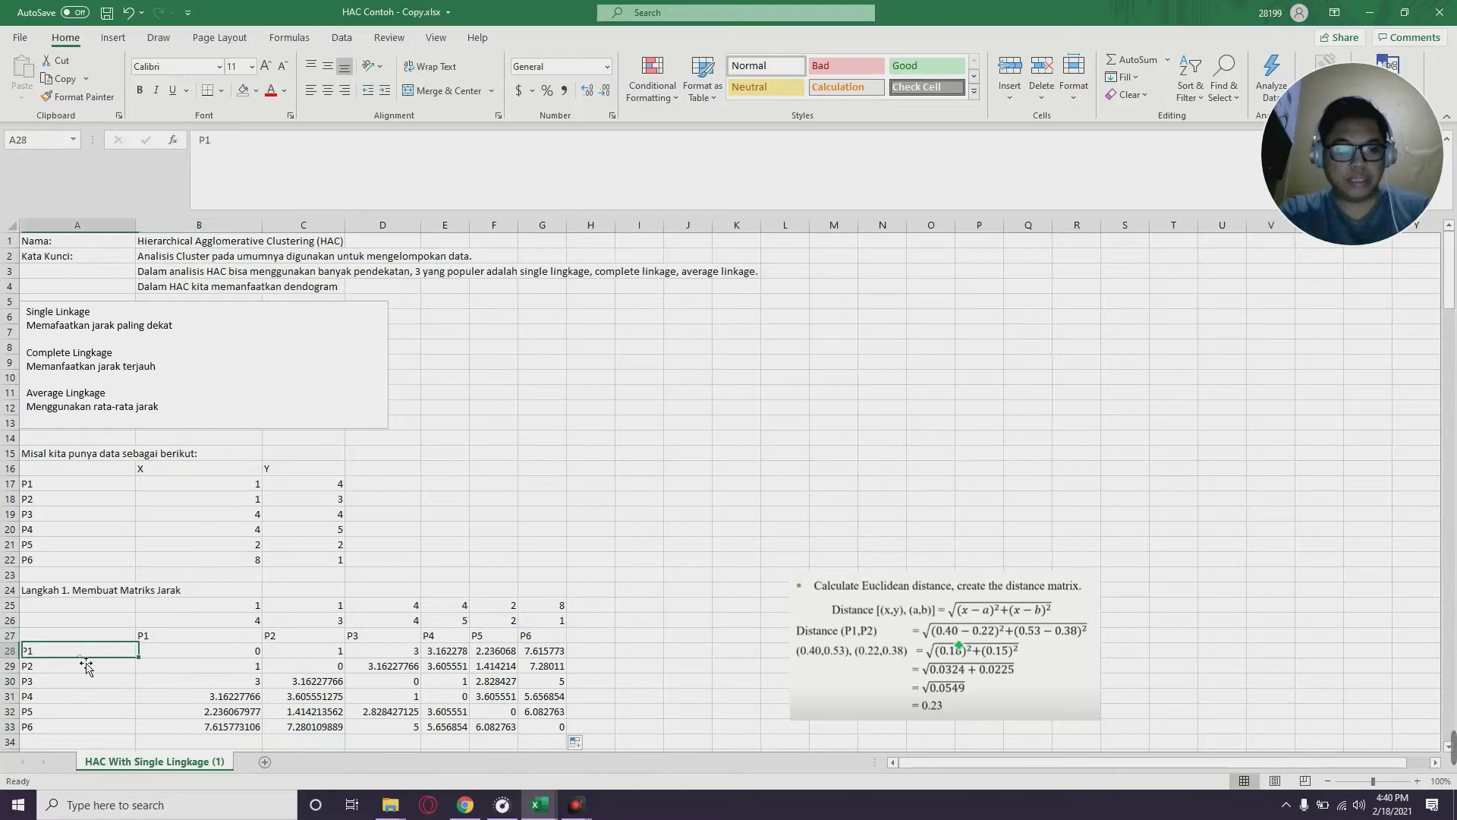
pyautogui.click(314, 655)
pyautogui.press('Up')
pyautogui.click(320, 664)
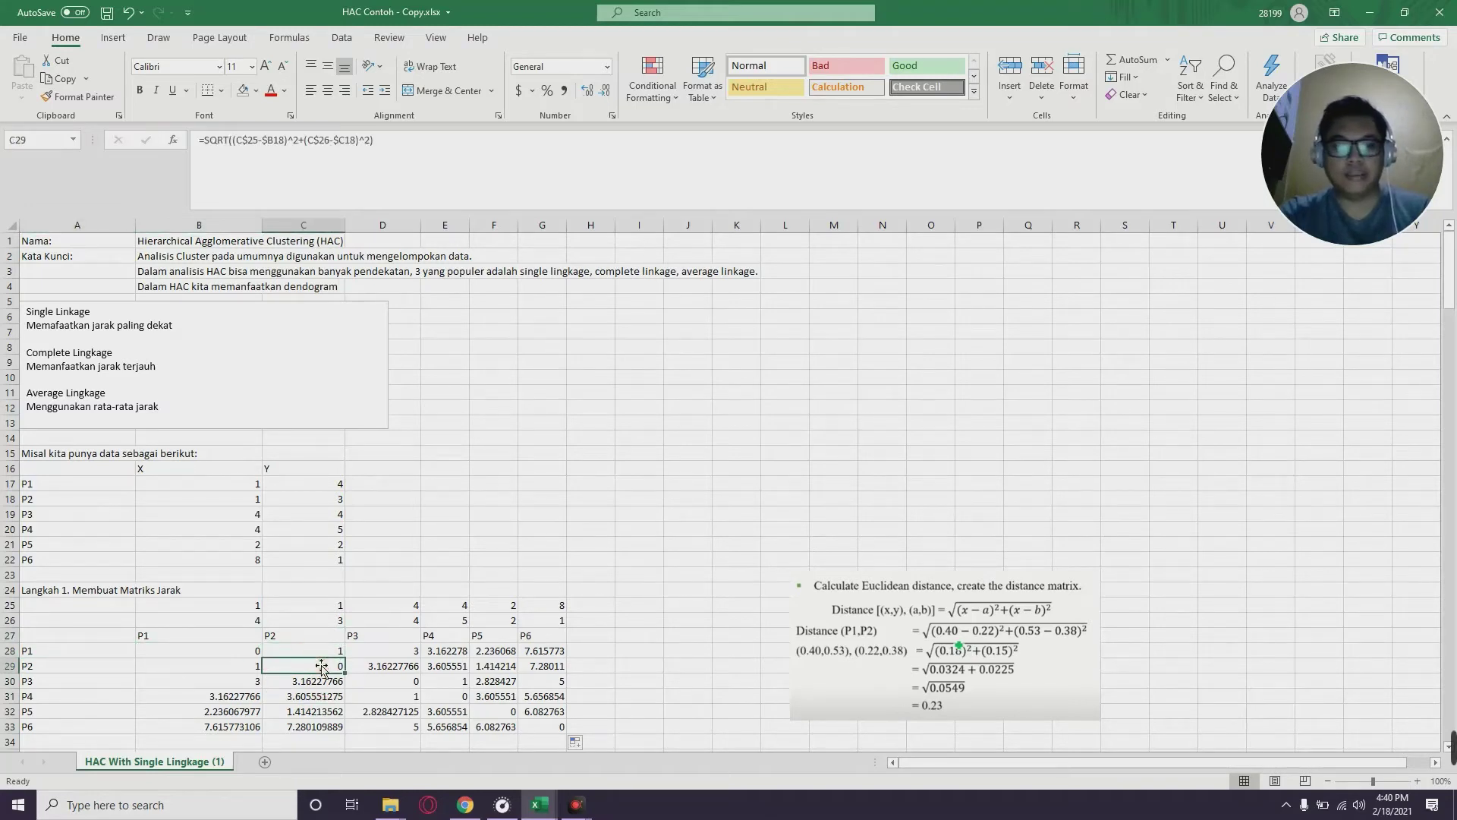
pyautogui.moveTo(322, 651); pyautogui.dragTo(546, 653)
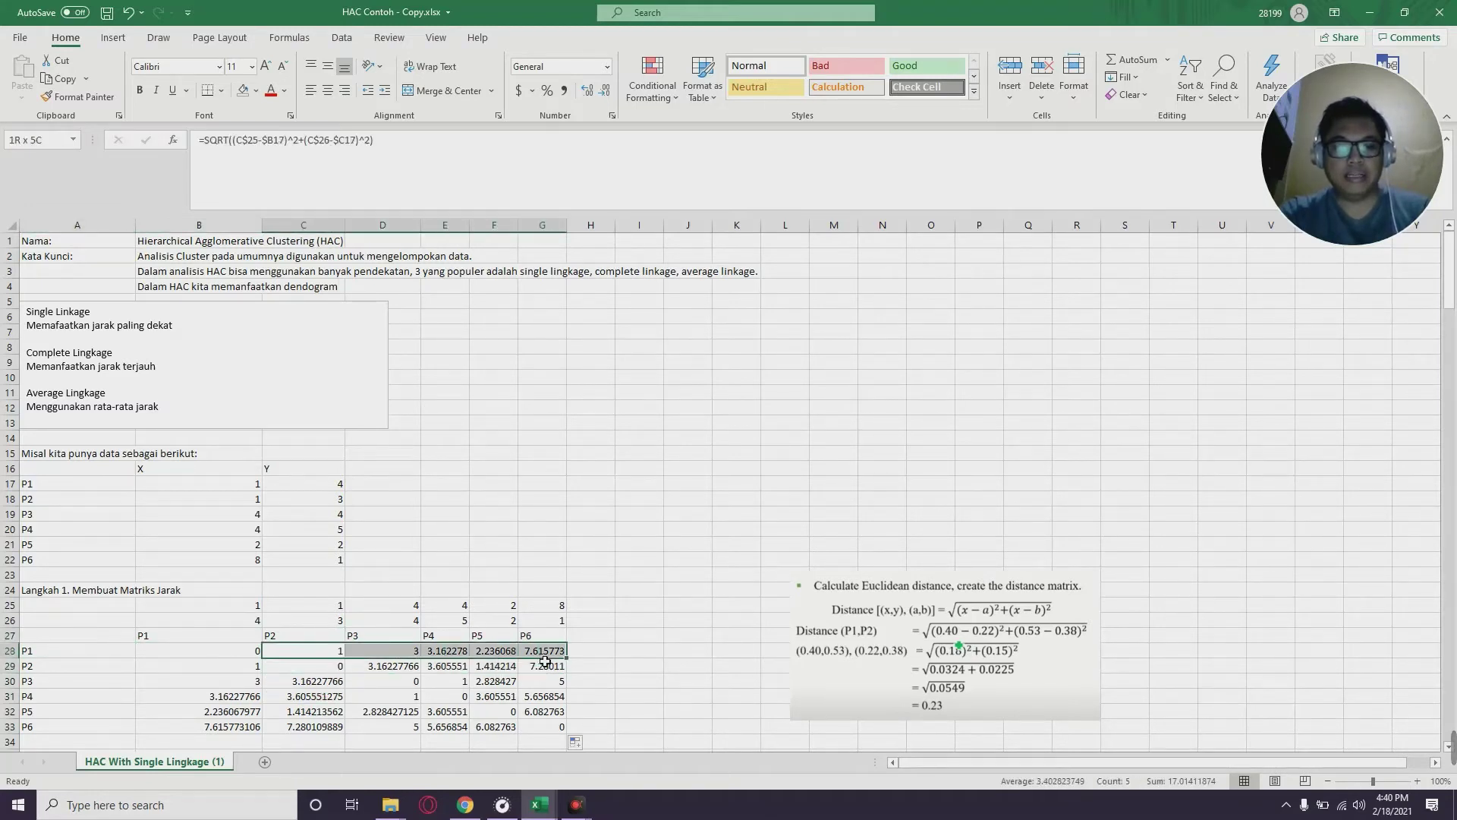
# Clear the duplicate distances above the diagonal of the matrix, leaving the diagonal and the lower triangle
pyautogui.press('Delete')
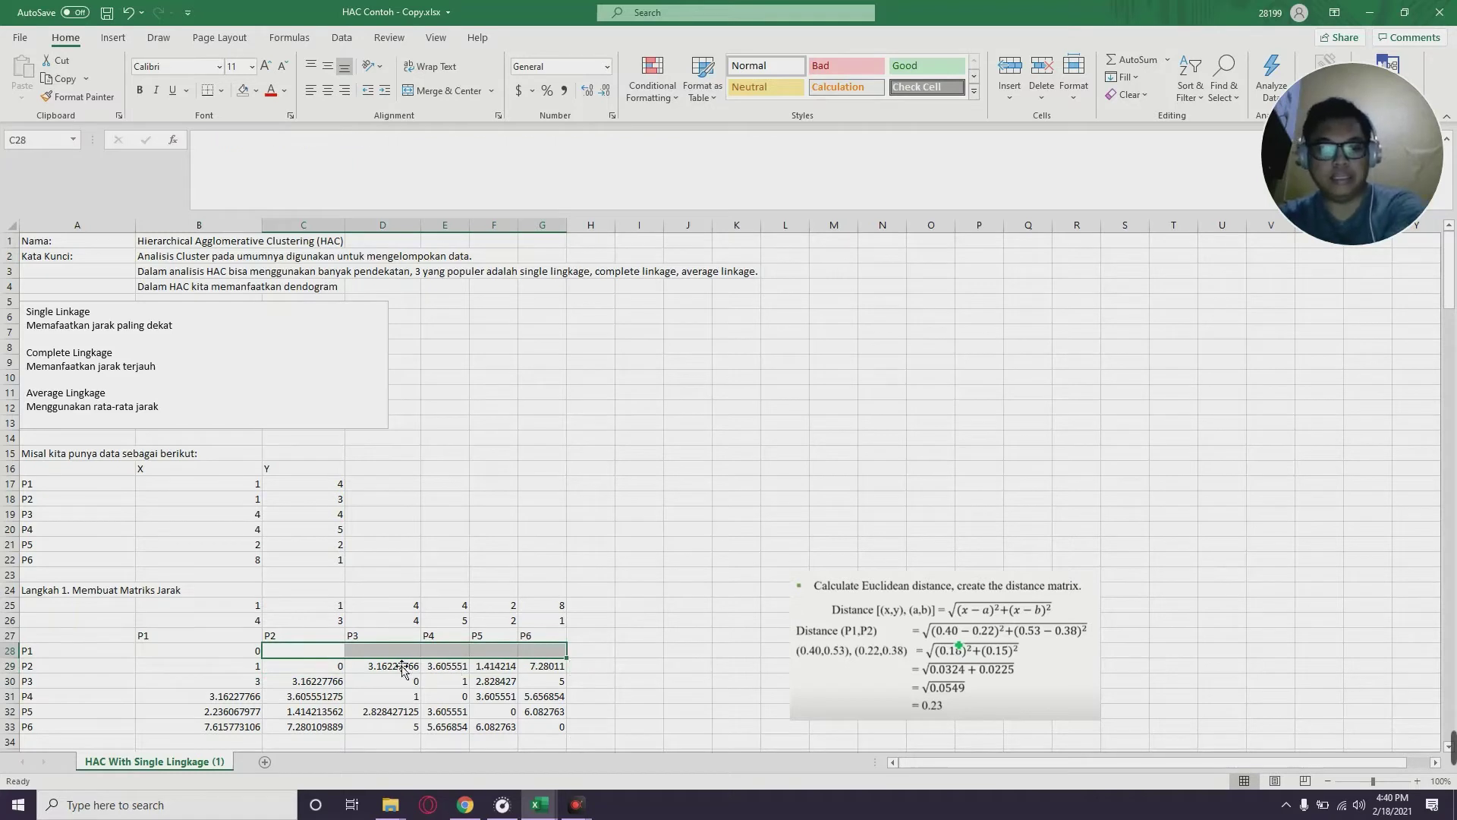
pyautogui.moveTo(390, 666); pyautogui.dragTo(546, 697)
pyautogui.press('Delete')
pyautogui.press('Delete')
pyautogui.click(501, 699)
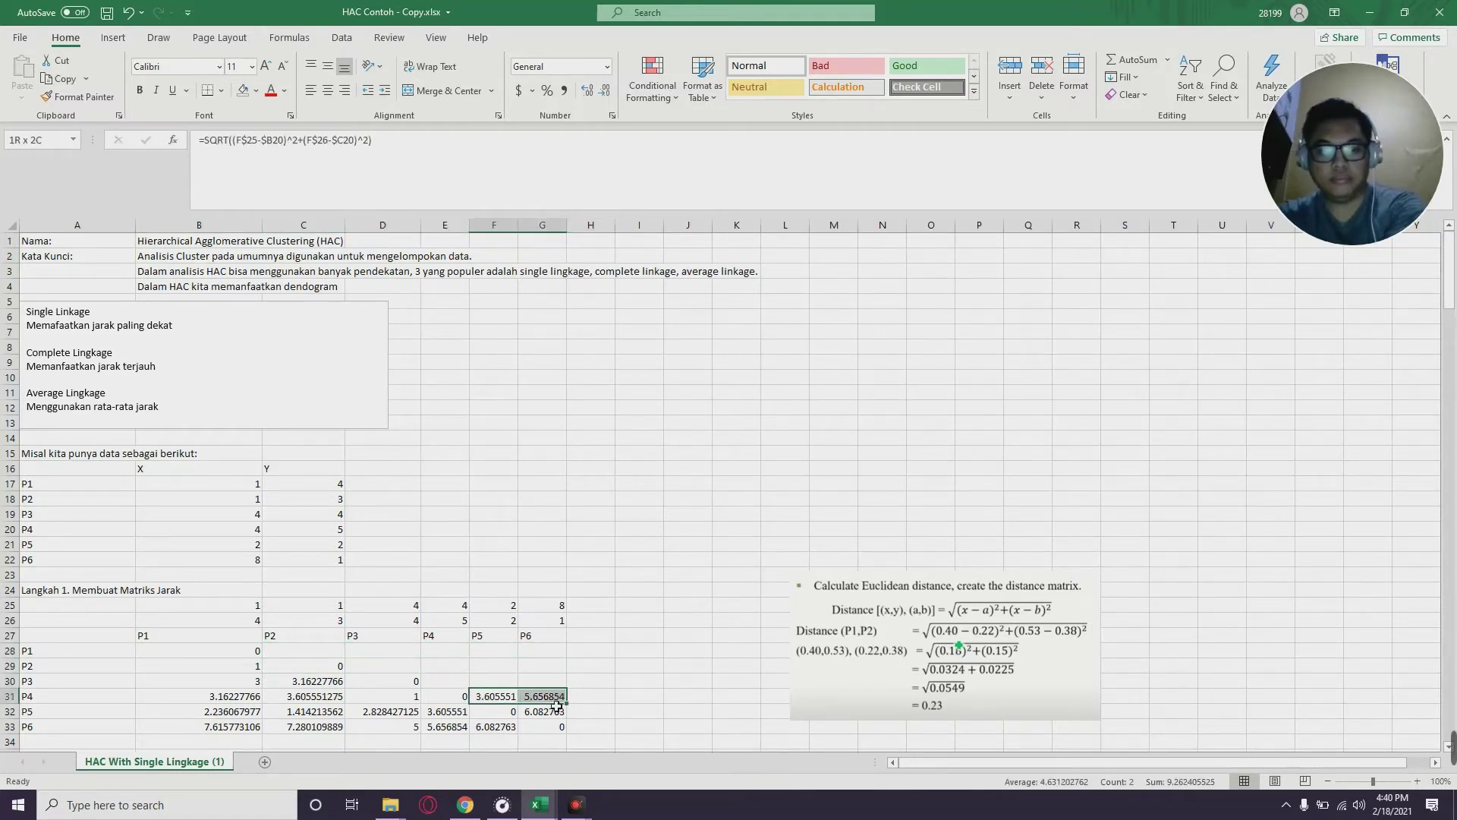
pyautogui.press('Delete')
pyautogui.click(611, 691)
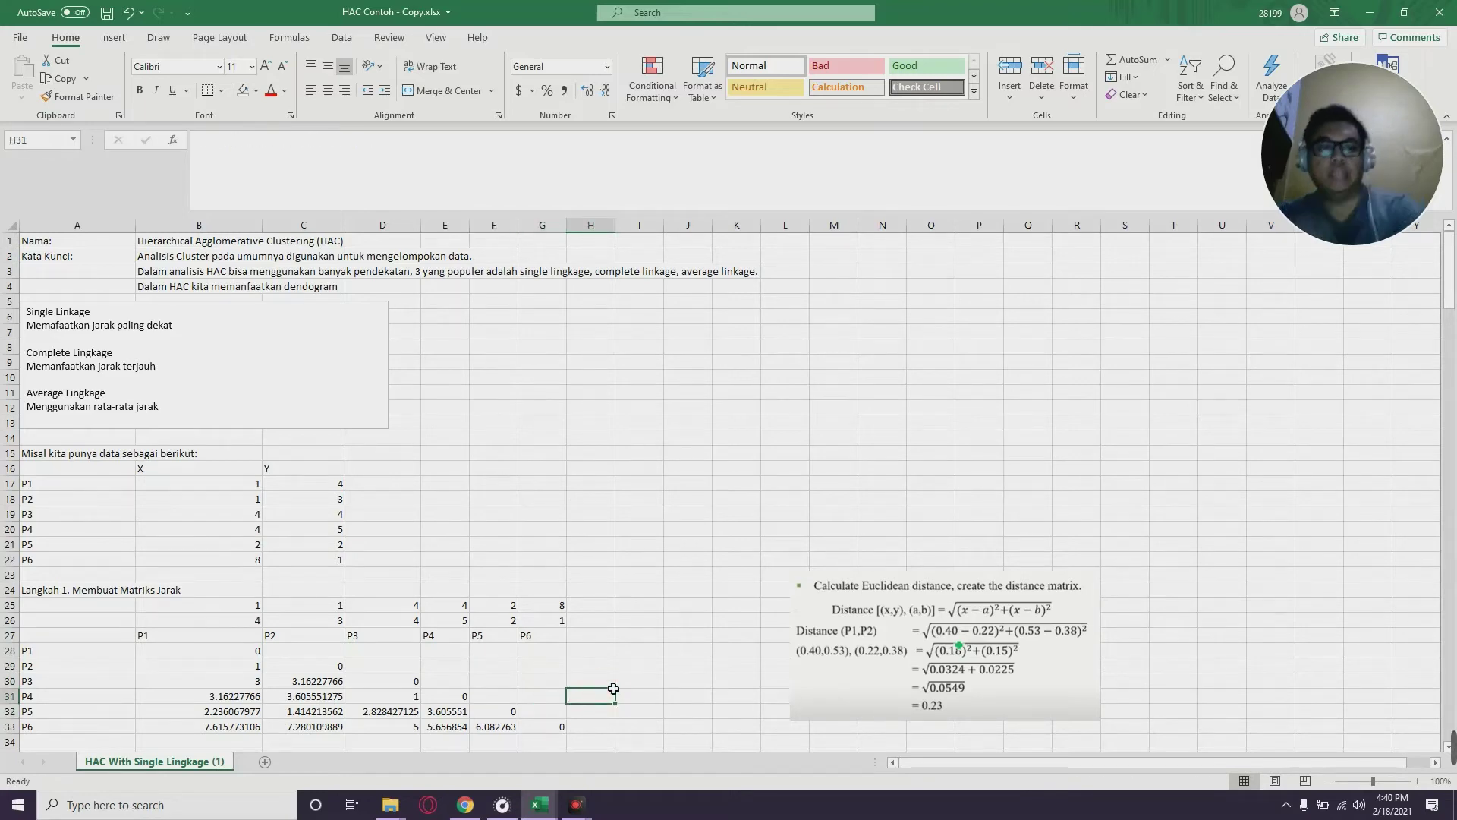
# Apply outline and inside borders to the distance matrix cells B28:G33
pyautogui.scroll(-2, 614, 689)
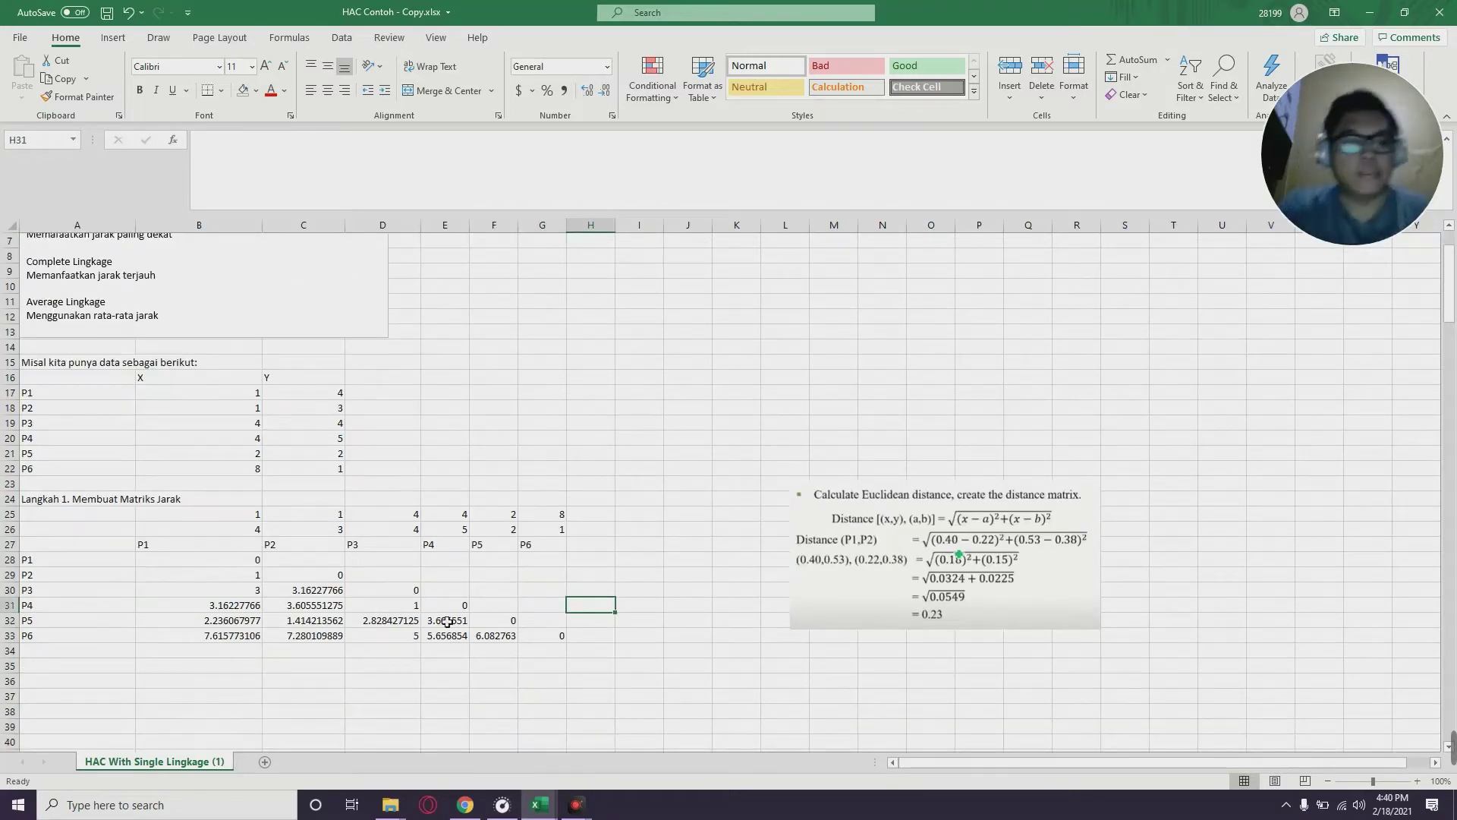
pyautogui.click(560, 559)
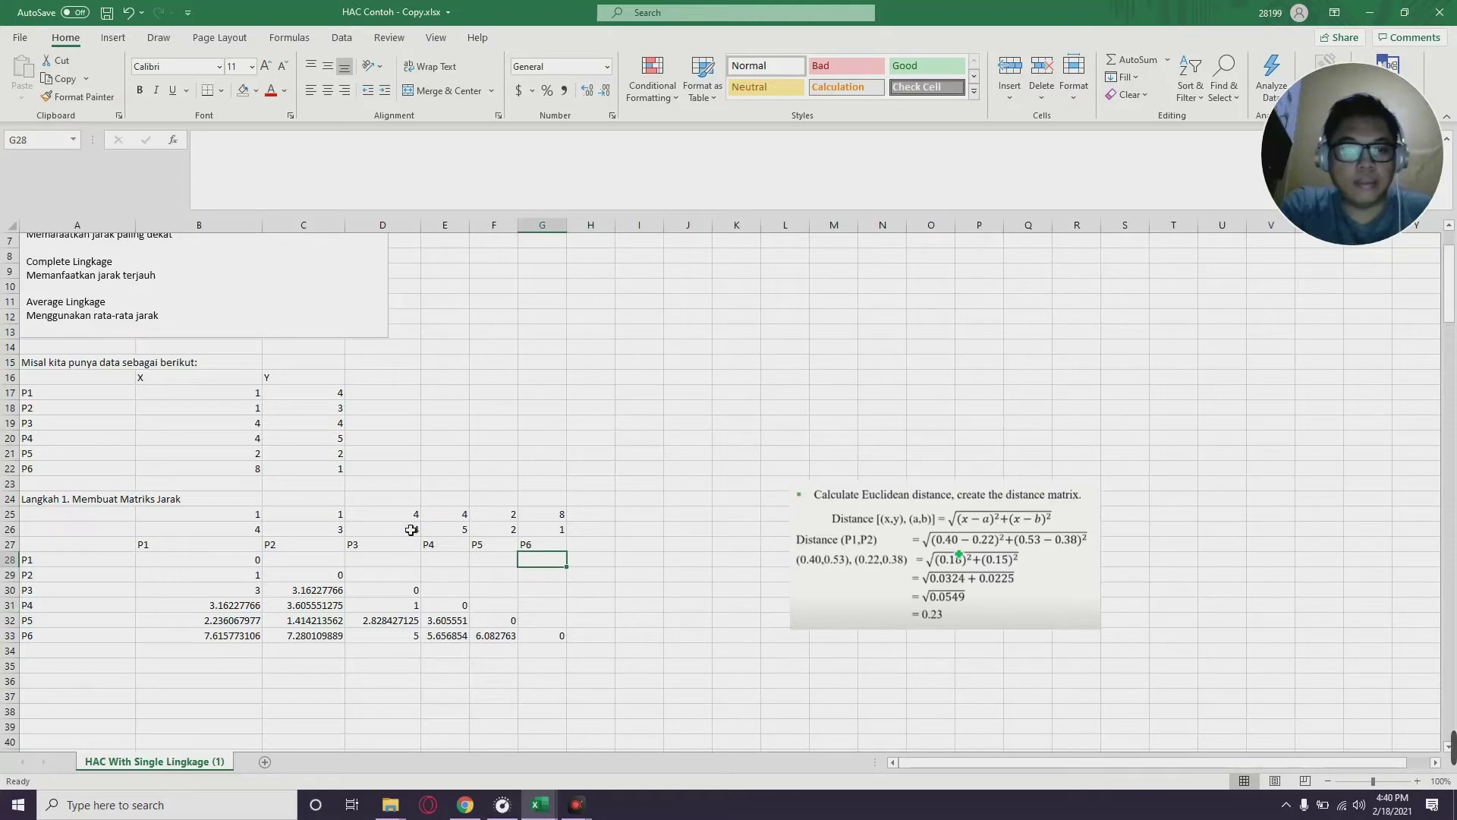
pyautogui.moveTo(61, 551); pyautogui.dragTo(539, 638)
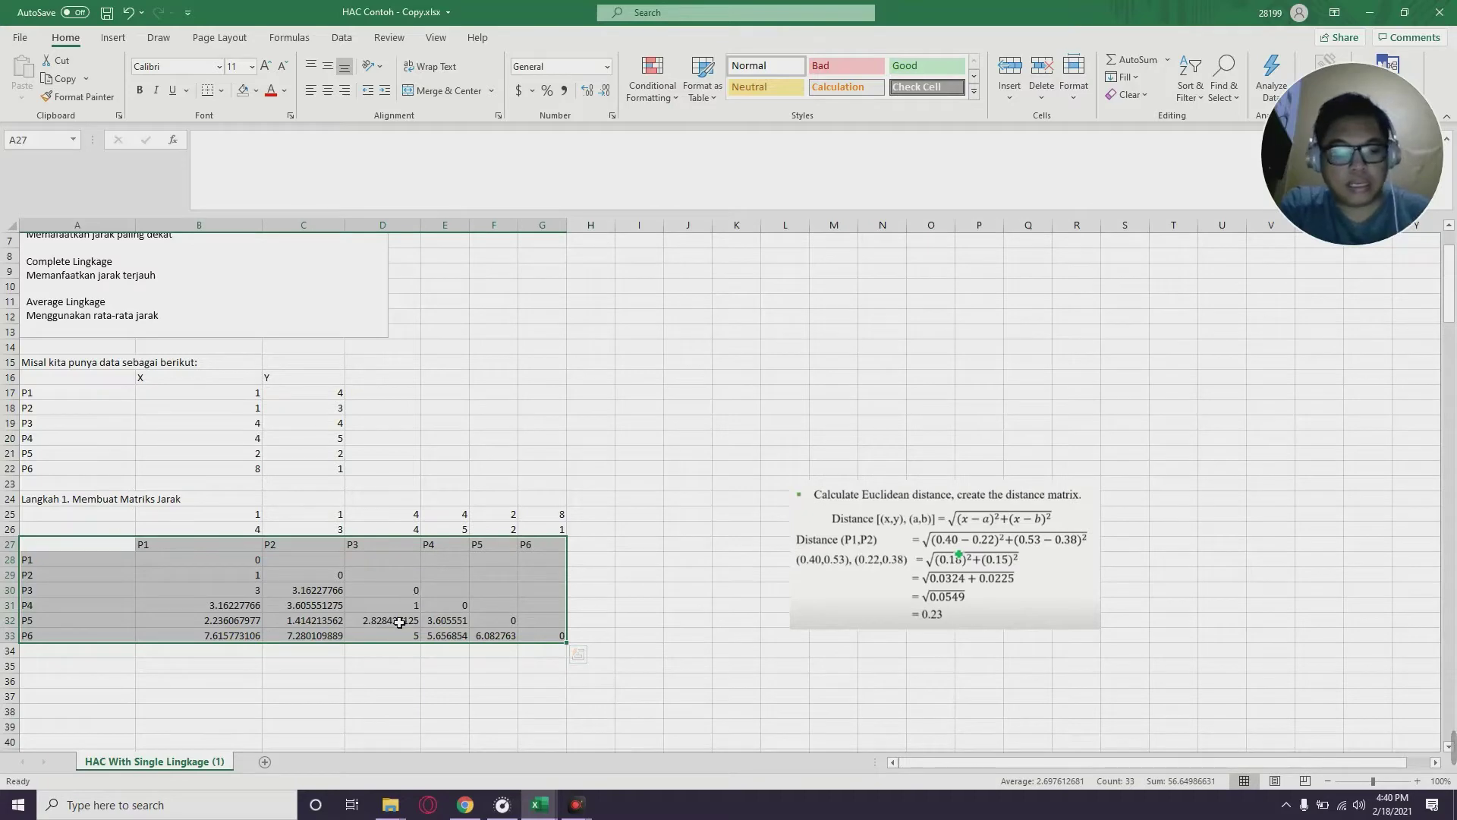
pyautogui.hotkey('ctrl', 'q')
pyautogui.click(334, 607)
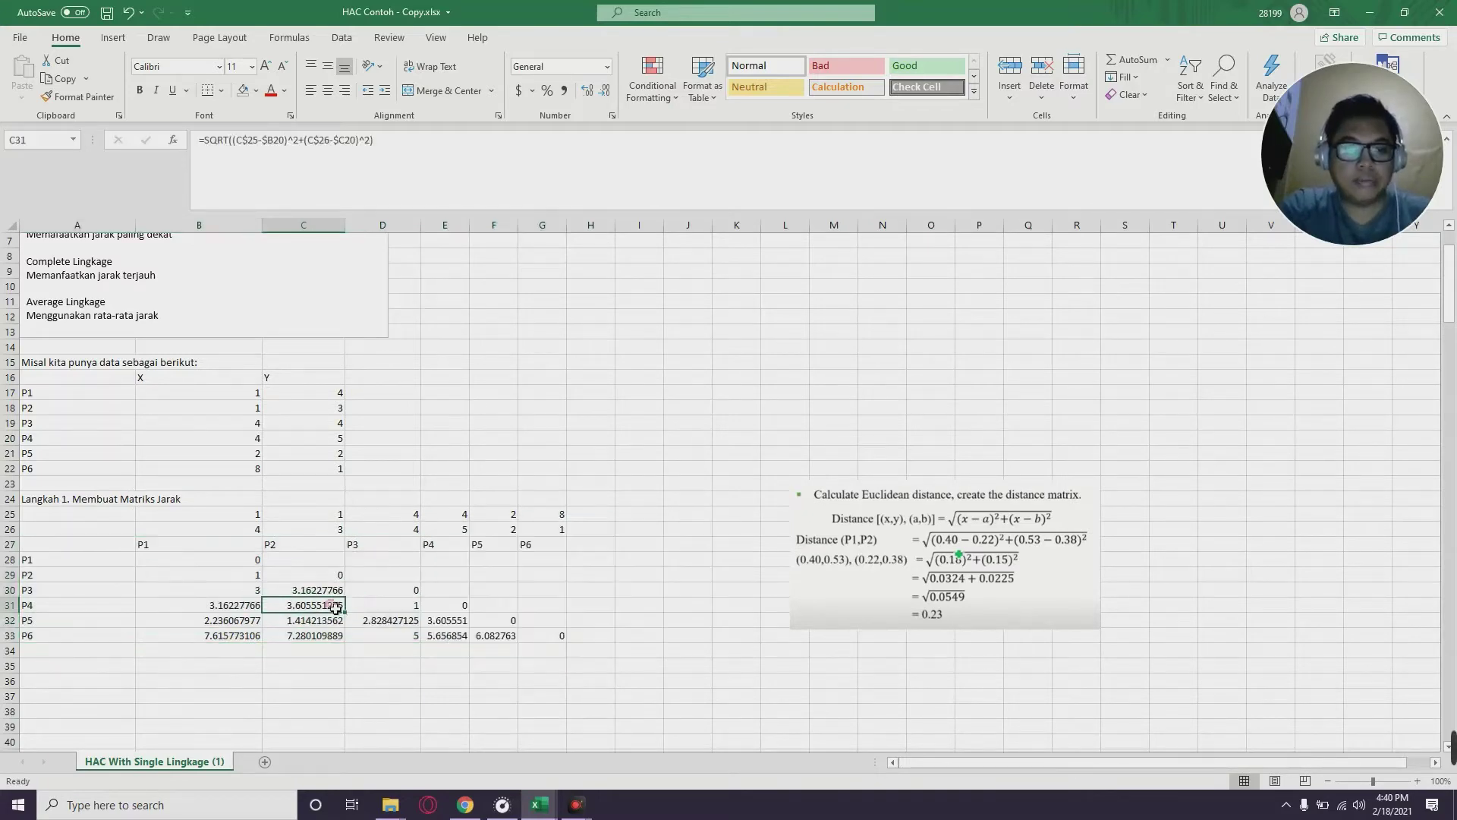
pyautogui.moveTo(98, 537); pyautogui.dragTo(540, 635)
pyautogui.moveTo(199, 559); pyautogui.dragTo(541, 636)
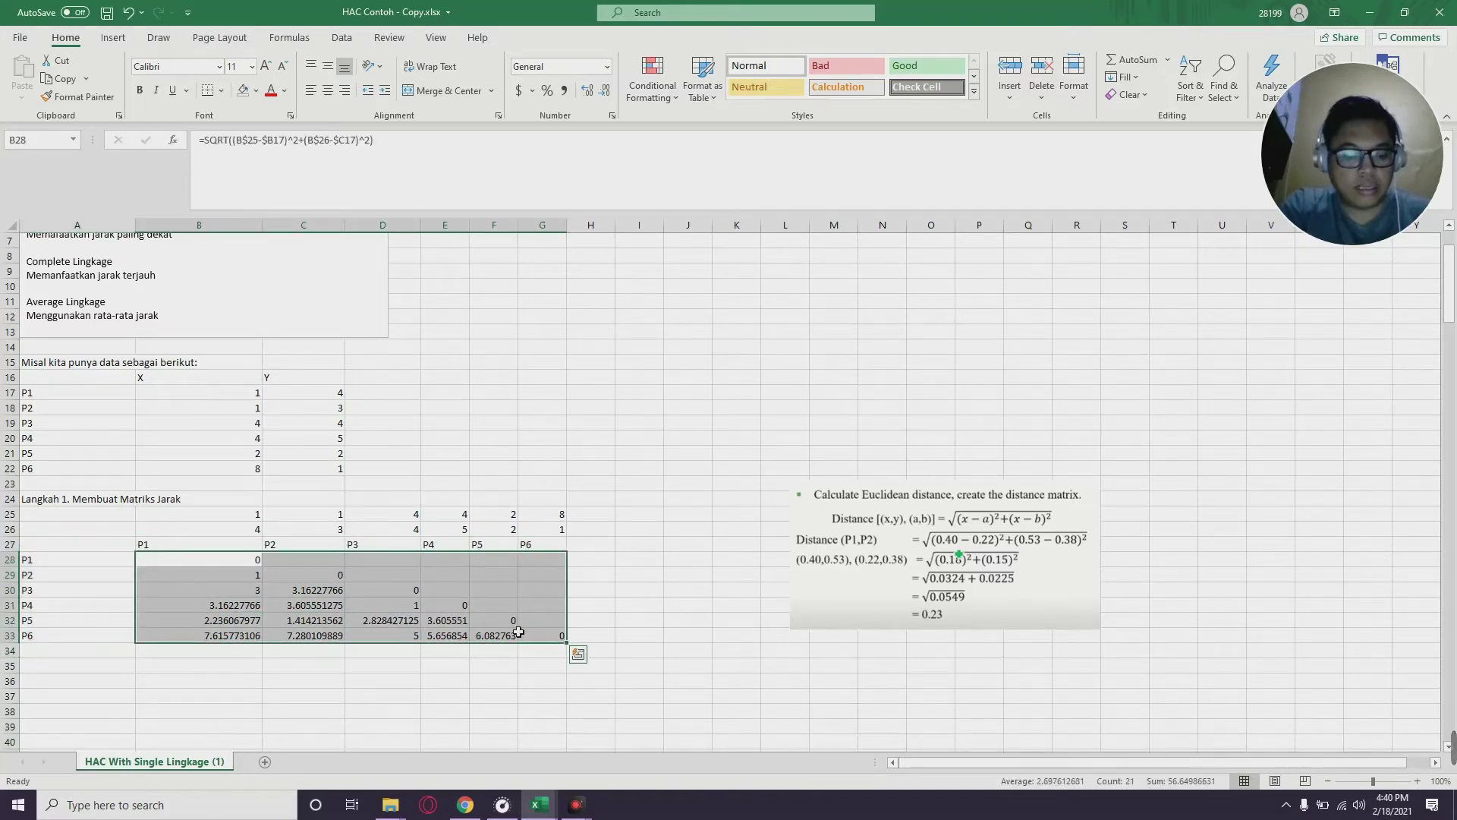
pyautogui.hotkey('ctrl', '1')
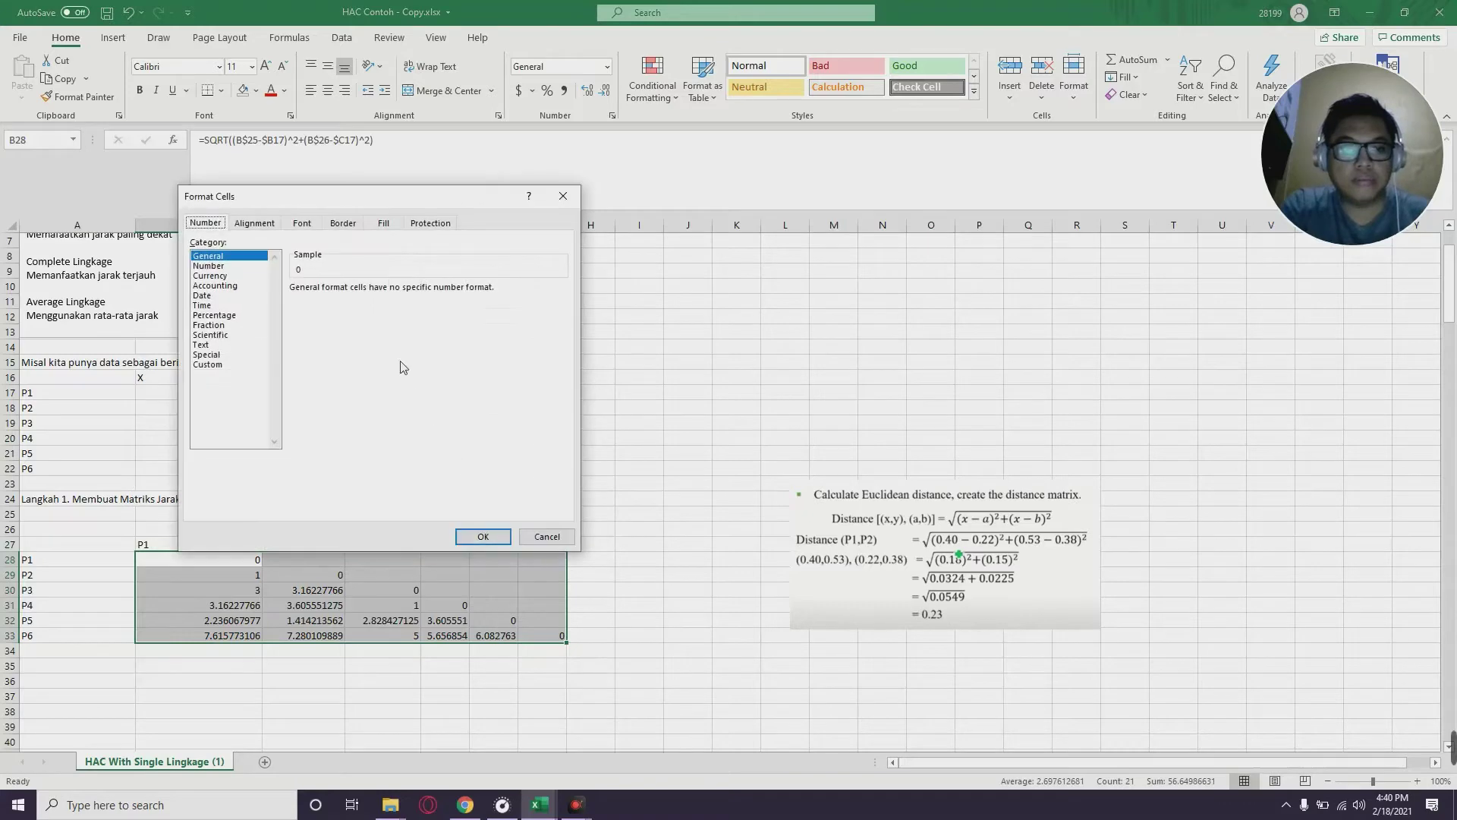
pyautogui.click(343, 222)
pyautogui.click(390, 267)
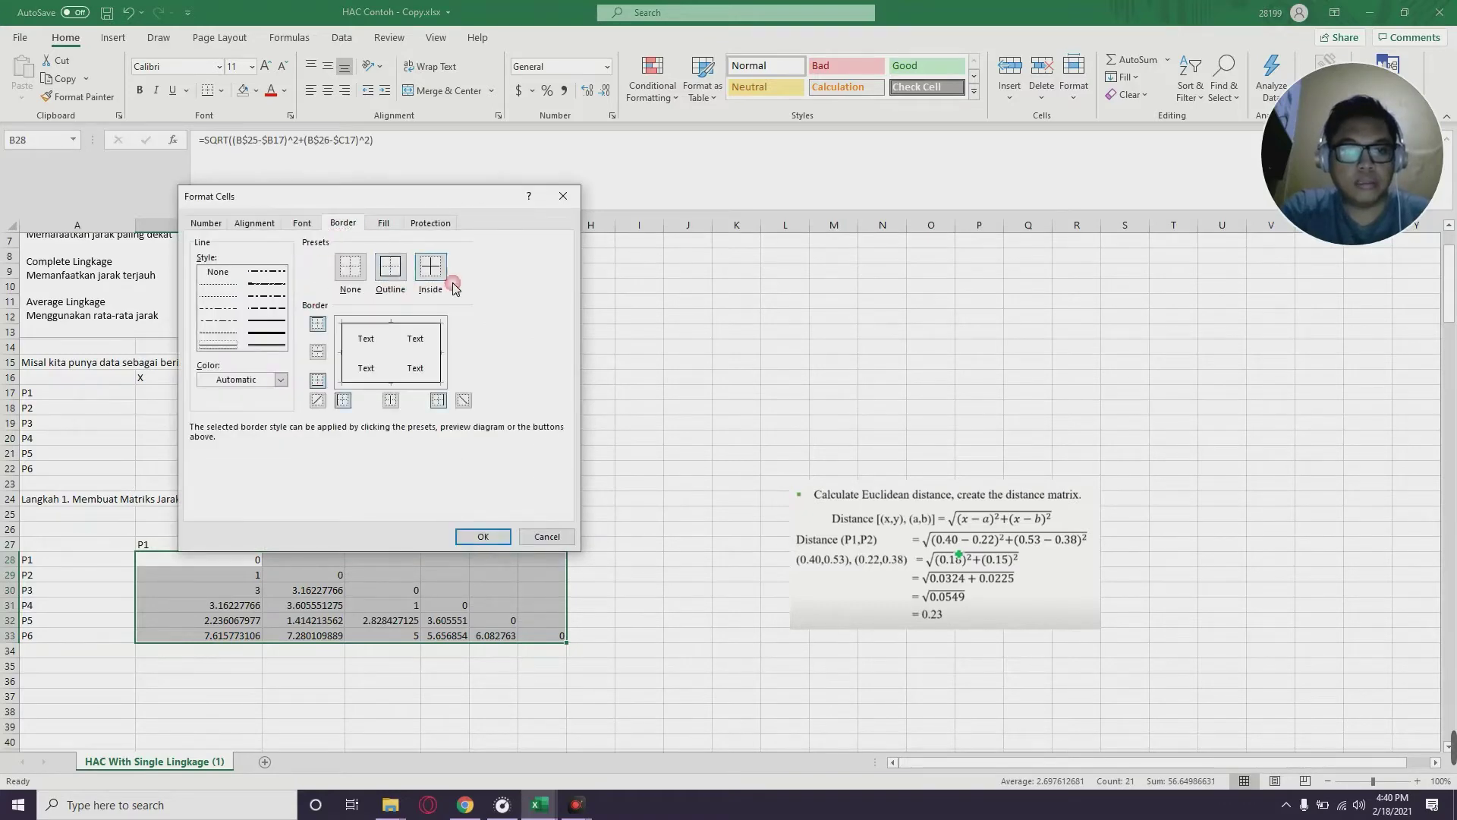
pyautogui.click(425, 276)
pyautogui.click(483, 536)
pyautogui.click(654, 608)
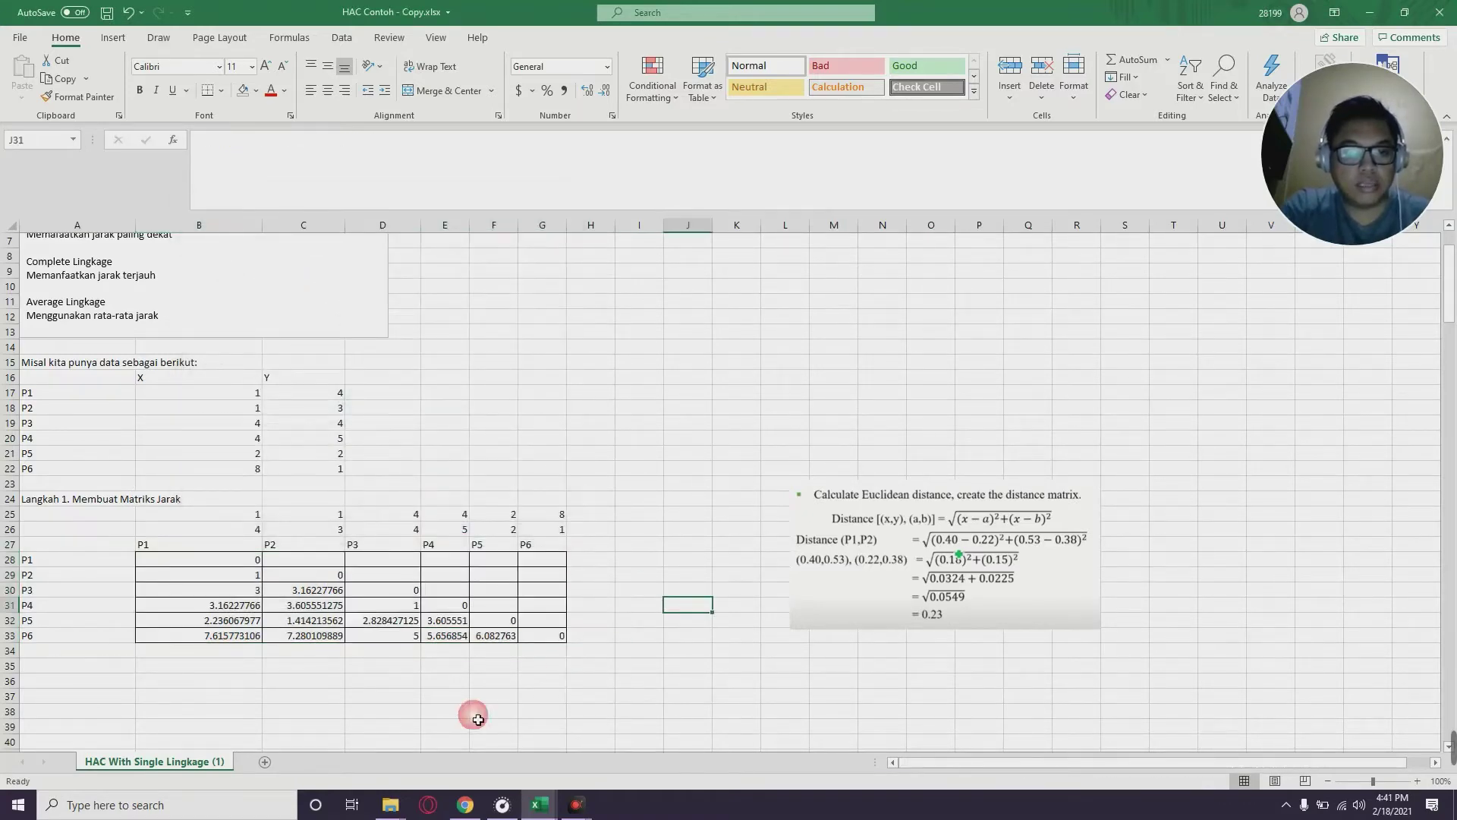
# Format the distances in B28:G33 to show three decimal places
pyautogui.click(378, 702)
pyautogui.moveTo(232, 566); pyautogui.dragTo(557, 638)
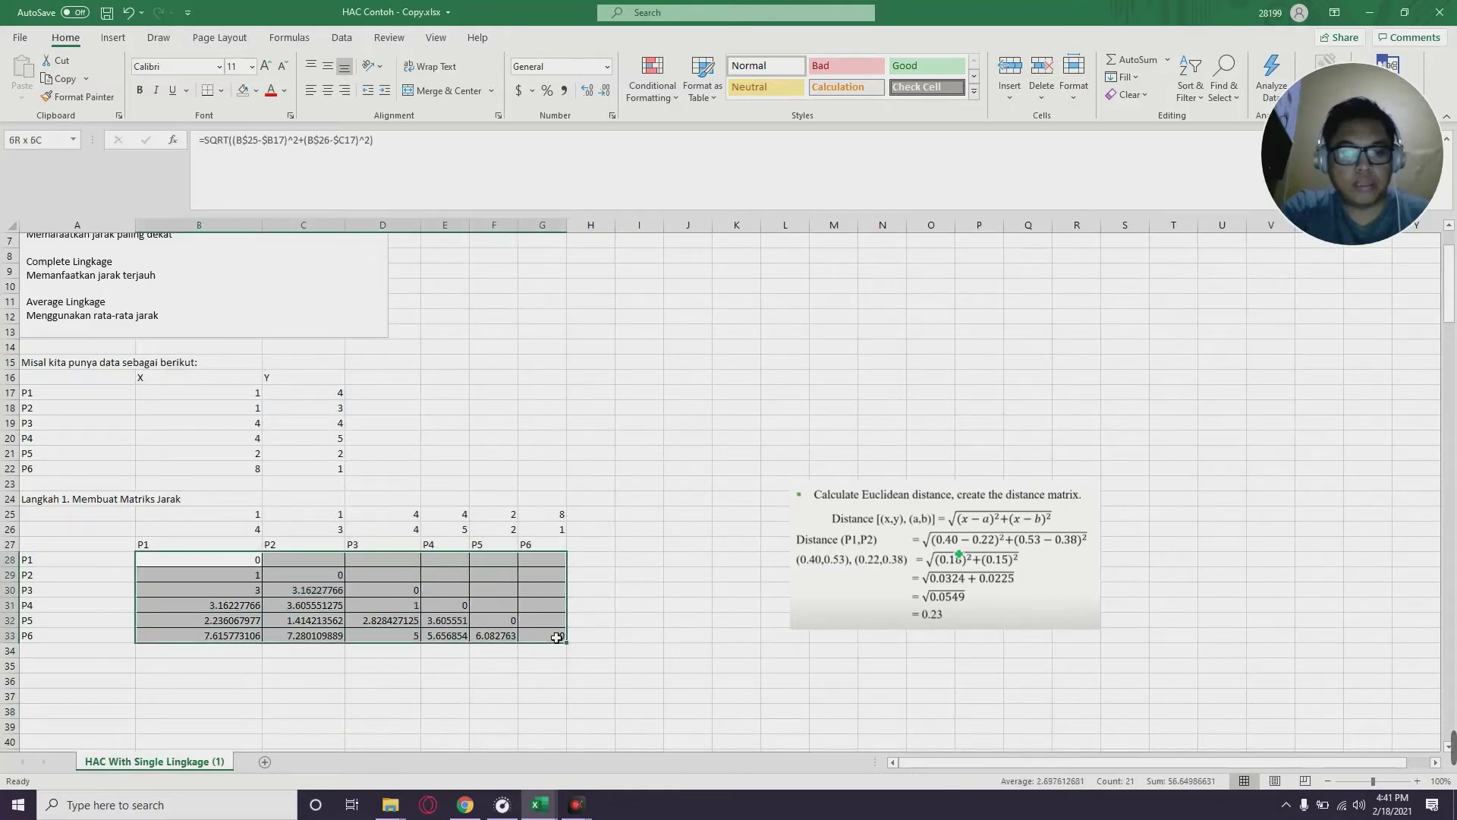
pyautogui.click(591, 91)
pyautogui.click(605, 91)
pyautogui.click(606, 91)
pyautogui.click(606, 91)
pyautogui.click(606, 91)
pyautogui.click(605, 91)
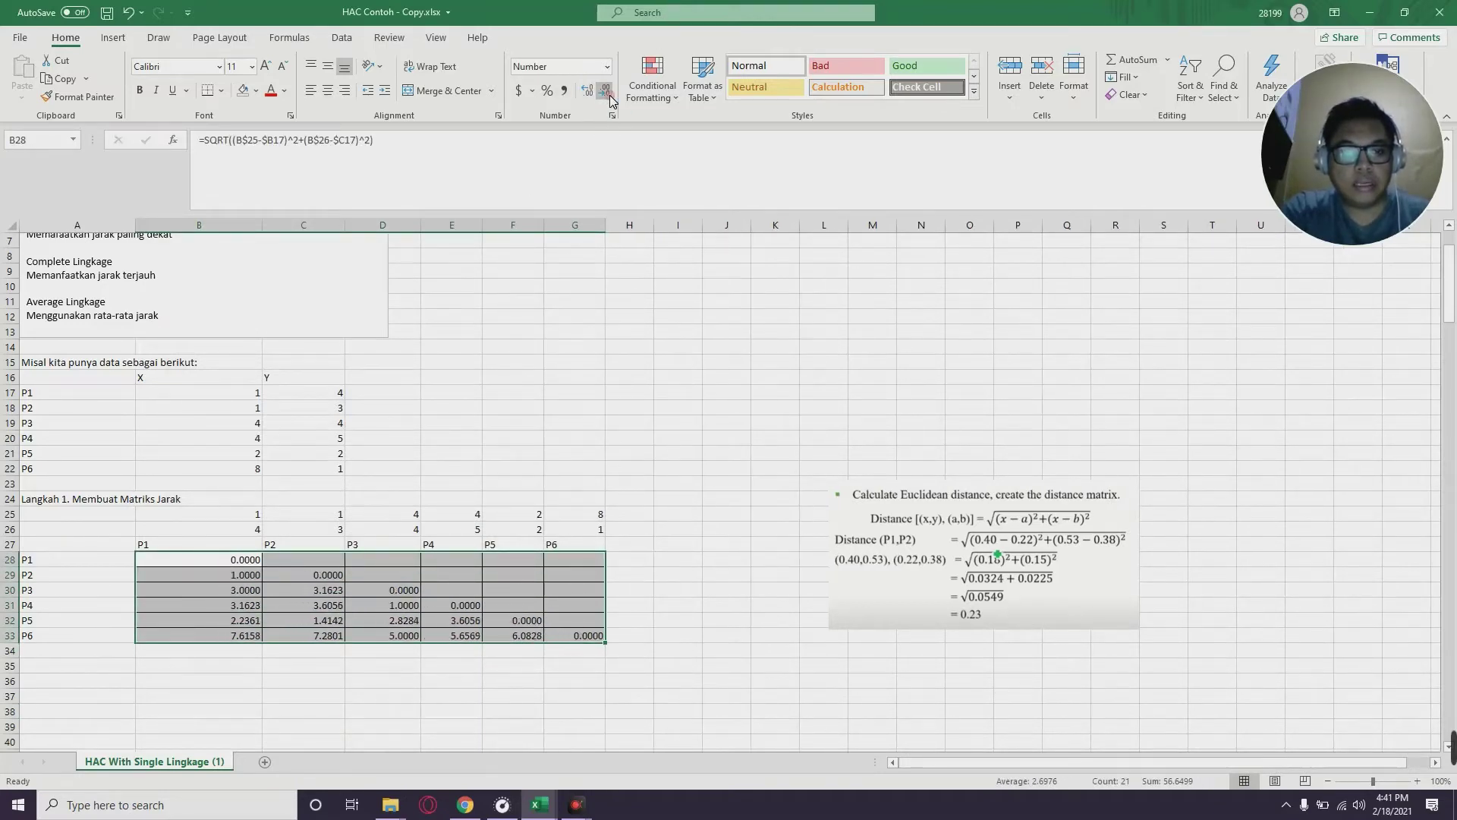
pyautogui.click(606, 91)
pyautogui.click(299, 709)
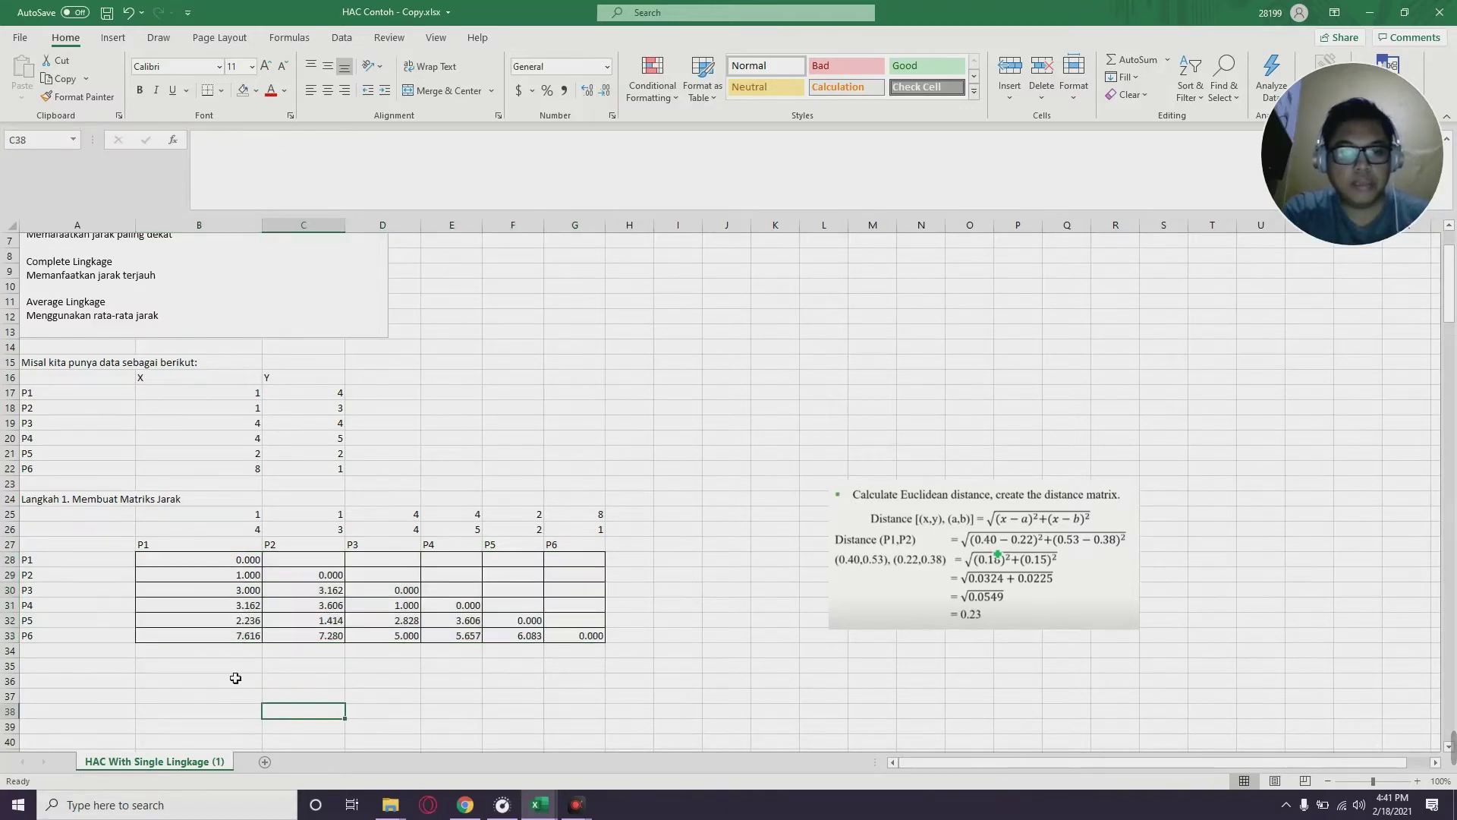
# Examine the matrix's diagonal cells, and compare the P2–P1 and P4–P3 distances as candidates for the smallest off-diagonal distance
pyautogui.click(228, 666)
pyautogui.click(163, 700)
pyautogui.scroll(-3, 158, 692)
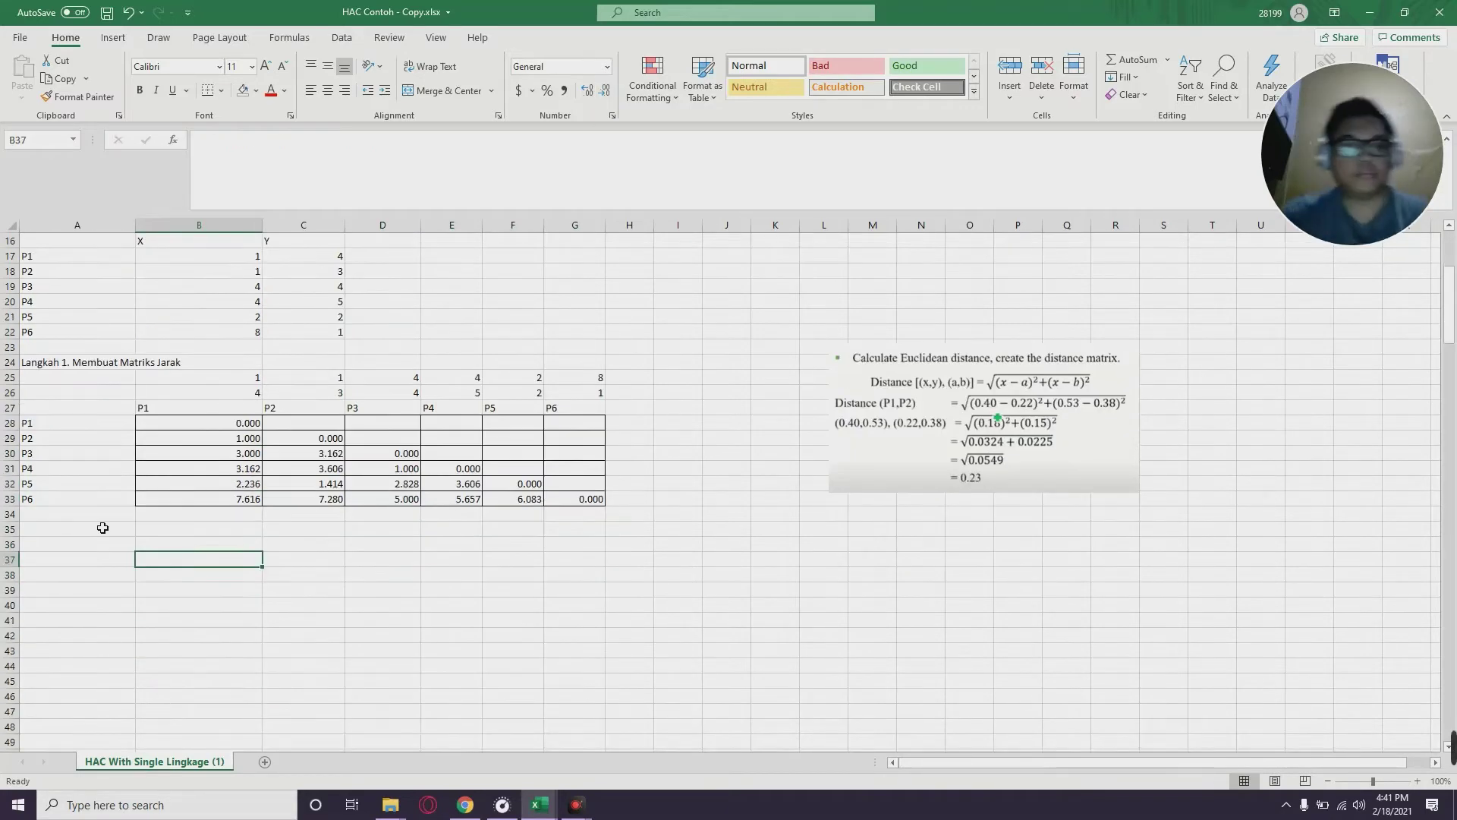
pyautogui.click(513, 595)
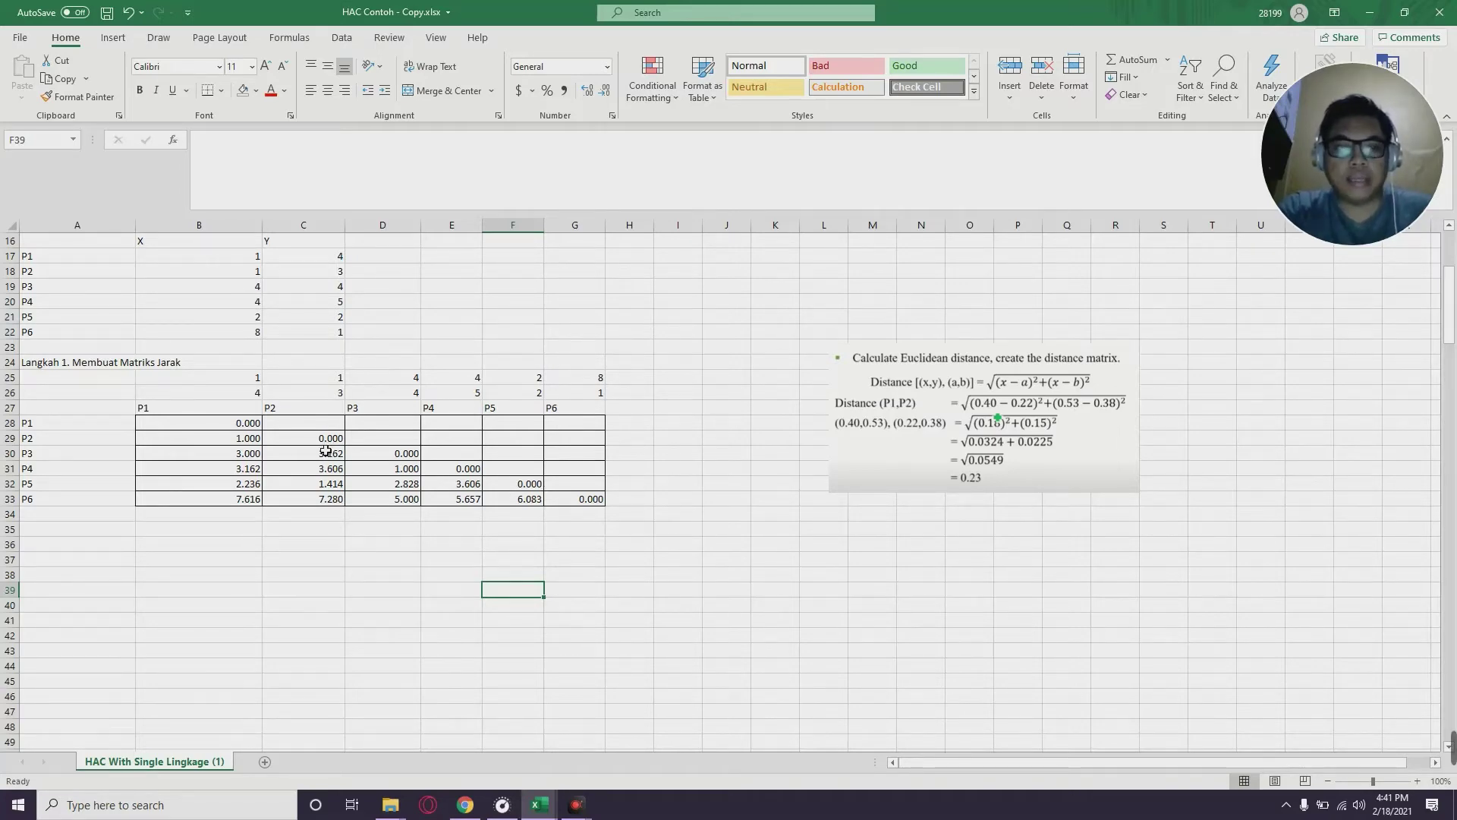
pyautogui.click(228, 426)
pyautogui.click(319, 442)
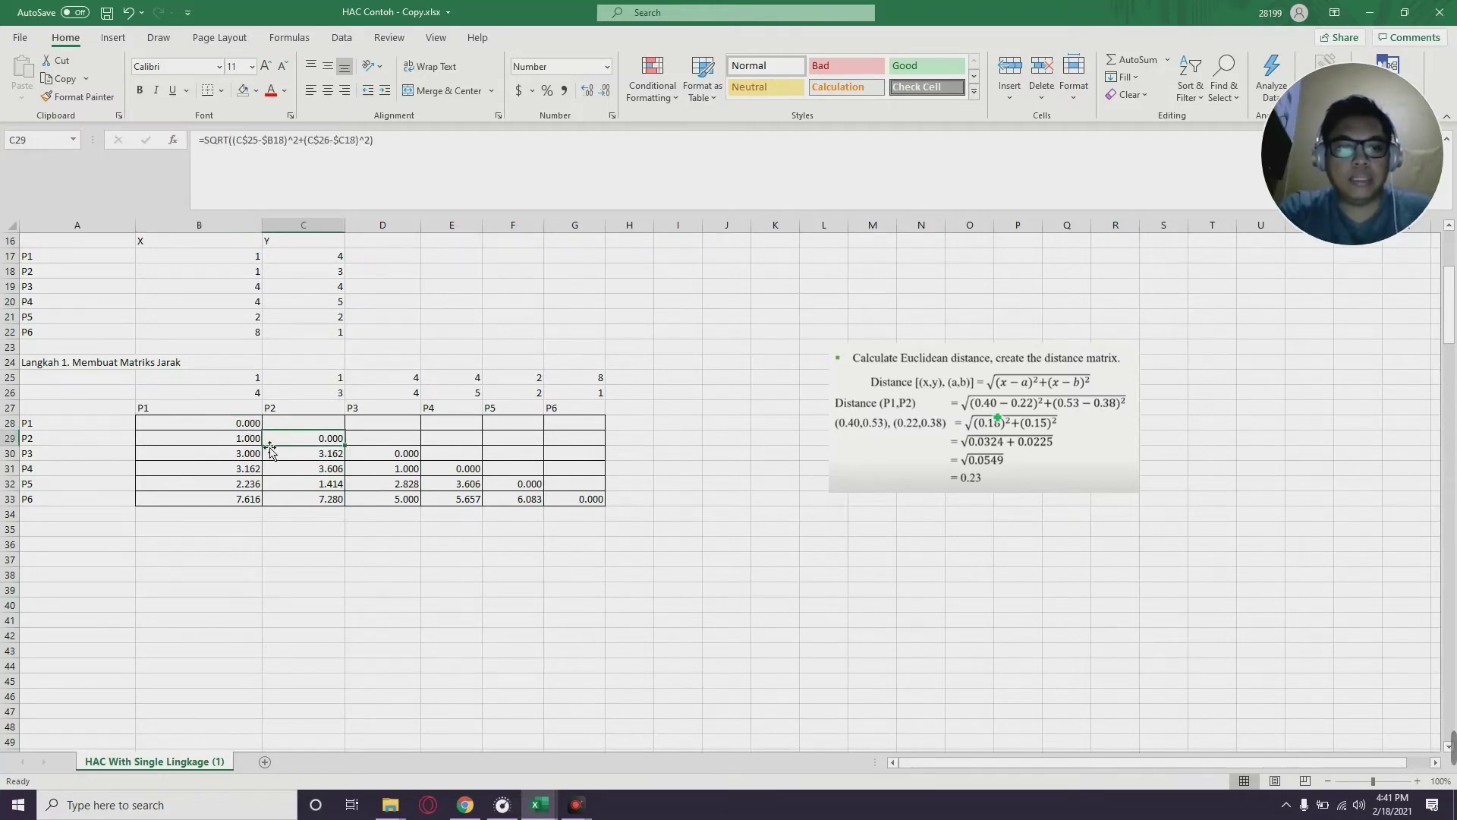
pyautogui.moveTo(230, 428); pyautogui.dragTo(582, 512)
pyautogui.click(583, 513)
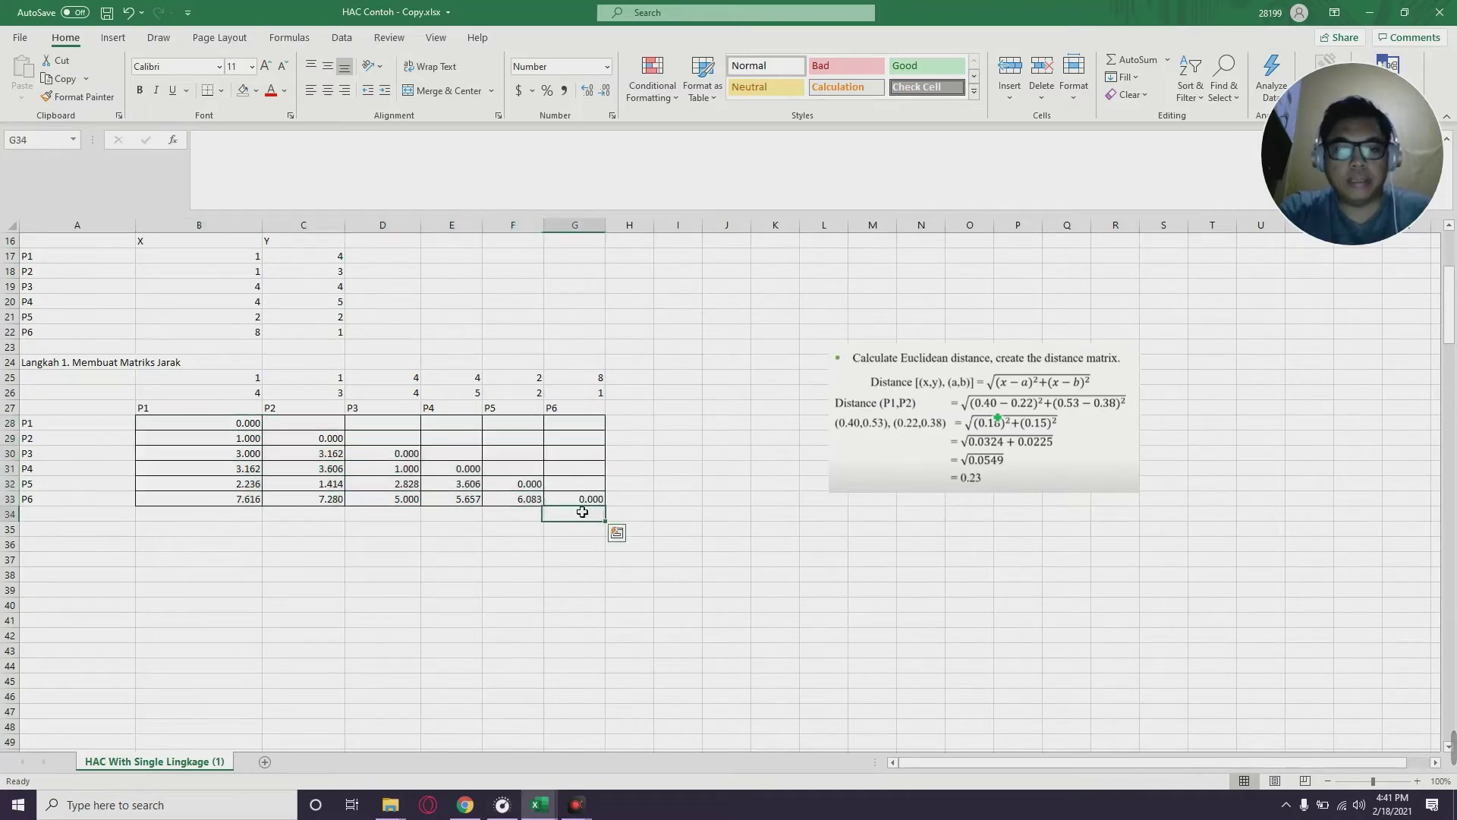
pyautogui.click(444, 529)
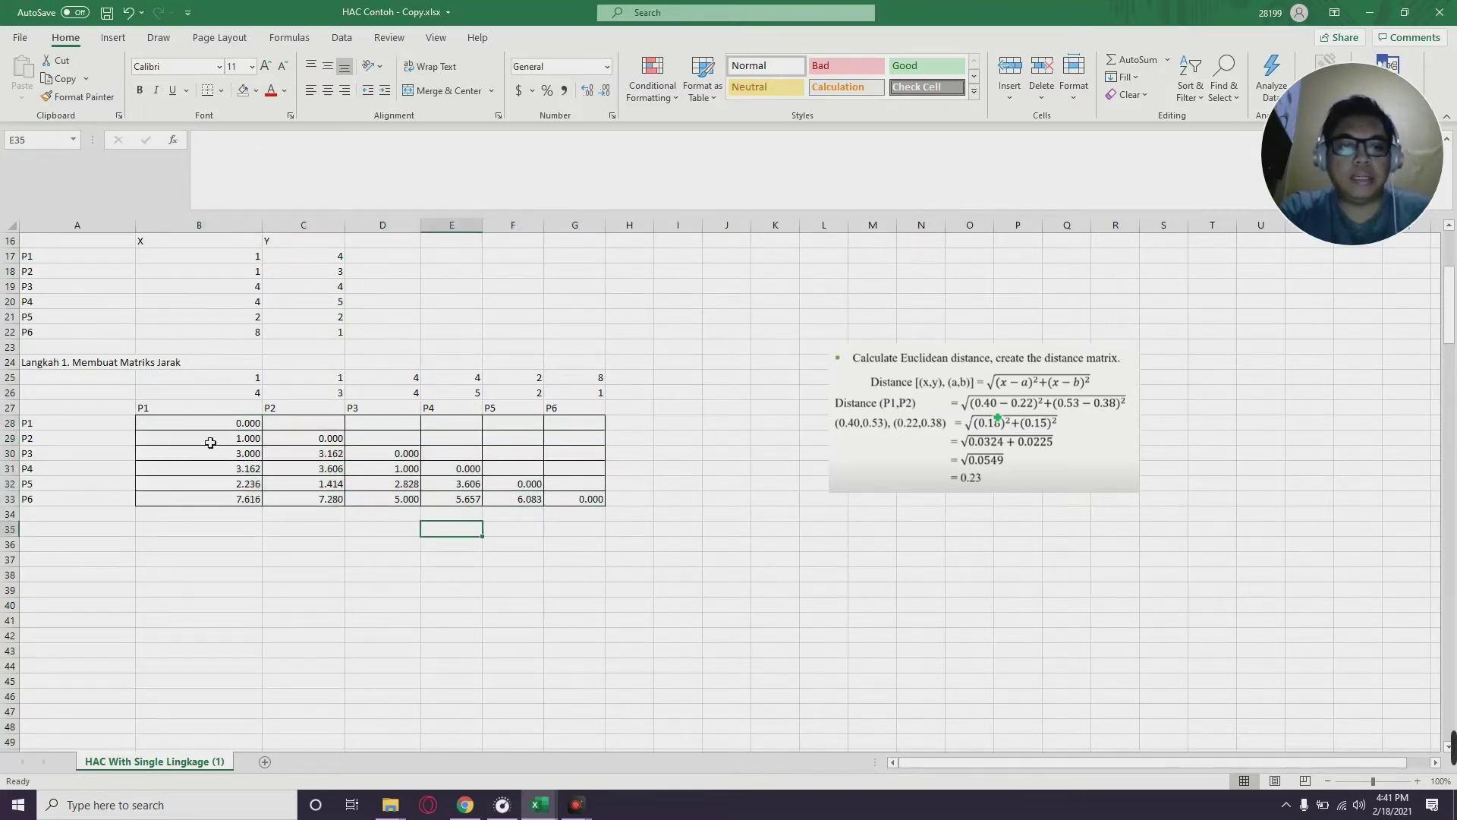
pyautogui.click(234, 444)
pyautogui.moveTo(238, 452)
pyautogui.mouseDown()
pyautogui.moveTo(330, 483)
pyautogui.moveTo(397, 466)
pyautogui.moveTo(262, 447)
pyautogui.mouseUp()
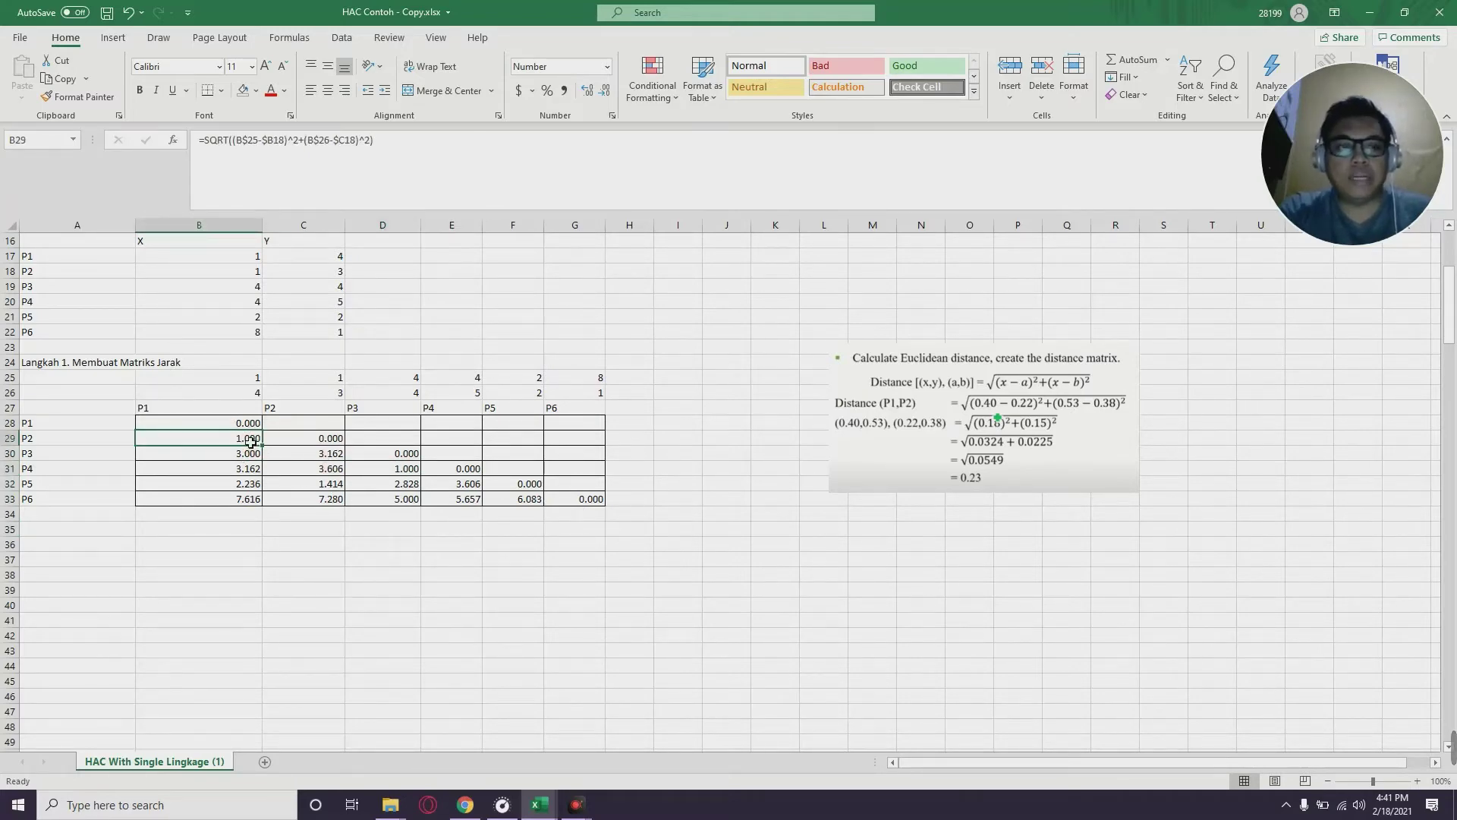
pyautogui.click(396, 468)
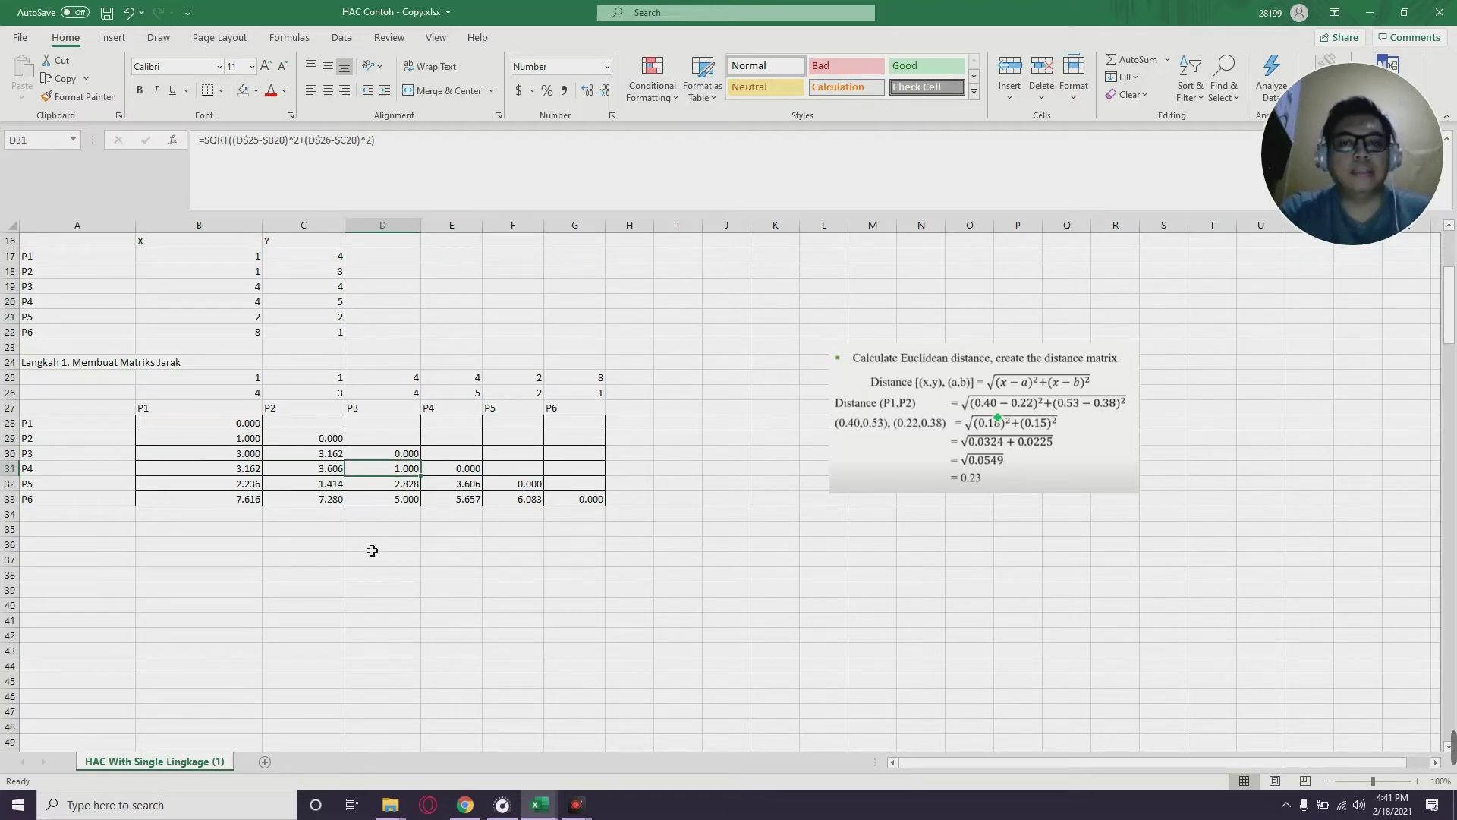
# Highlight the P2–P1 distance in B29 with a yellow fill
pyautogui.click(244, 442)
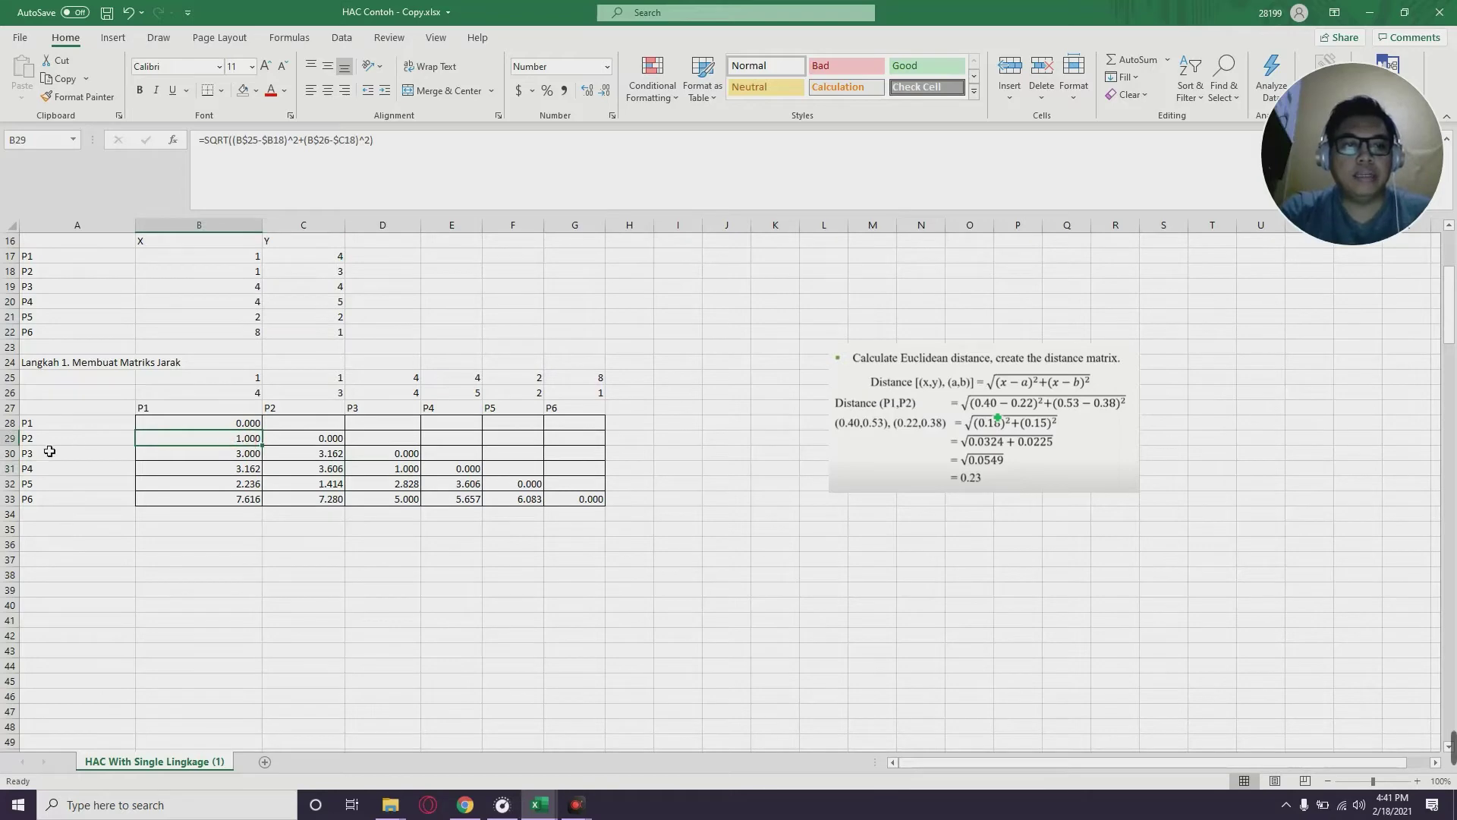
pyautogui.click(256, 91)
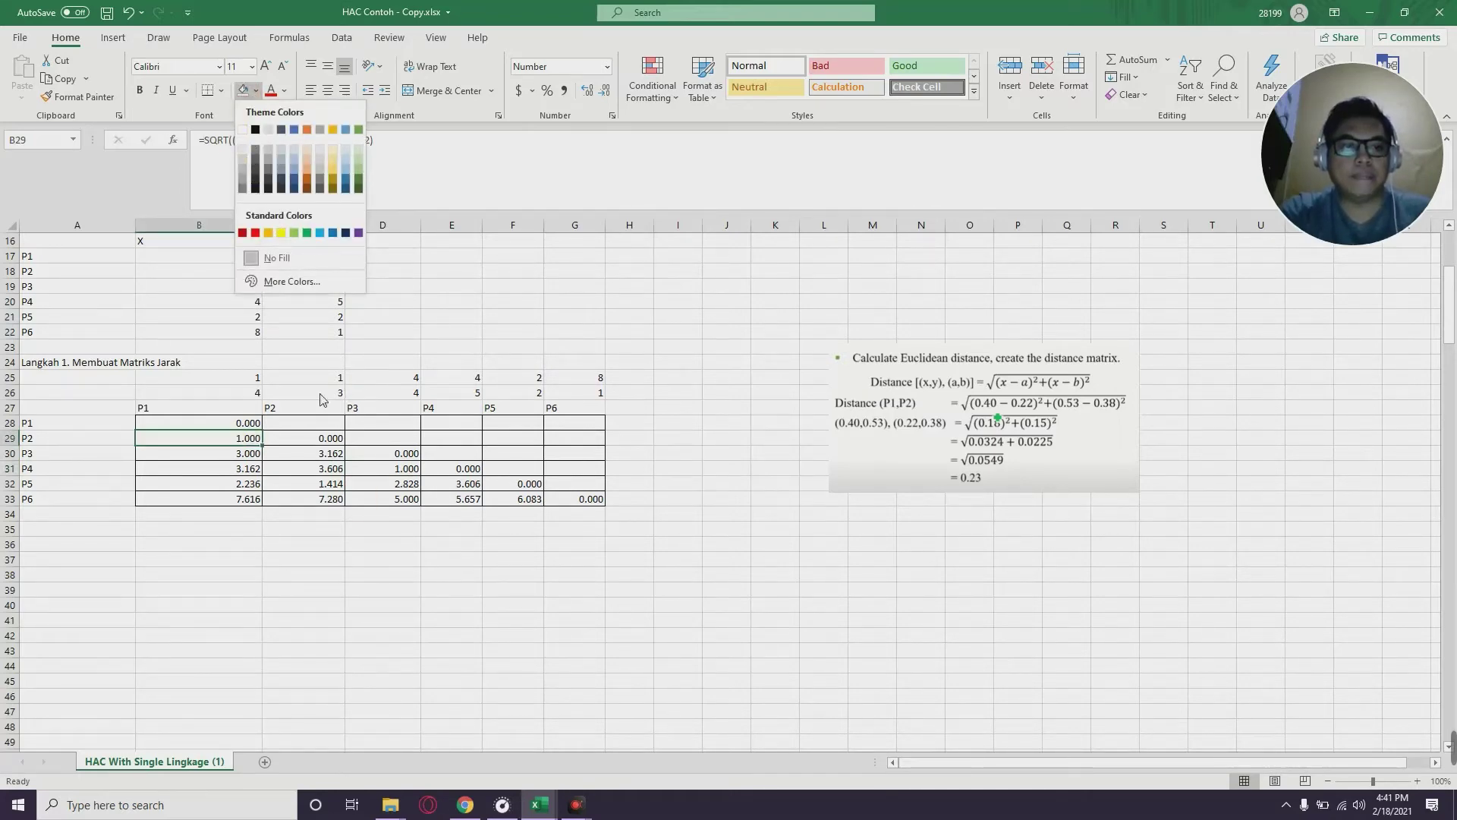
pyautogui.click(281, 234)
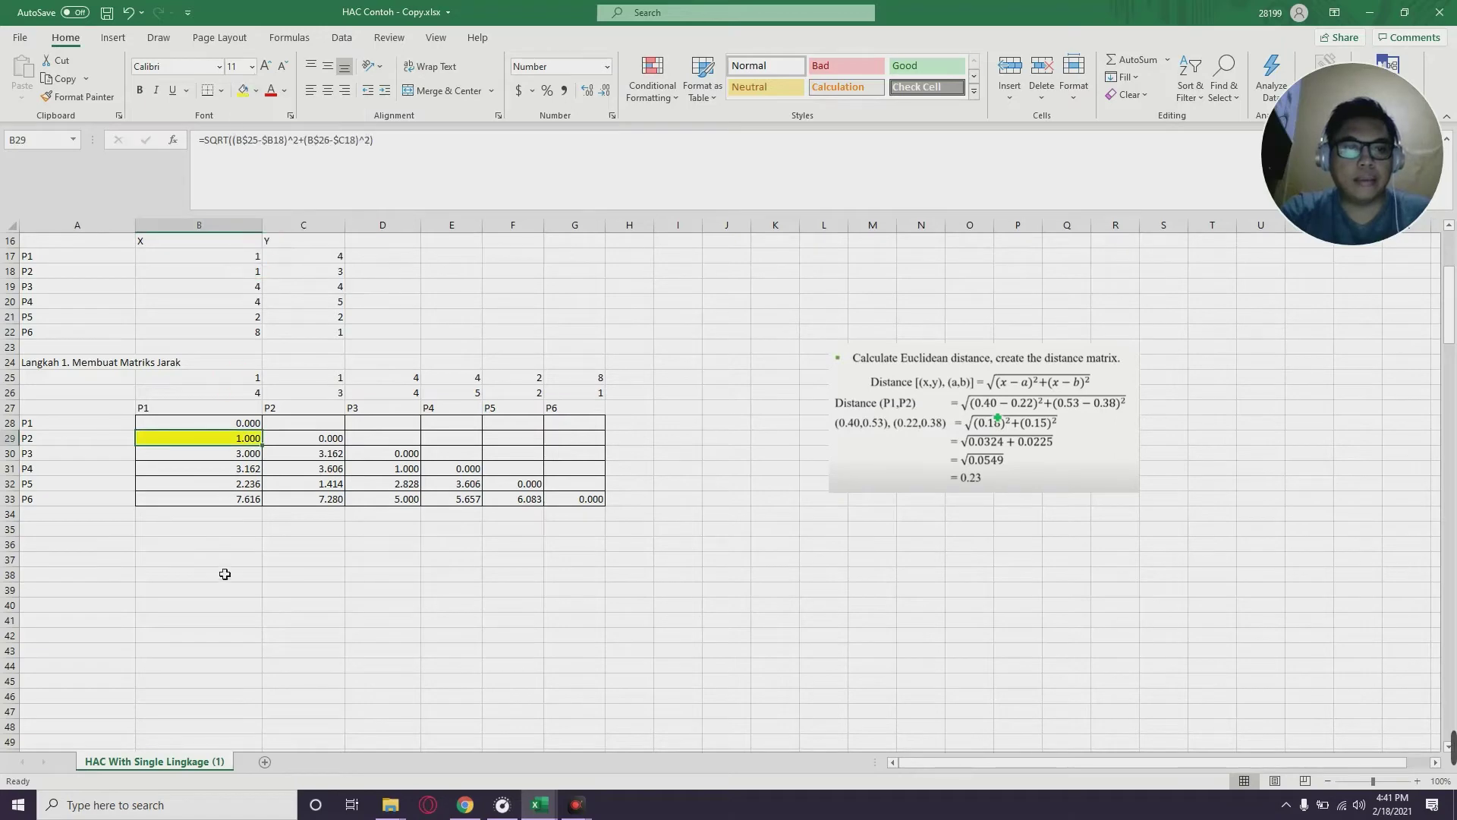
pyautogui.click(222, 575)
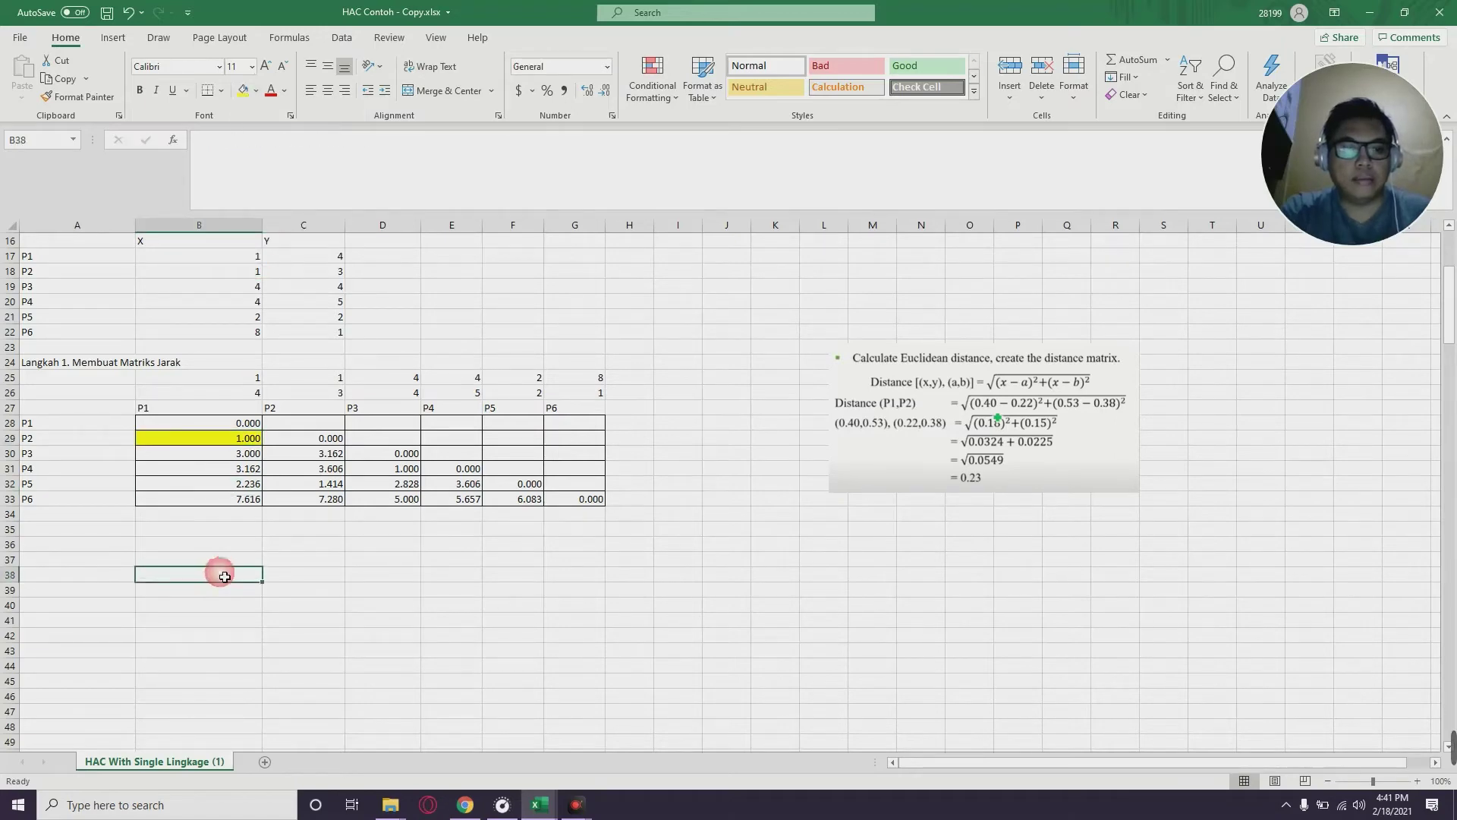
# Check the highlighted distance in B29 against its row and column labels to identify which two points to merge
pyautogui.click(187, 436)
pyautogui.click(61, 437)
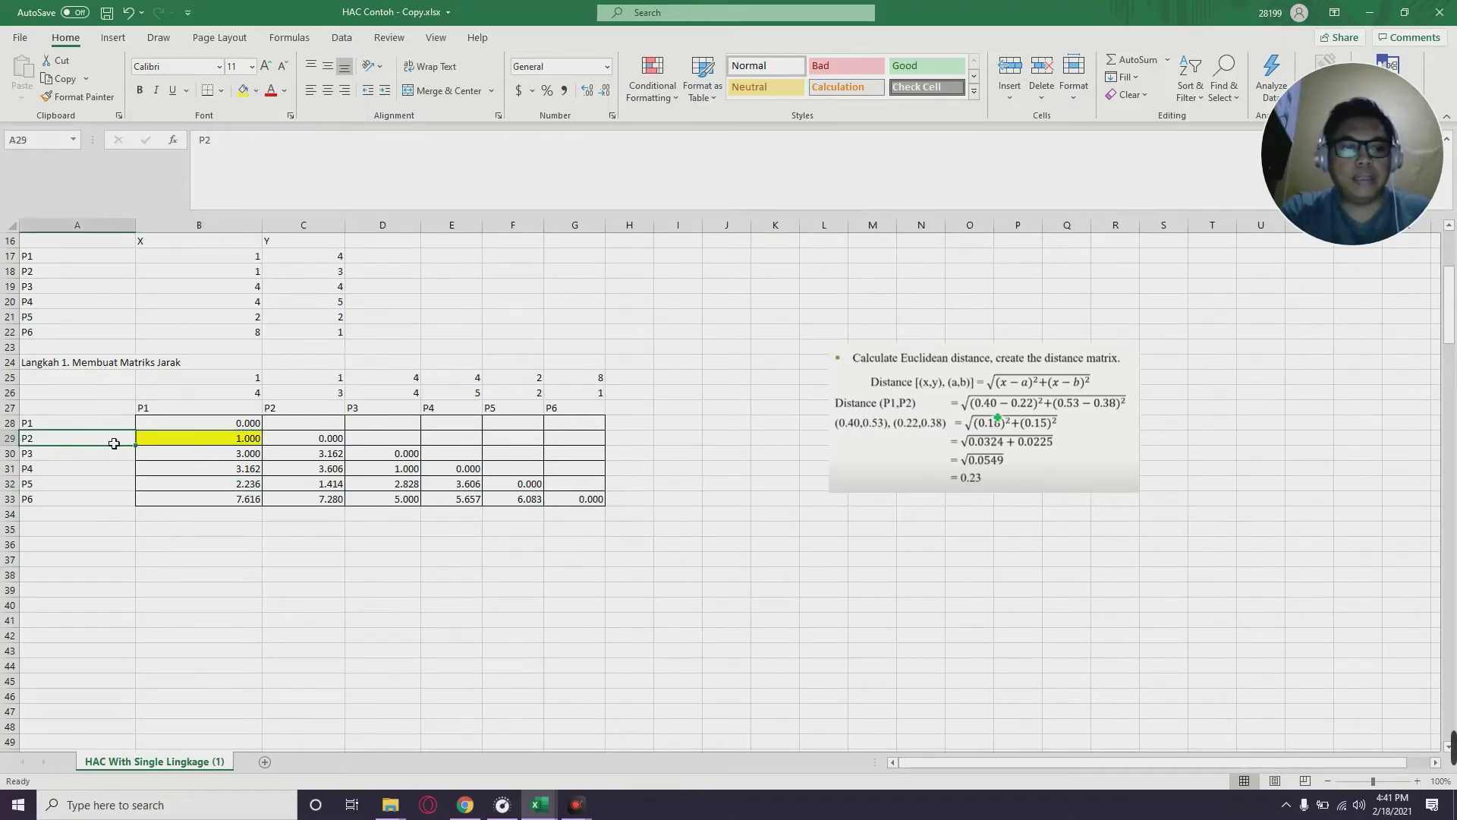
pyautogui.click(231, 441)
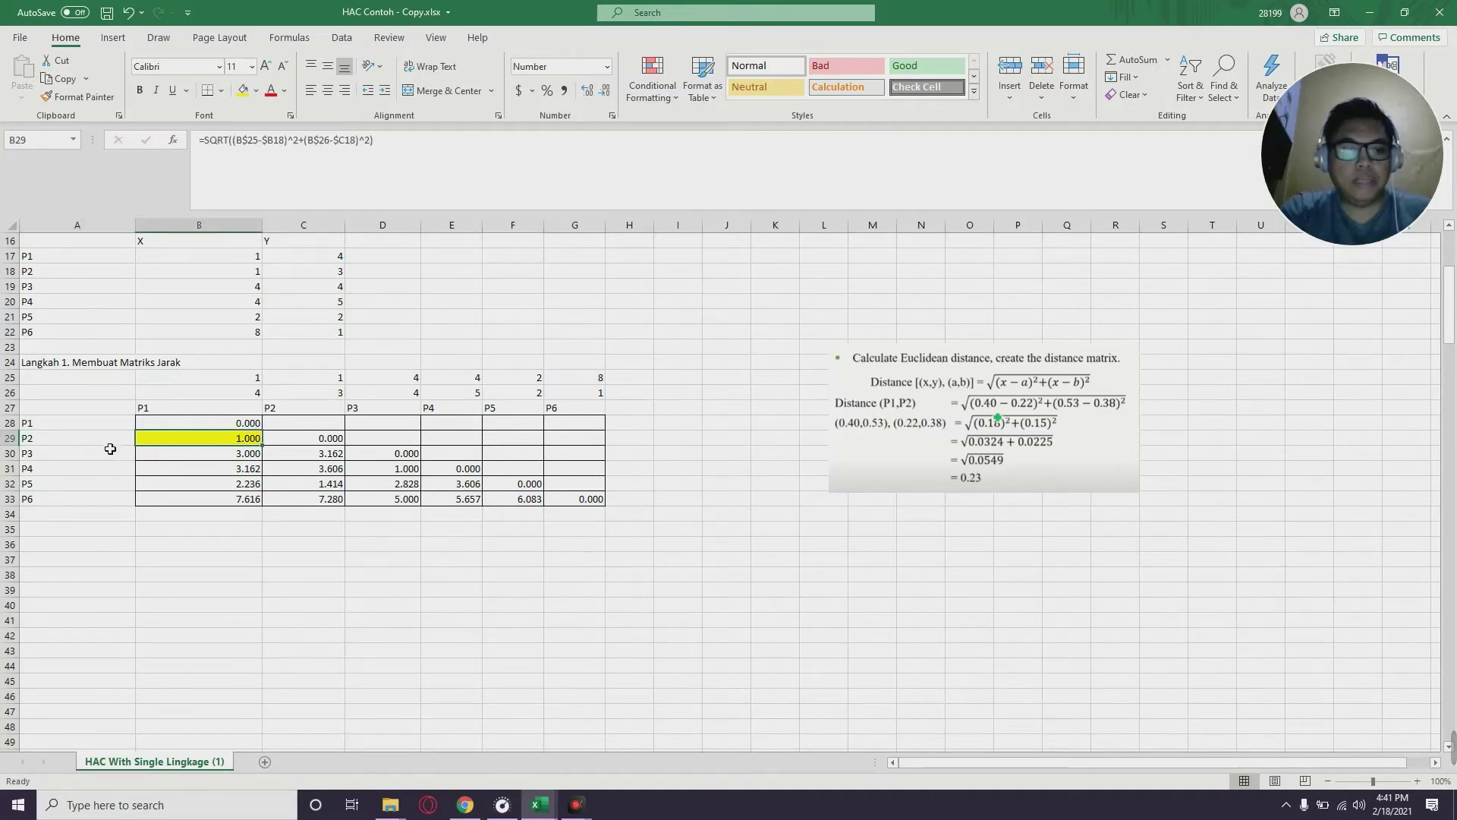
pyautogui.click(119, 446)
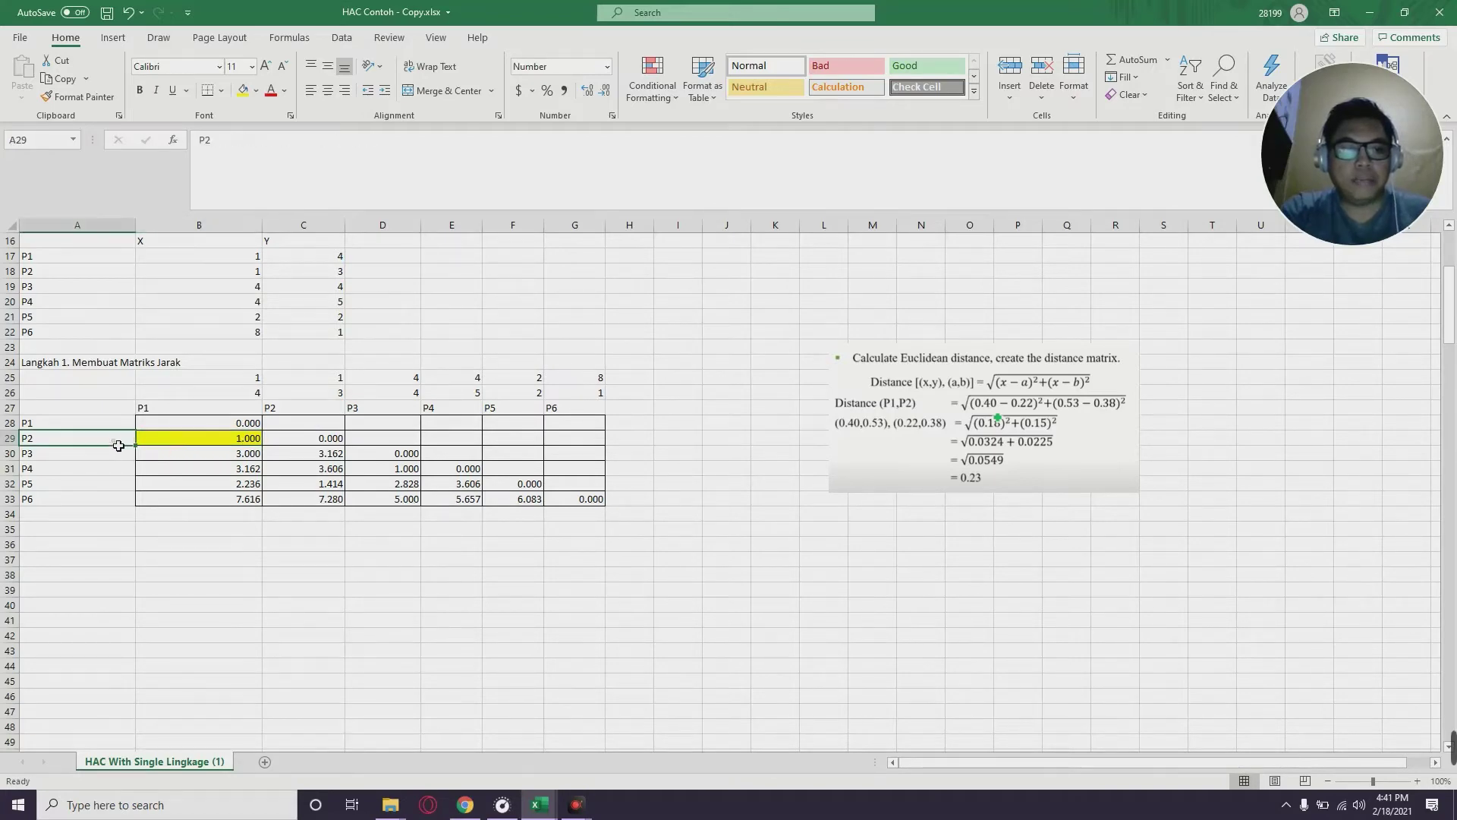
pyautogui.click(196, 403)
pyautogui.click(122, 425)
pyautogui.click(295, 412)
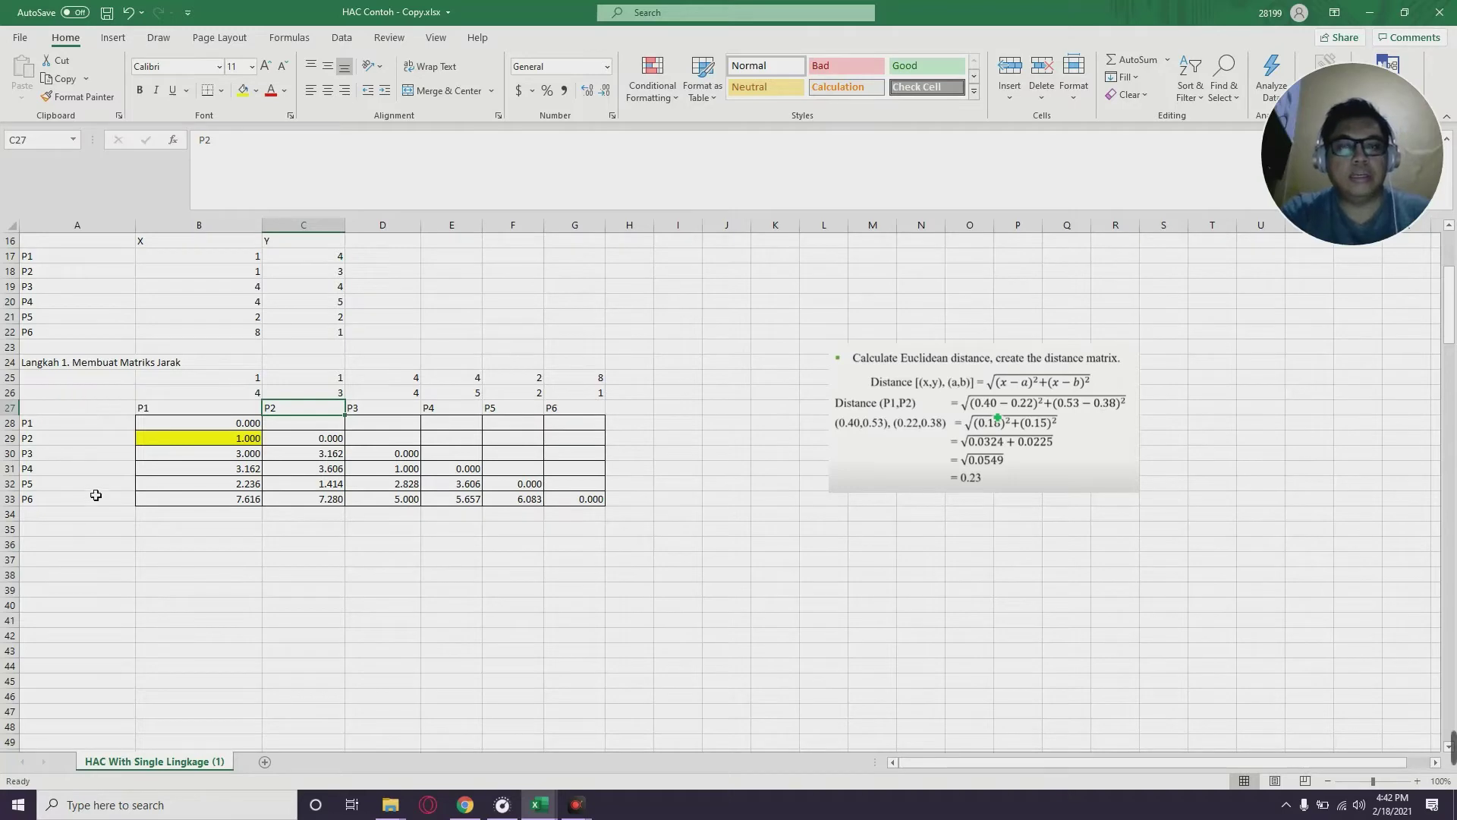
# Enter the row labels P1,P2, P3, P4, P5 and P6 in A35:A39, beneath the distance matrix
pyautogui.click(113, 531)
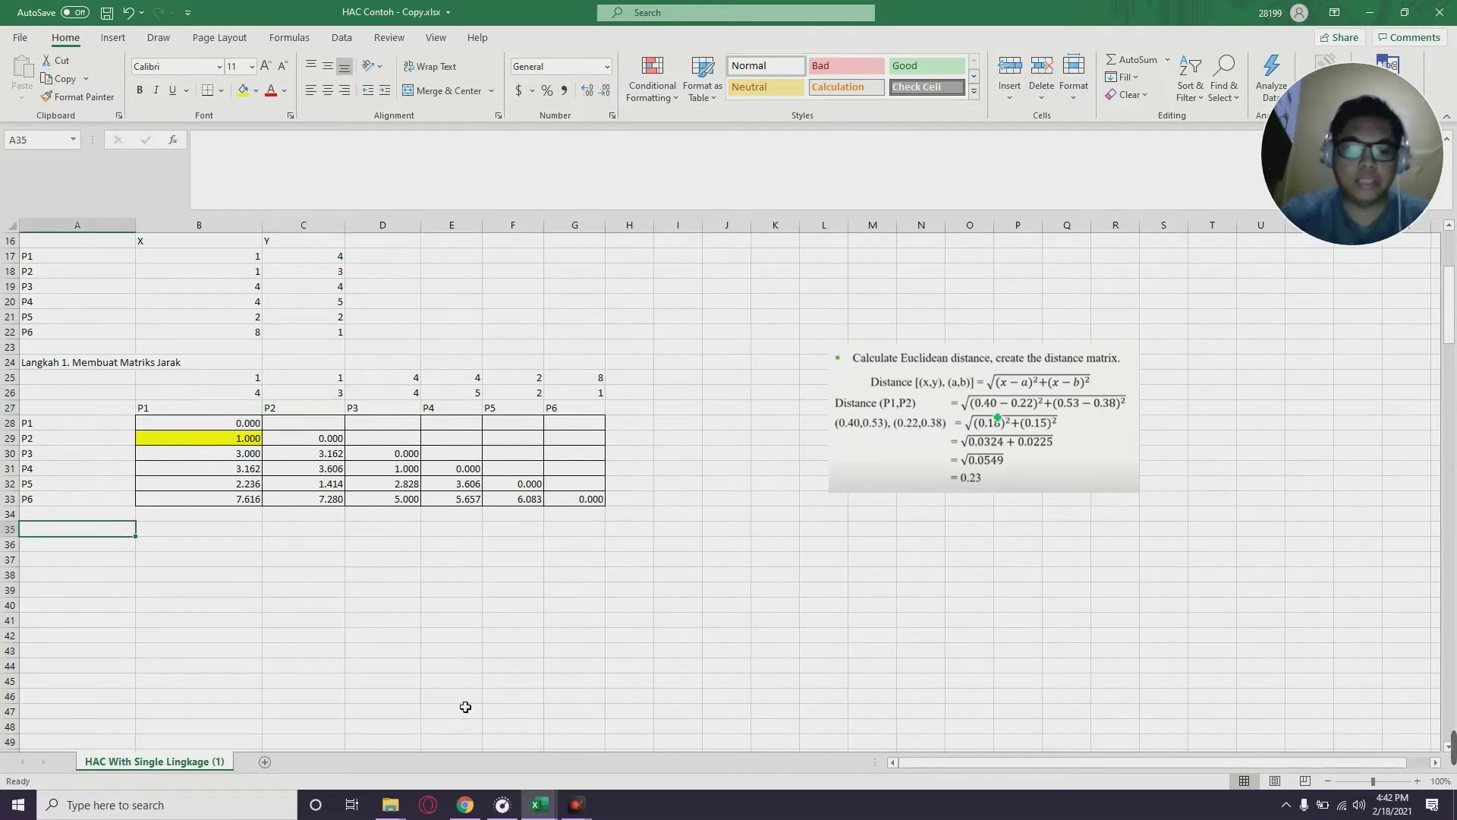
pyautogui.write('(')
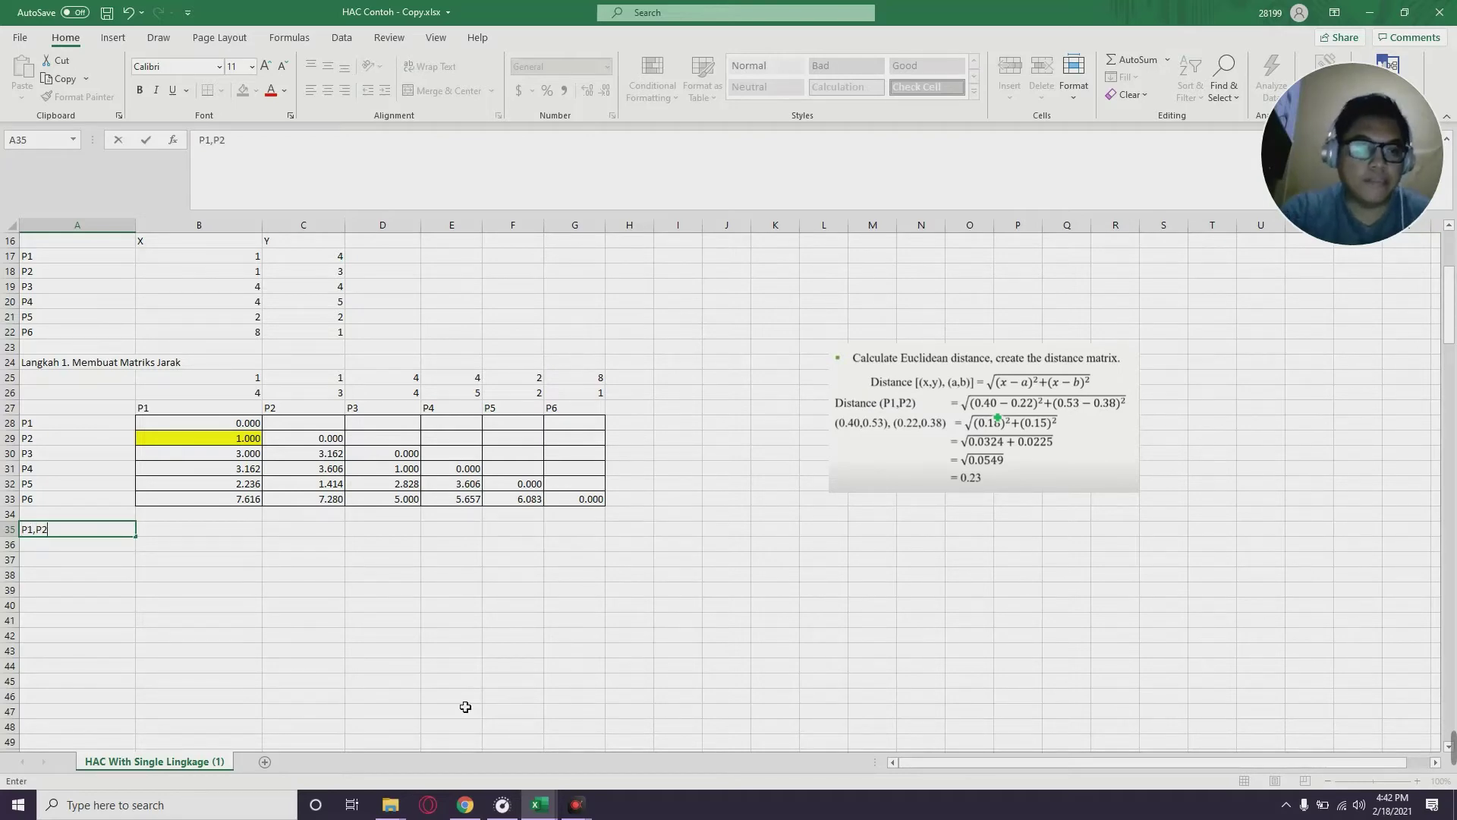
pyautogui.hotkey('ctrl', 'Return')
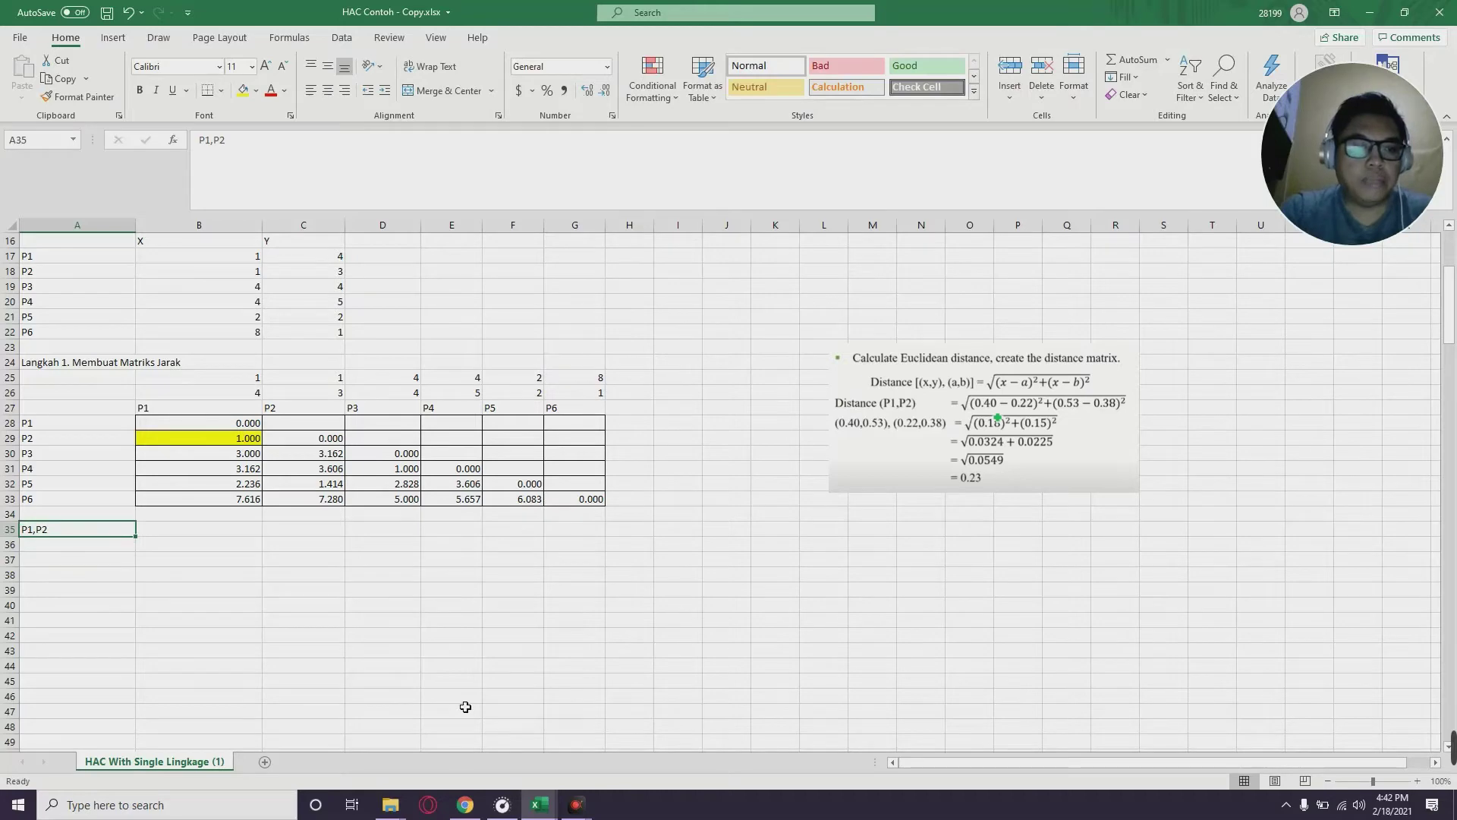
pyautogui.press('Down')
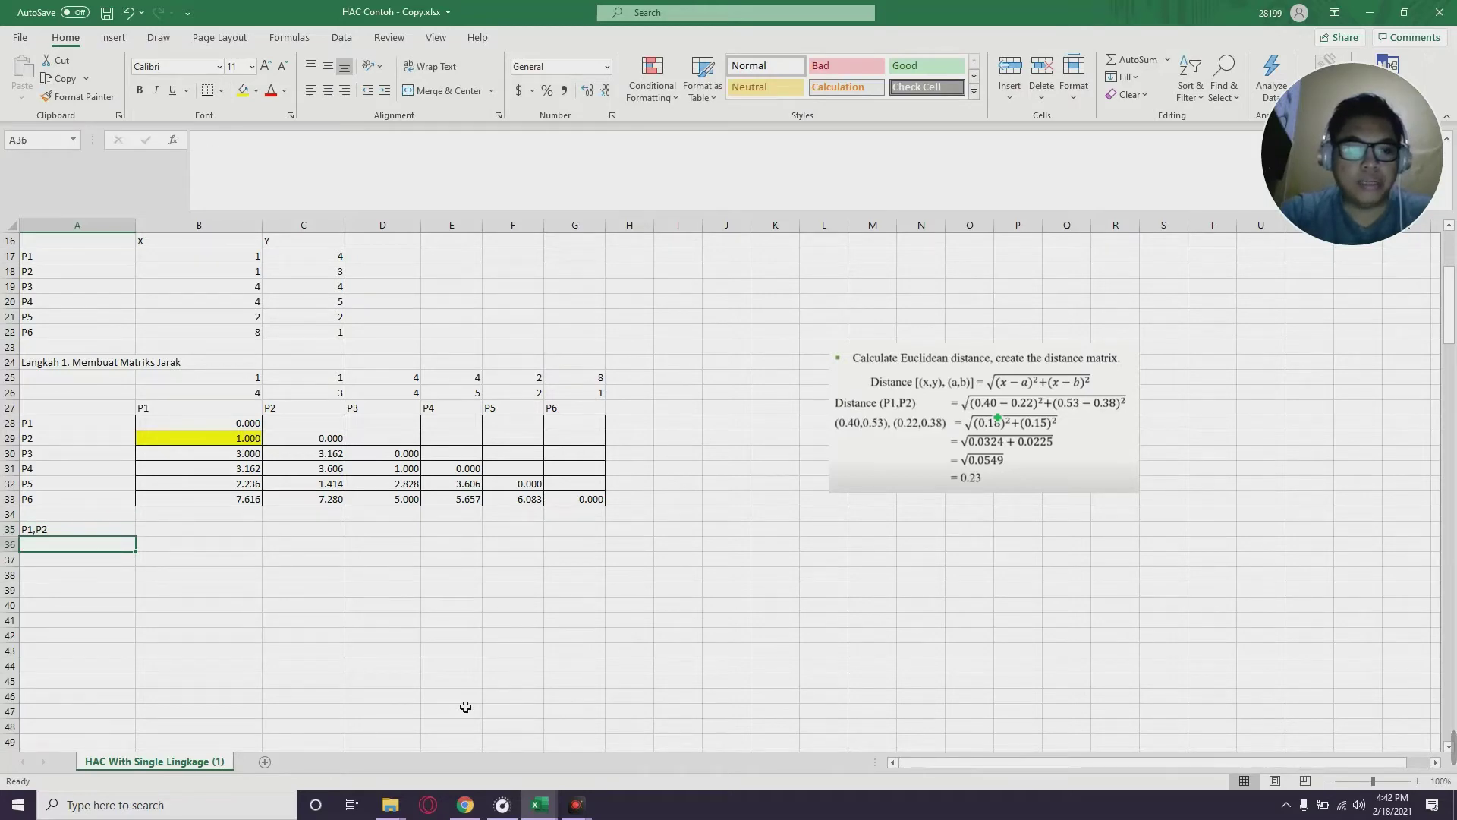
pyautogui.write('P3')
pyautogui.press('Return')
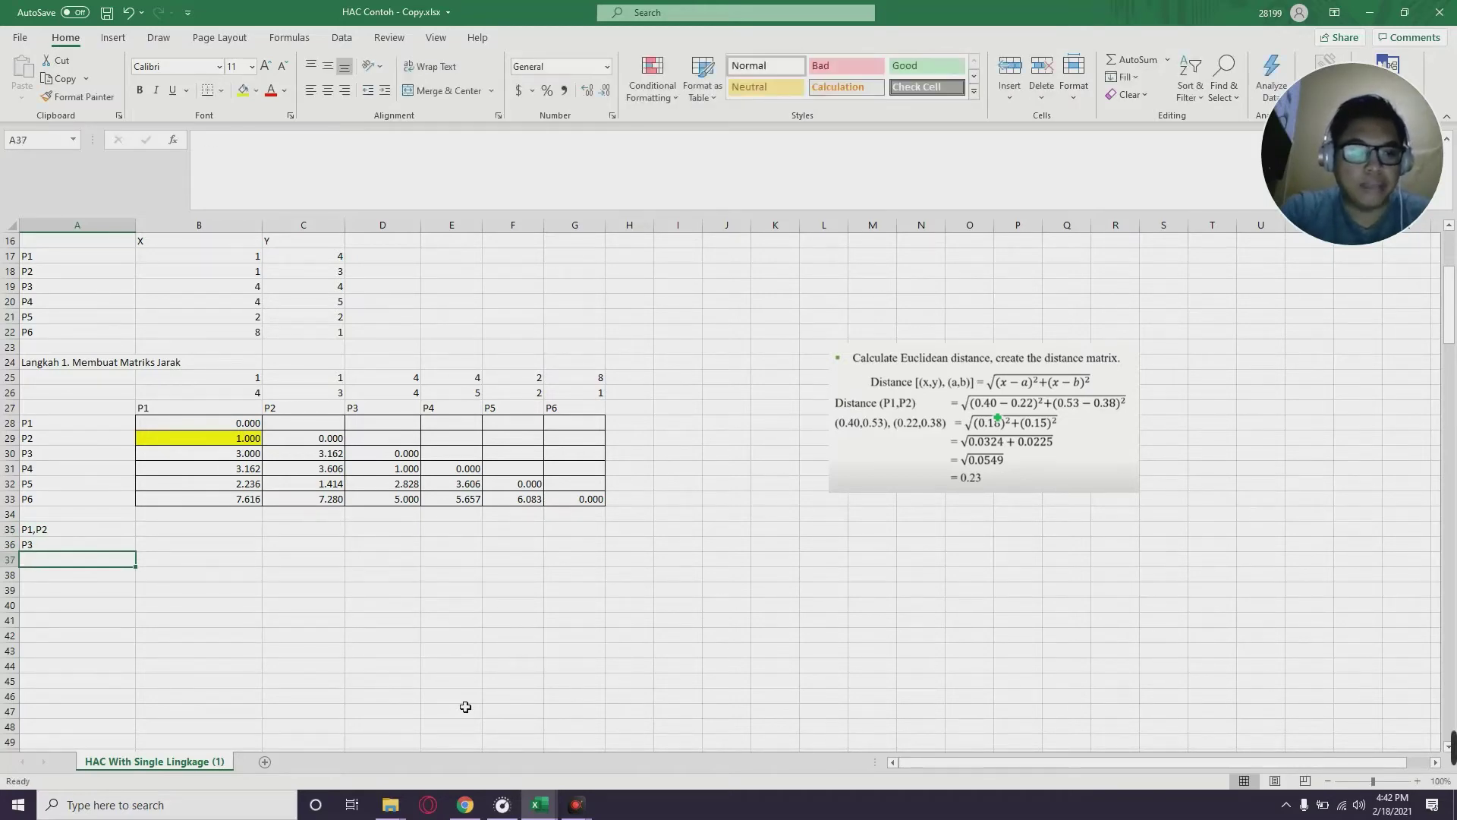
pyautogui.write('P4')
pyautogui.press('Return')
pyautogui.write('P')
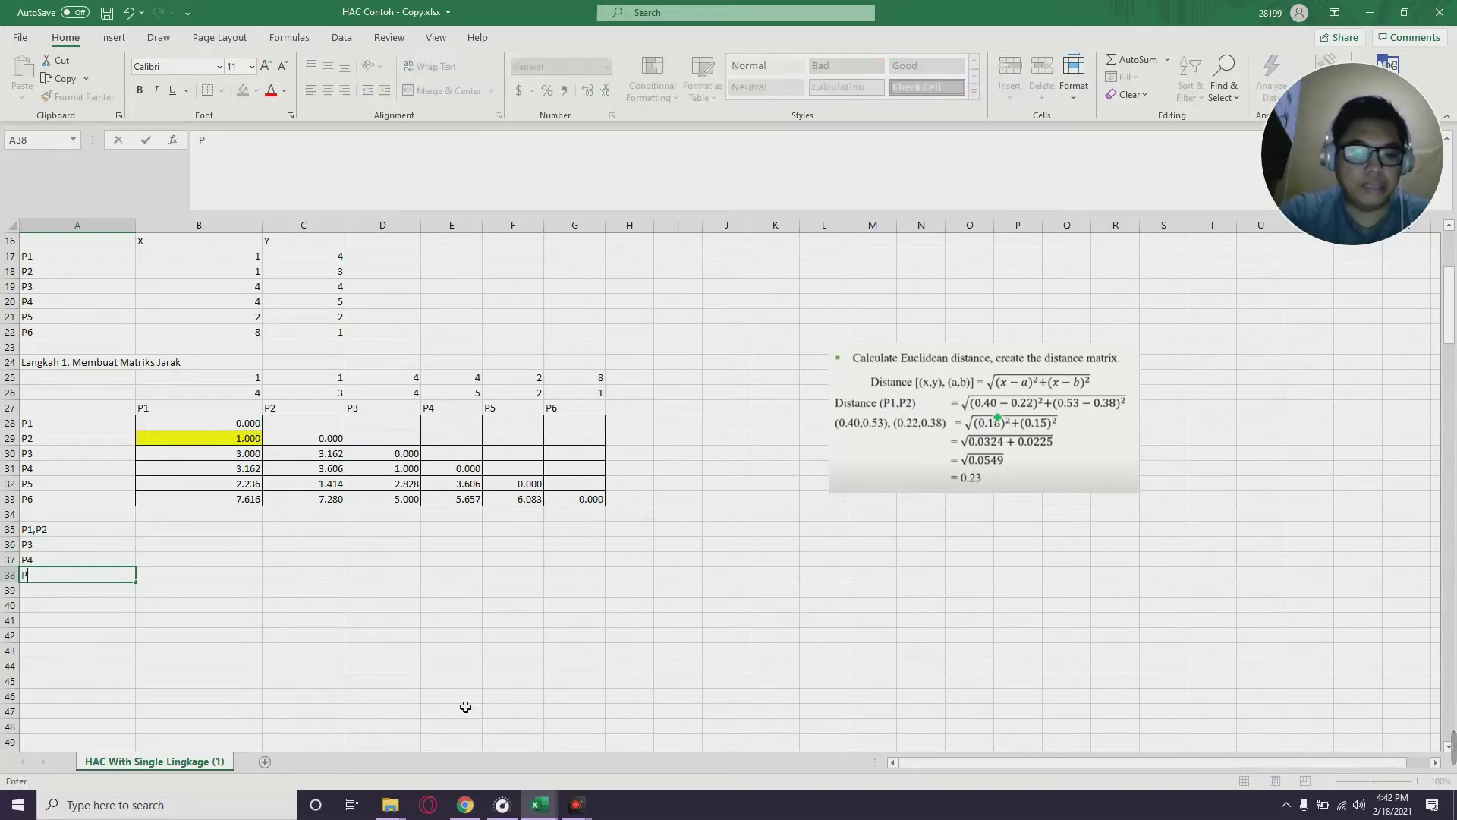
pyautogui.write('5')
pyautogui.press('Return')
pyautogui.write('P')
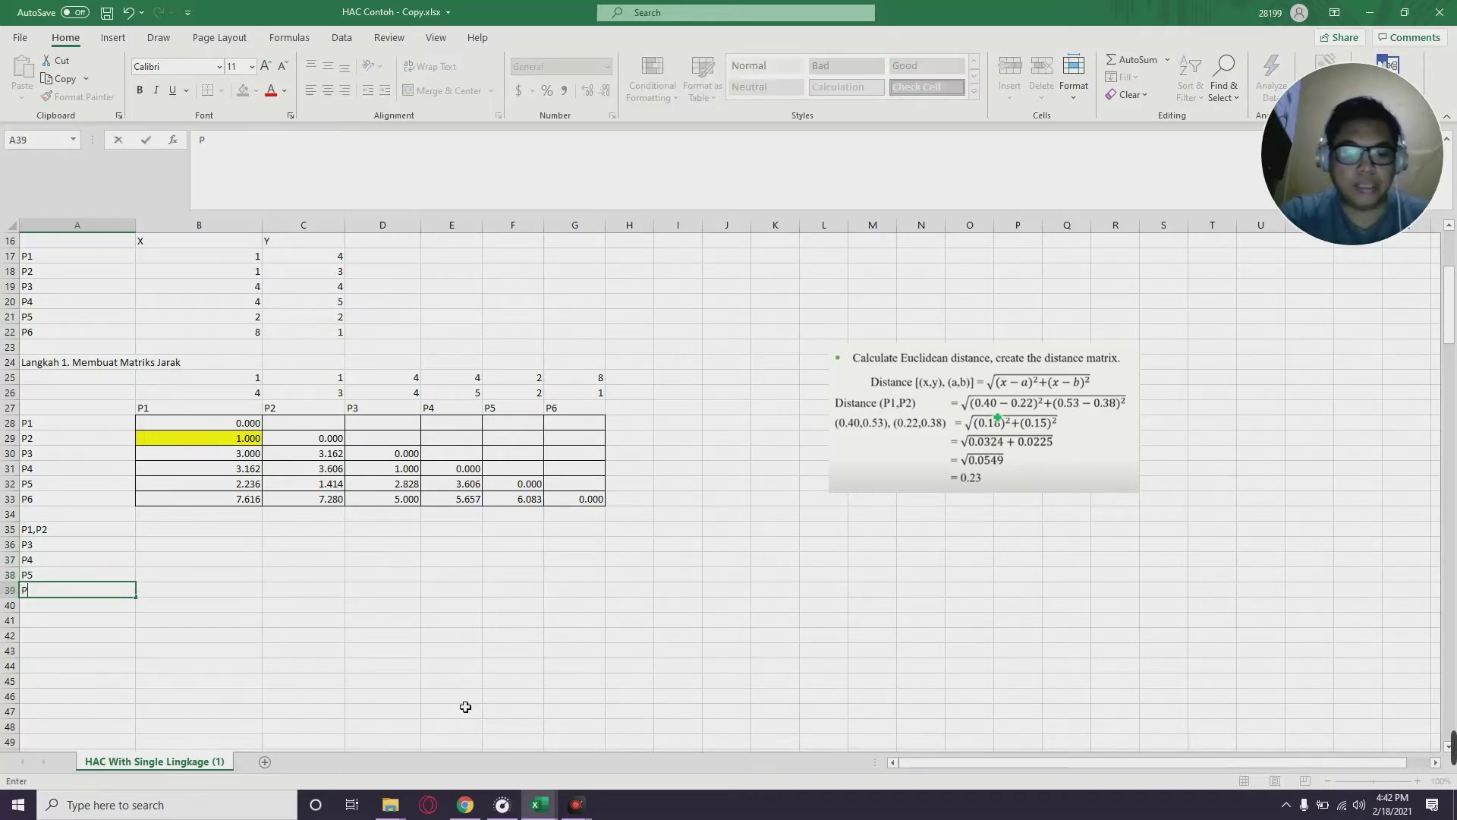
pyautogui.write('6')
pyautogui.press('Tab')
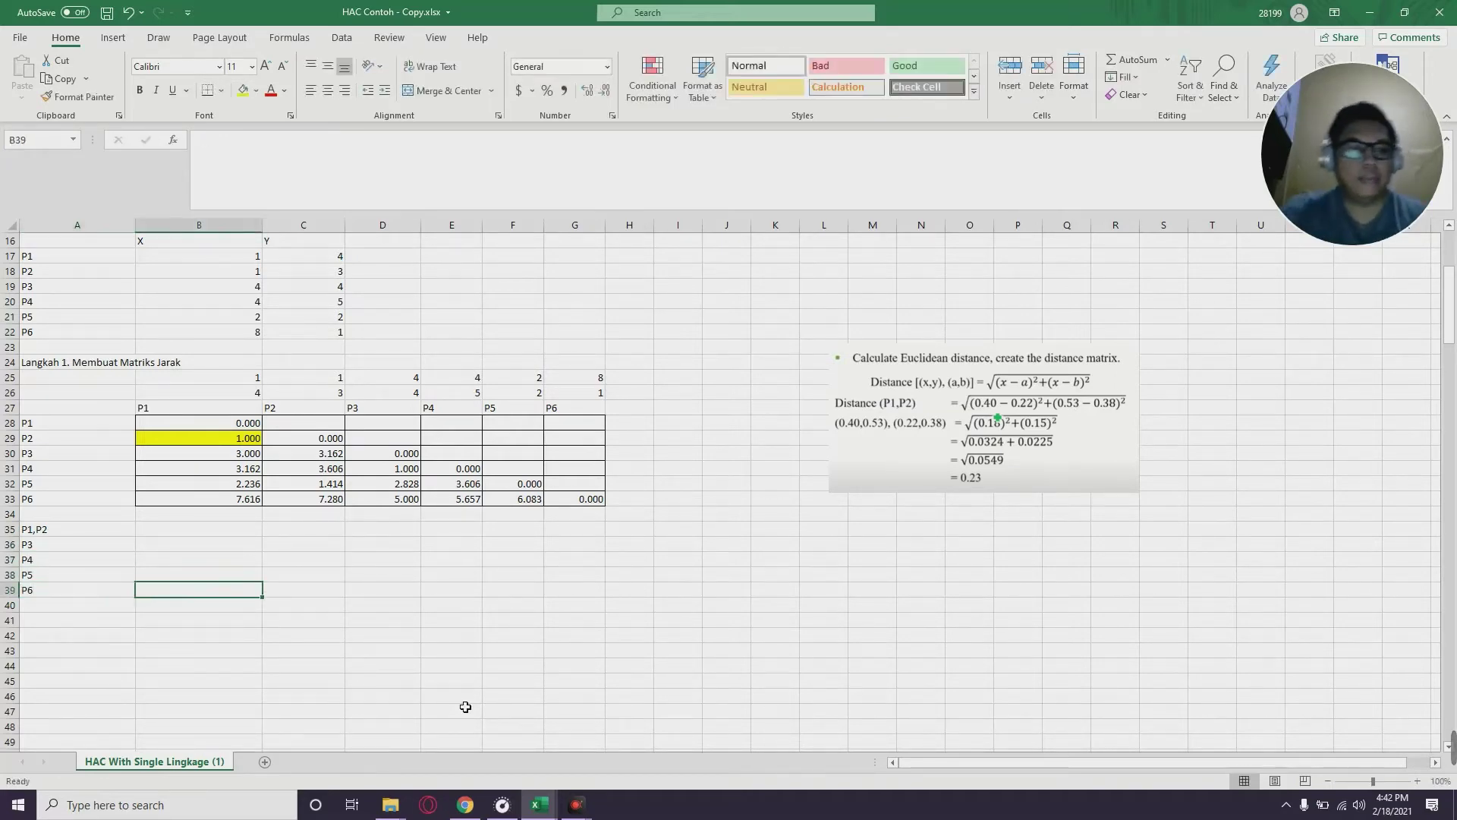
# Move the five row labels from A35:A39 down one row to A36:A40
pyautogui.moveTo(107, 527); pyautogui.dragTo(67, 609)
pyautogui.hotkey('ctrl', 'c')
pyautogui.click(97, 545)
pyautogui.hotkey('ctrl', 'v')
# Copy the row labels in A36:A40 and paste them transposed as column headers starting at B35
pyautogui.click(238, 563)
pyautogui.hotkey('ctrl', 'c')
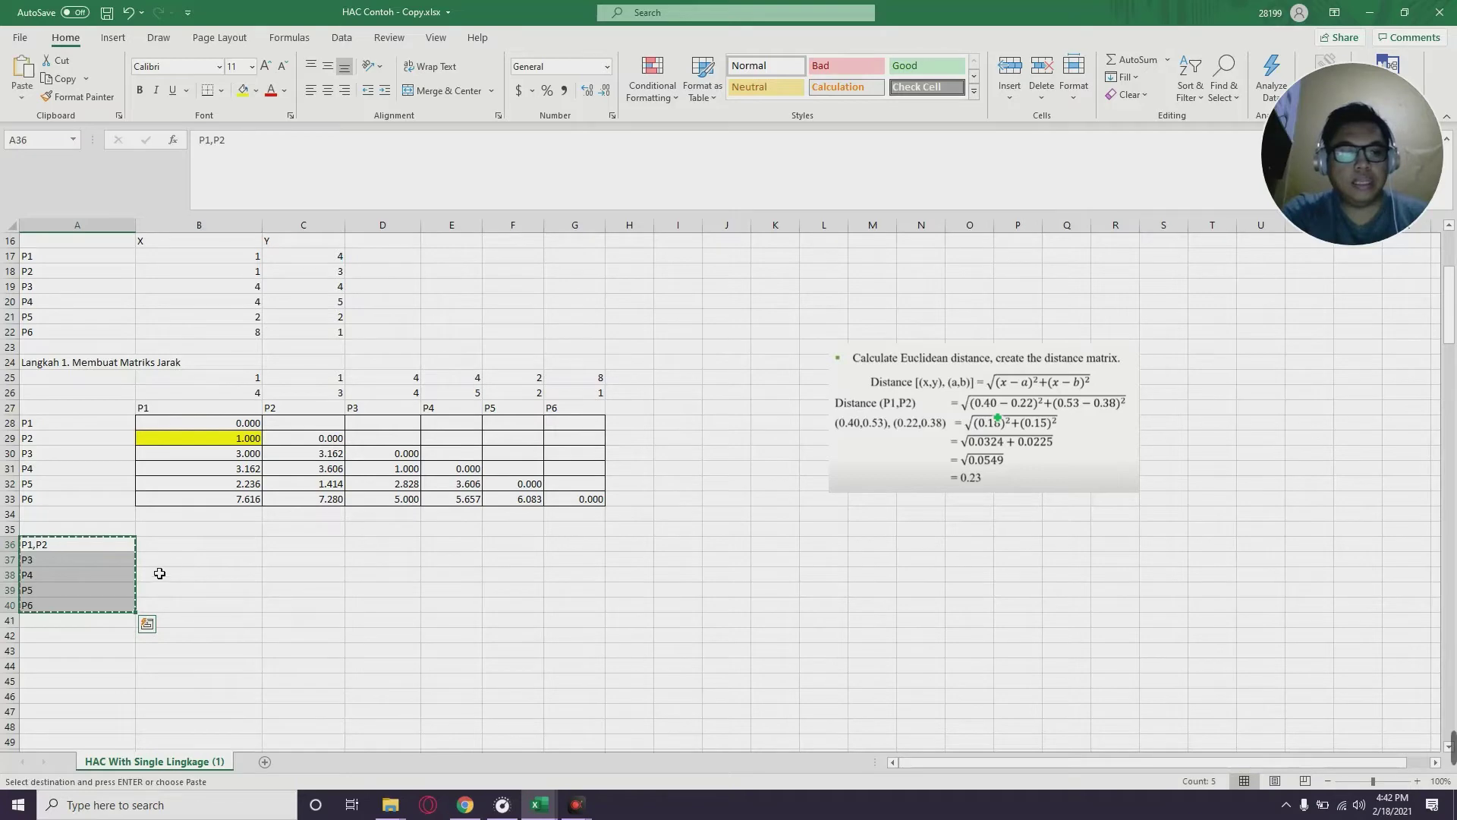
pyautogui.rightClick(172, 530)
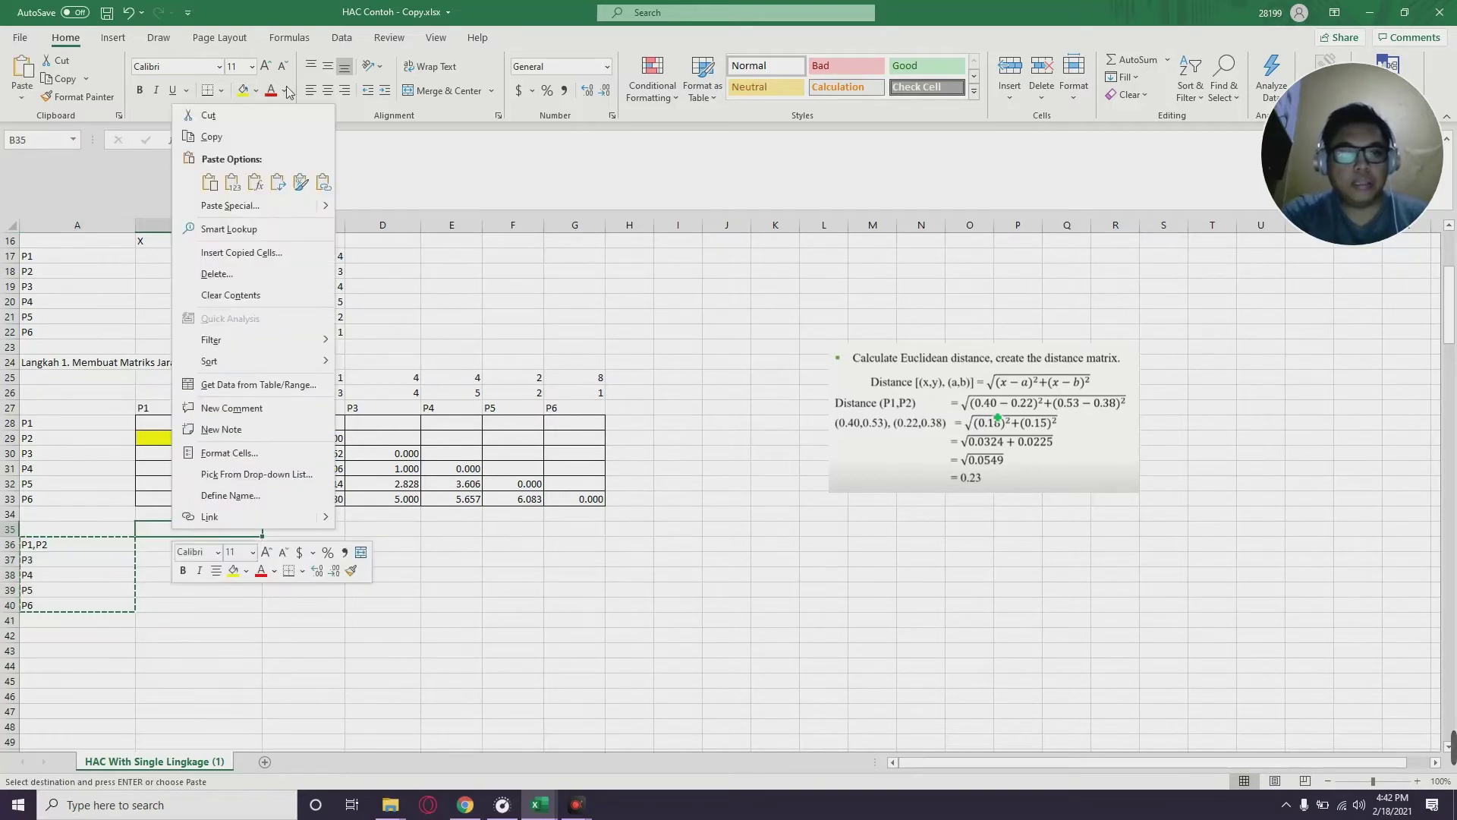
pyautogui.click(278, 182)
pyautogui.click(318, 548)
pyautogui.press('Escape')
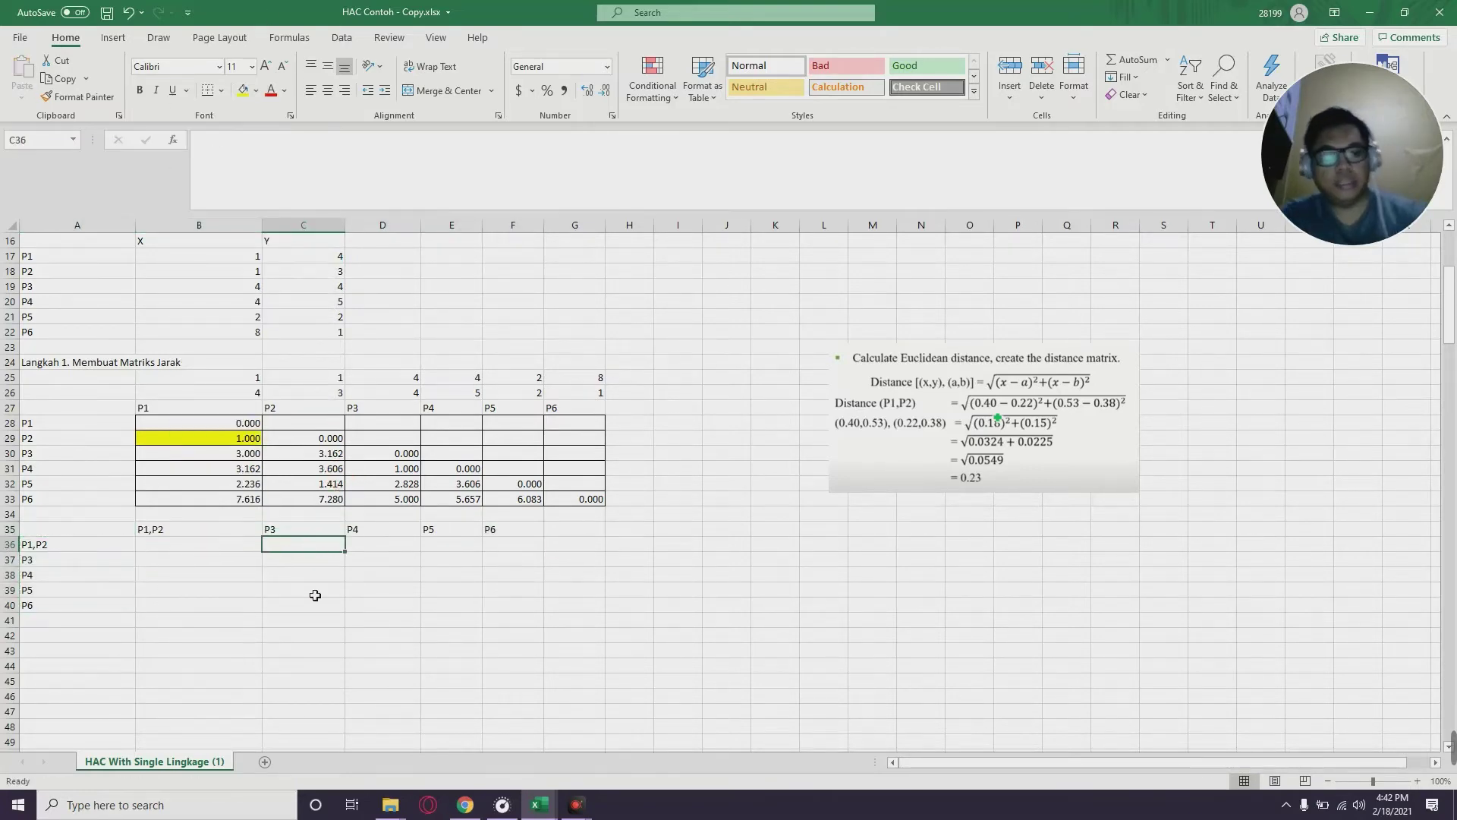
# Enter 0 in each diagonal cell of the reduced matrix: B36, C37, D38, E39 and F40
pyautogui.click(300, 591)
pyautogui.click(245, 572)
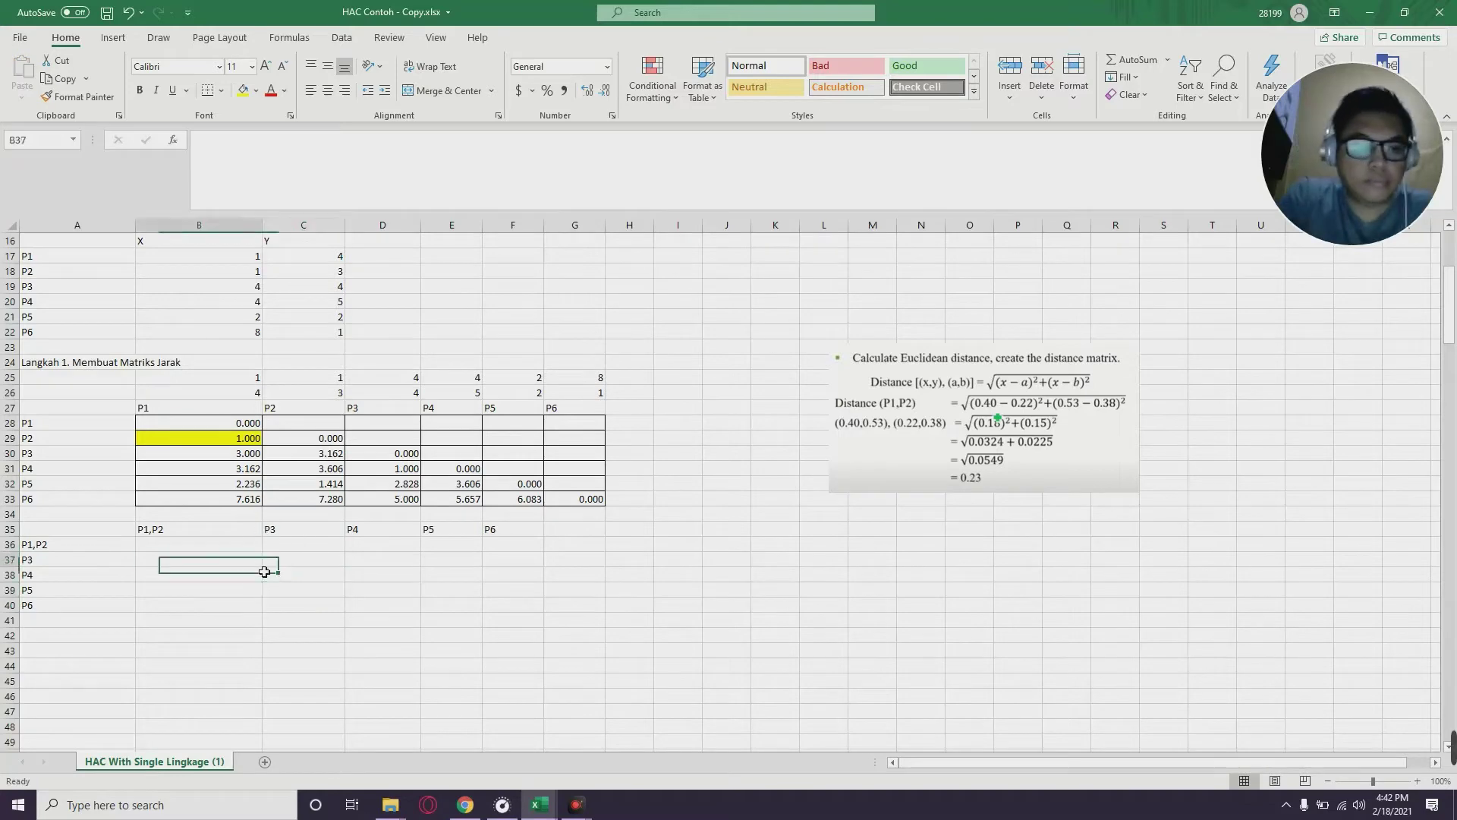
pyautogui.click(251, 560)
pyautogui.click(247, 547)
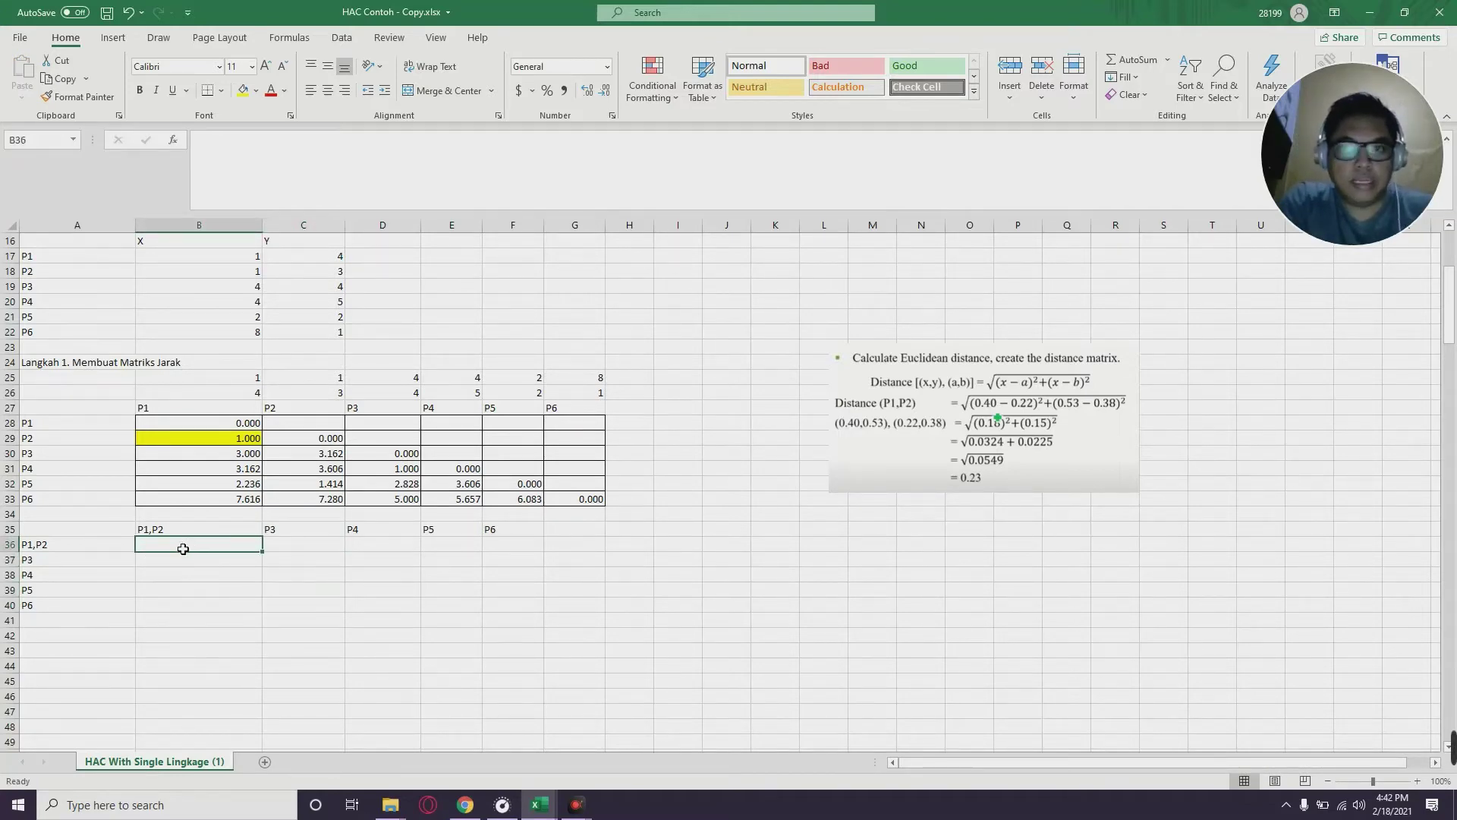
pyautogui.write('0')
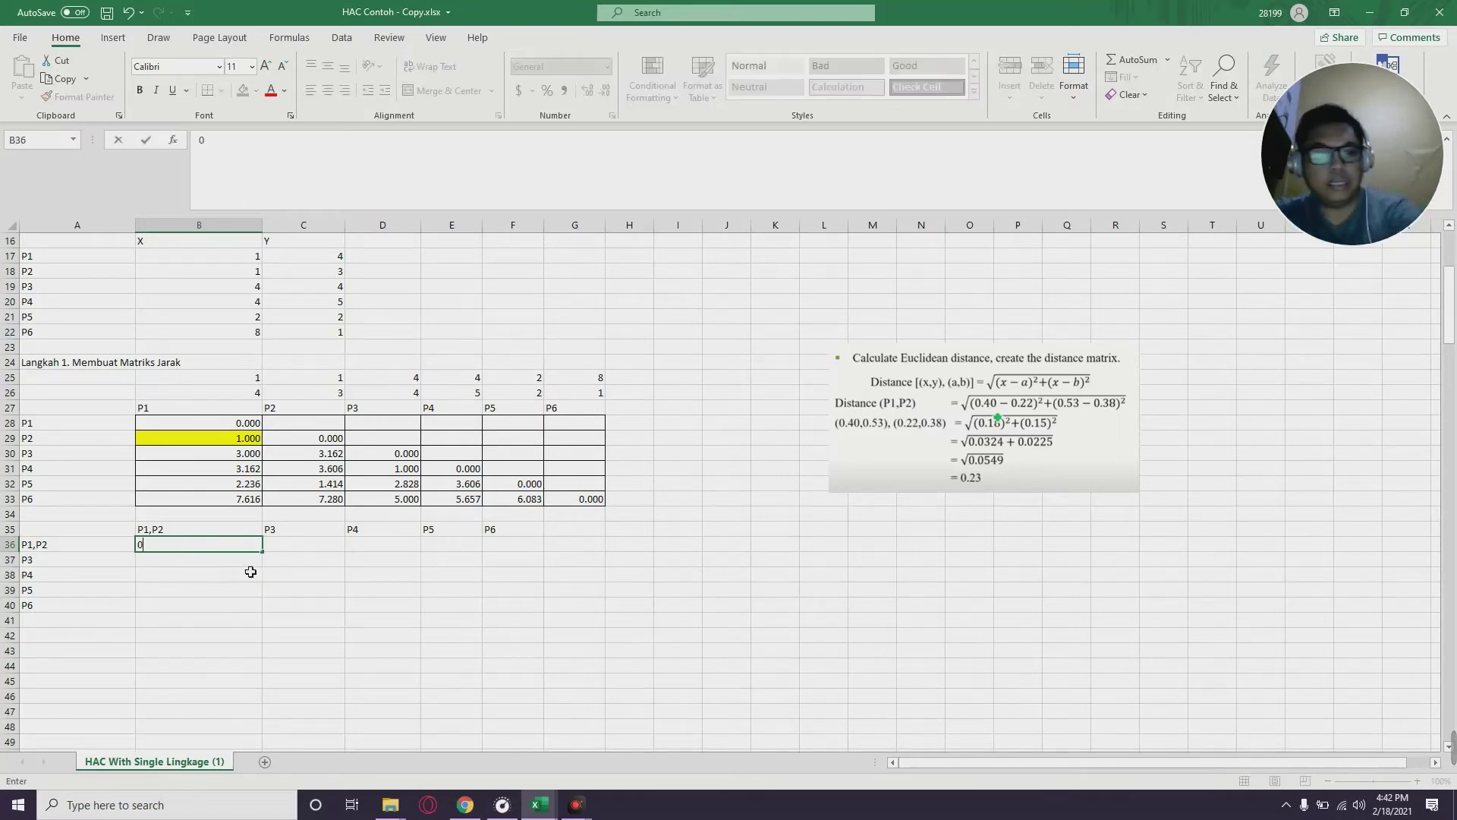
pyautogui.click(312, 561)
pyautogui.write('0')
pyautogui.doubleClick(403, 576)
pyautogui.write('0')
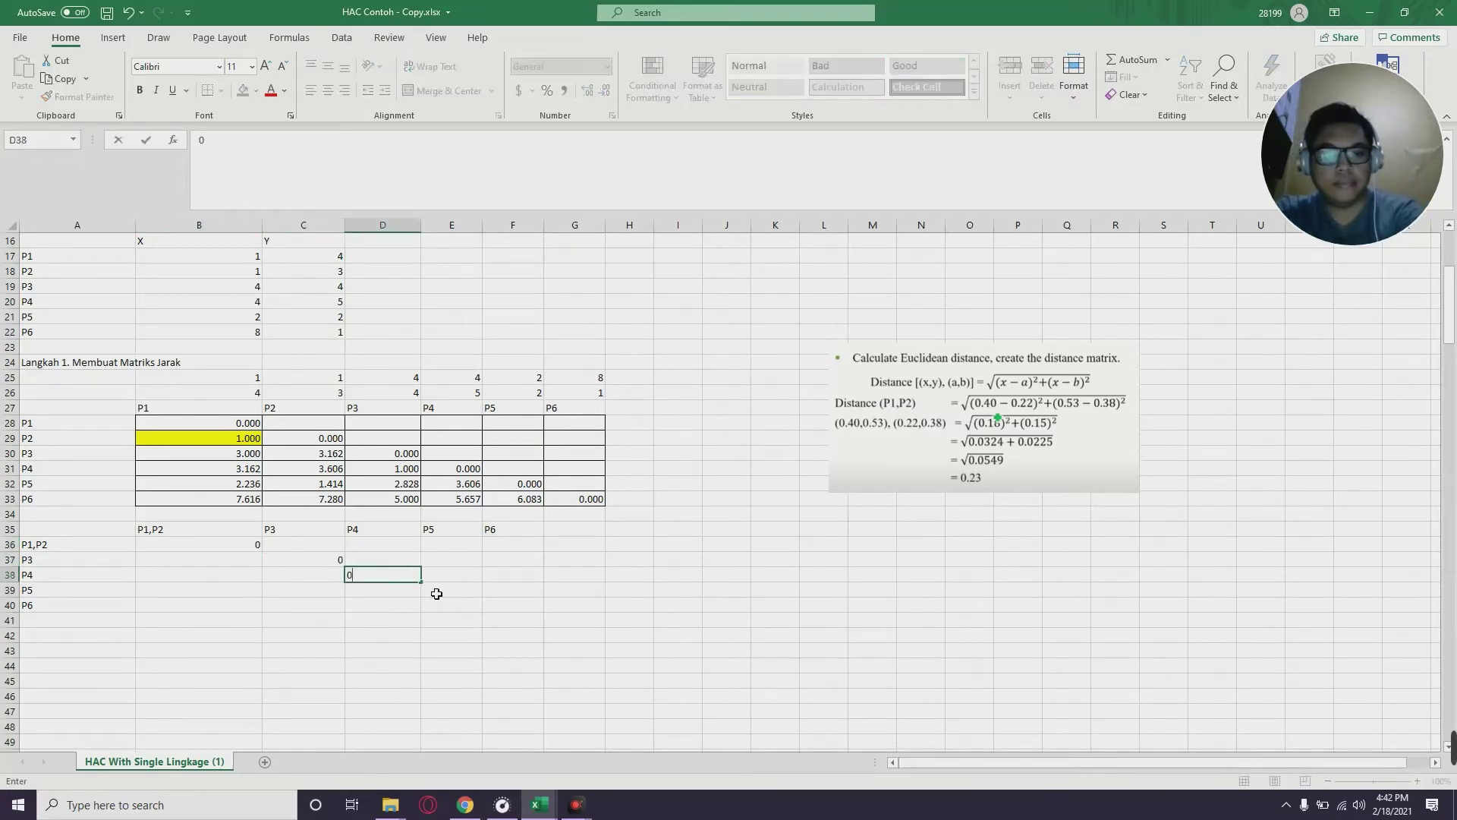
pyautogui.click(434, 592)
pyautogui.write('0')
pyautogui.click(518, 607)
pyautogui.write('0')
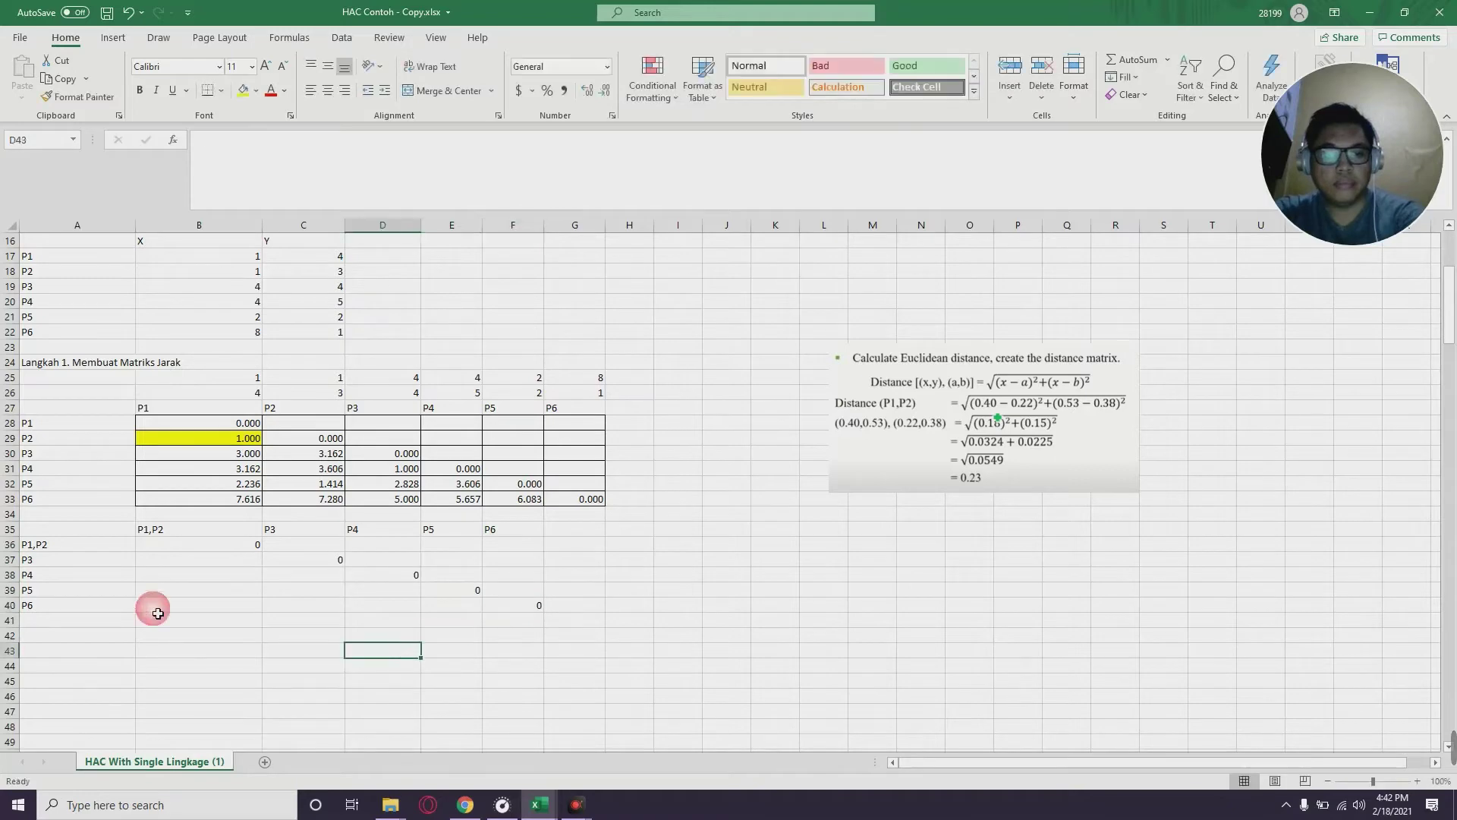
# Examine the empty cells under the P1,P2 and P3 headers of the reduced matrix and locate the P4–P3 distance in the original matrix
pyautogui.click(152, 605)
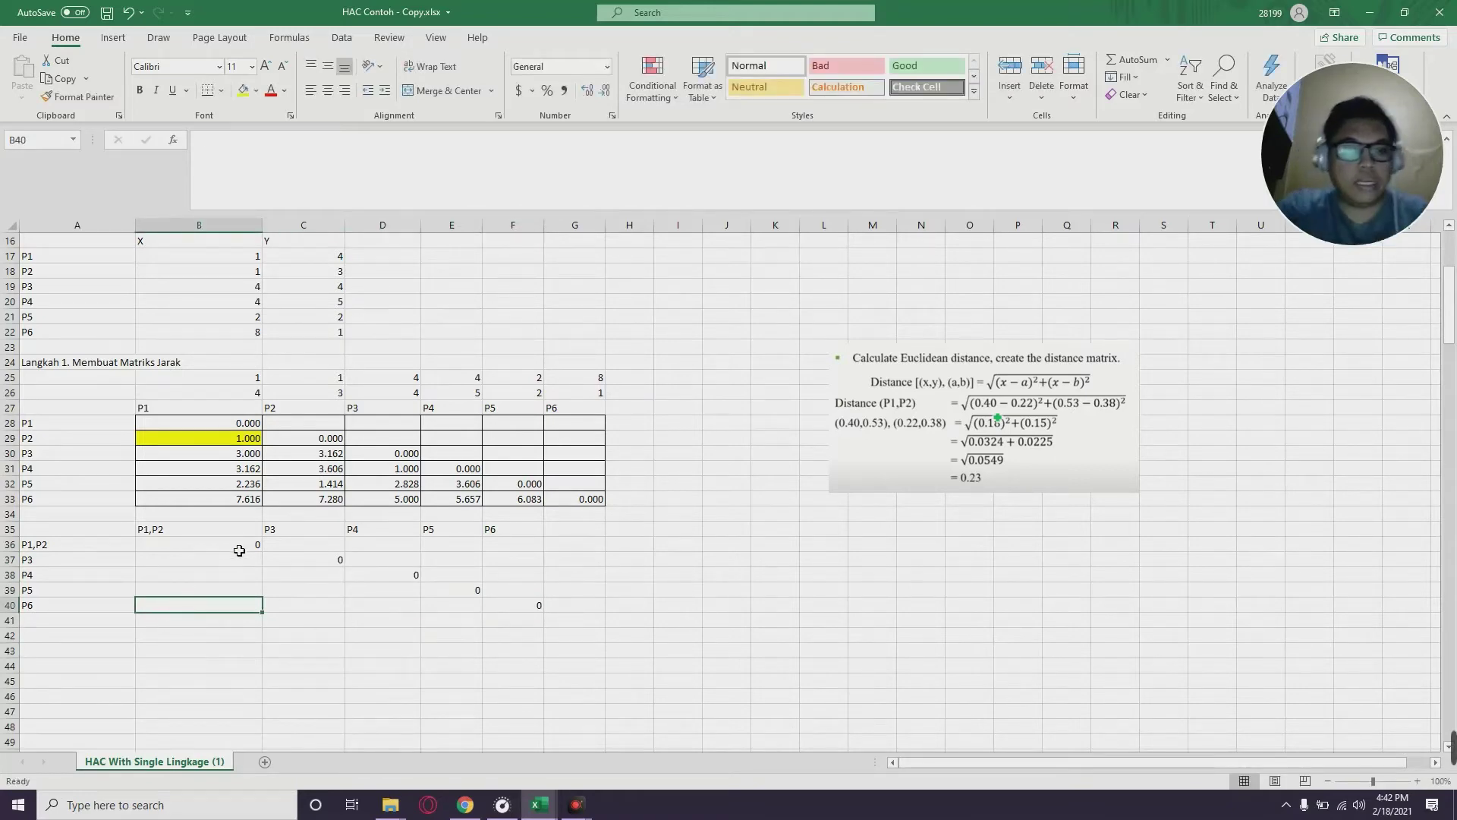
pyautogui.click(173, 531)
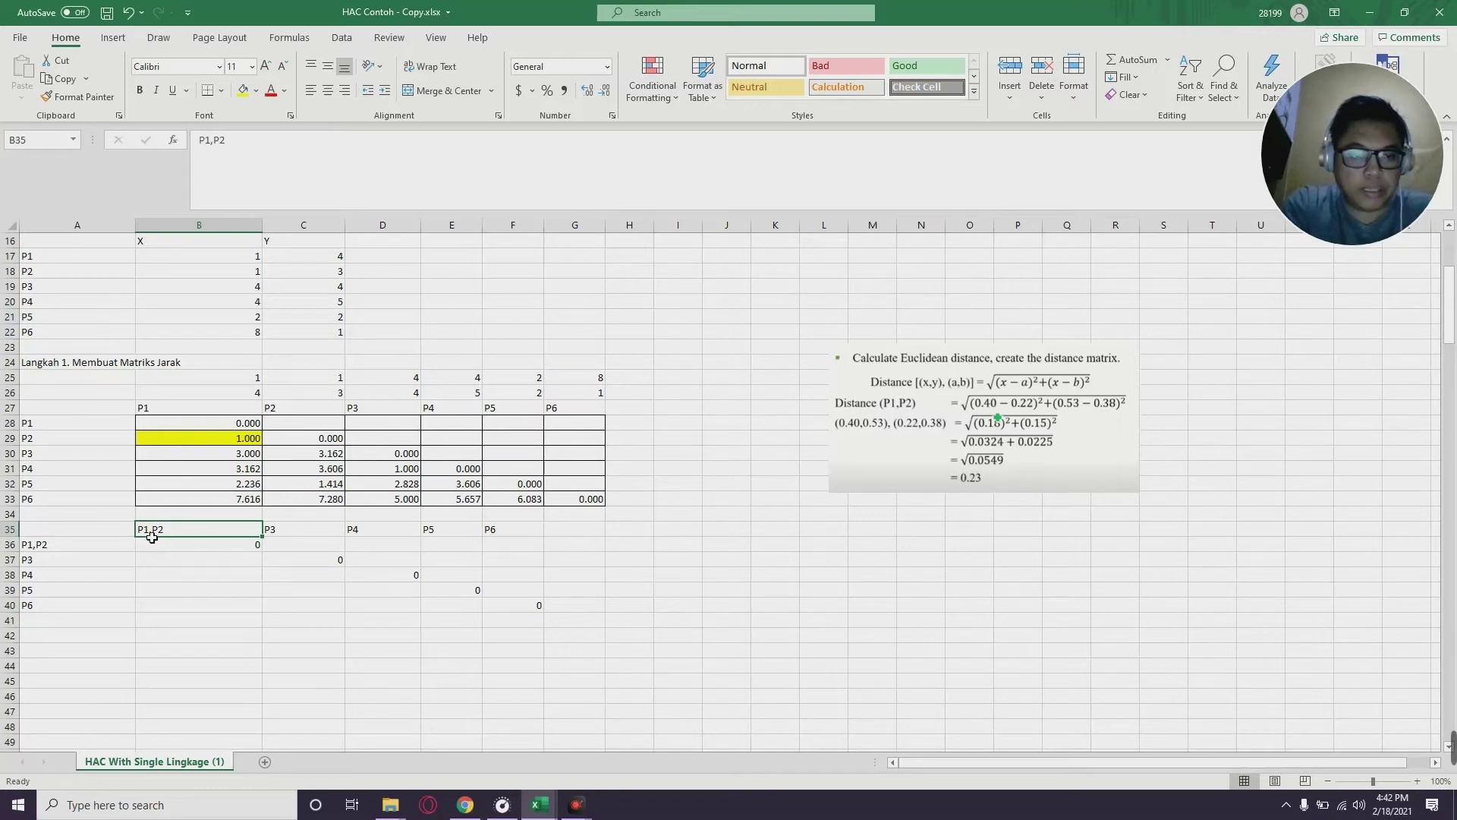
pyautogui.moveTo(173, 560); pyautogui.dragTo(182, 611)
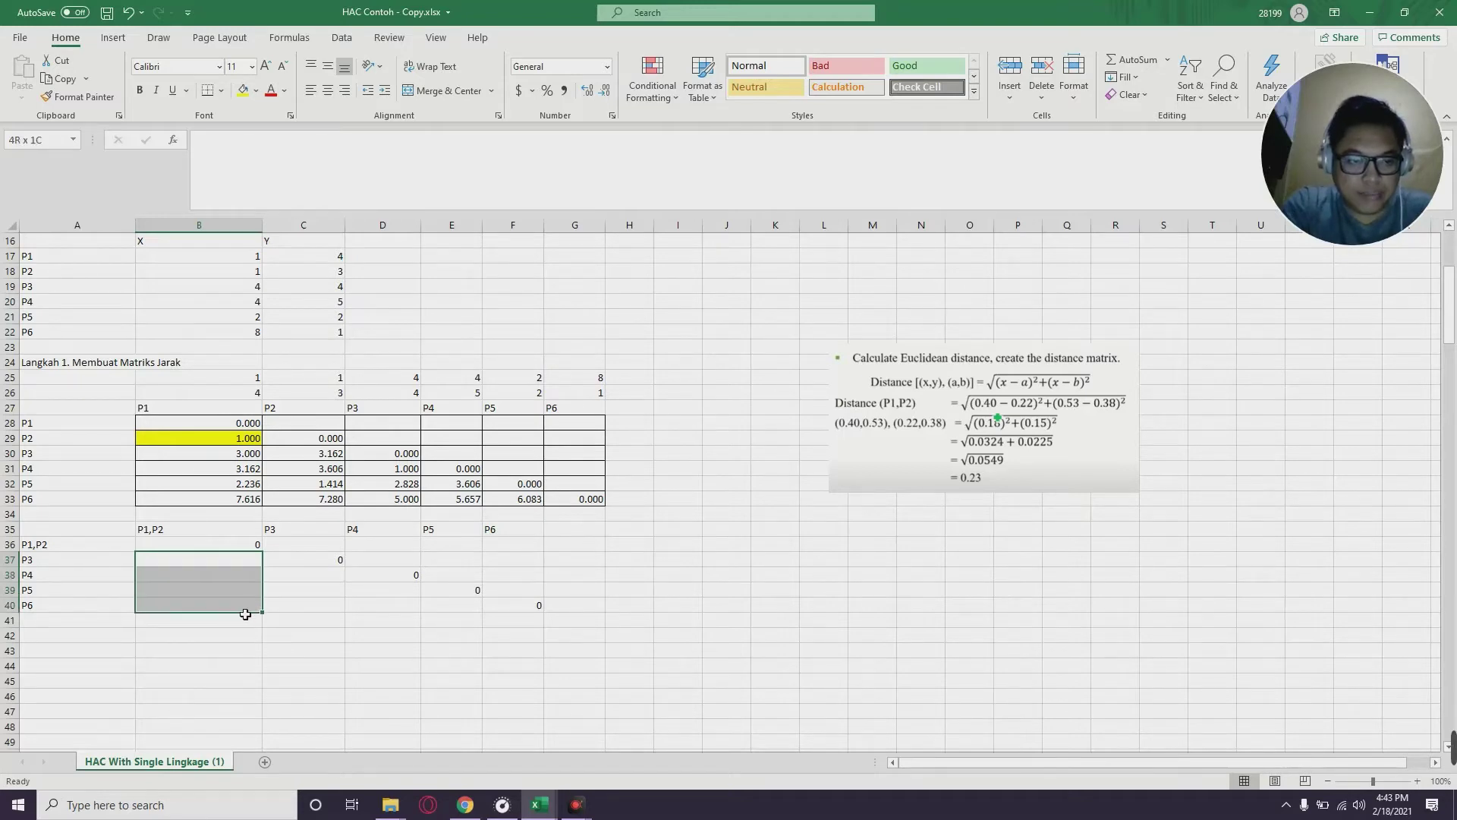
pyautogui.moveTo(319, 575); pyautogui.dragTo(313, 607)
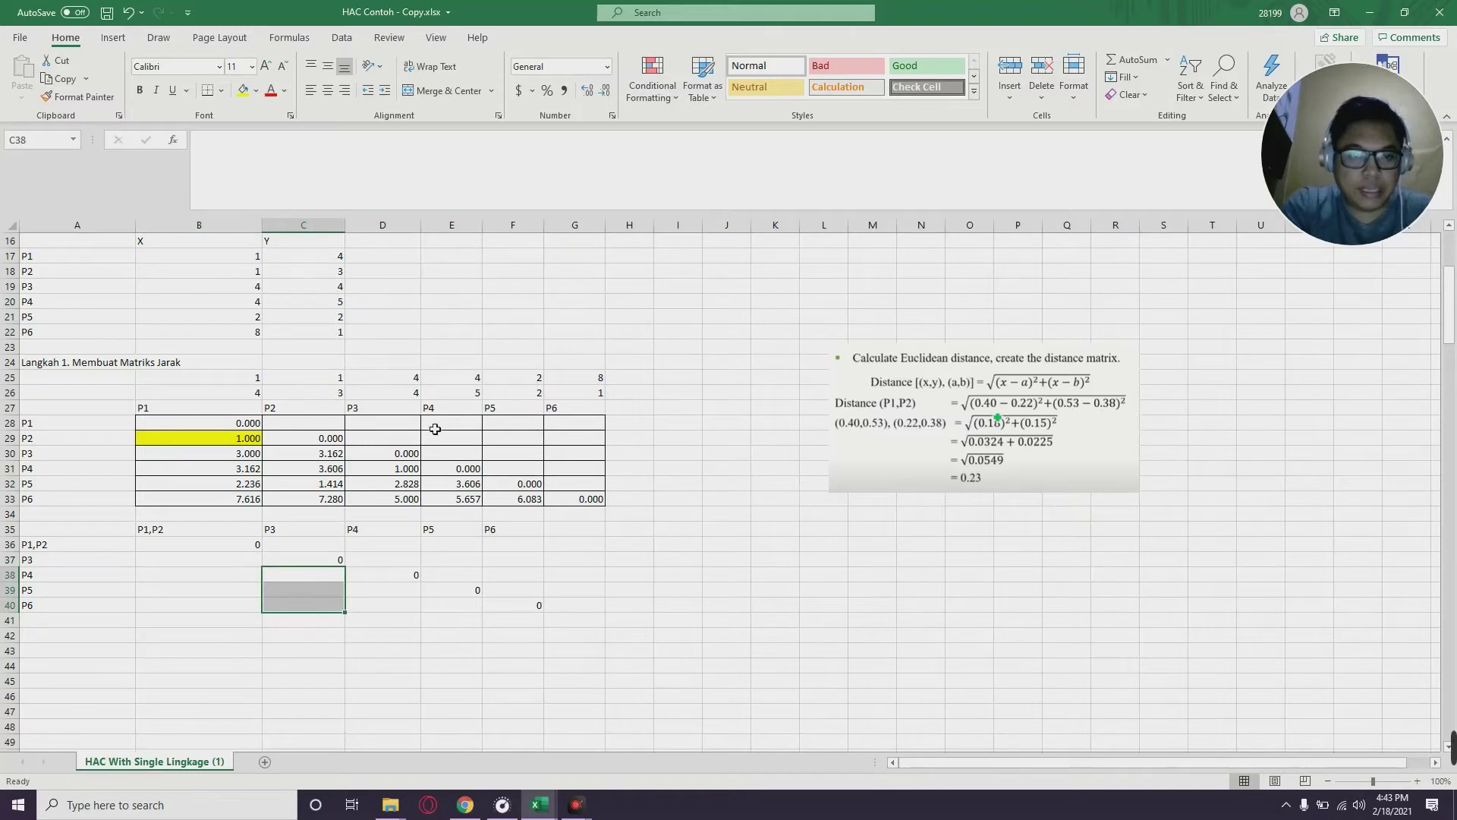
pyautogui.click(258, 544)
pyautogui.write('0')
pyautogui.press('Tab')
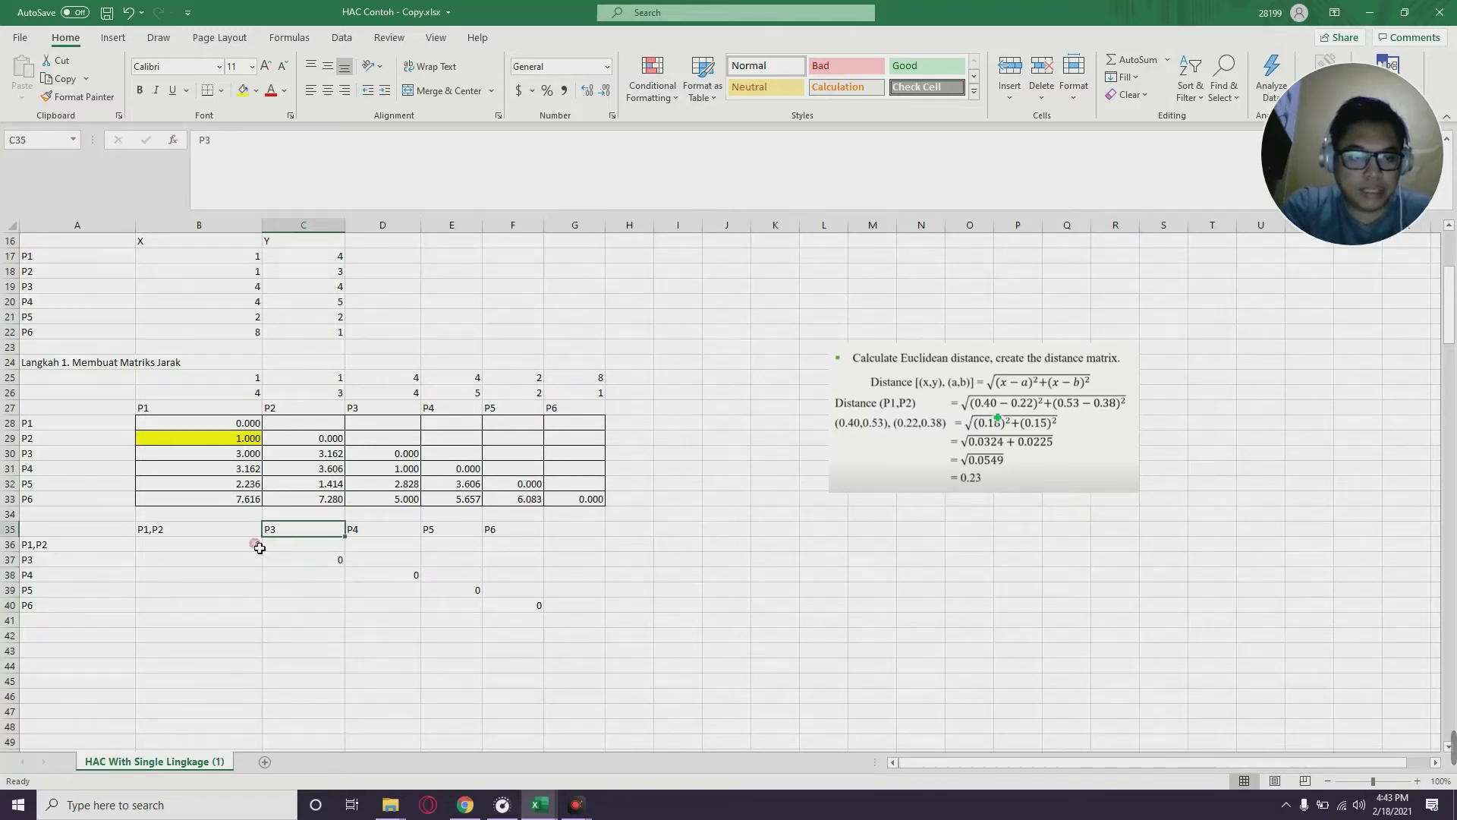
pyautogui.click(46, 577)
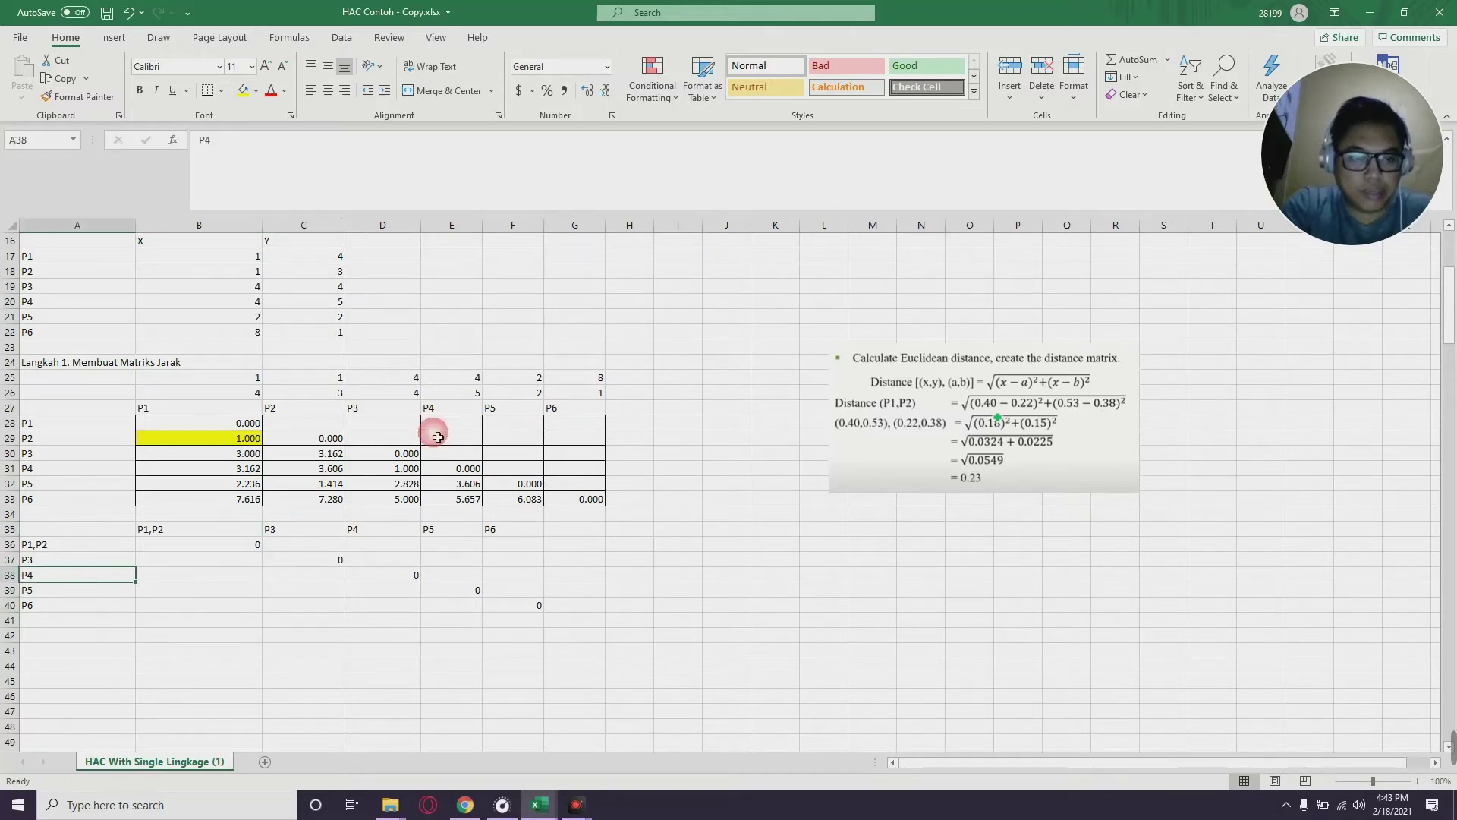
pyautogui.click(384, 411)
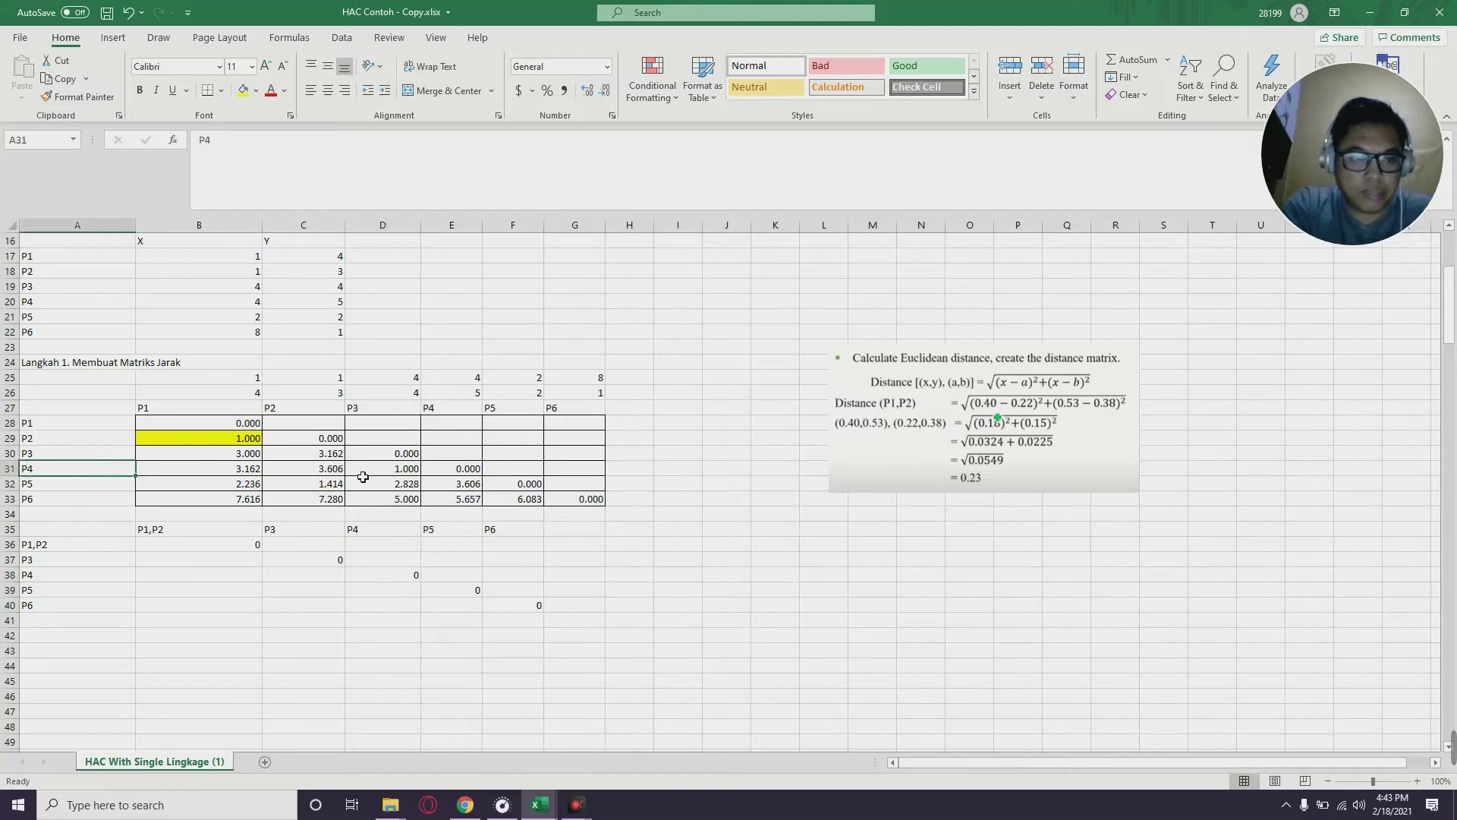
pyautogui.click(377, 474)
# Link C38 to the original P4–P3 distance with =D31 and fill the formula down to C40
pyautogui.click(311, 575)
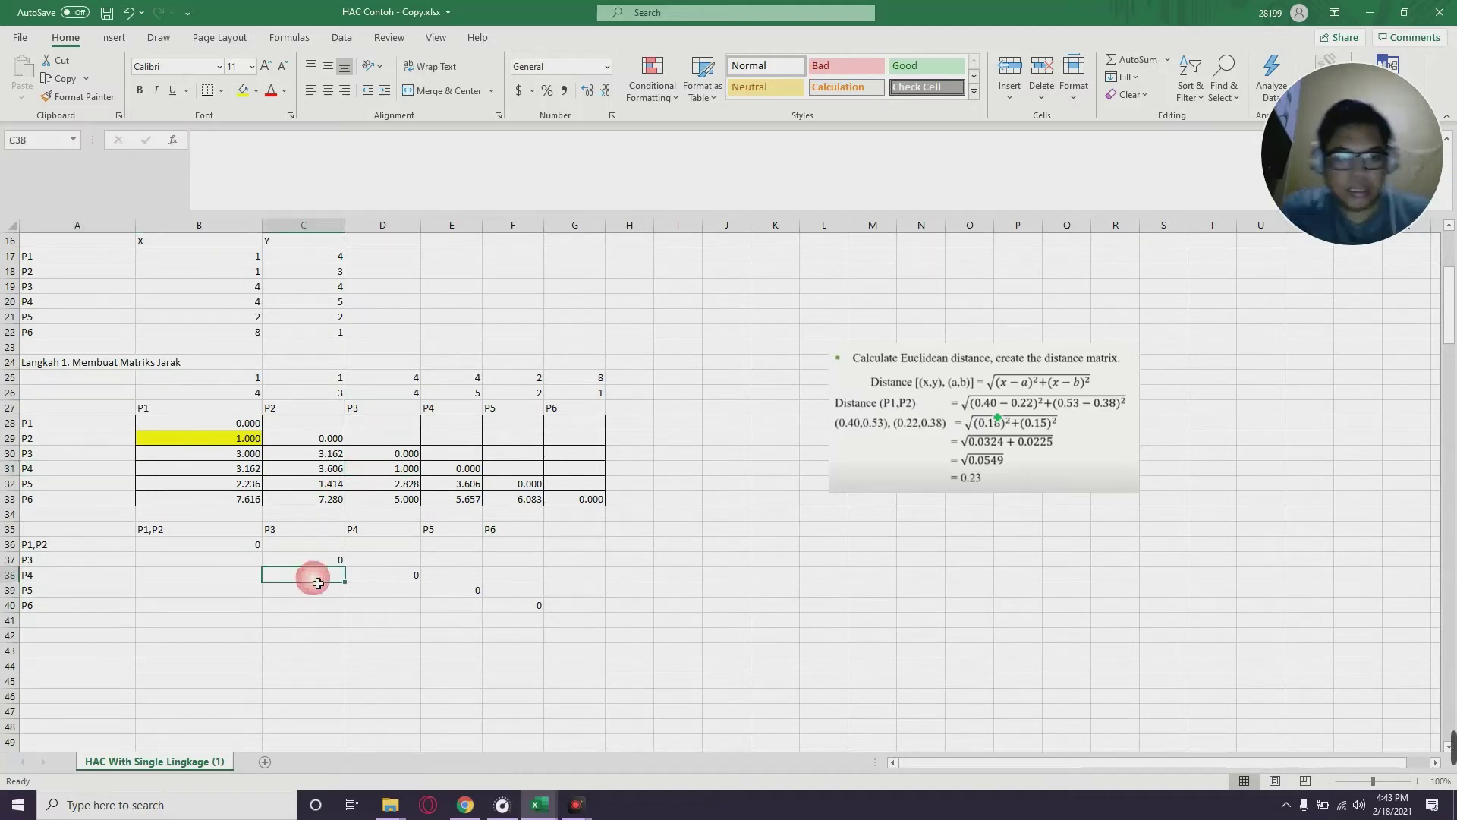
pyautogui.write('=')
pyautogui.click(408, 472)
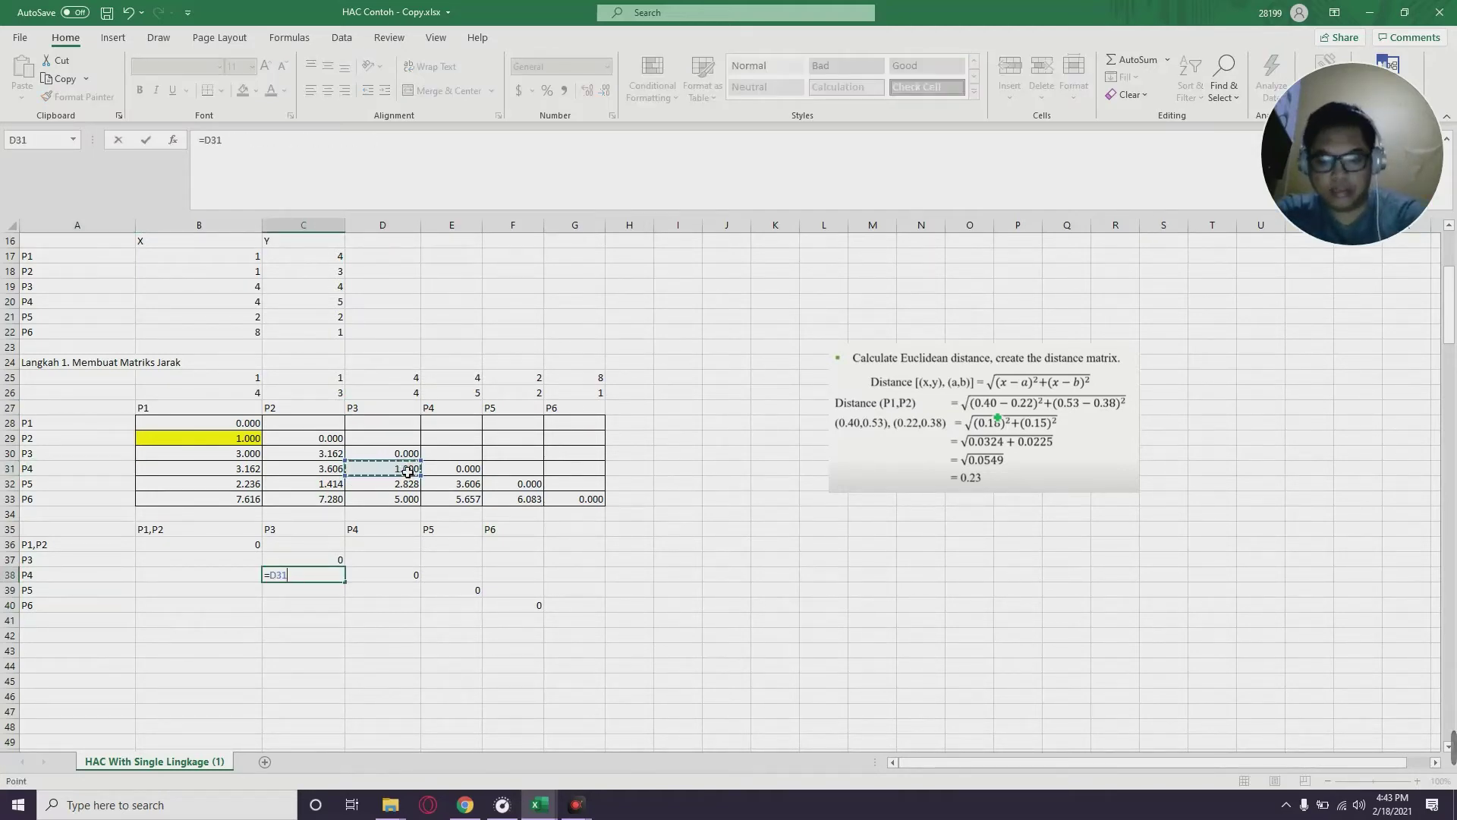
pyautogui.press('Return')
pyautogui.press('Up')
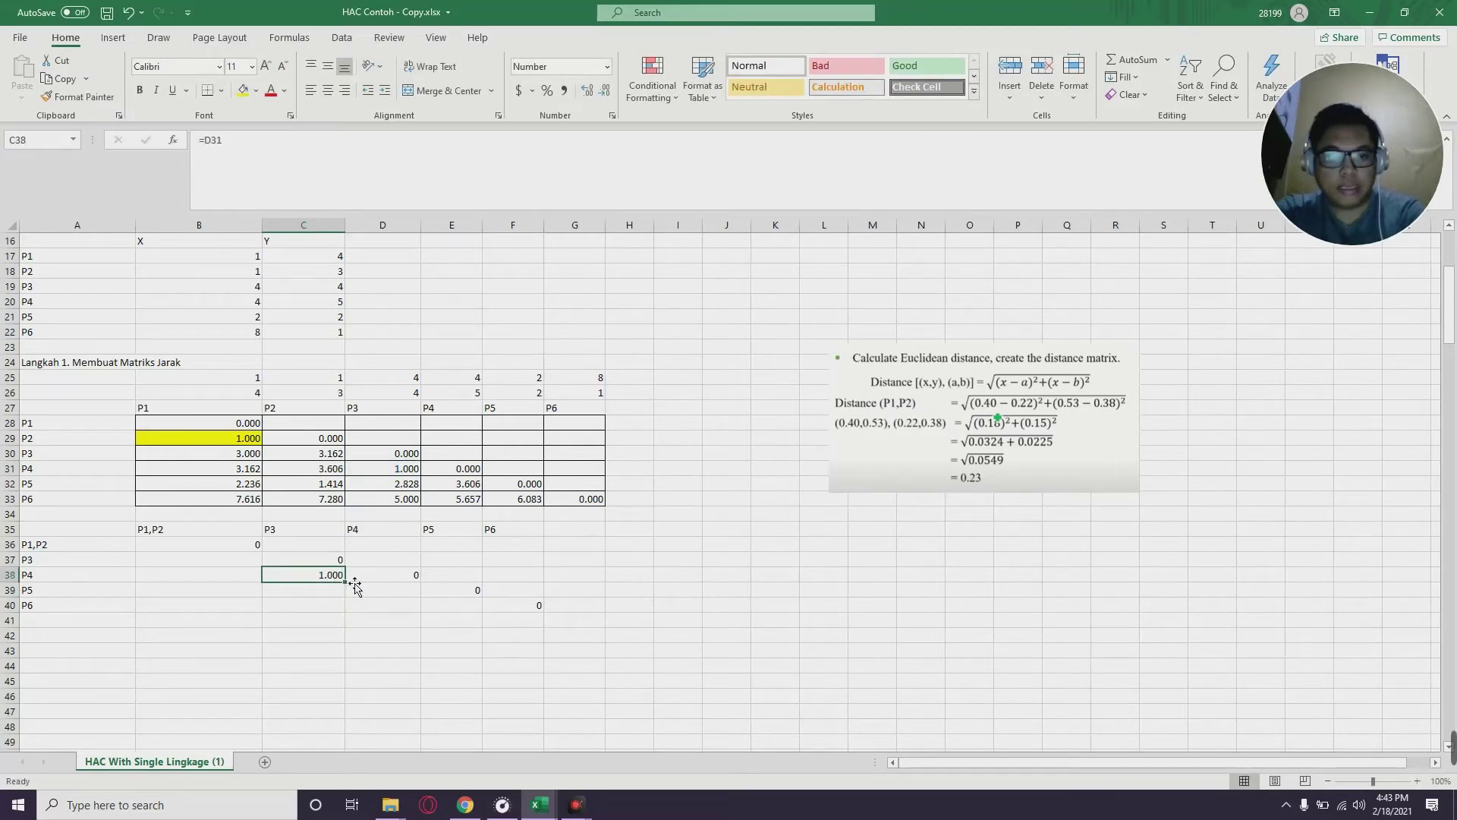
pyautogui.moveTo(352, 586); pyautogui.dragTo(351, 615)
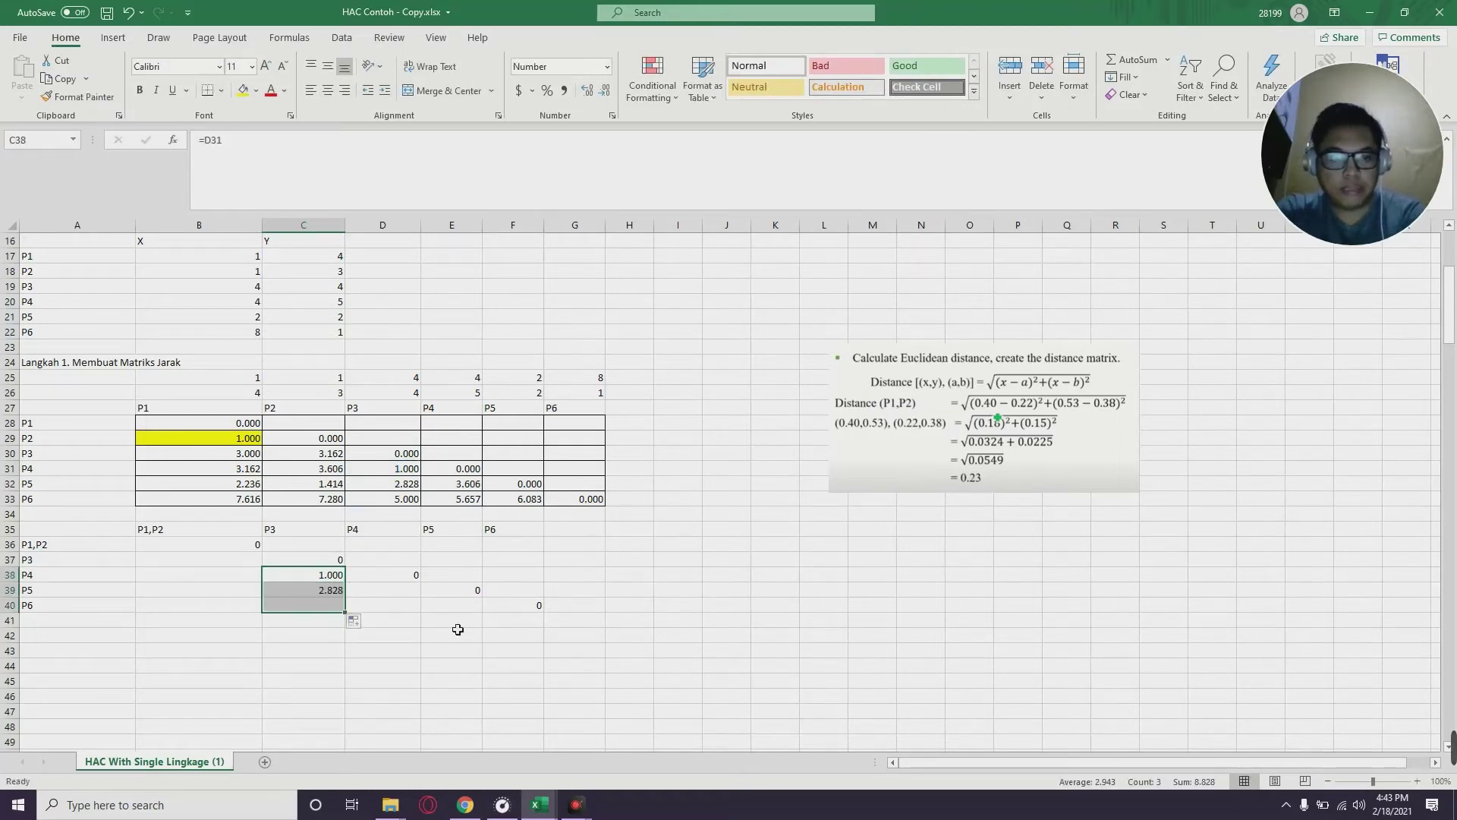
# Link D39 to the original P5–P4 distance with =E32 and fill the formula down to D40
pyautogui.click(411, 598)
pyautogui.rightClick(411, 598)
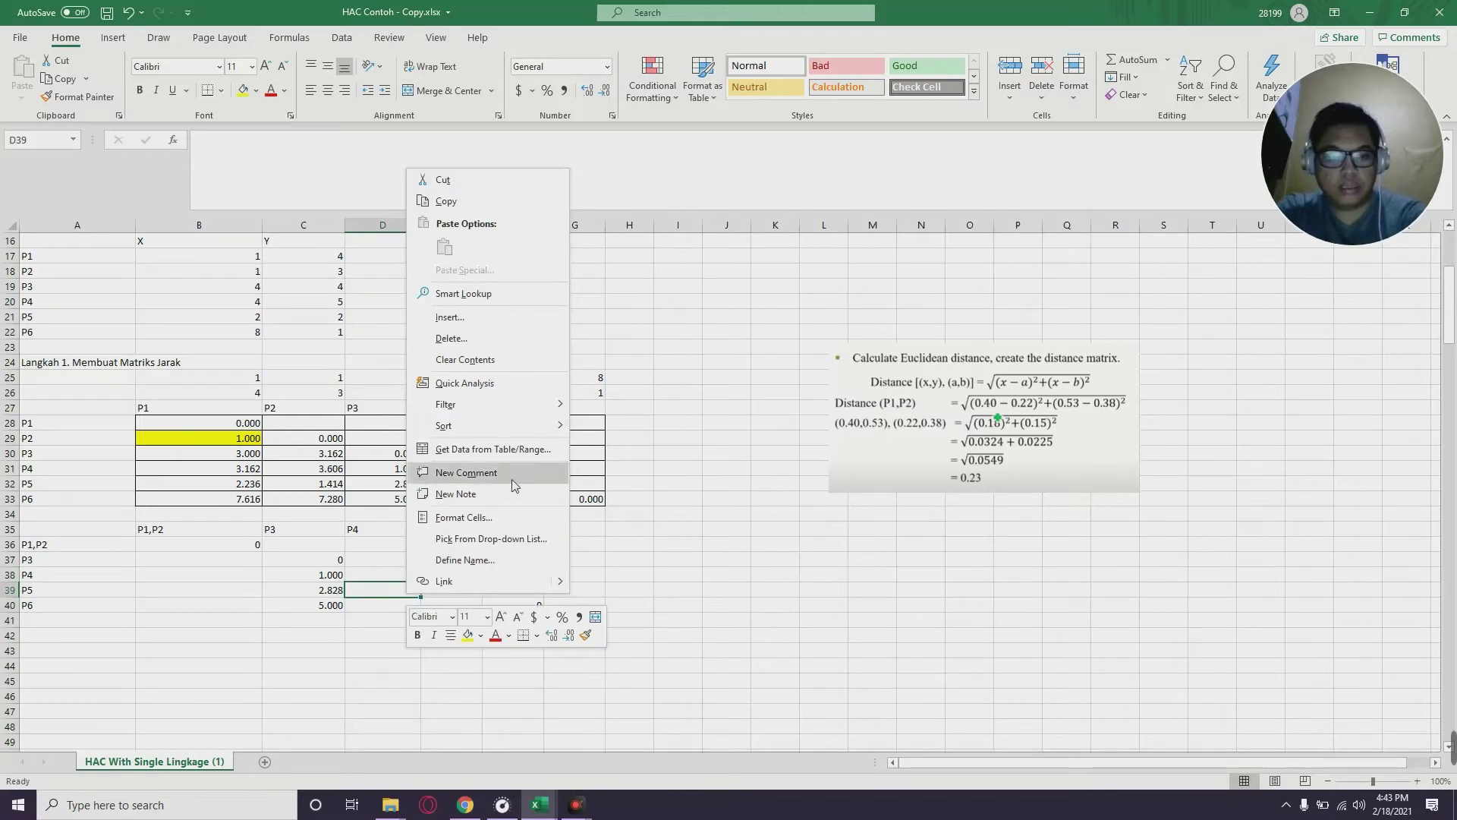
pyautogui.click(400, 596)
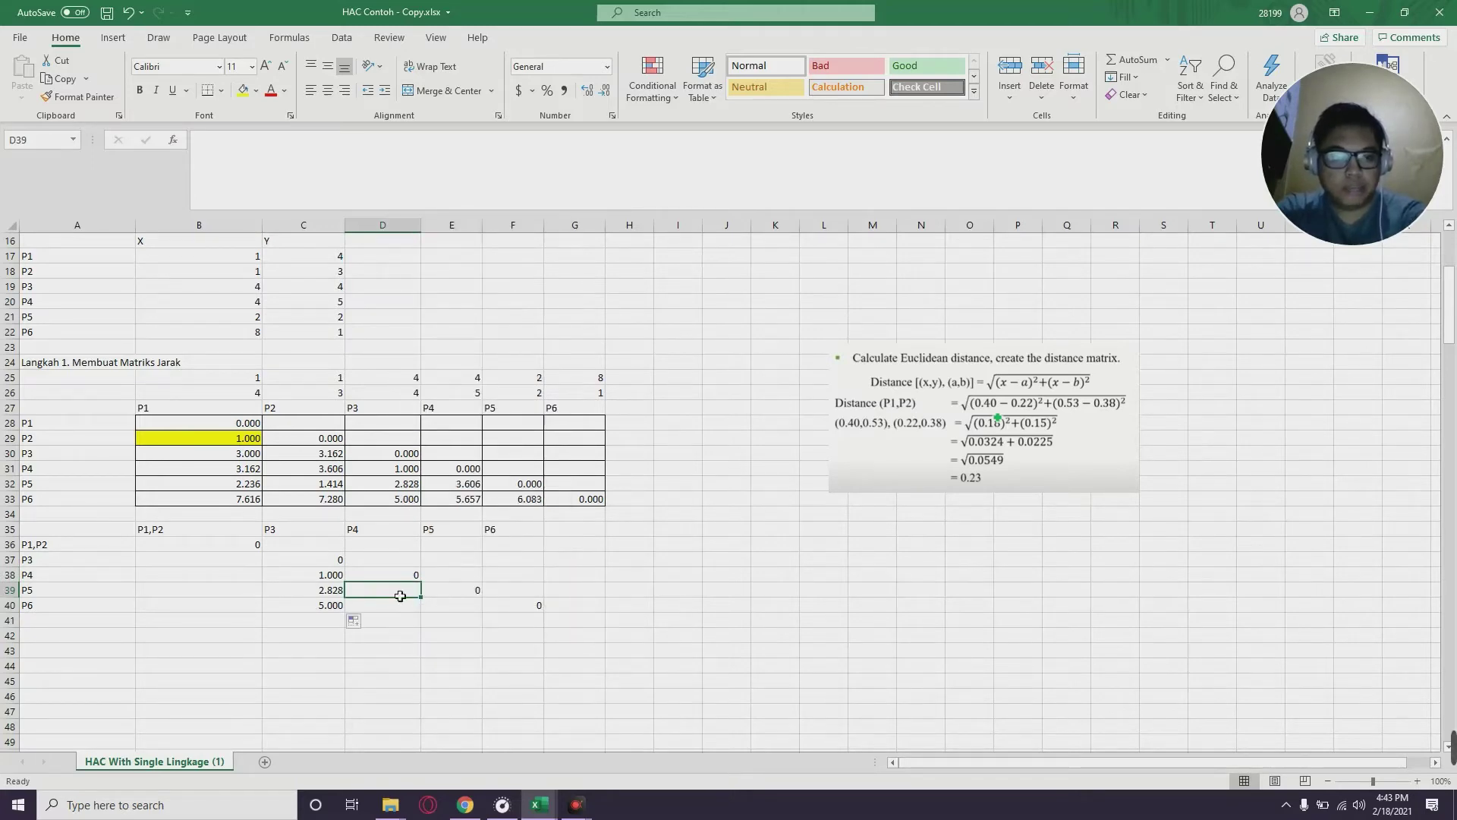
pyautogui.rightClick(400, 596)
pyautogui.click(376, 595)
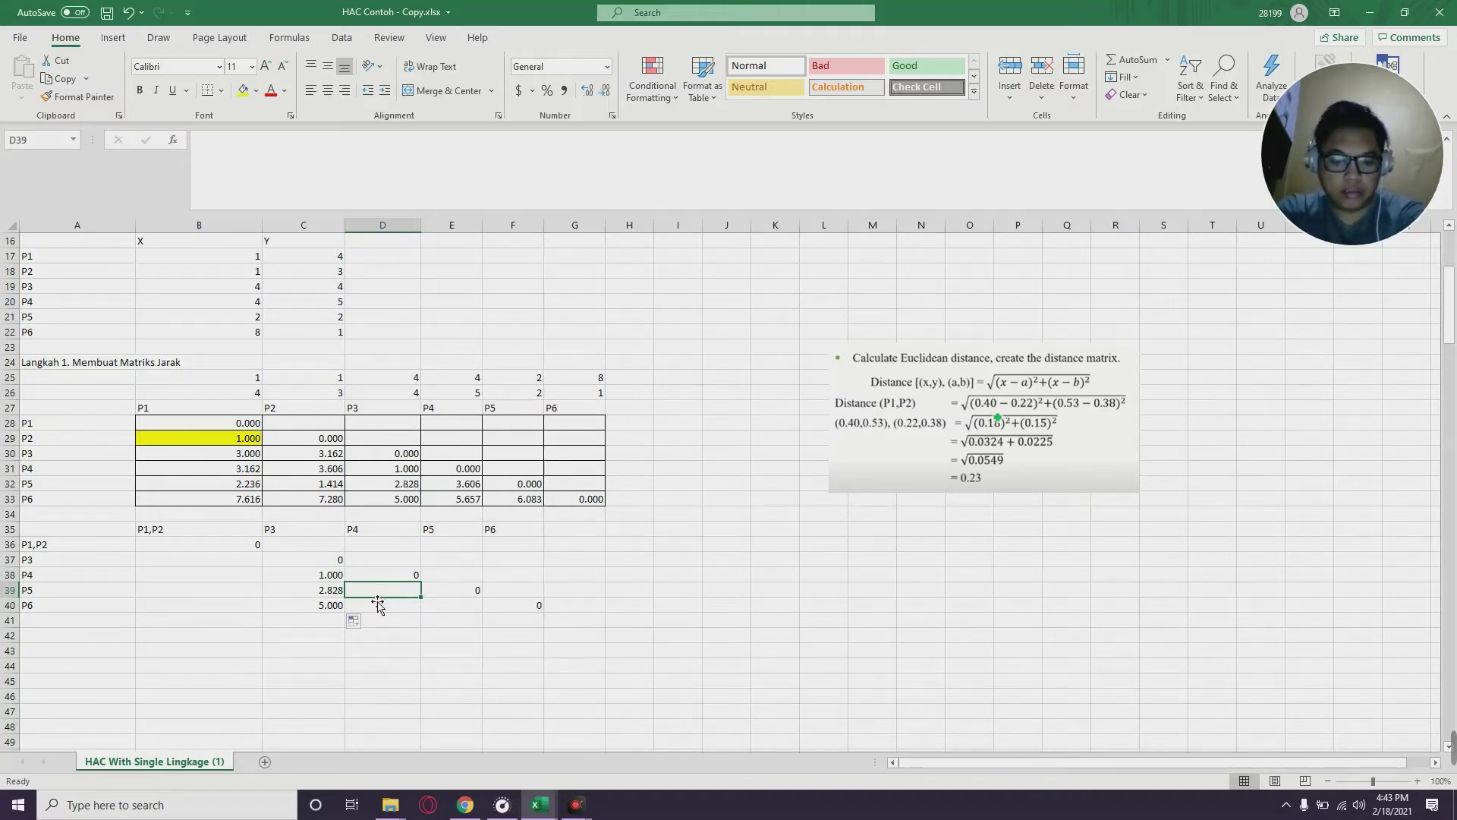
pyautogui.write('=')
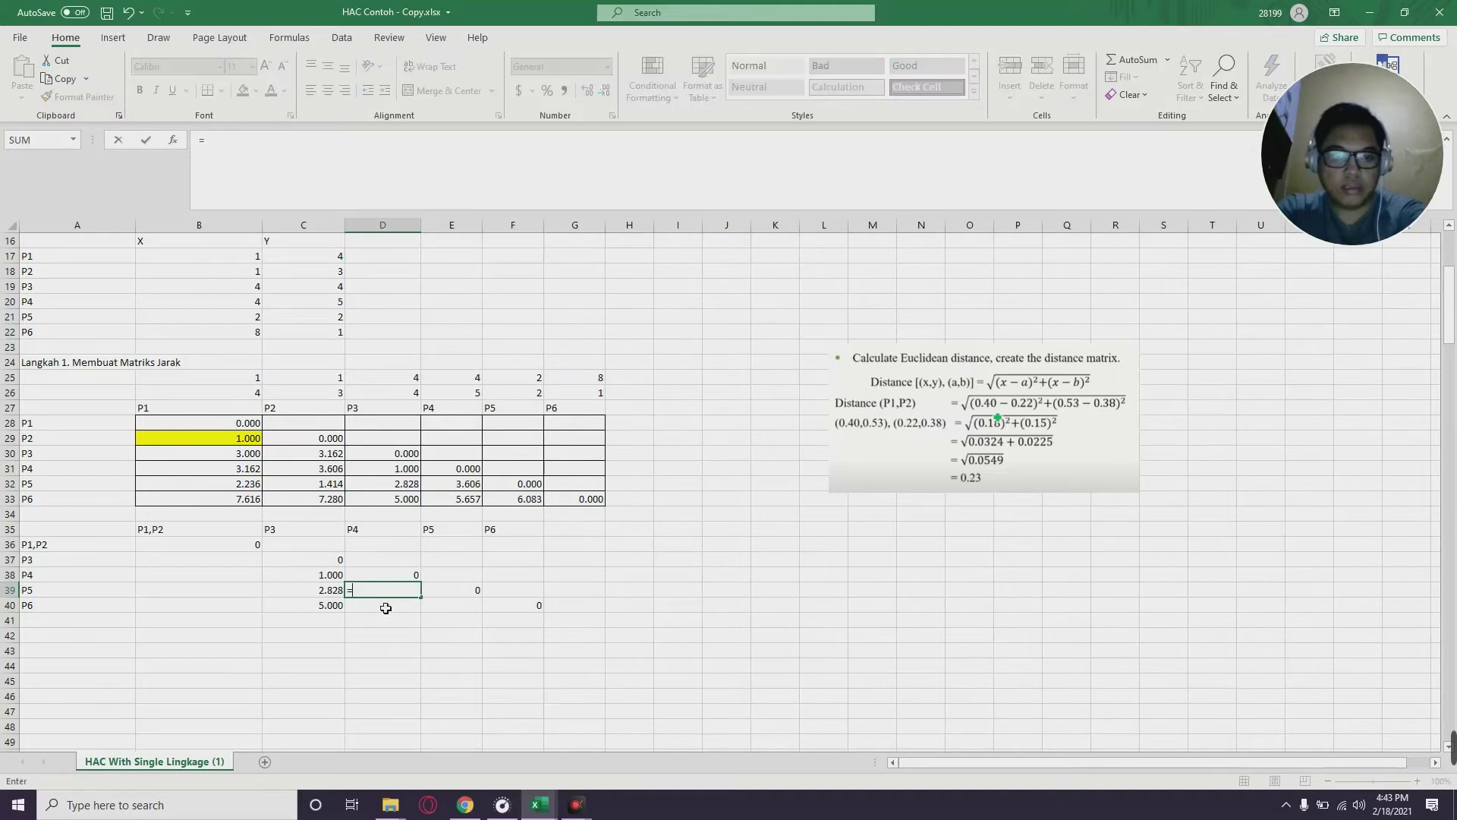
pyautogui.click(464, 484)
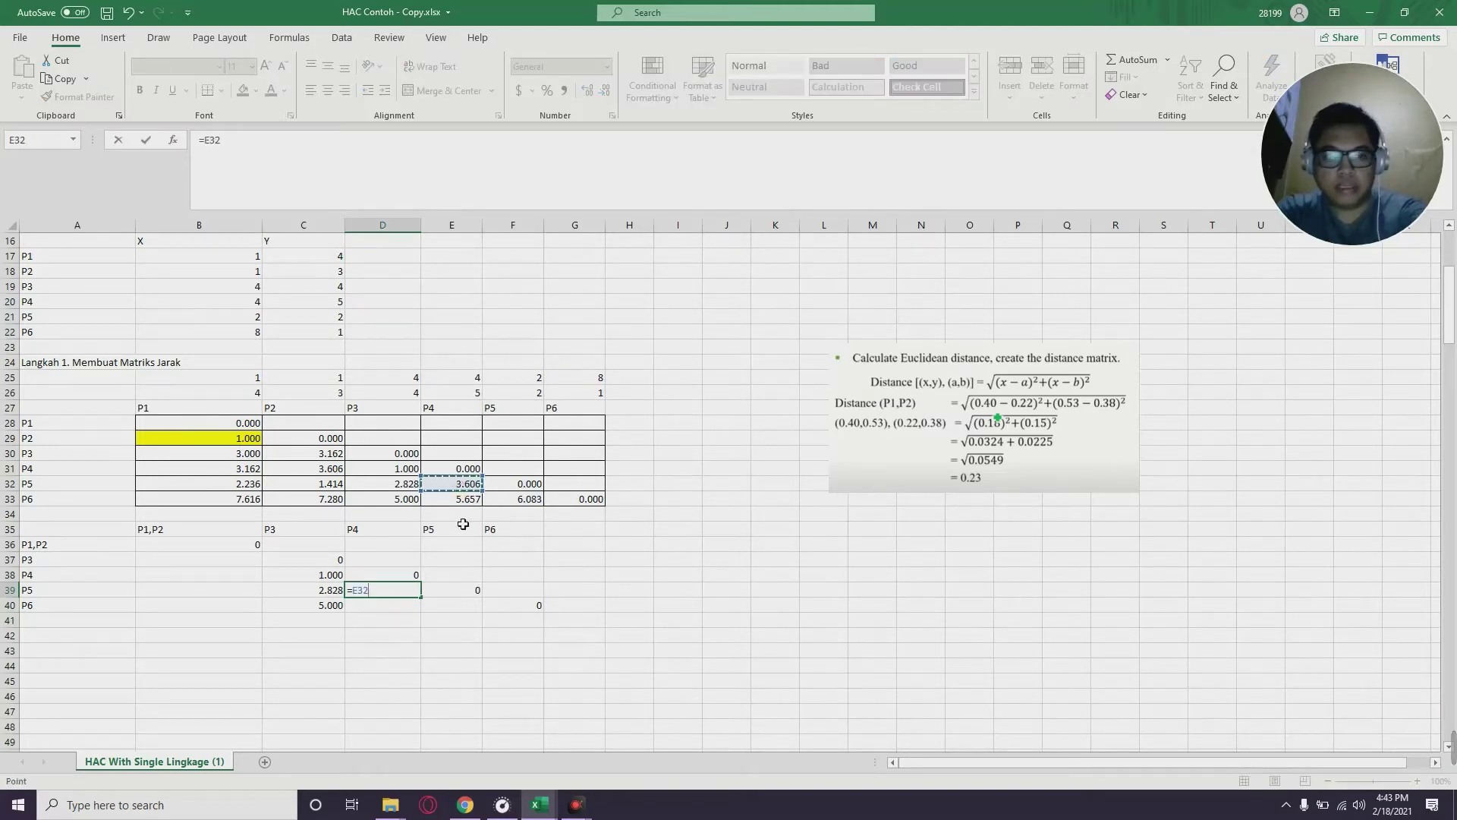
pyautogui.press('Return')
pyautogui.click(398, 591)
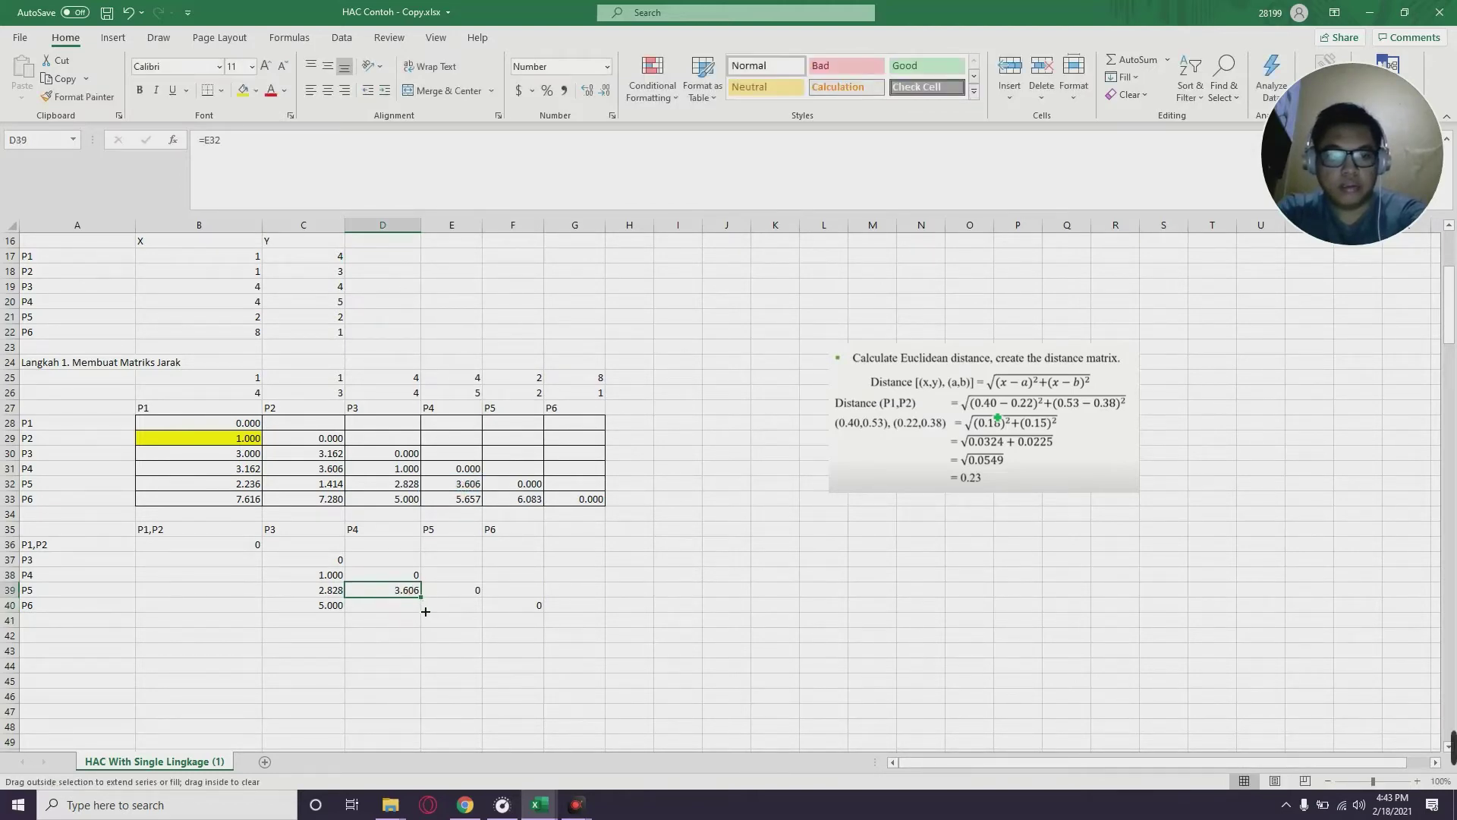
pyautogui.moveTo(425, 611); pyautogui.dragTo(425, 619)
# Link E40 to the original P6–P5 distance in F33
pyautogui.click(427, 611)
pyautogui.write('=')
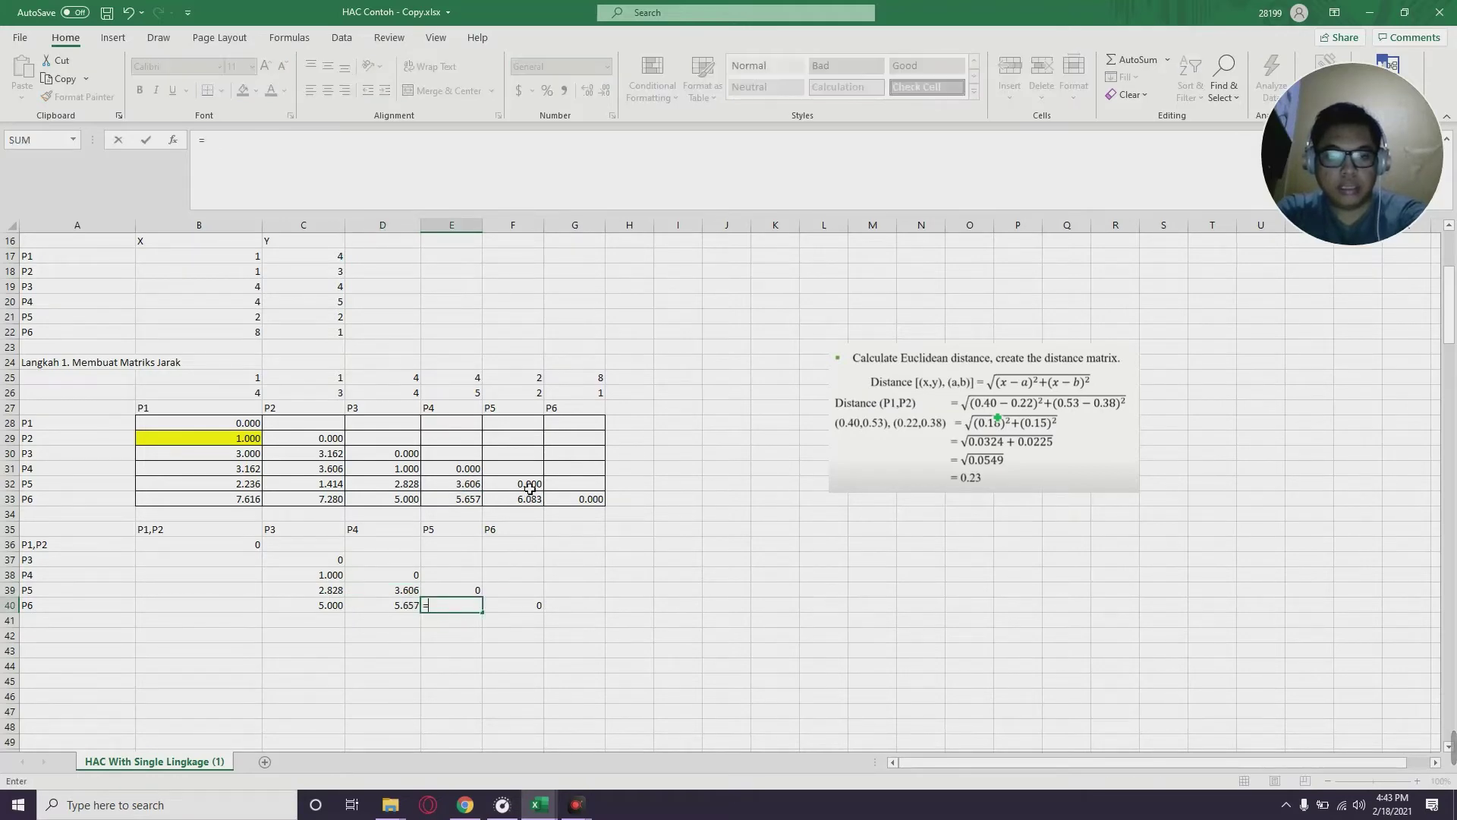
pyautogui.click(516, 502)
pyautogui.press('Return')
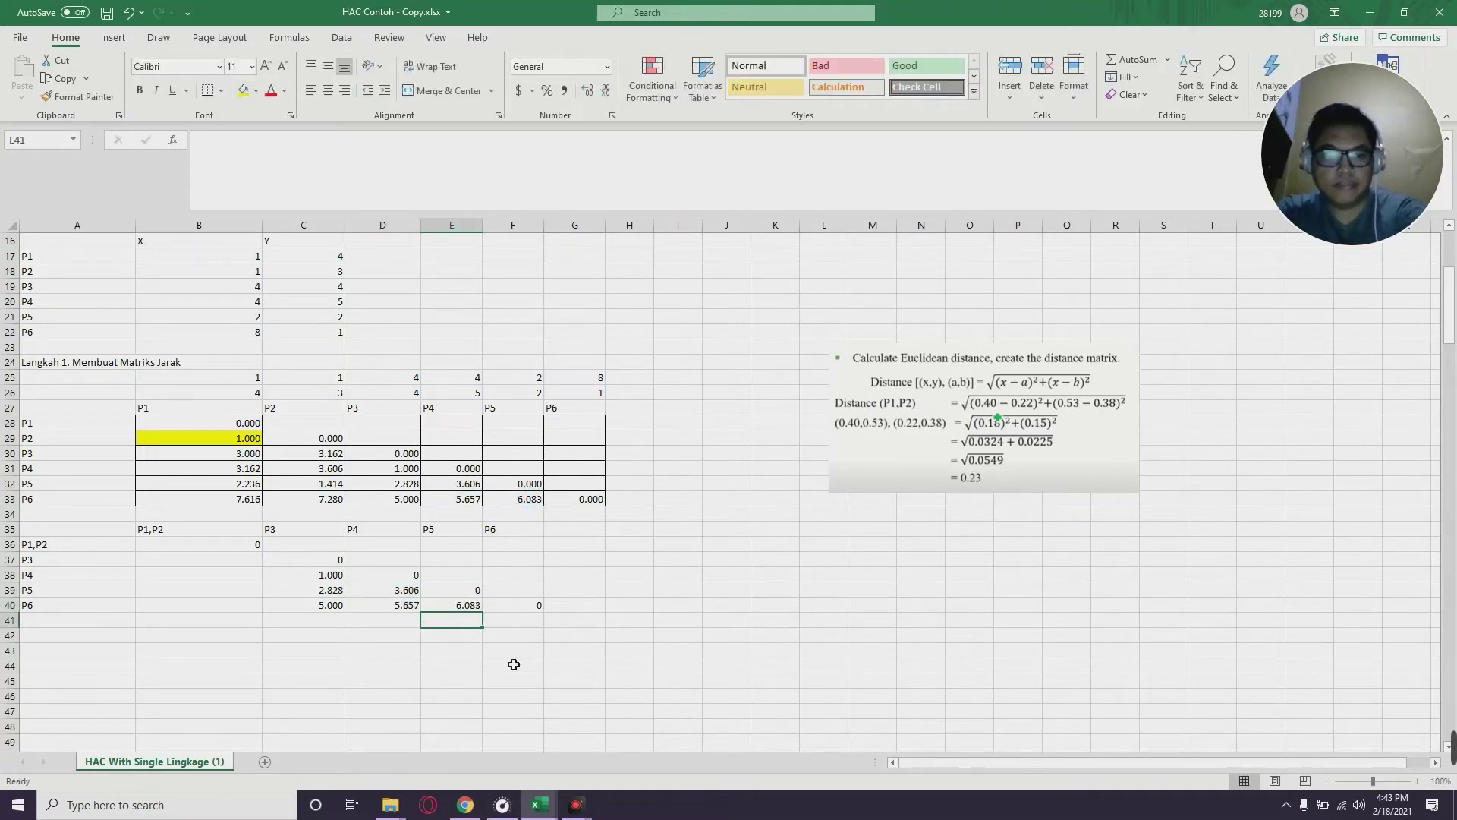
# Examine the P3 entry of the merged P1,P2 column and compare the original P3–P1 and P3–P2 distances in B30:C30
pyautogui.click(562, 664)
pyautogui.click(202, 568)
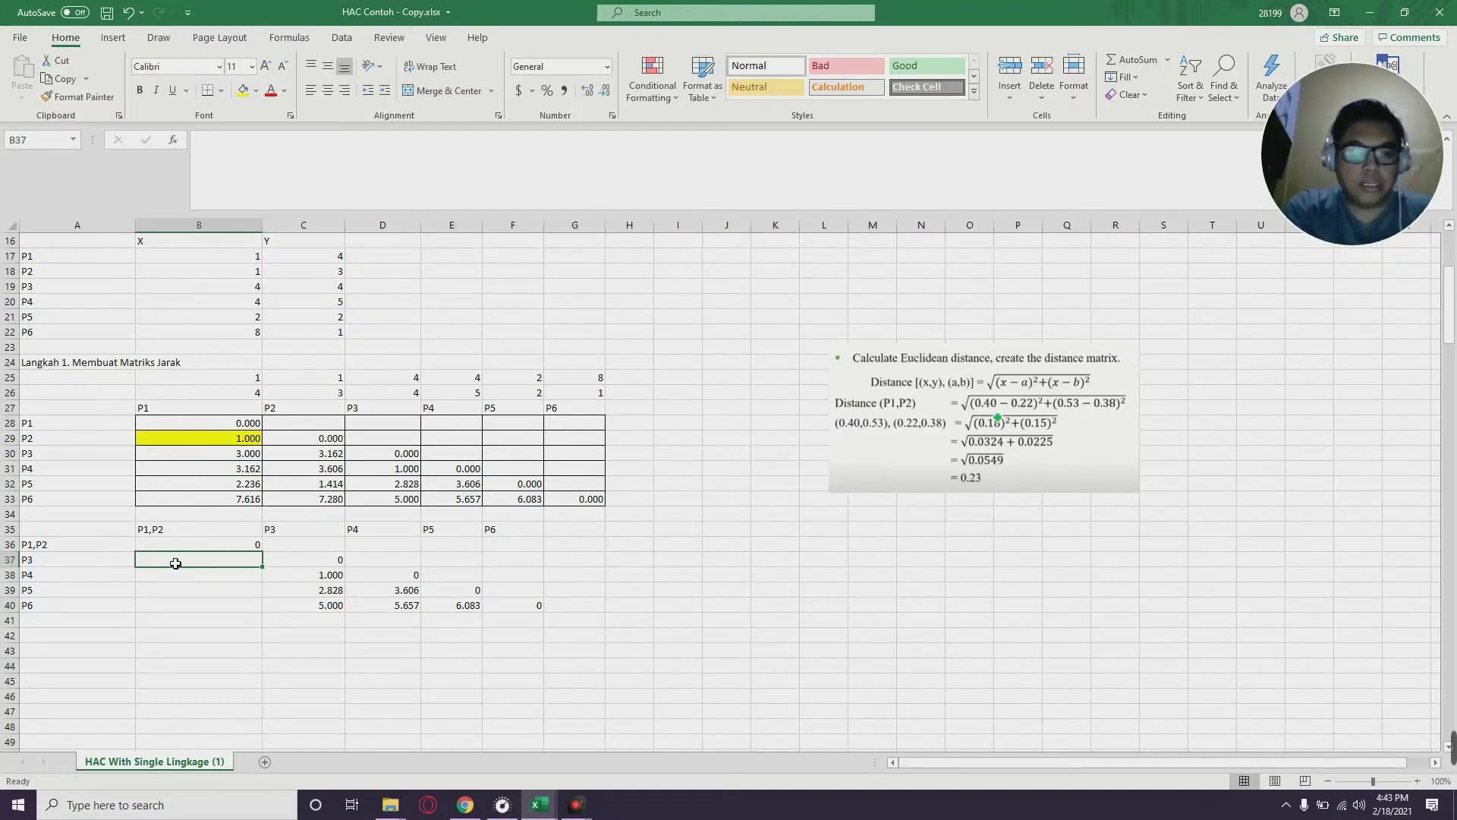
pyautogui.moveTo(175, 563); pyautogui.dragTo(210, 566)
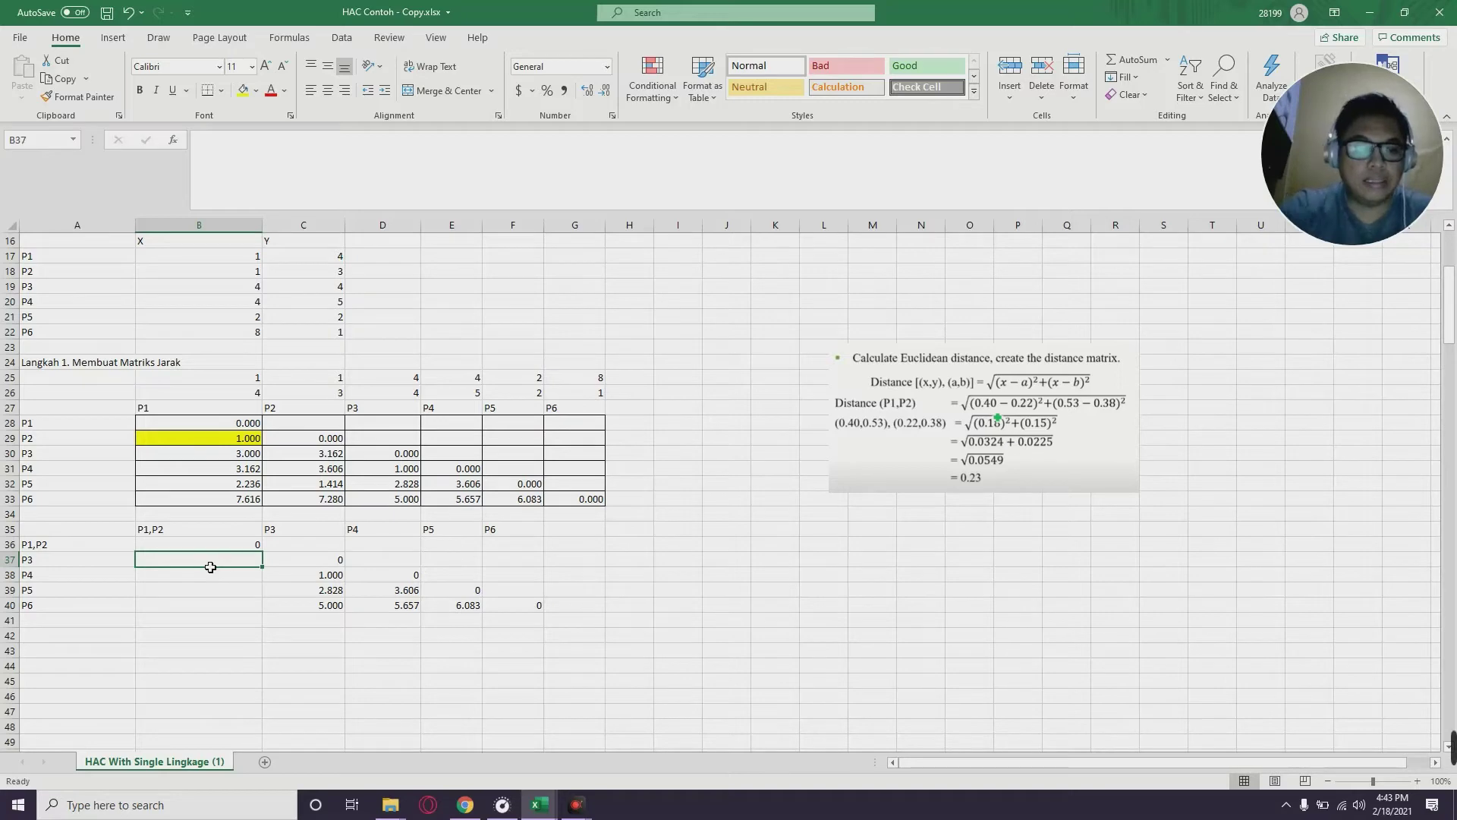
pyautogui.click(89, 573)
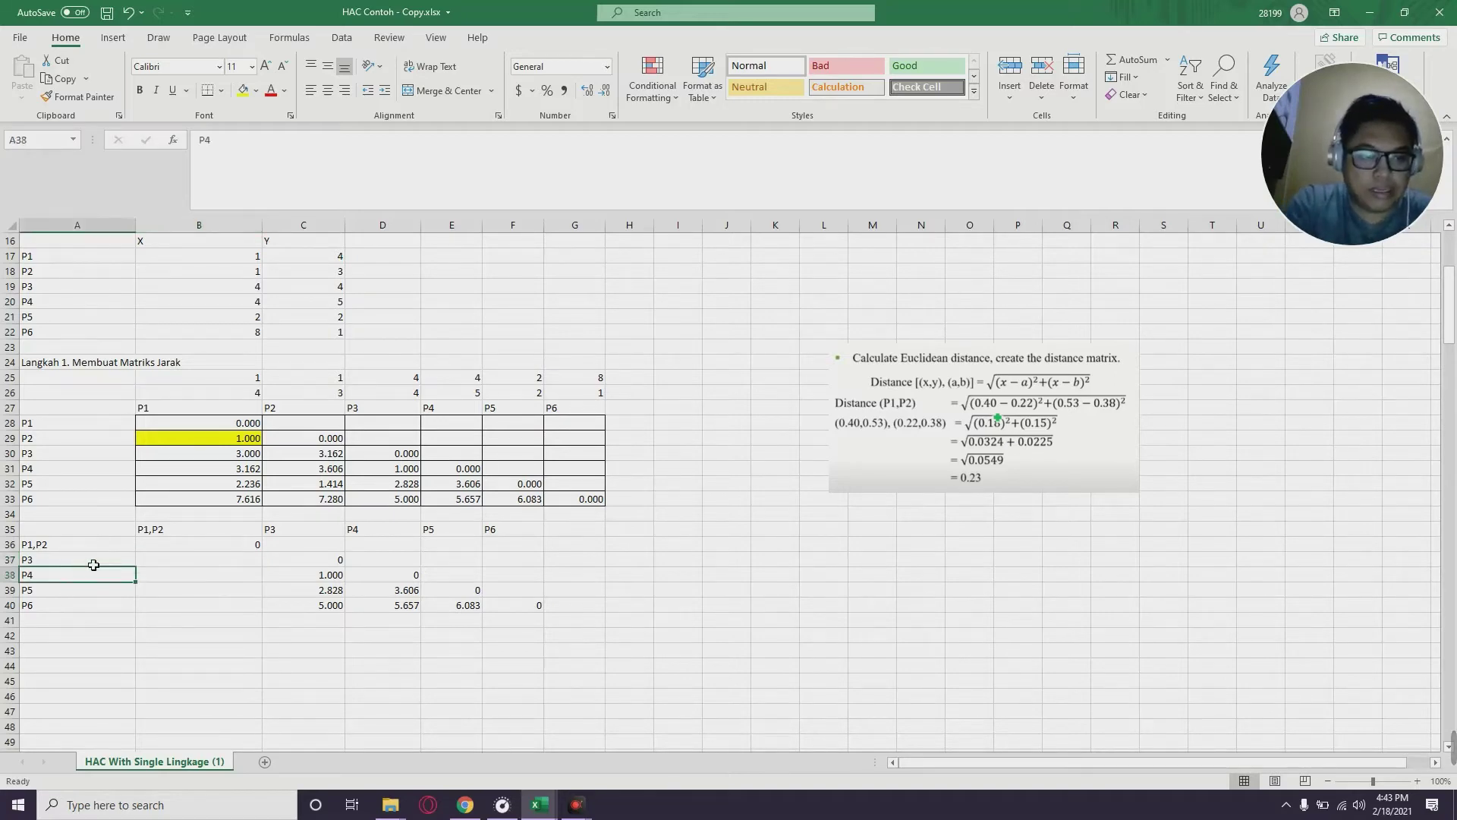
pyautogui.click(93, 563)
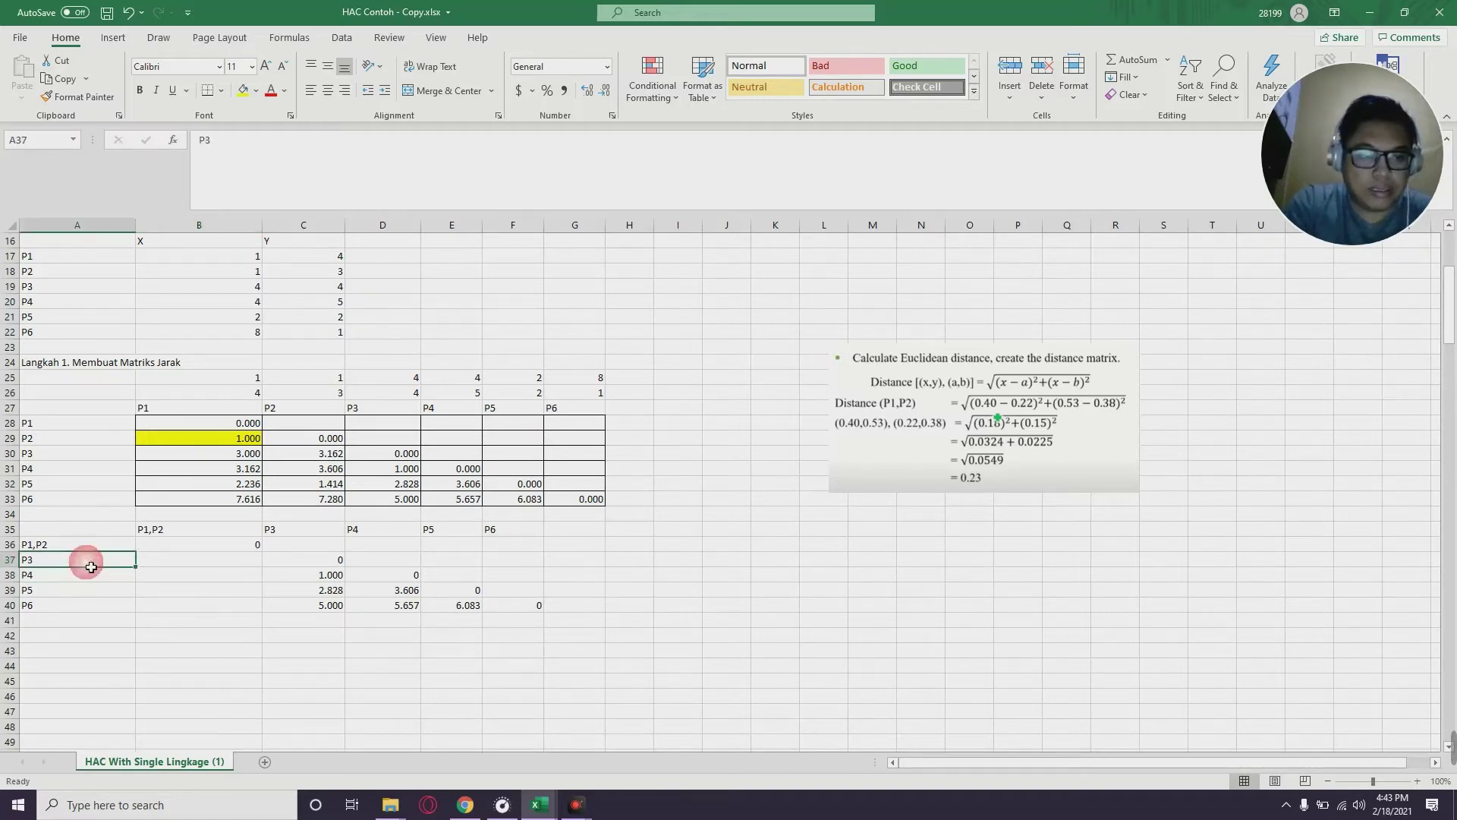
pyautogui.click(149, 529)
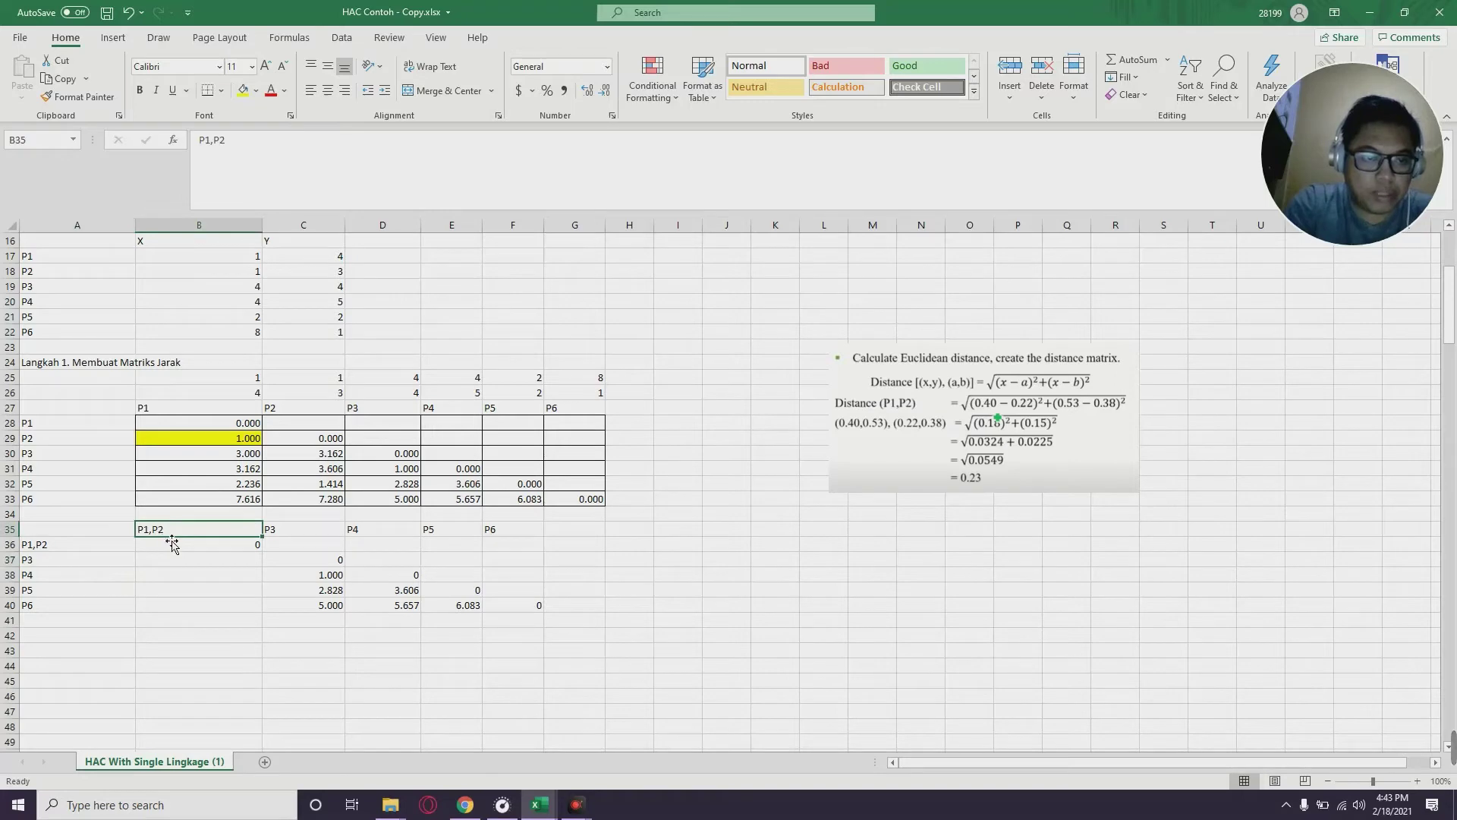
pyautogui.click(108, 565)
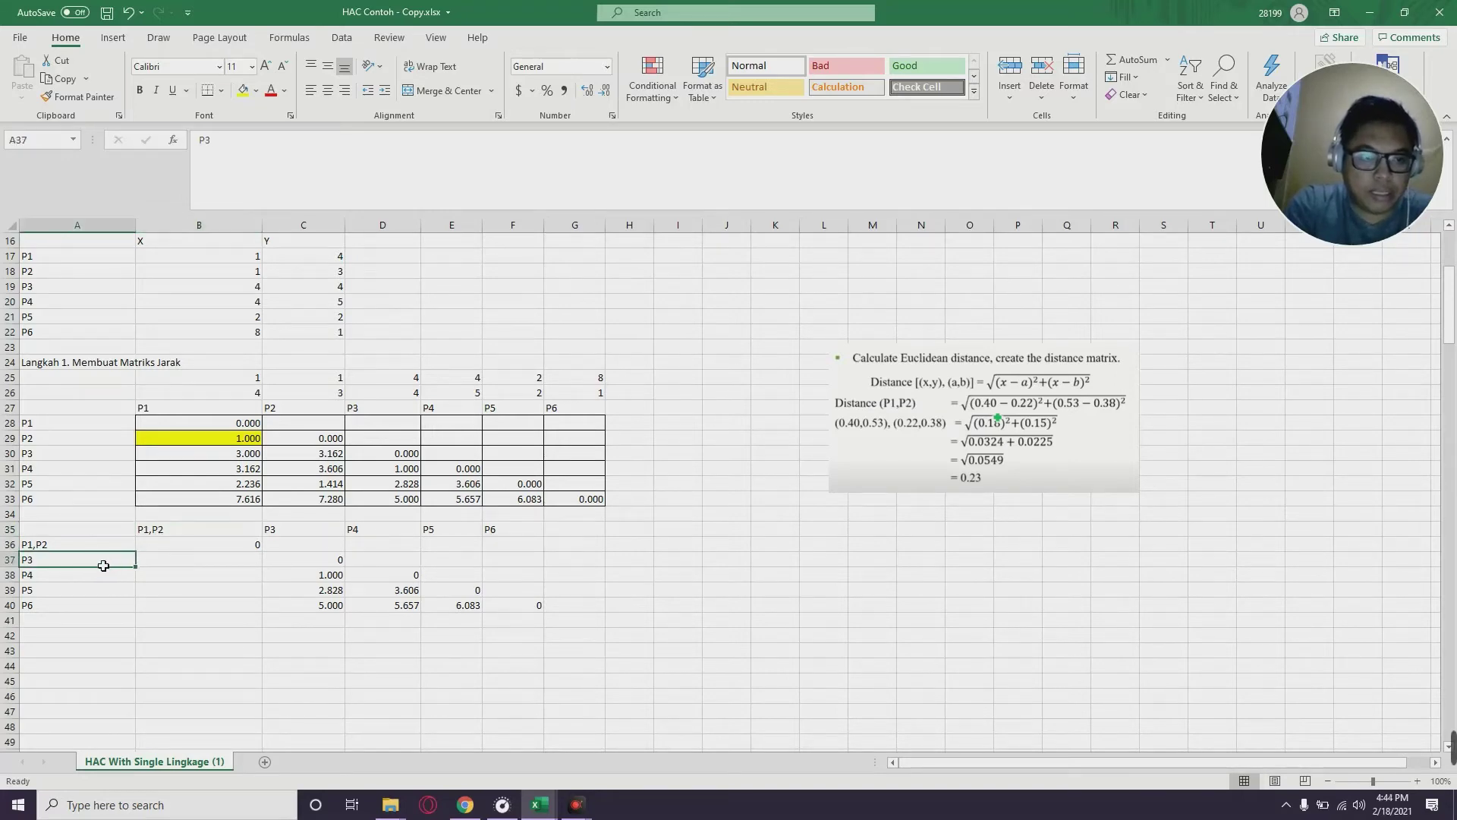
pyautogui.click(120, 455)
pyautogui.click(169, 453)
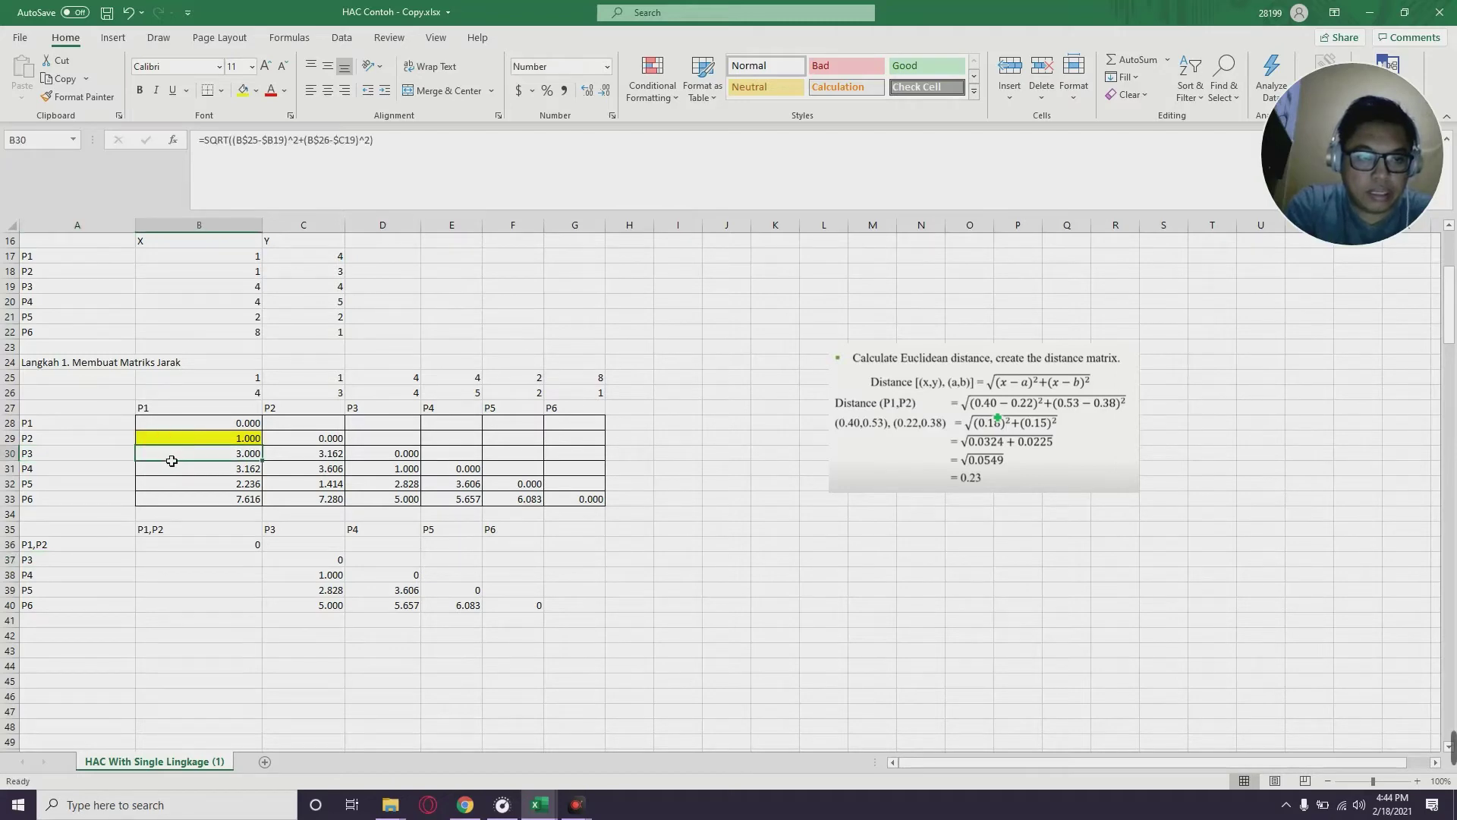
pyautogui.click(171, 408)
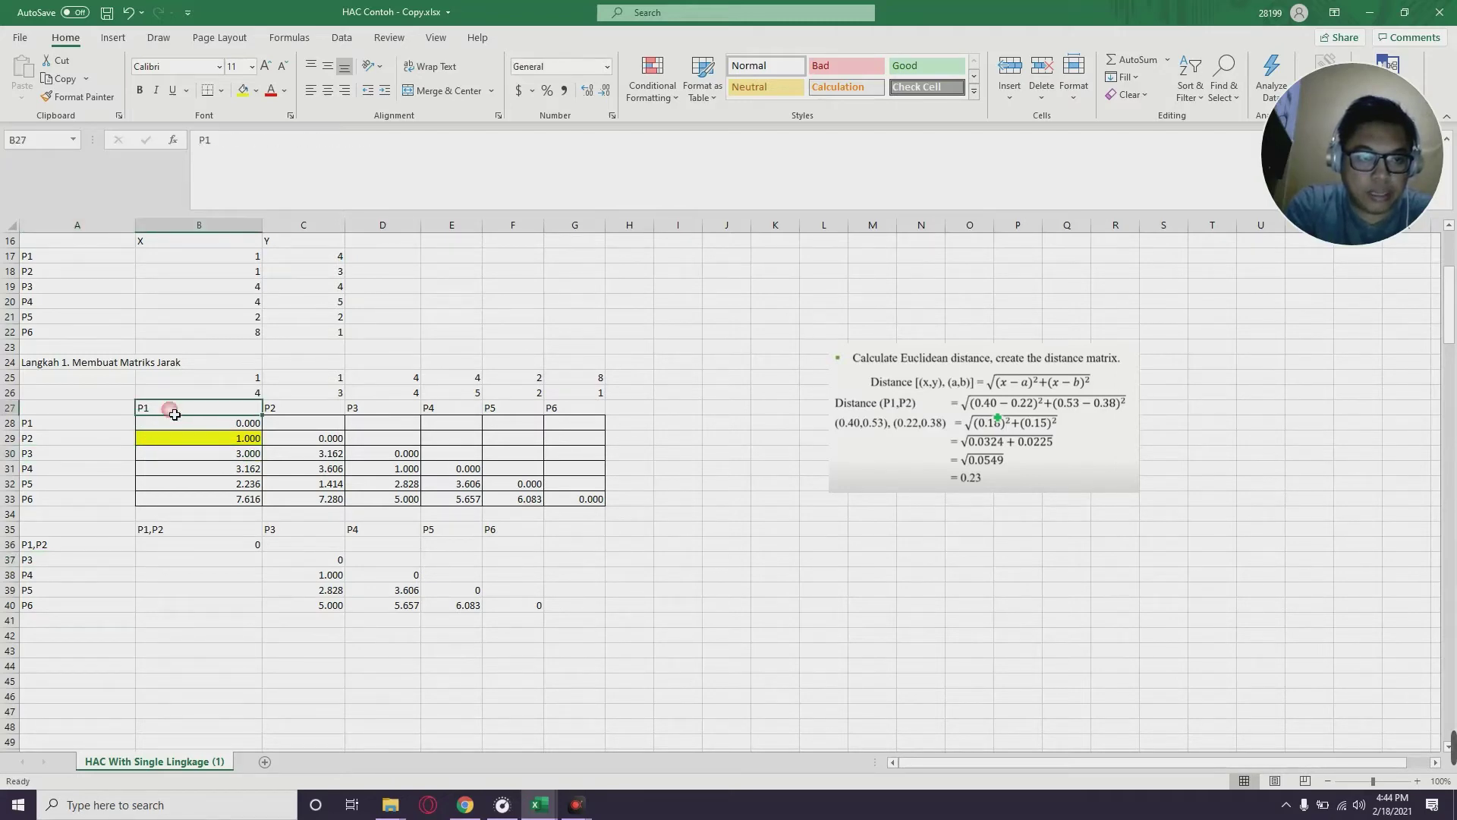
pyautogui.click(59, 464)
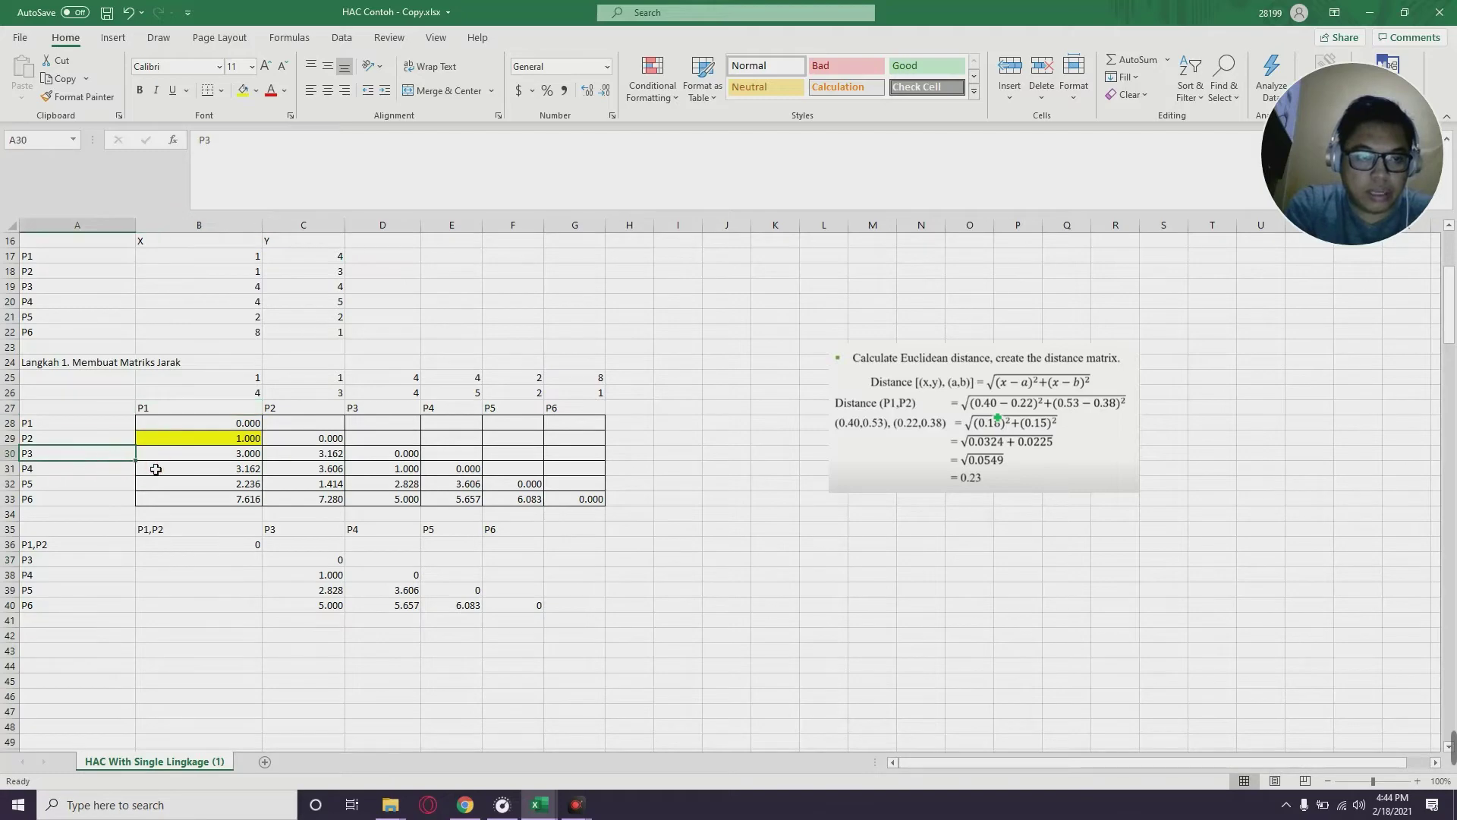
pyautogui.click(287, 412)
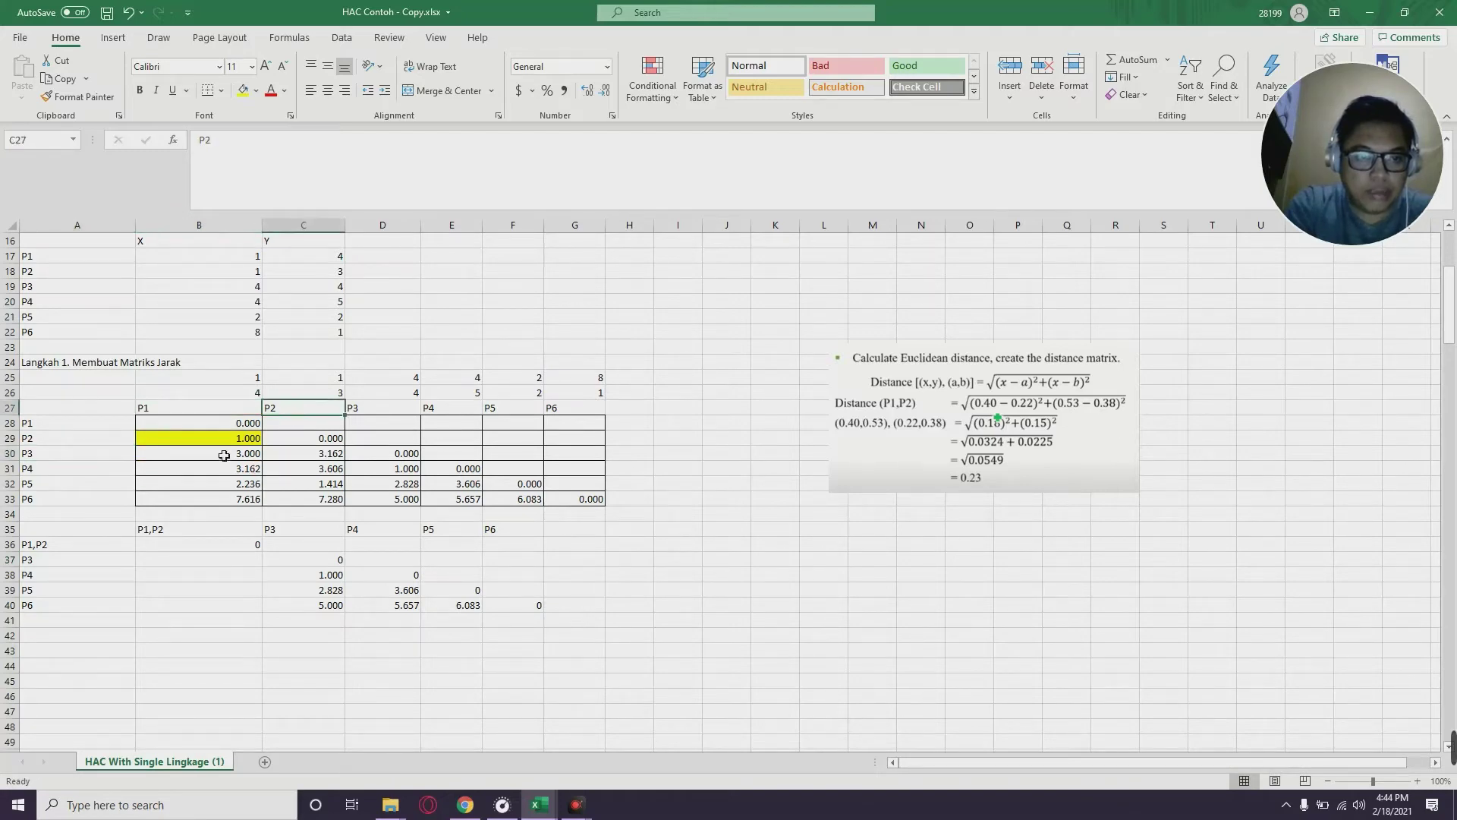
pyautogui.moveTo(224, 455); pyautogui.dragTo(288, 457)
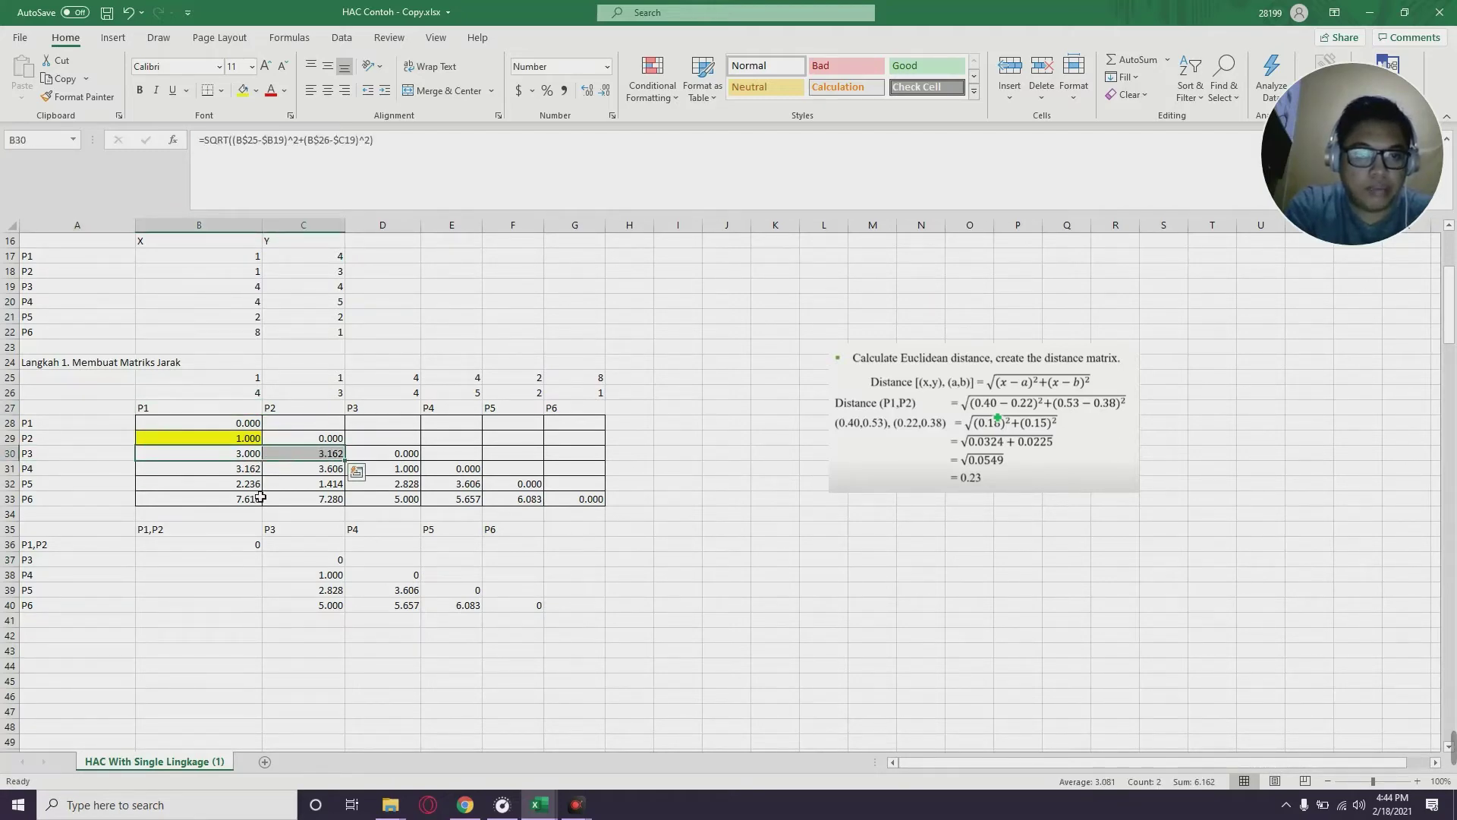
# Enter =MIN(B30:C30) in B37 for the distance between P1,P2 and P3, and fill the formula down to B40
pyautogui.click(239, 566)
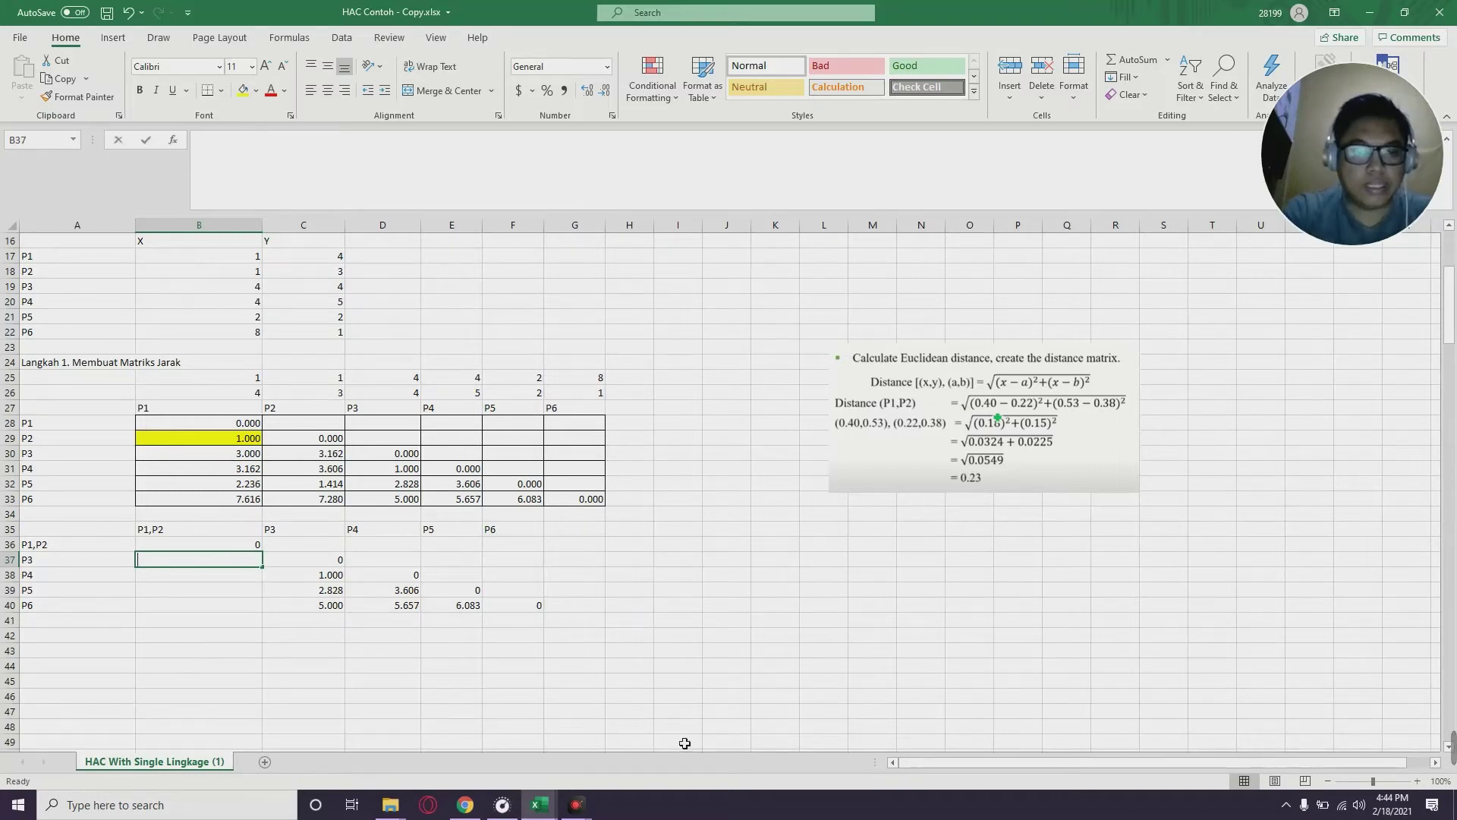
pyautogui.write('=MIN(')
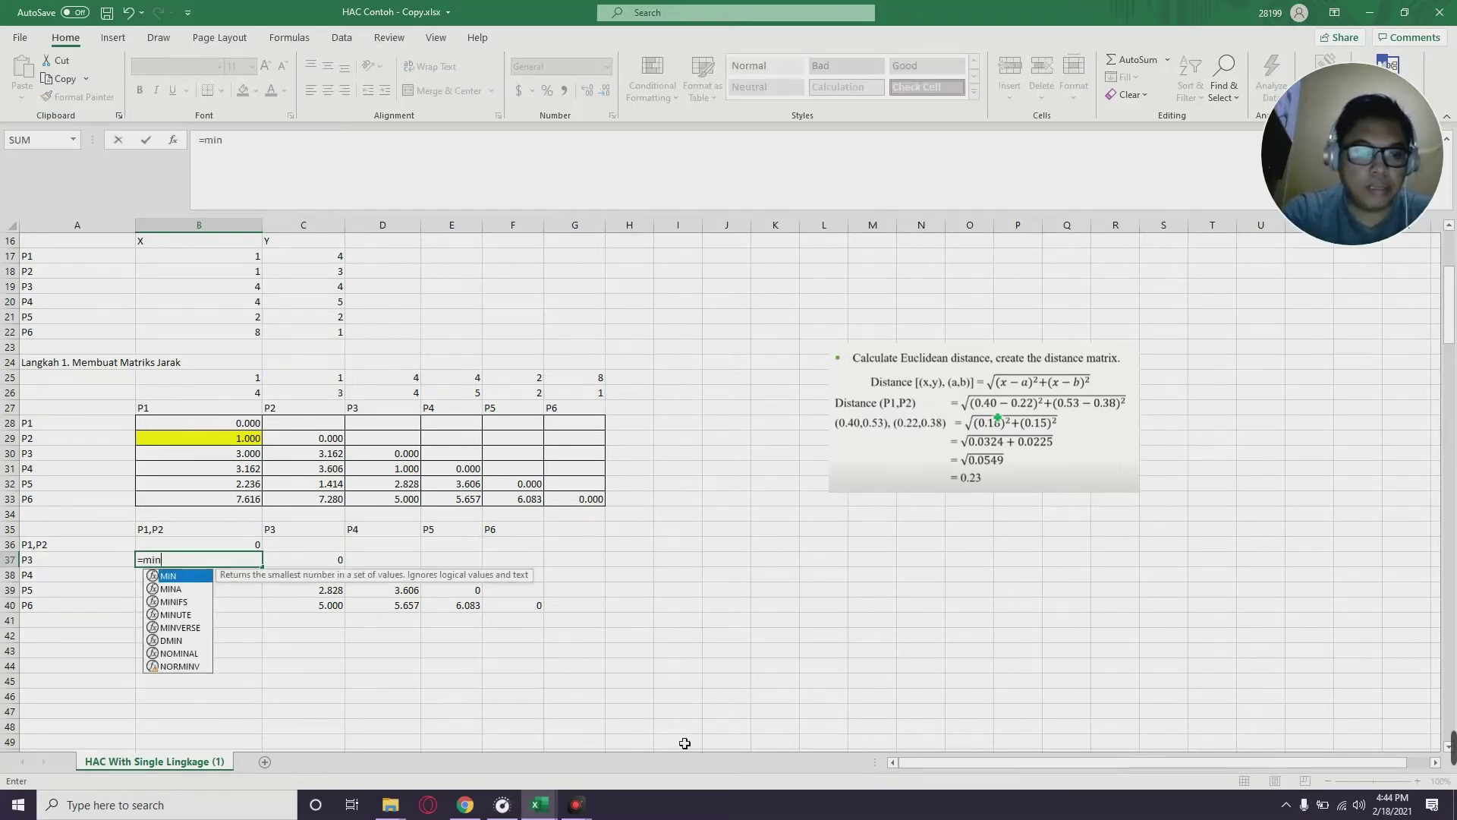
pyautogui.click(253, 458)
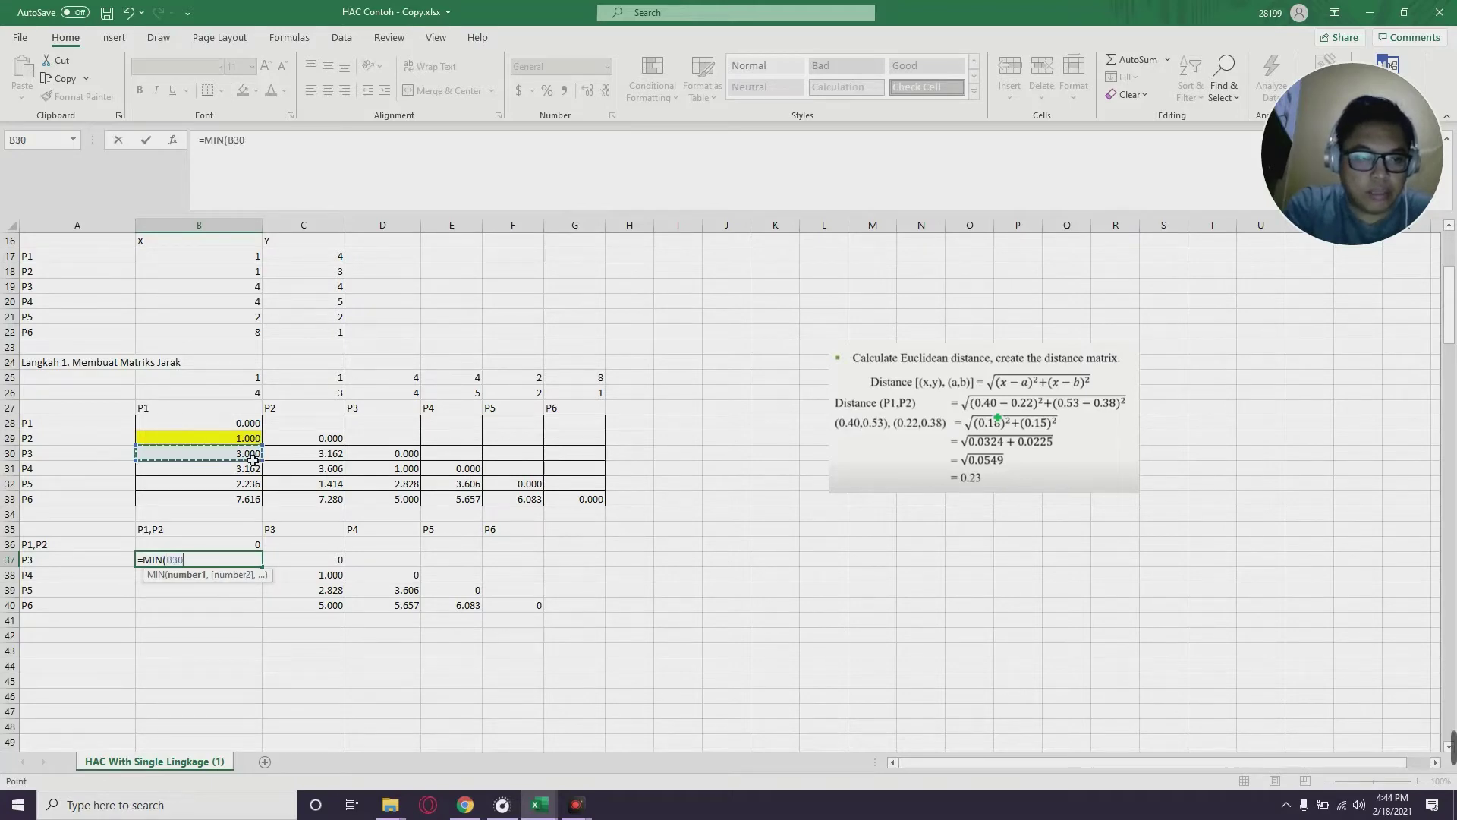
pyautogui.moveTo(253, 458); pyautogui.dragTo(286, 456)
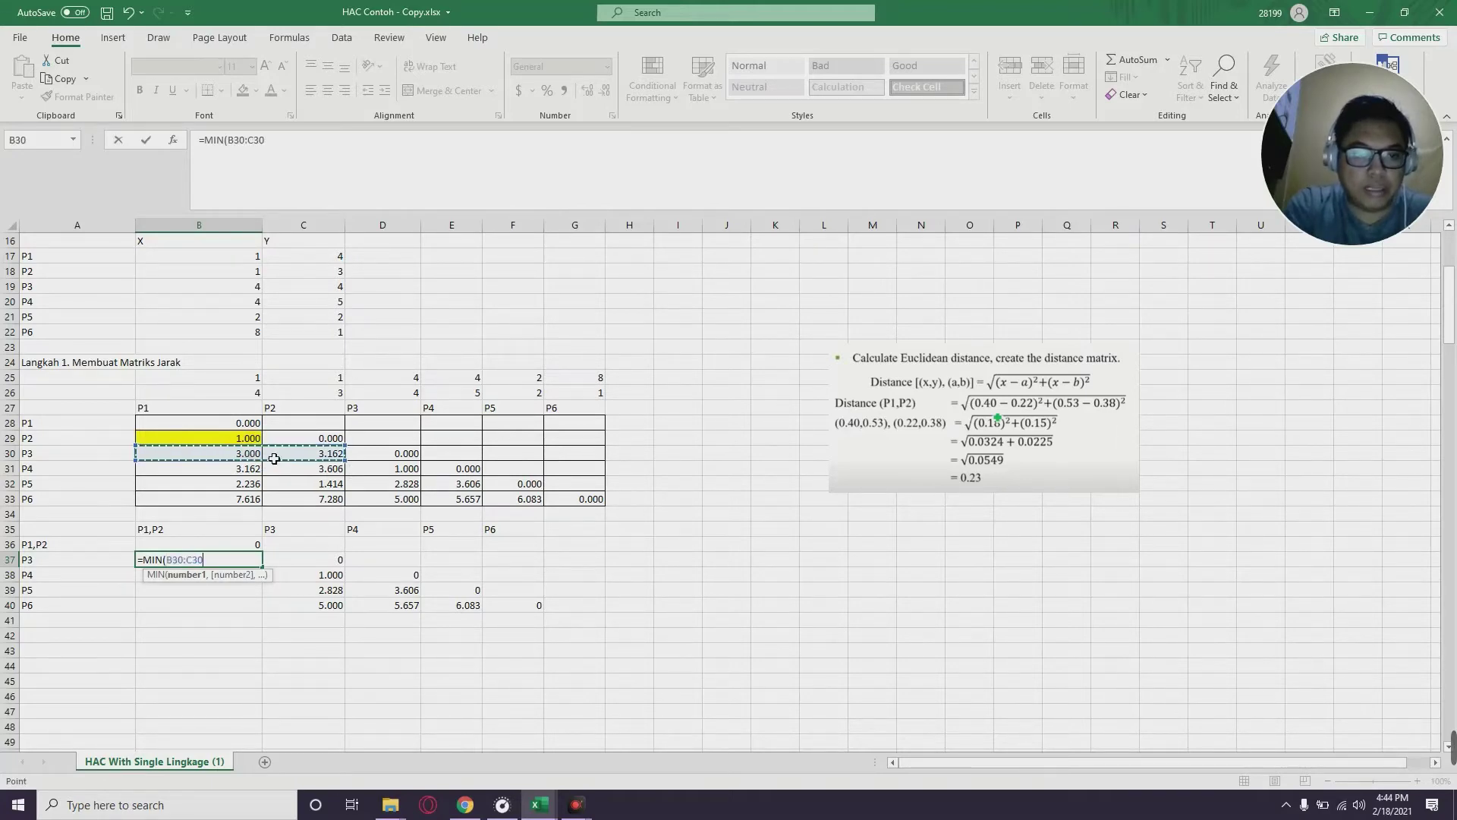
pyautogui.press('Return')
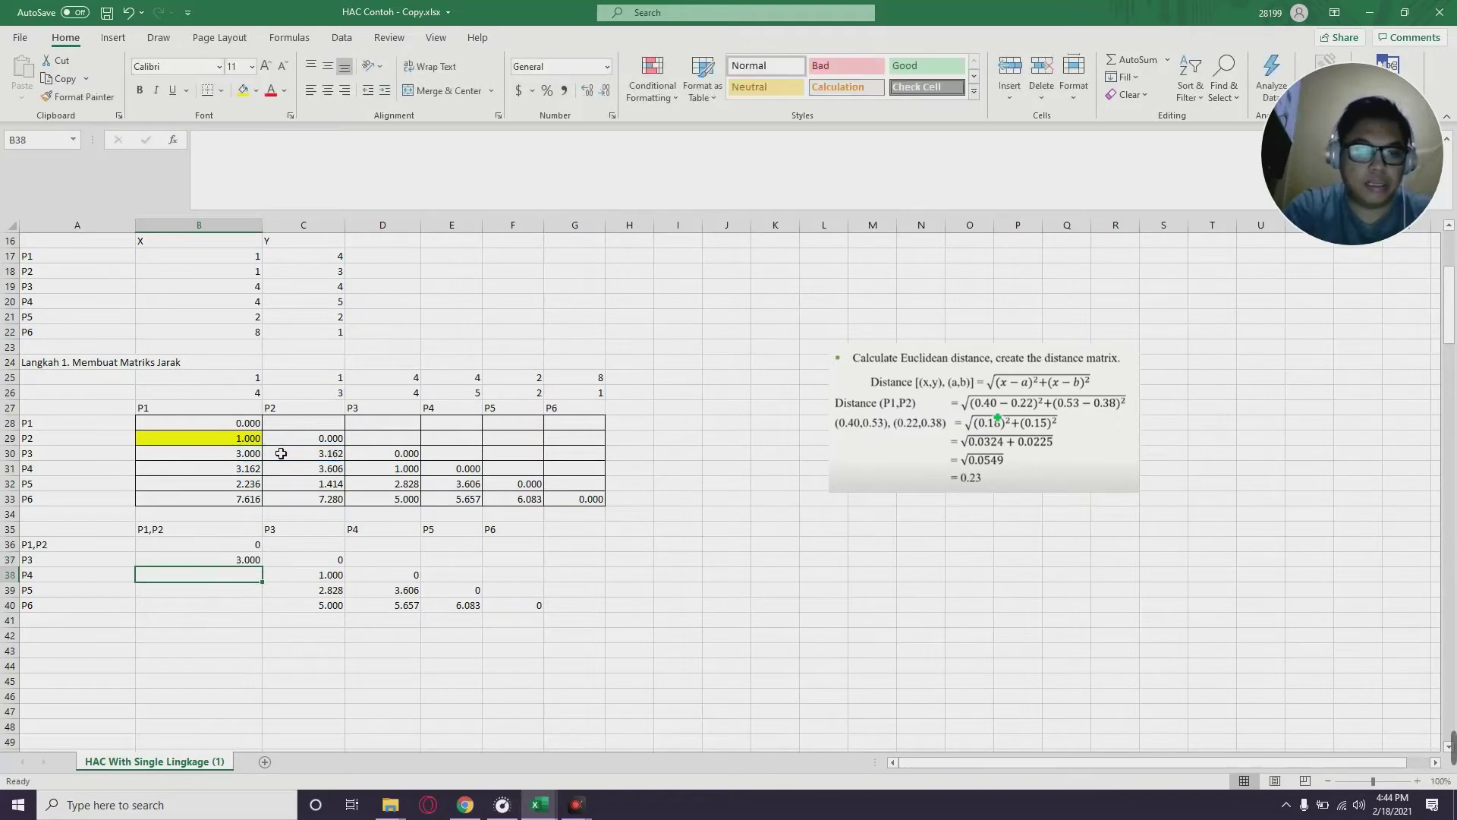
pyautogui.click(253, 563)
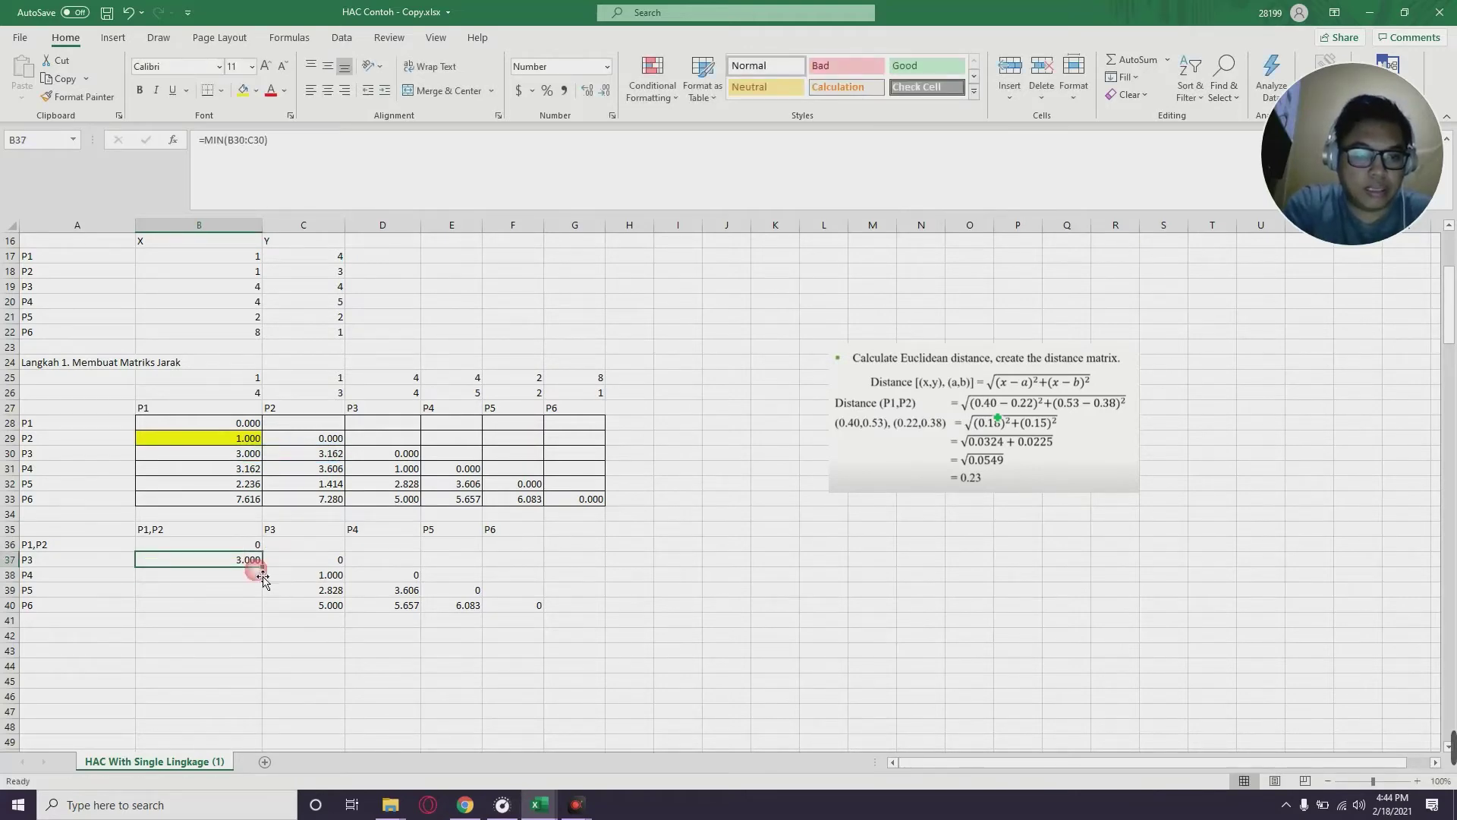
pyautogui.moveTo(262, 567); pyautogui.dragTo(263, 621)
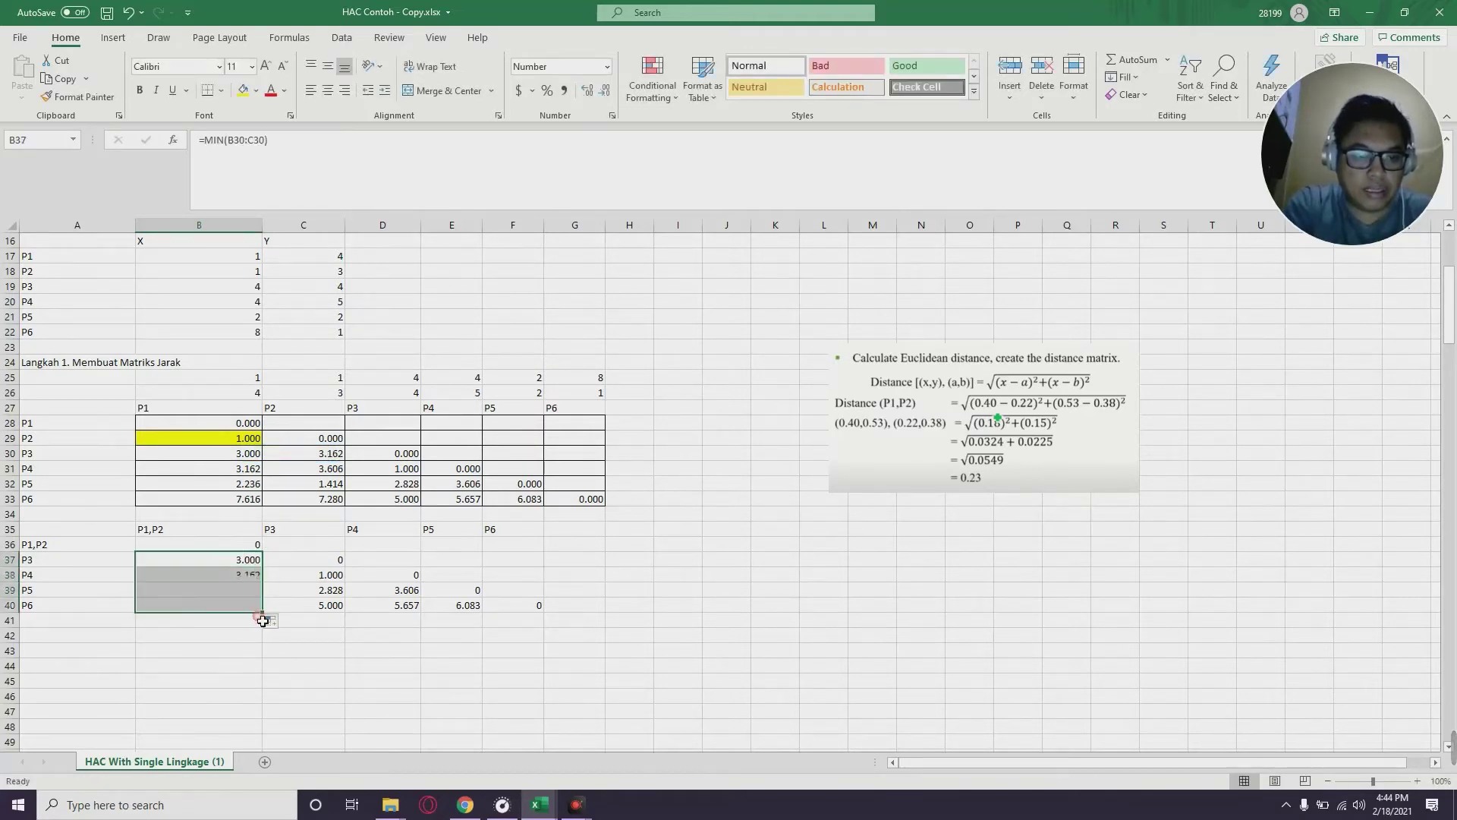
pyautogui.click(375, 681)
pyautogui.click(239, 651)
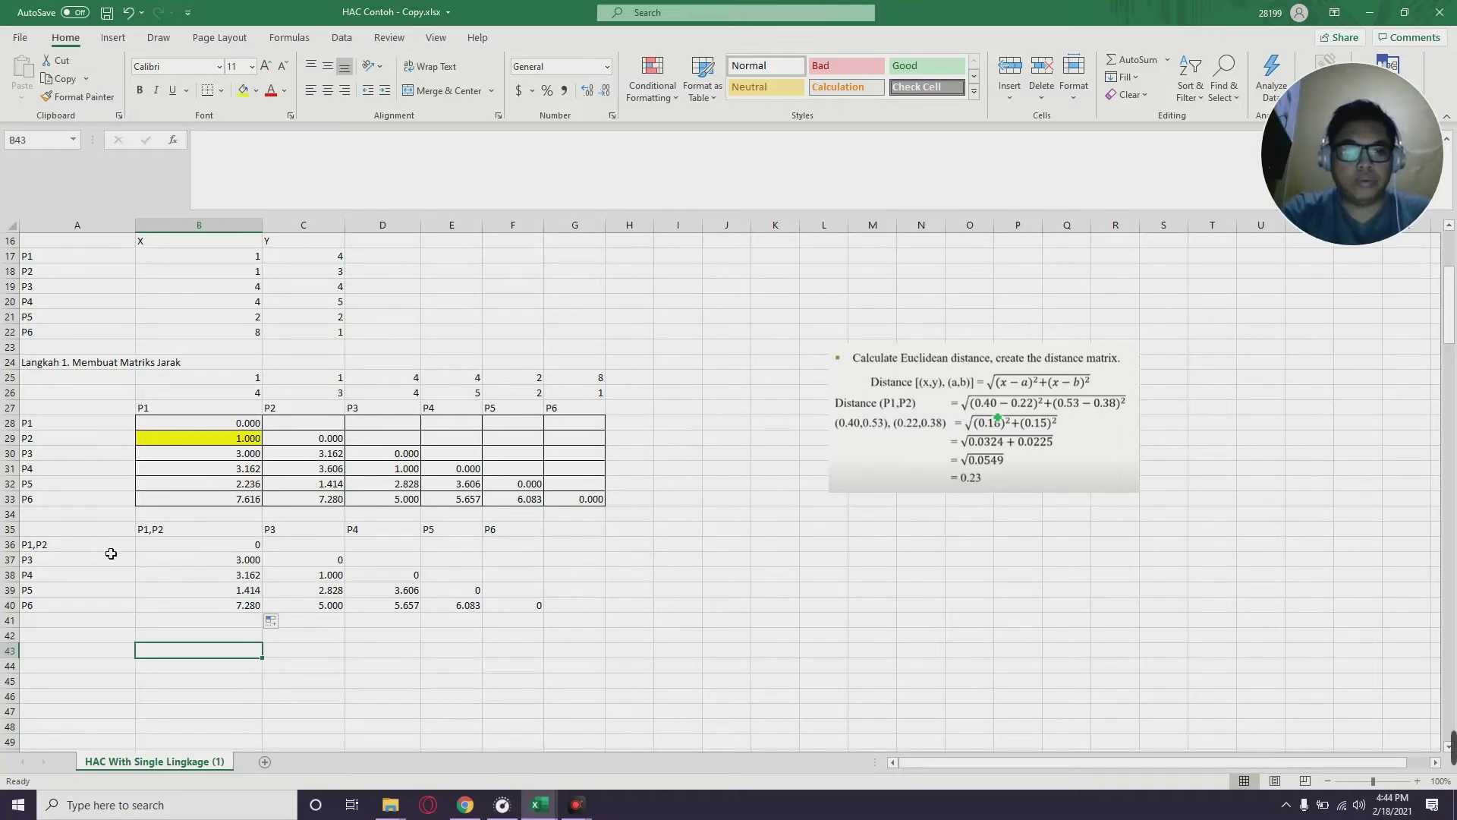
# Draw a rectangle about 0.55" high and 0.6" wide around J40, beside the reduced matrix, and label it P1
pyautogui.click(57, 551)
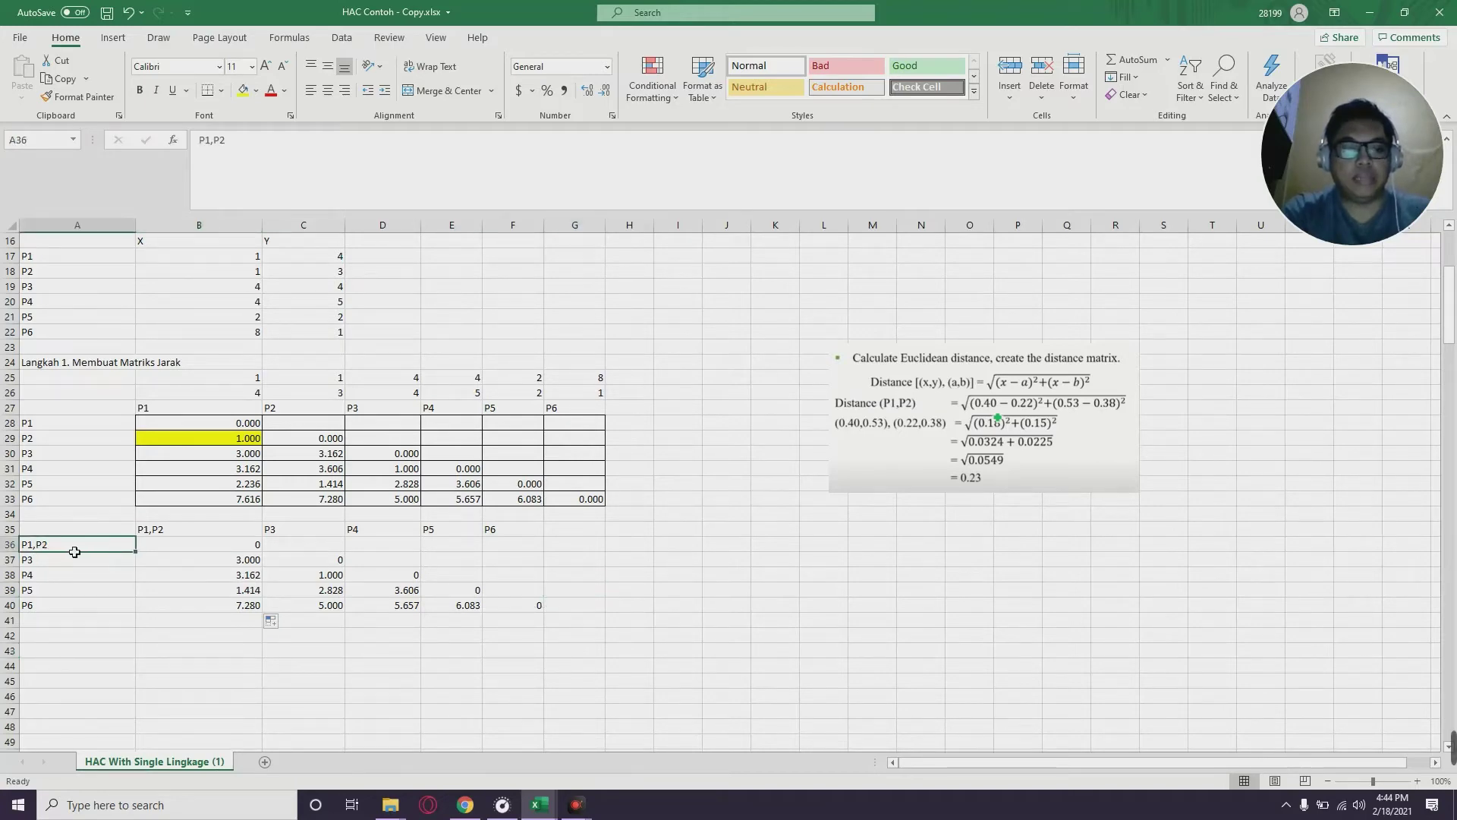
pyautogui.click(713, 605)
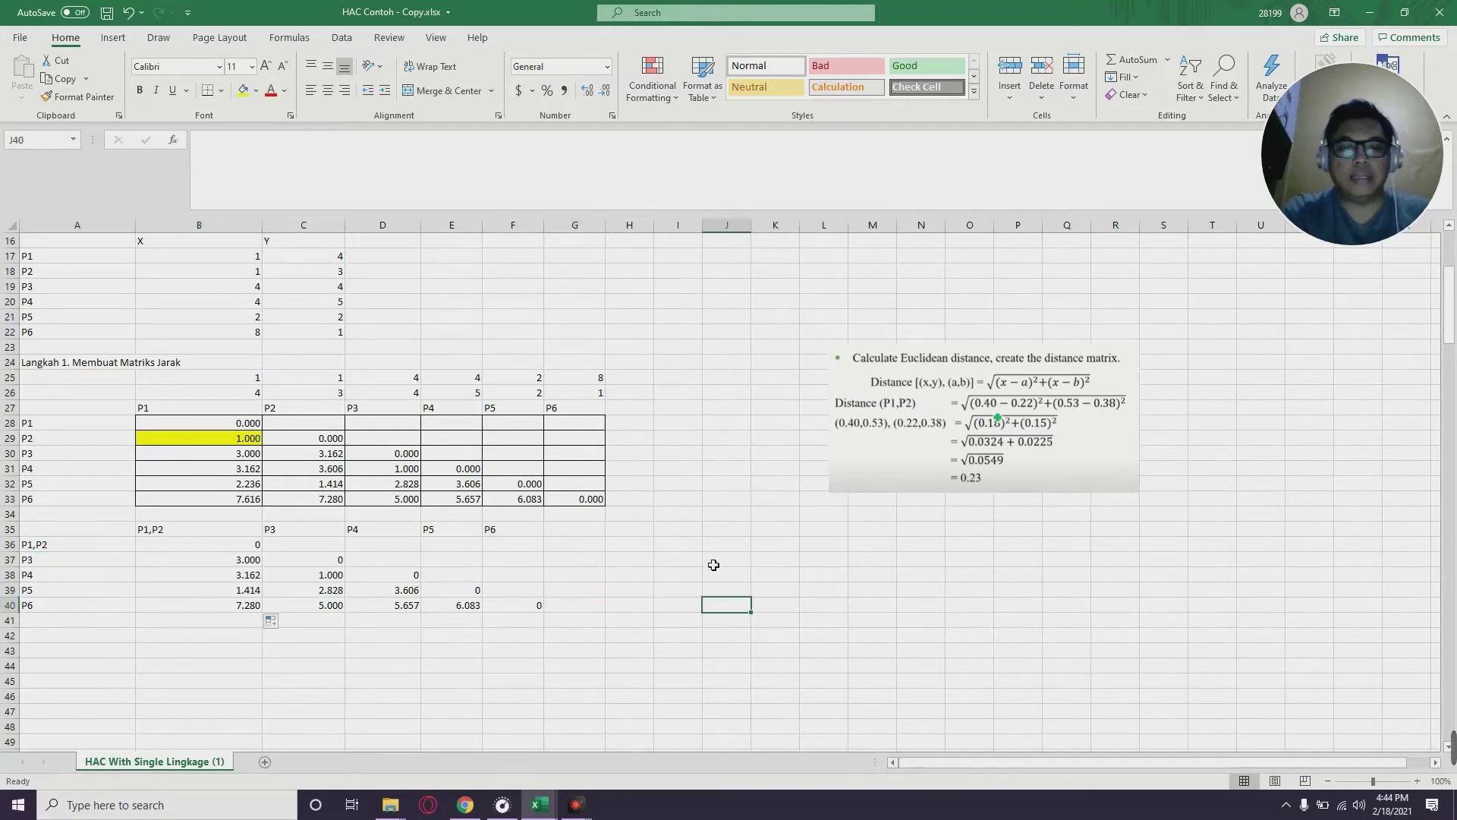
pyautogui.click(113, 38)
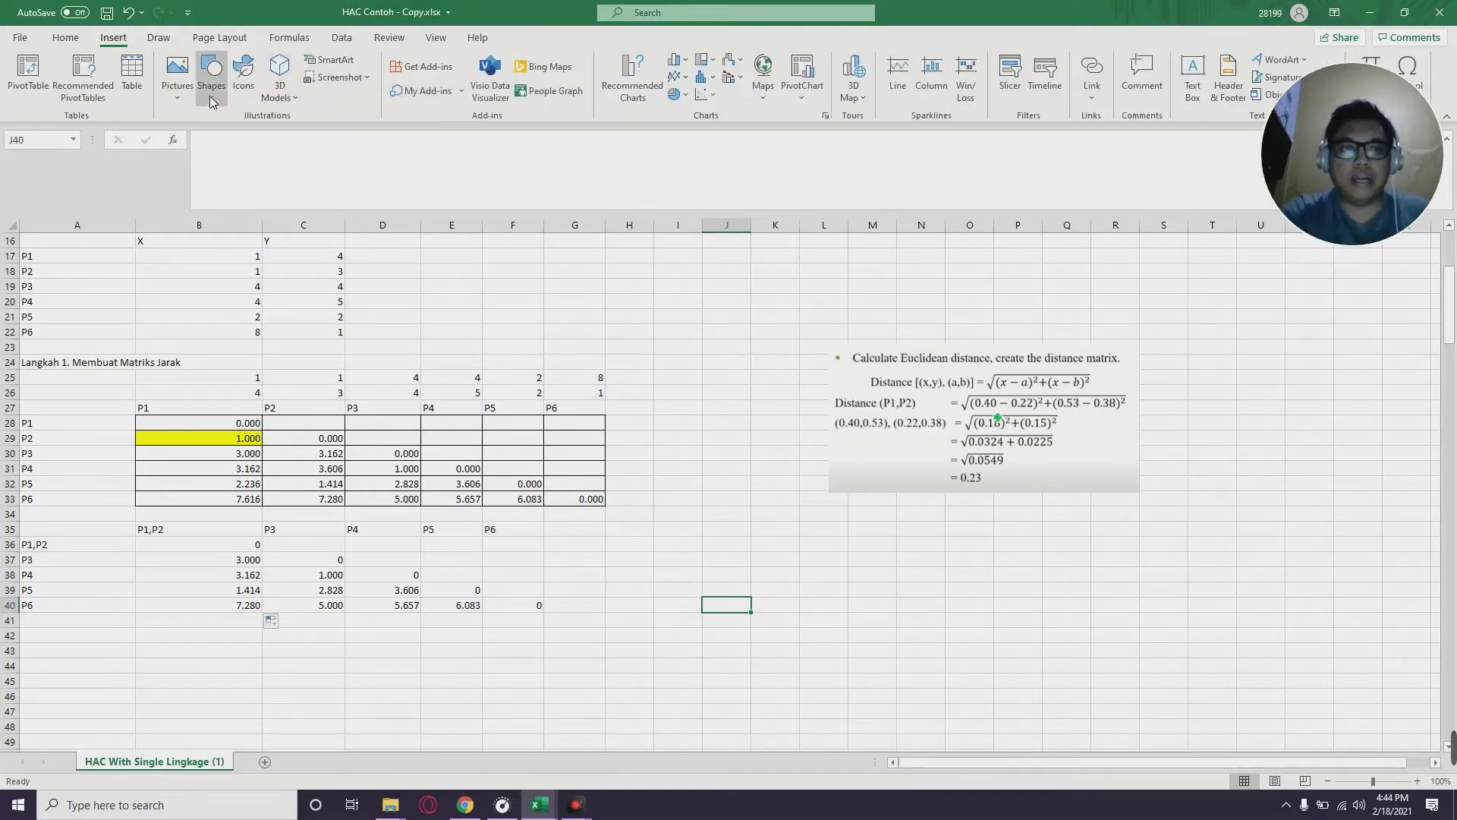
pyautogui.click(211, 98)
pyautogui.click(250, 148)
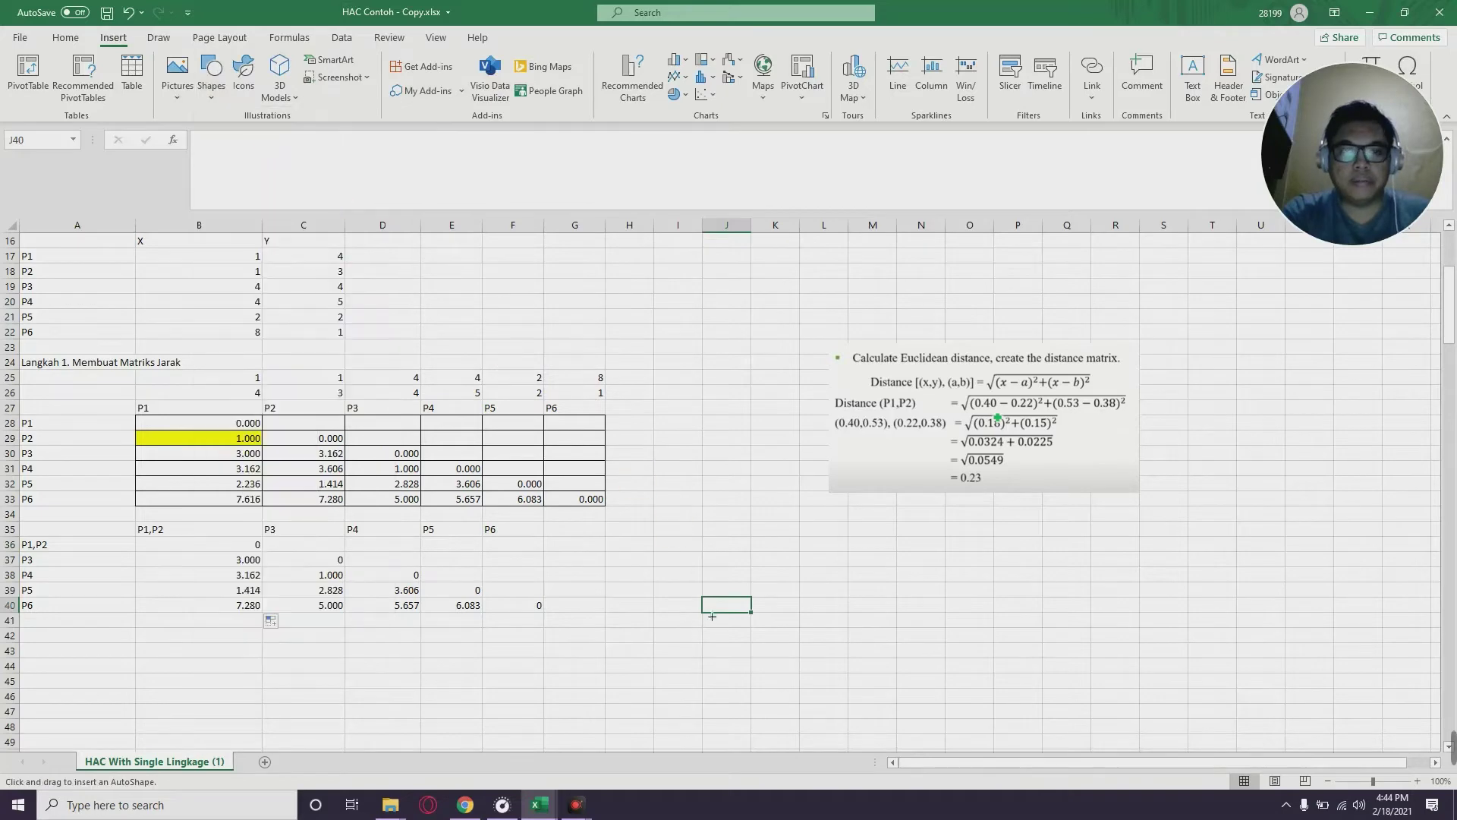
pyautogui.moveTo(688, 603); pyautogui.dragTo(733, 646)
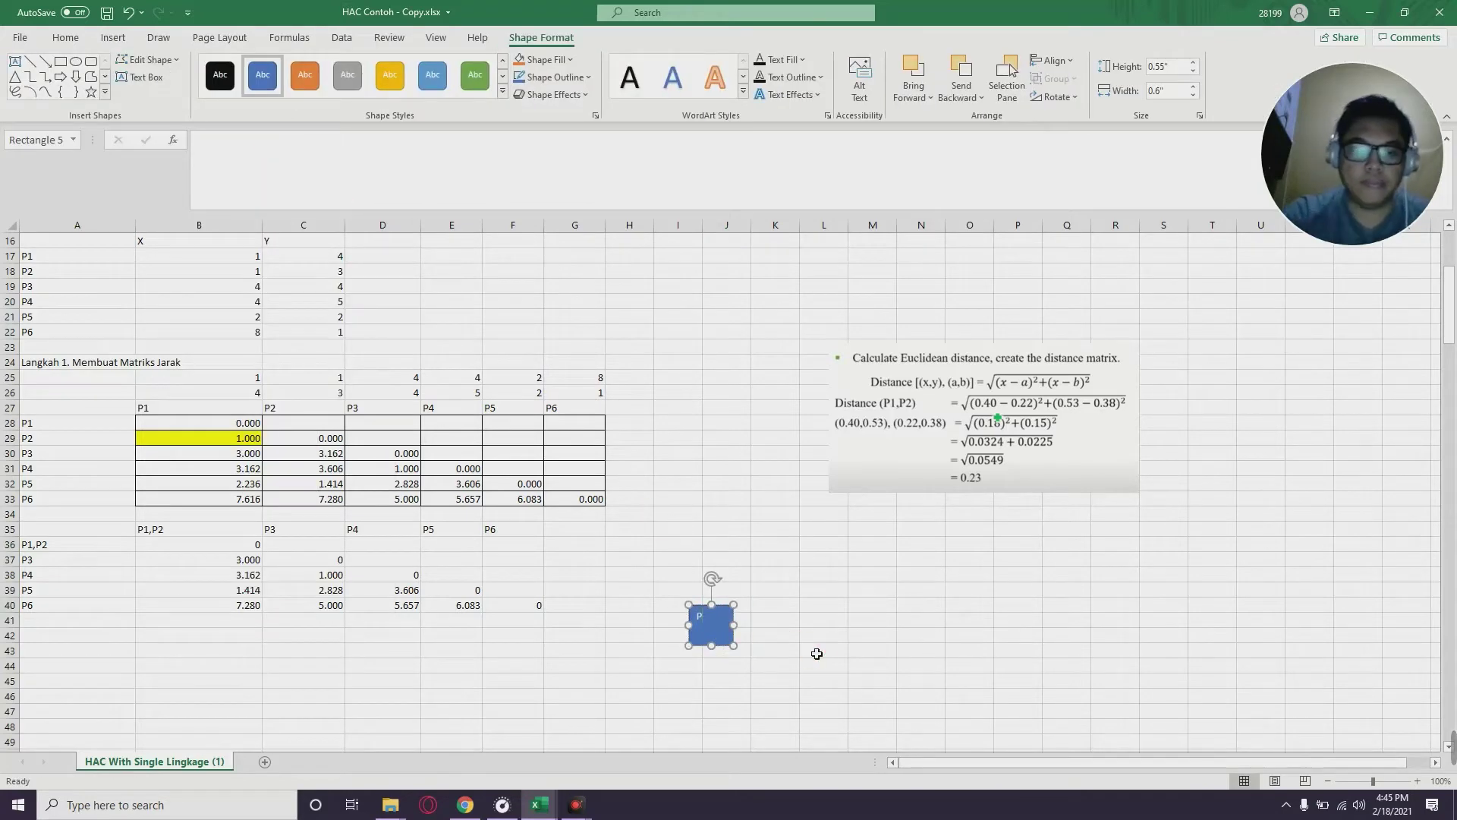
pyautogui.write('P1')
pyautogui.click(856, 649)
# Shrink the P1 rectangle to about 0.33" by 0.4" and place a copy beside it, labelled P2 and narrowed to about 0.38"
pyautogui.click(735, 607)
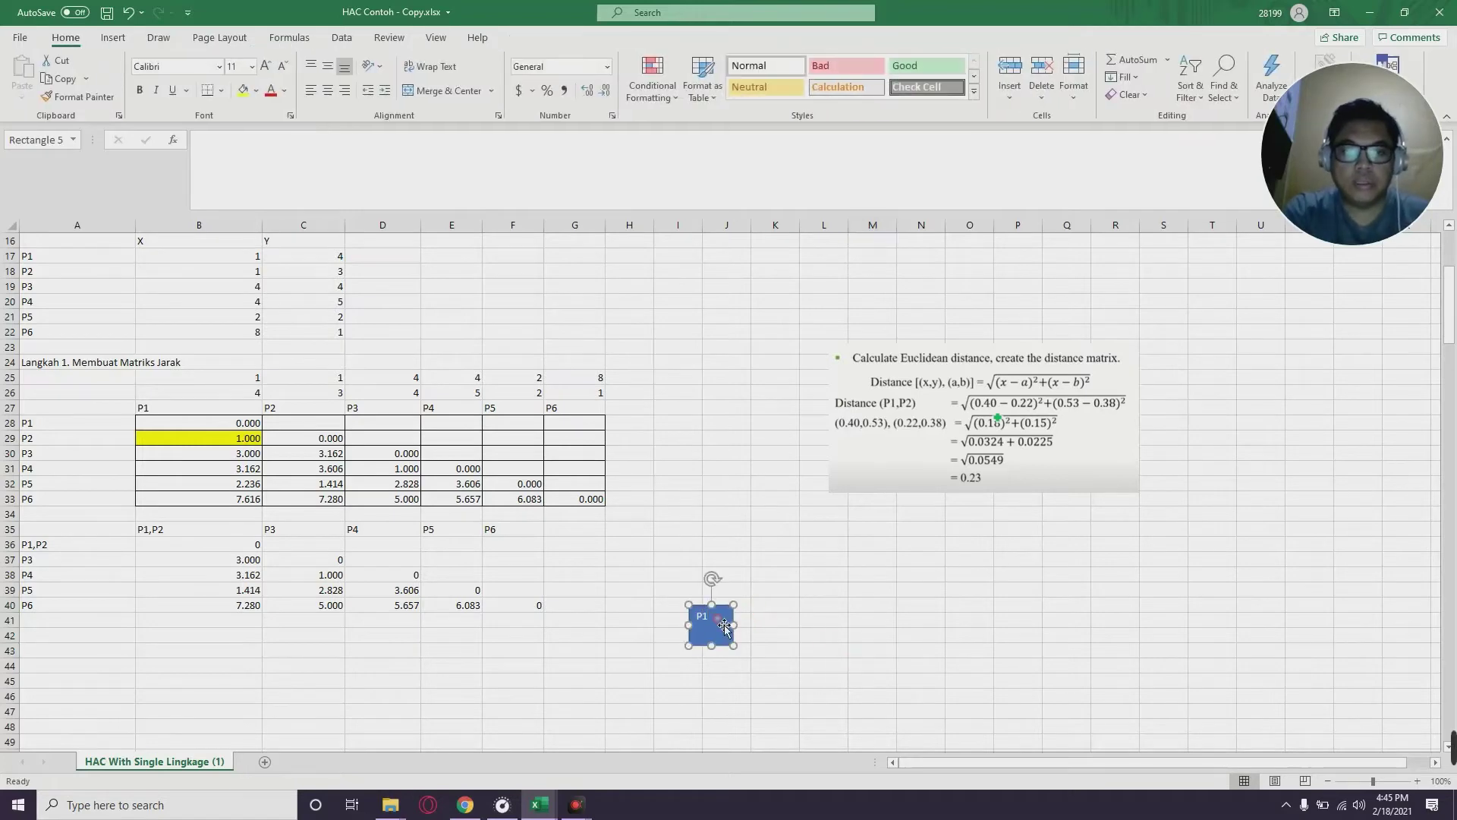
pyautogui.moveTo(734, 657)
pyautogui.mouseDown()
pyautogui.moveTo(725, 638)
pyautogui.moveTo(759, 670)
pyautogui.mouseUp()
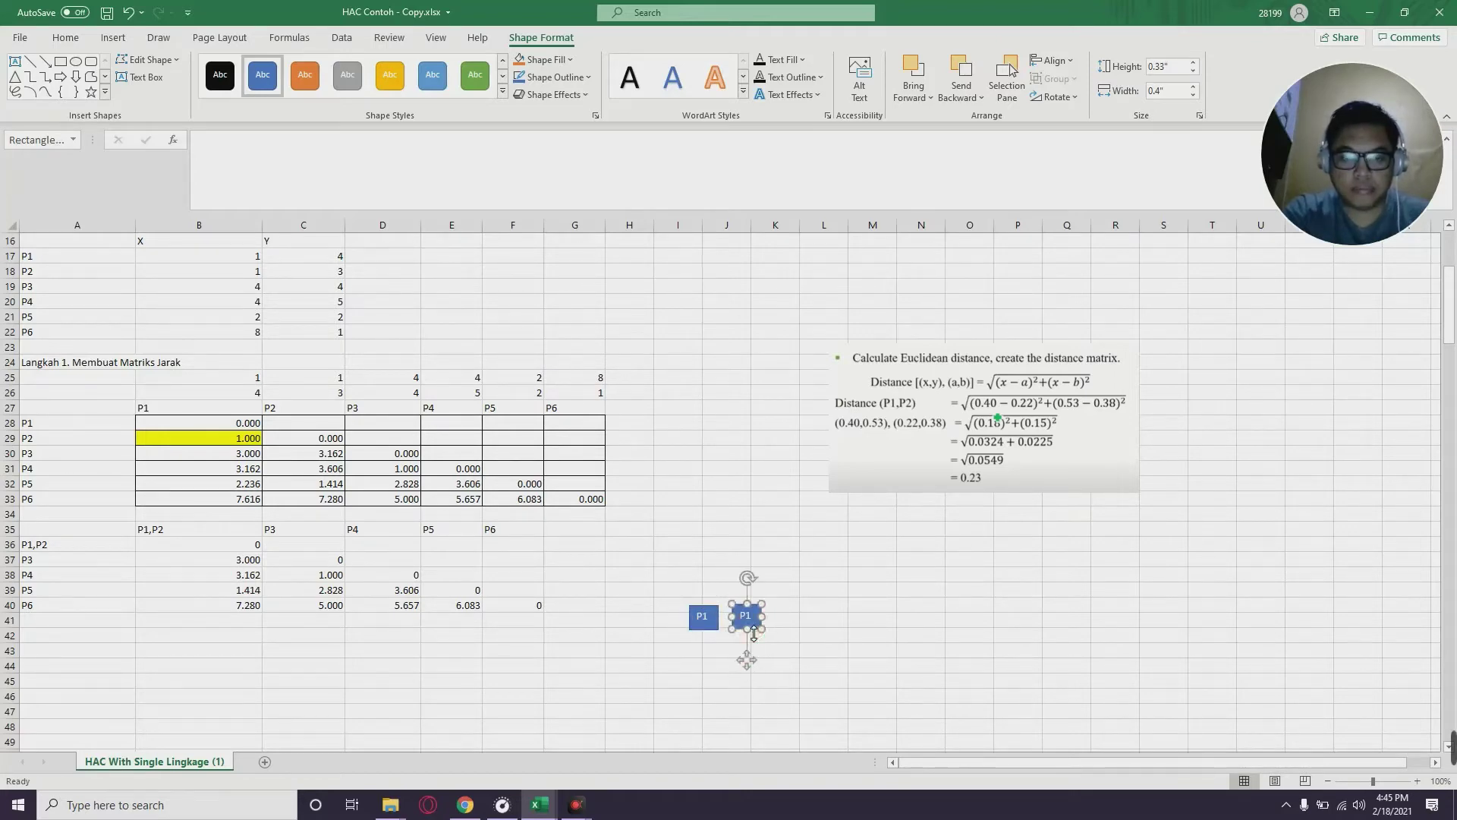
pyautogui.click(785, 665)
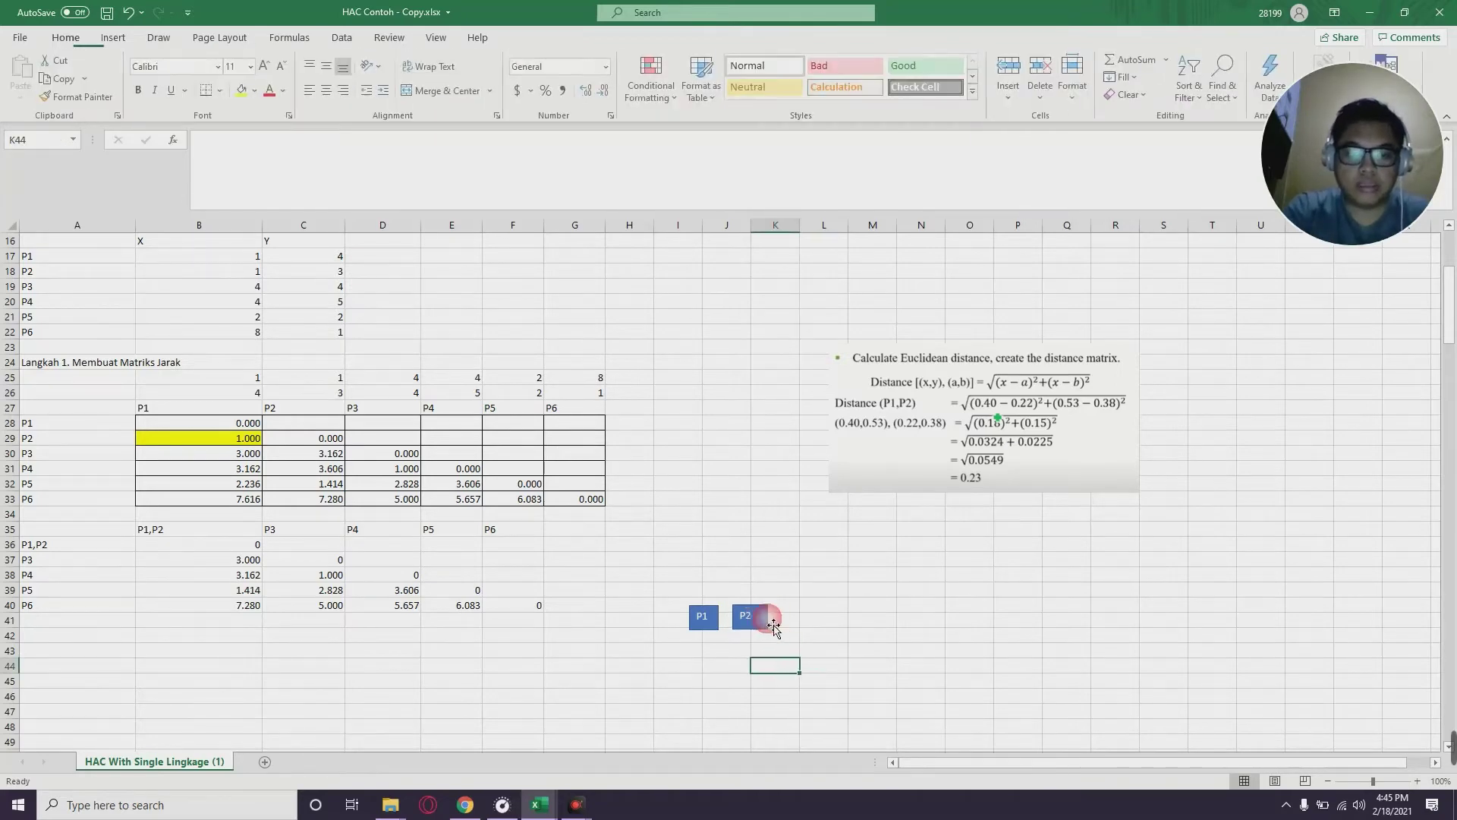
pyautogui.click(758, 622)
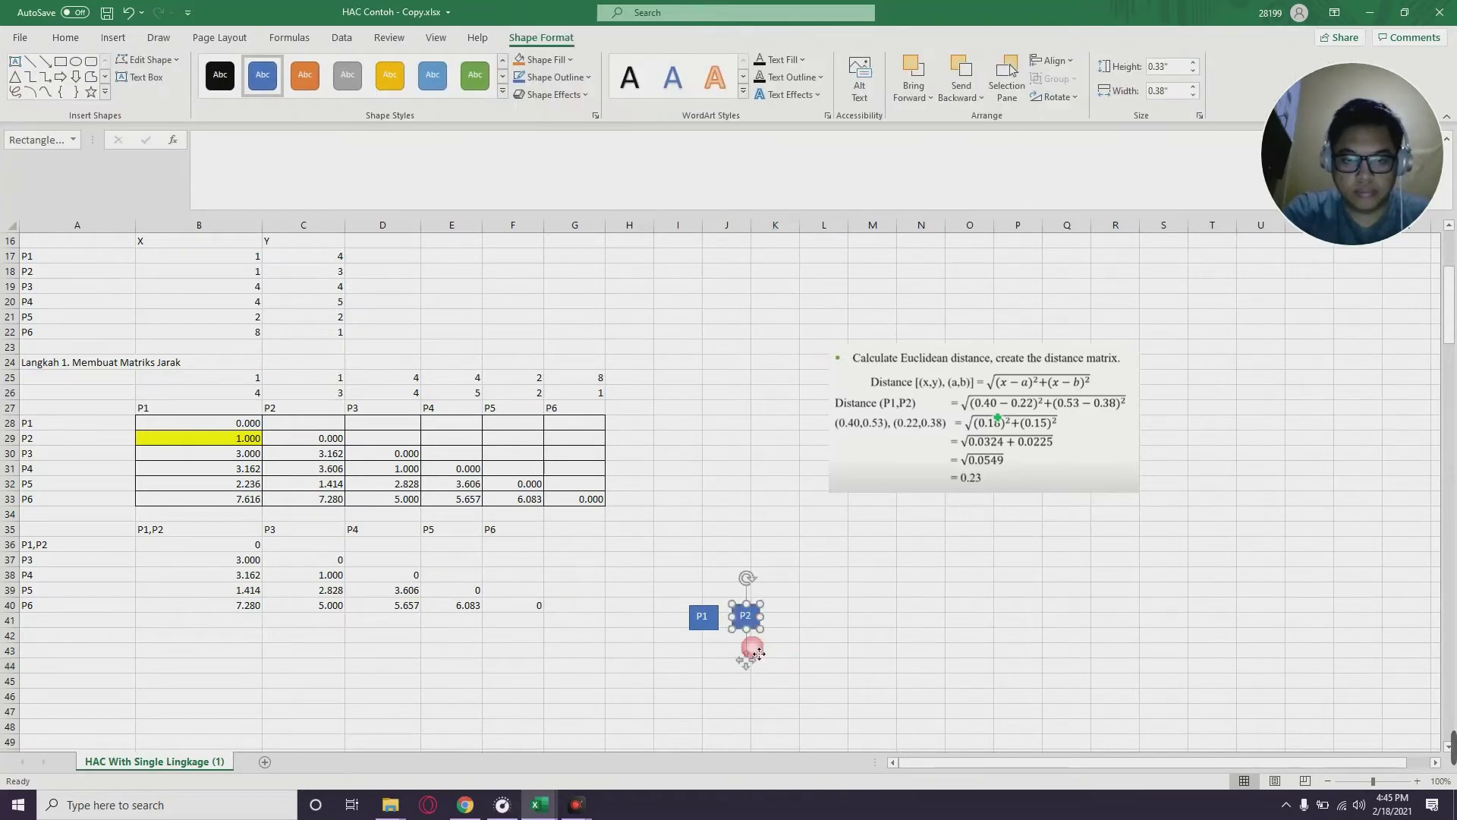
pyautogui.click(774, 680)
# Draw a freehand bracket-shaped line above the P1 and P2 boxes that joins them as the first dendrogram merge
pyautogui.click(113, 37)
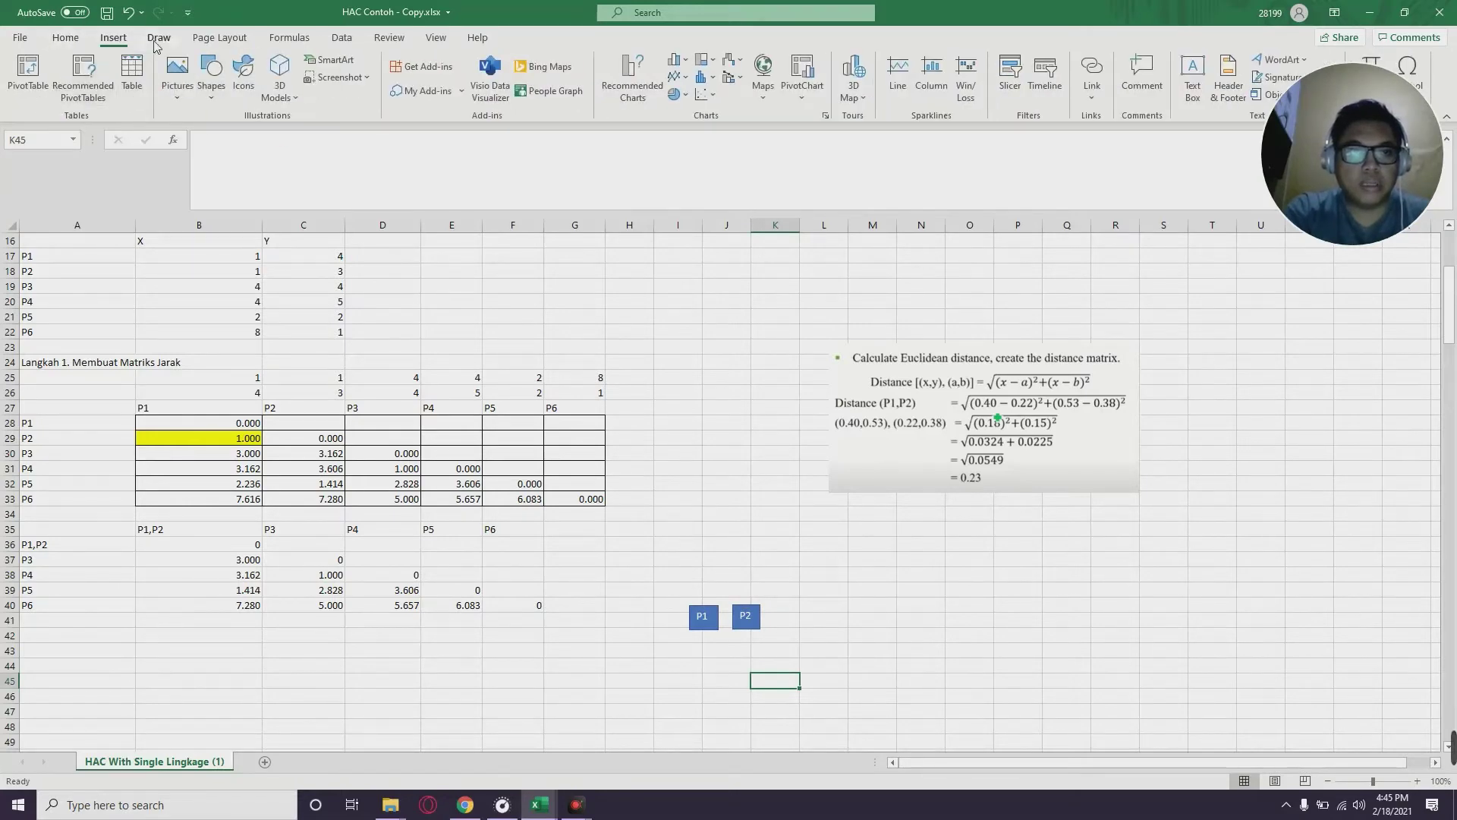
pyautogui.click(220, 102)
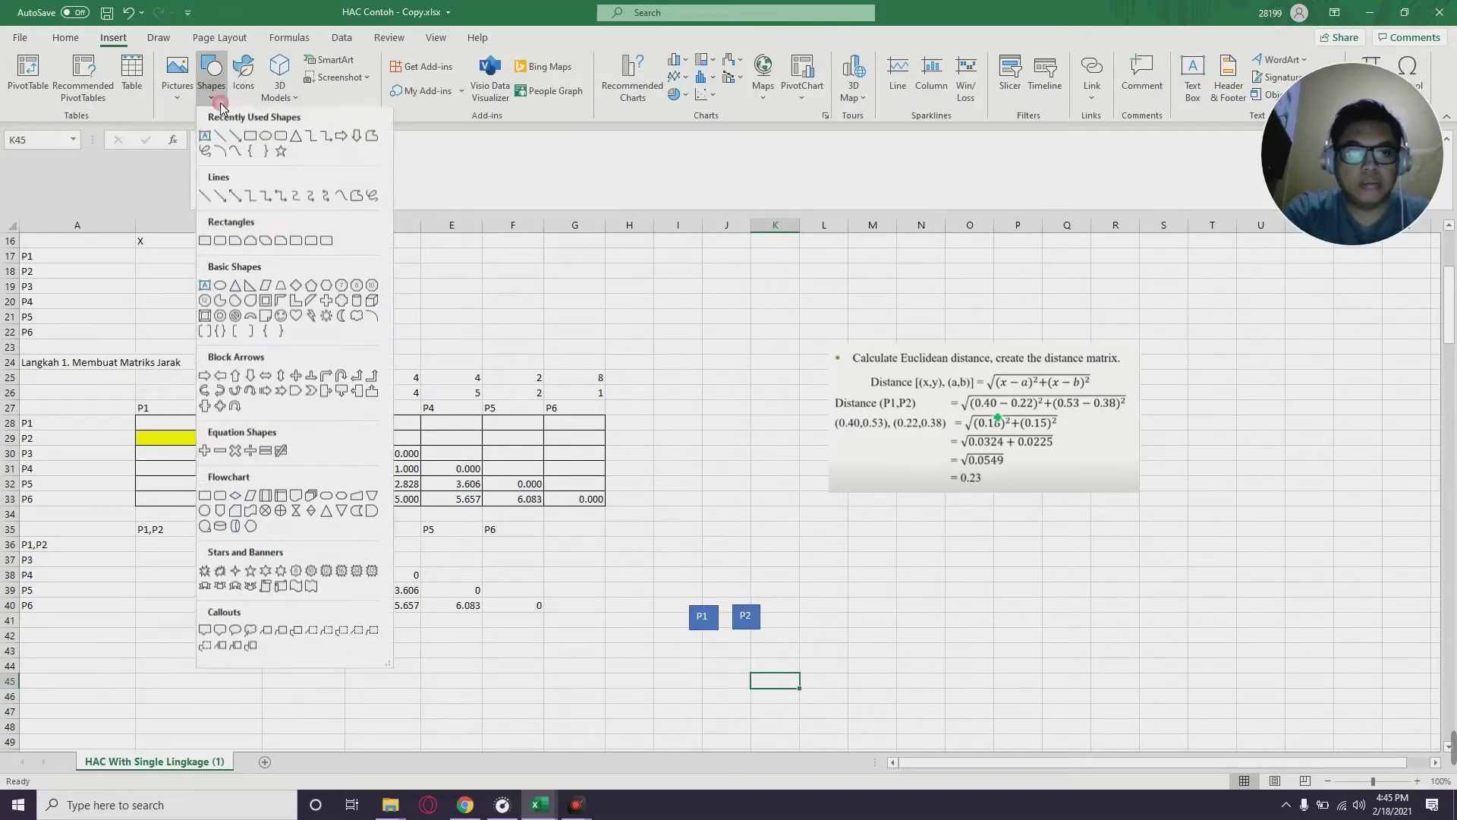
pyautogui.click(374, 199)
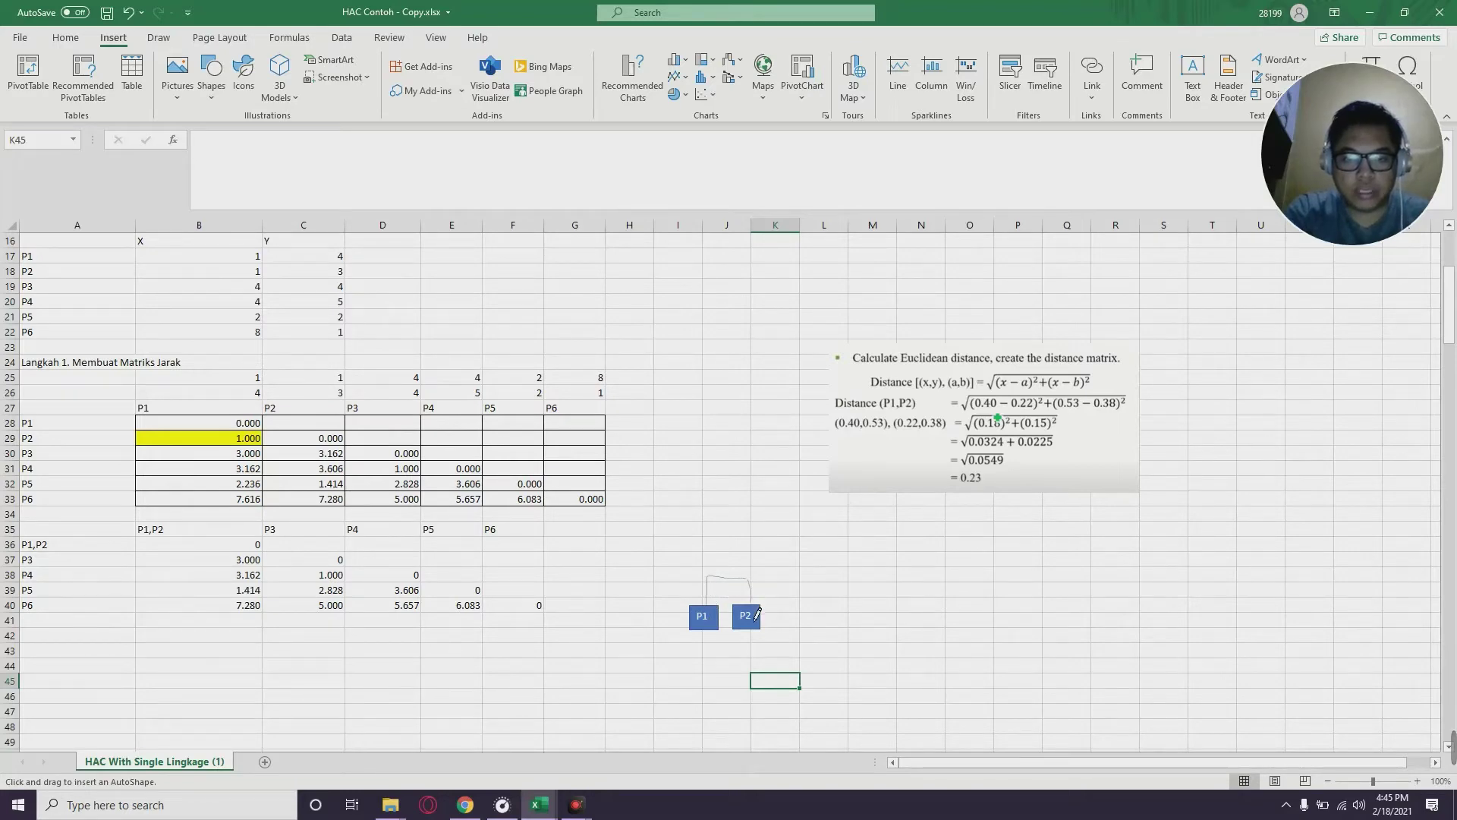
pyautogui.moveTo(757, 613); pyautogui.dragTo(756, 614)
pyautogui.click(921, 710)
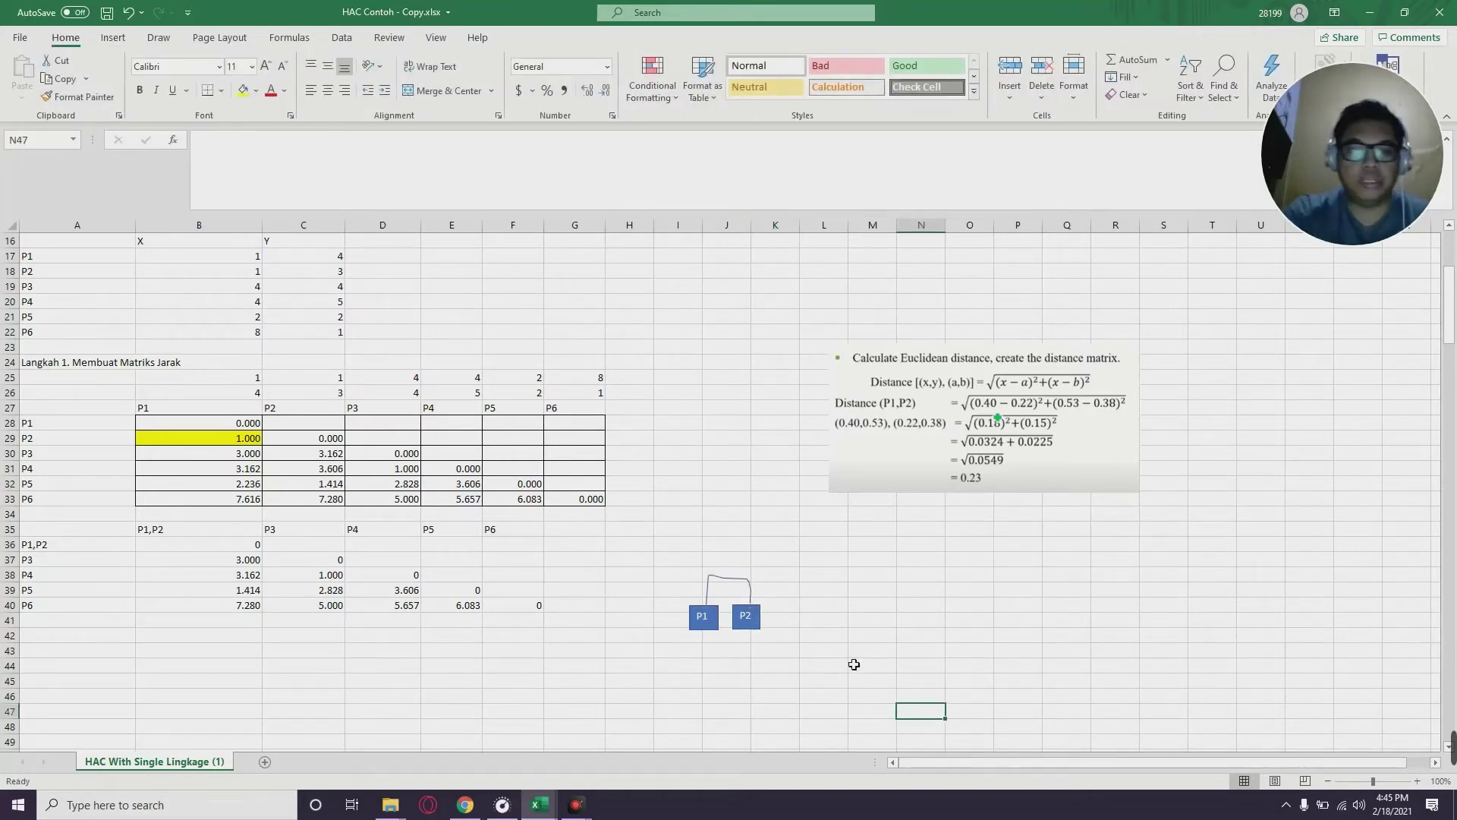
pyautogui.scroll(-2, 381, 688)
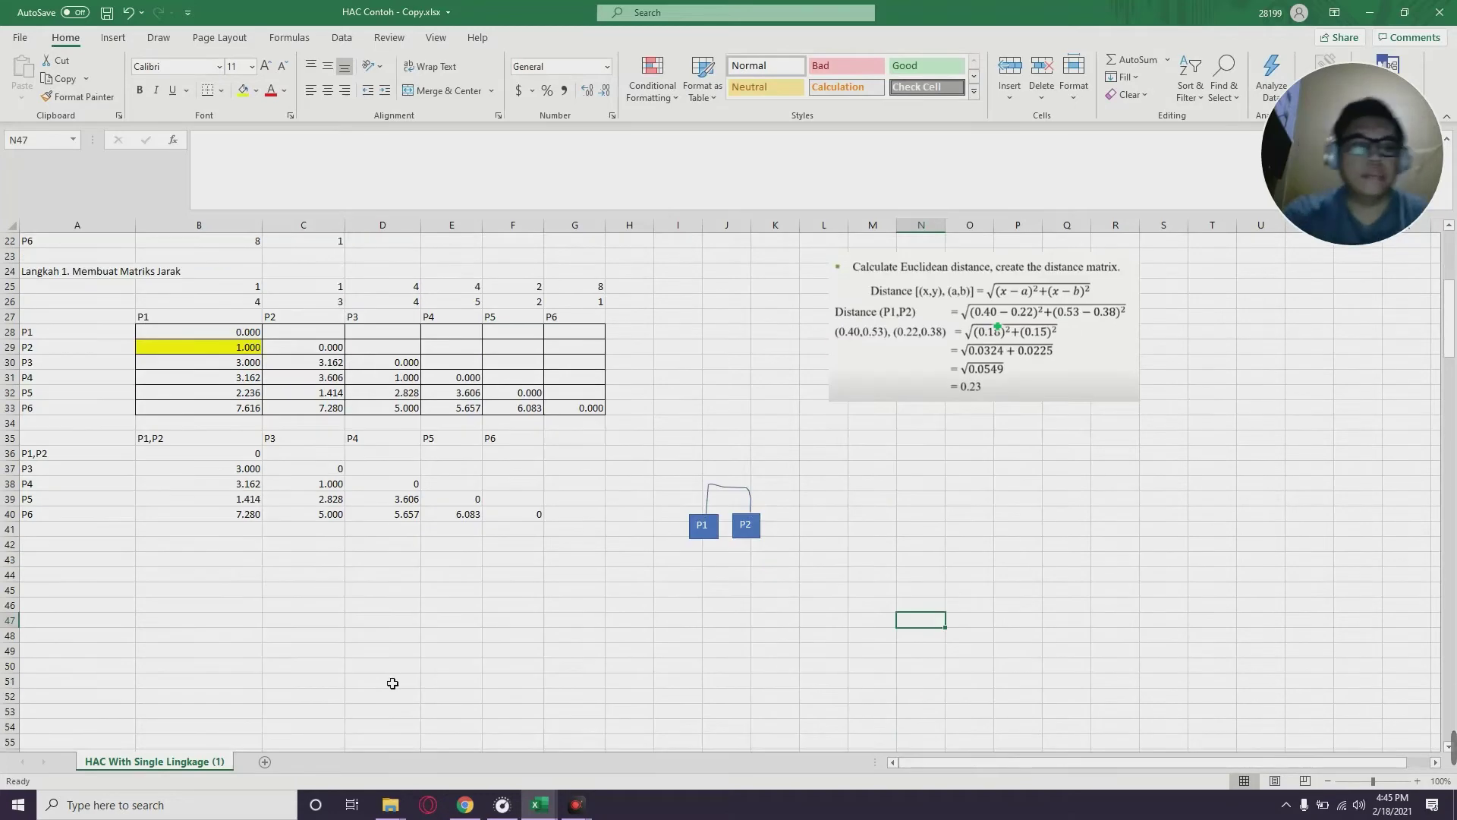
pyautogui.click(190, 519)
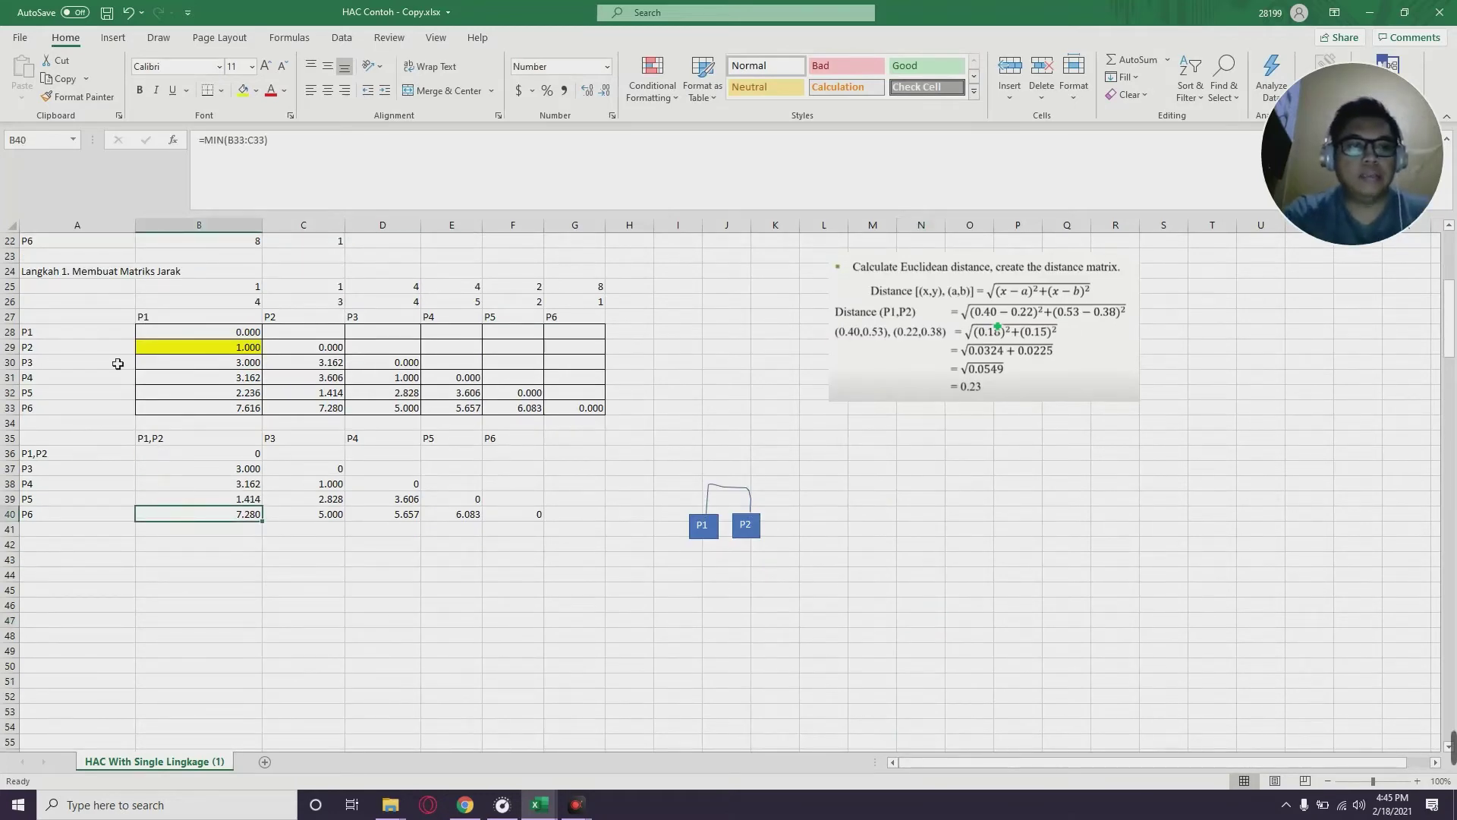
pyautogui.click(56, 559)
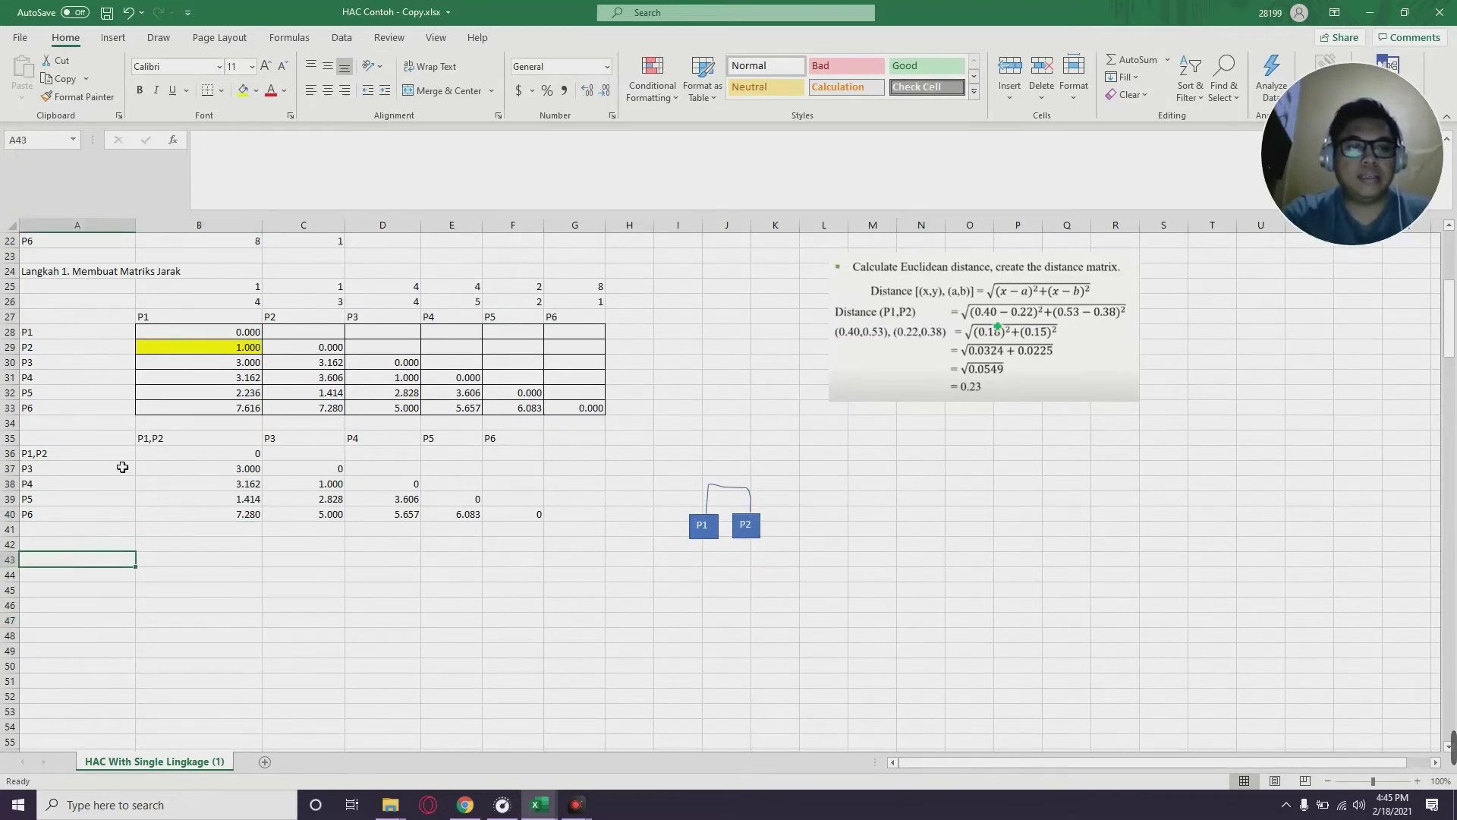
# Highlight the smallest nonzero distance in the P1,P2 matrix, between P3 and P4 in C38, with yellow fill
pyautogui.moveTo(569, 520); pyautogui.dragTo(58, 443)
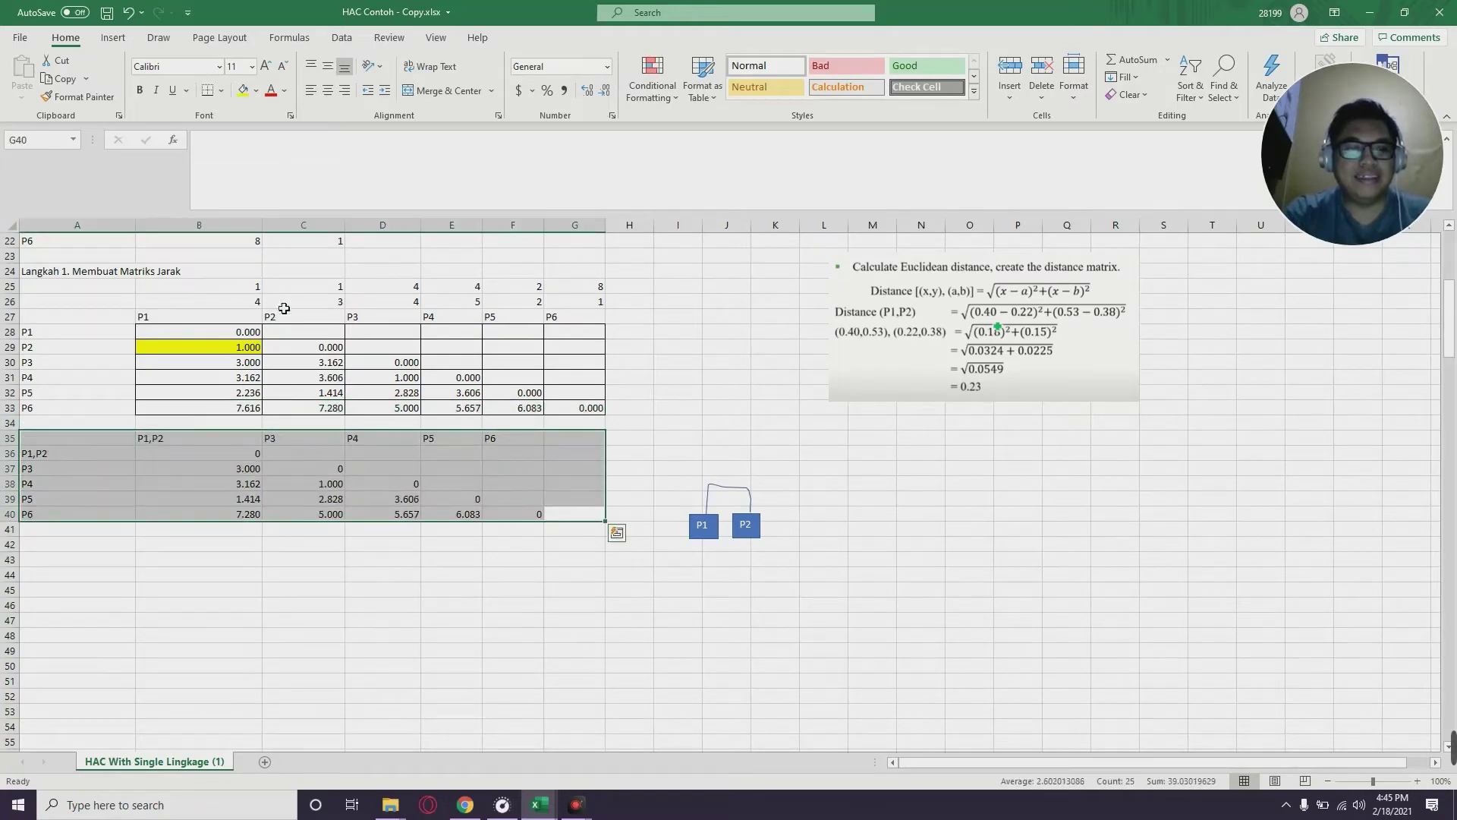
pyautogui.click(258, 318)
pyautogui.click(629, 419)
pyautogui.moveTo(628, 419); pyautogui.dragTo(54, 288)
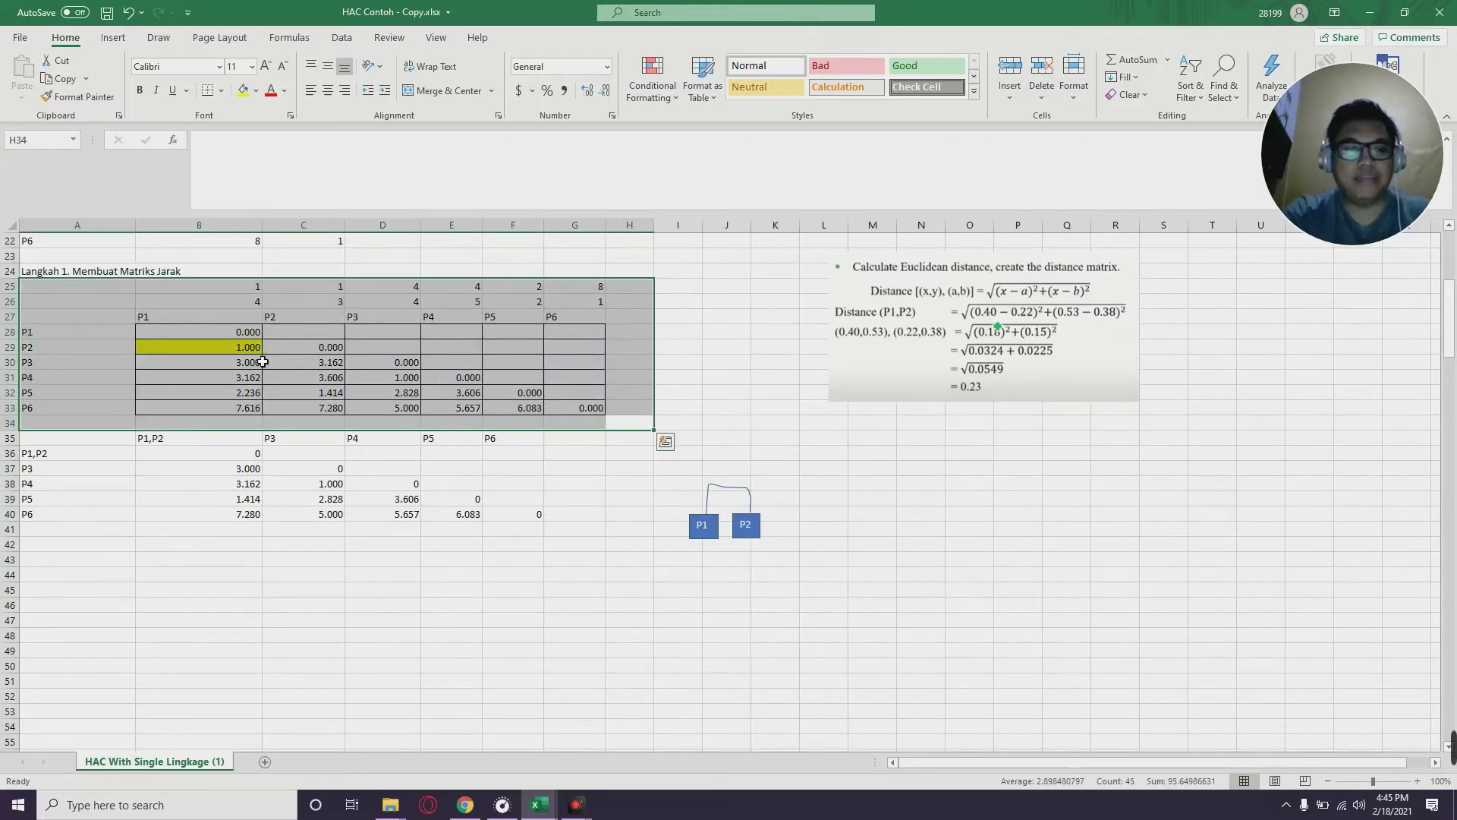
pyautogui.click(250, 348)
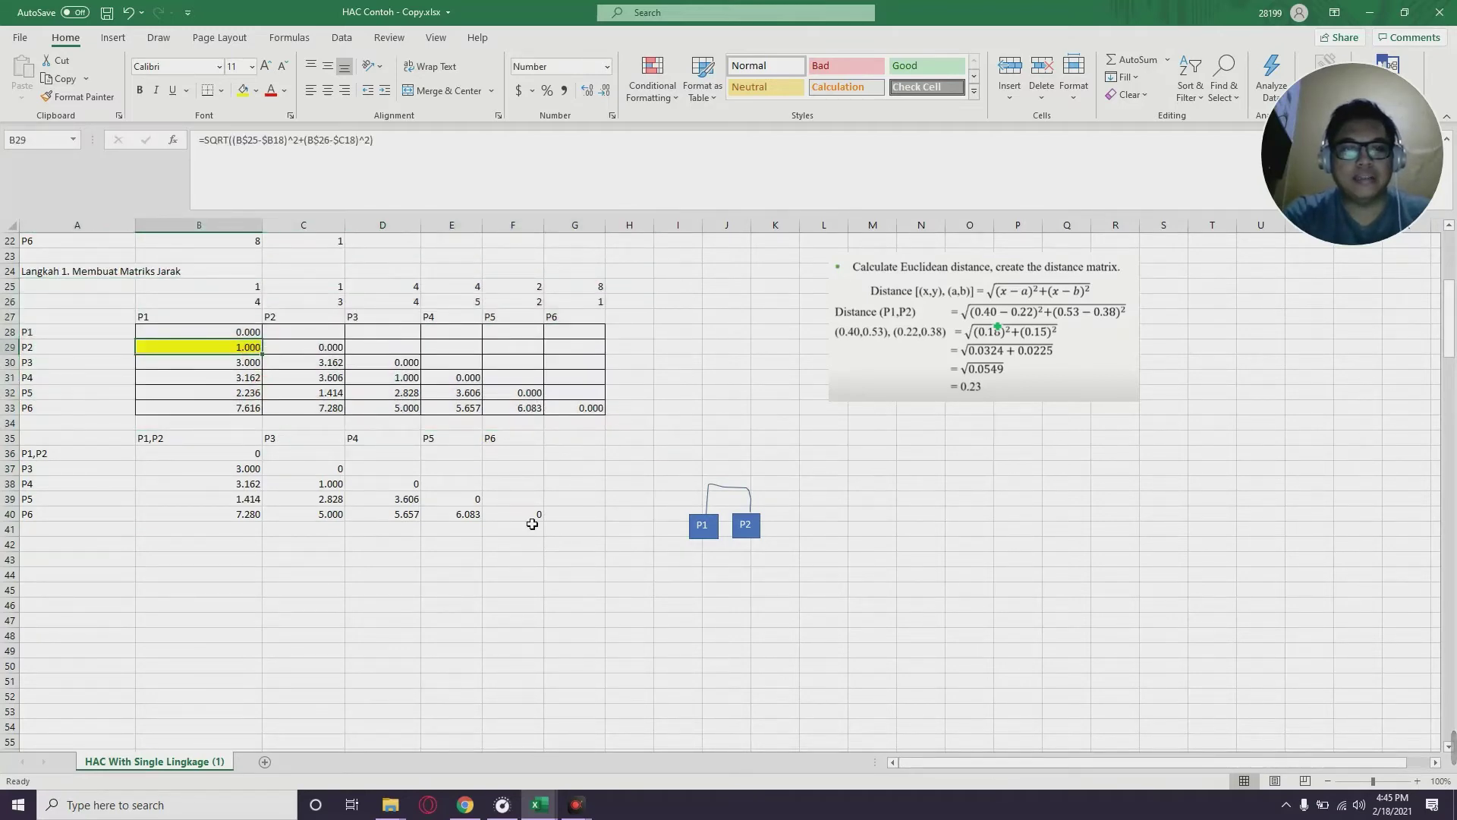
pyautogui.moveTo(532, 516); pyautogui.dragTo(34, 446)
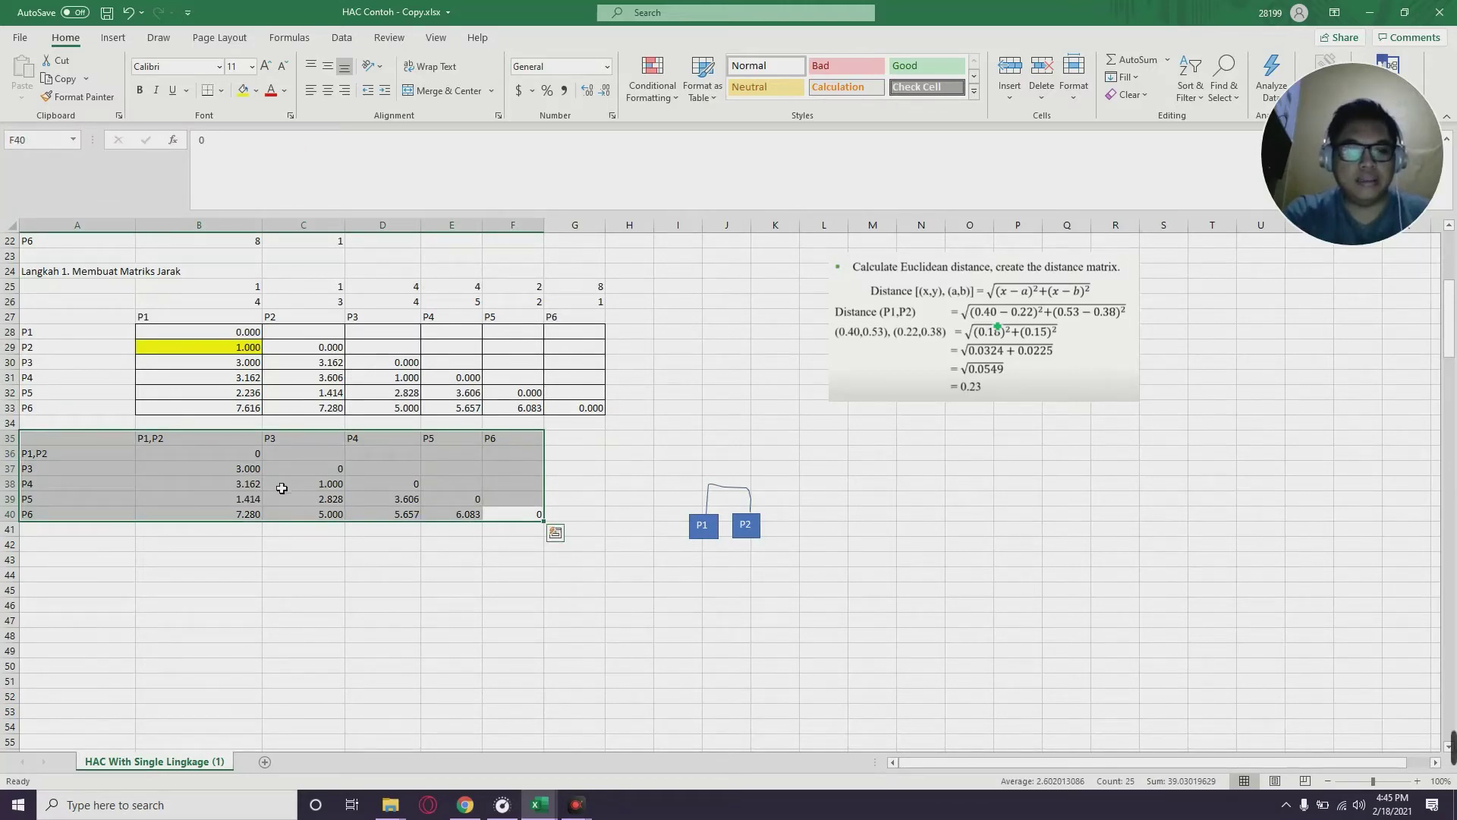
pyautogui.click(226, 477)
pyautogui.click(332, 493)
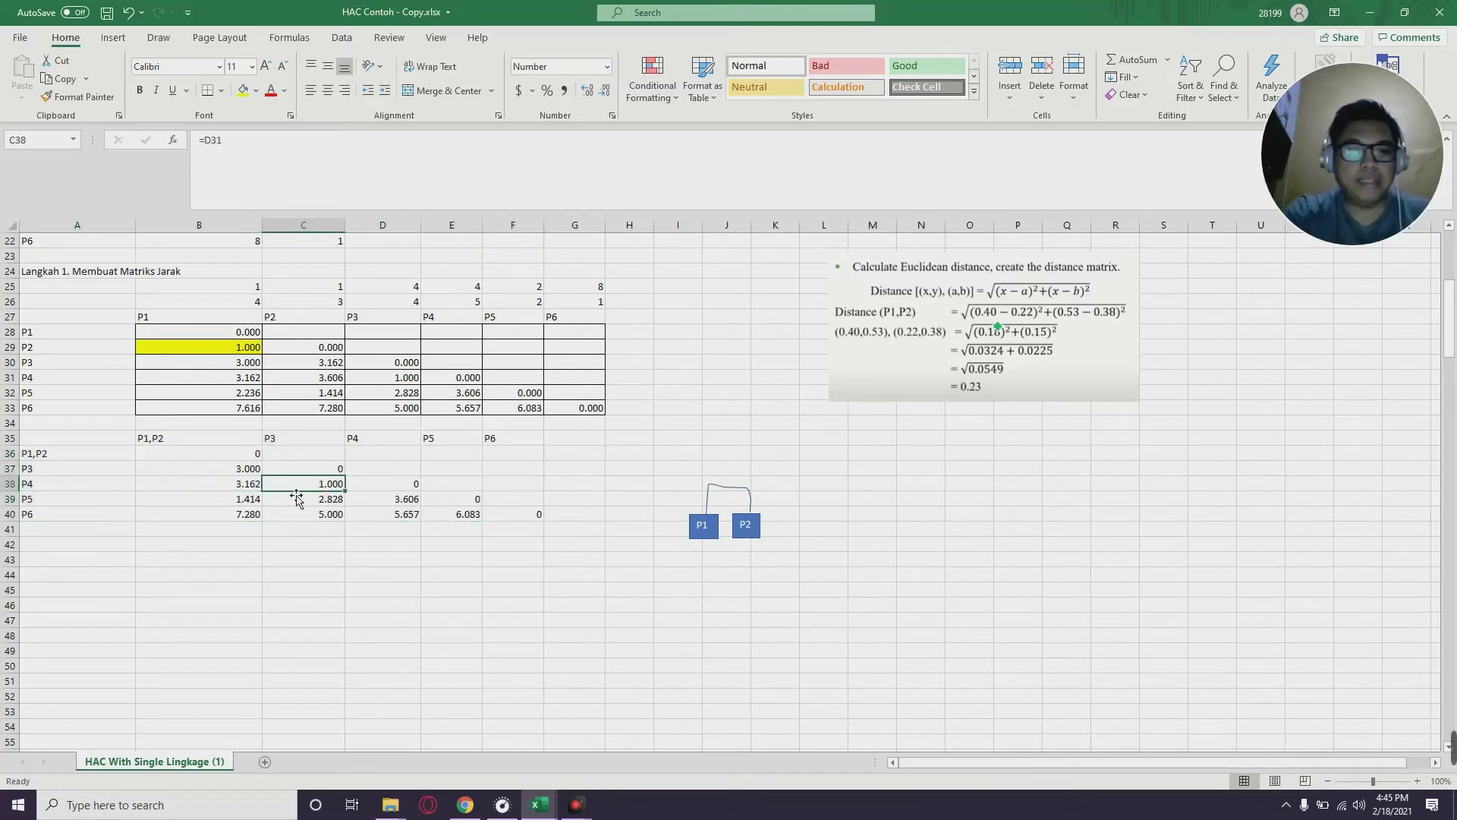
pyautogui.click(243, 91)
pyautogui.click(362, 565)
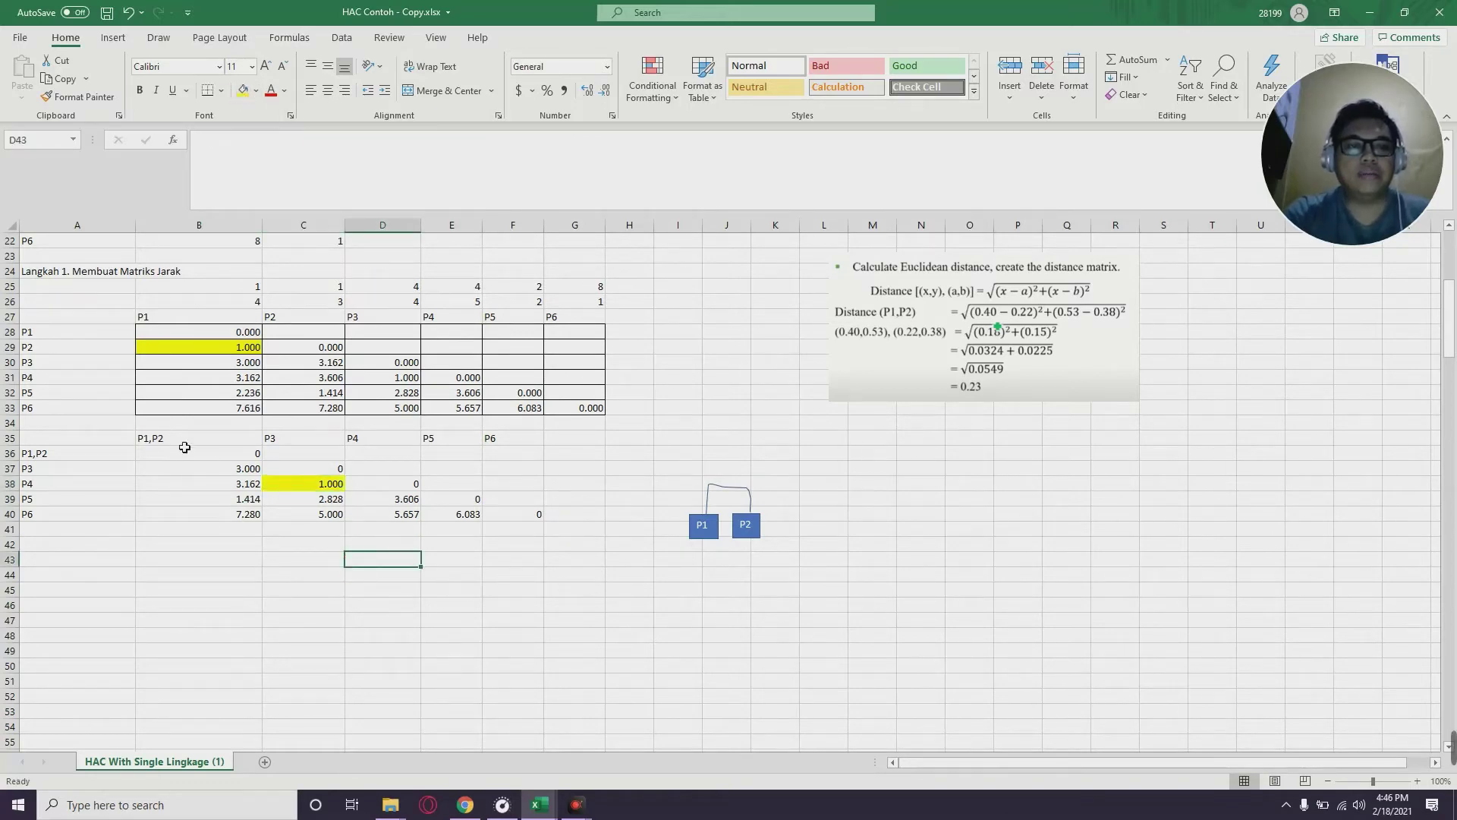
# Apply all borders to the reduced distance matrix in B36:F40
pyautogui.moveTo(190, 459); pyautogui.dragTo(501, 515)
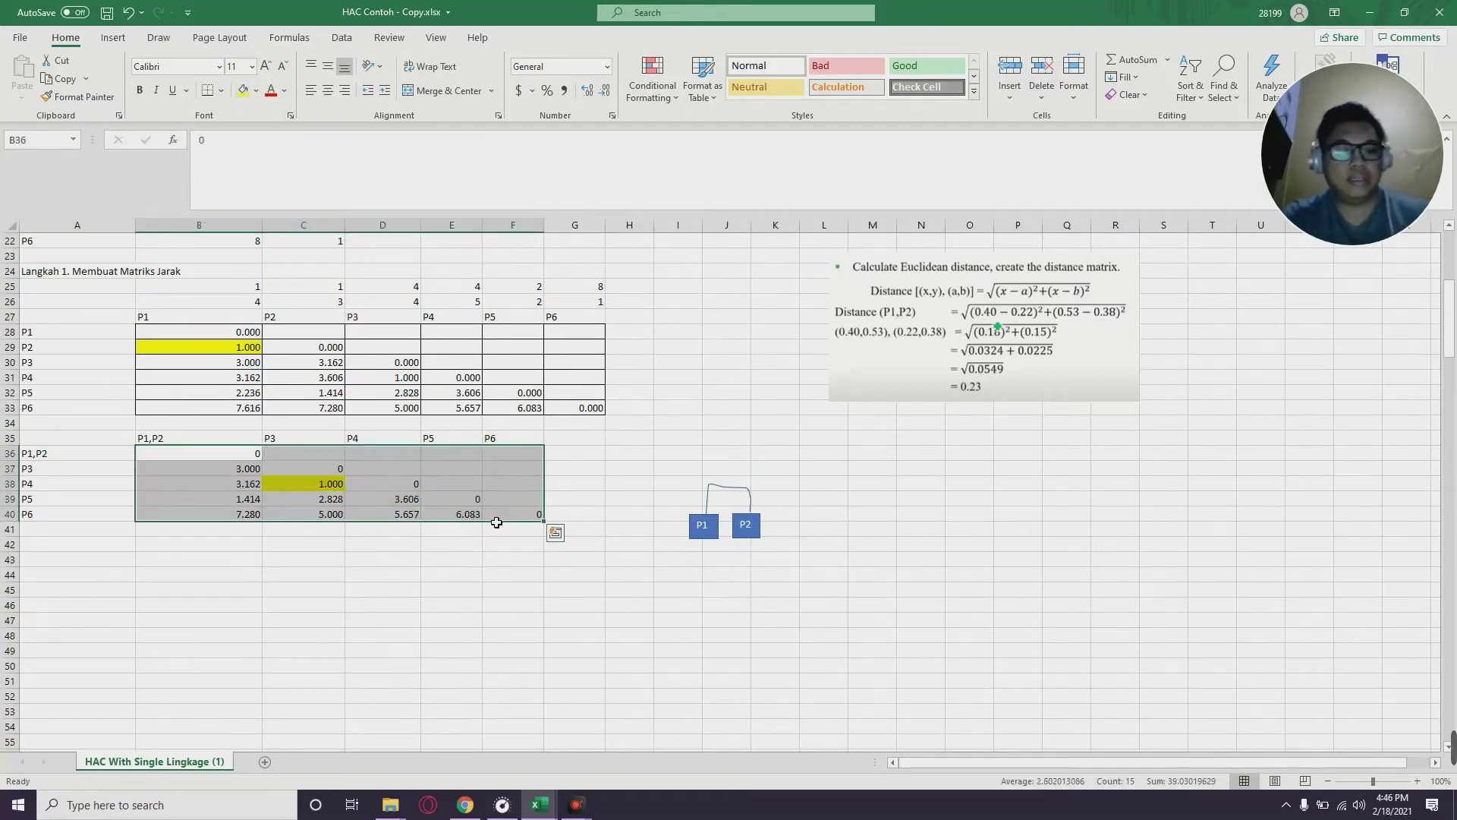
pyautogui.click(221, 90)
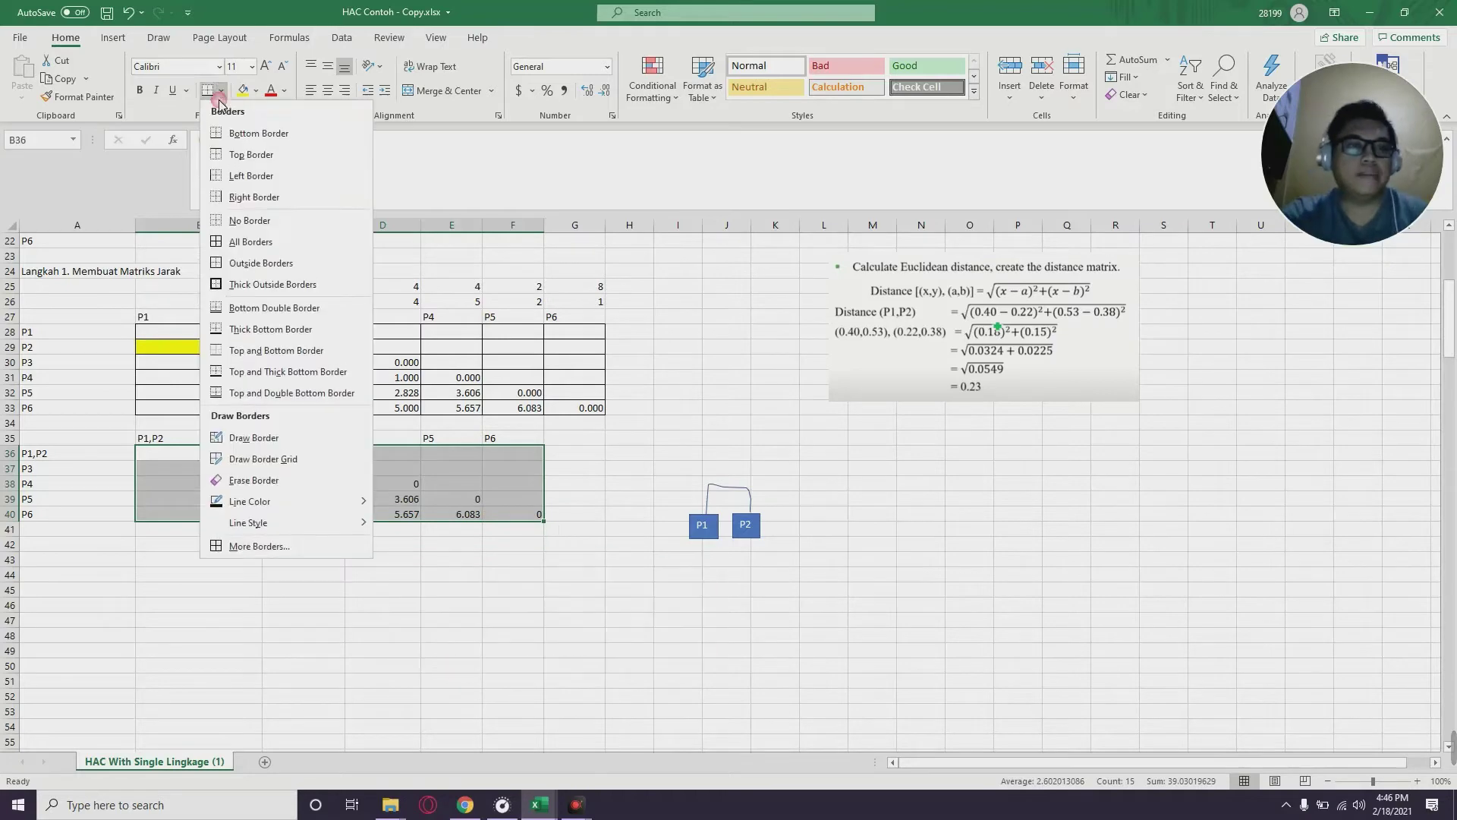
pyautogui.click(243, 238)
pyautogui.click(241, 577)
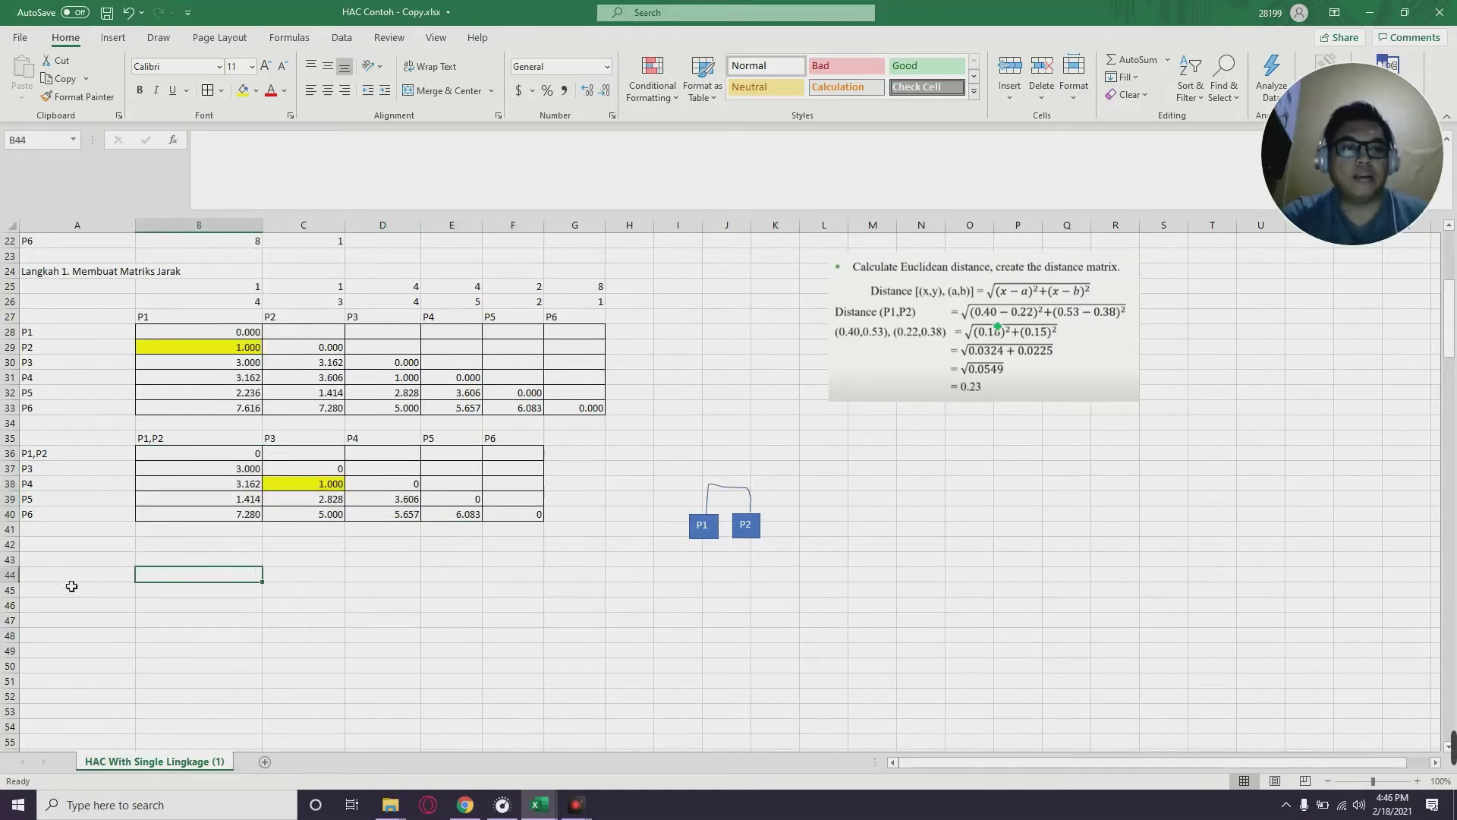
# Enter the row labels P1,P2; P3,P4; P5; and P6 in A42:A45 for the next reduced matrix
pyautogui.click(95, 488)
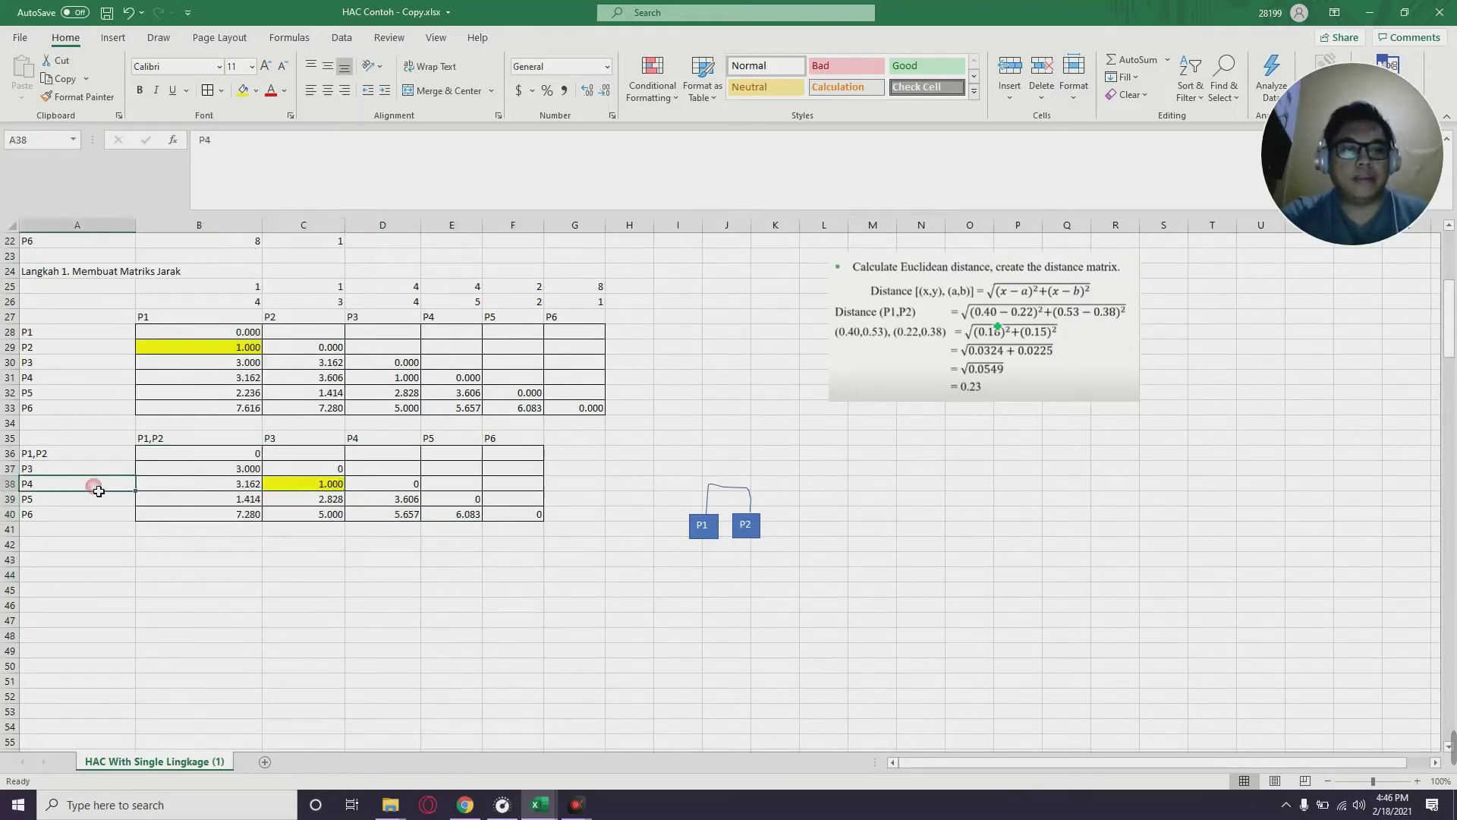
pyautogui.click(305, 442)
pyautogui.click(62, 547)
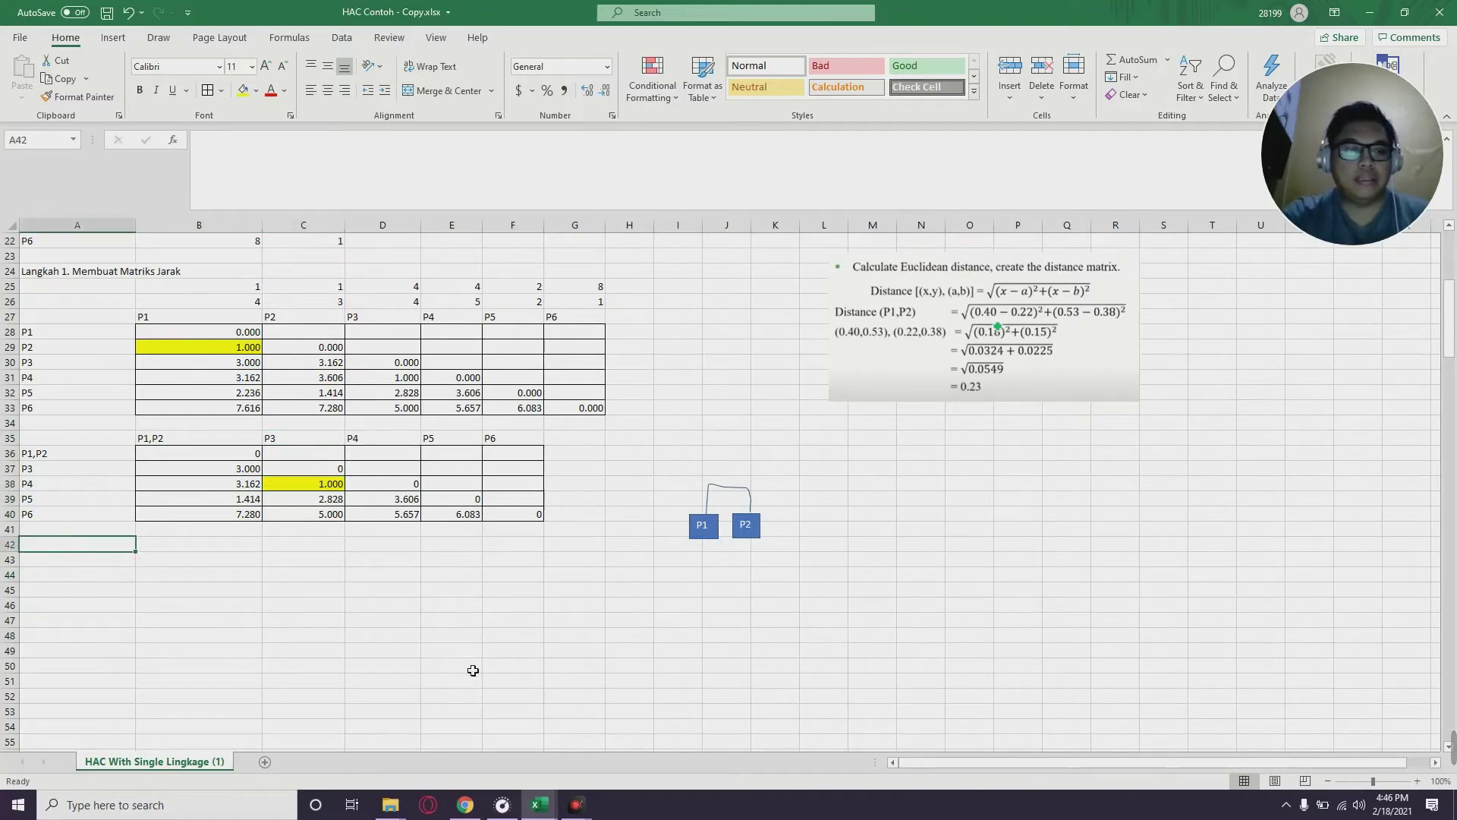
pyautogui.write('P')
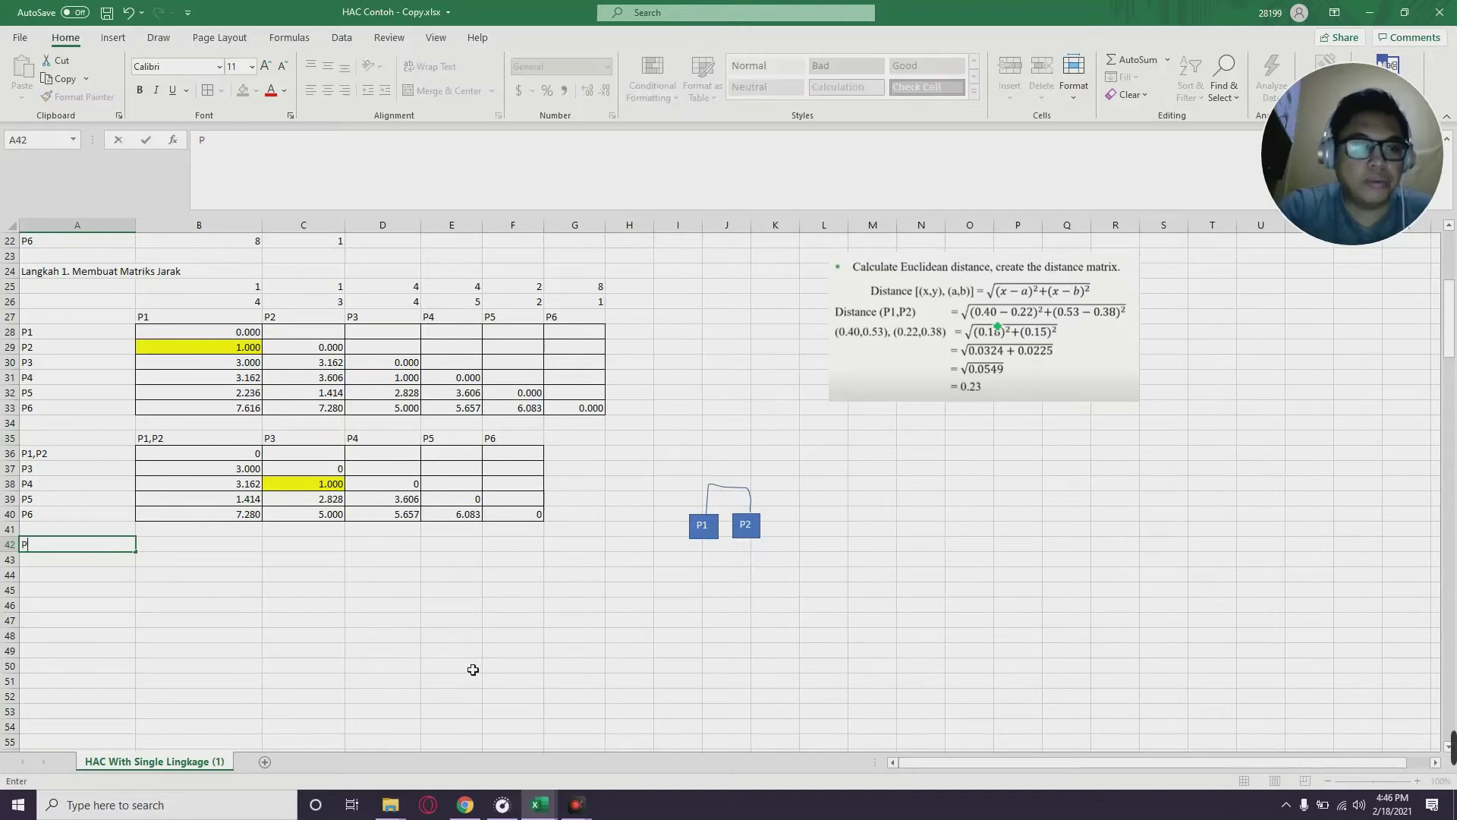
pyautogui.write('1,P')
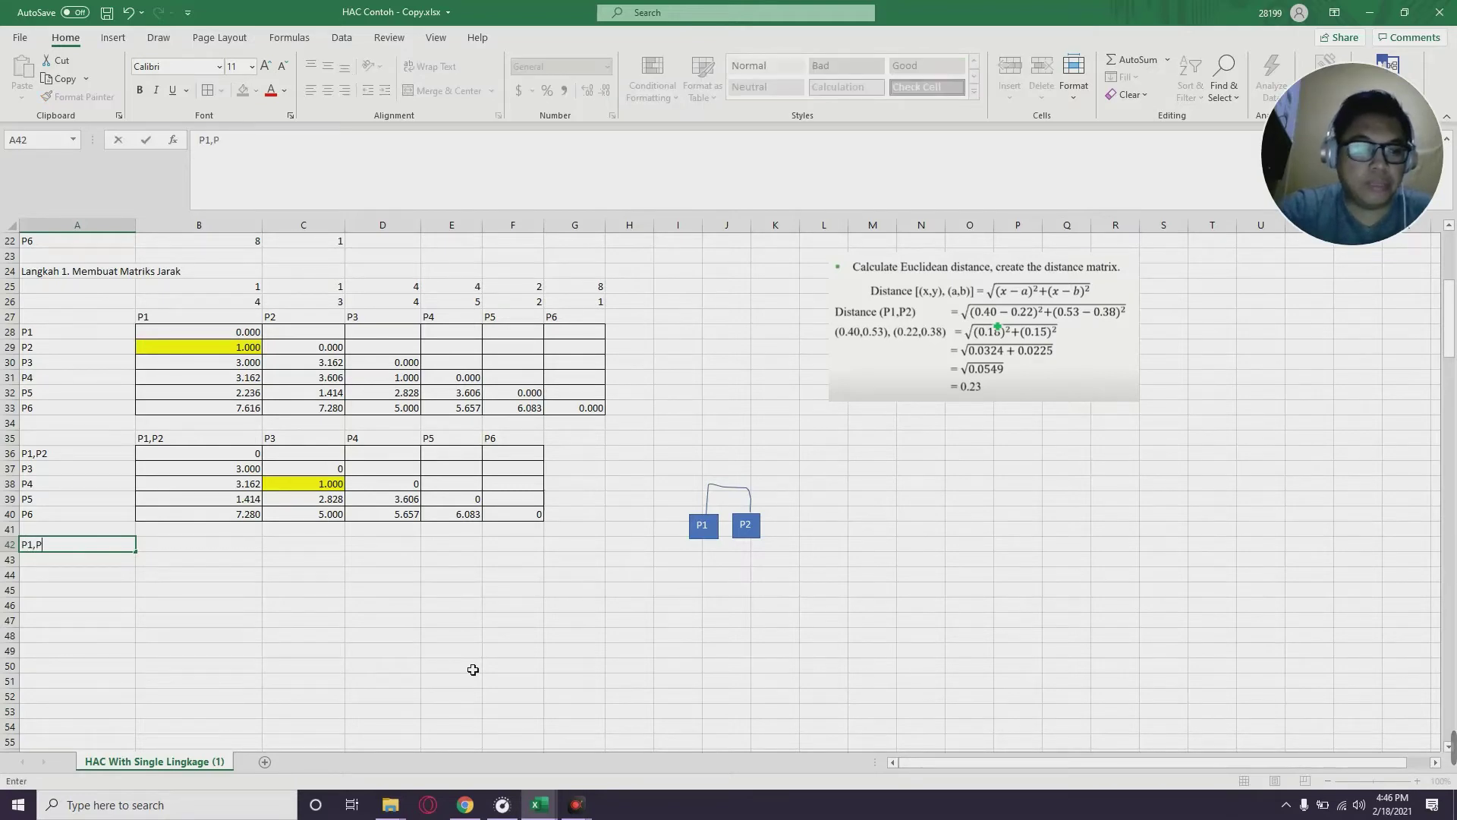
pyautogui.write('2')
pyautogui.press('Return')
pyautogui.write('P3,P4')
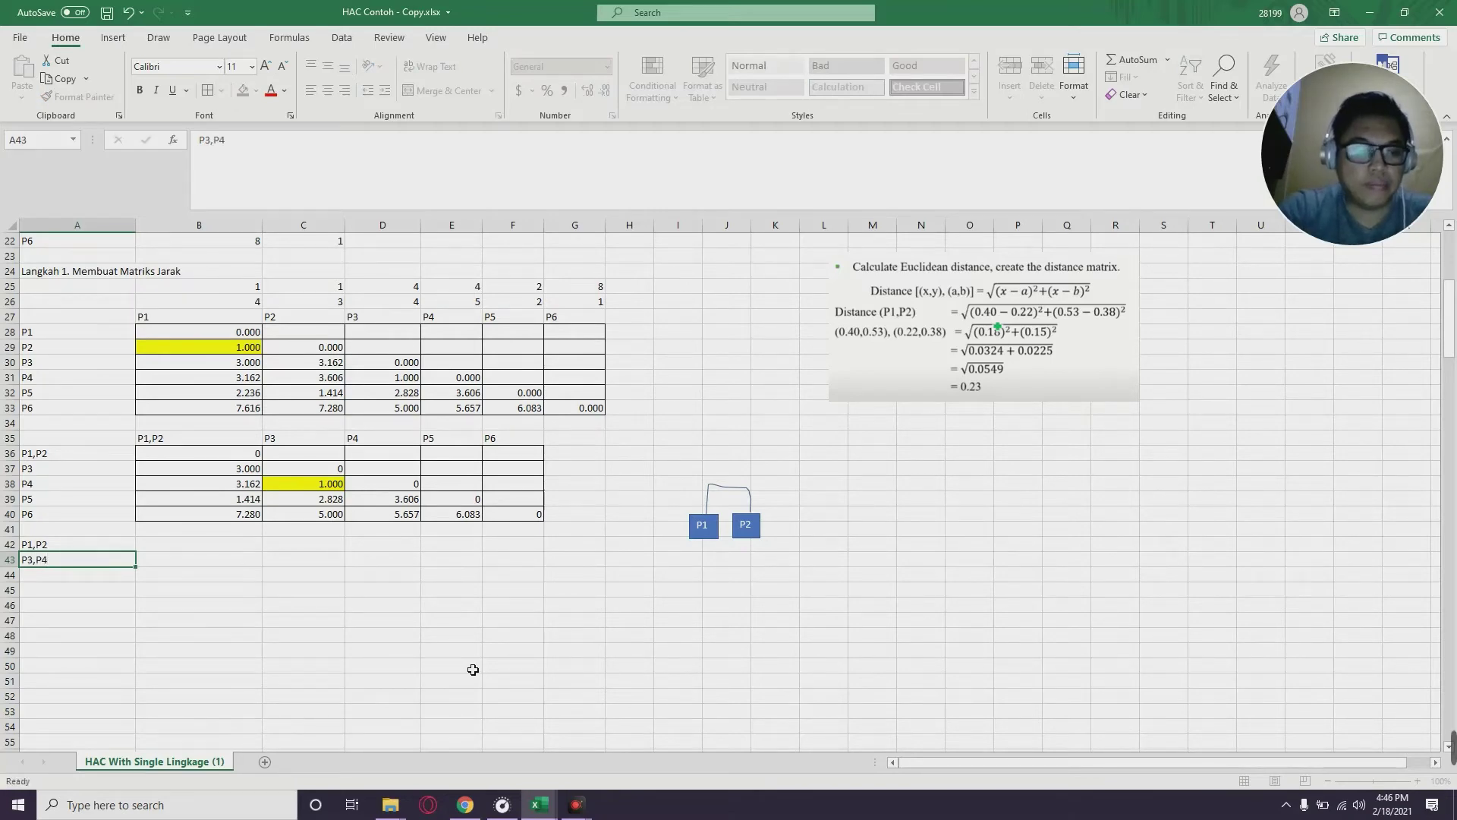
pyautogui.press('Return')
pyautogui.write('P5')
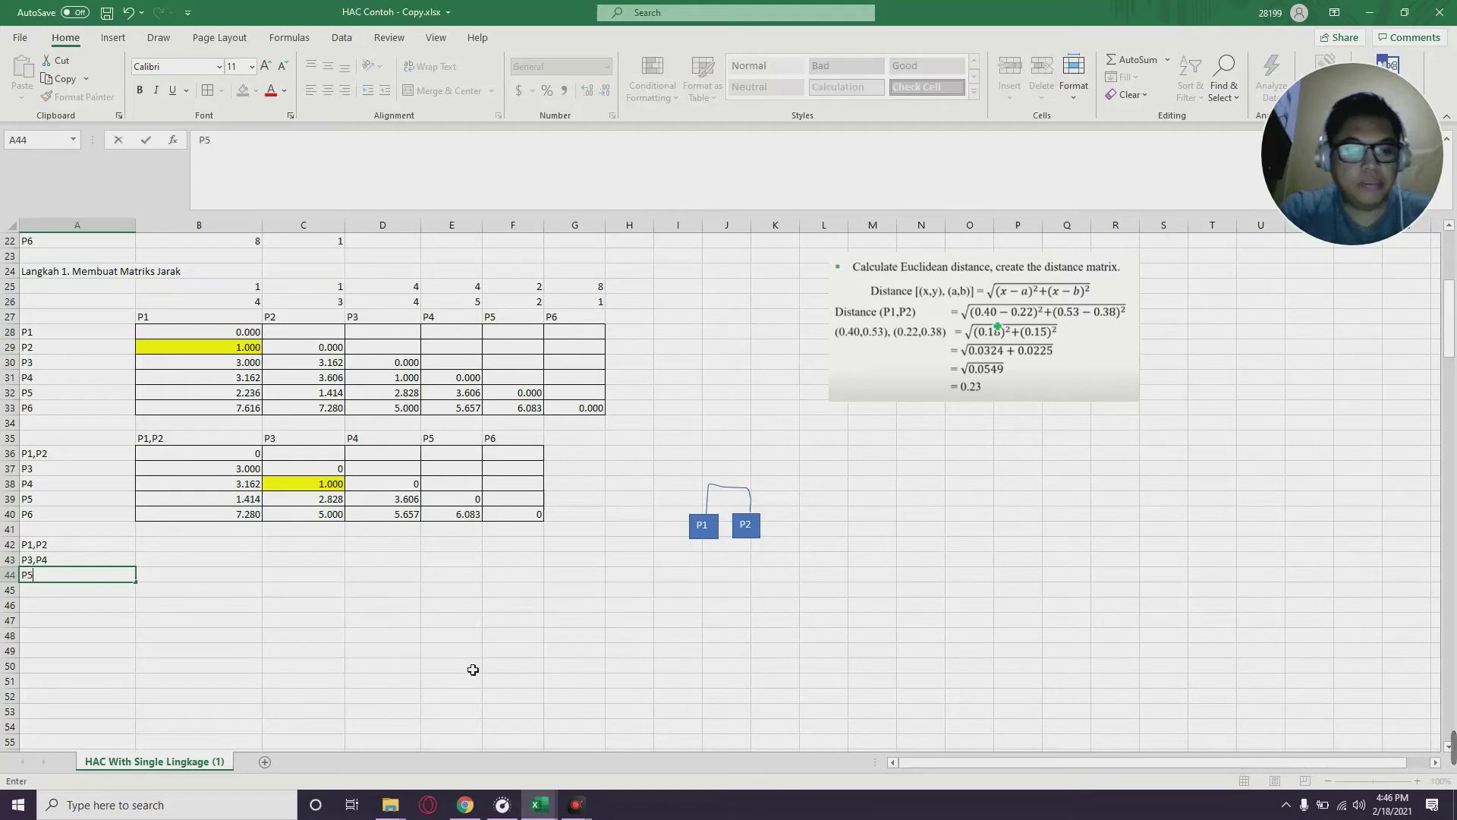
pyautogui.press('Return')
pyautogui.write('P6')
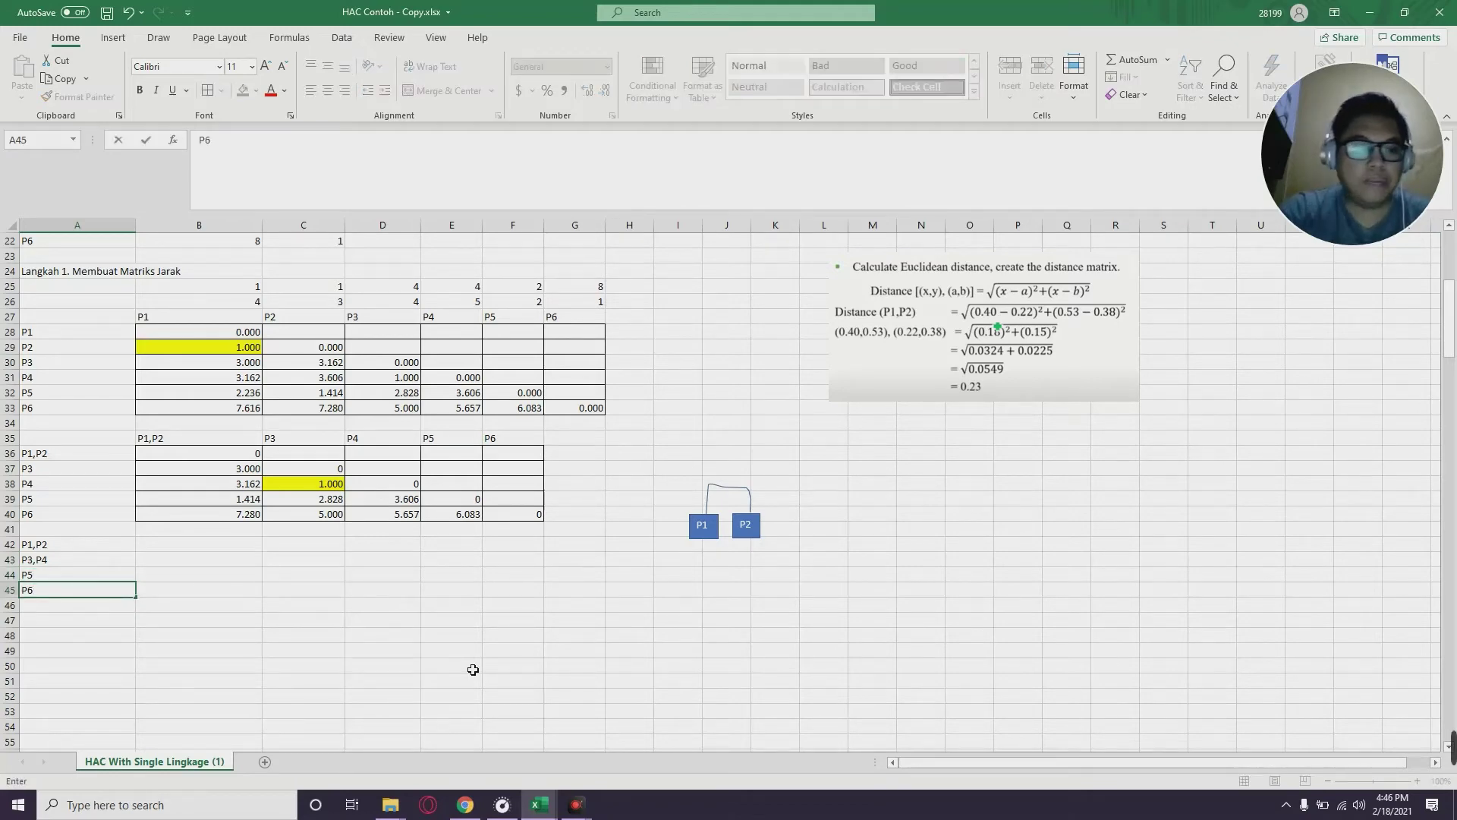
pyautogui.press('Return')
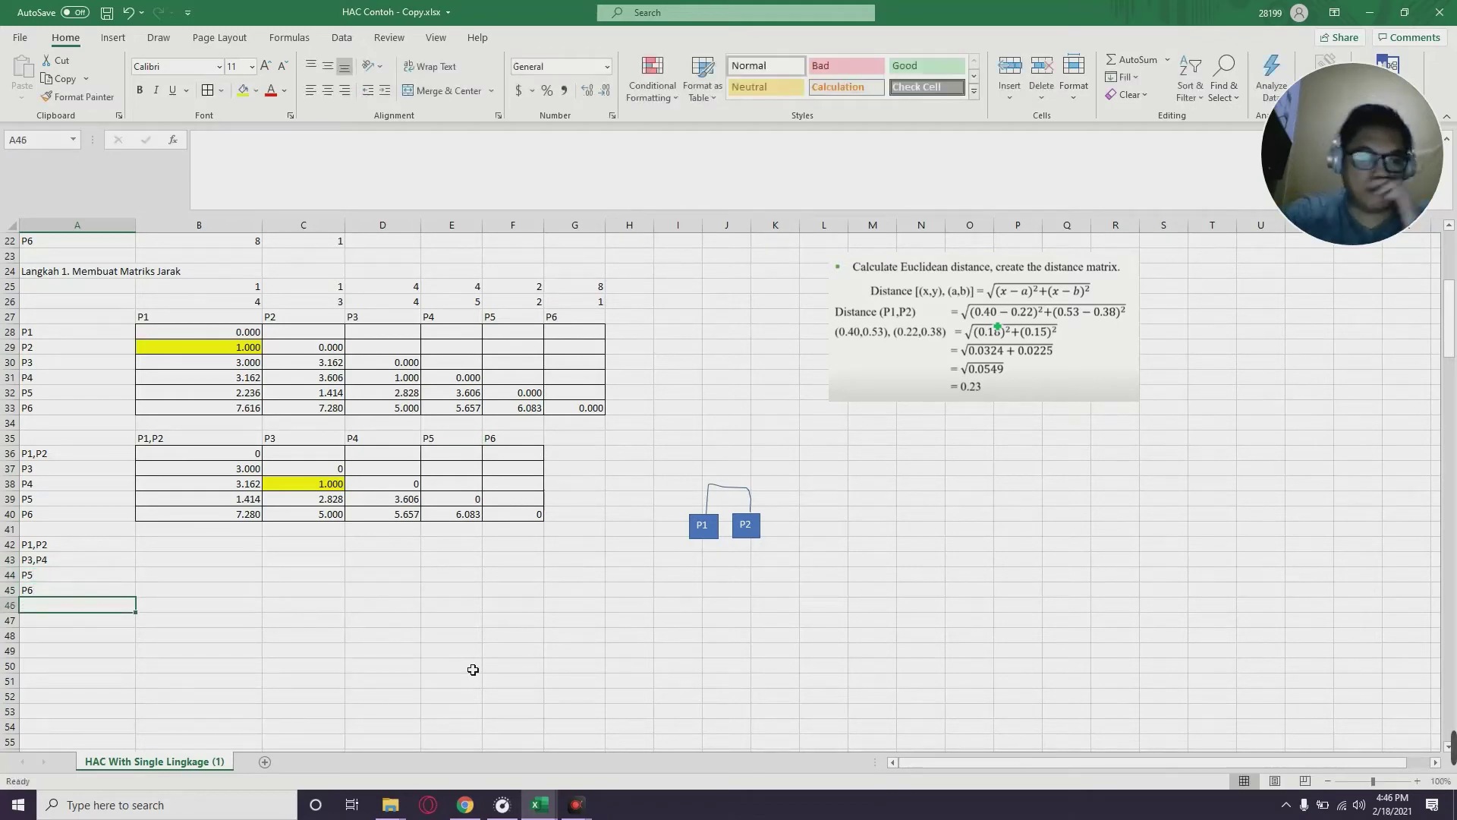
# Move the row labels down to A43:A46 and paste a transposed copy across B42:E42 as column headers
pyautogui.moveTo(99, 548); pyautogui.dragTo(136, 589)
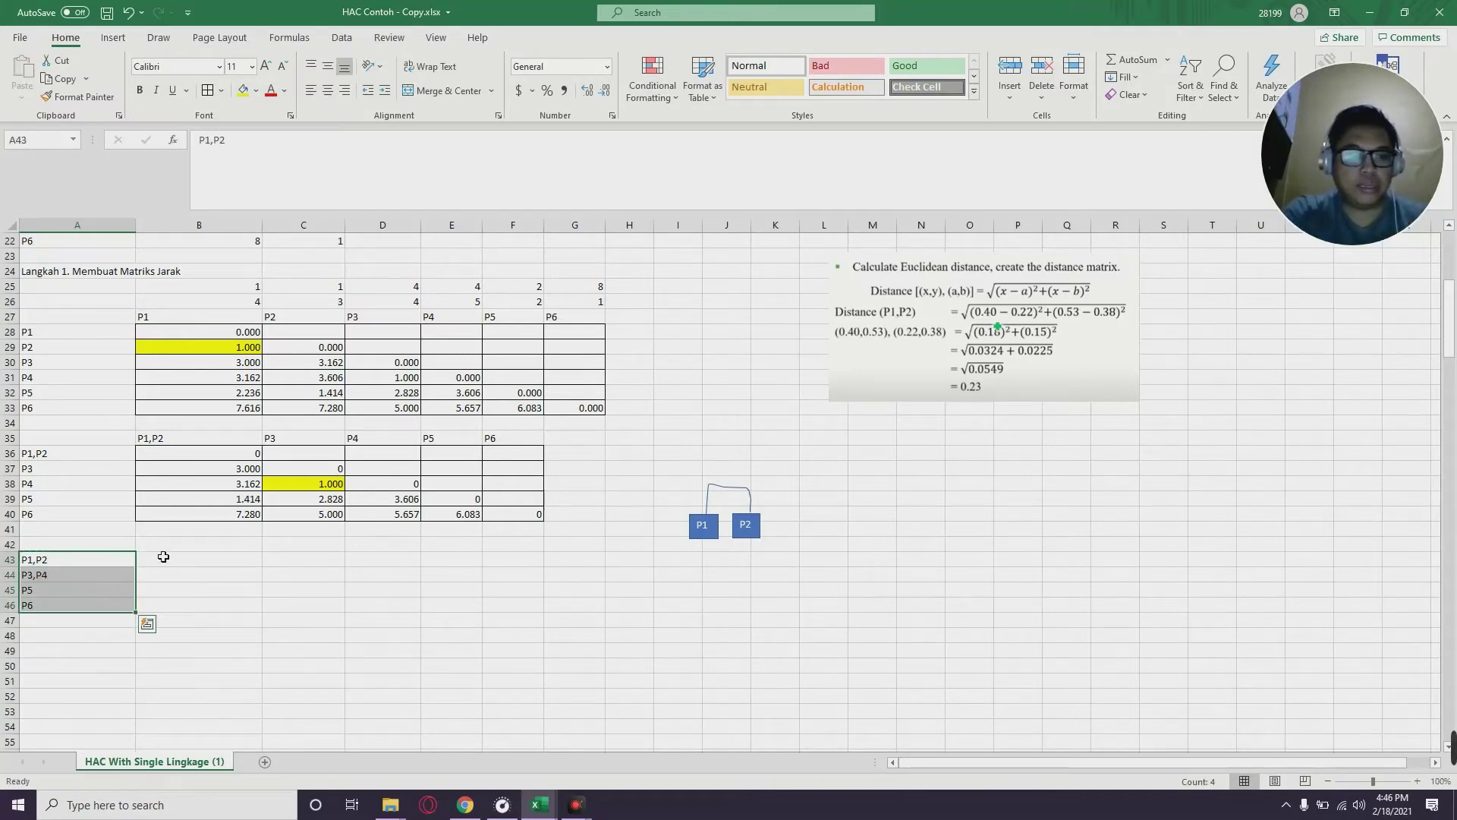
pyautogui.hotkey('ctrl', 'c')
pyautogui.click(216, 546)
pyautogui.rightClick(220, 545)
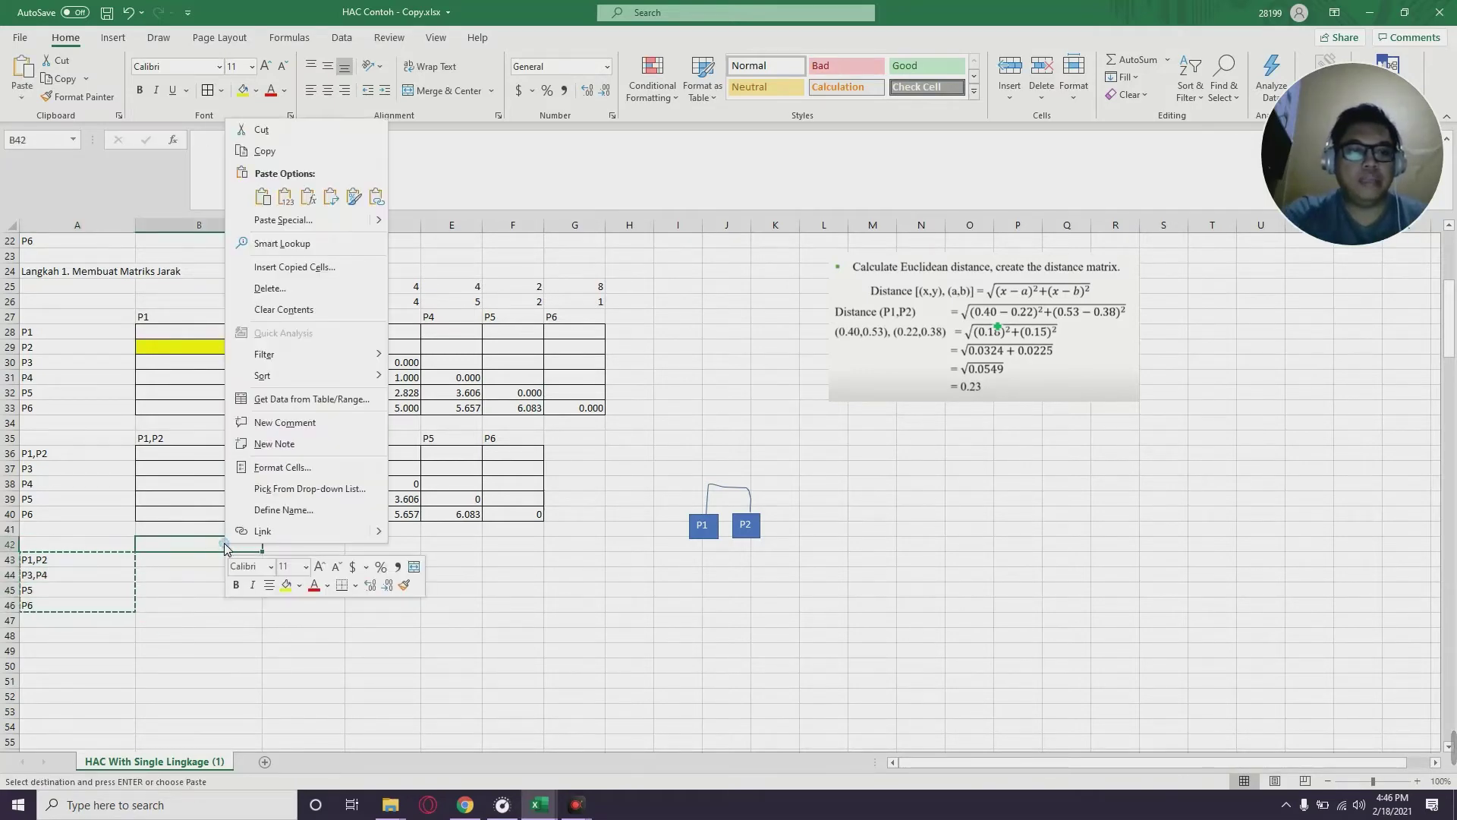
pyautogui.click(331, 197)
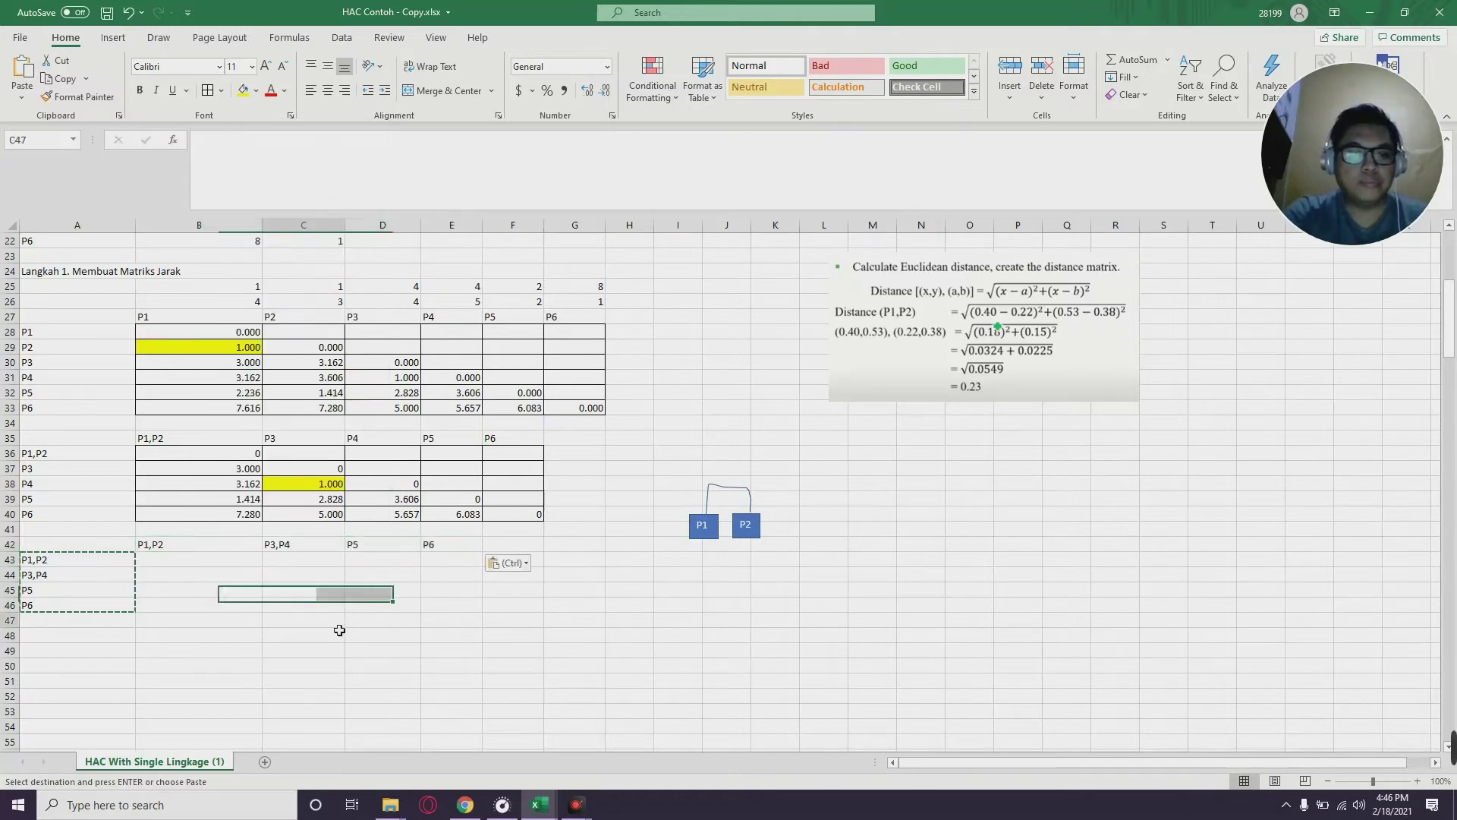
# Enter 0 along the diagonal of the new matrix, in B43, C44, D45 and E46
pyautogui.click(205, 562)
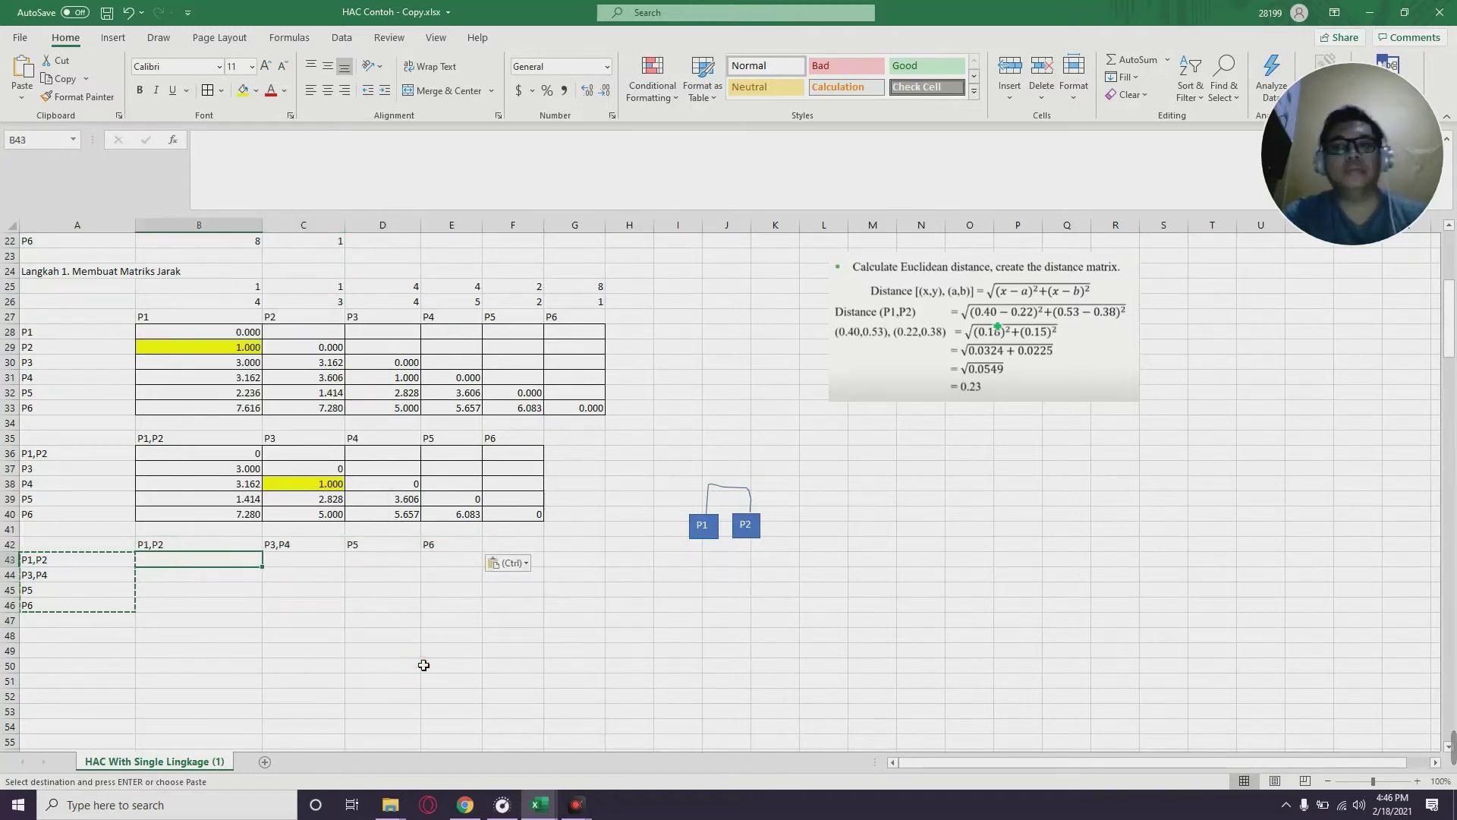
pyautogui.write('0')
pyautogui.press('Right')
pyautogui.press('Down')
pyautogui.write('0')
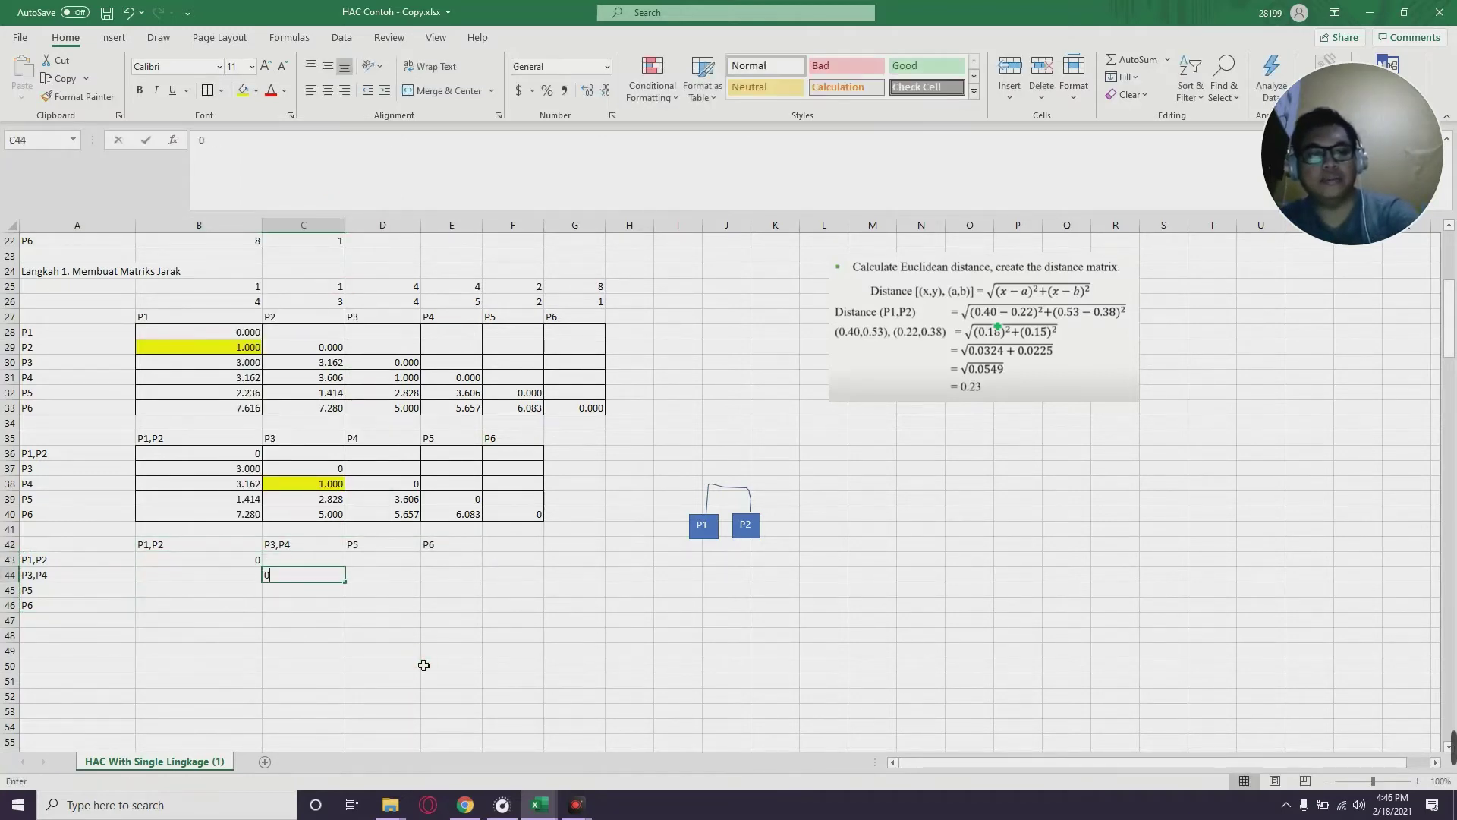
pyautogui.press('Right')
pyautogui.press('Down')
pyautogui.write('0')
pyautogui.press('Right')
pyautogui.press('Down')
pyautogui.write('0')
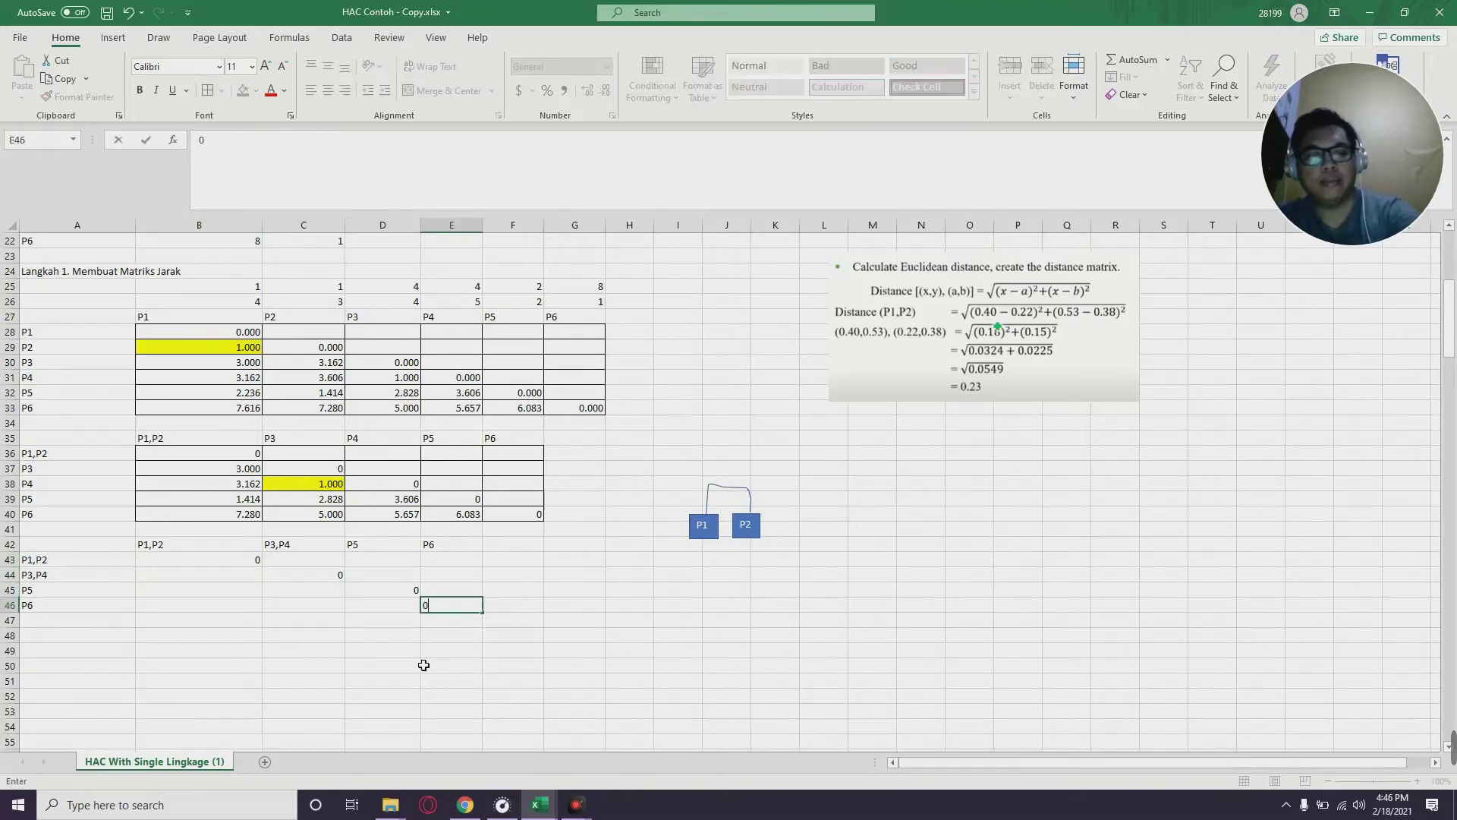
pyautogui.press('Right')
# Examine which distances in the previous matrix, rows 36 to 40, correspond to the empty cells of the new matrix
pyautogui.press('Left')
pyautogui.press('Left')
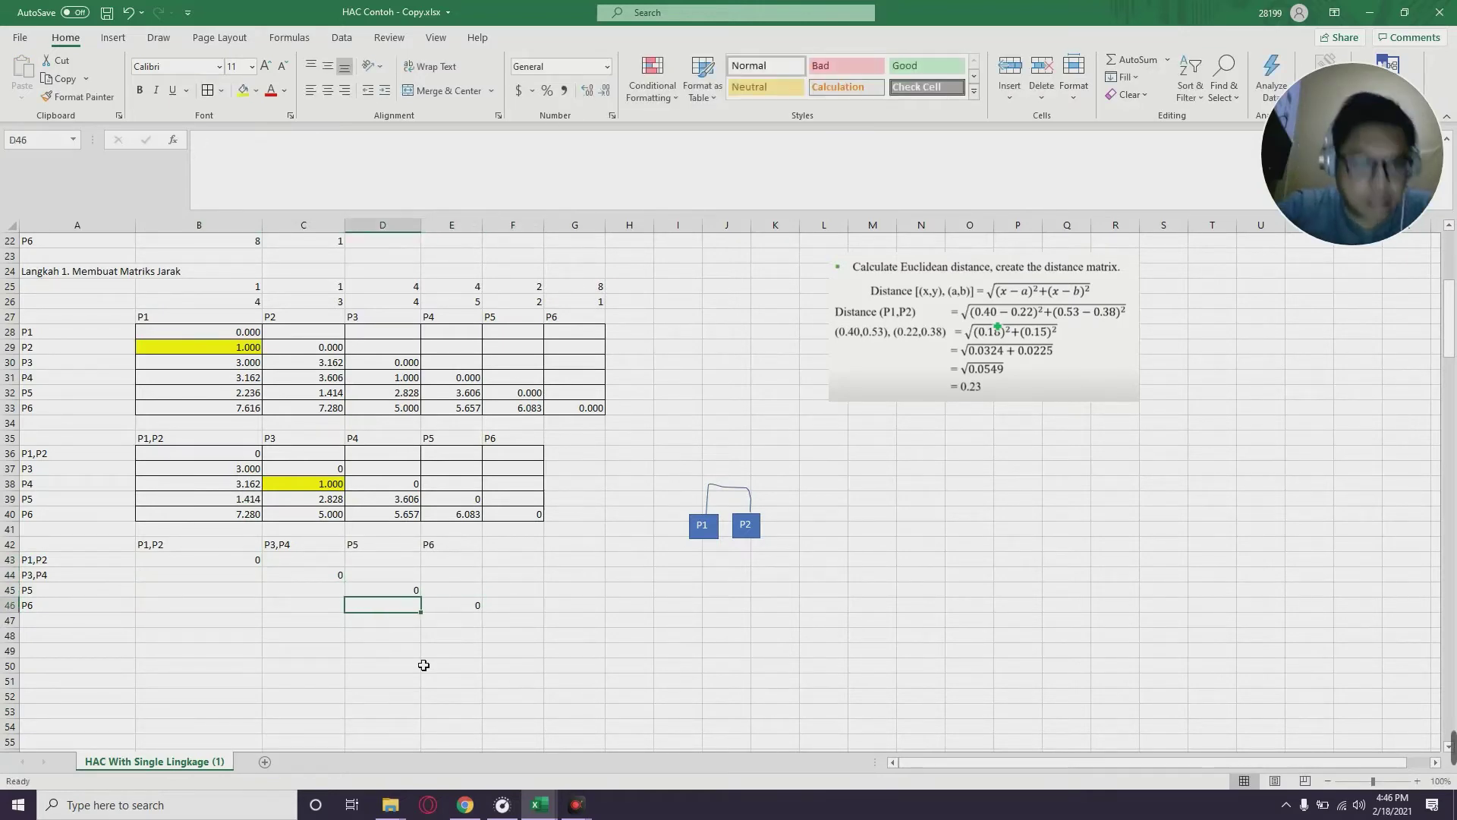
pyautogui.press('Left')
pyautogui.press('Left')
pyautogui.press('Left')
pyautogui.press('Right')
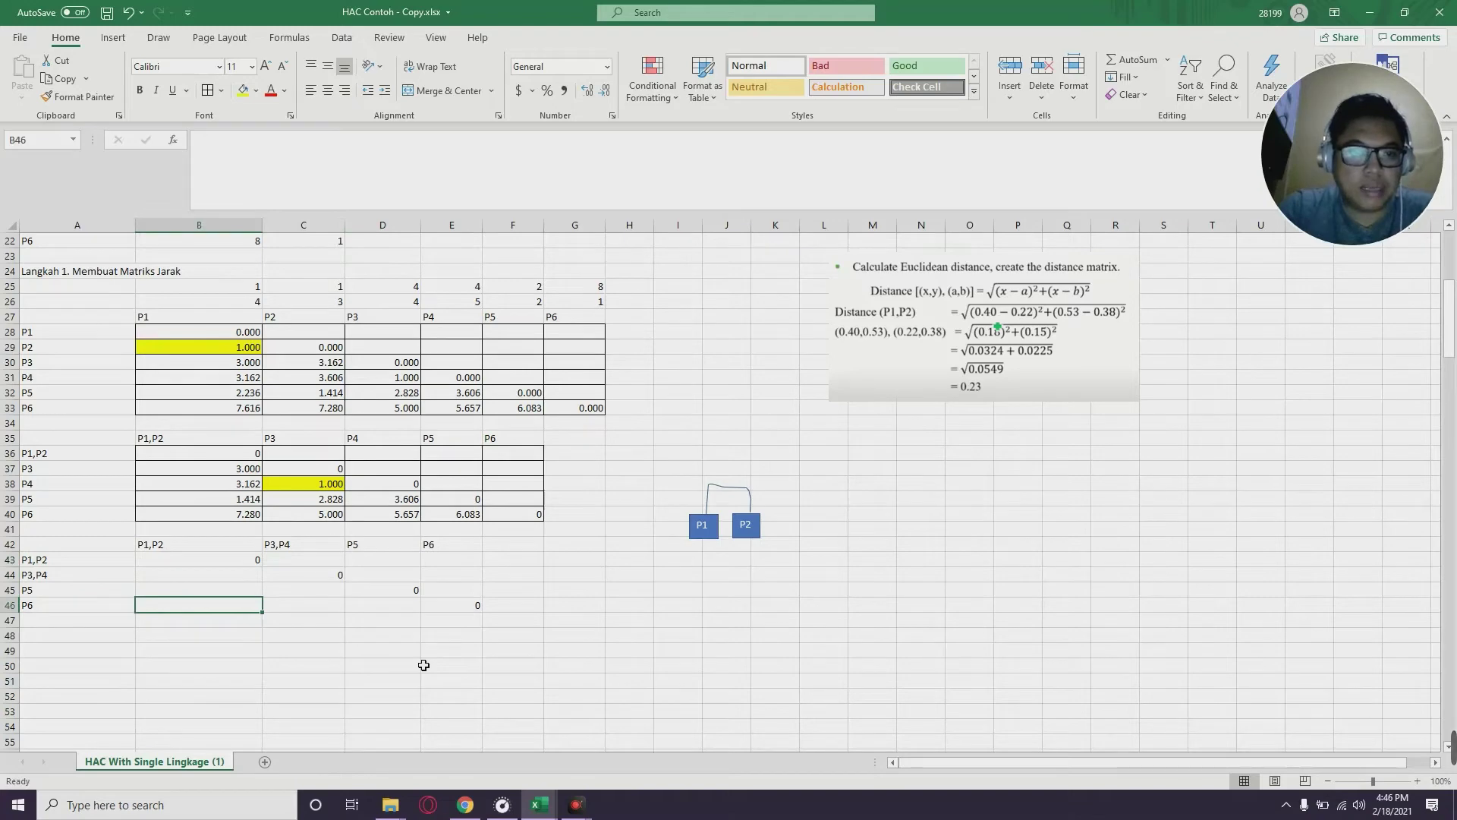
pyautogui.press('Up')
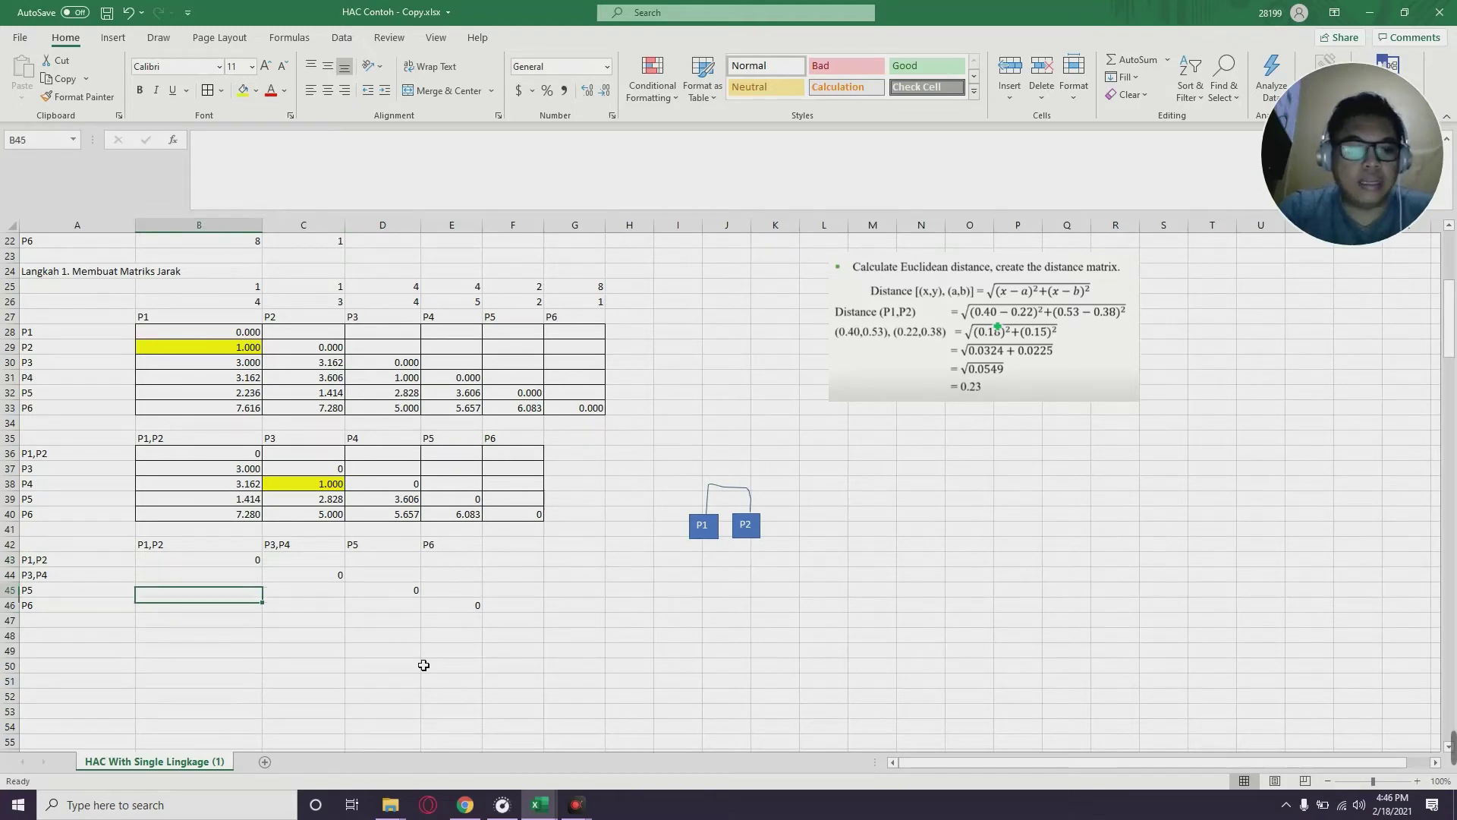
pyautogui.press('Up')
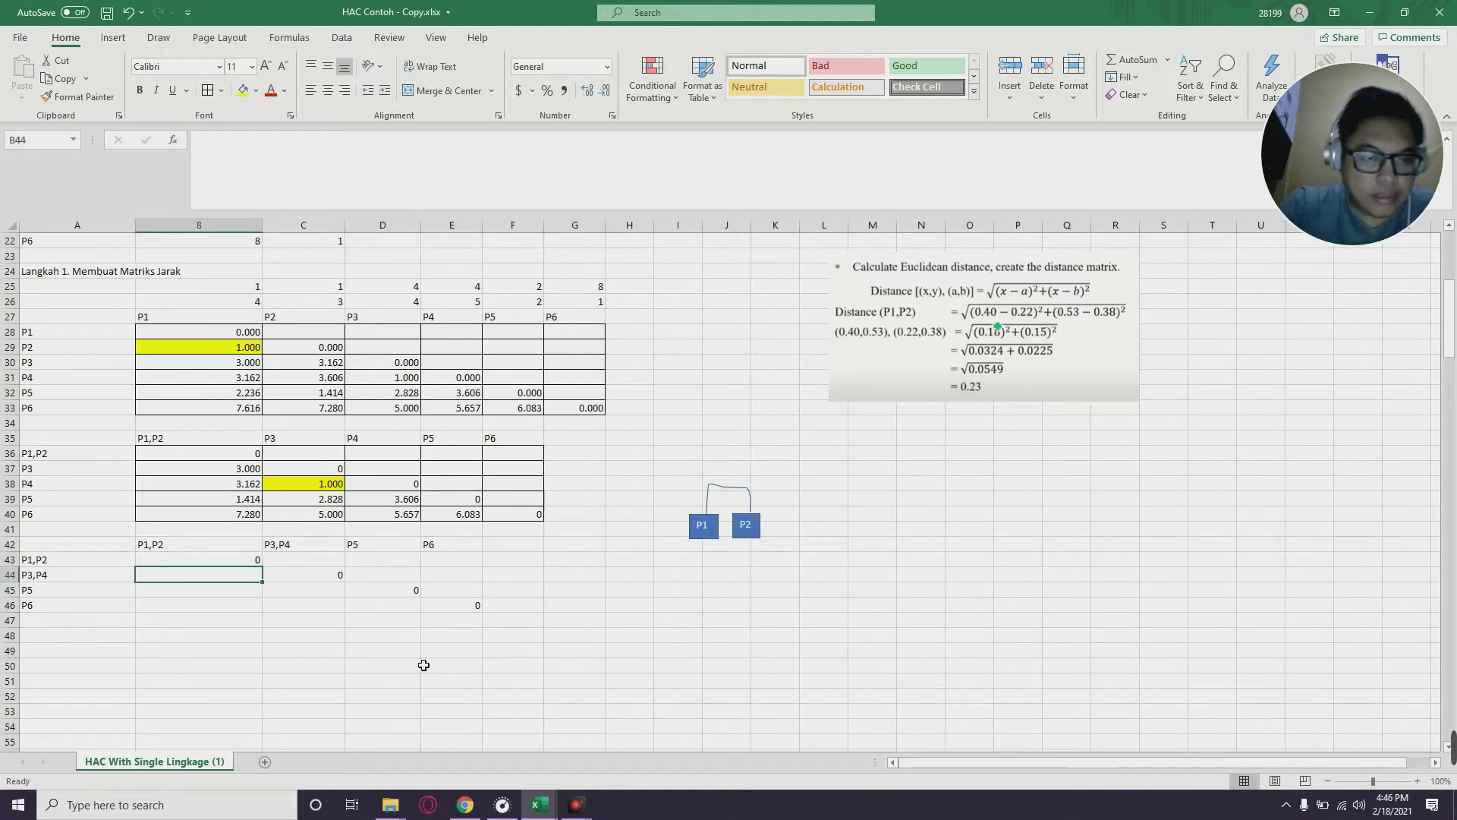
pyautogui.press('Up')
pyautogui.press('Up')
pyautogui.press('Up')
pyautogui.press('Up')
pyautogui.press('Right')
pyautogui.press('Right')
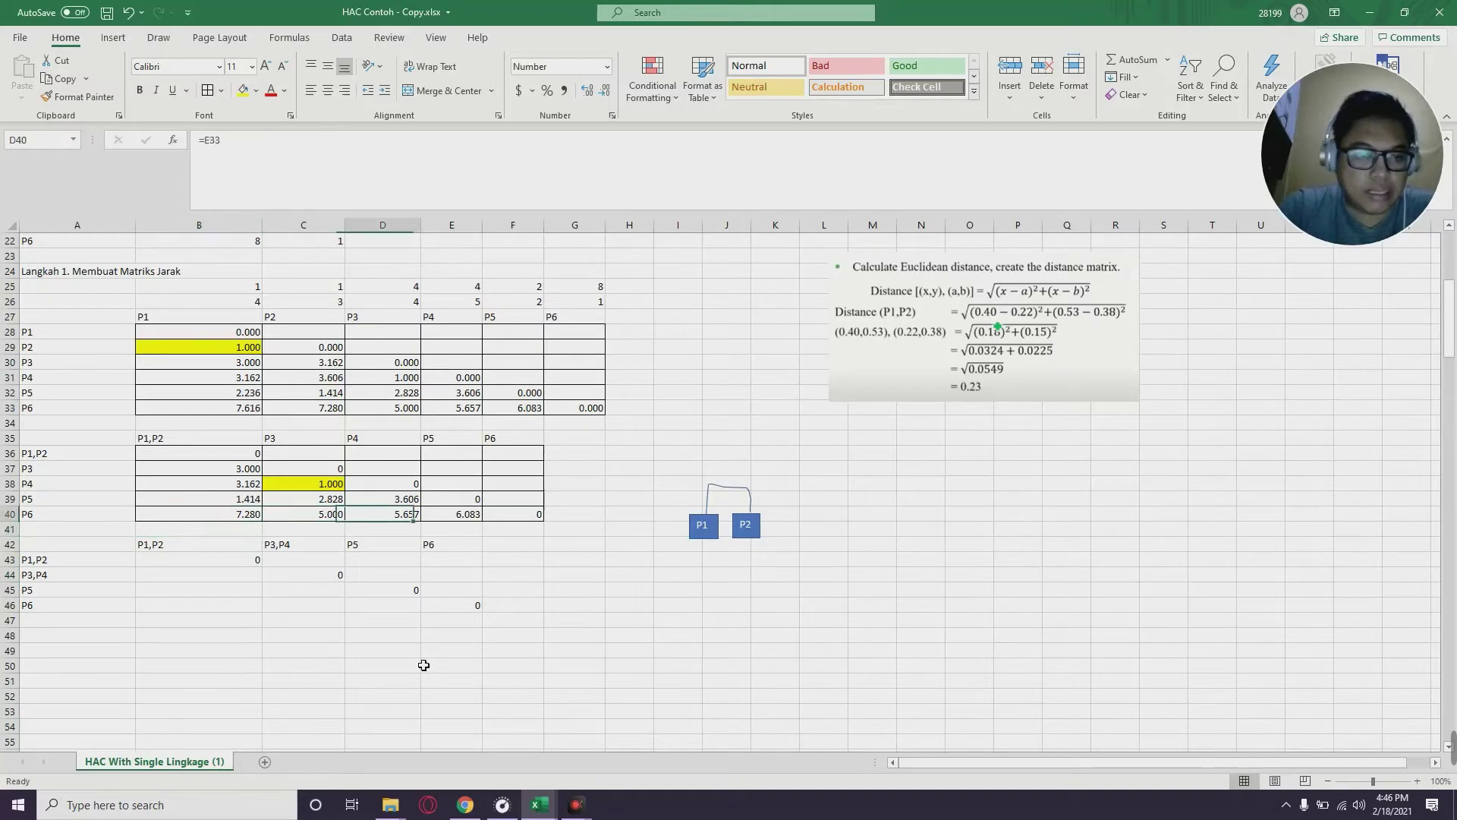
pyautogui.press('Down')
pyautogui.press('Down')
pyautogui.press('Down')
pyautogui.press('Down')
pyautogui.press('Left')
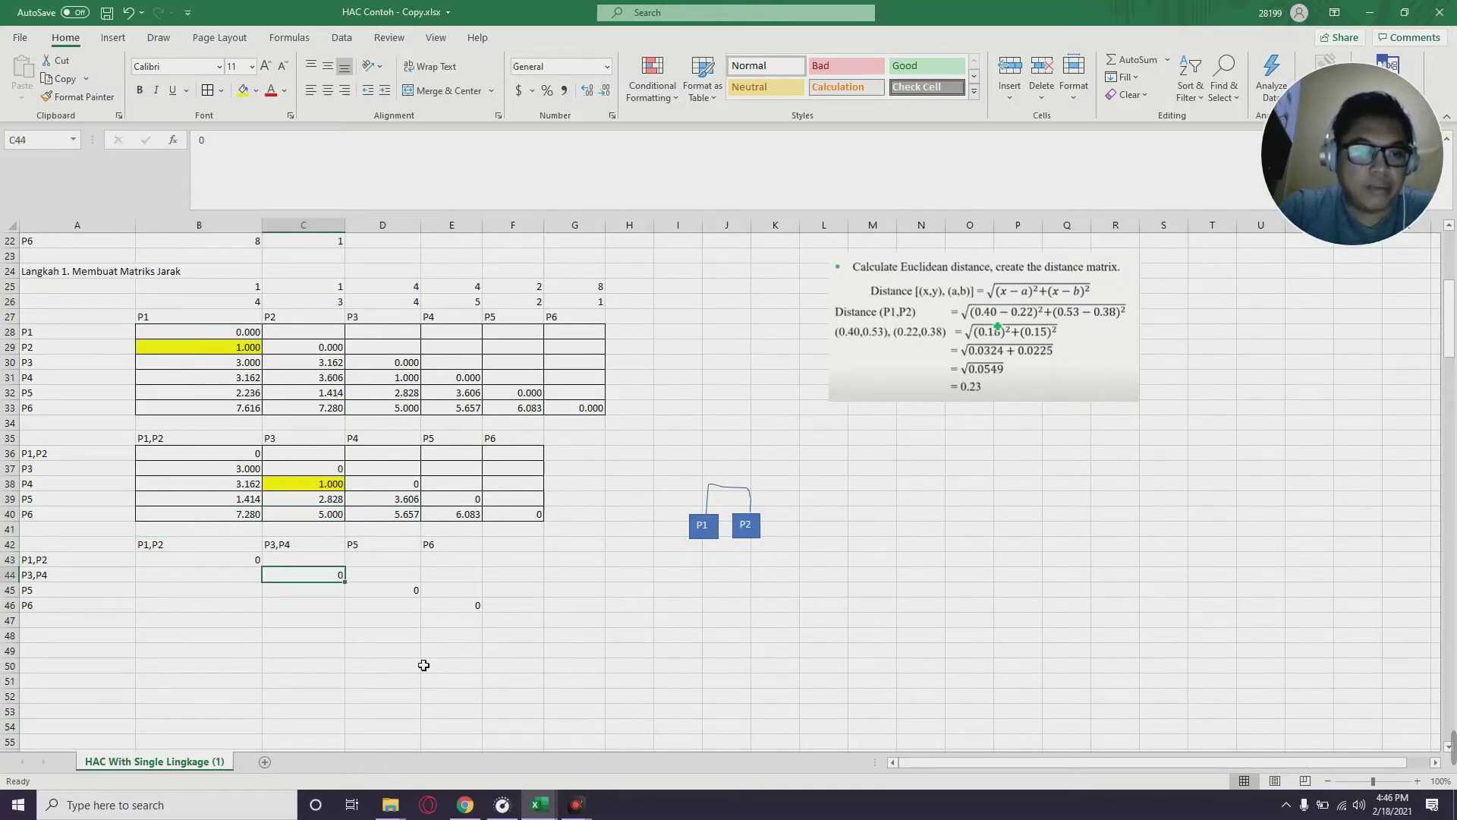
pyautogui.press('Left')
pyautogui.press('Up')
pyautogui.press('Up')
pyautogui.press('Up')
pyautogui.press('Up')
pyautogui.press('Up')
pyautogui.press('Up')
pyautogui.press('Up')
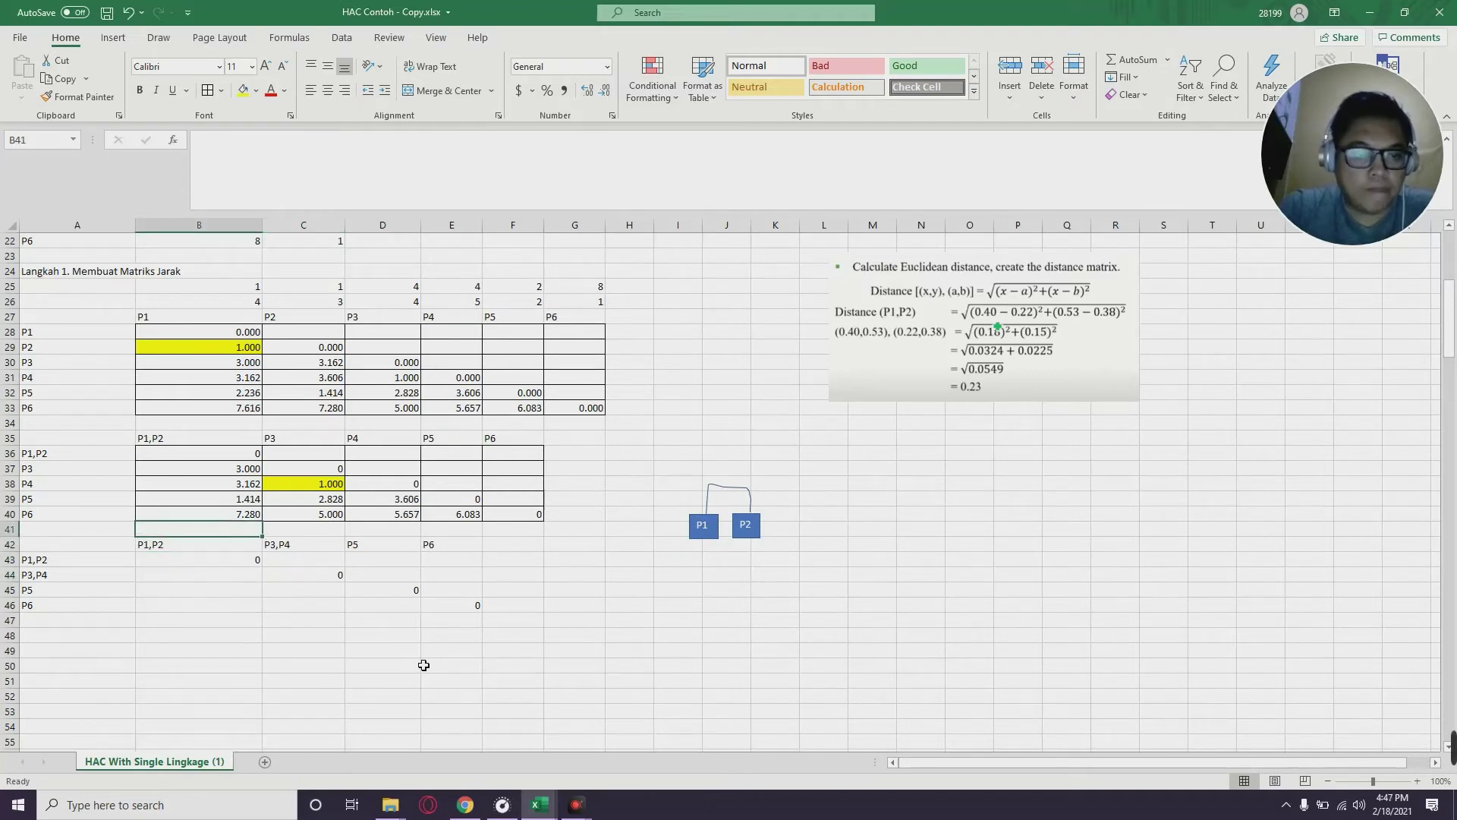
pyautogui.press('Down')
pyautogui.press('Down')
pyautogui.press('Down')
pyautogui.press('Down')
pyautogui.press('Down')
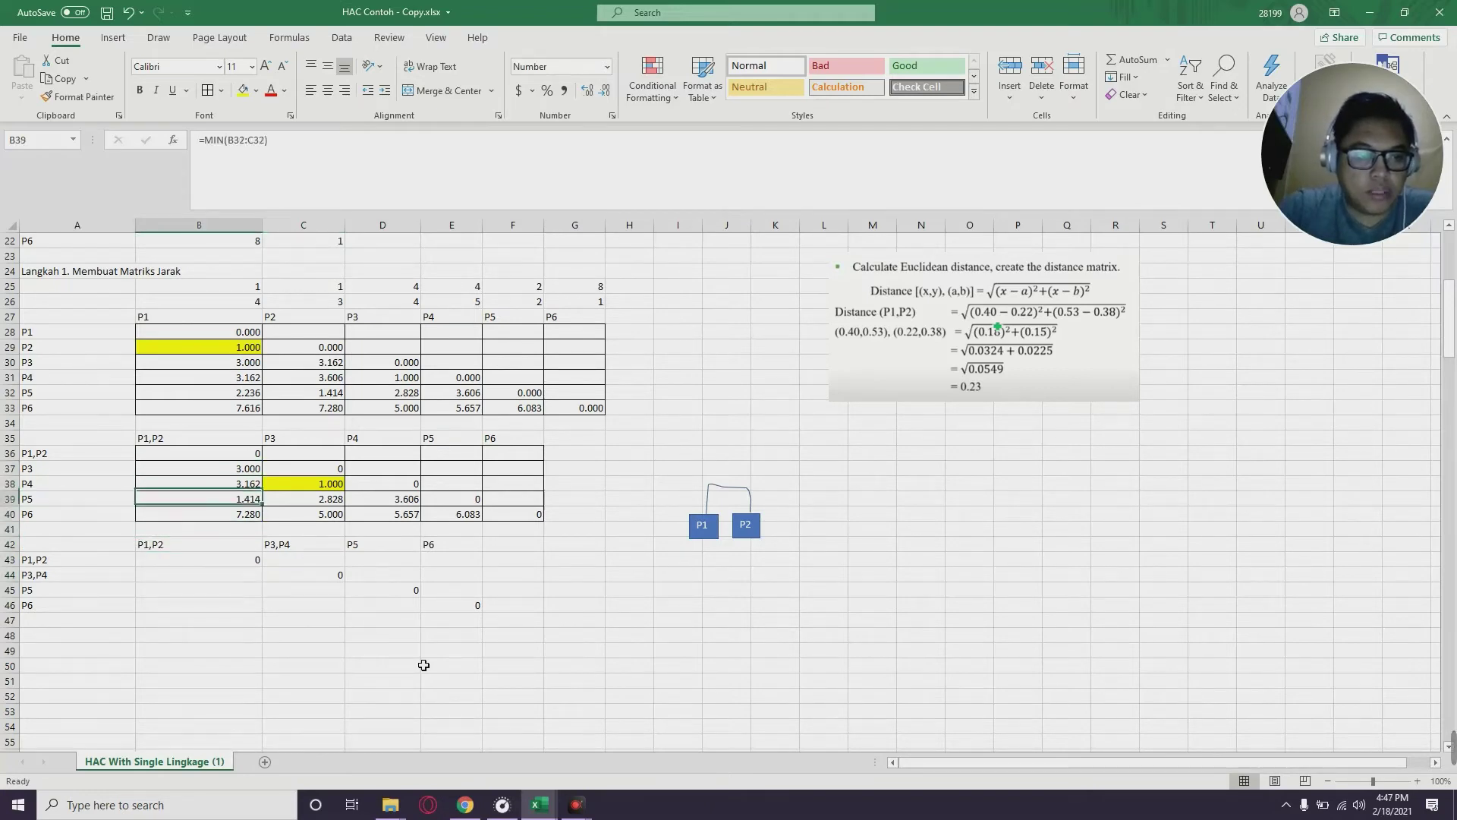
pyautogui.press('Down')
pyautogui.press('Down')
pyautogui.press('Down')
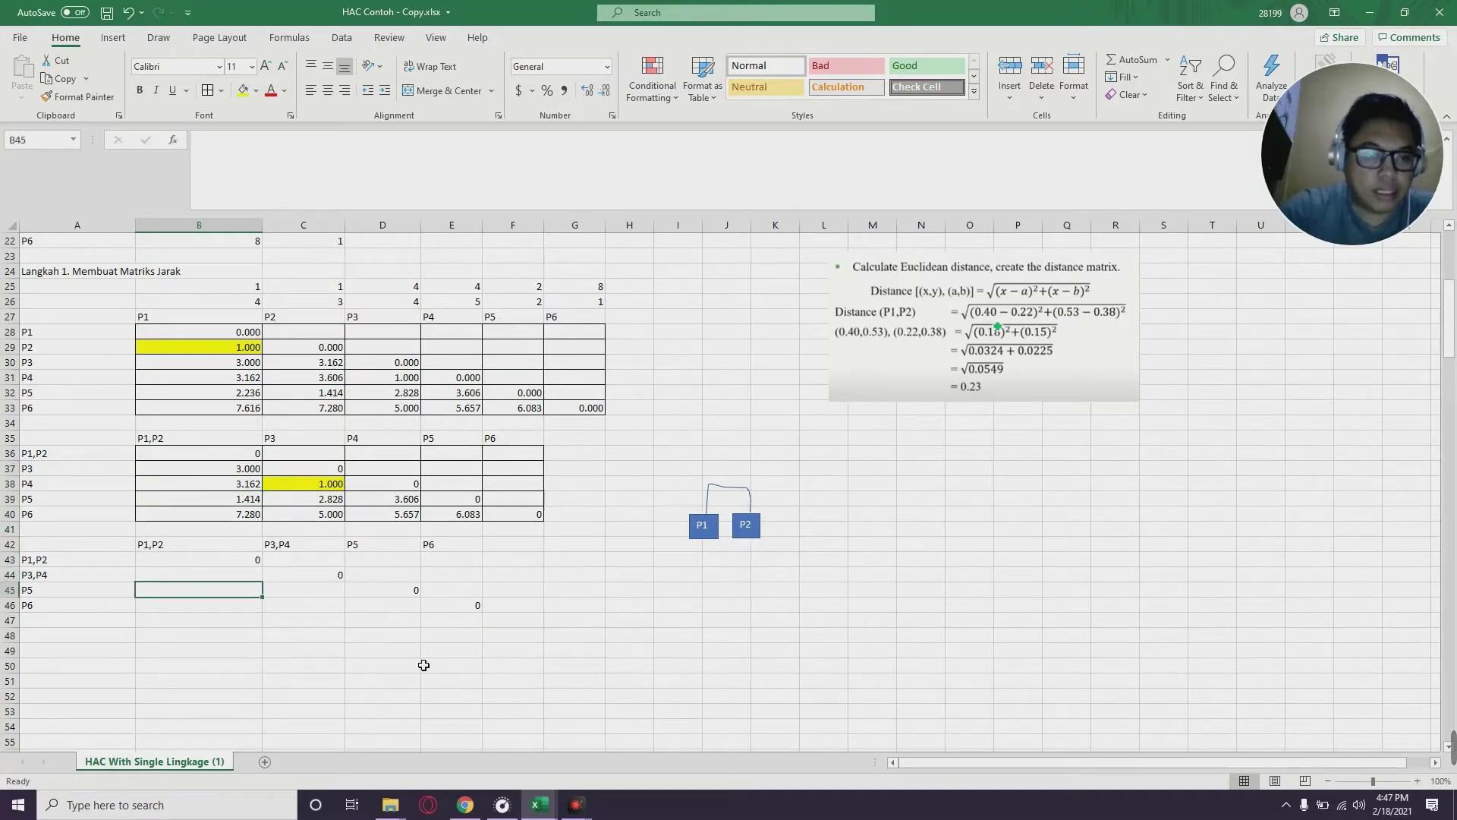
# Enter =B39 in B45 to carry over the distance between P1,P2 and P5
pyautogui.write('=')
pyautogui.press('Up')
pyautogui.press('Up')
pyautogui.press('Up')
pyautogui.press('Up')
pyautogui.press('Up')
pyautogui.press('Up')
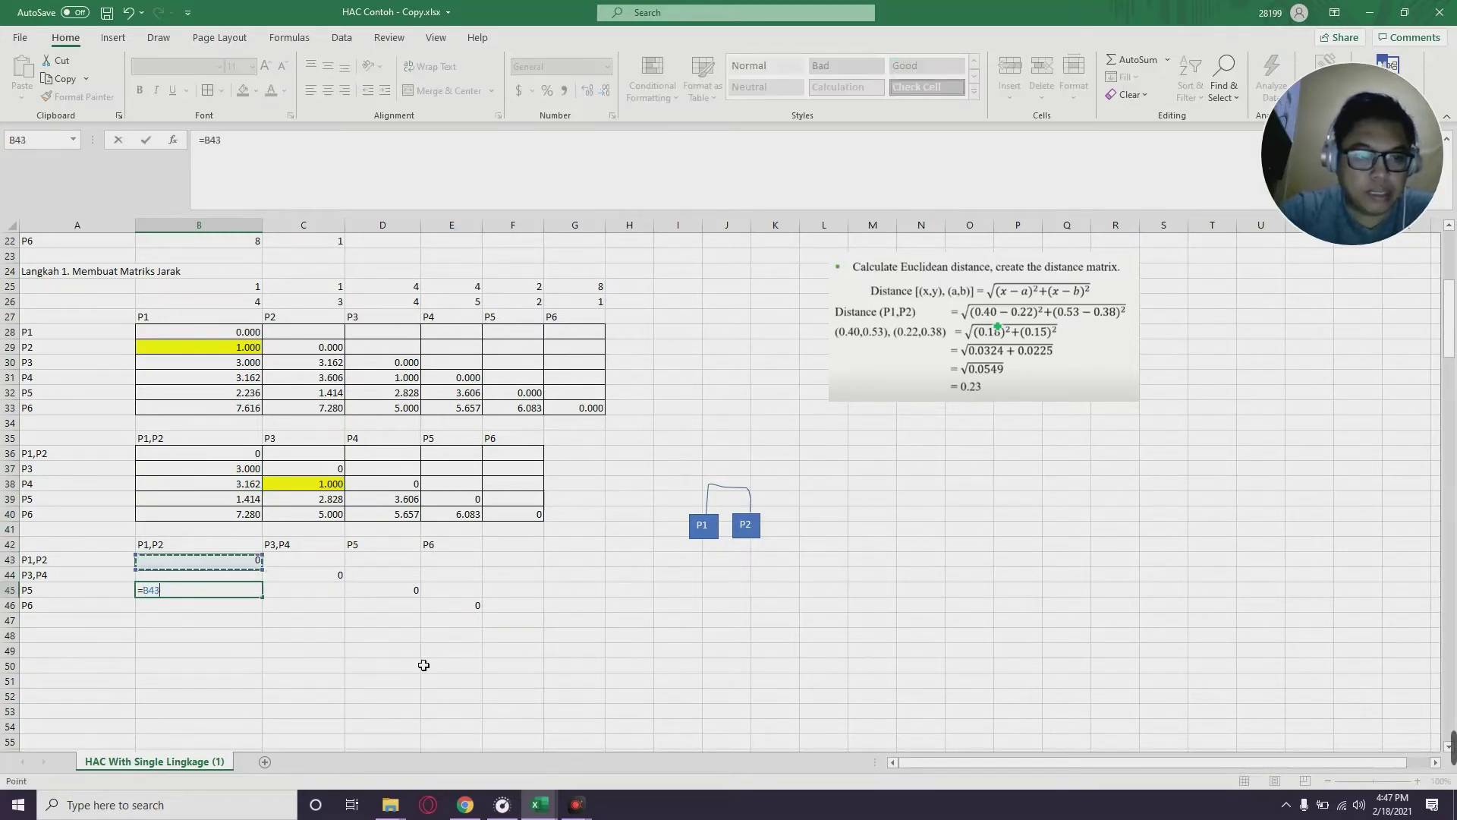
pyautogui.press('Return')
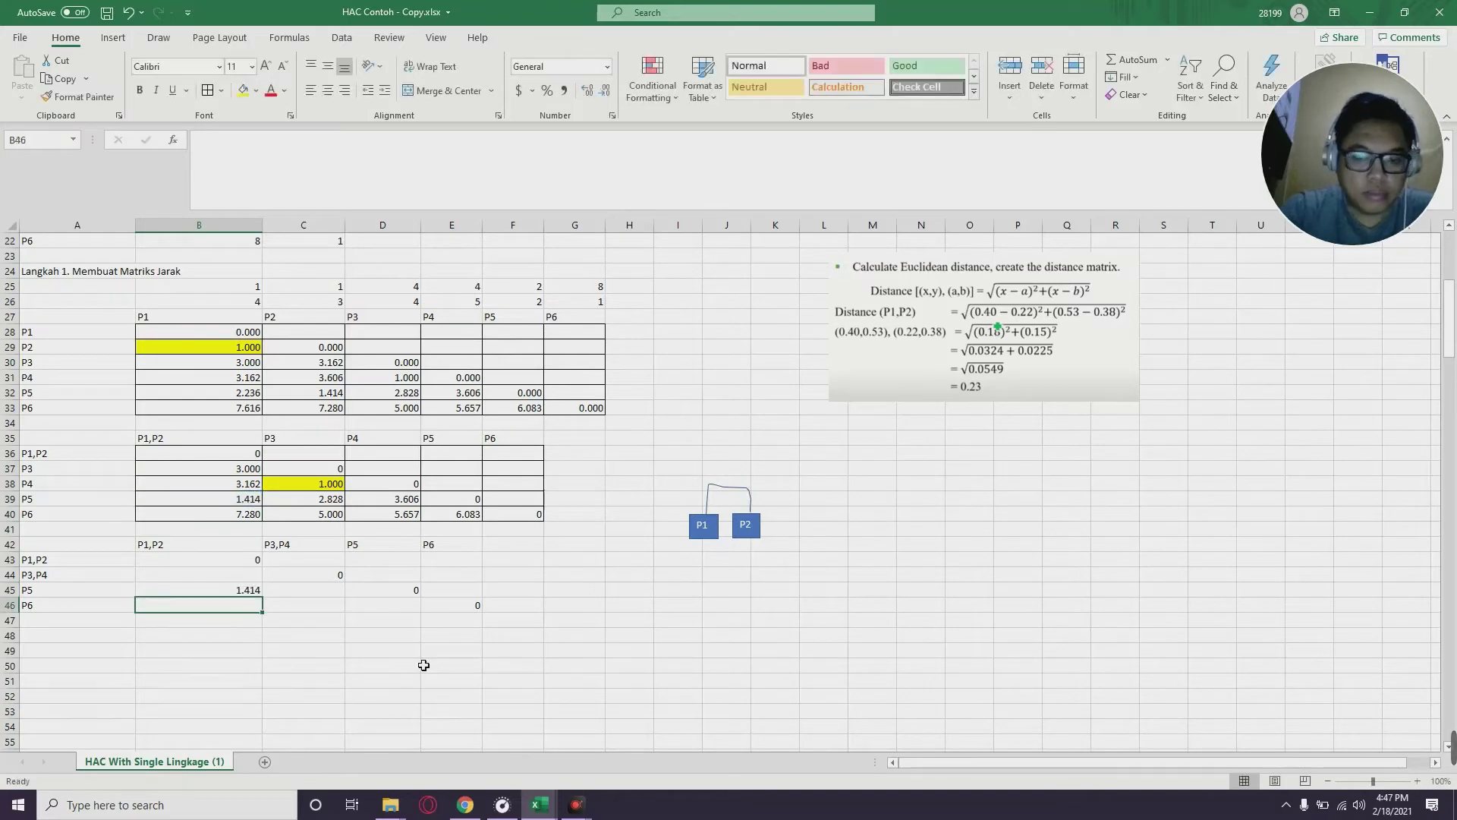
# Enter =B40 in B46 to carry over the distance between P1,P2 and P6
pyautogui.write('=')
pyautogui.press('Up')
pyautogui.press('Up')
pyautogui.press('Up')
pyautogui.press('Up')
pyautogui.press('Up')
pyautogui.press('Up')
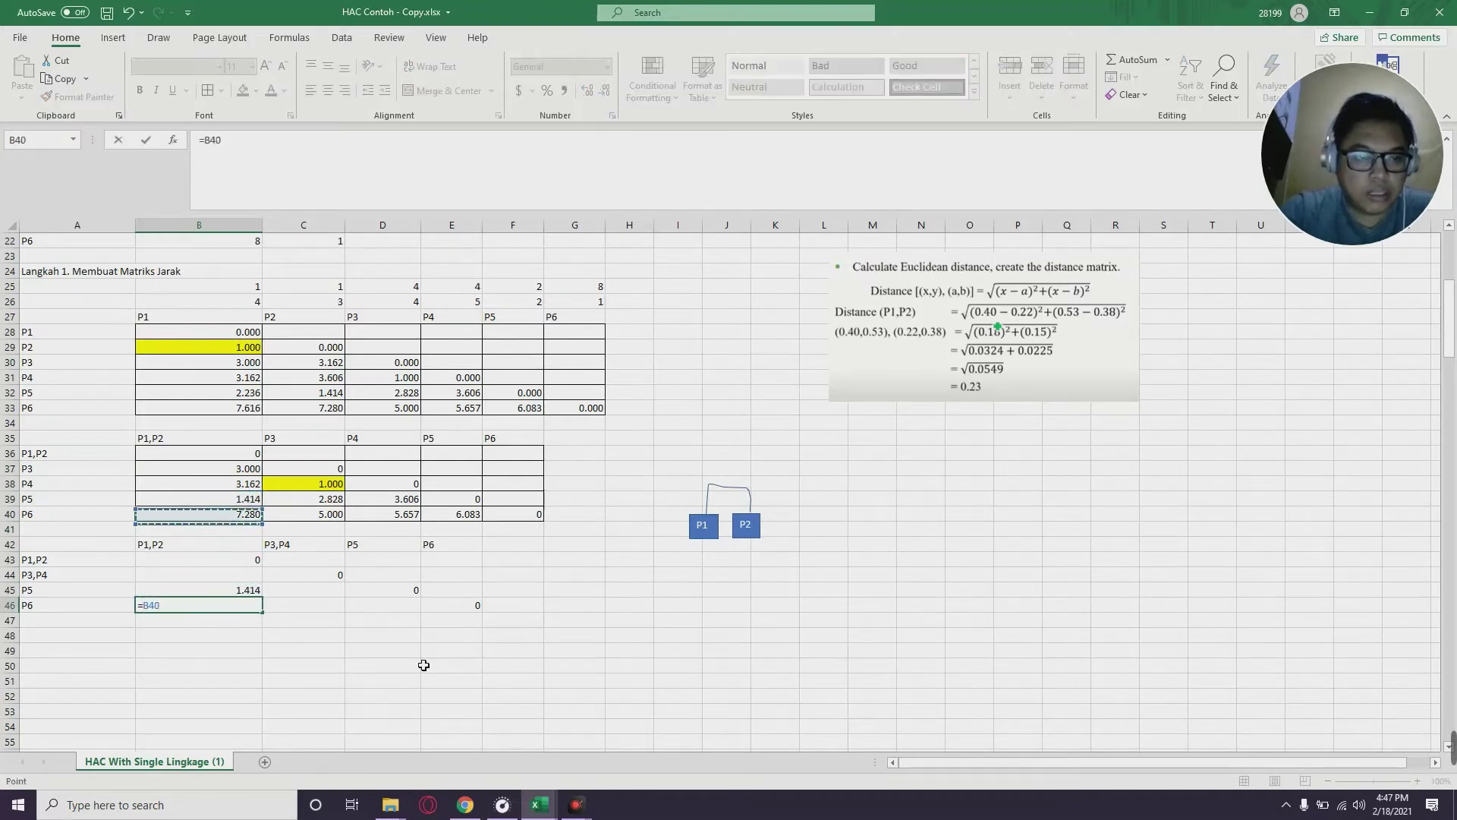
pyautogui.press('Up')
pyautogui.press('Down')
pyautogui.press('Return')
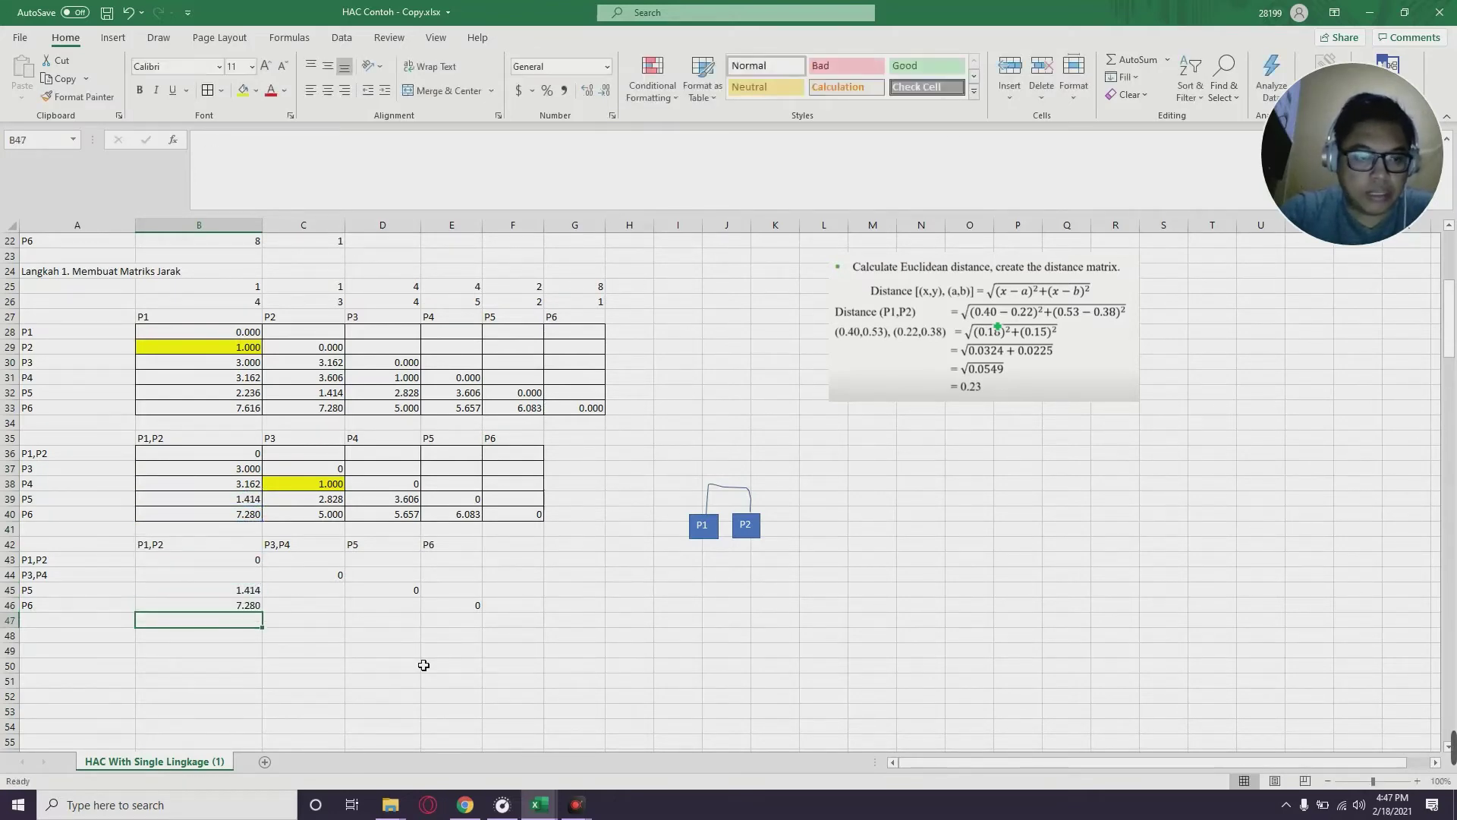
# Enter =E40 in D46 to carry over the distance between P5 and P6
pyautogui.press('Right')
pyautogui.press('Up')
pyautogui.press('Up')
pyautogui.press('Right')
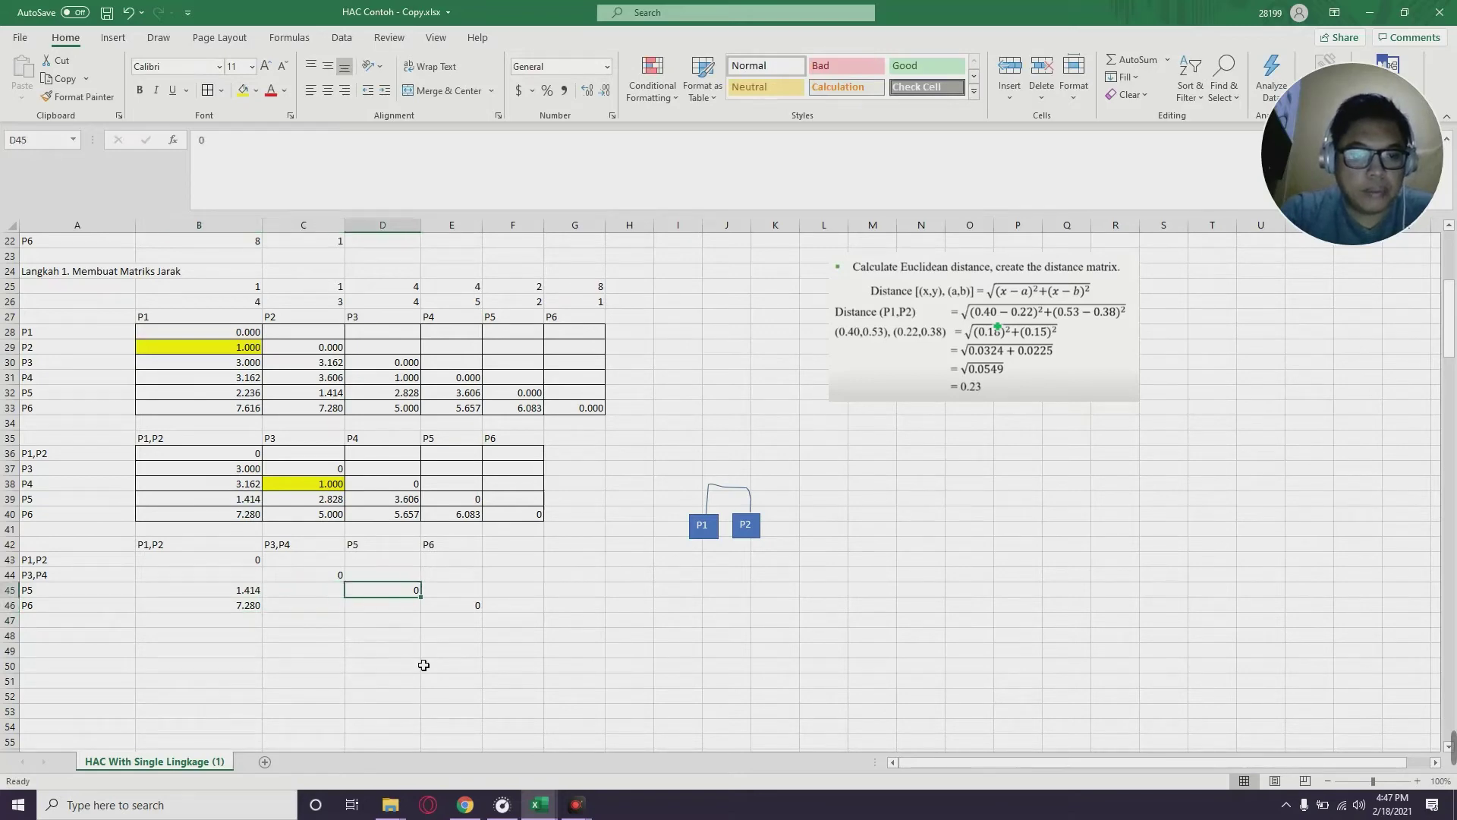
pyautogui.press('Down')
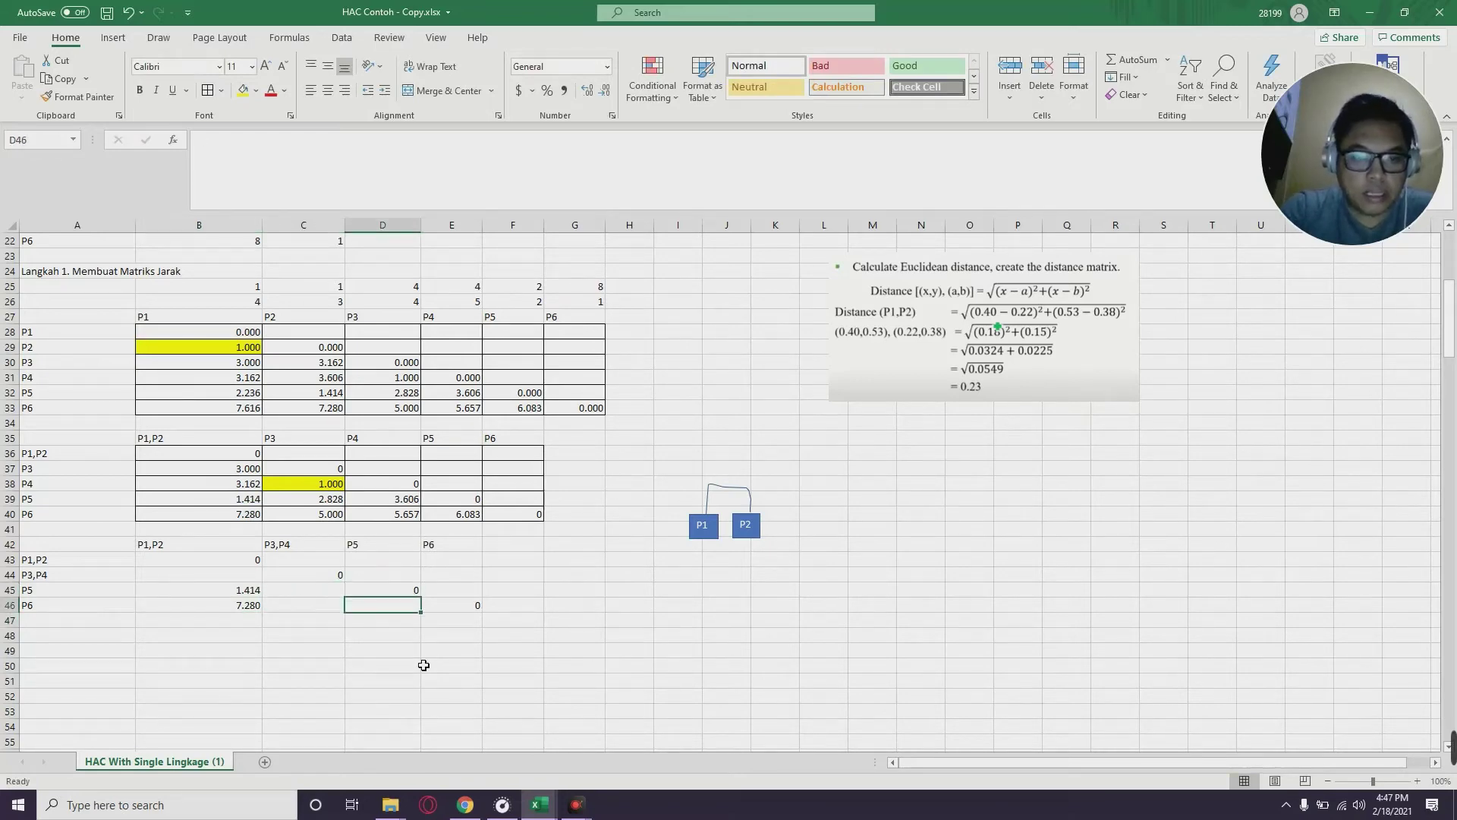
pyautogui.write('=')
pyautogui.press('Up')
pyautogui.press('Up')
pyautogui.press('Up')
pyautogui.press('Up')
pyautogui.press('Up')
pyautogui.press('Up')
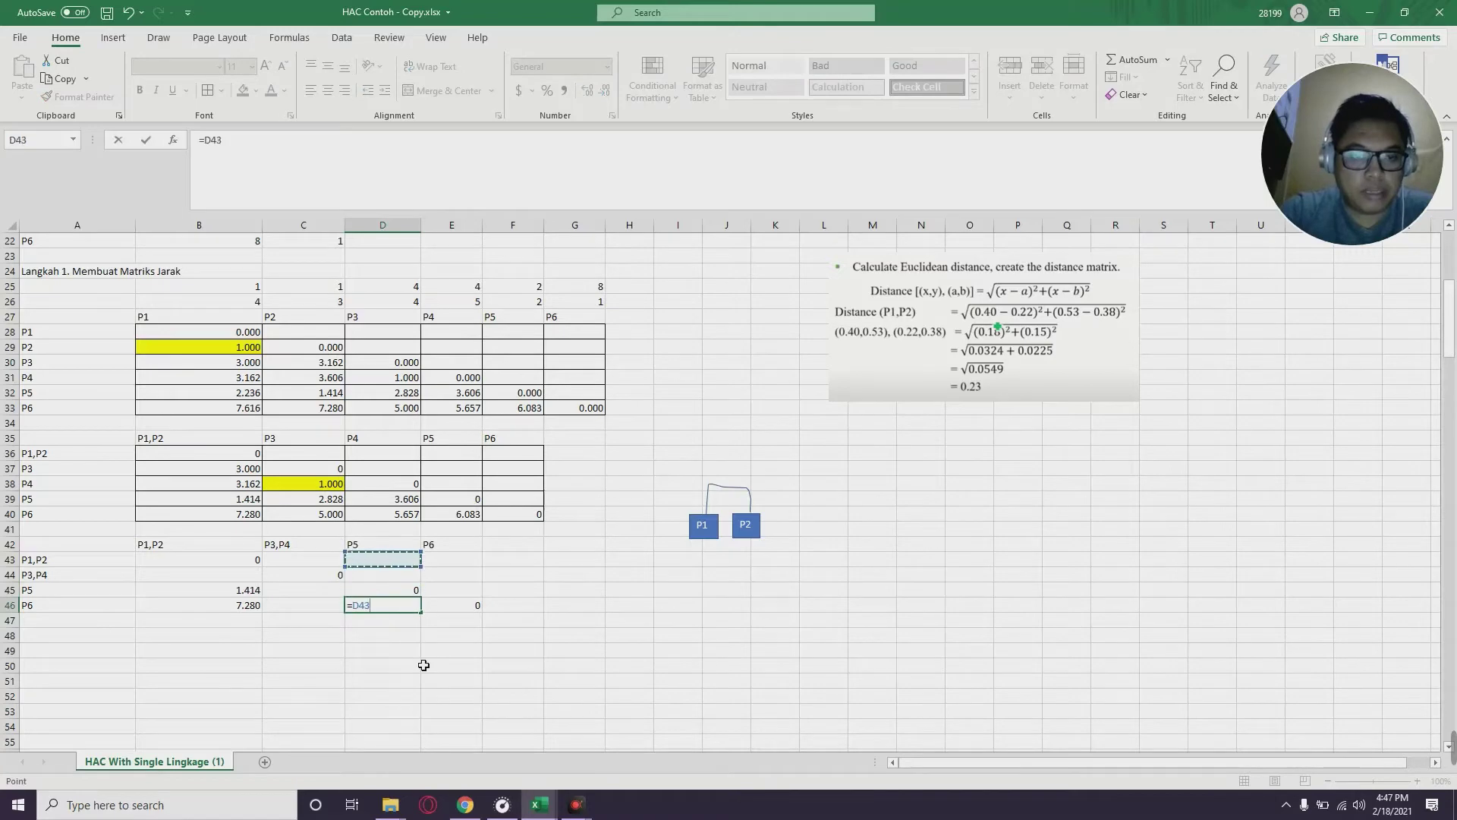
pyautogui.press('Right')
pyautogui.press('Return')
# Enter a MIN formula over B37:B38 in B44 for the distance between P1,P2 and P3,P4
pyautogui.press('Up')
pyautogui.press('Up')
pyautogui.press('Up')
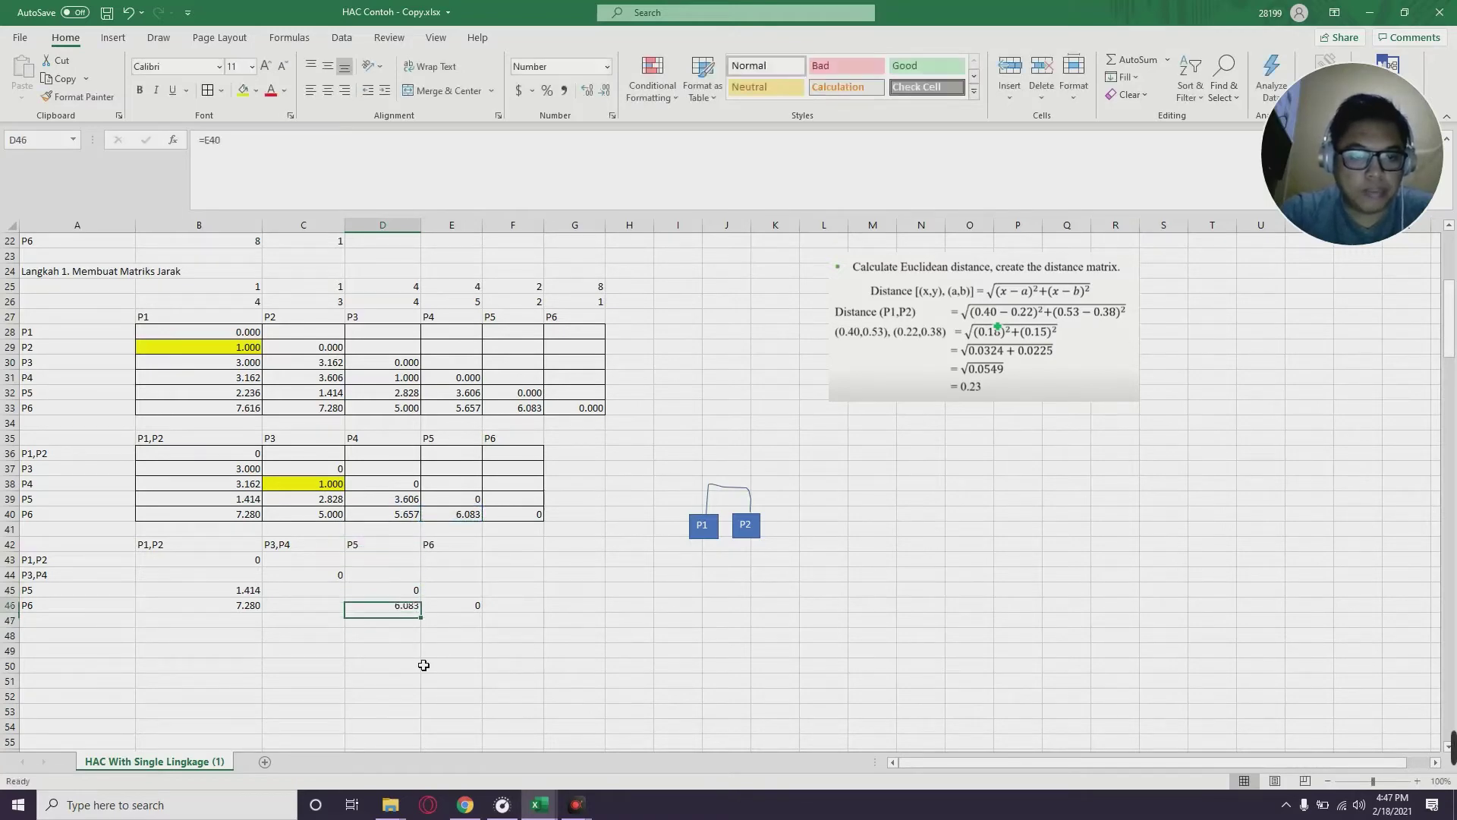
pyautogui.press('Left')
pyautogui.press('Left')
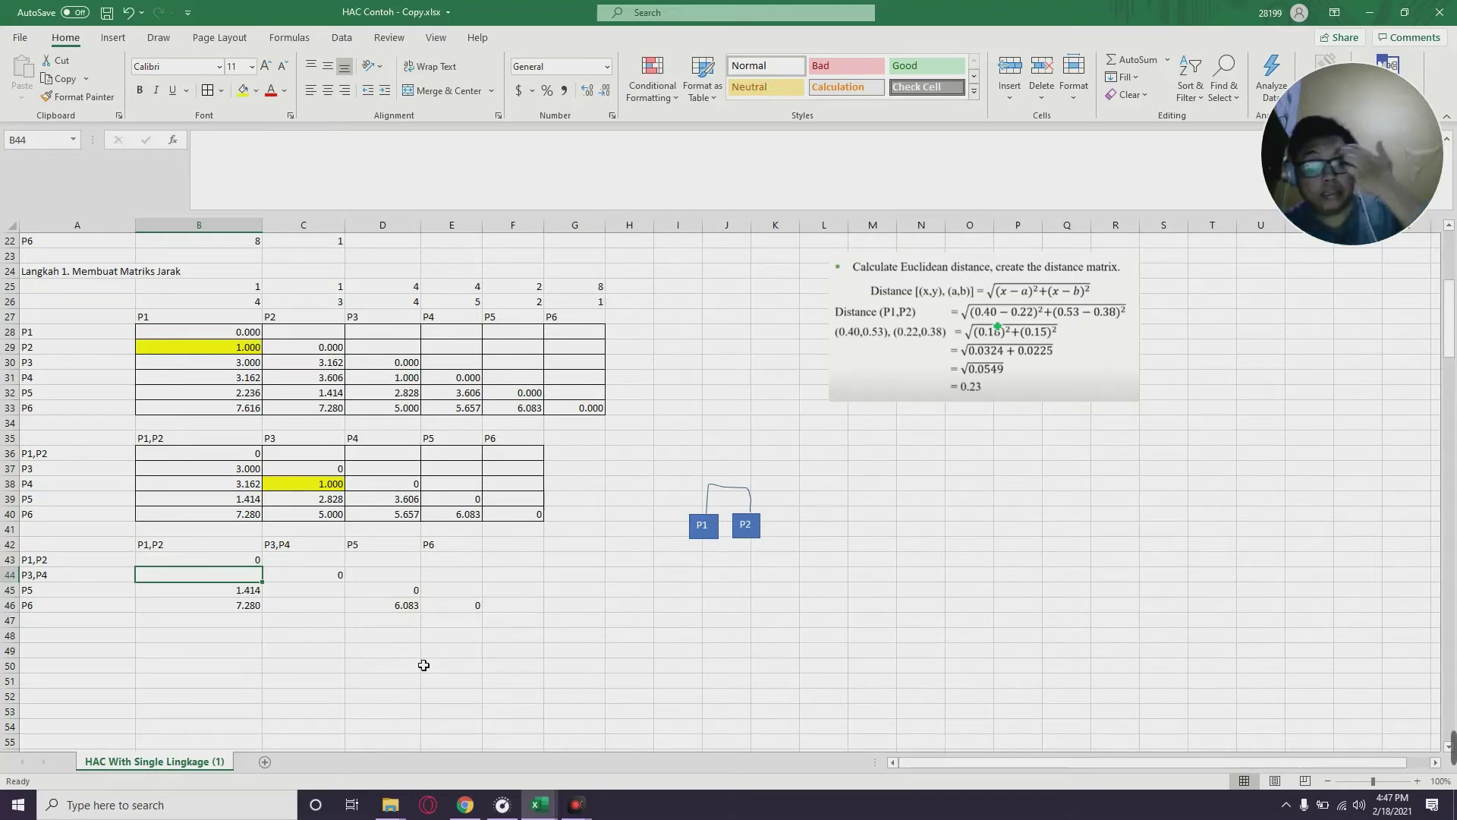
pyautogui.write('=MIN(')
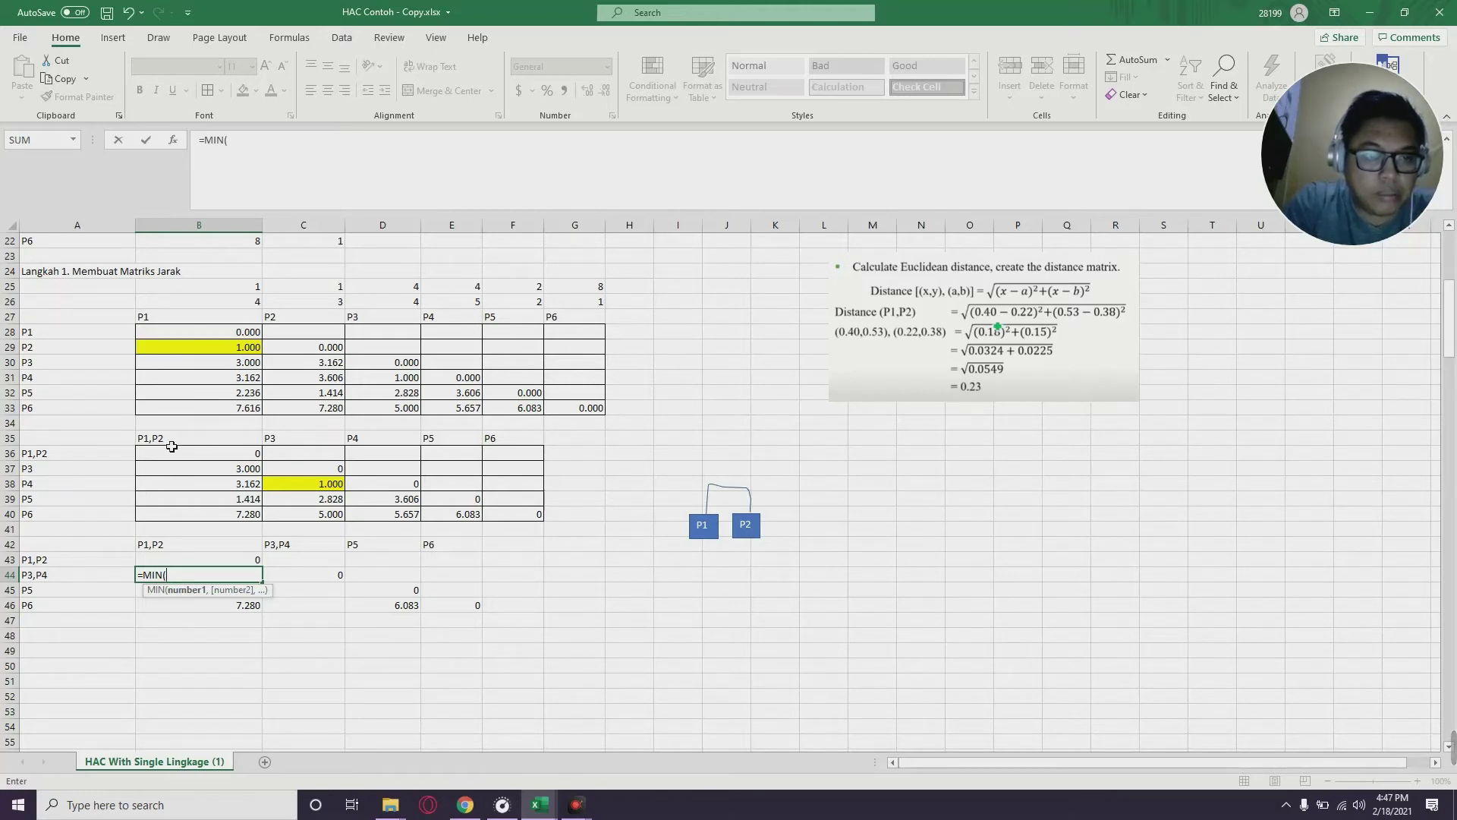
pyautogui.moveTo(208, 474); pyautogui.dragTo(179, 481)
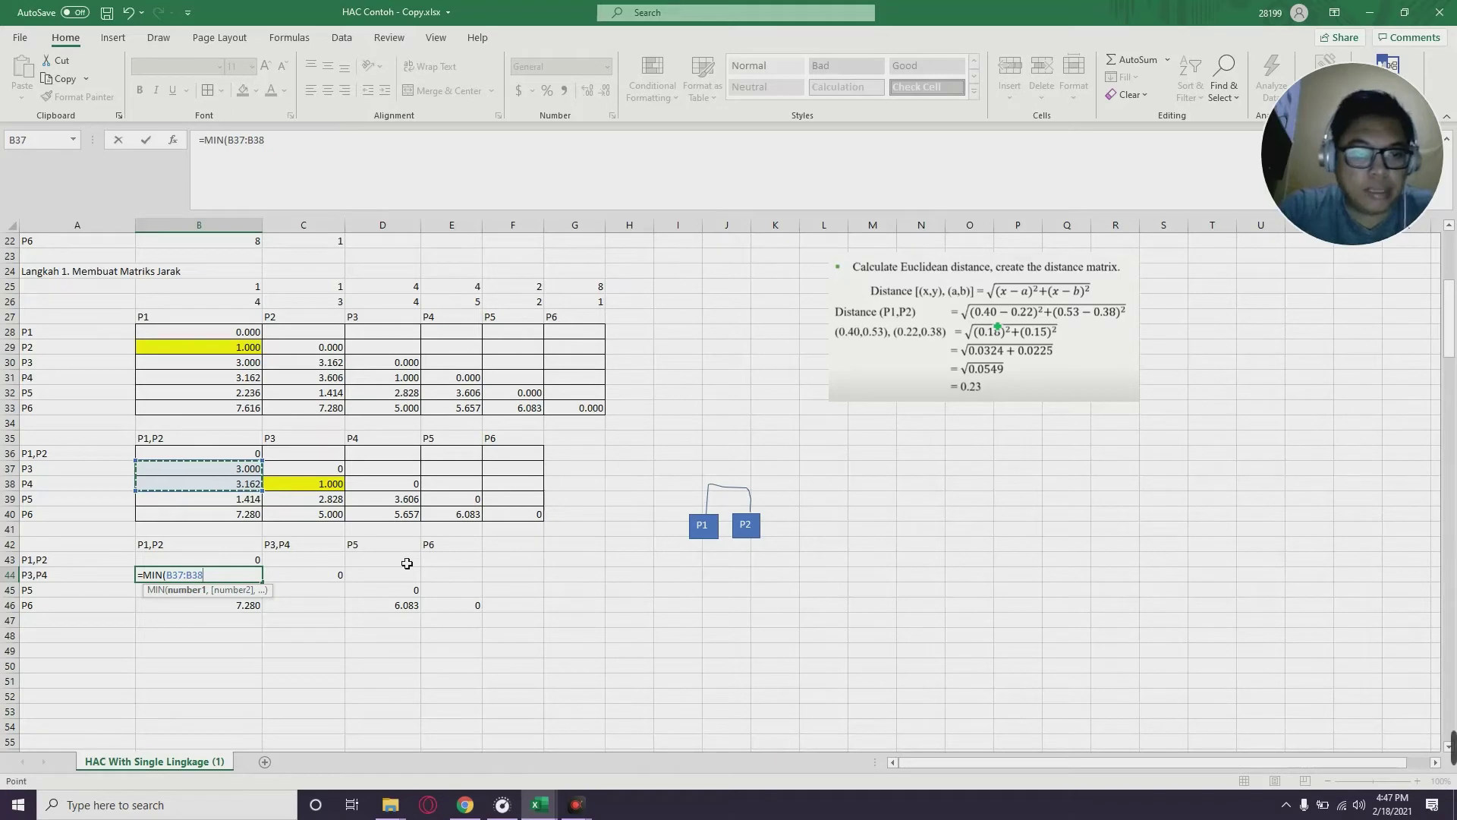
pyautogui.press('Return')
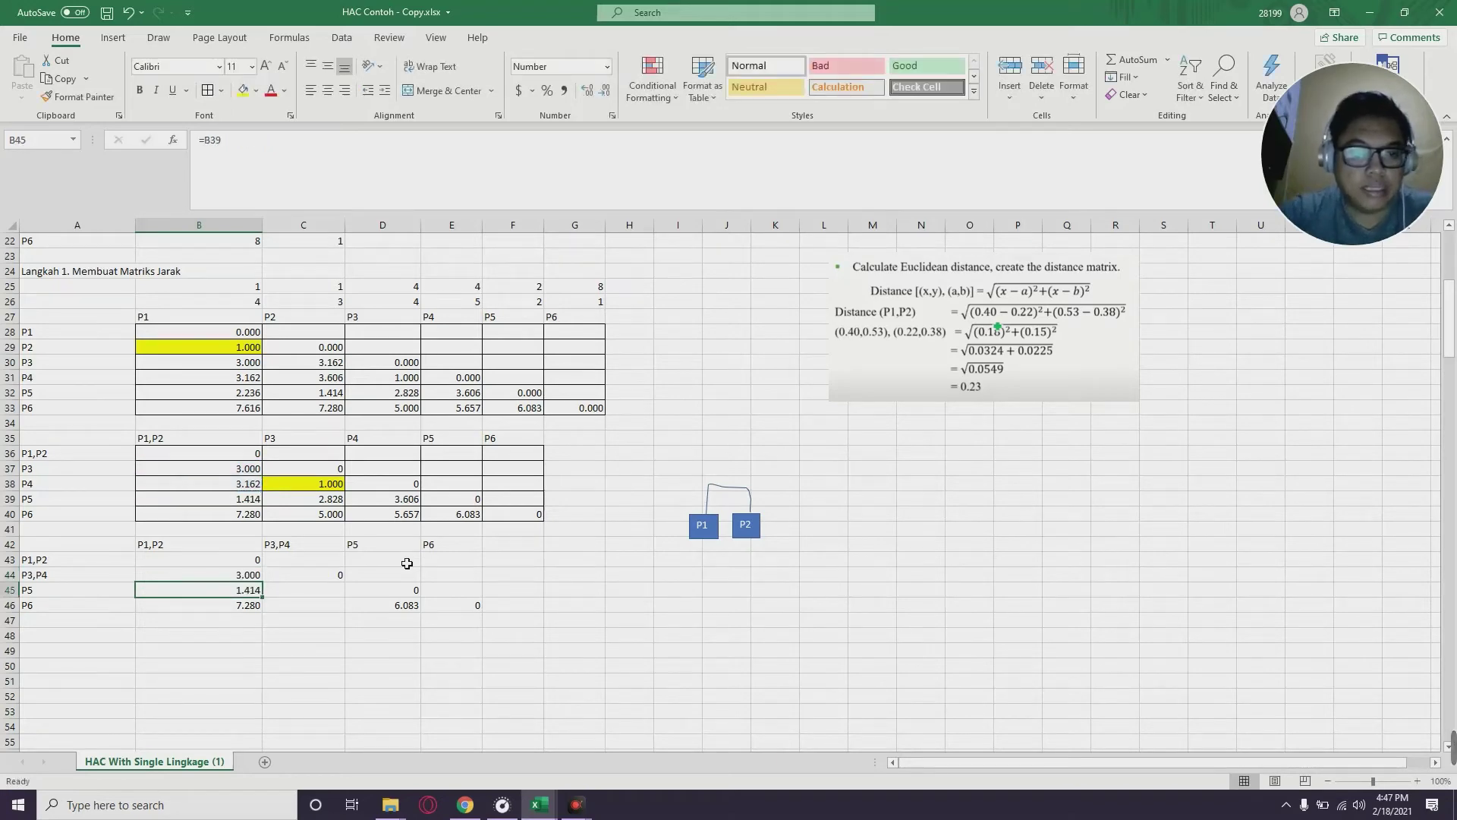
# Enter a MIN formula over C39:D39 in C45 for the distance between P3,P4 and P5
pyautogui.press('Right')
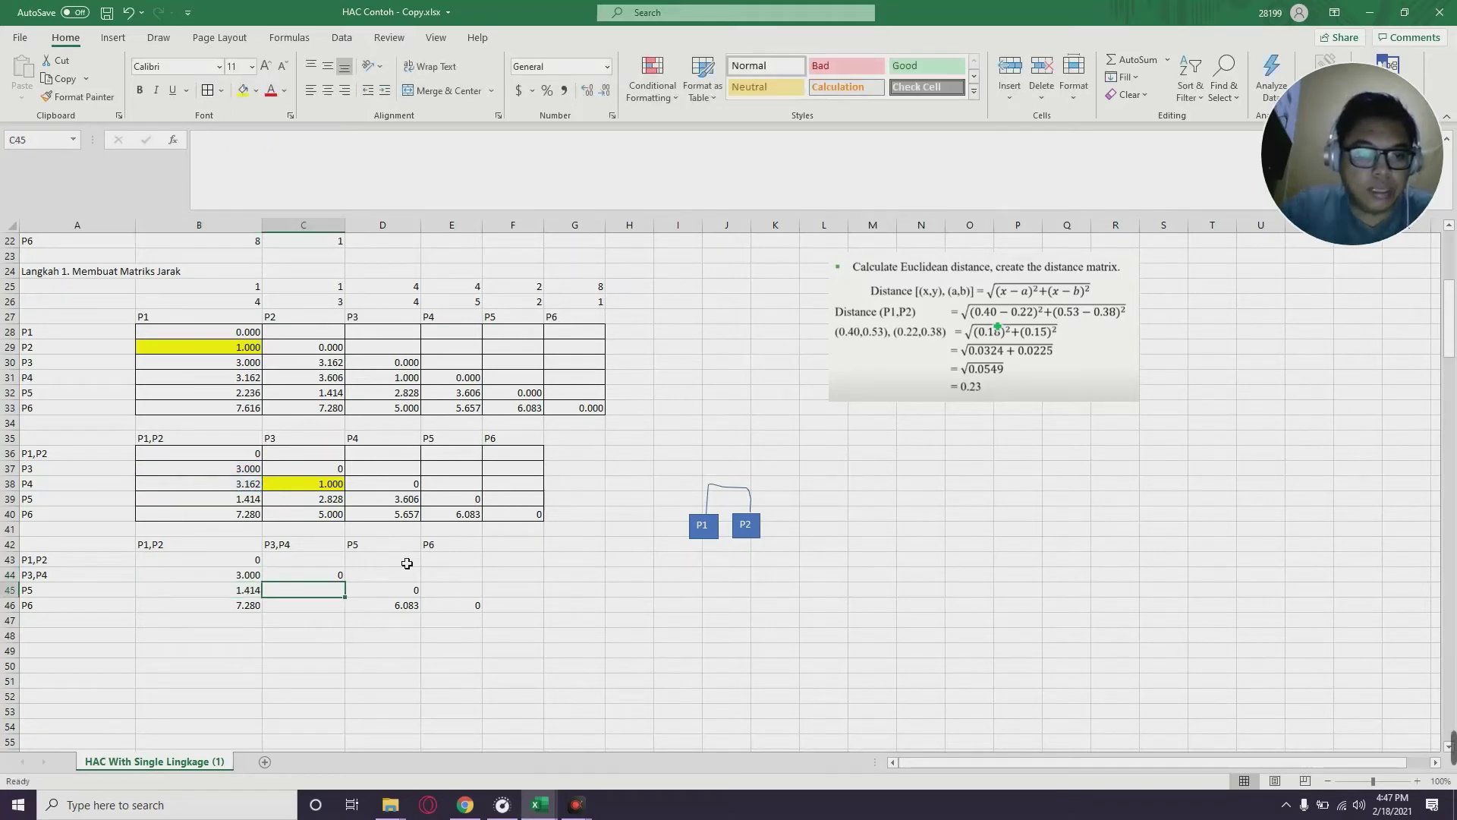
pyautogui.click(311, 597)
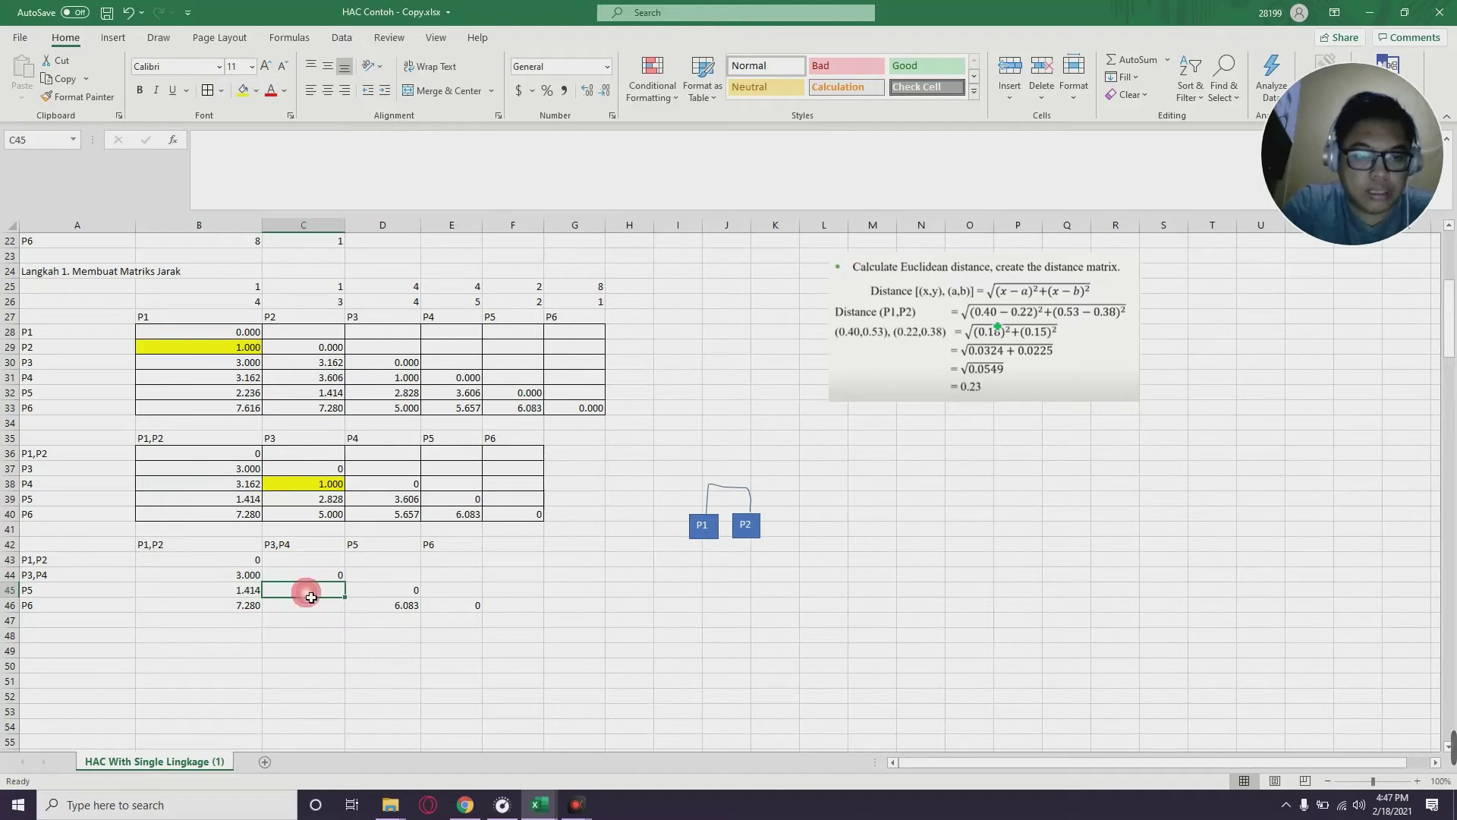
pyautogui.write('=')
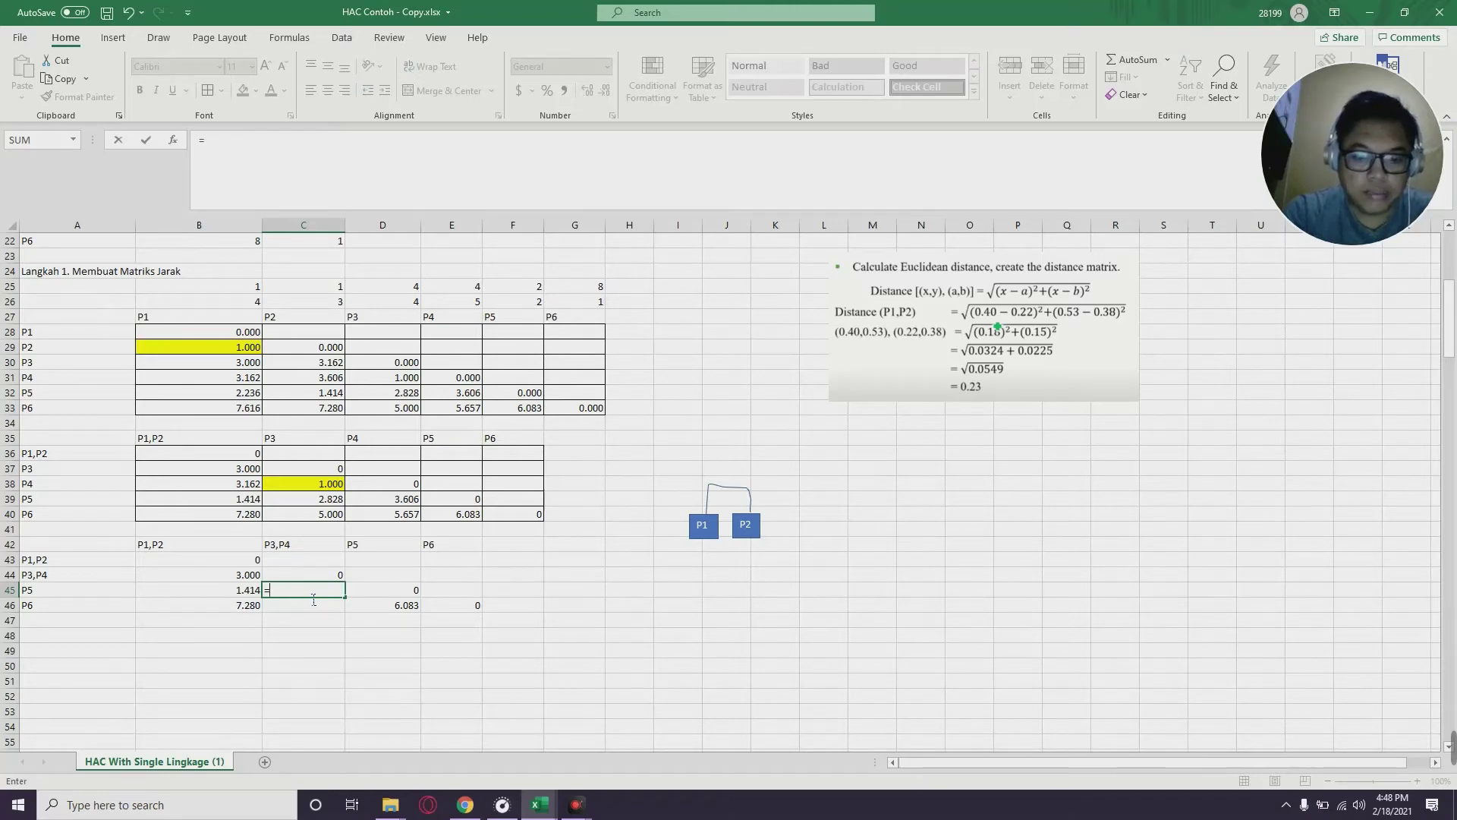
pyautogui.write('MIN(')
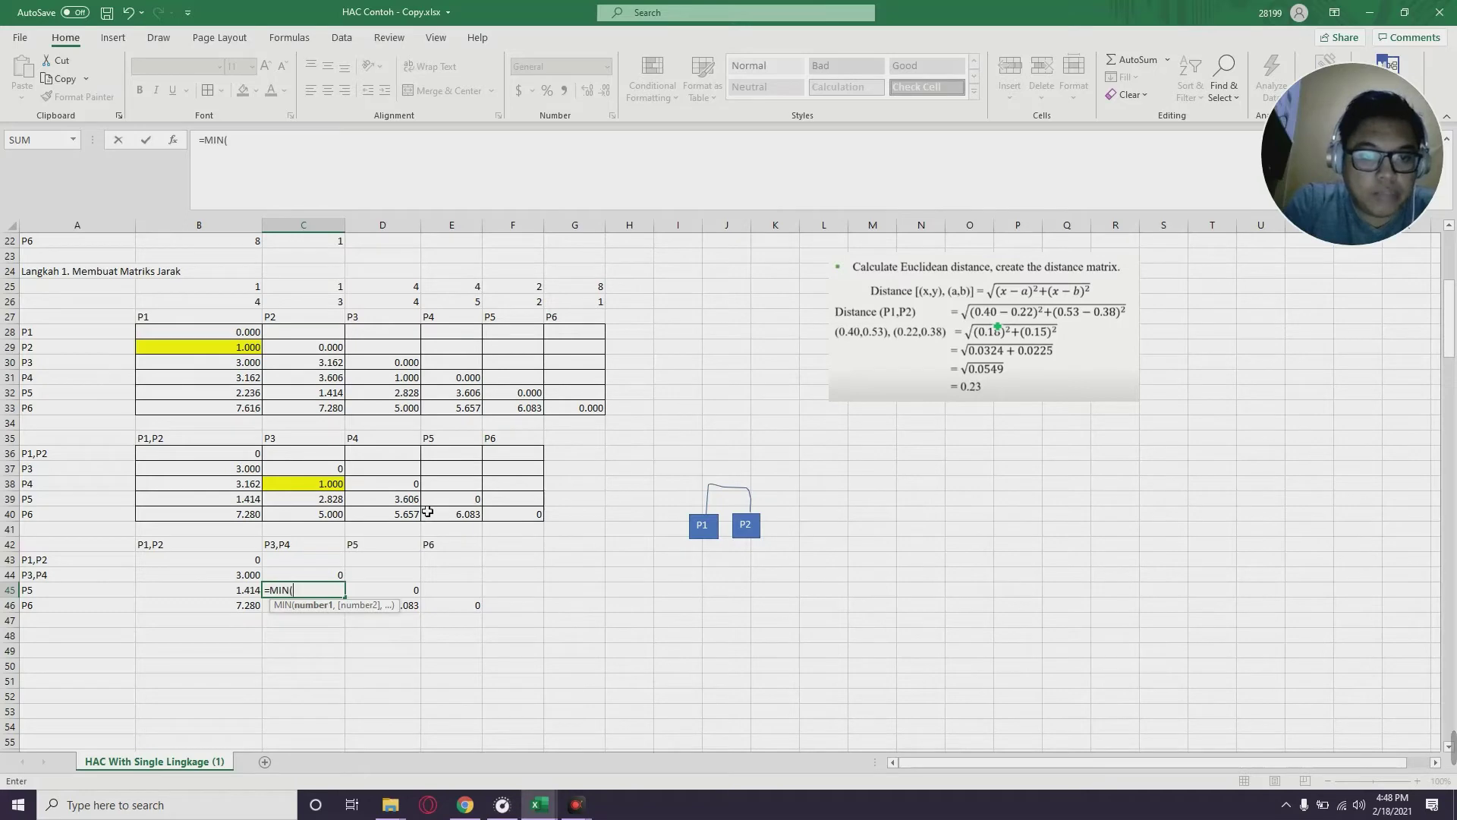
pyautogui.moveTo(327, 504); pyautogui.dragTo(387, 502)
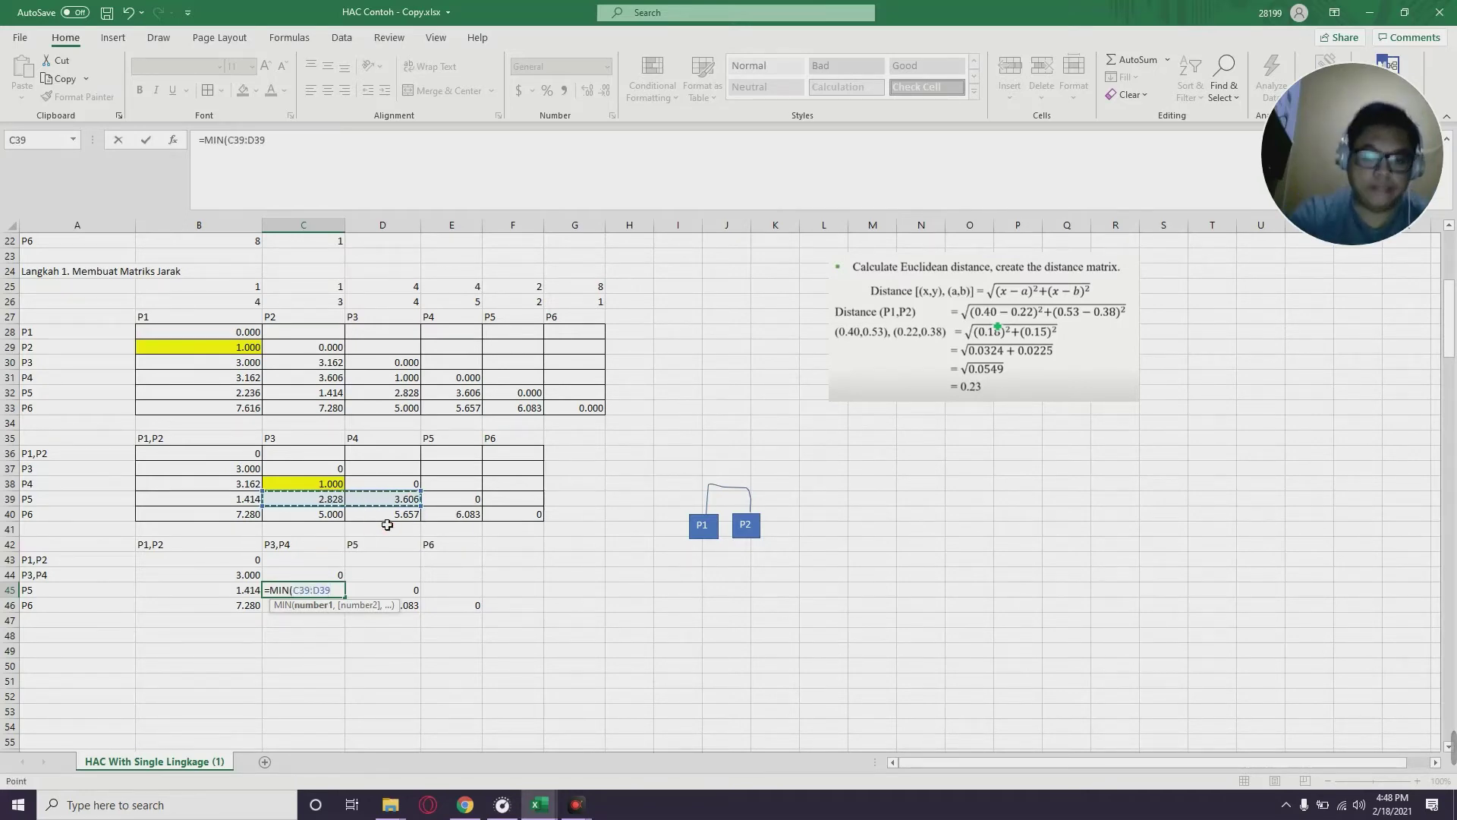
pyautogui.press('Return')
# Enter a MIN formula over C40:D40 in C46 for the distance between P3,P4 and P6
pyautogui.write('=')
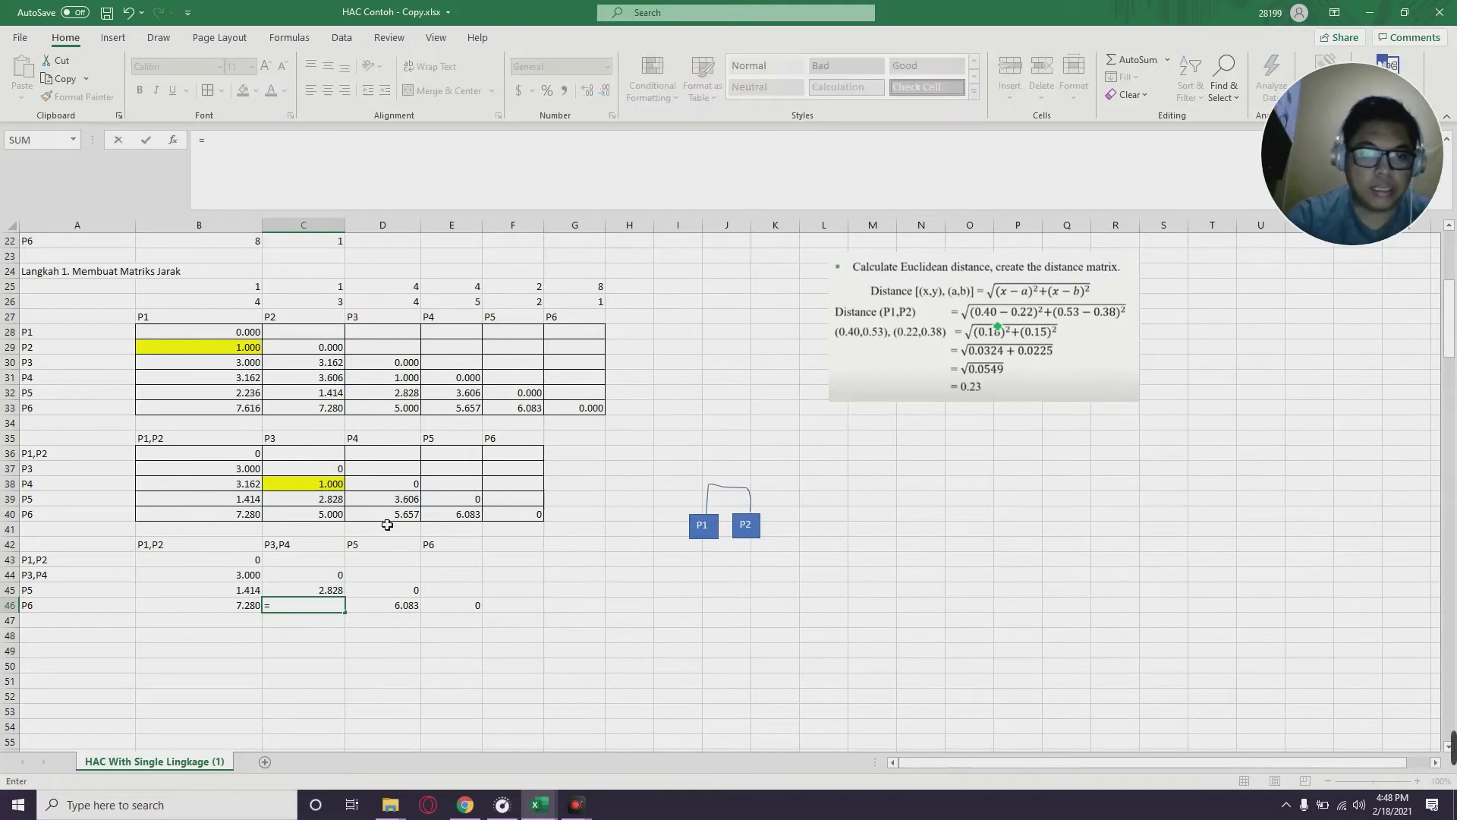
pyautogui.write('MIN(')
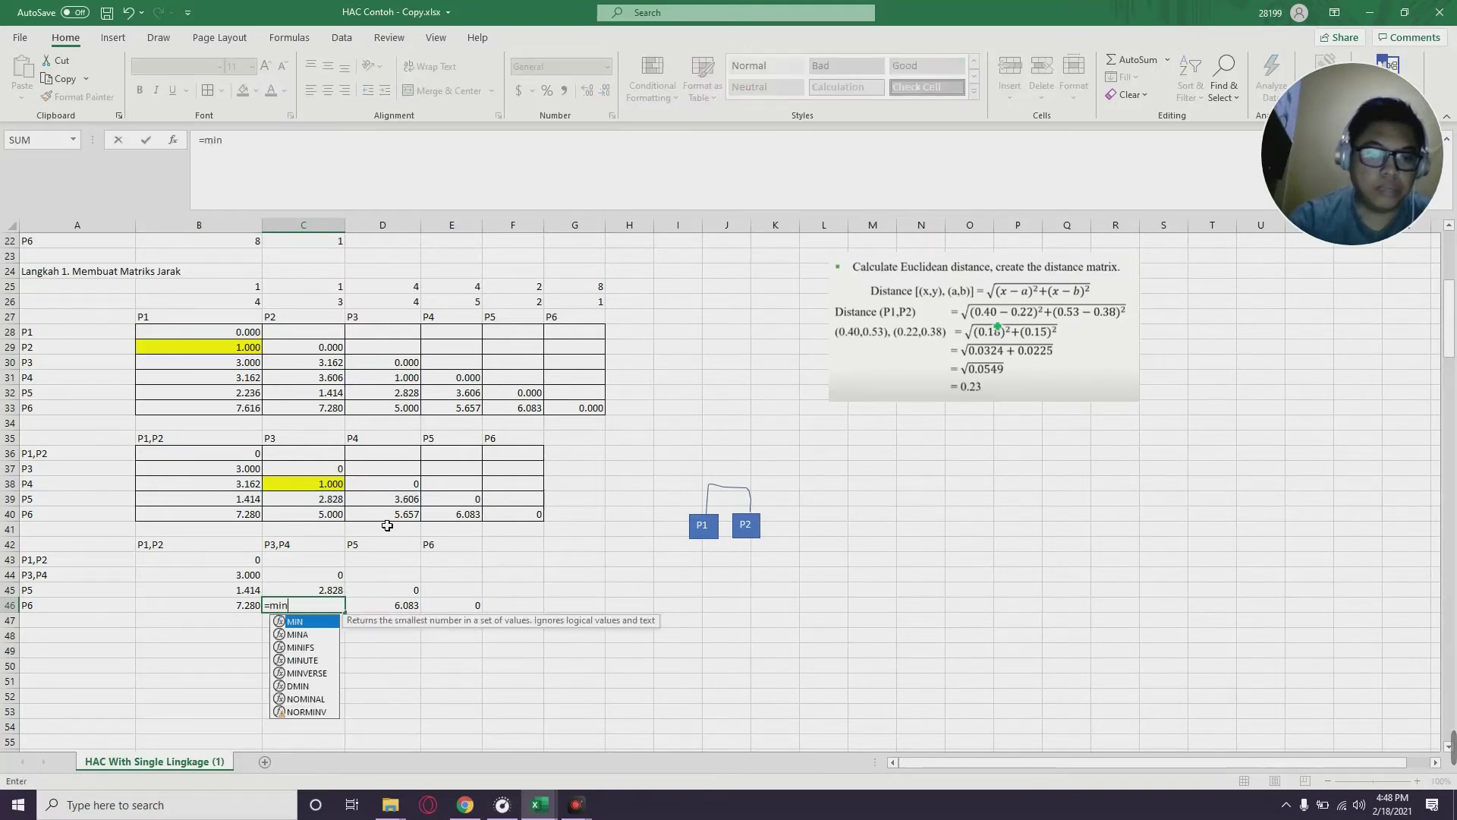
pyautogui.moveTo(334, 516); pyautogui.dragTo(374, 519)
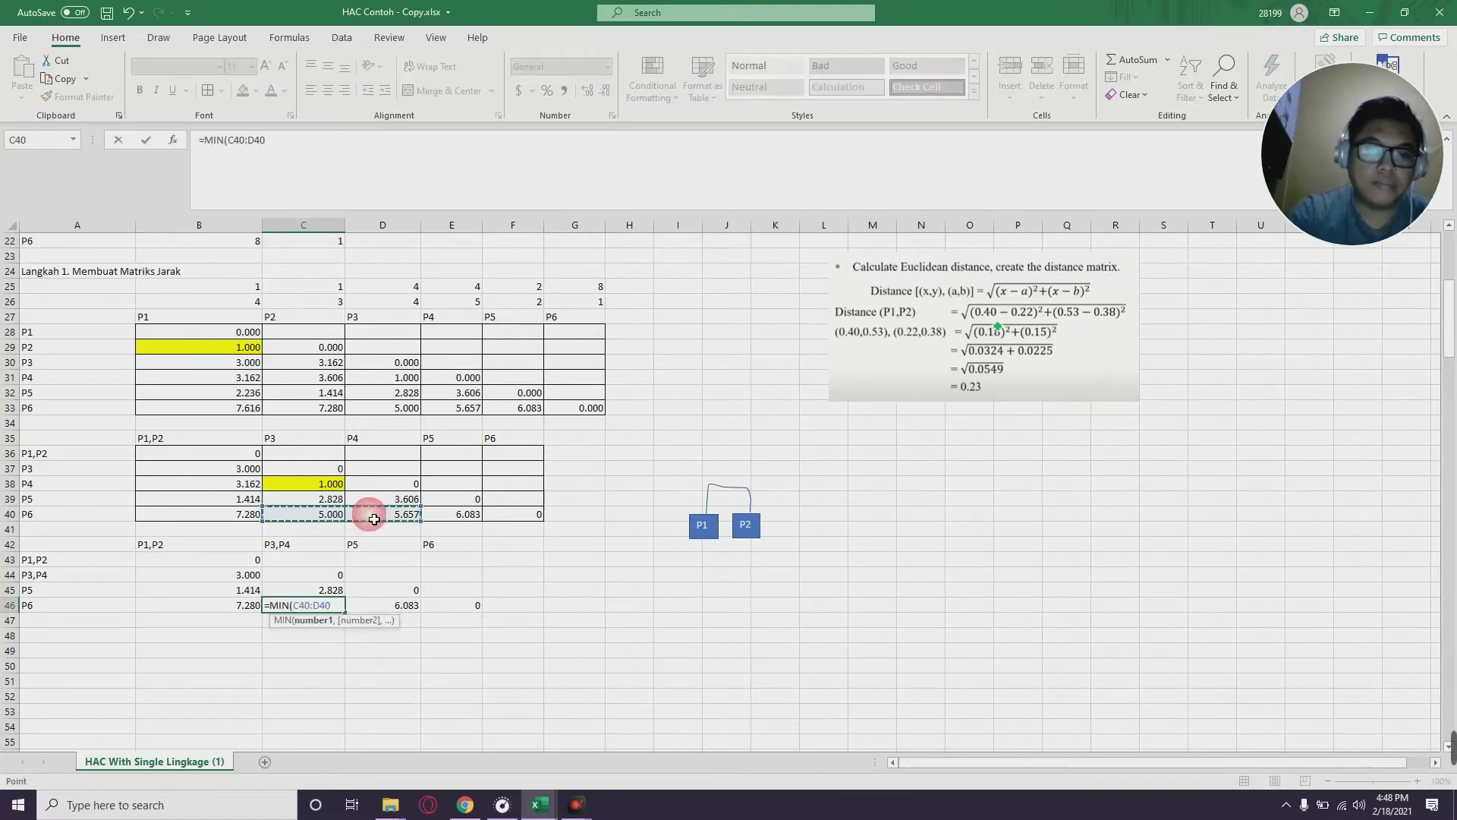
pyautogui.press('Return')
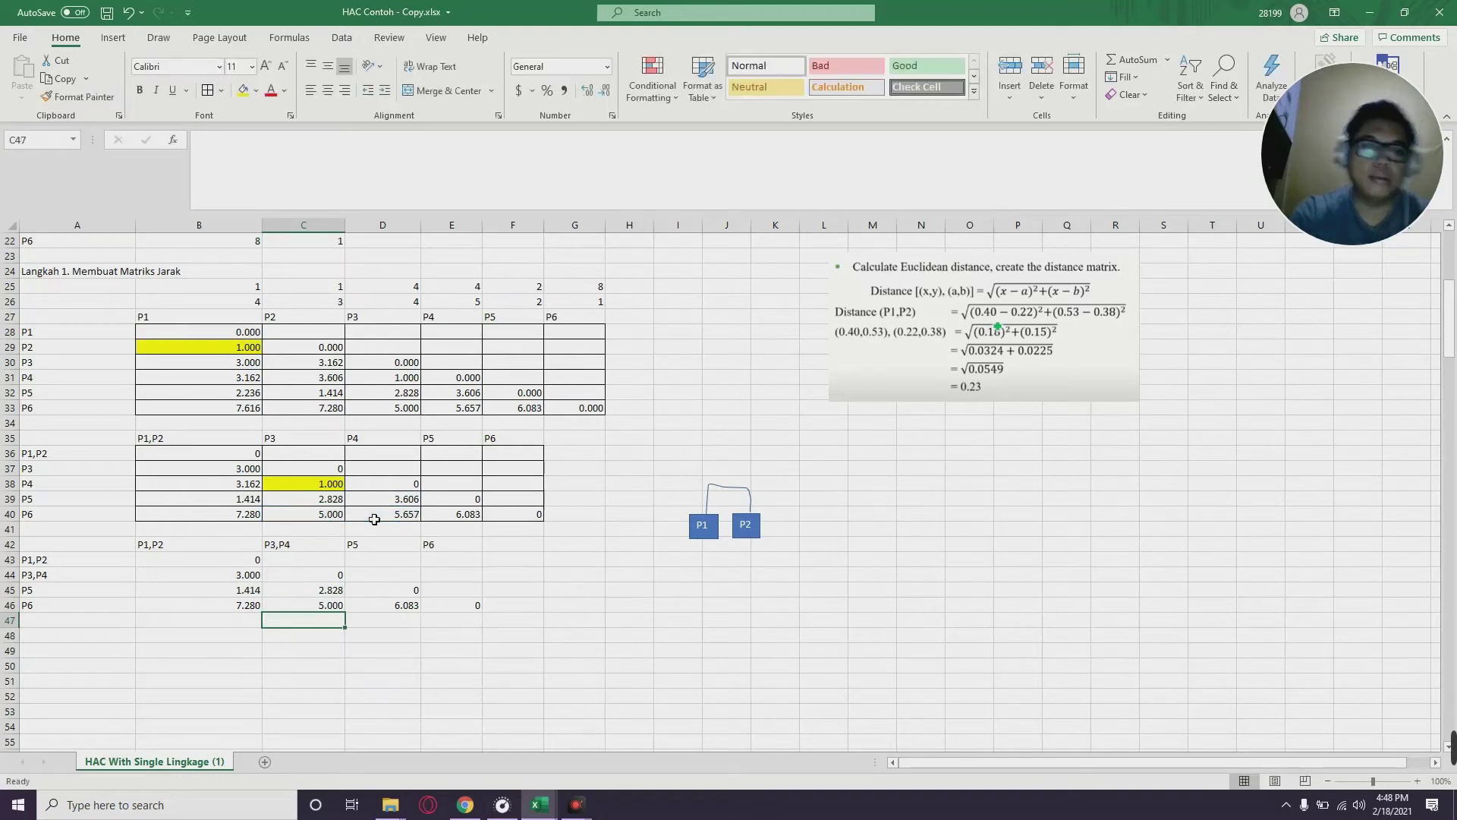
# Duplicate the P1 and P2 boxes with their connecting line, placing the copy below the original around rows 45 to 48
pyautogui.click(754, 543)
pyautogui.keyDown('shift'); pyautogui.click(706, 538); pyautogui.keyUp('shift')
pyautogui.keyDown('shift'); pyautogui.click(728, 494); pyautogui.keyUp('shift')
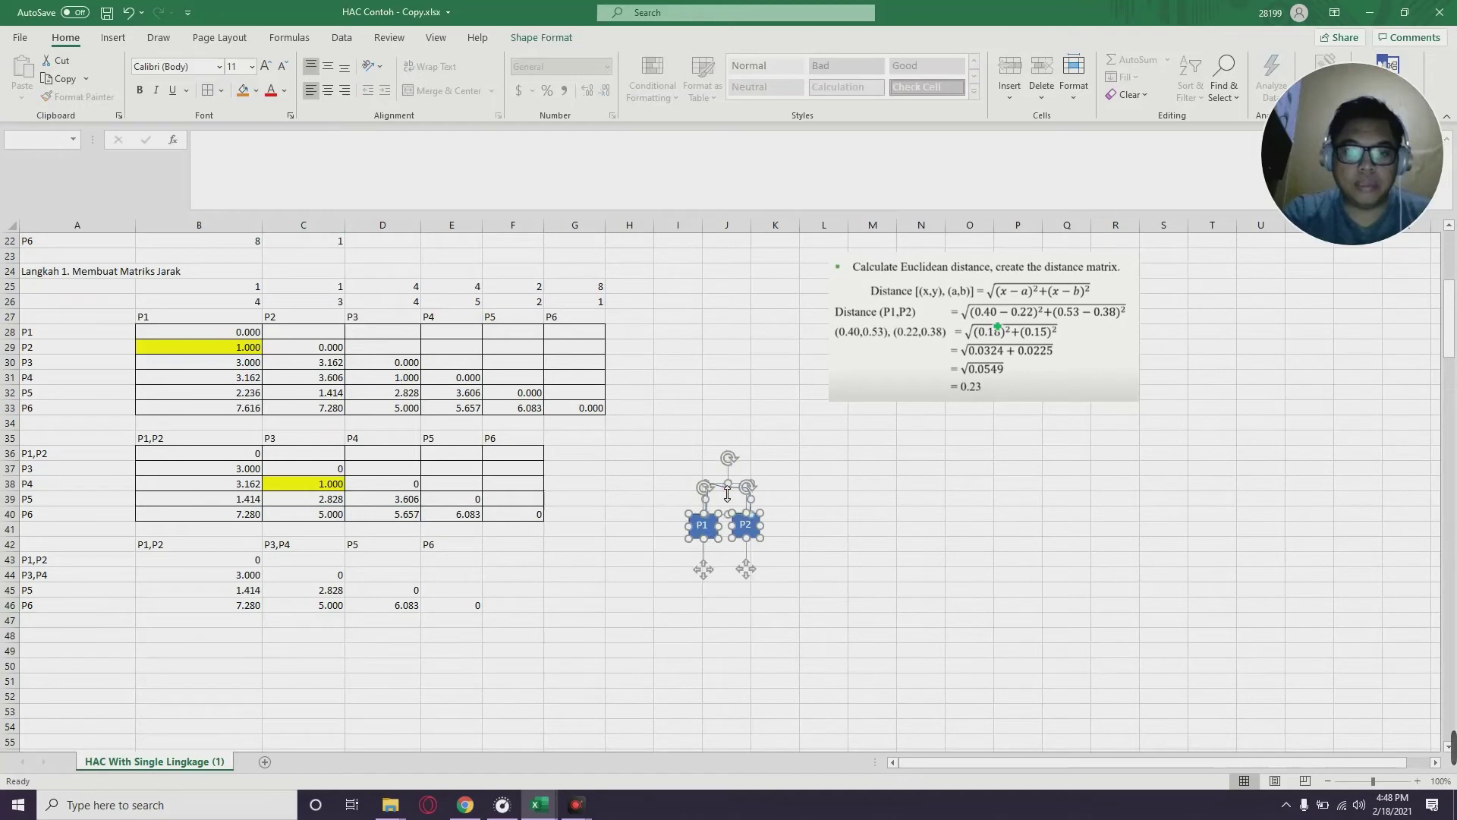
pyautogui.moveTo(711, 577); pyautogui.dragTo(691, 678)
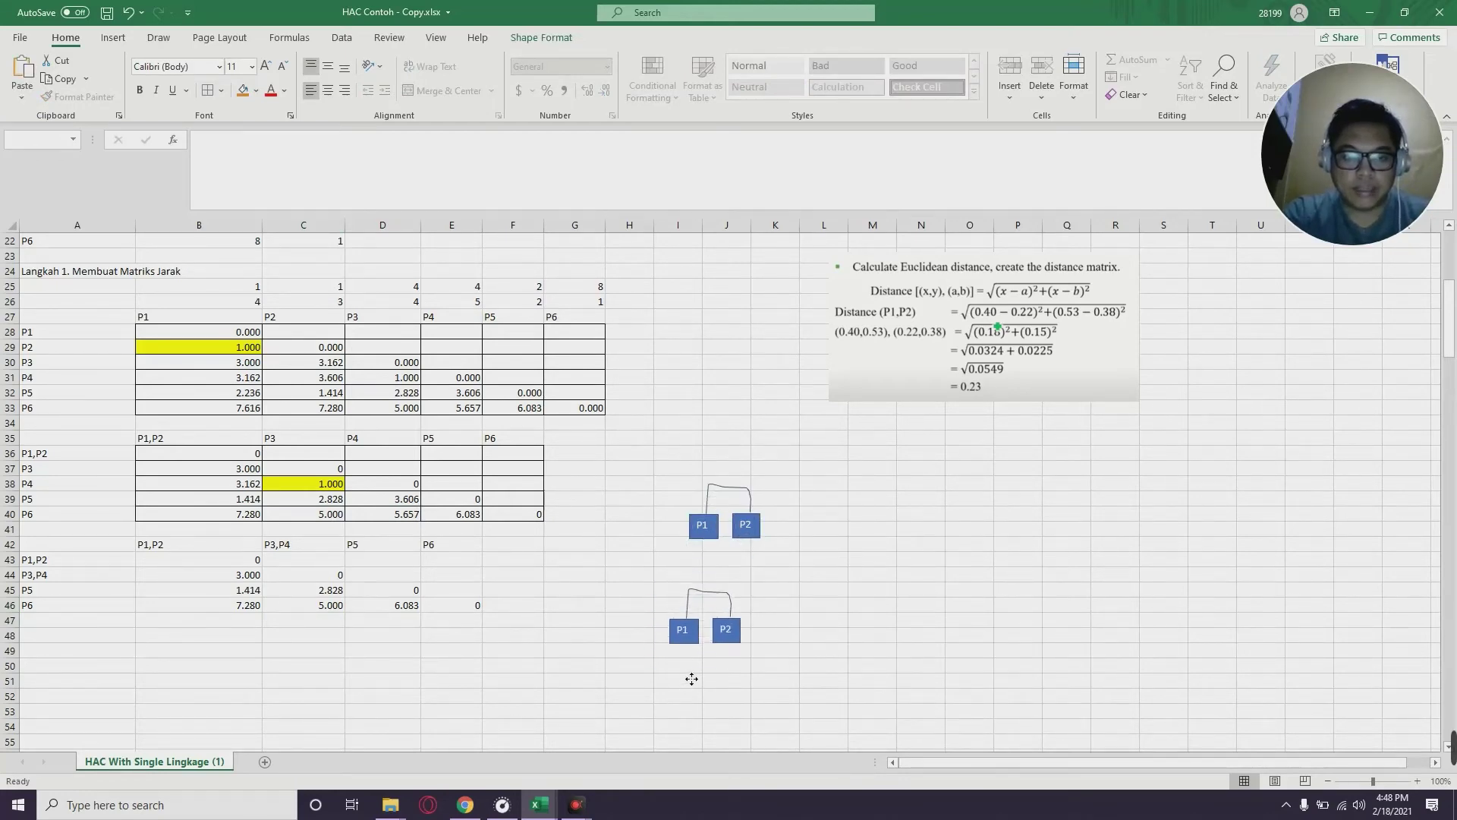
pyautogui.click(915, 681)
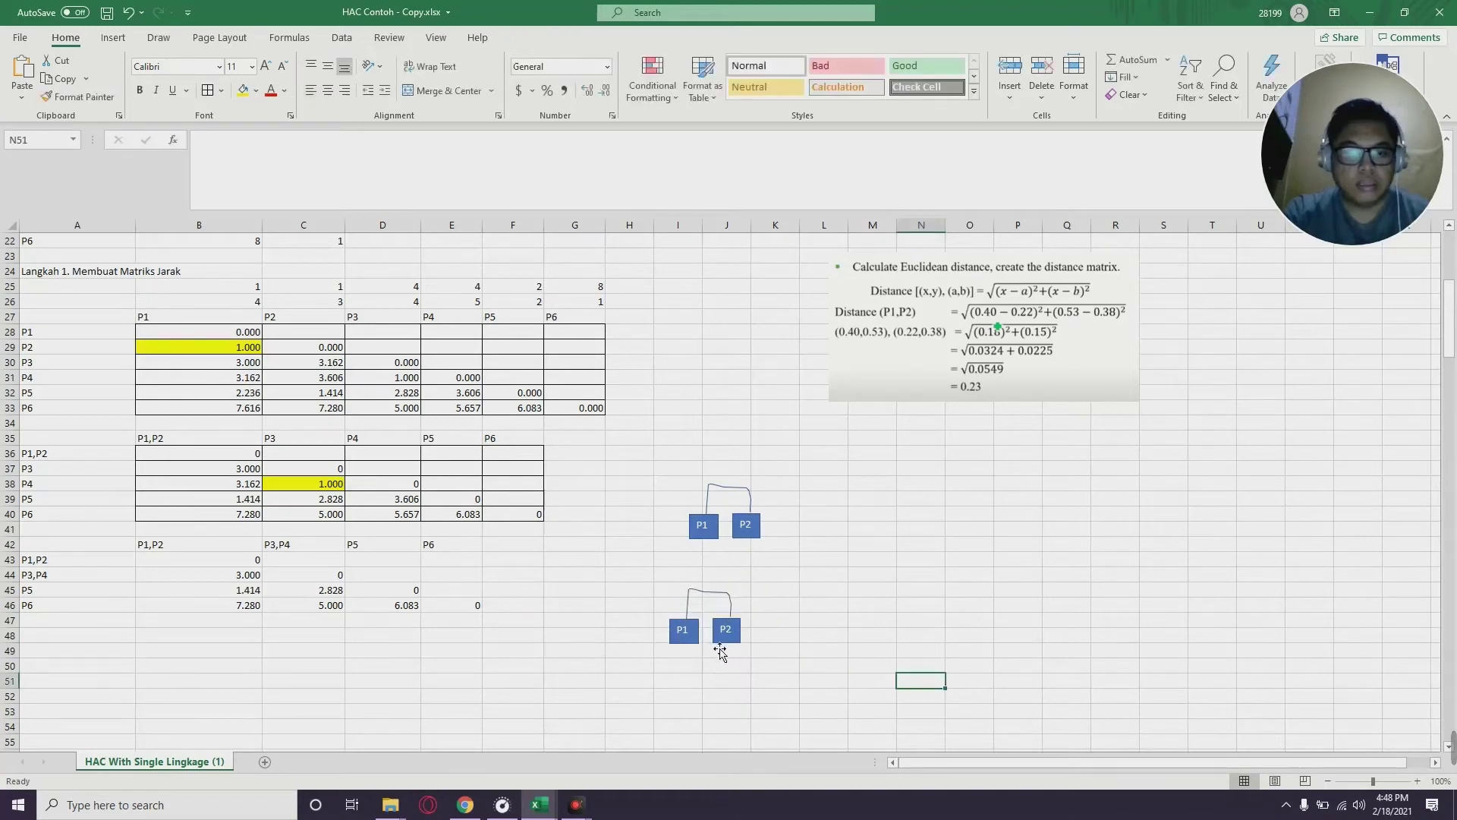
# Duplicate the lower P1–P2 pair with its connecting line and place the copy beside it in columns K and L
pyautogui.click(78, 580)
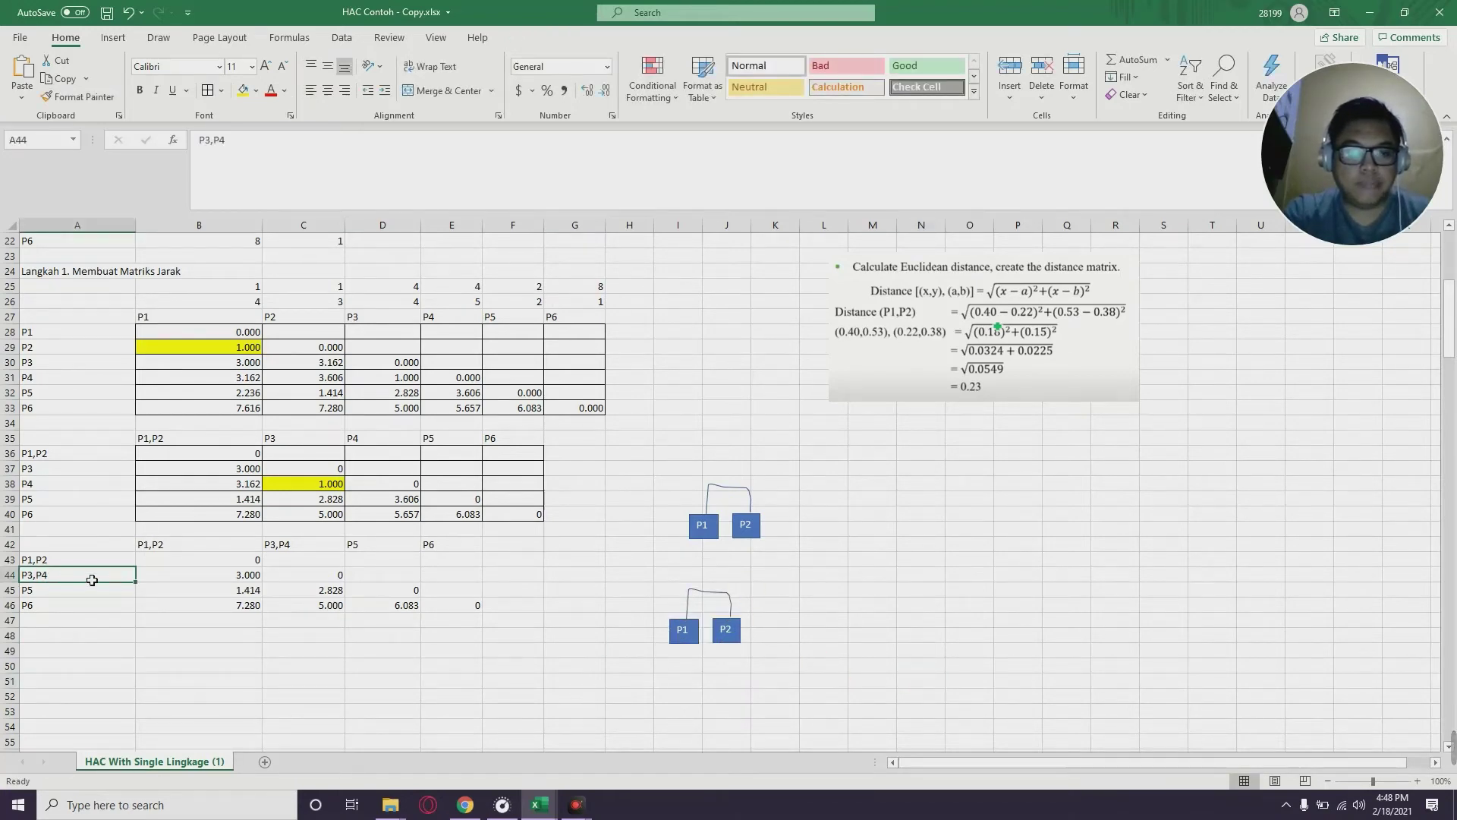
pyautogui.click(328, 488)
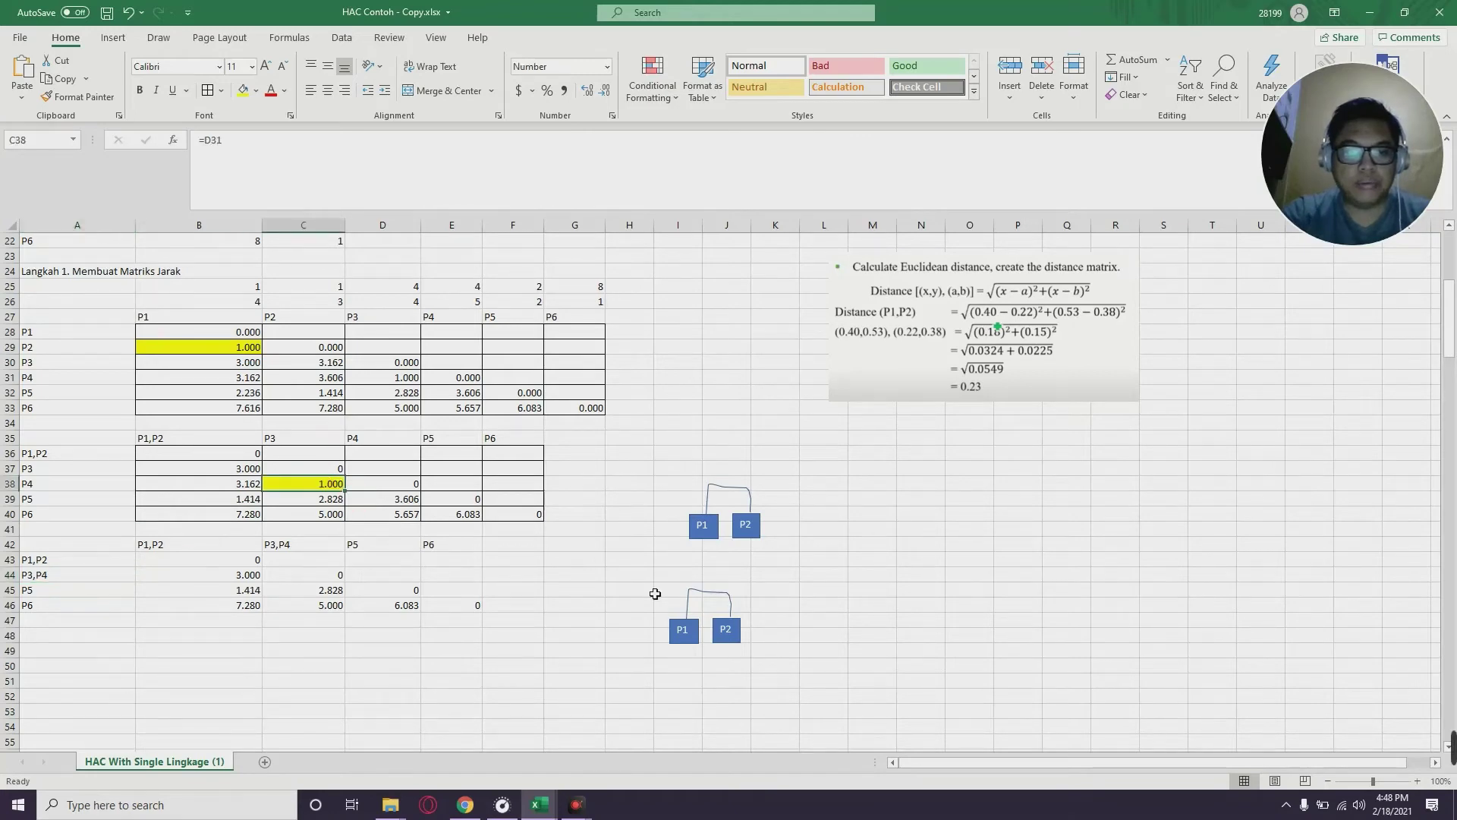
pyautogui.click(835, 645)
pyautogui.click(722, 628)
pyautogui.keyDown('ctrl'); pyautogui.click(694, 627); pyautogui.keyUp('ctrl')
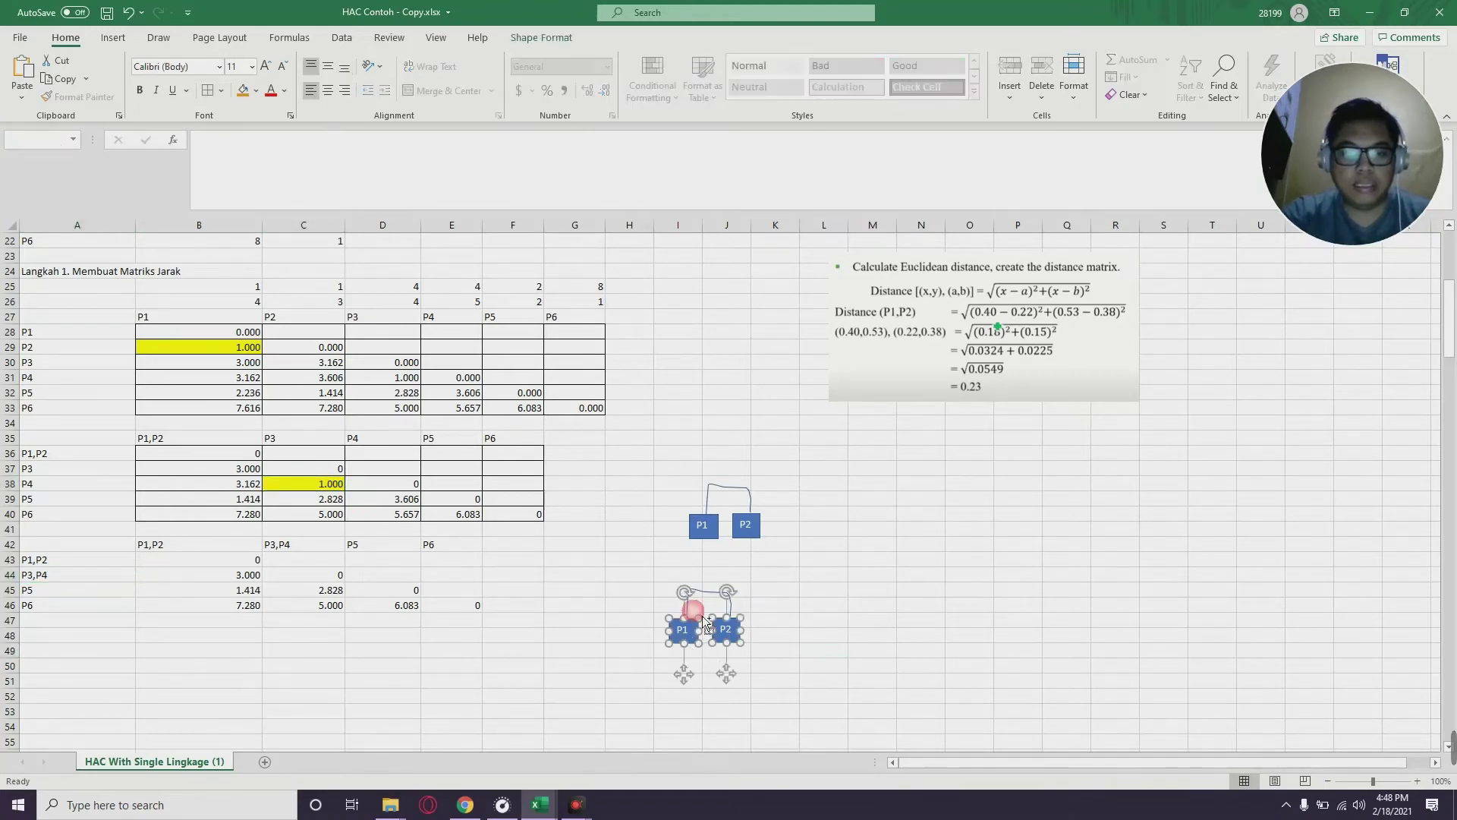
pyautogui.keyDown('ctrl'); pyautogui.click(708, 600); pyautogui.keyUp('ctrl')
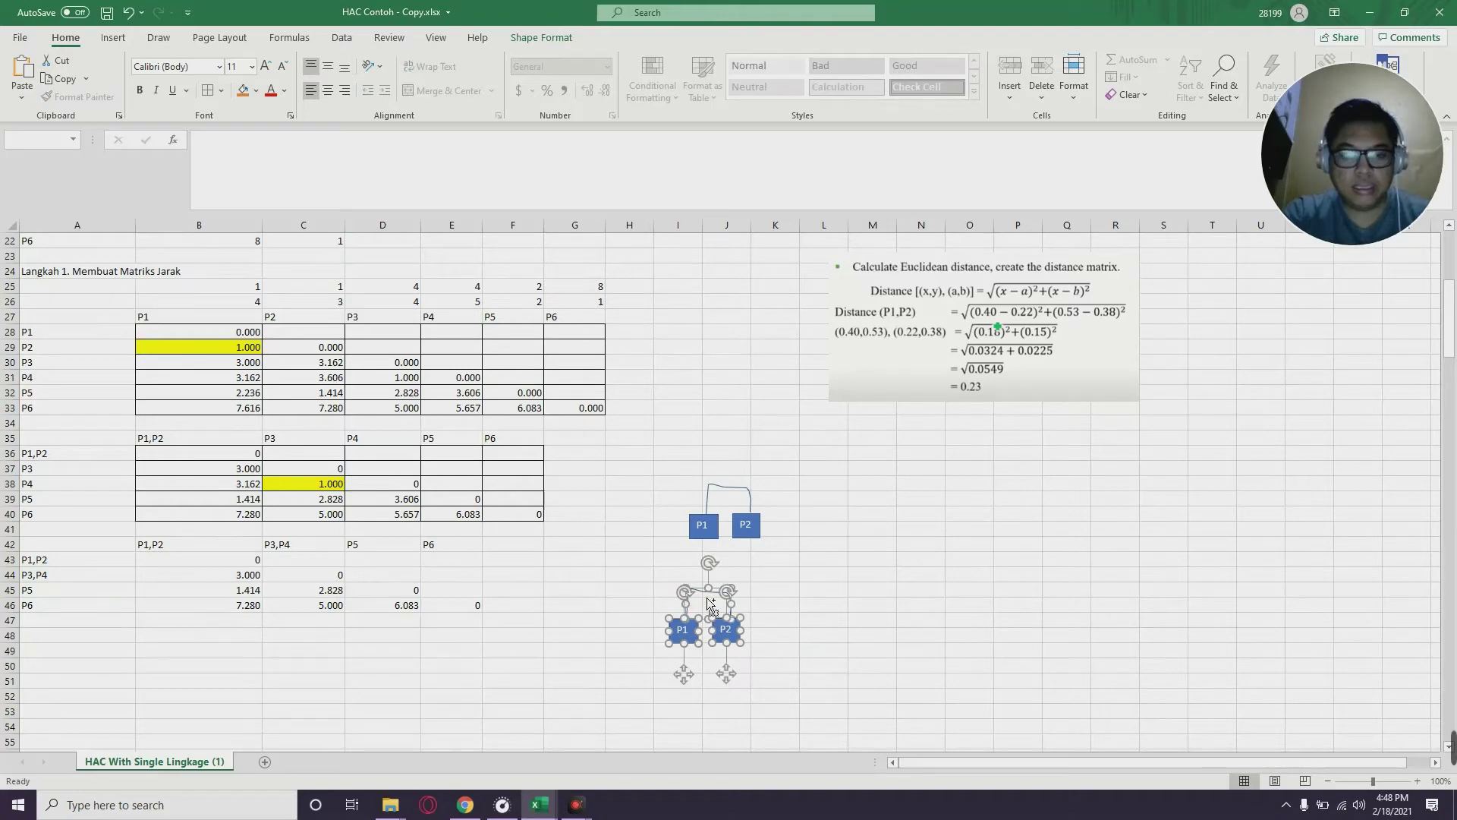
pyautogui.moveTo(695, 680); pyautogui.dragTo(782, 677)
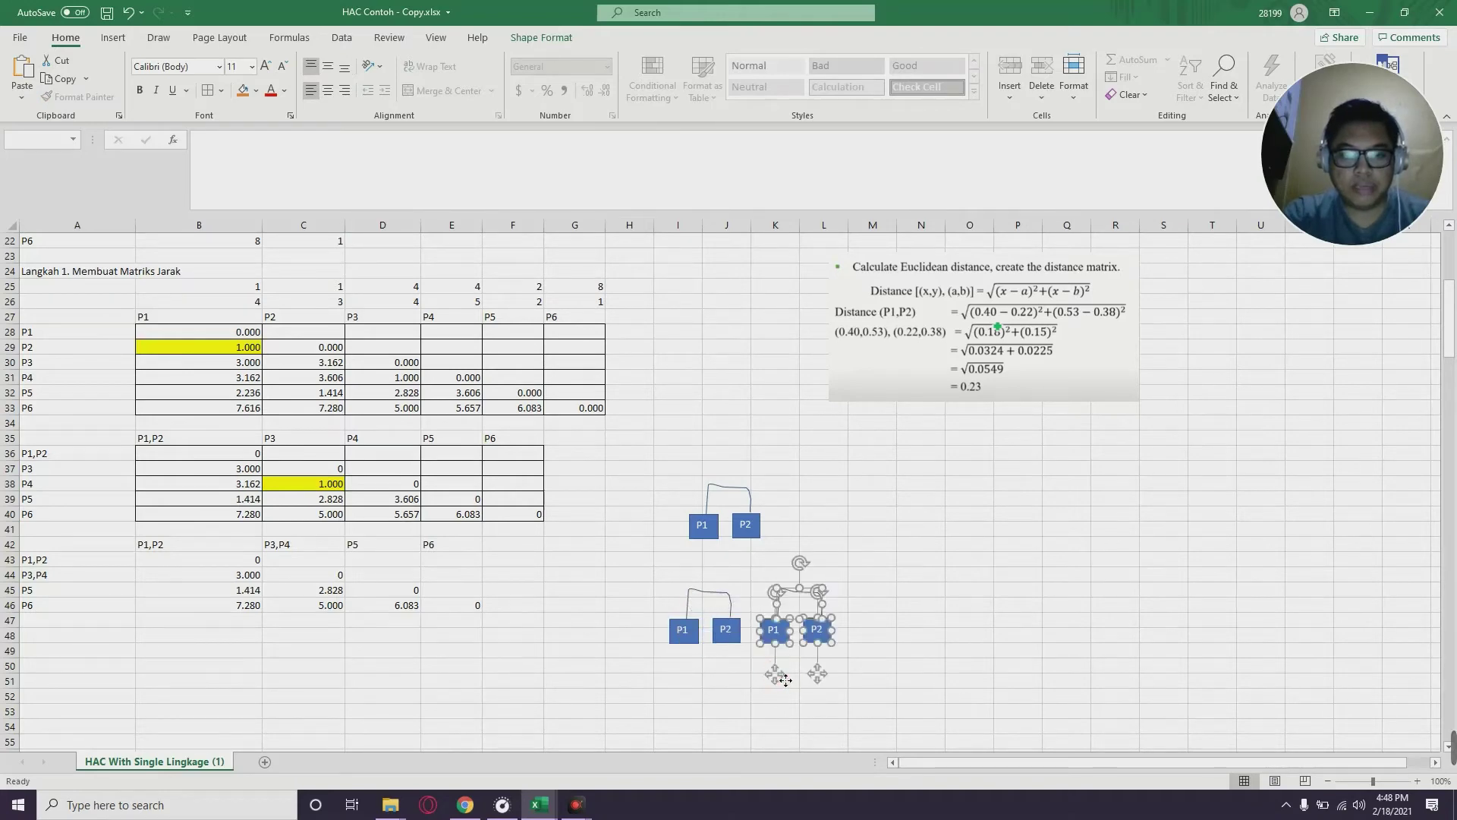
# Relabel the two boxes of the copied pair in columns K and L as P3 and P4
pyautogui.click(898, 659)
pyautogui.click(774, 630)
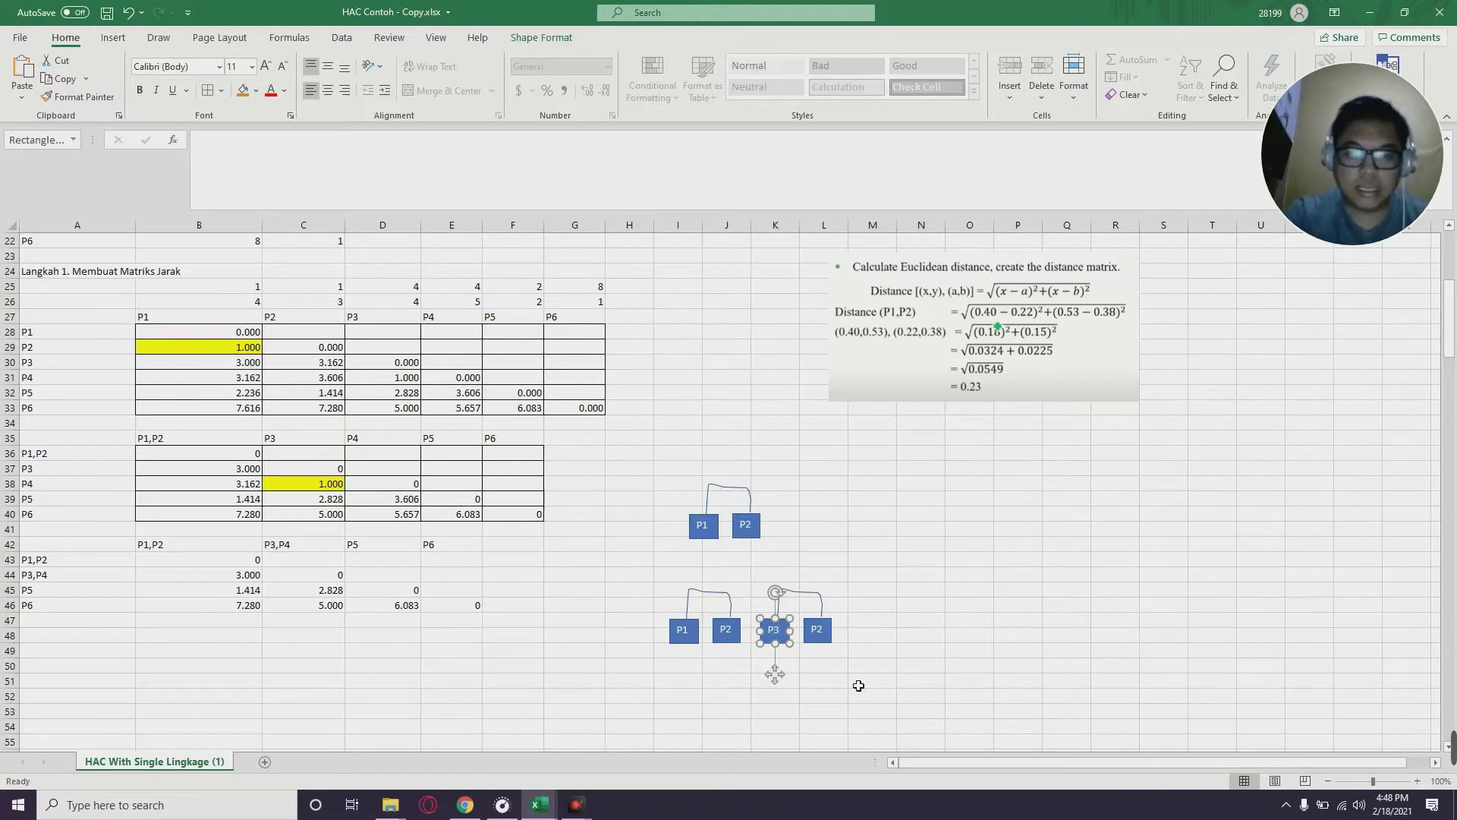
pyautogui.click(824, 634)
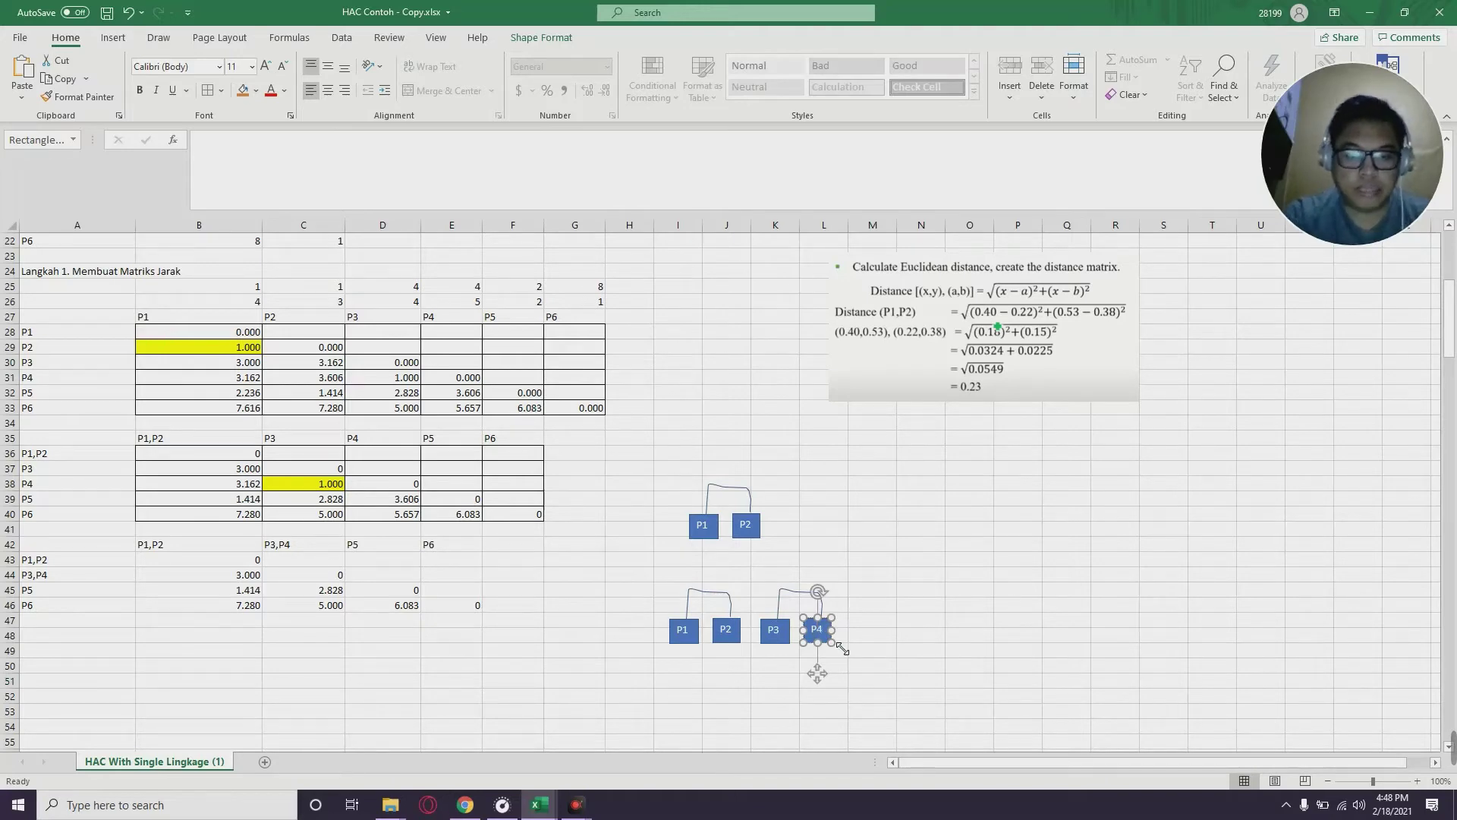
pyautogui.click(919, 622)
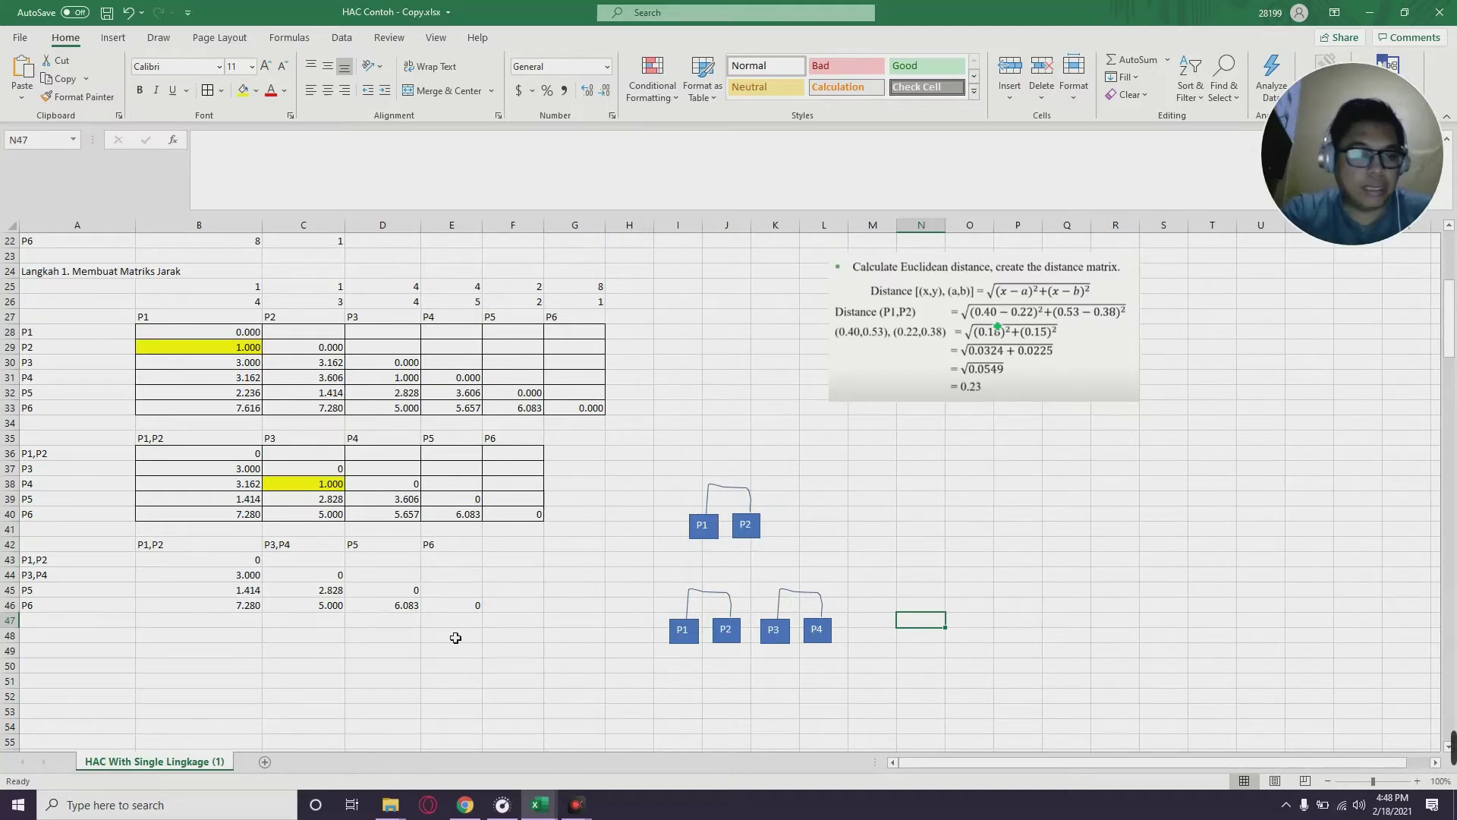
# Apply all borders to the new distance matrix in B43:E46
pyautogui.click(368, 686)
pyautogui.moveTo(218, 559); pyautogui.dragTo(455, 607)
pyautogui.click(244, 579)
pyautogui.moveTo(218, 559); pyautogui.dragTo(467, 611)
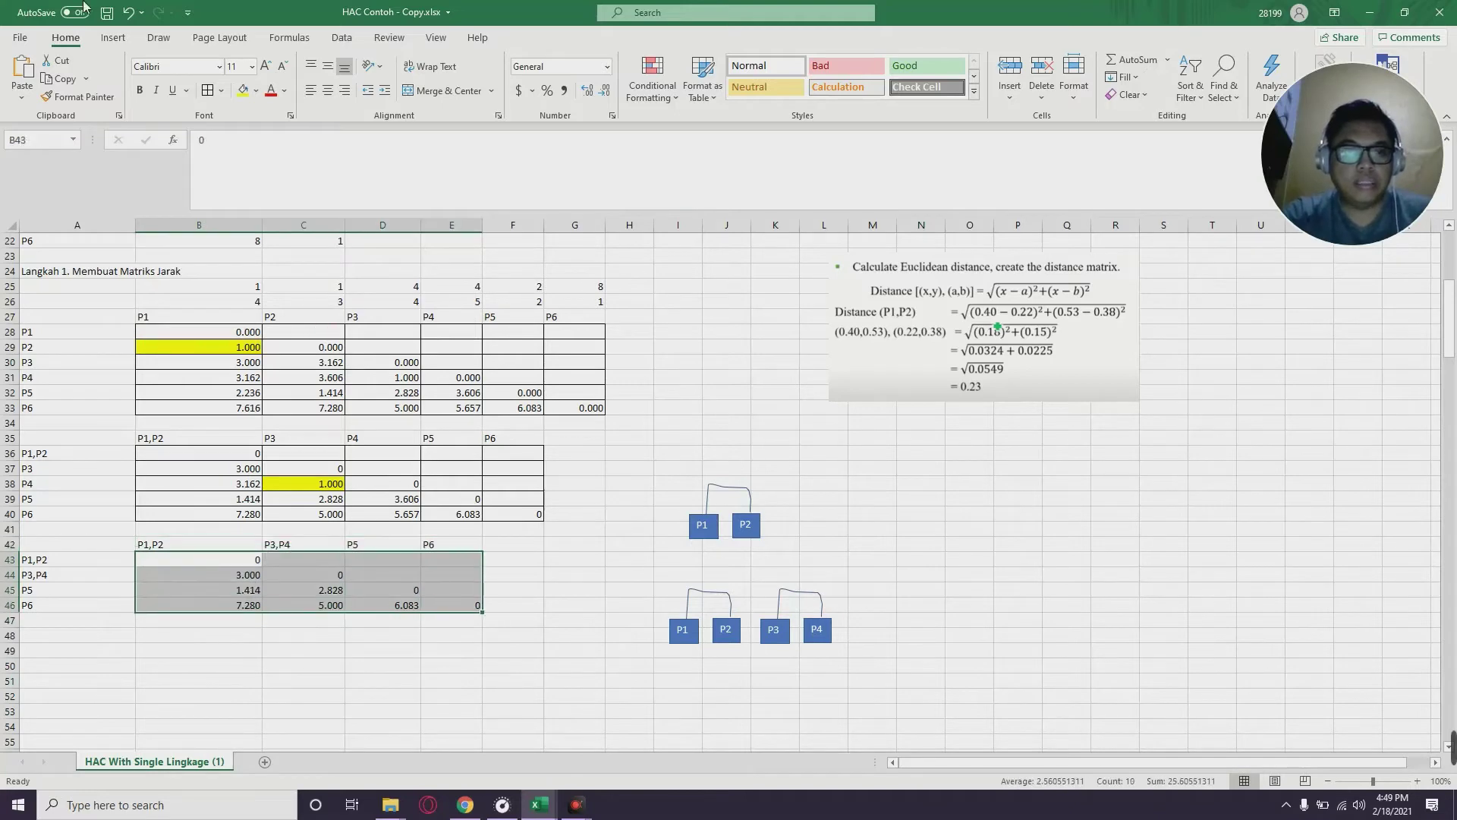
pyautogui.click(329, 665)
# Highlight B45, the distance between P1,P2 and P5, in yellow and check its row and column labels
pyautogui.click(201, 679)
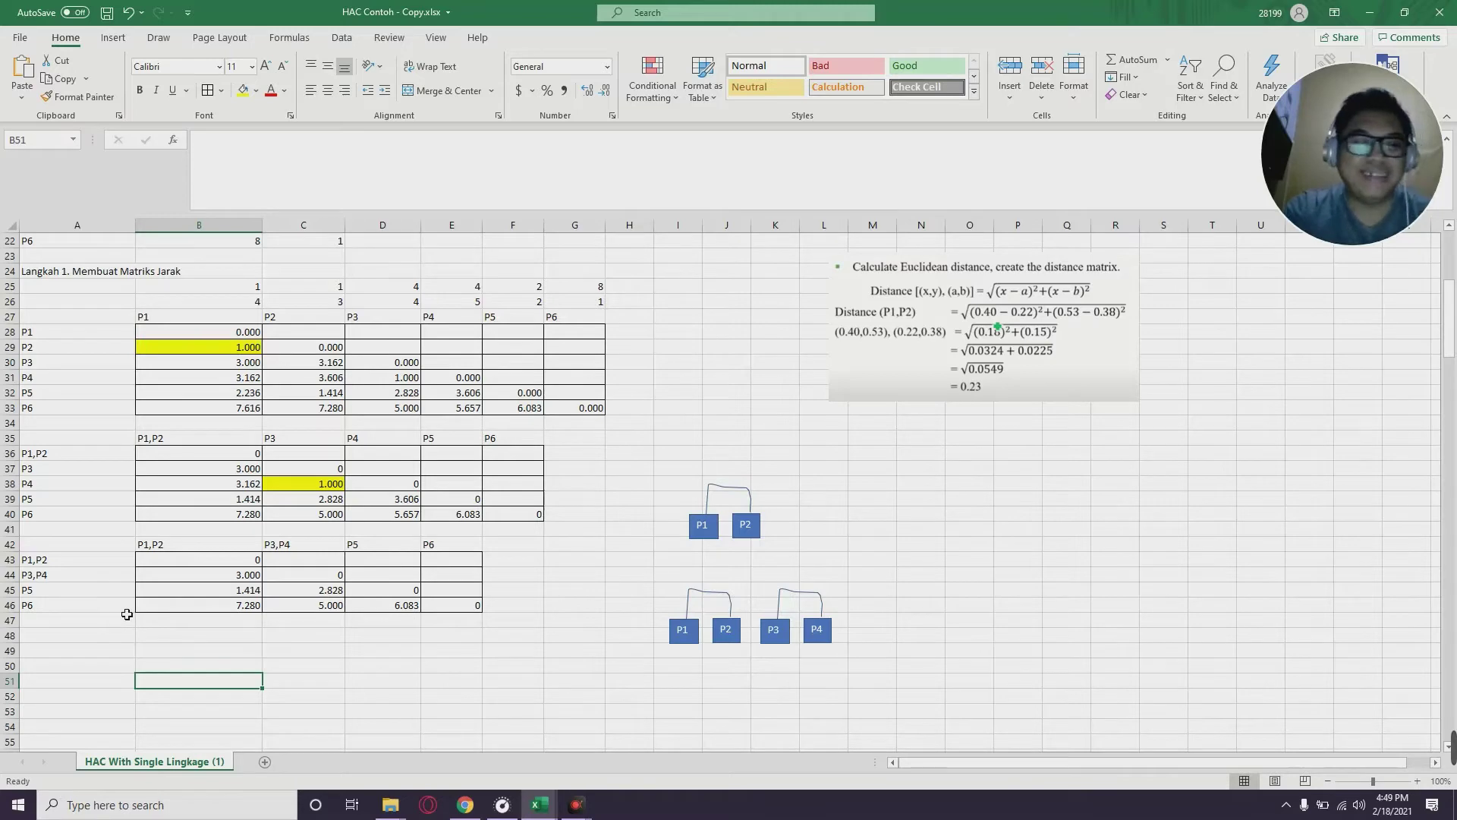
pyautogui.click(236, 593)
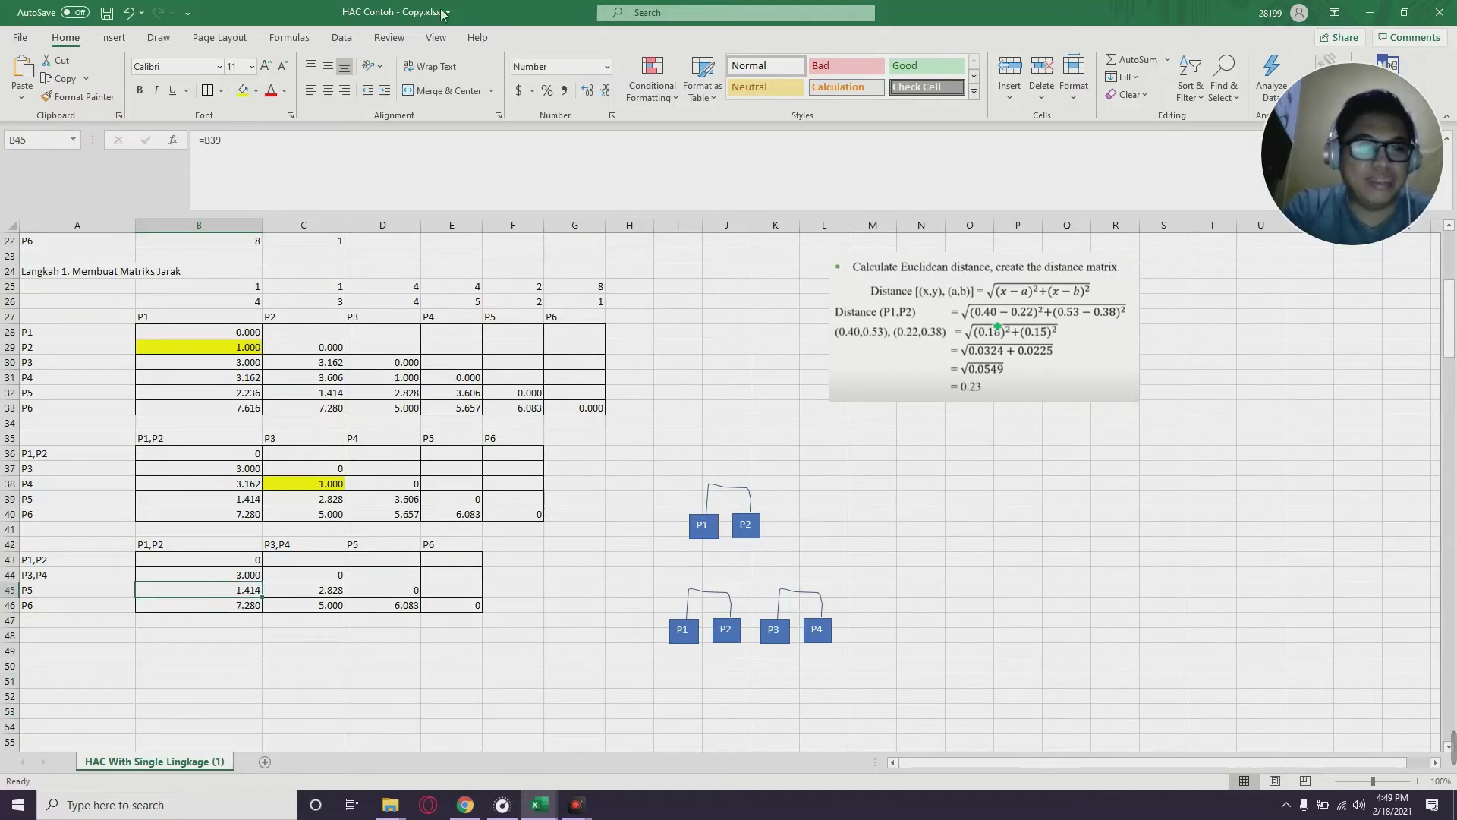
pyautogui.click(243, 89)
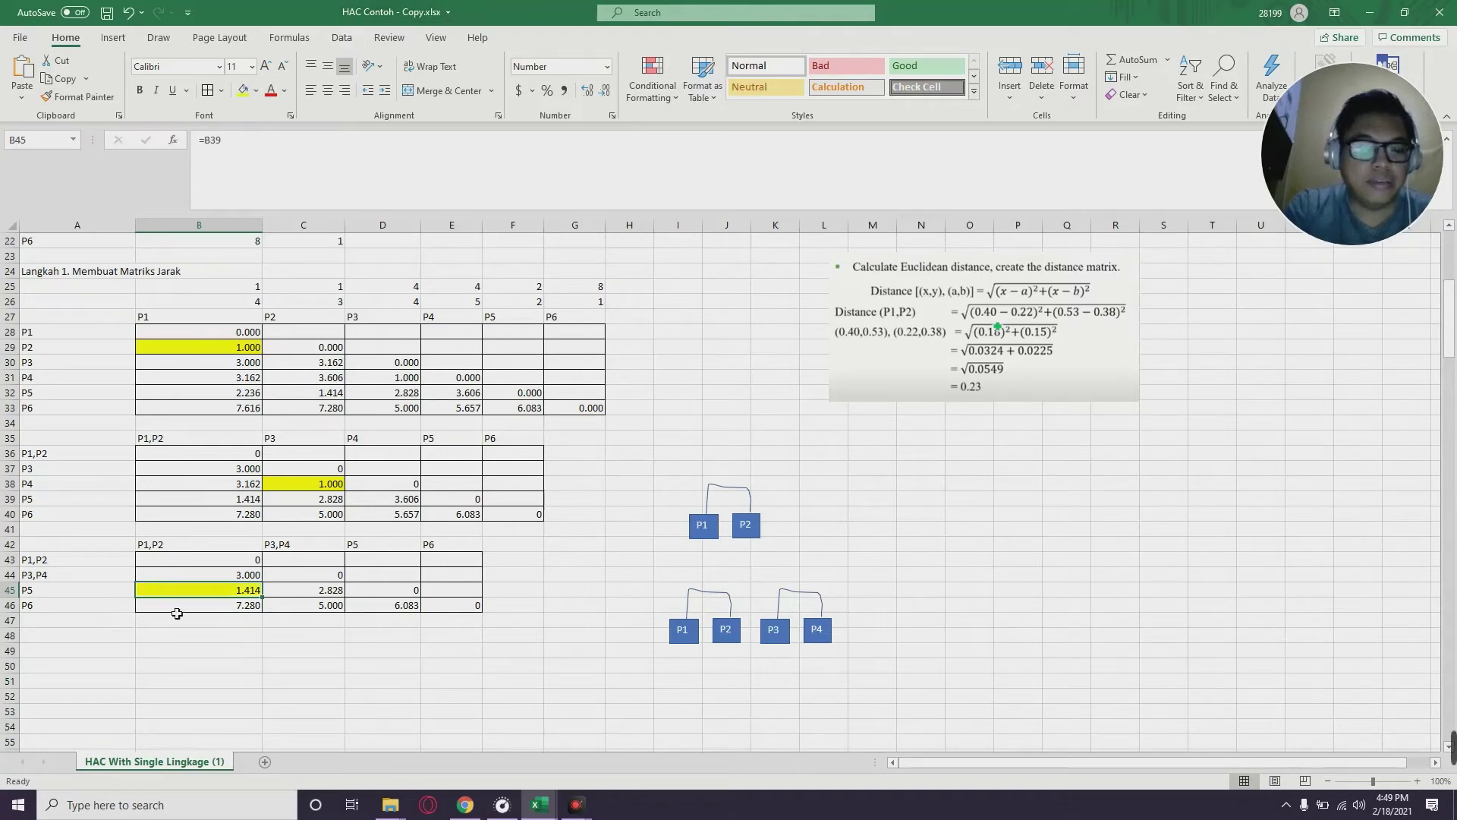
pyautogui.click(167, 702)
pyautogui.click(93, 593)
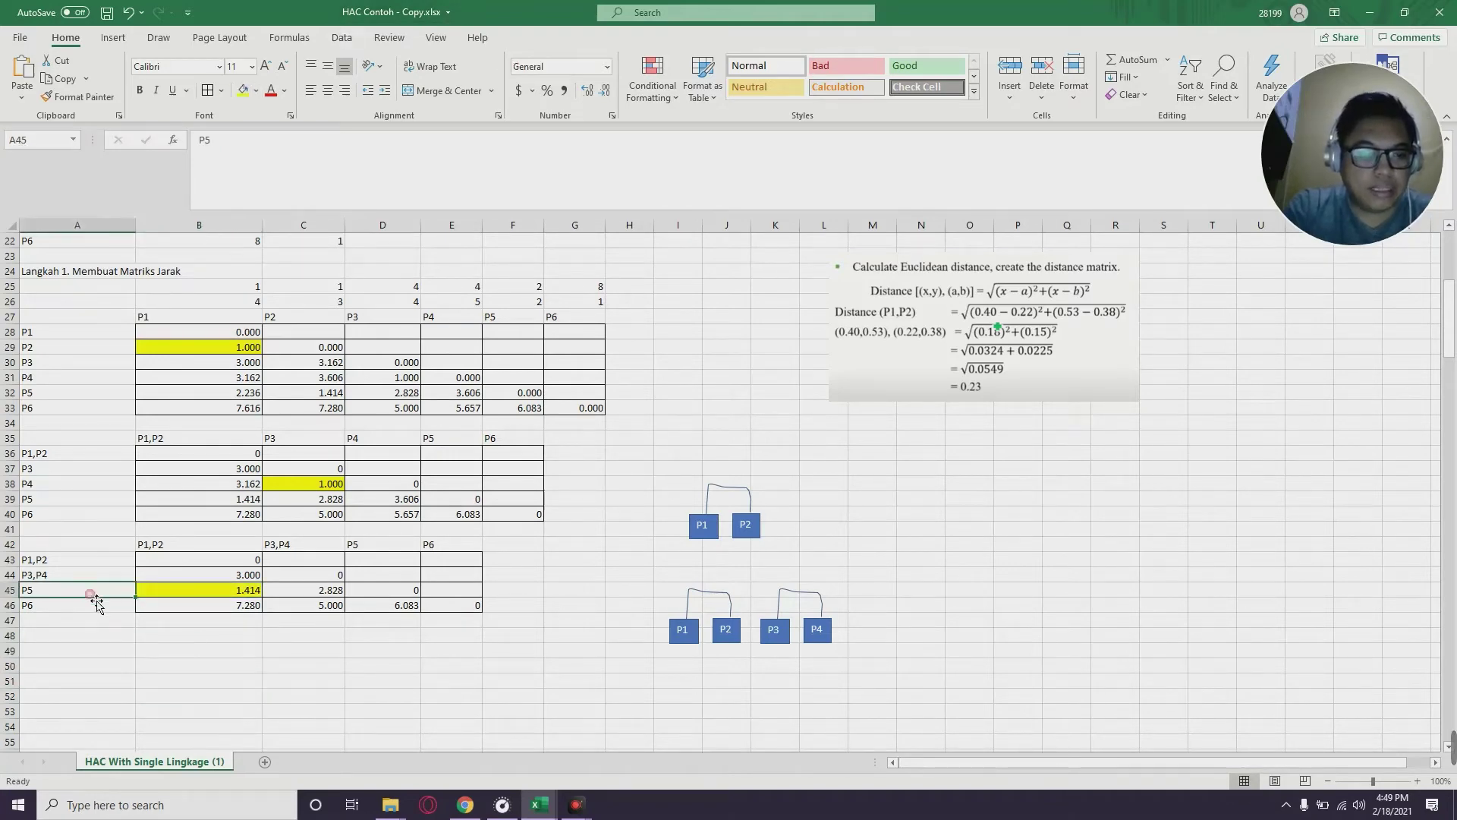
pyautogui.click(185, 545)
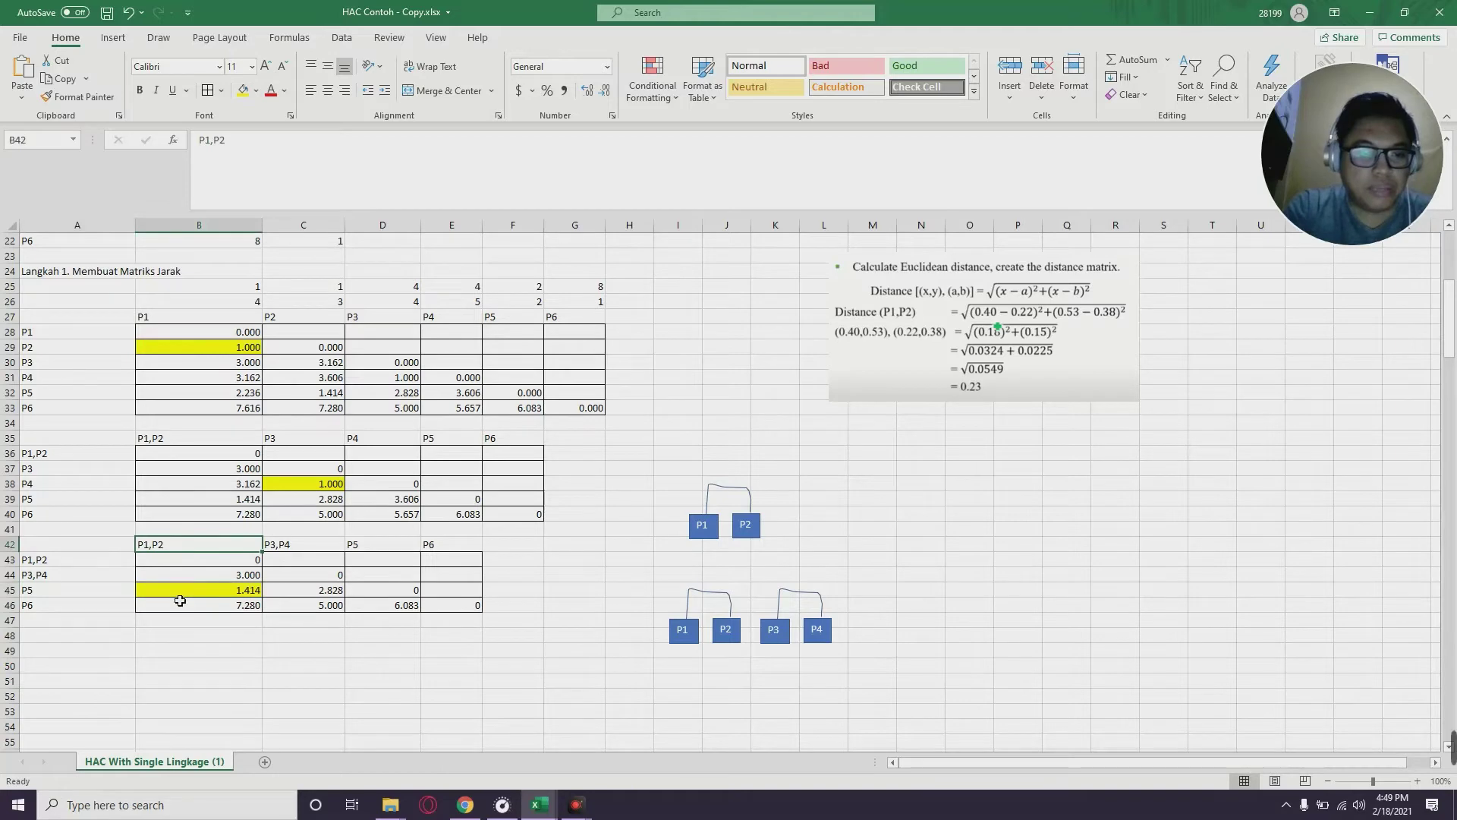
# Enter the row labels (P1,P2),P5, P3,P4 and P6 in cells A49 to A51 for a new distance matrix
pyautogui.click(107, 590)
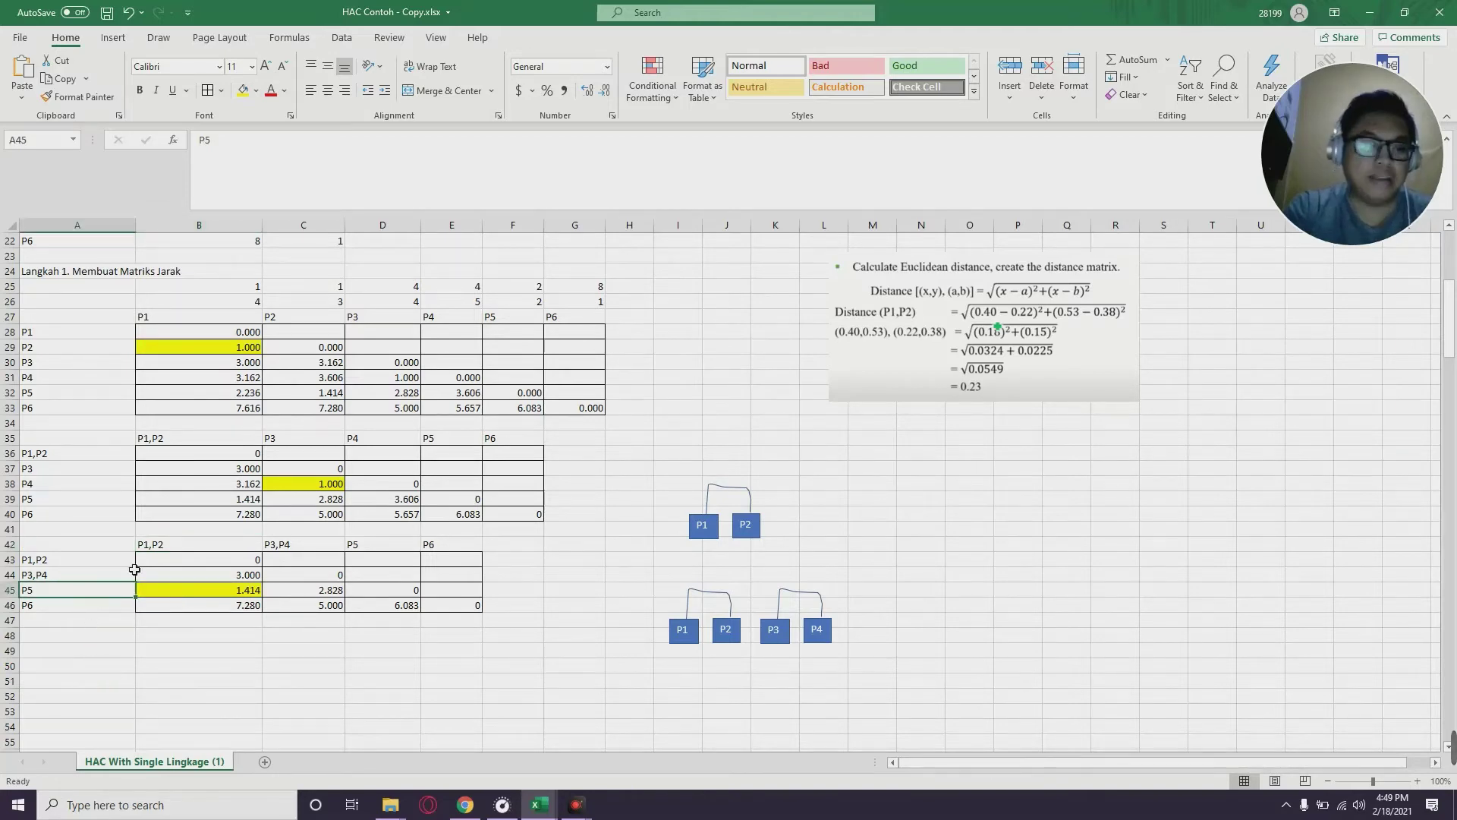
pyautogui.click(86, 638)
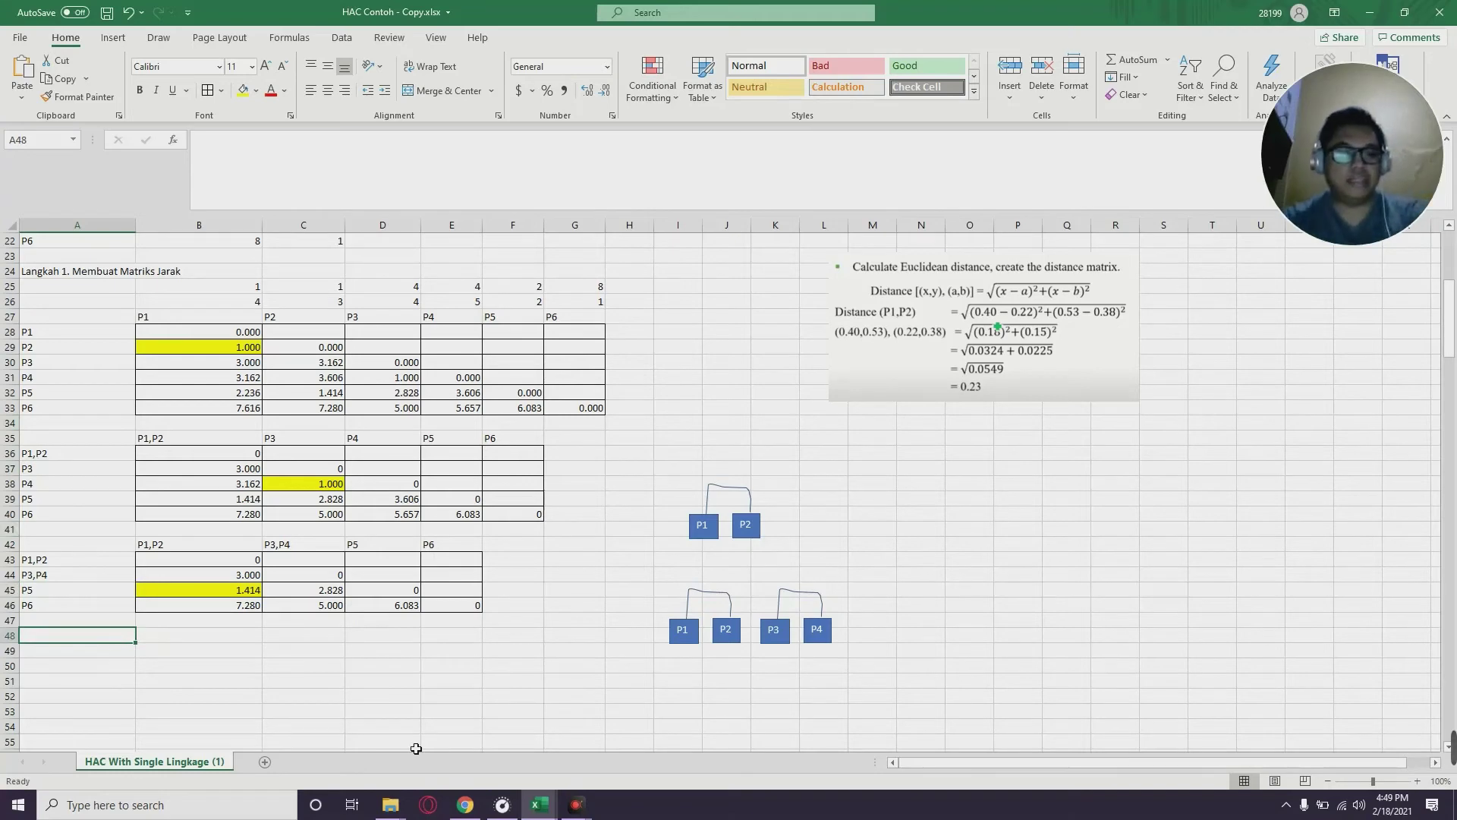
pyautogui.press('Return')
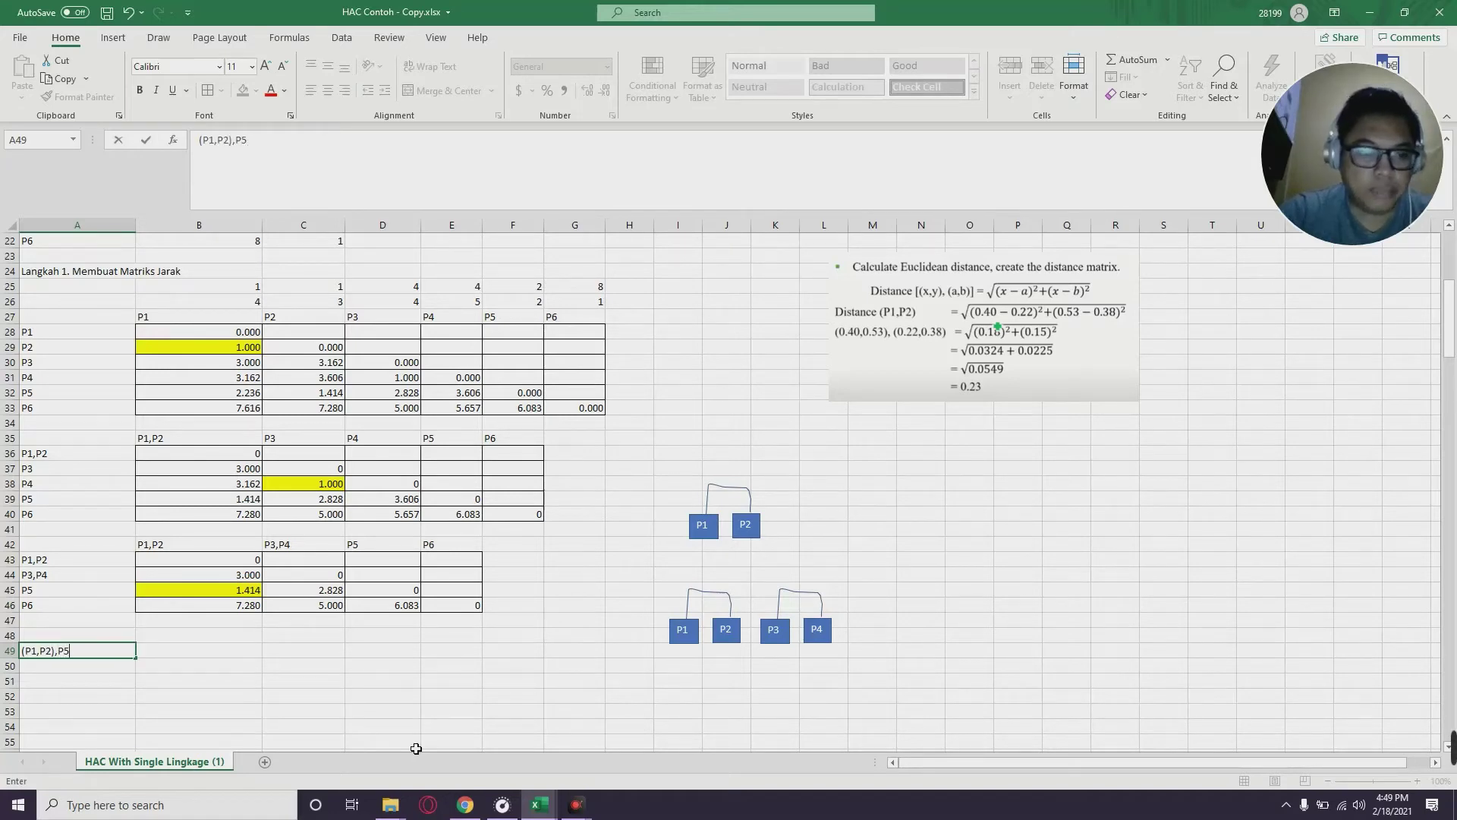
pyautogui.press('Return')
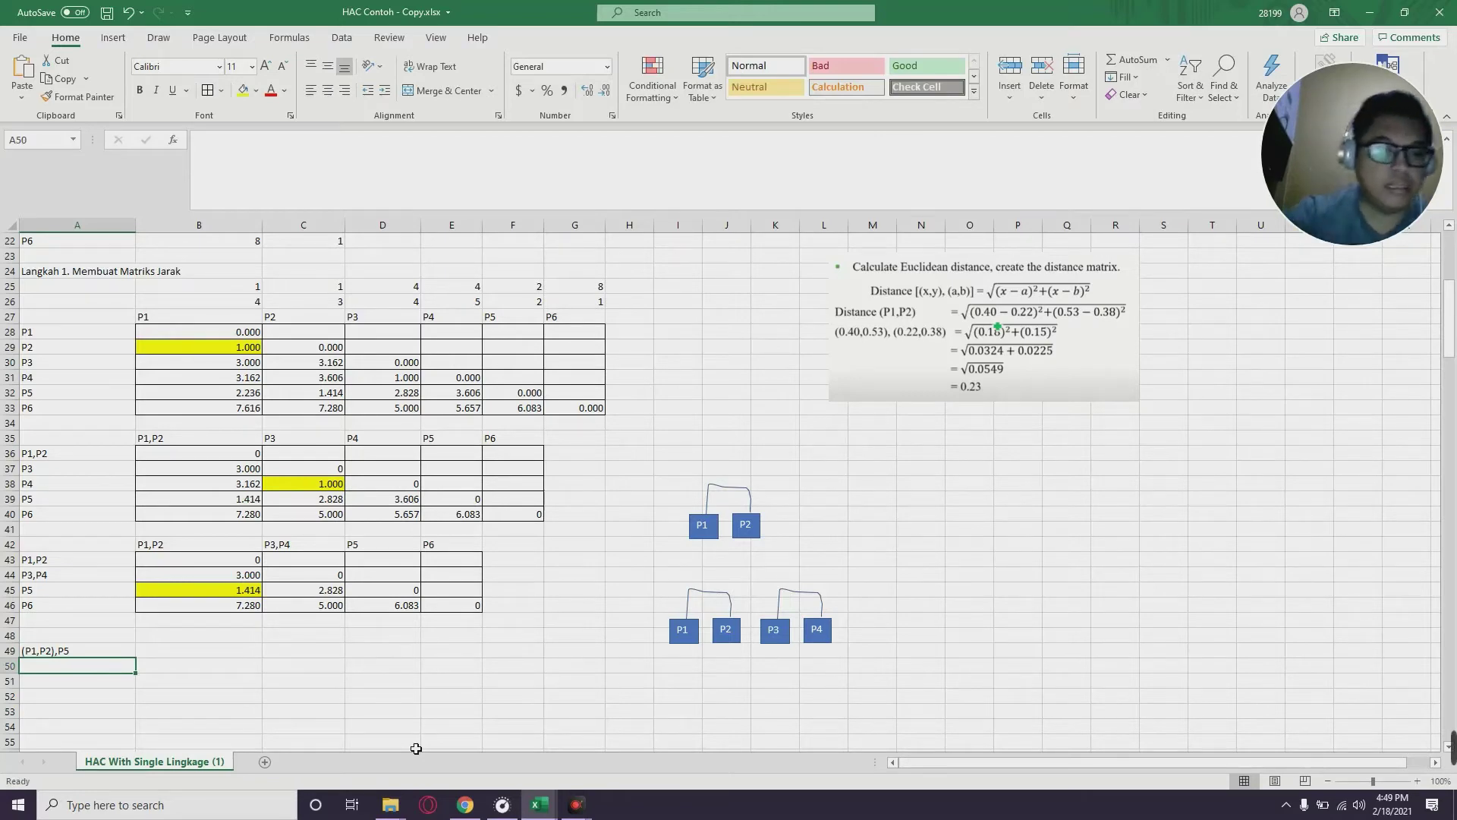
pyautogui.write('P3,P4')
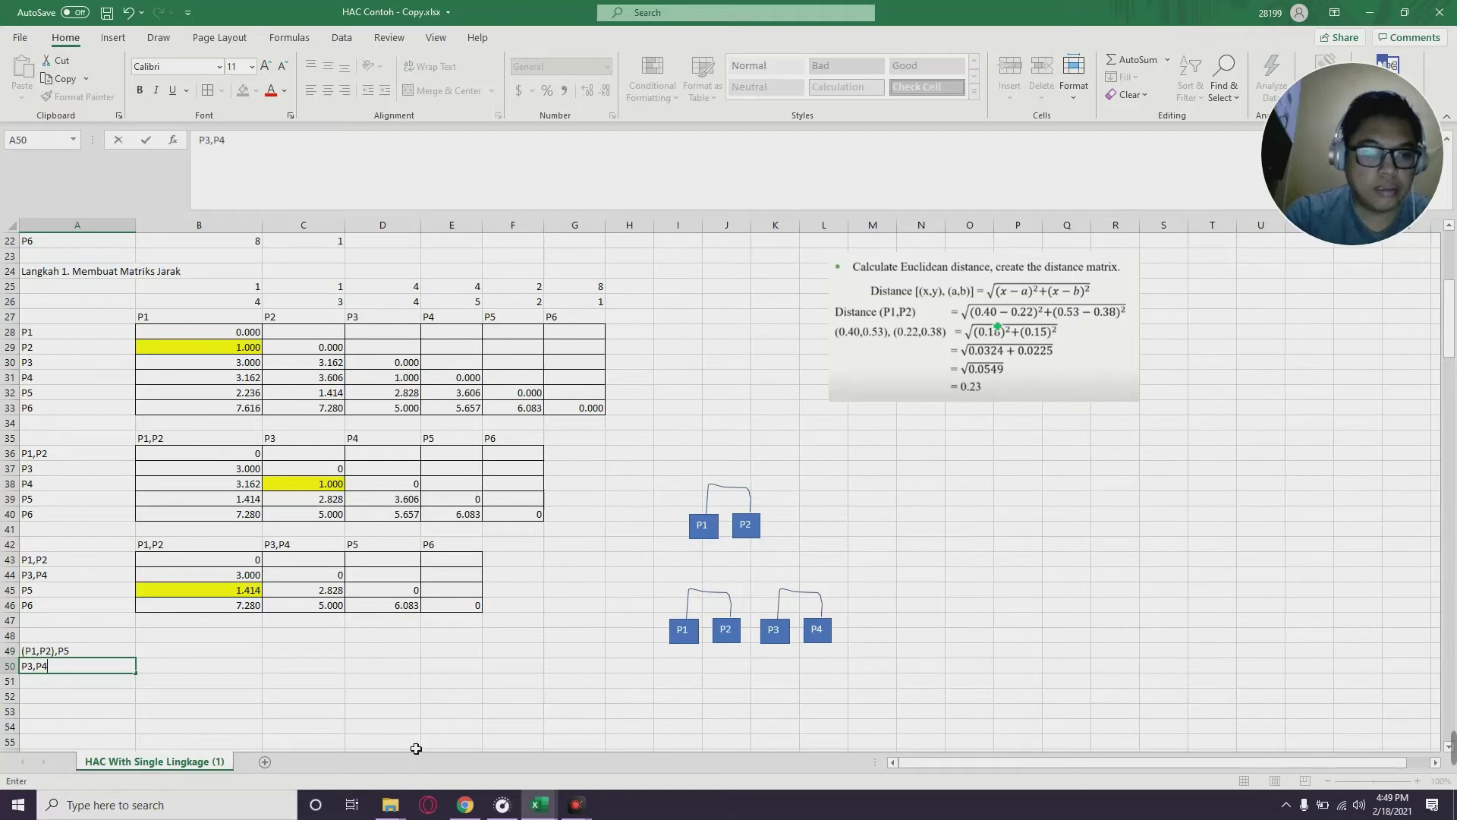
pyautogui.press('Return')
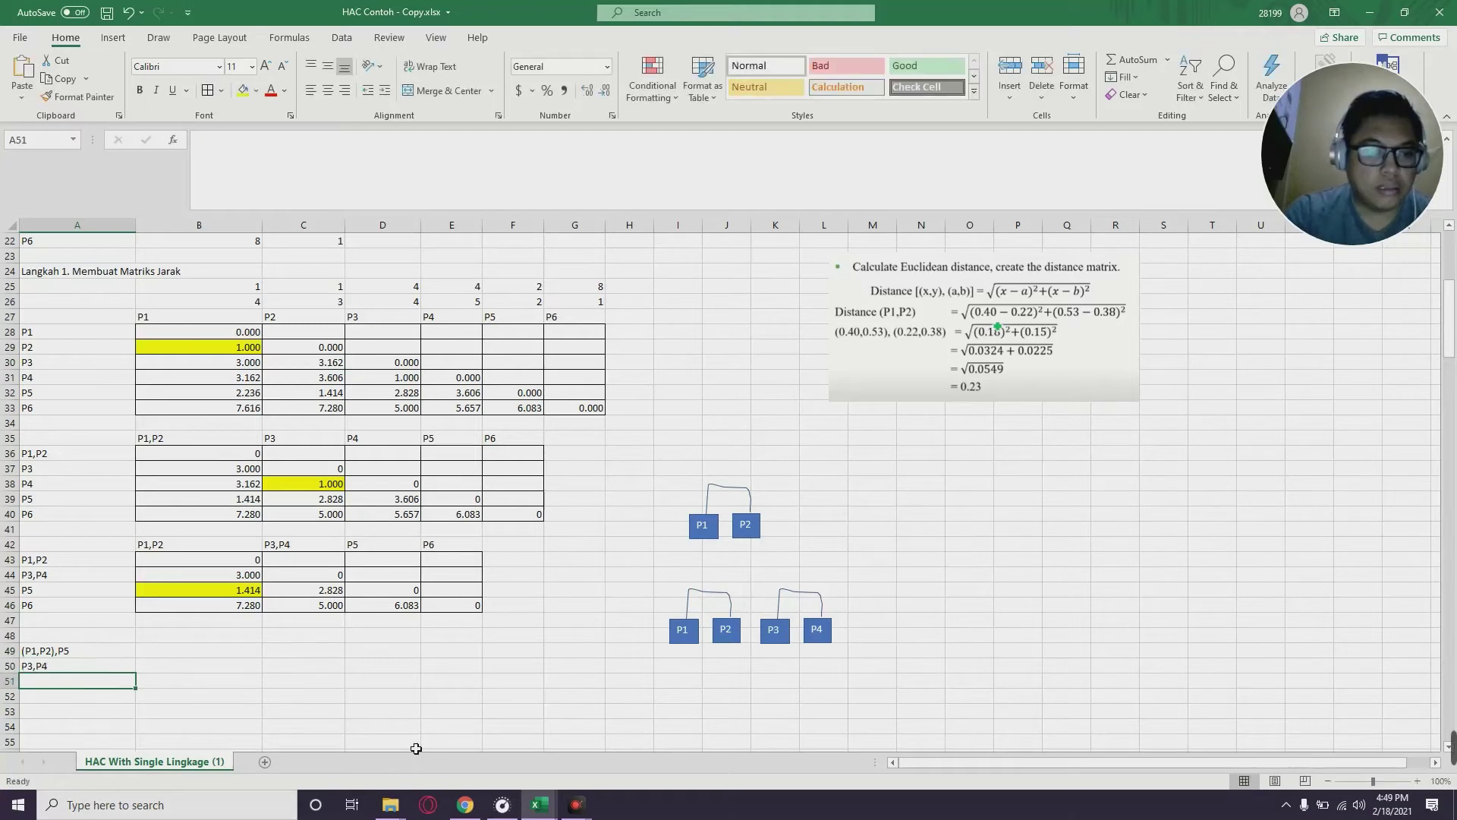
pyautogui.write('P3,P4')
pyautogui.write('6')
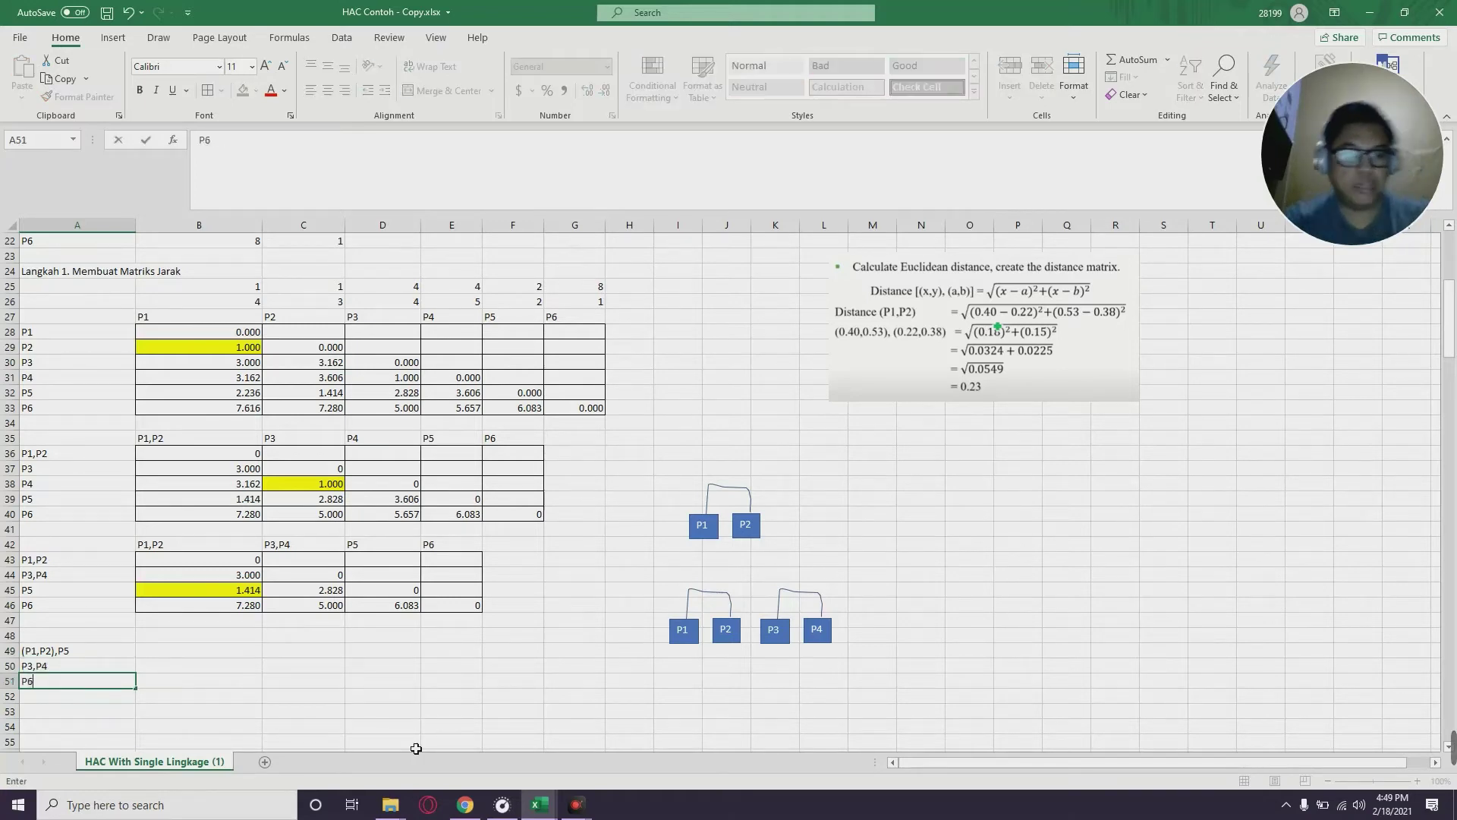
pyautogui.press('Return')
# Copy the row labels A49:A51 and paste them transposed from B48 as the new matrix's column headers
pyautogui.press('Up')
pyautogui.press('Up')
pyautogui.press('Up')
pyautogui.hotkey('shift', 'Down')
pyautogui.hotkey('shift', 'Down')
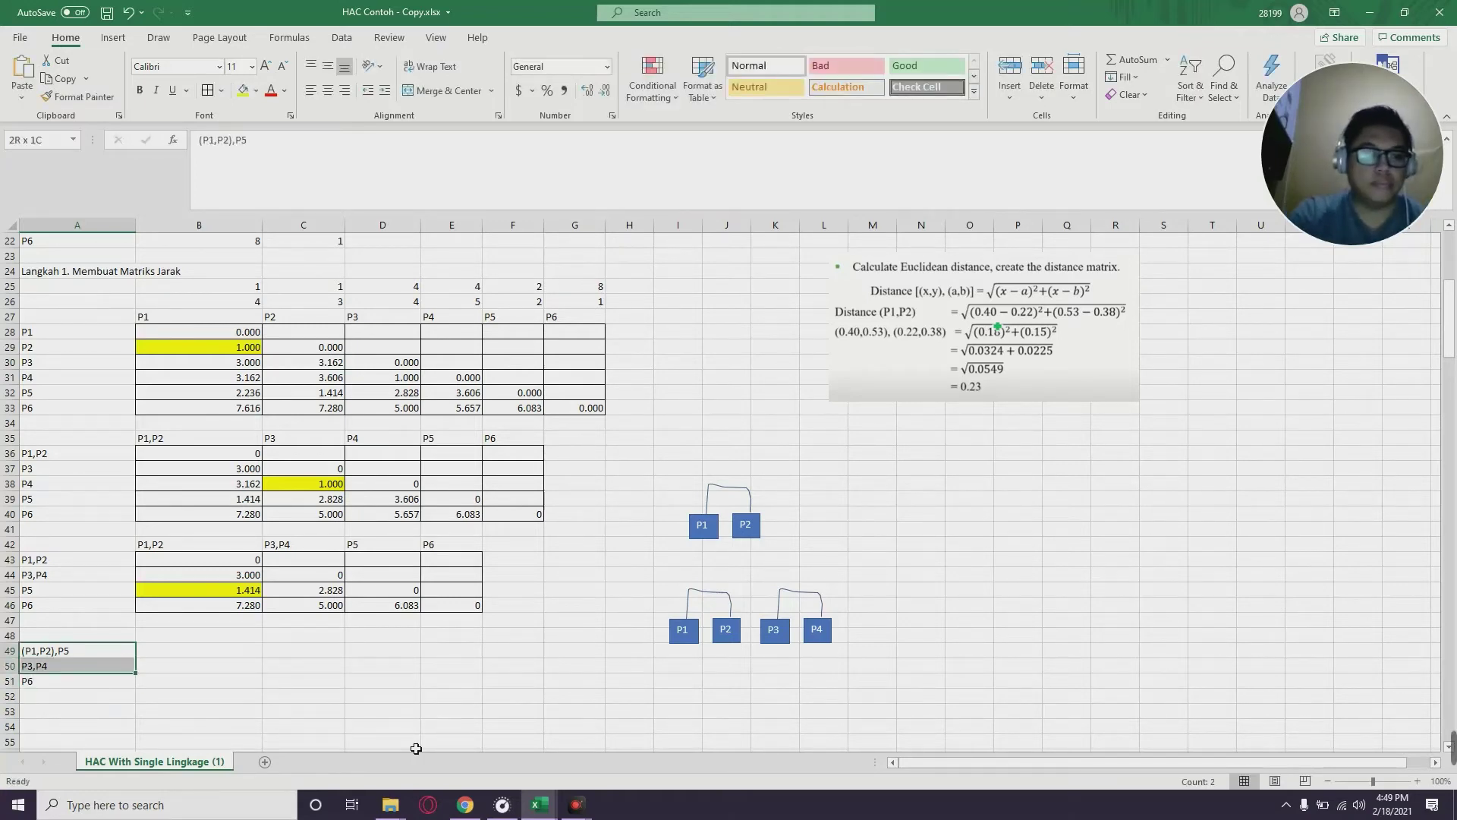
pyautogui.hotkey('ctrl', 'c')
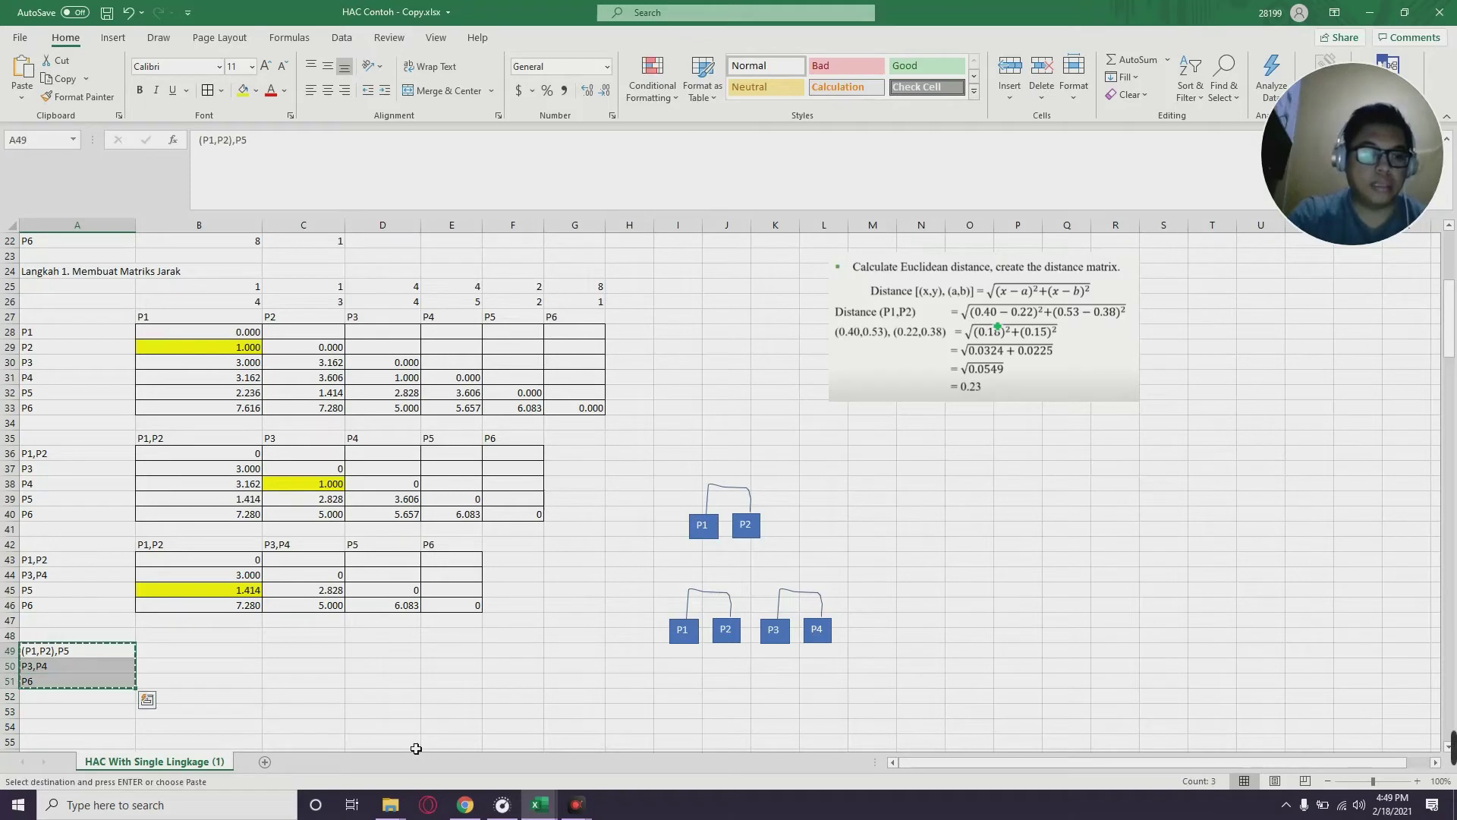
pyautogui.click(163, 640)
pyautogui.rightClick(195, 639)
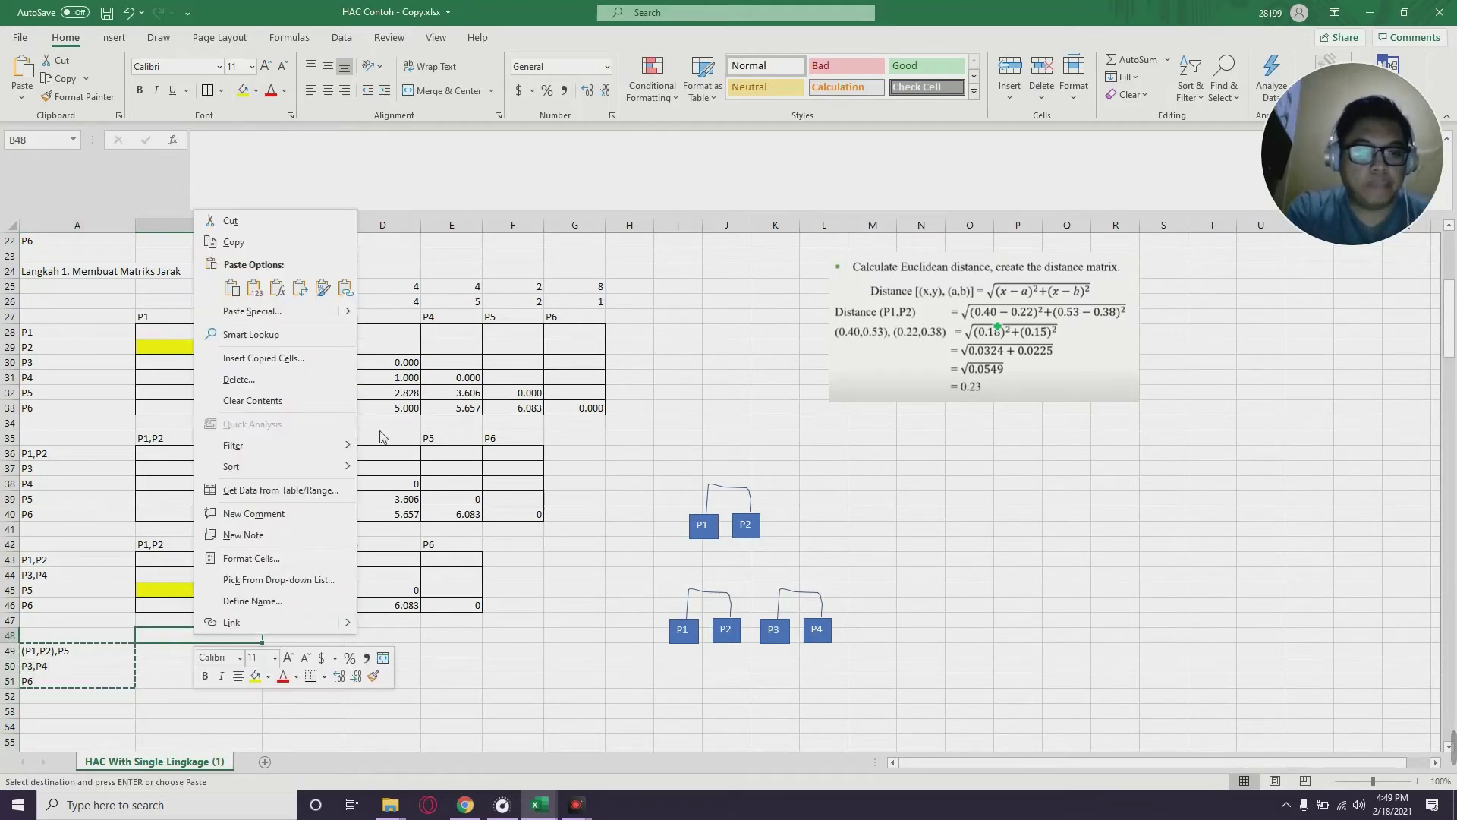
pyautogui.click(304, 288)
pyautogui.click(198, 651)
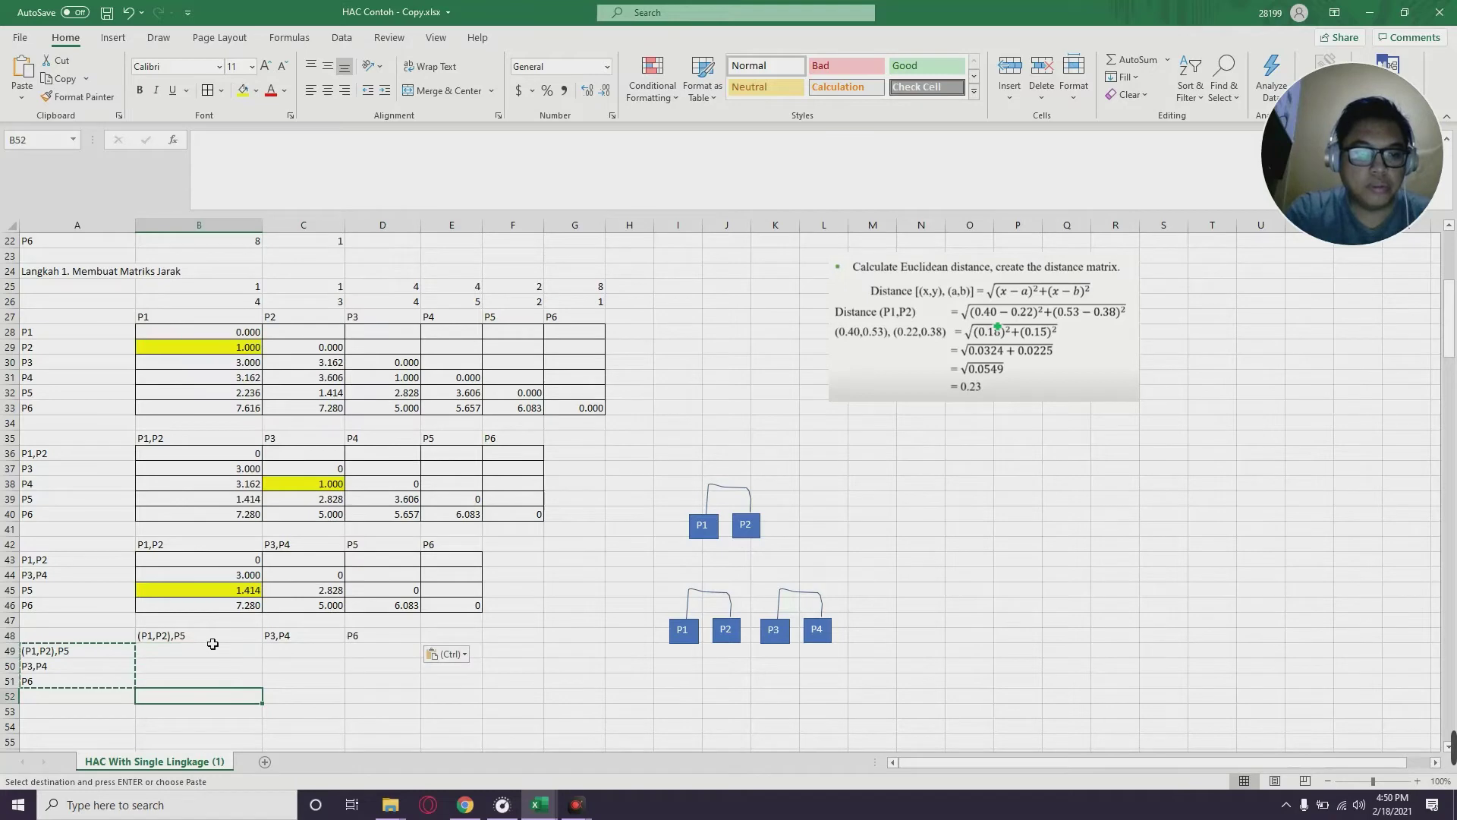
pyautogui.click(208, 667)
pyautogui.click(210, 651)
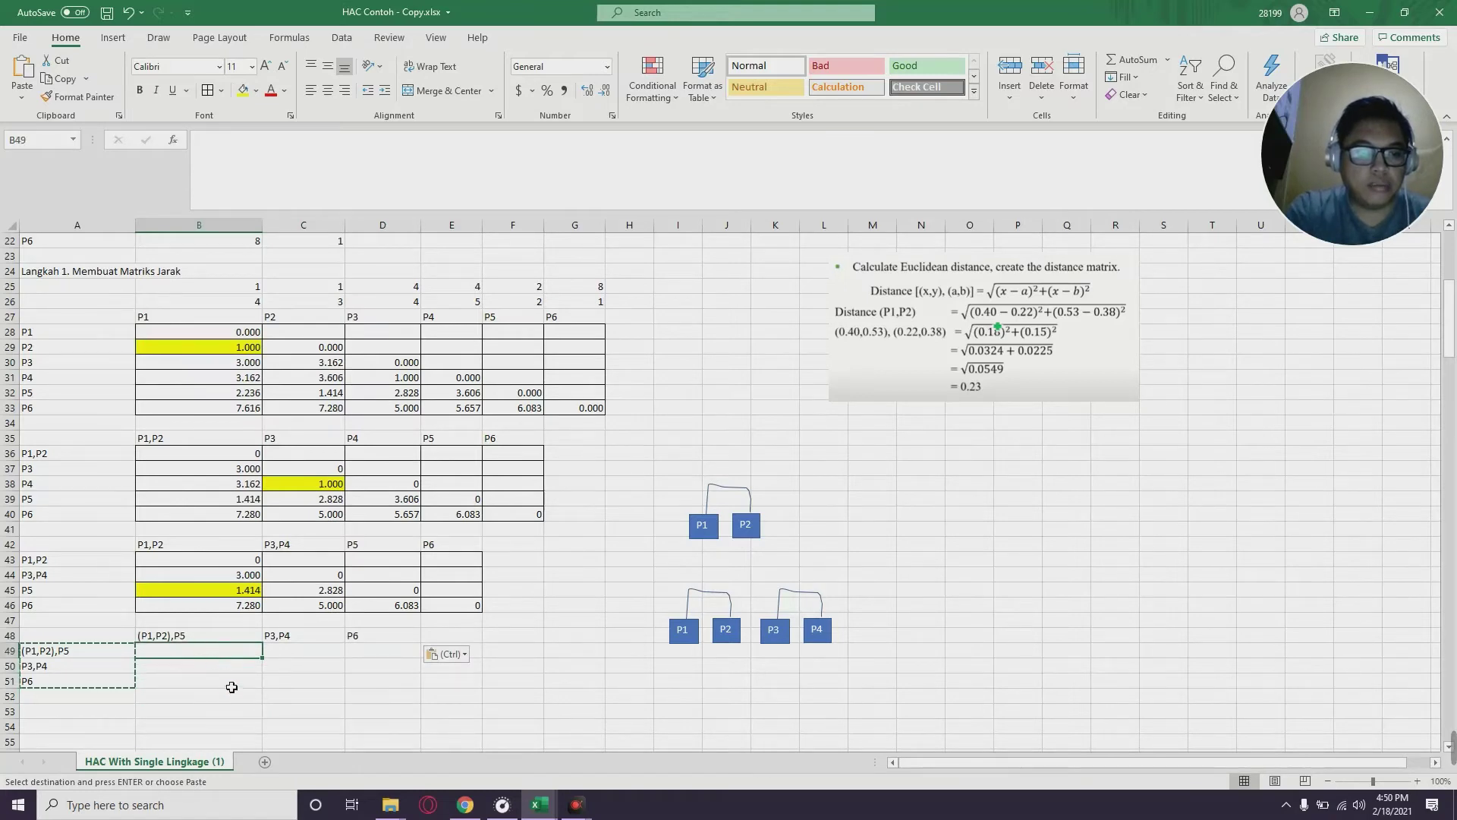
pyautogui.click(231, 687)
pyautogui.press('Escape')
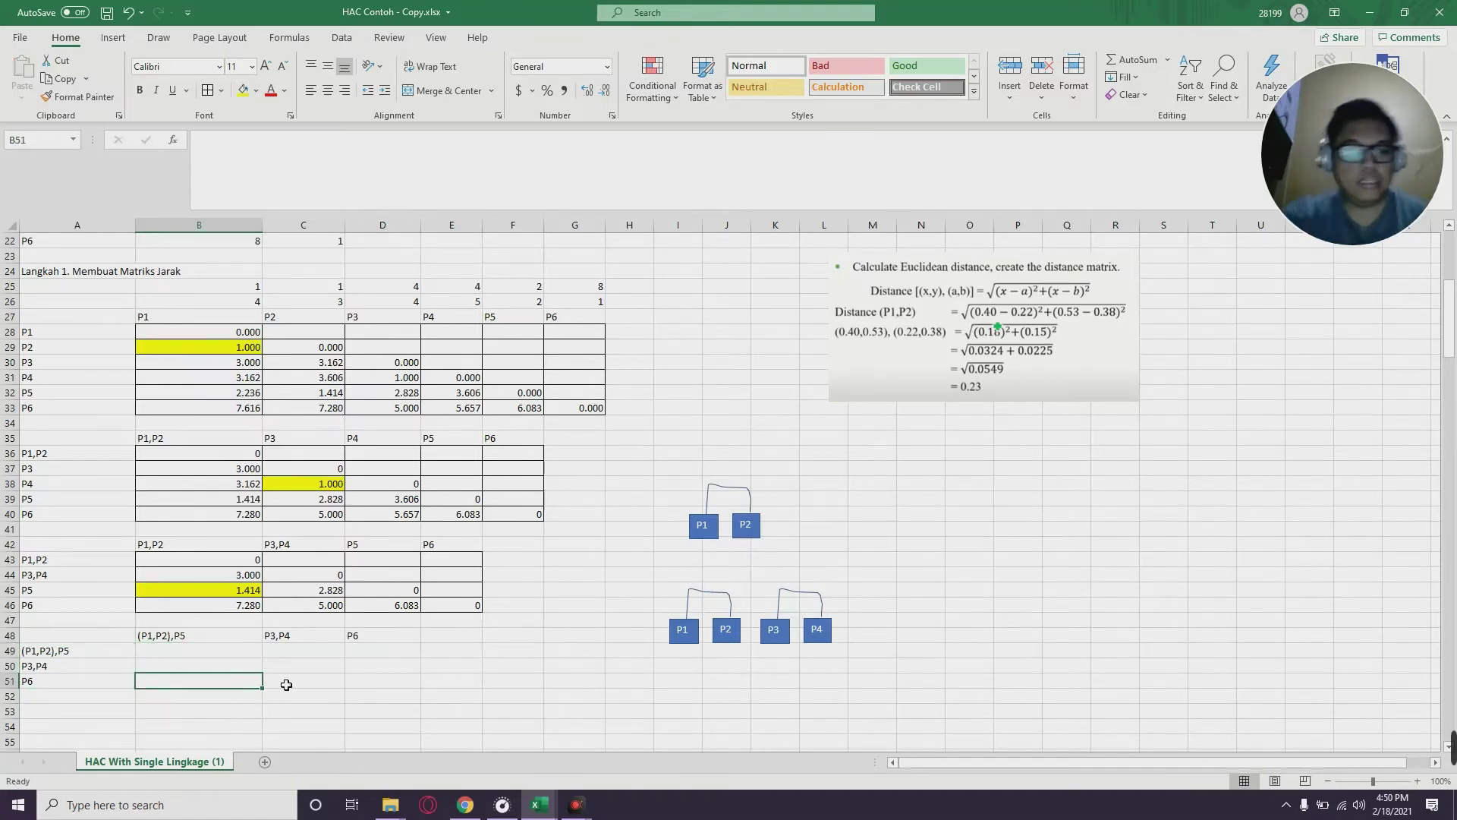
# Fill the new matrix's diagonal cells B49, C50 and D51 with 0
pyautogui.click(259, 651)
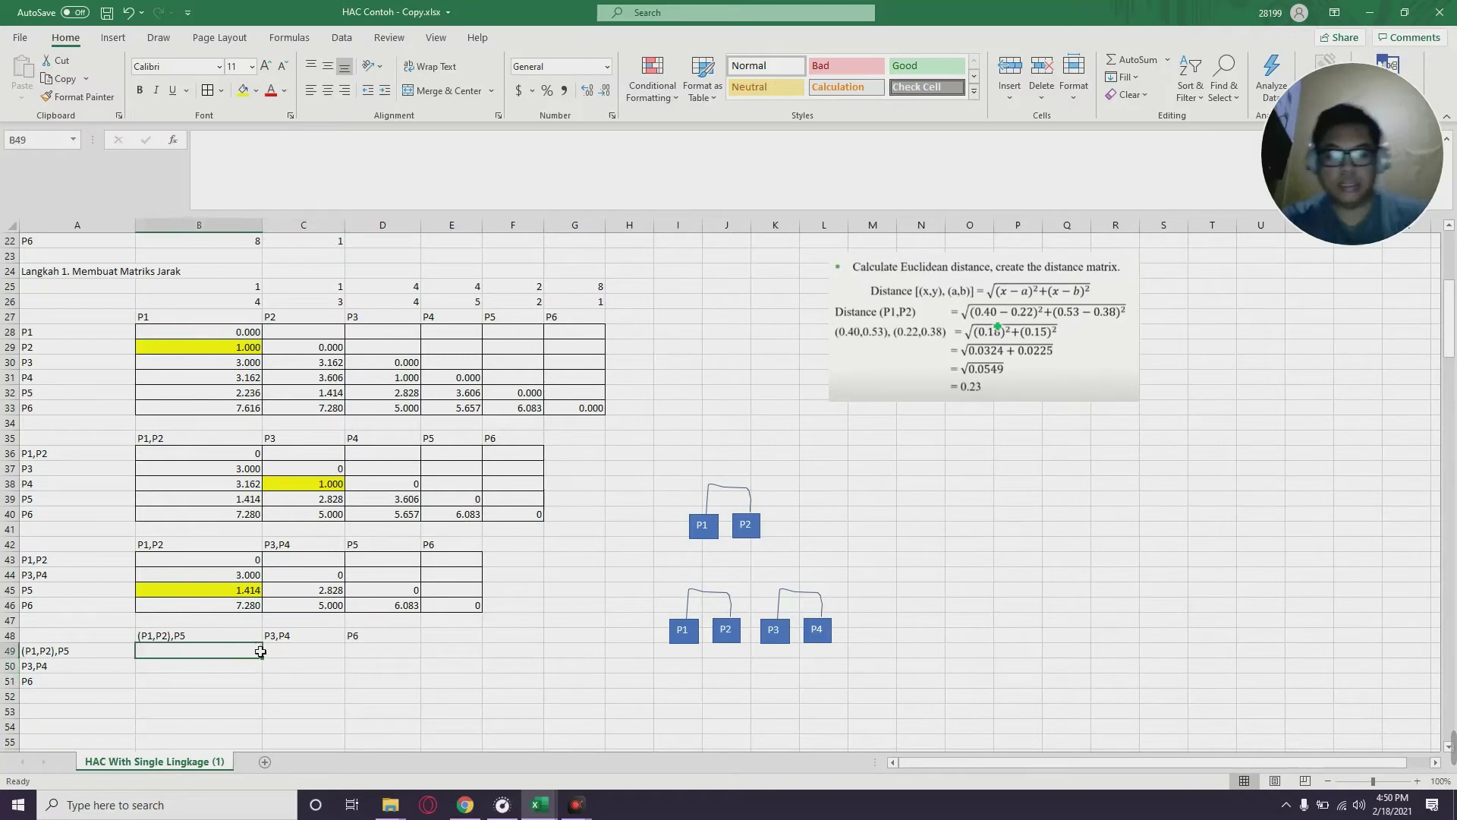
pyautogui.press('Right')
pyautogui.press('Down')
pyautogui.write('0')
pyautogui.press('Right')
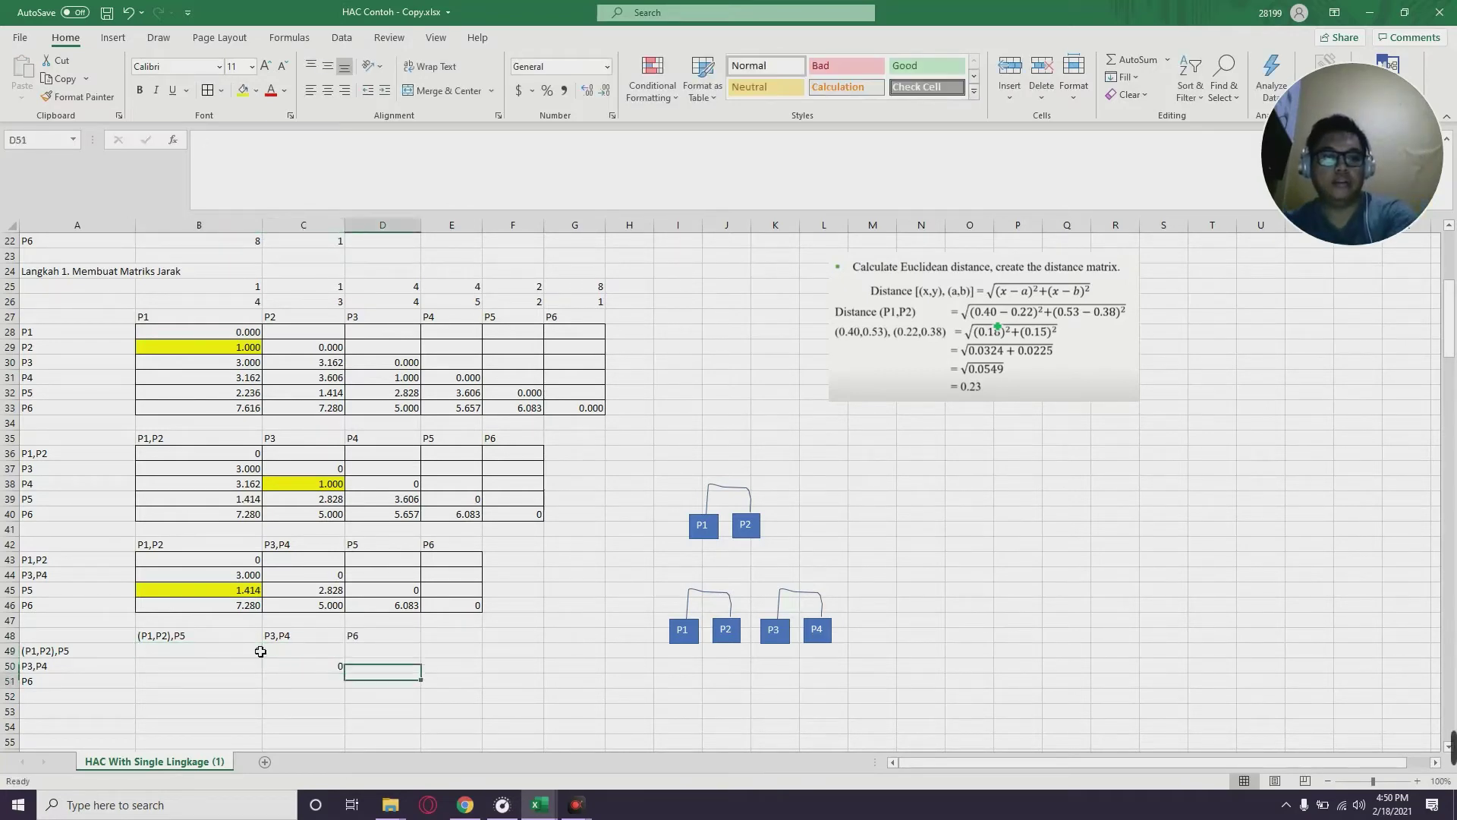
pyautogui.press('Down')
pyautogui.write('0')
pyautogui.press('Right')
pyautogui.press('Left')
pyautogui.press('Left')
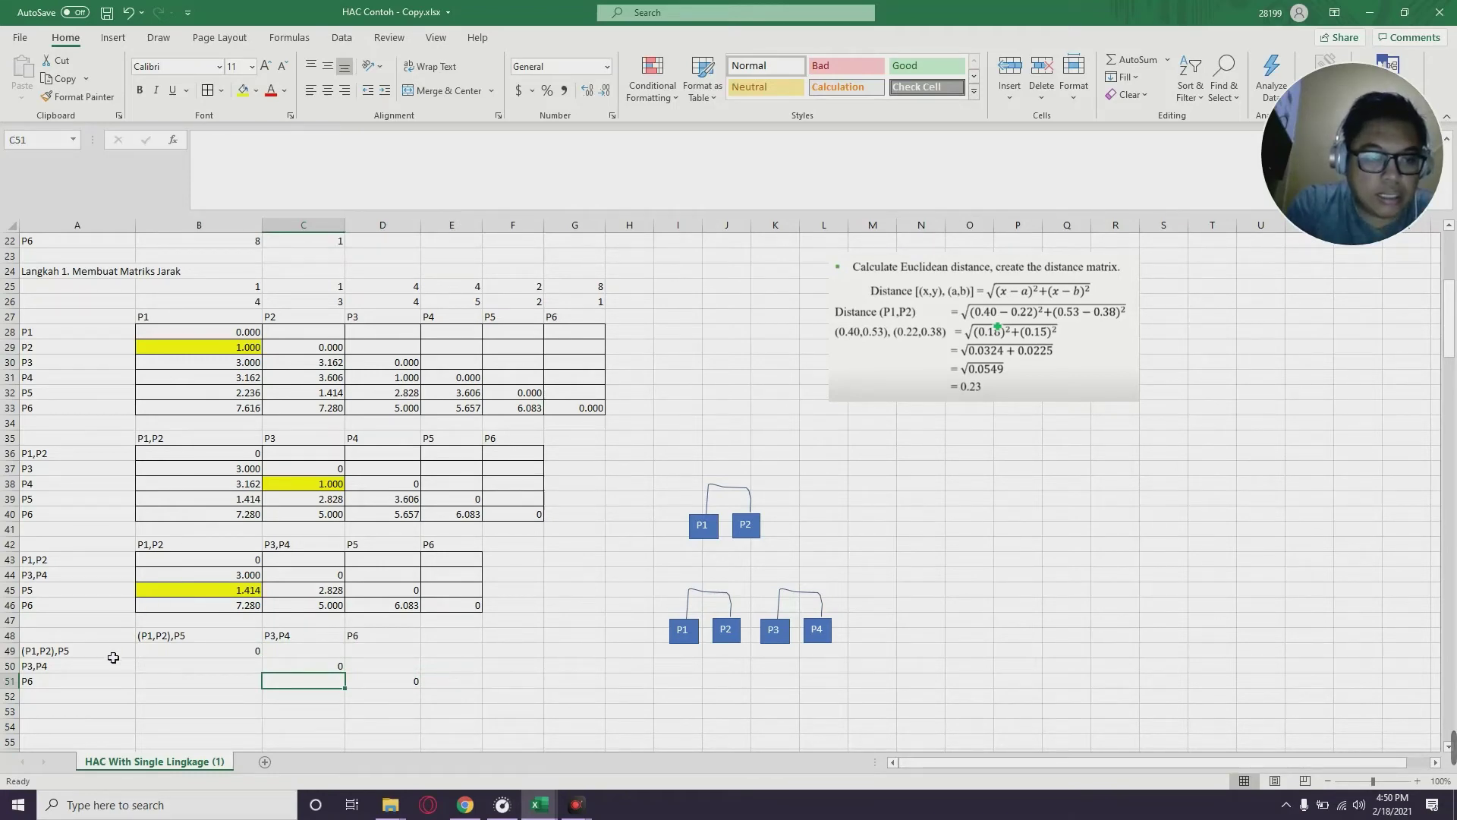
# Link cell C51, the distance between P6 and P3,P4, to C46 in the previous matrix
pyautogui.click(145, 639)
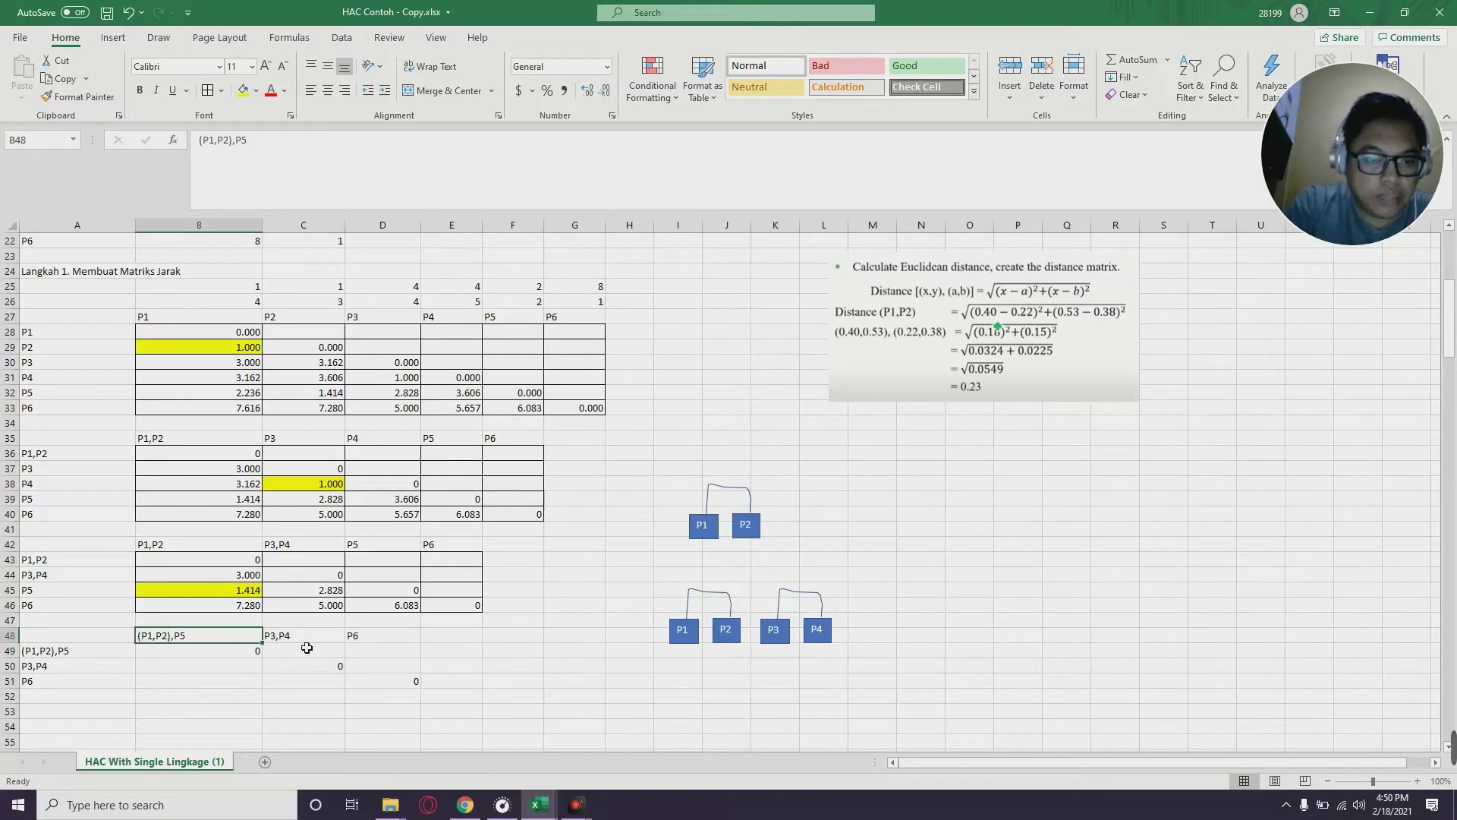
pyautogui.click(84, 610)
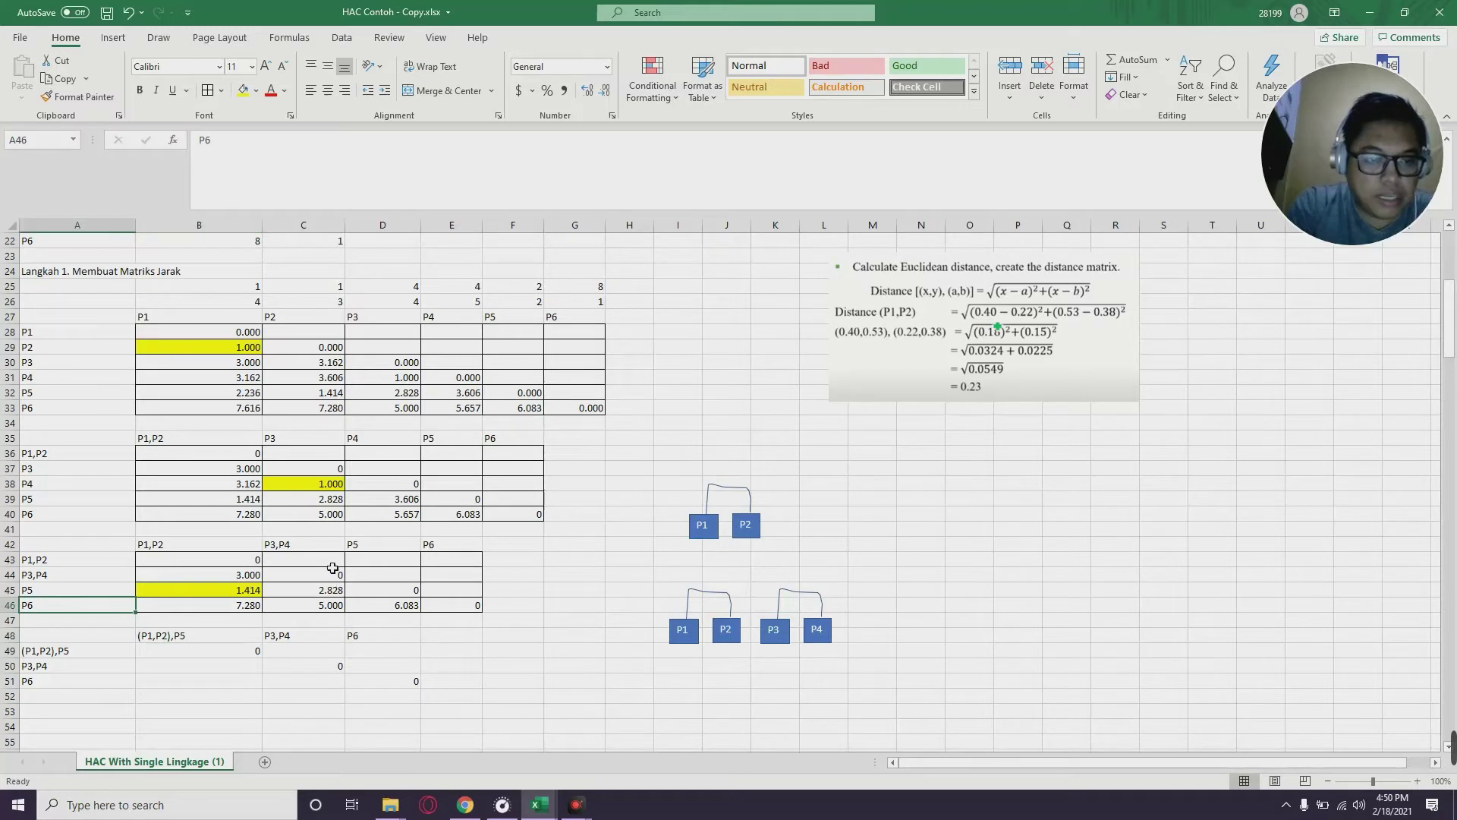
pyautogui.click(313, 685)
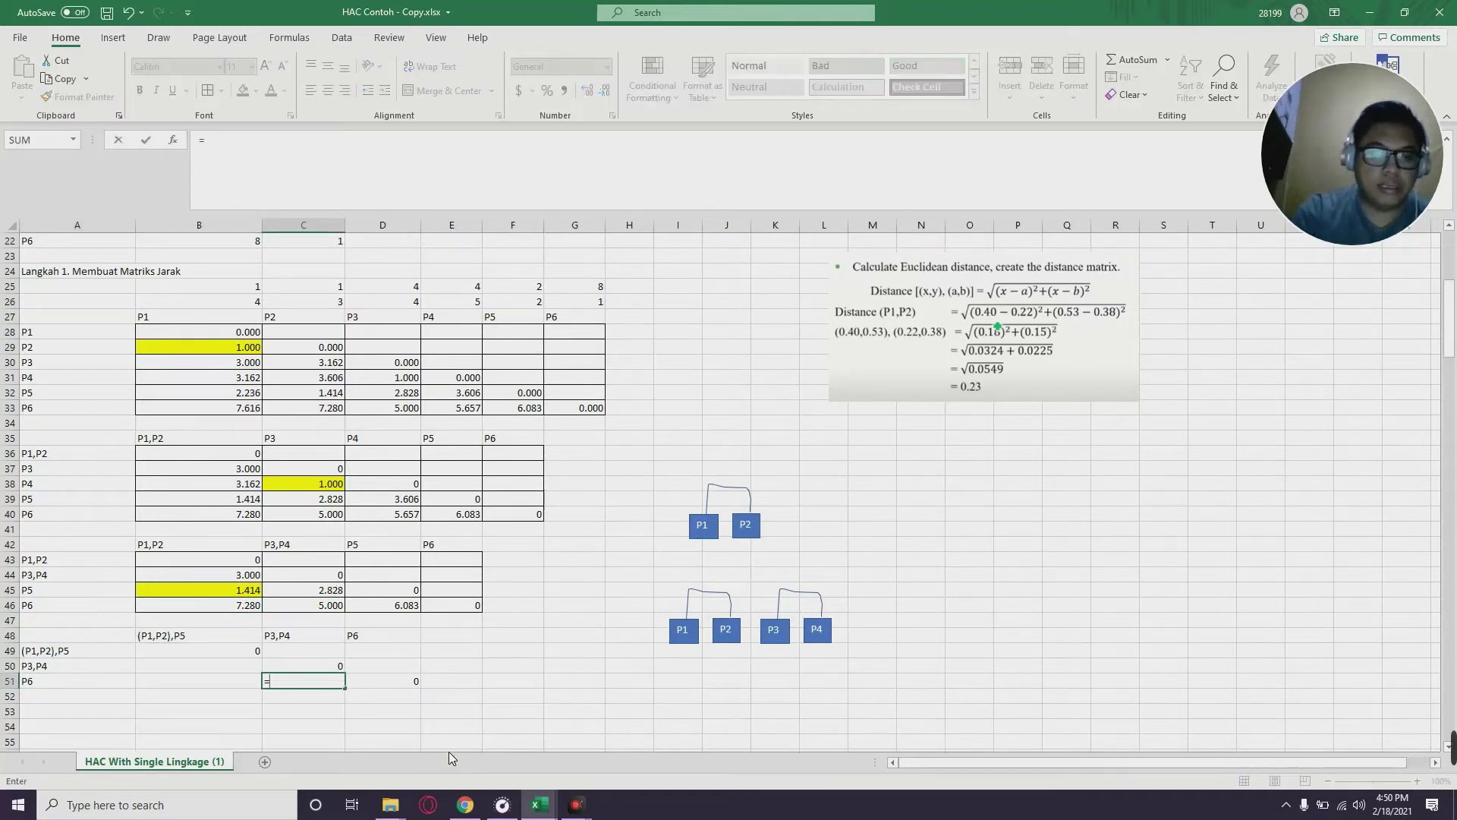
pyautogui.write('=')
pyautogui.press('Up')
pyautogui.press('Up')
pyautogui.press('Up')
pyautogui.press('Up')
pyautogui.press('Up')
pyautogui.press('Return')
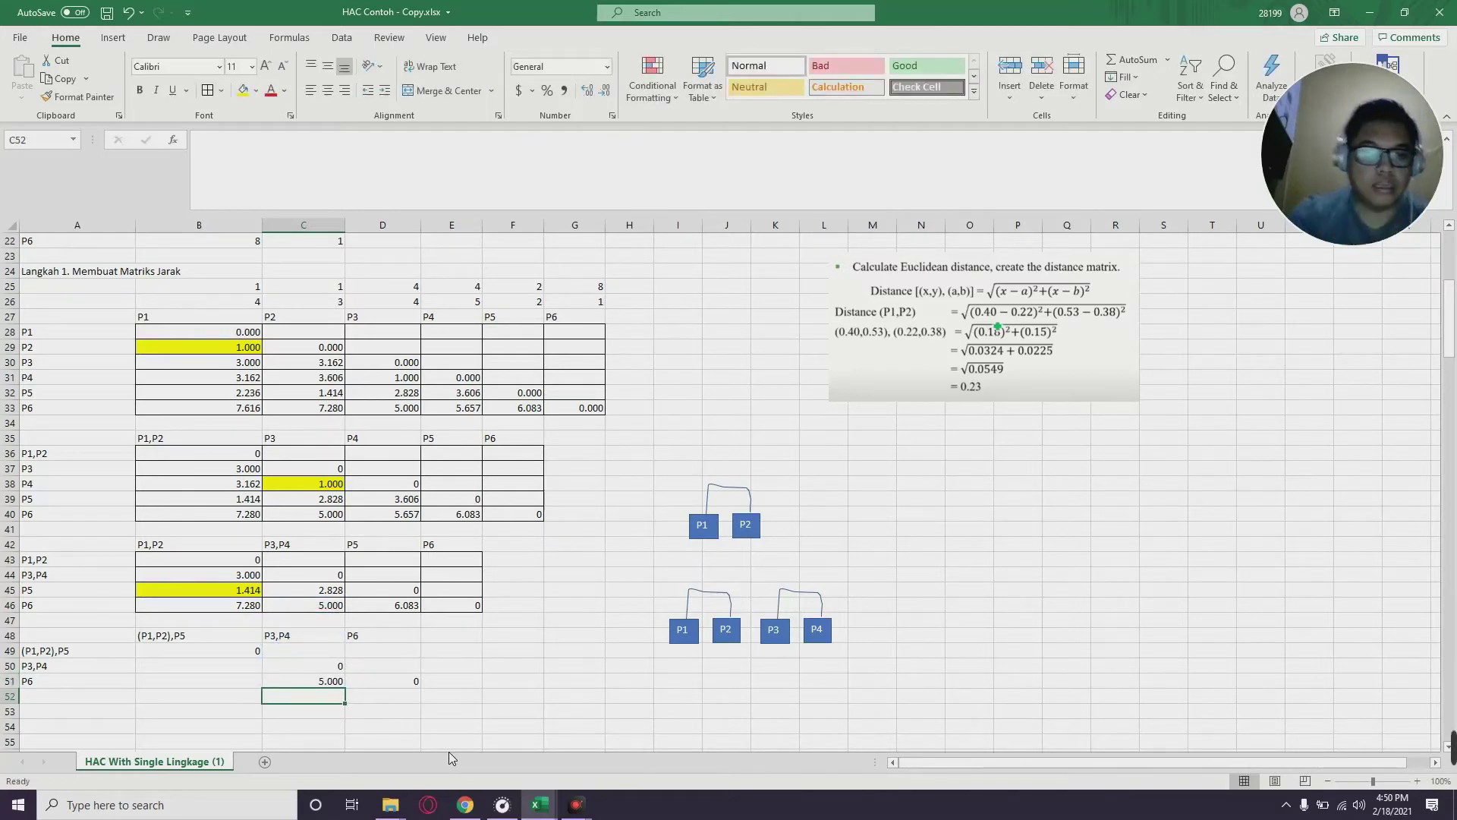
# Calculate the distance between P3,P4 and (P1,P2),P5 in B50 as the minimum of B44 and C45
pyautogui.press('Up')
pyautogui.press('Up')
pyautogui.press('Left')
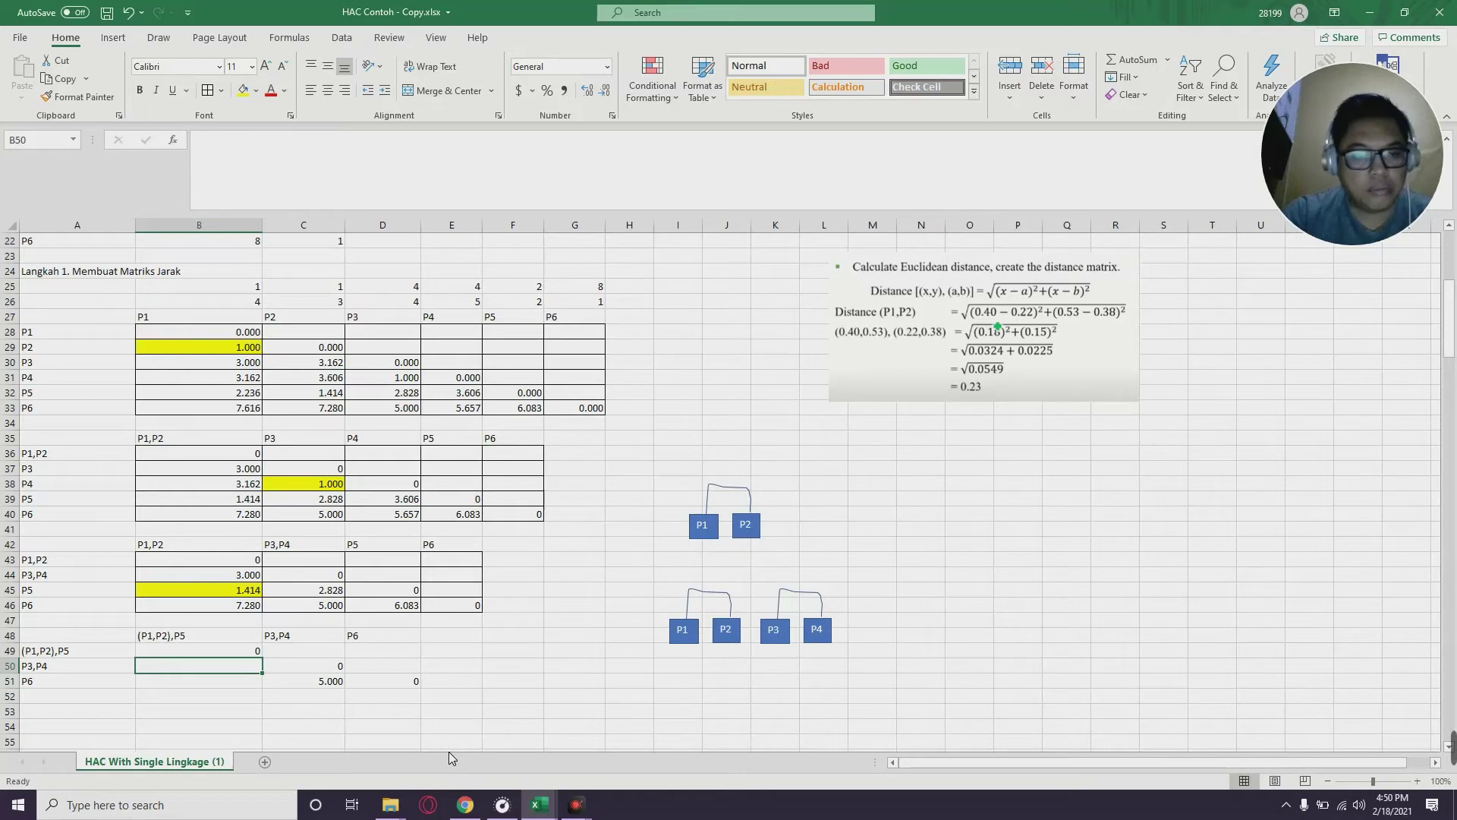
pyautogui.write('=MIN(')
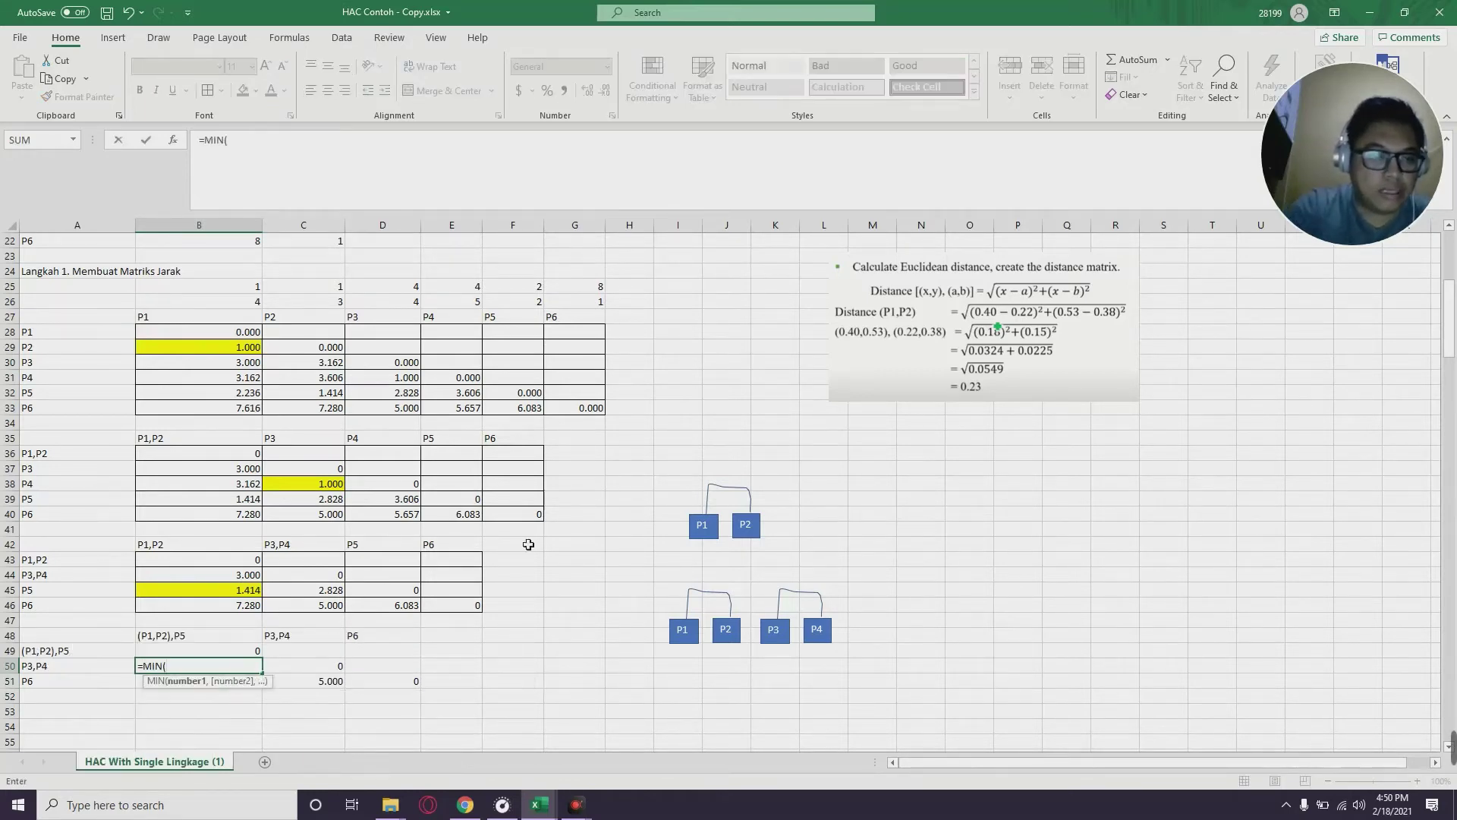
pyautogui.click(218, 580)
pyautogui.write(',')
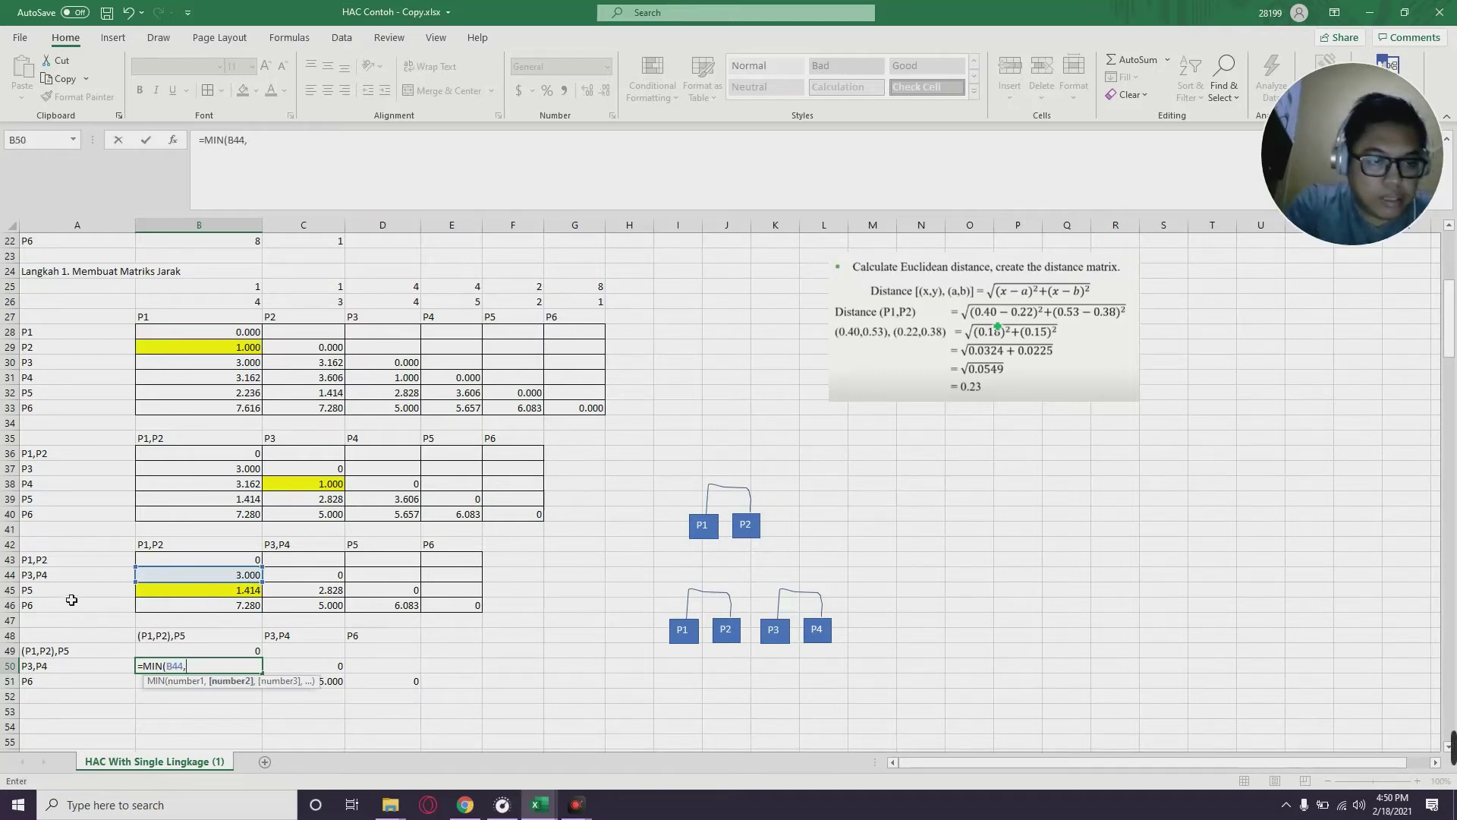
pyautogui.click(334, 596)
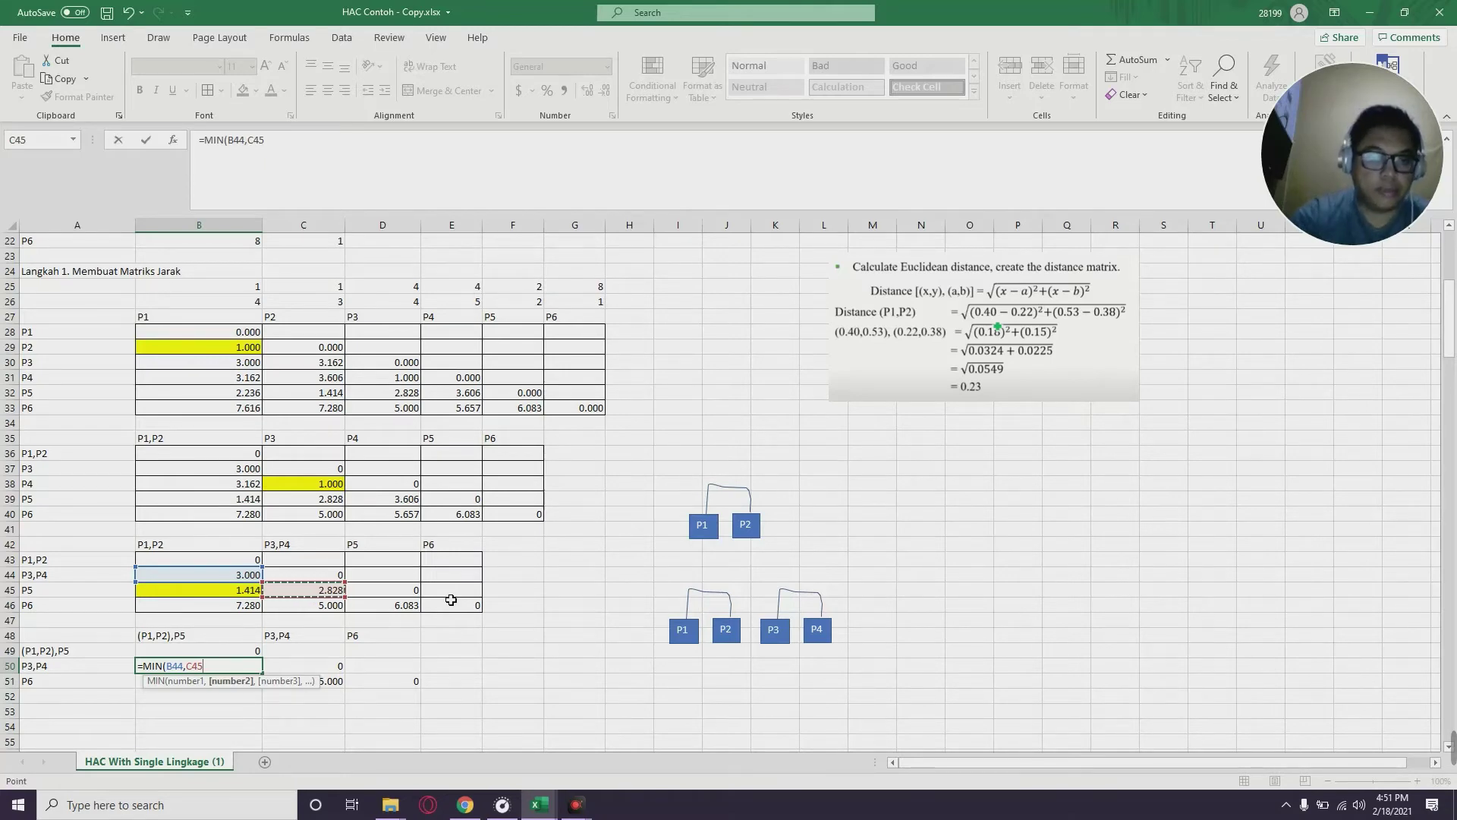
pyautogui.press('Return')
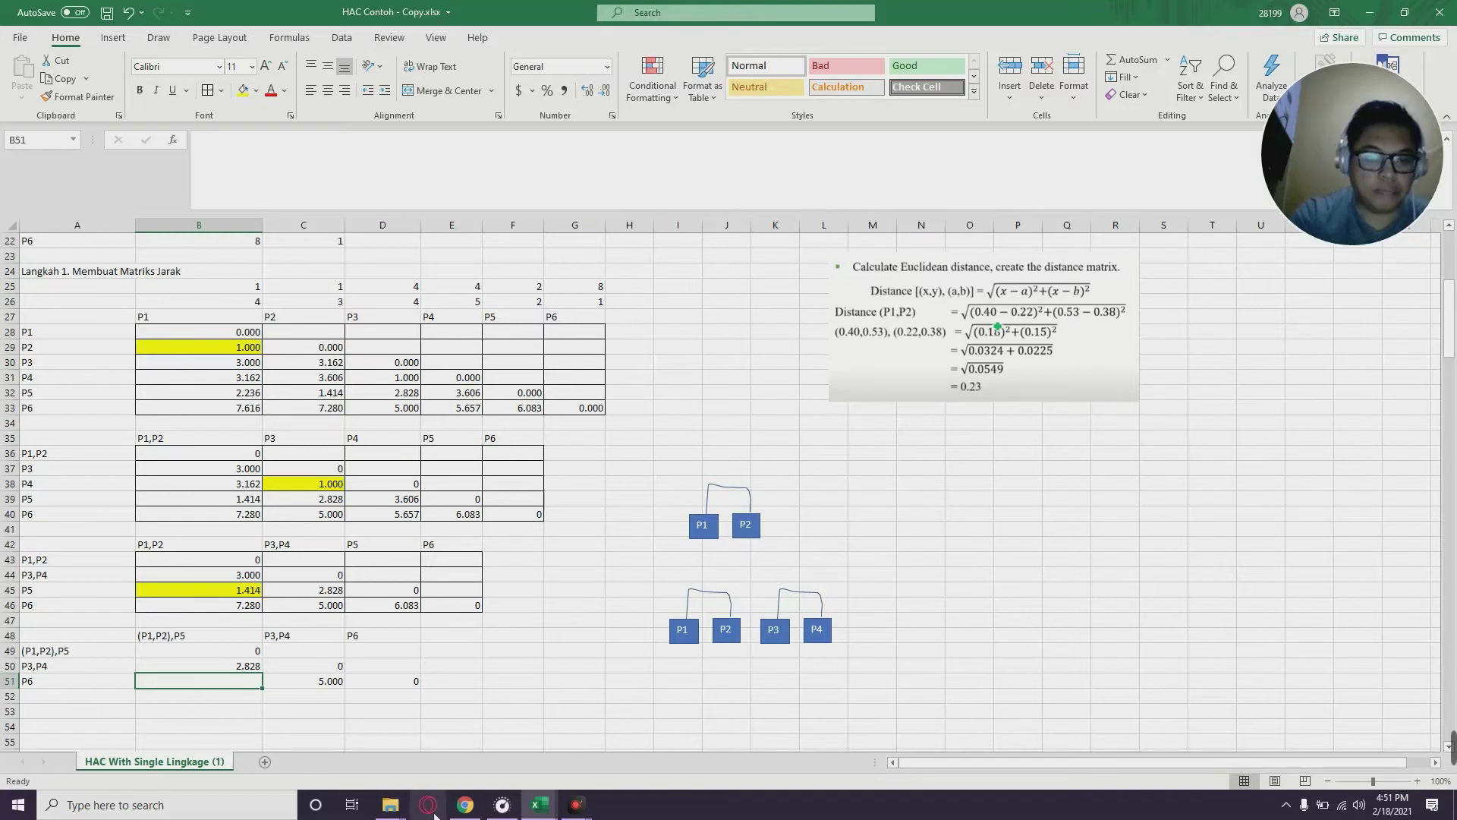
# Calculate the distance between P6 and (P1,P2),P5 in B51 with =MIN(B46,D46)
pyautogui.write('=MIN(')
pyautogui.moveTo(465, 805)
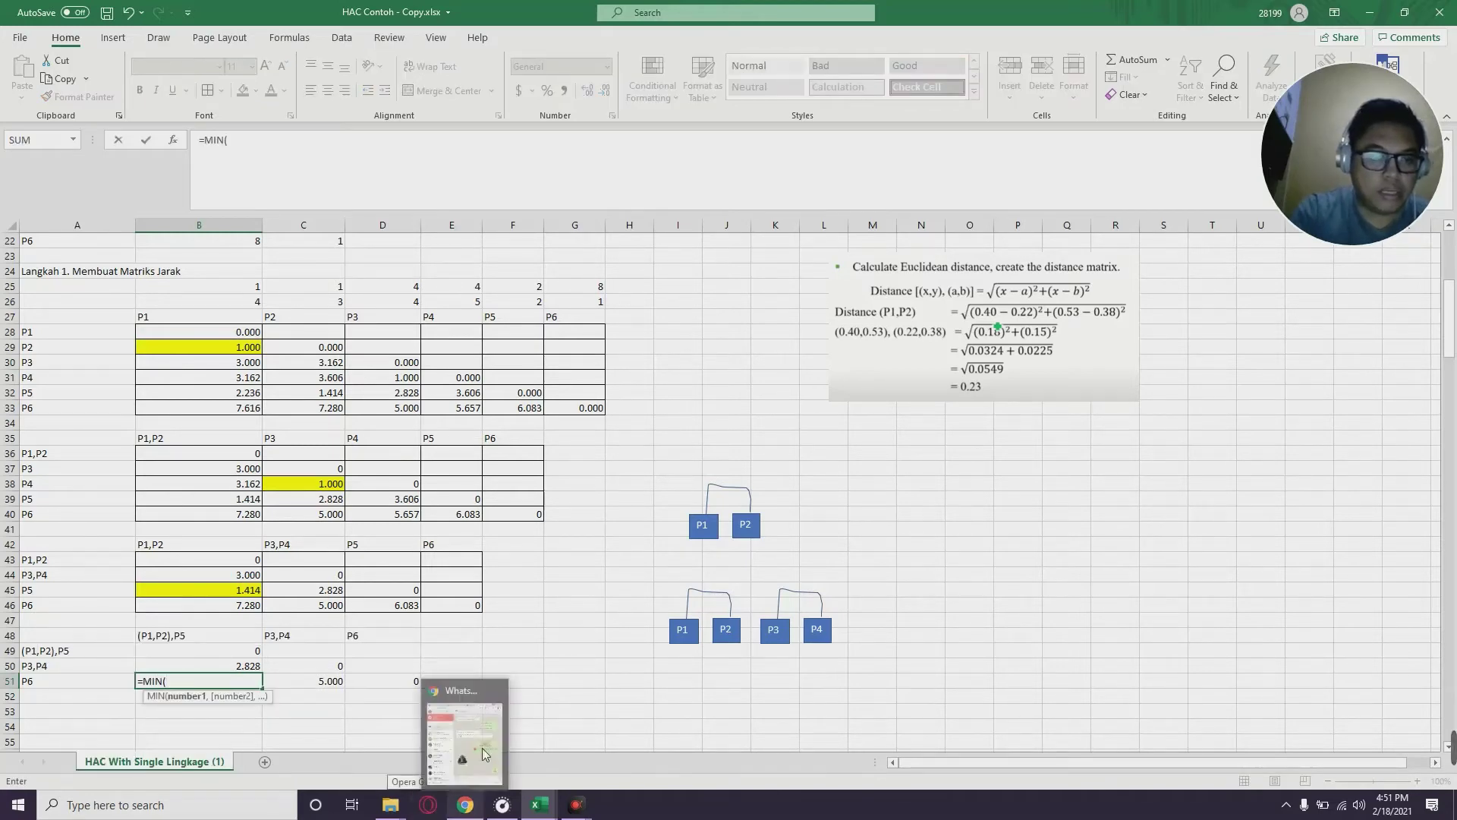
pyautogui.click(216, 605)
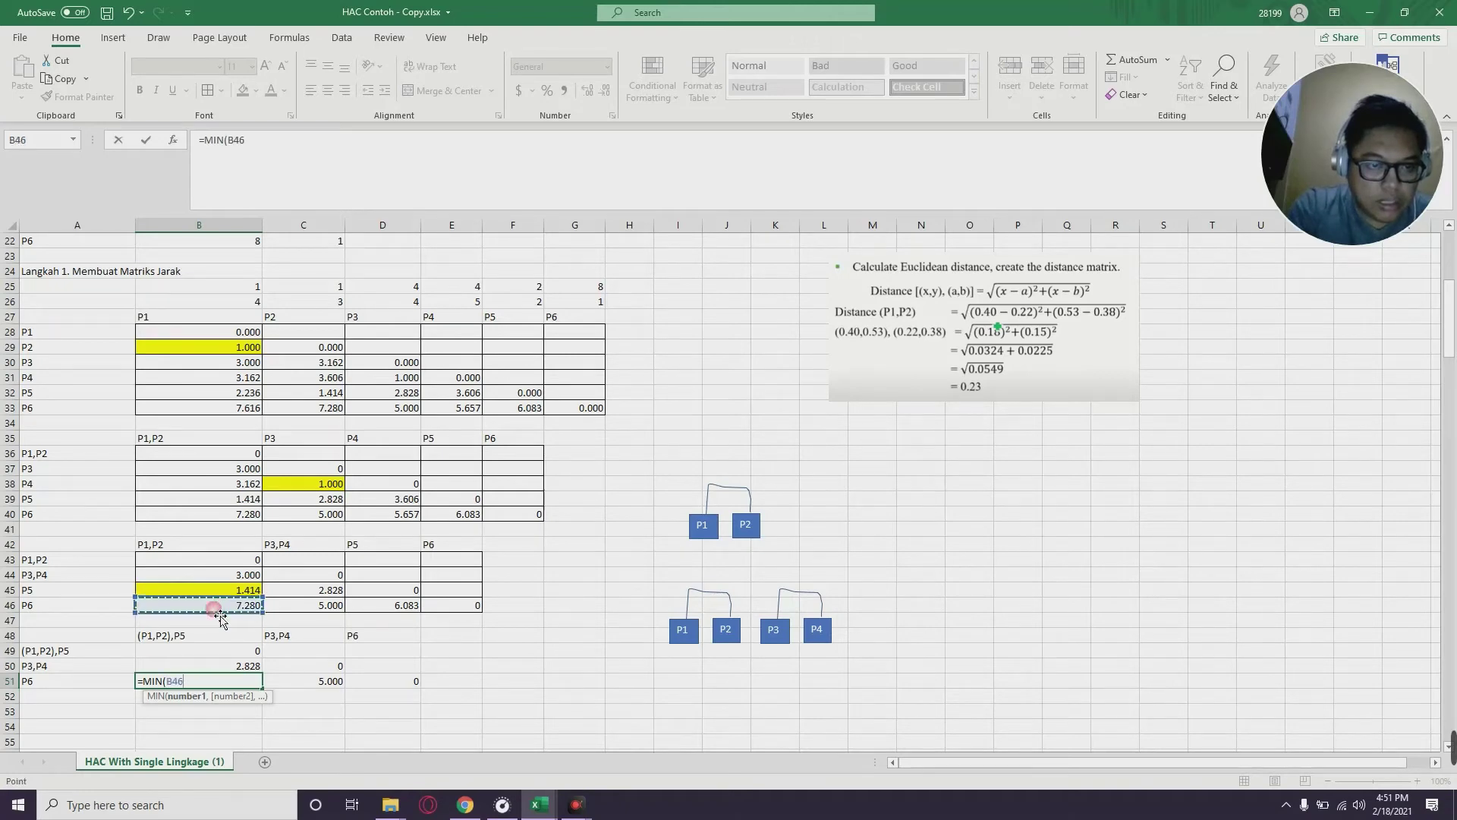
pyautogui.write(',')
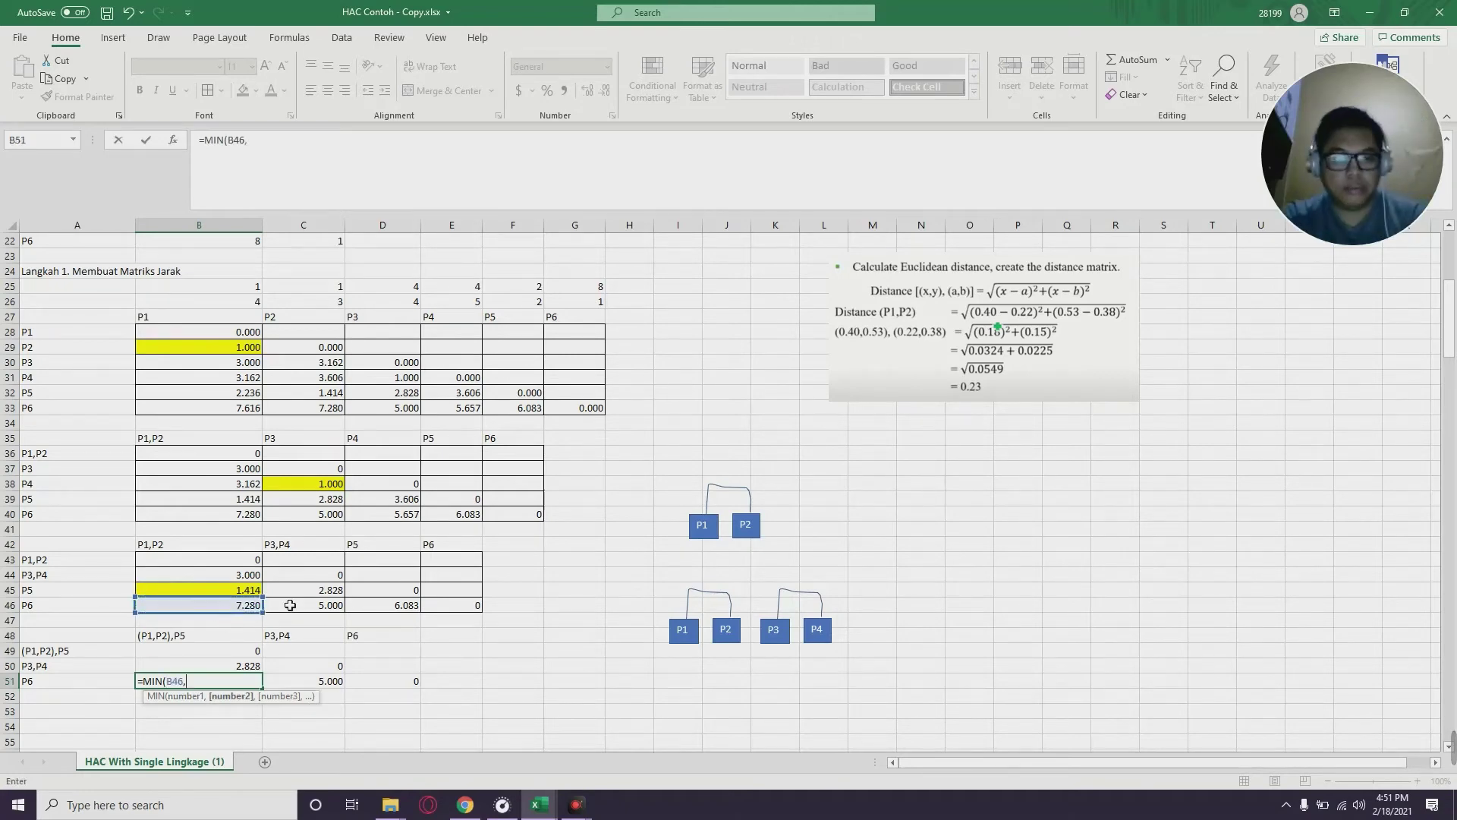
pyautogui.click(401, 608)
pyautogui.write(')')
pyautogui.press('Return')
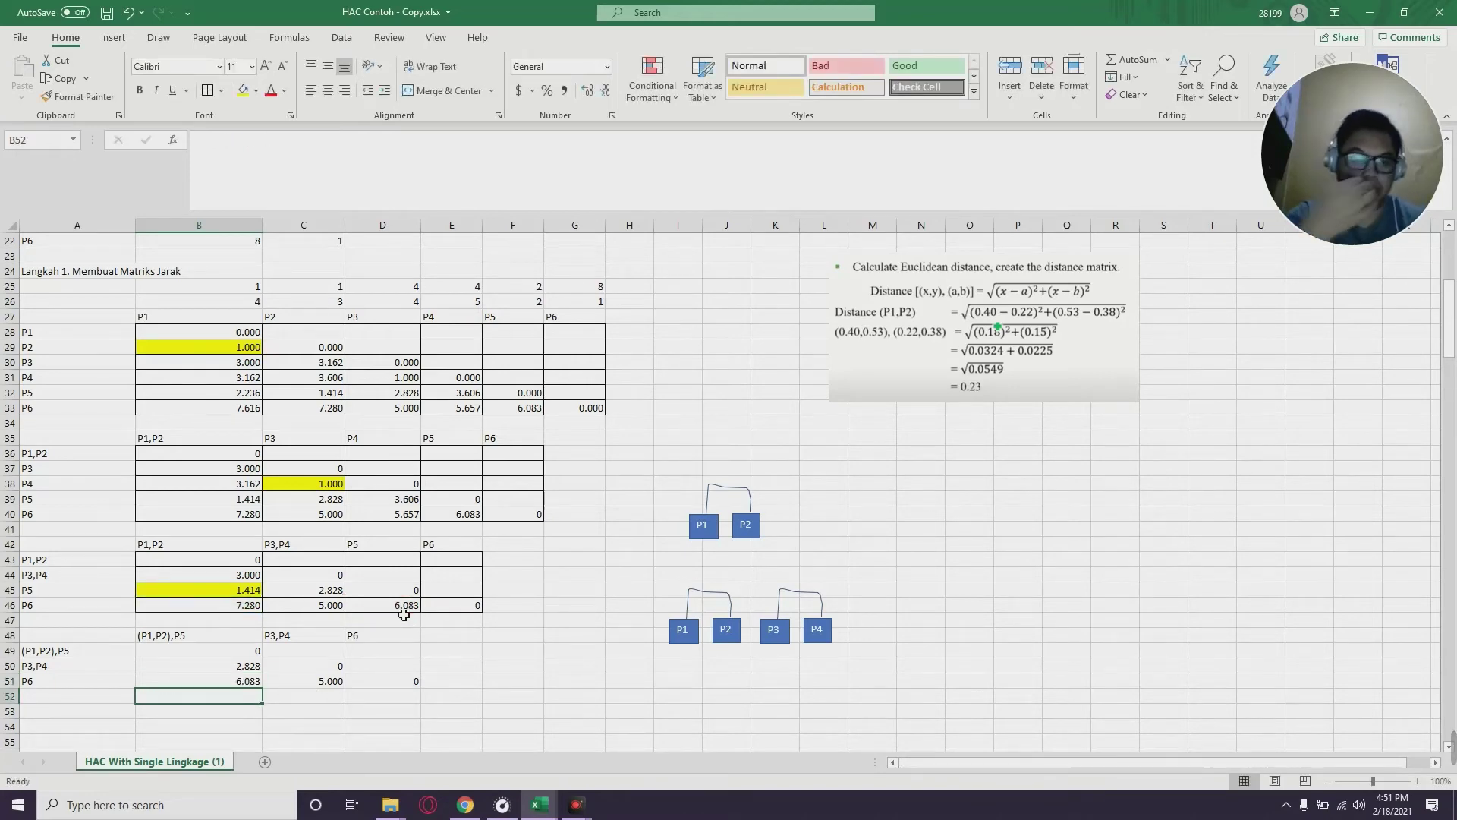
pyautogui.click(477, 667)
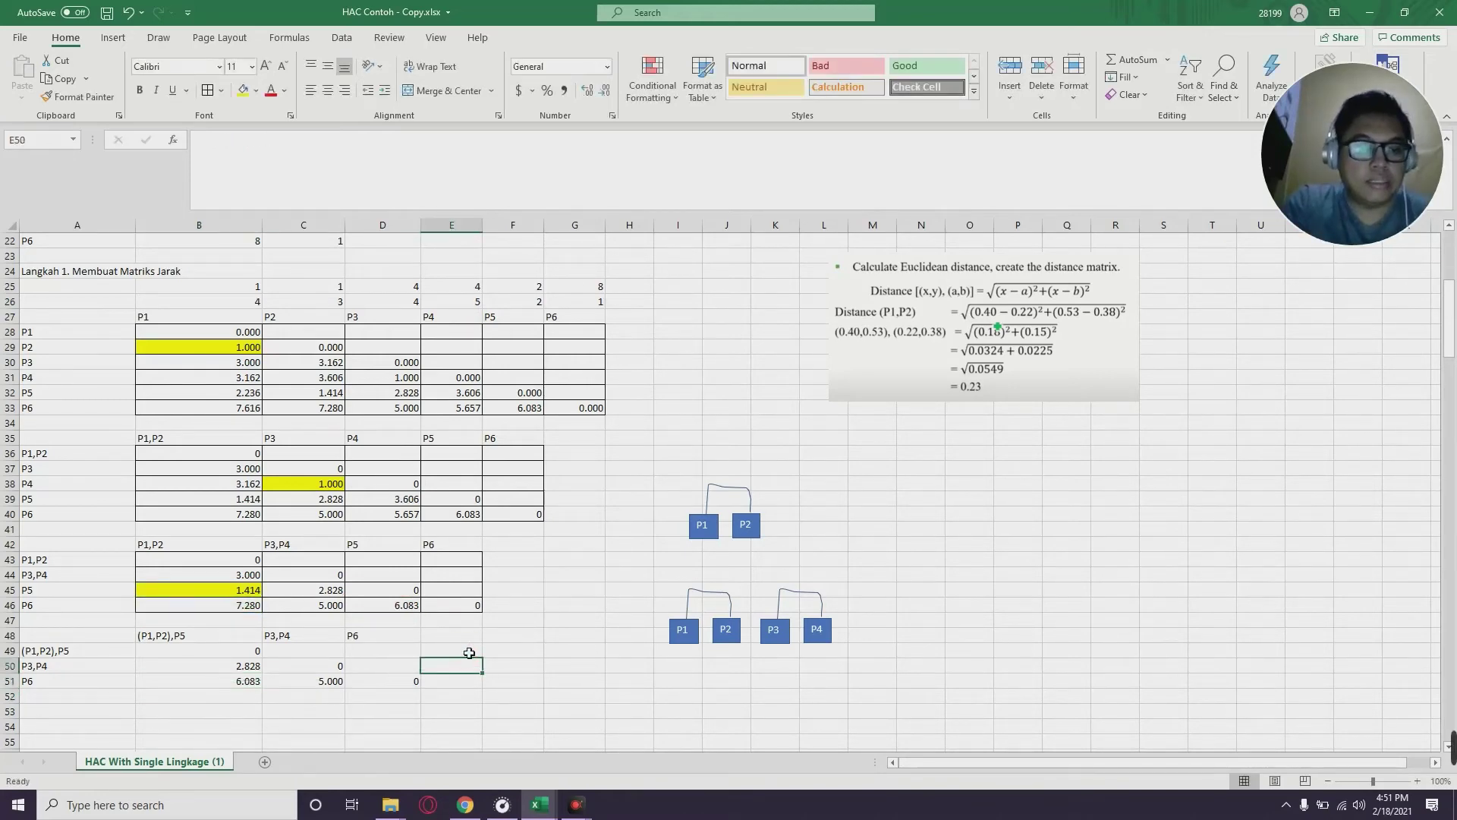
pyautogui.scroll(-4, 468, 650)
pyautogui.moveTo(362, 500); pyautogui.dragTo(198, 466)
pyautogui.click(535, 515)
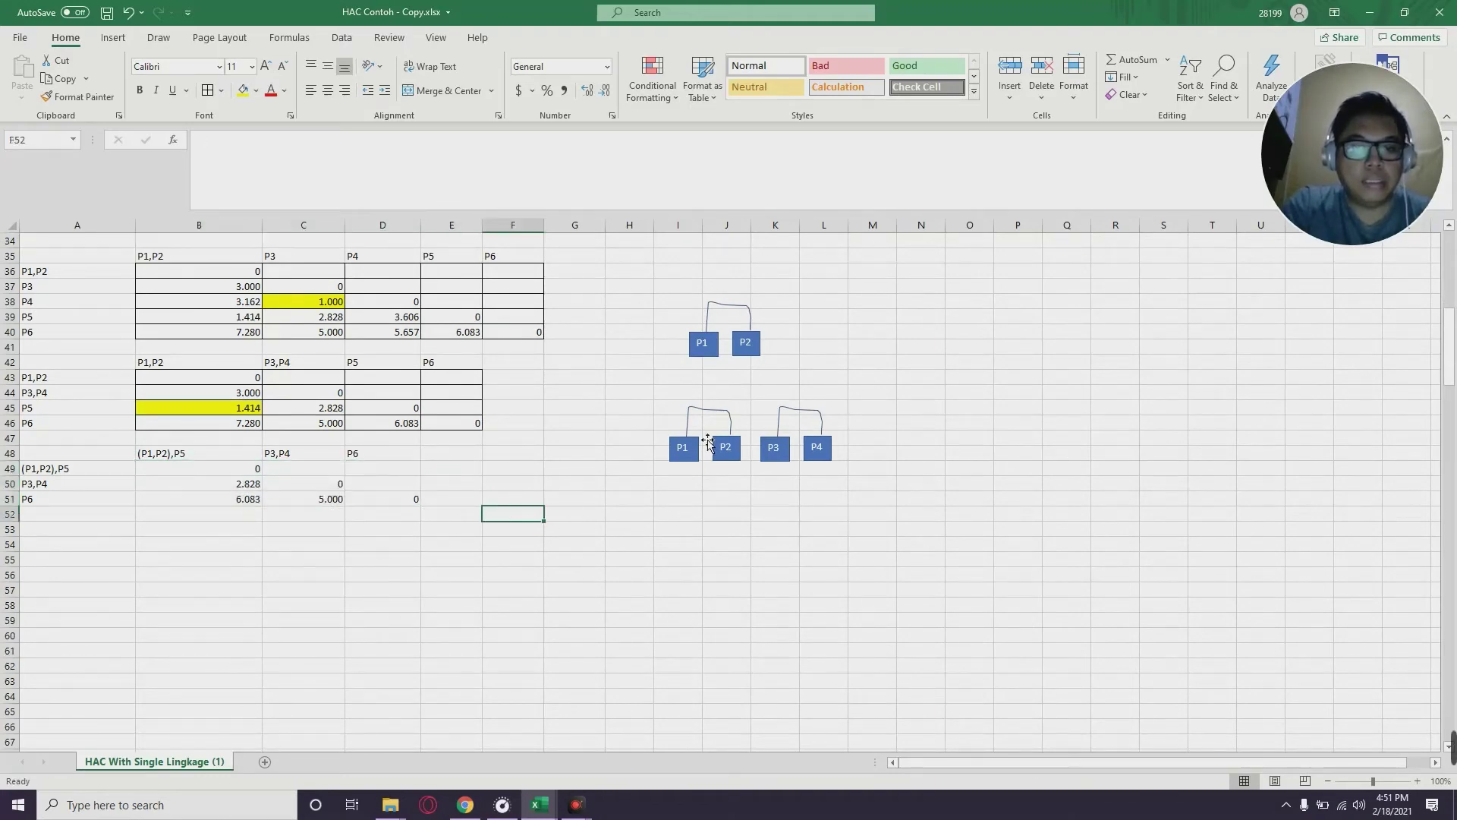
pyautogui.click(72, 470)
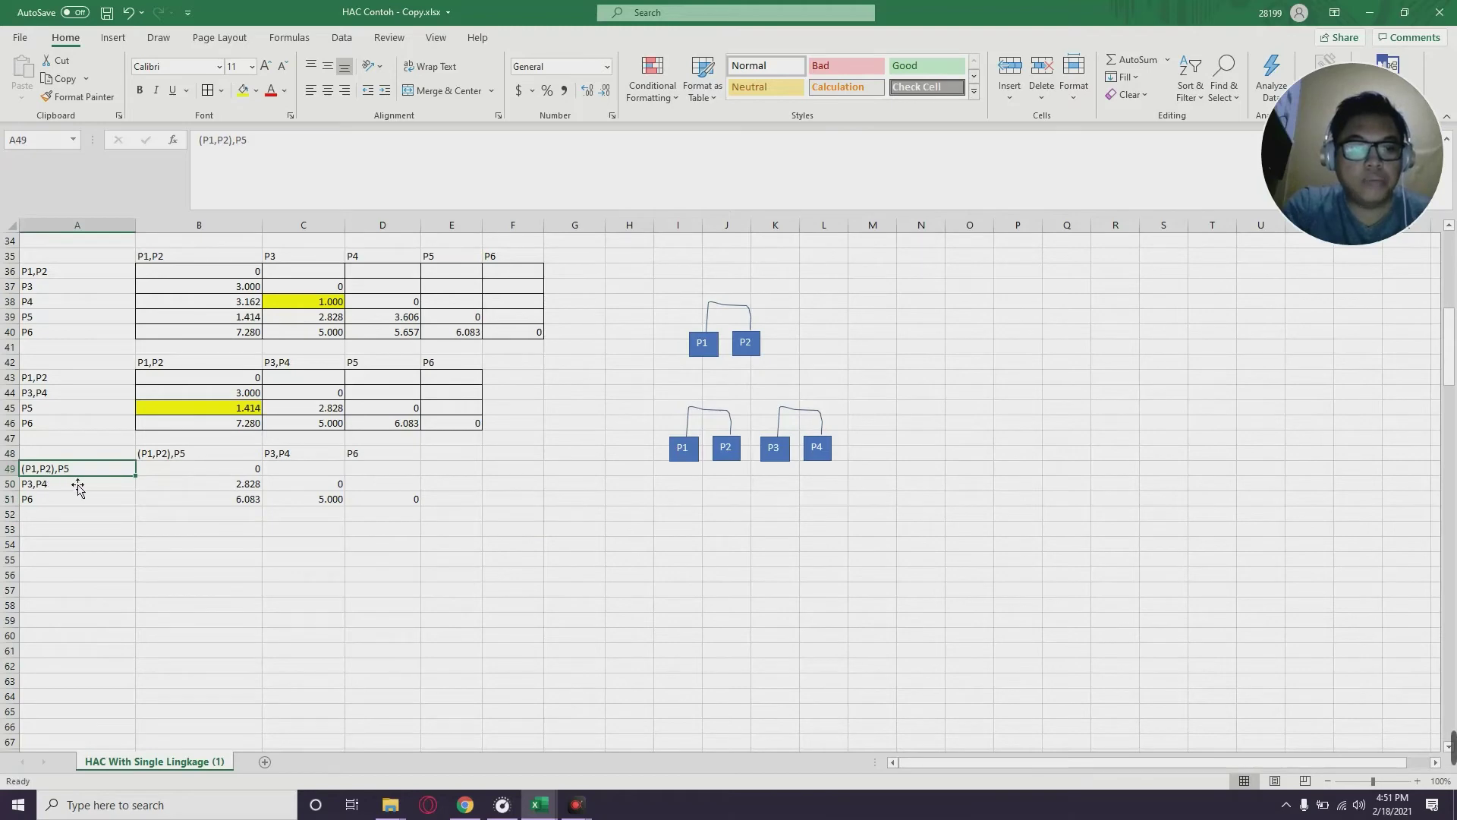
pyautogui.click(683, 499)
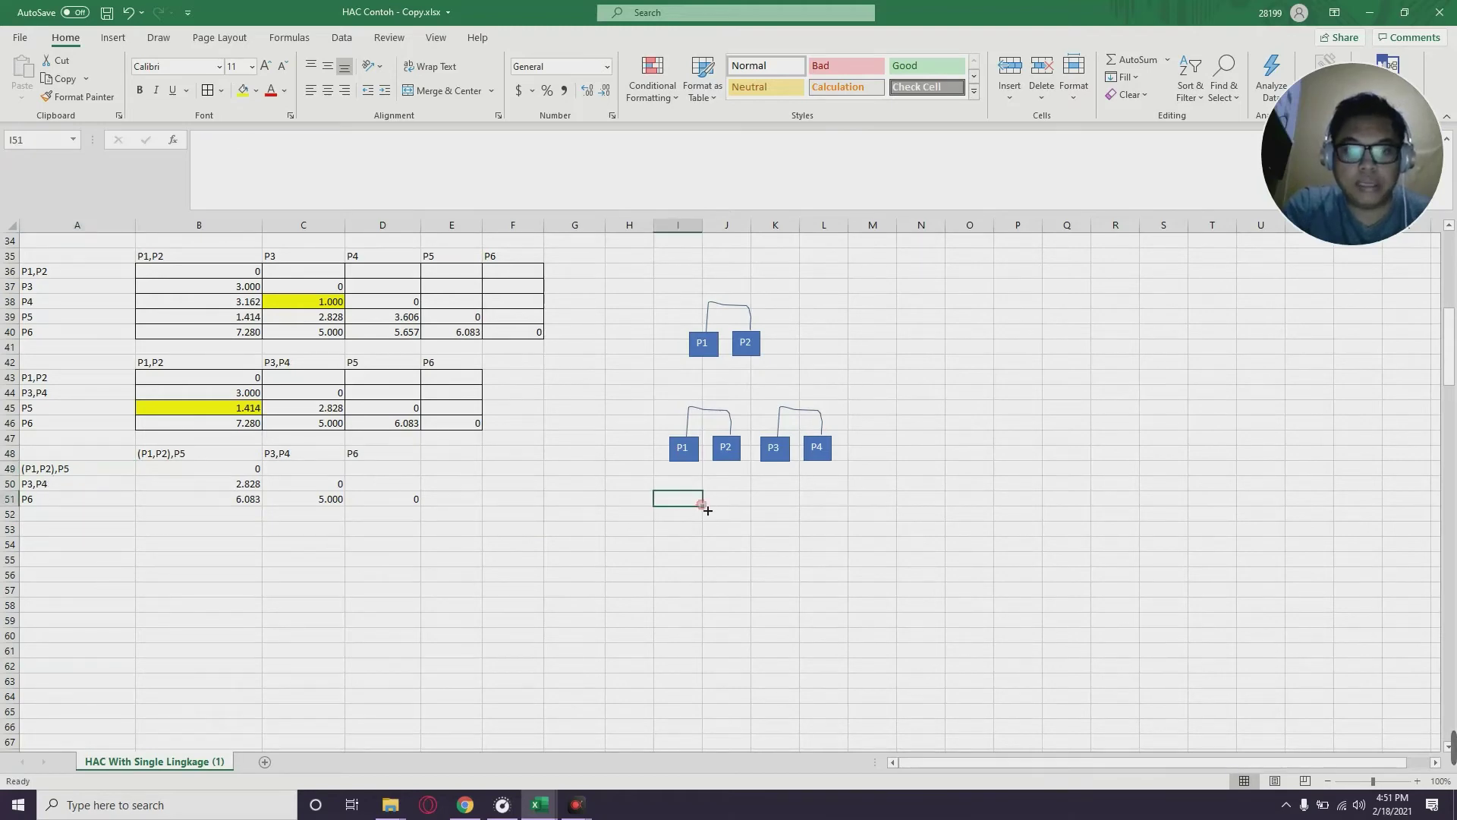
pyautogui.click(865, 468)
# Duplicate the P1–P2 and P3–P4 dendrogram boxes with their connectors and place the copy directly below the second dendrogram
pyautogui.click(678, 464)
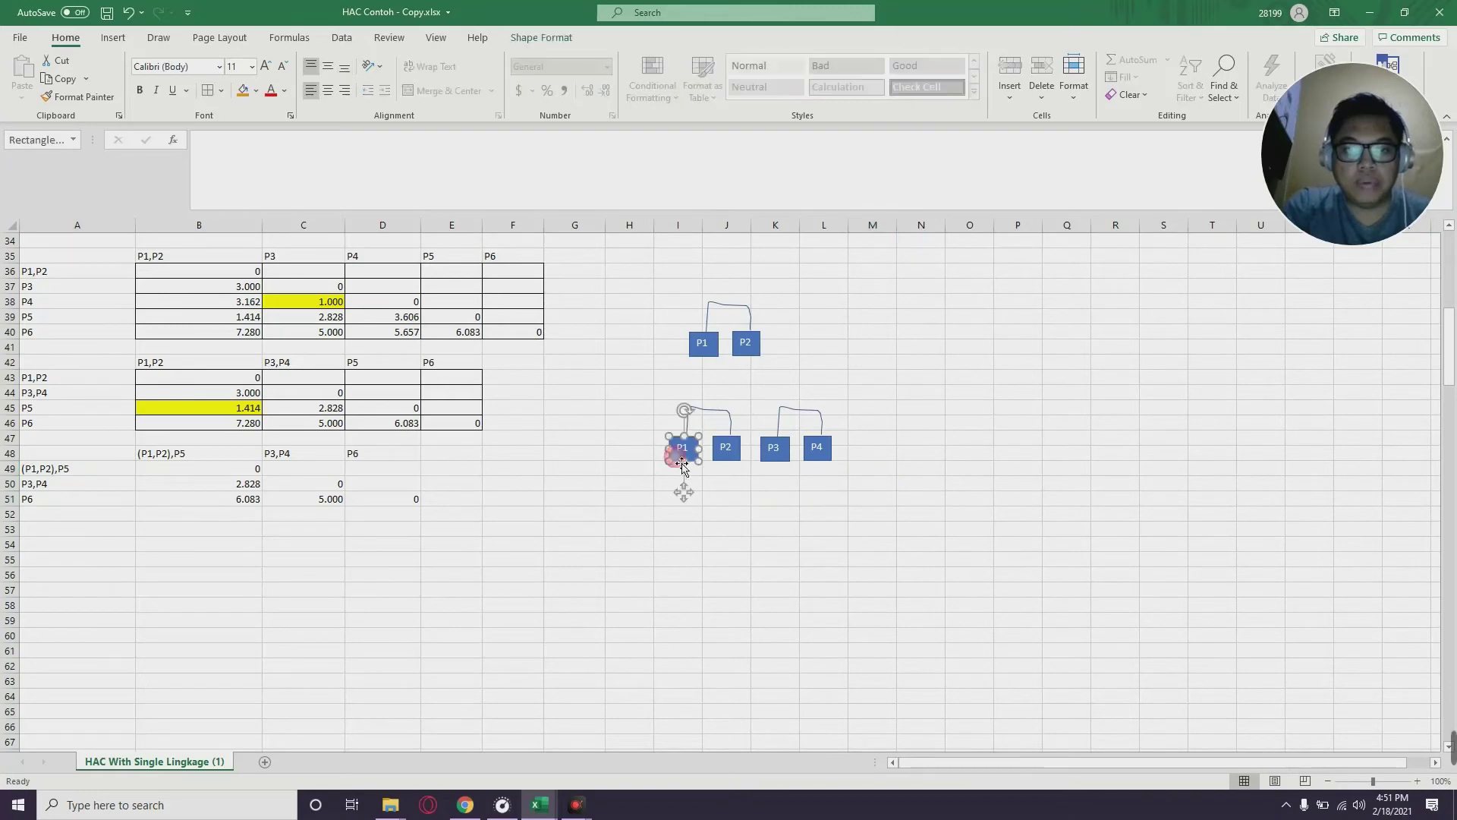
pyautogui.keyDown('shift'); pyautogui.click(723, 439); pyautogui.keyUp('shift')
pyautogui.keyDown('shift'); pyautogui.click(720, 412); pyautogui.keyUp('shift')
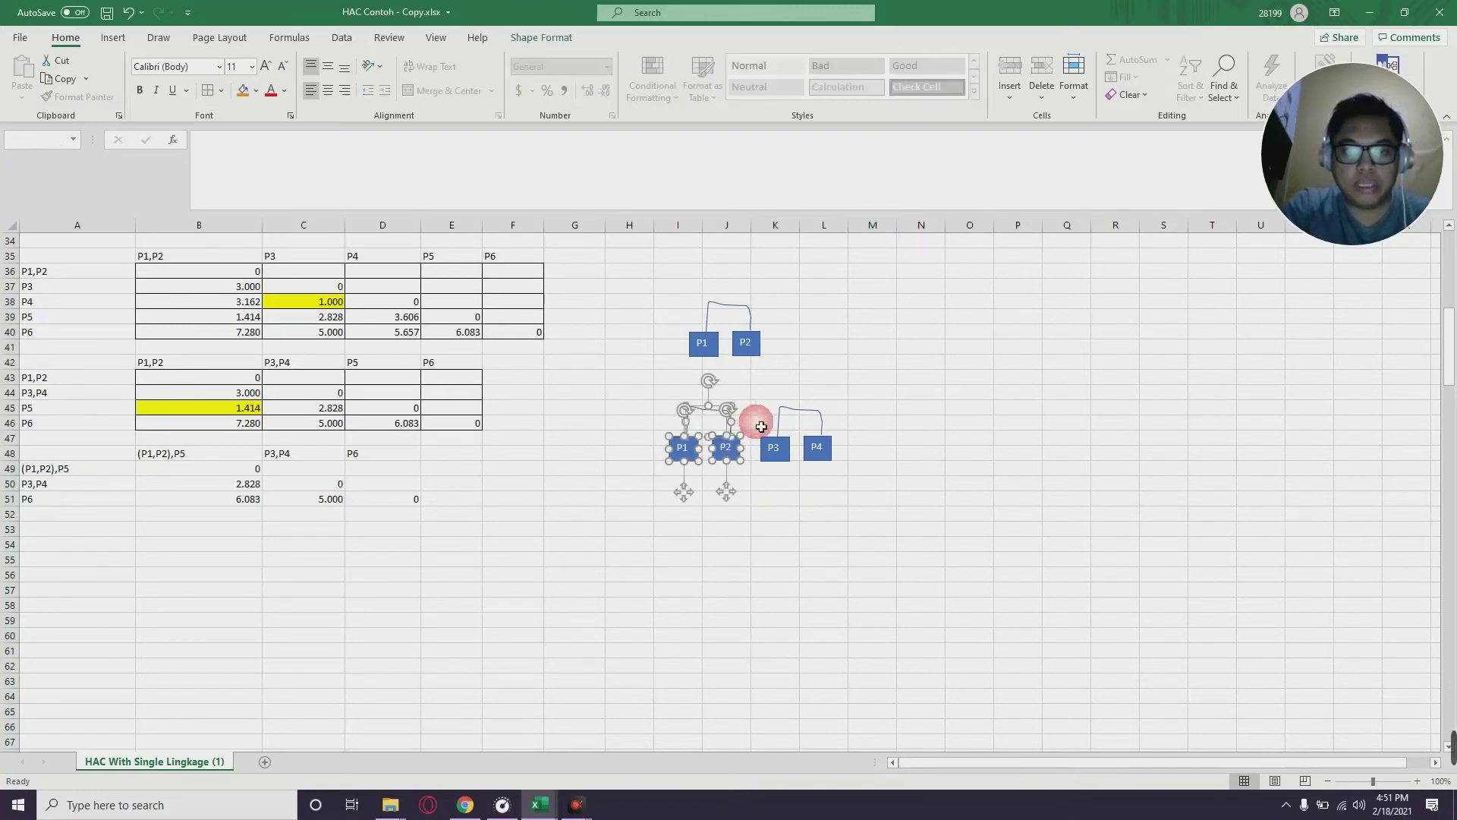
pyautogui.keyDown('shift'); pyautogui.click(778, 422); pyautogui.keyUp('shift')
pyautogui.keyDown('shift'); pyautogui.click(785, 453); pyautogui.keyUp('shift')
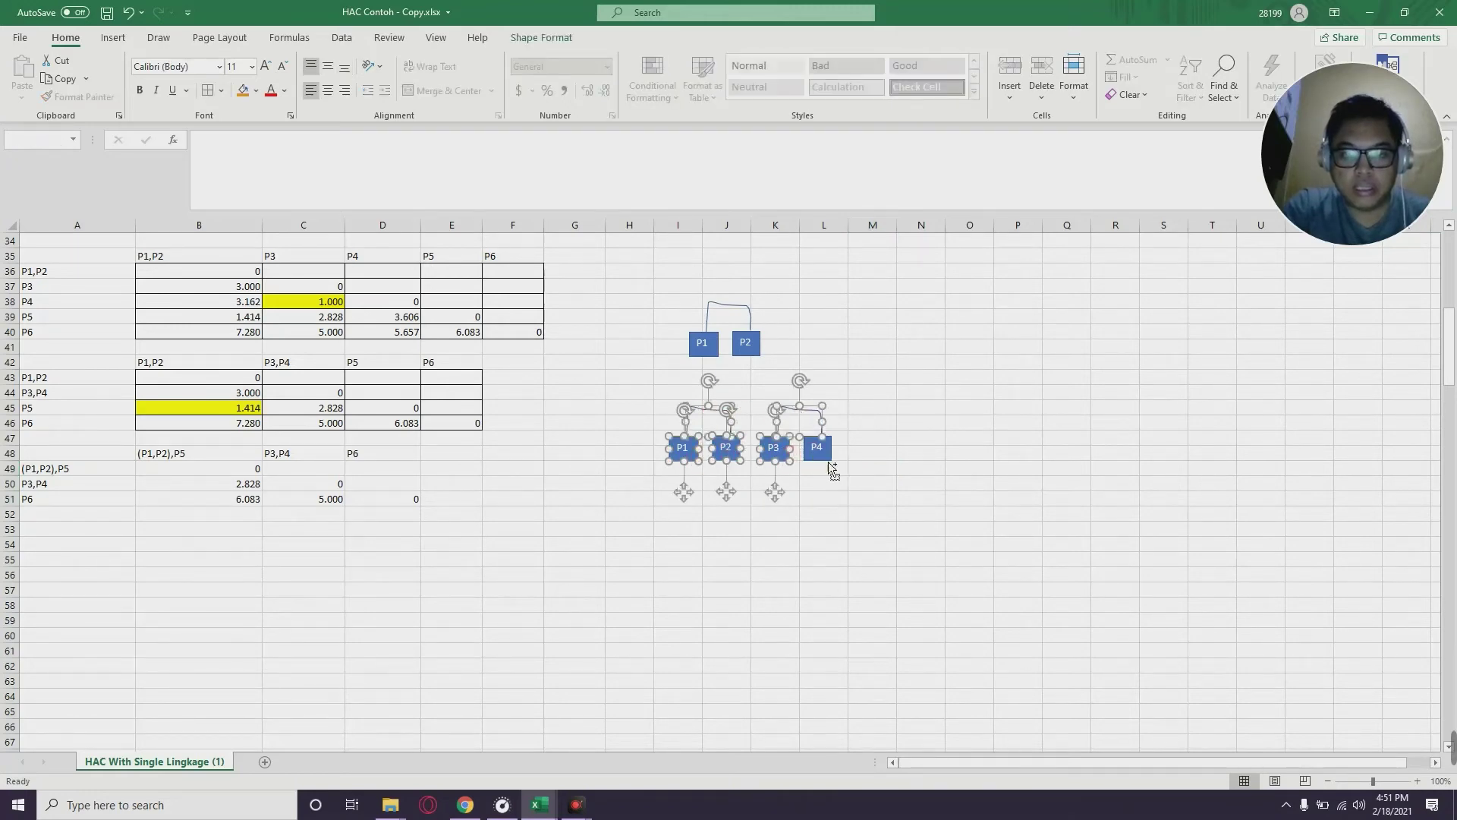
pyautogui.keyDown('shift'); pyautogui.click(827, 454); pyautogui.keyUp('shift')
pyautogui.moveTo(817, 447); pyautogui.dragTo(685, 599)
pyautogui.moveTo(930, 664); pyautogui.dragTo(752, 498)
# Shift the P3–P4 pair and its connector to the right in the third dendrogram, leaving a gap after P2
pyautogui.click(772, 557)
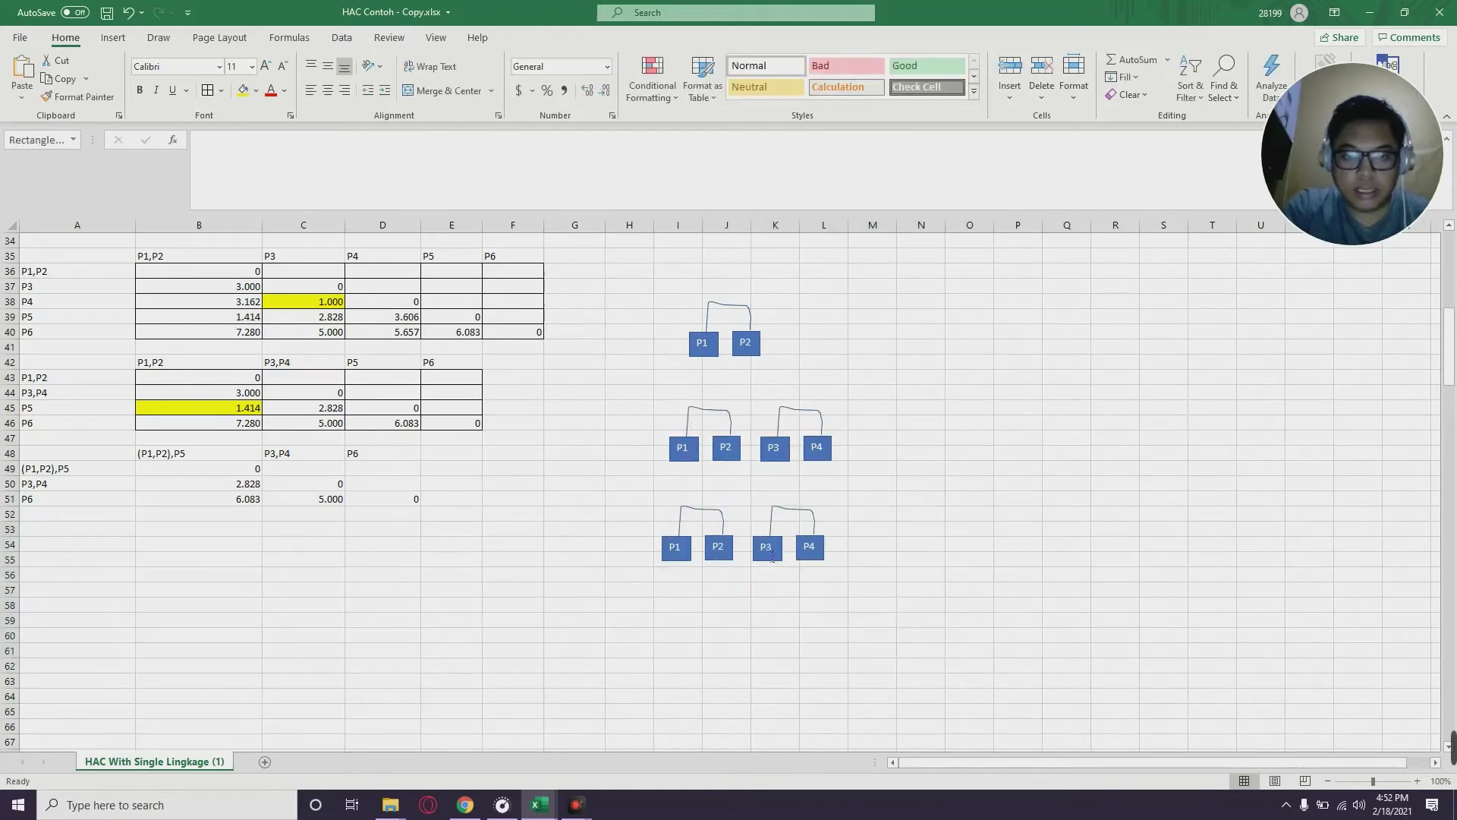
pyautogui.keyDown('shift'); pyautogui.click(814, 551); pyautogui.keyUp('shift')
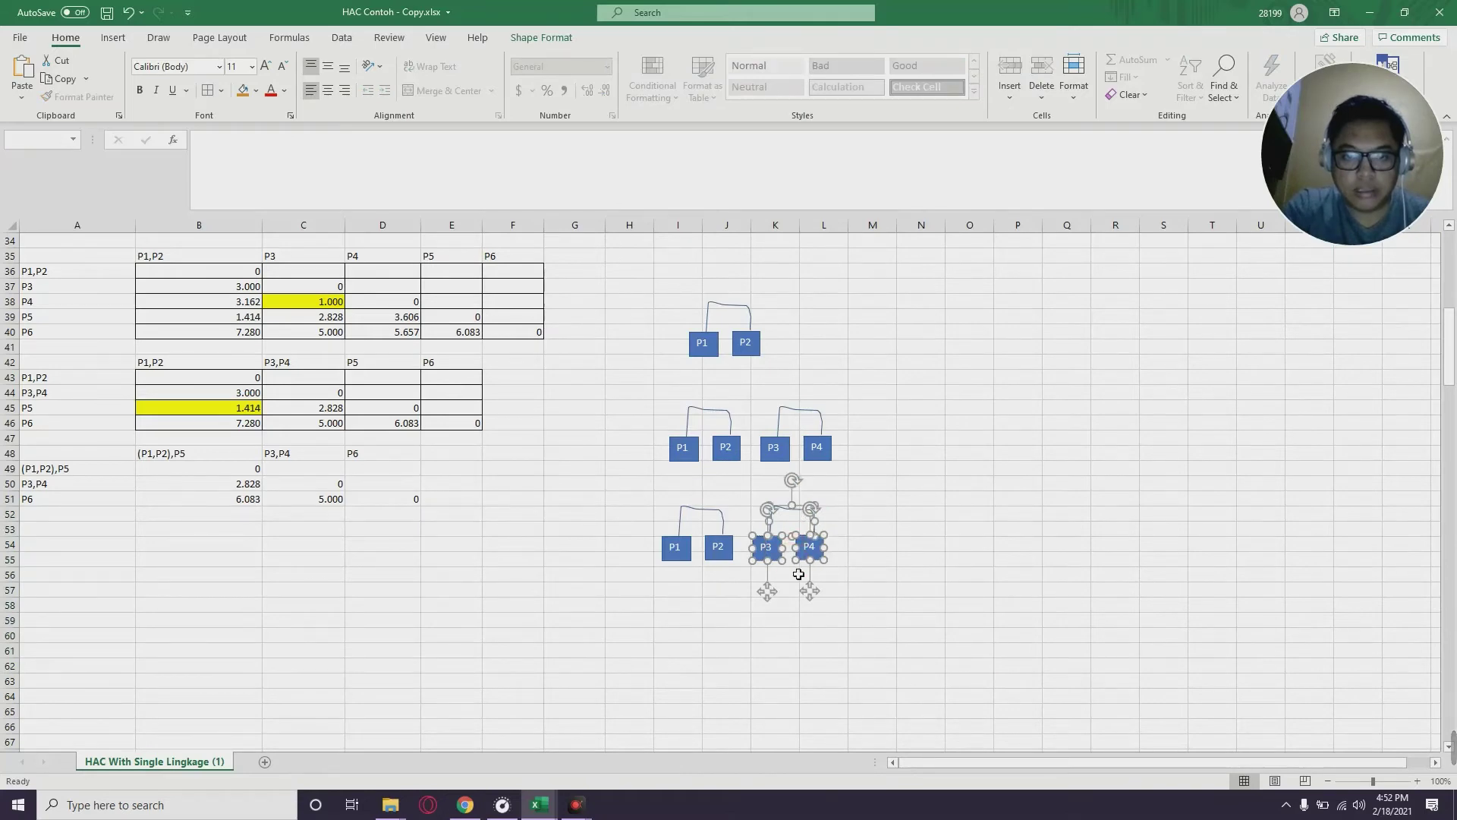
pyautogui.moveTo(820, 600); pyautogui.dragTo(768, 601)
pyautogui.click(823, 626)
# Place a copy of the P3 box in the gap between P2 and P3 and relabel it P5
pyautogui.click(816, 548)
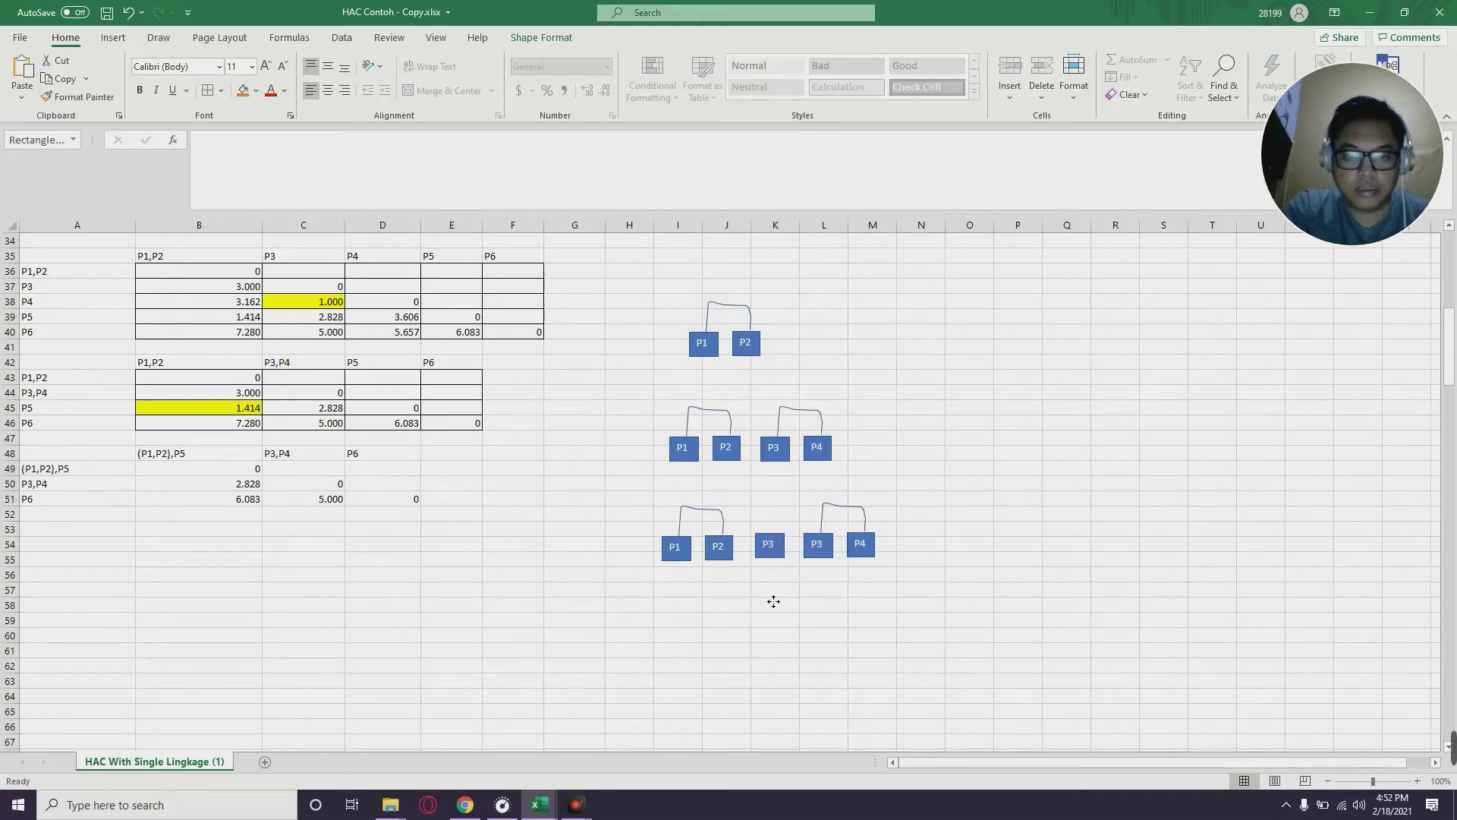
pyautogui.click(784, 547)
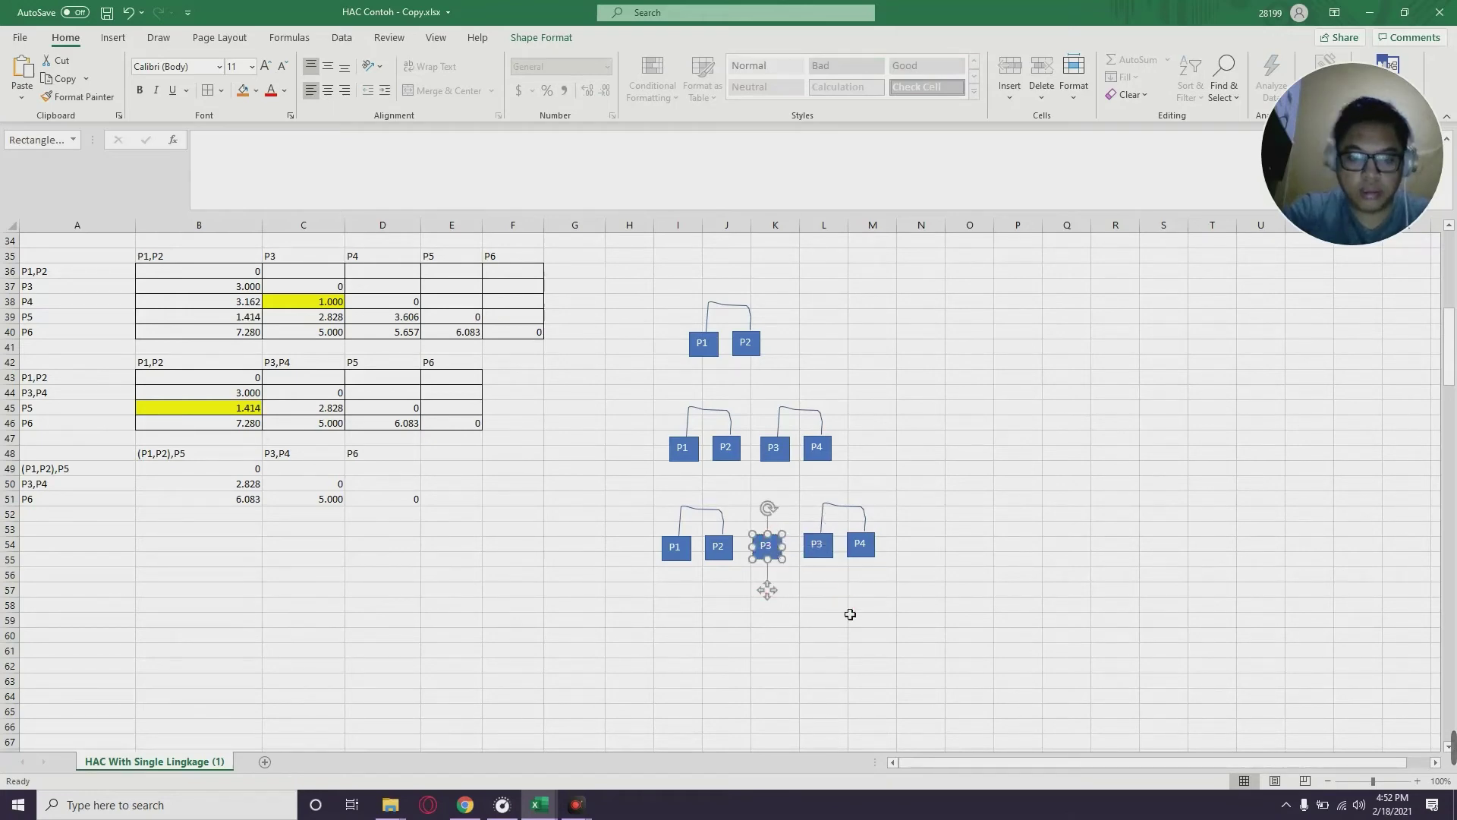
pyautogui.click(782, 632)
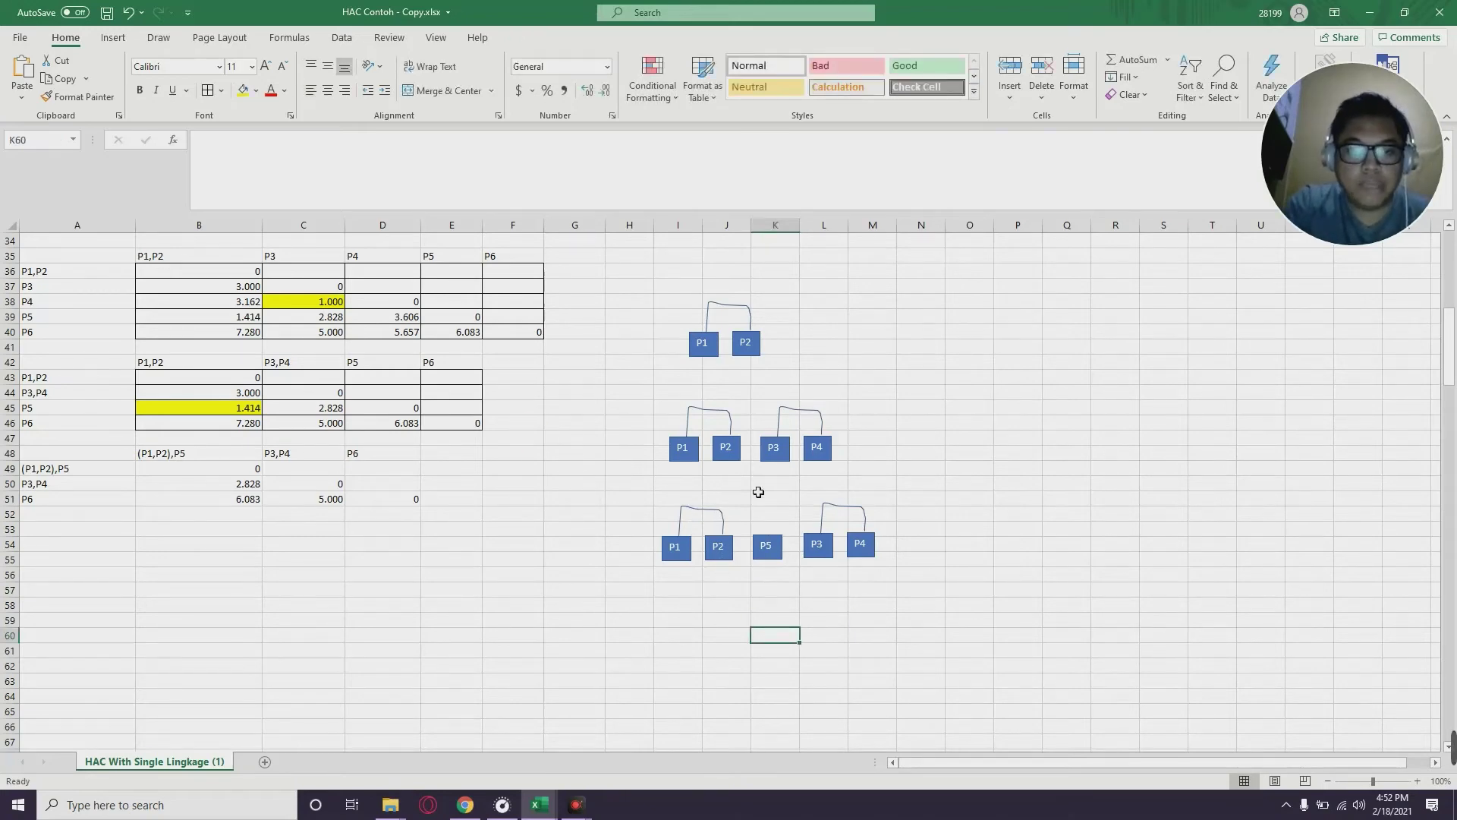
# Draw a freehand scribble connector joining the top of the P1–P2 bracket to the P5 box
pyautogui.click(112, 38)
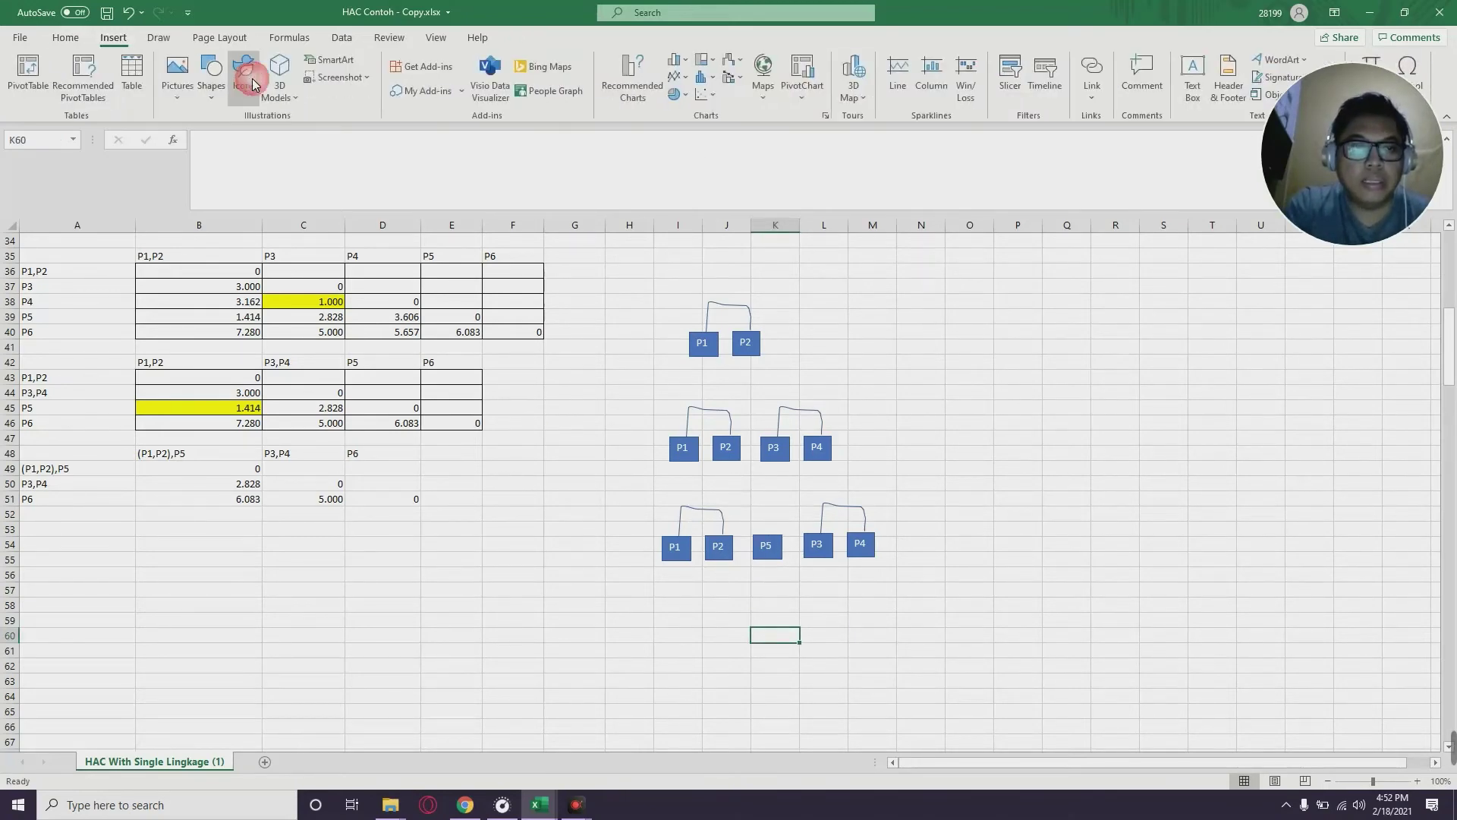
pyautogui.click(211, 76)
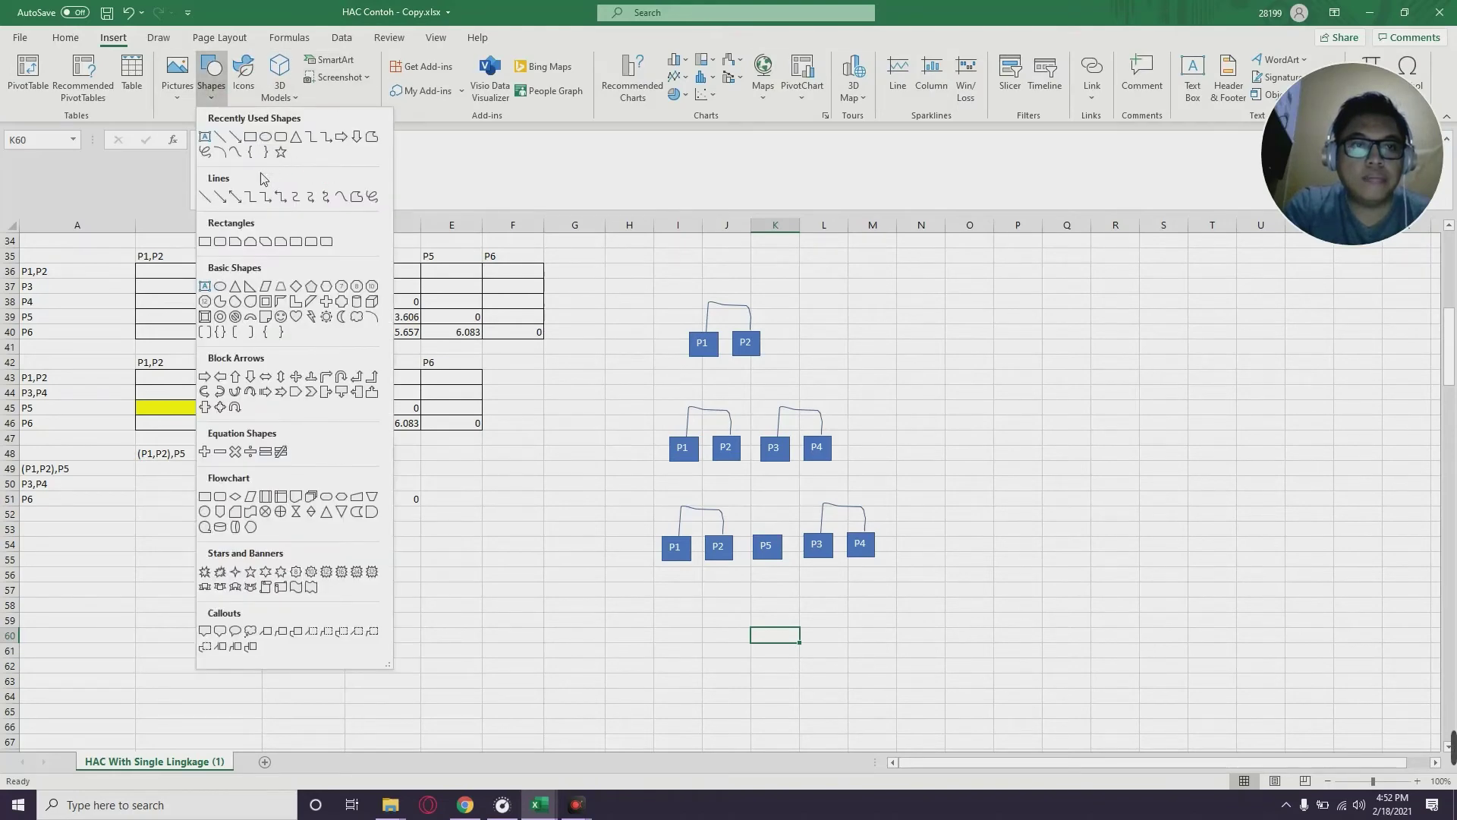
pyautogui.click(372, 197)
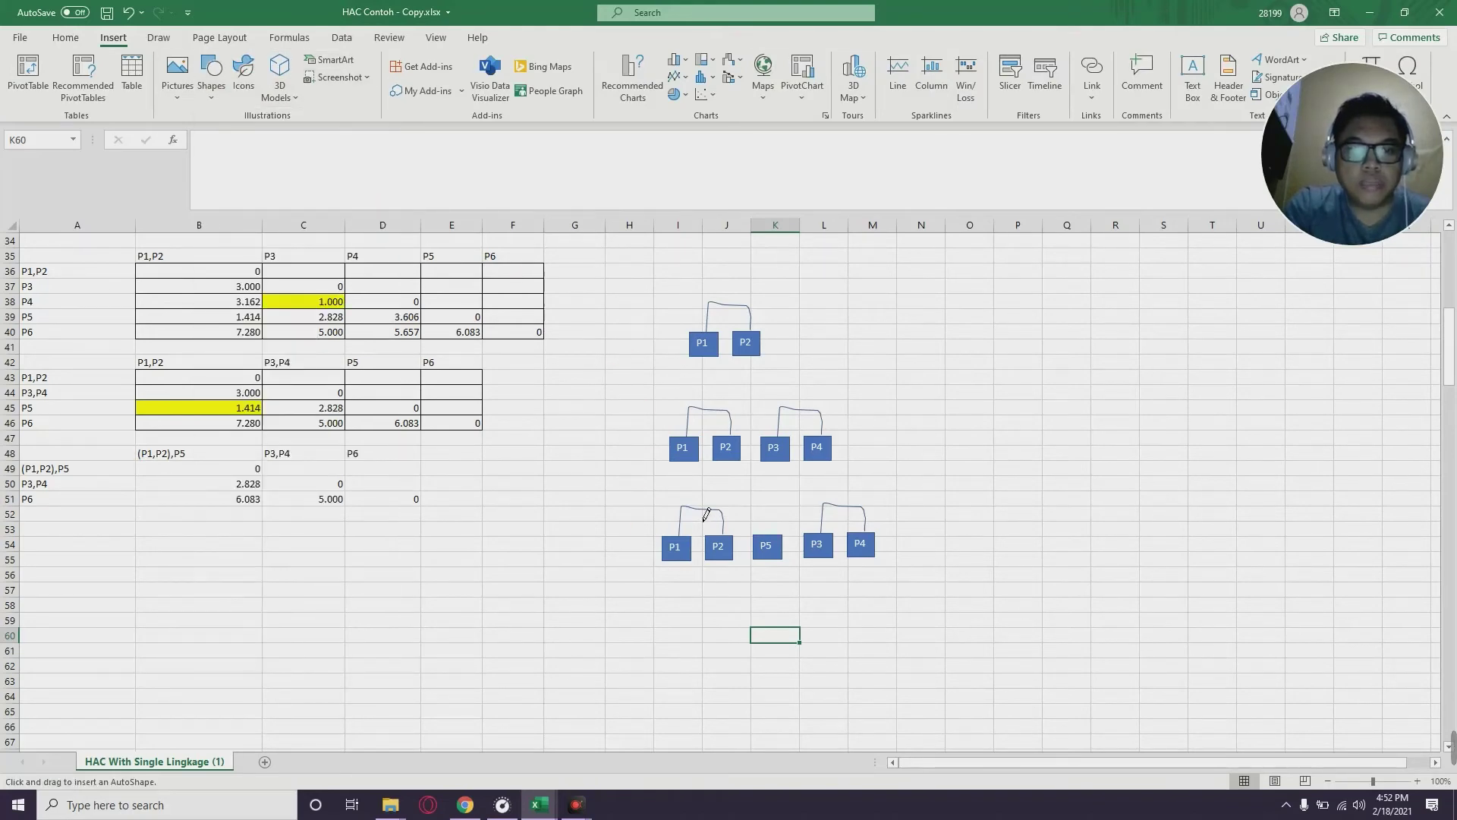
pyautogui.moveTo(712, 508)
pyautogui.mouseDown()
pyautogui.moveTo(743, 506)
pyautogui.moveTo(765, 535)
pyautogui.mouseUp()
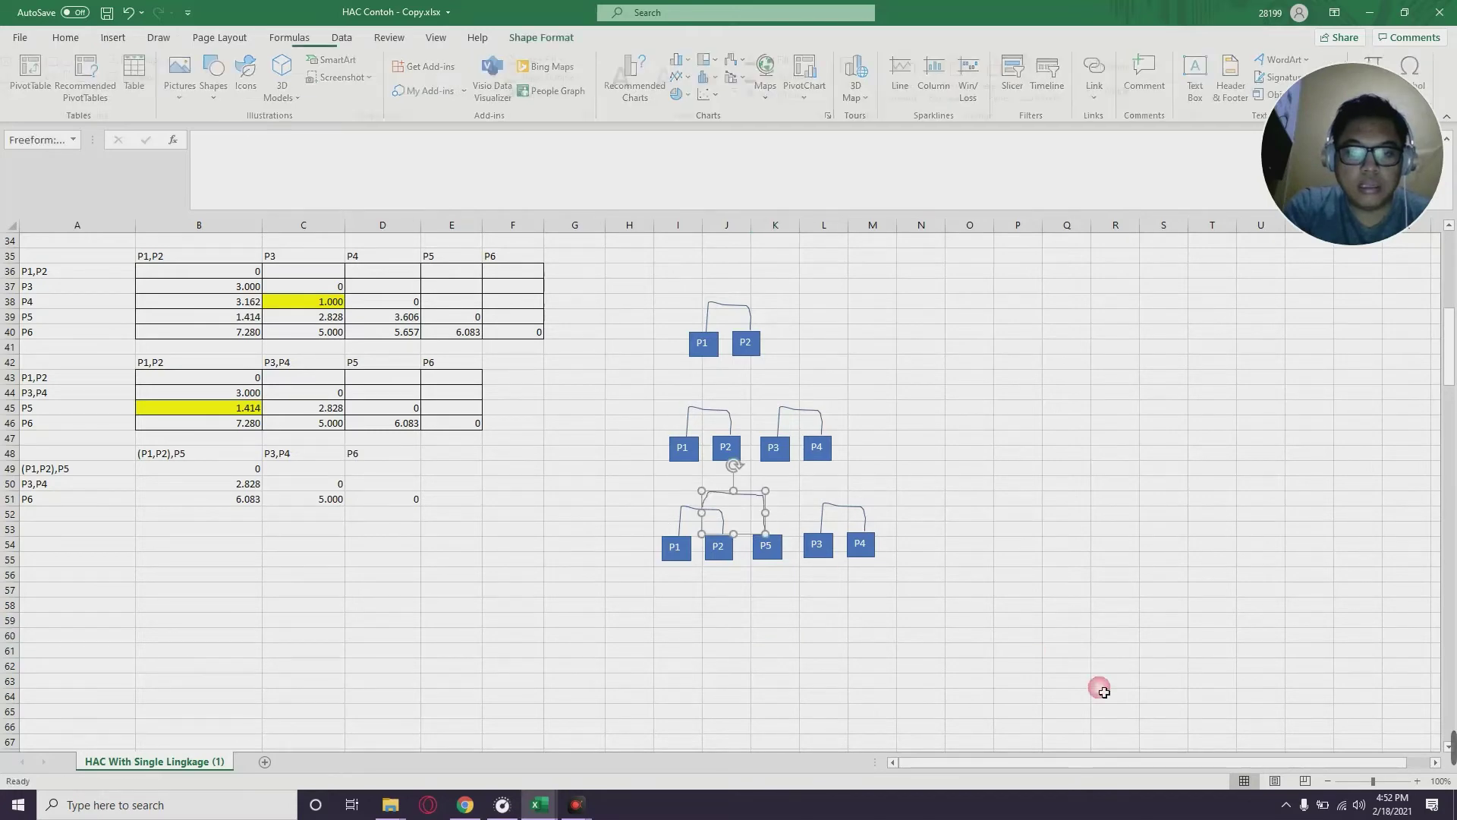
pyautogui.click(895, 668)
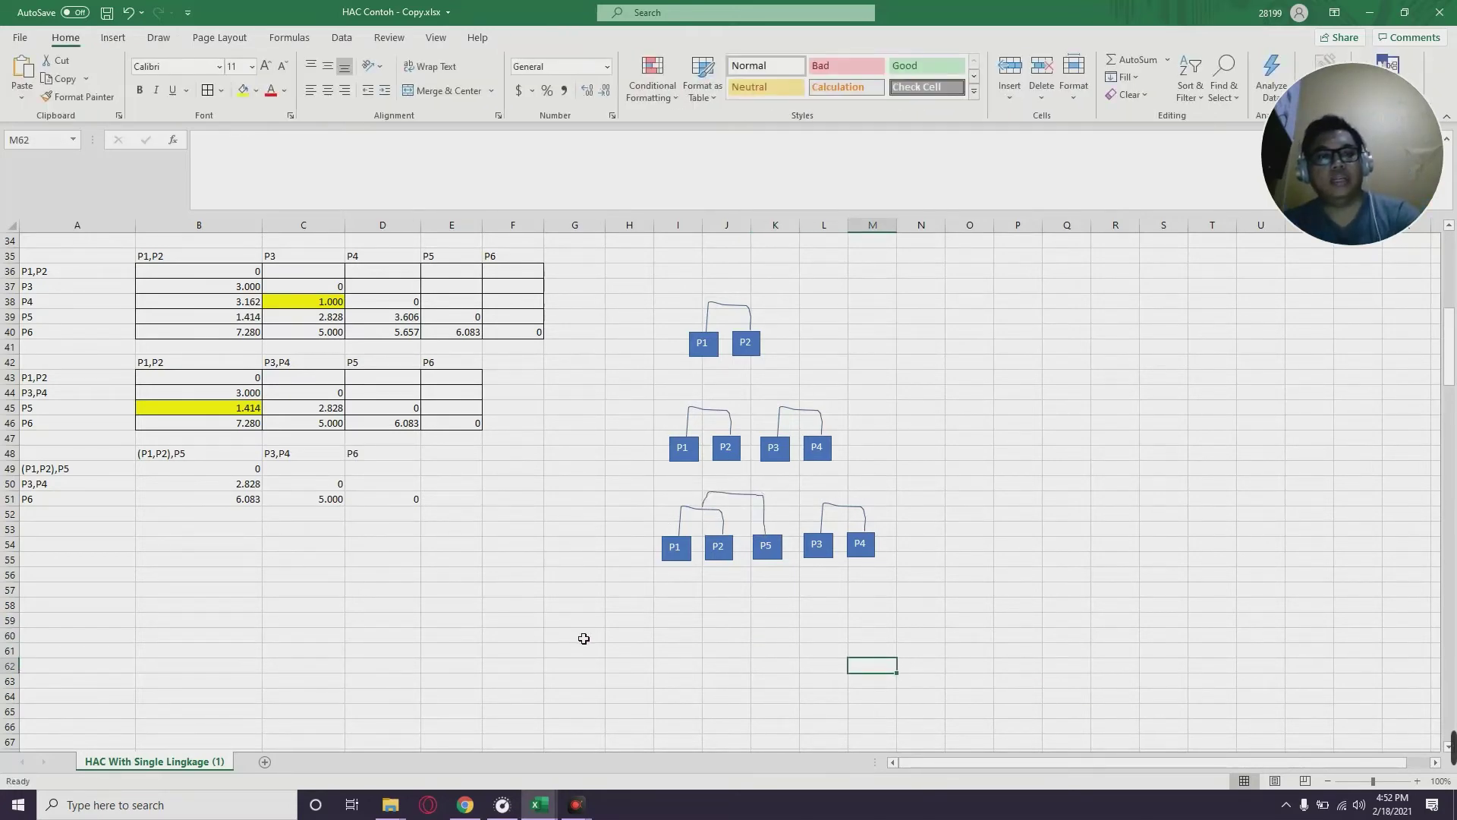
# Highlight B50, the distance between P3,P4 and (P1,P2),P5, with yellow fill
pyautogui.click(325, 621)
pyautogui.click(300, 536)
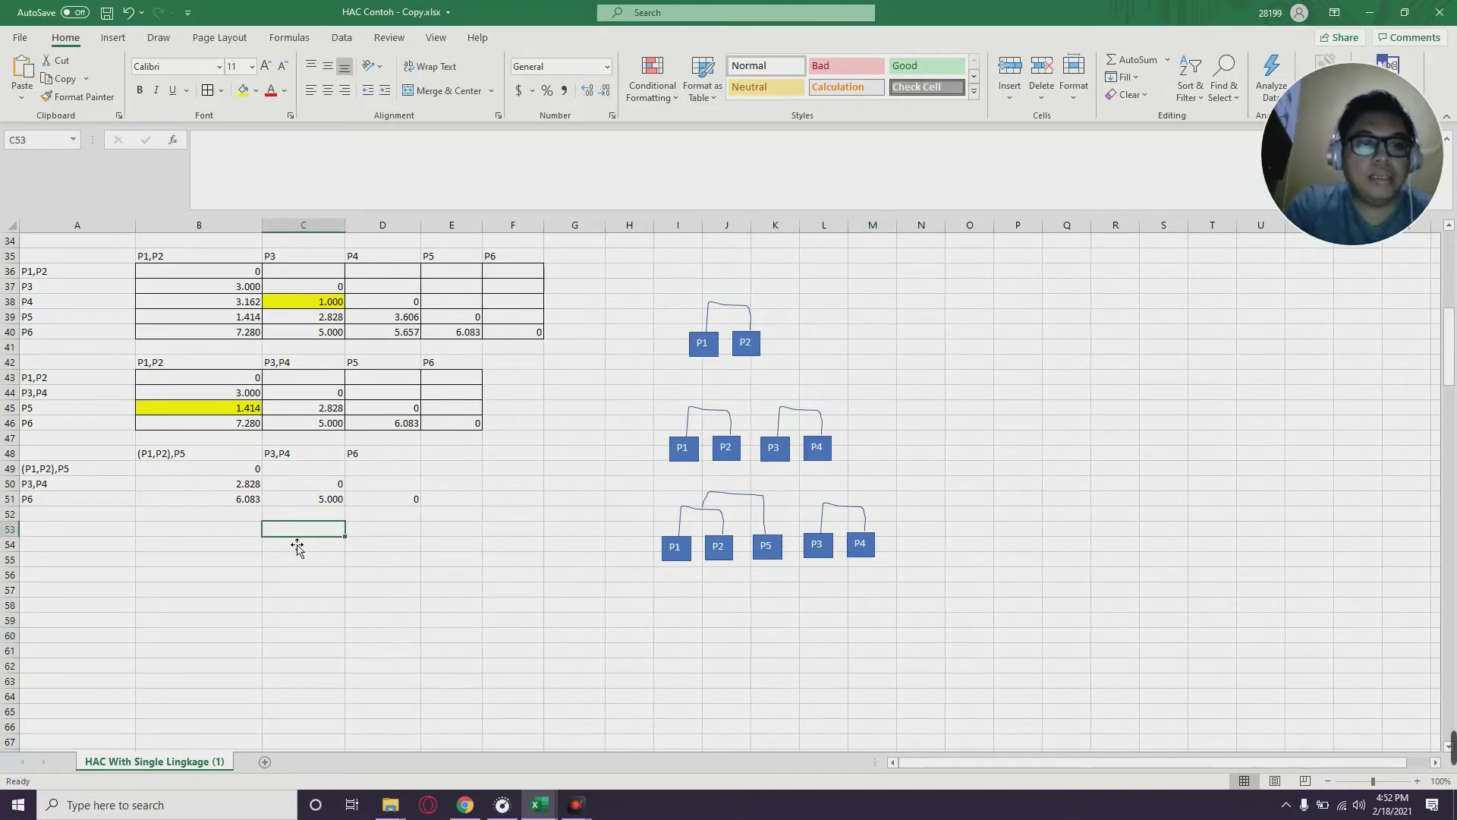
pyautogui.click(244, 487)
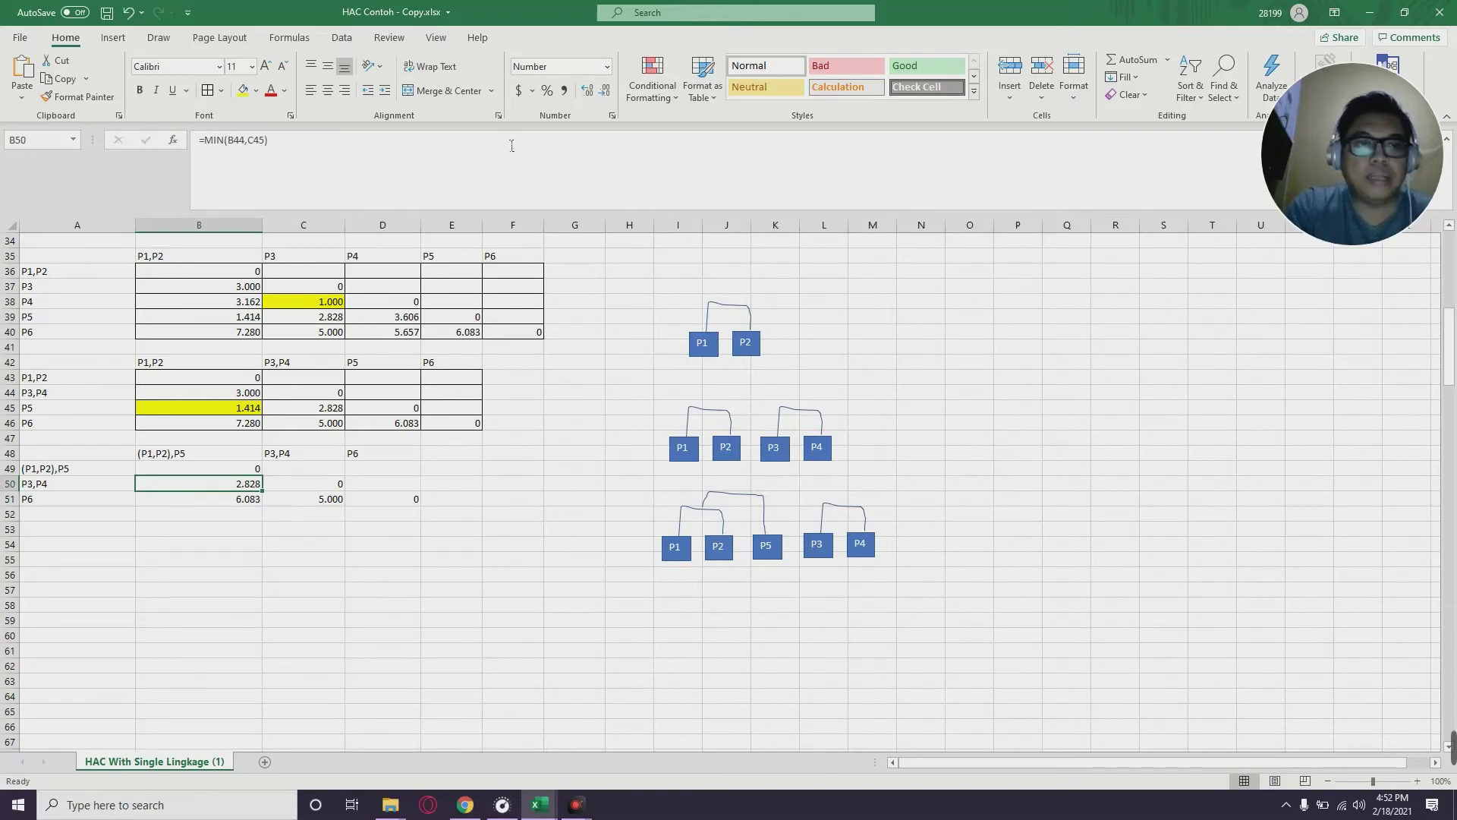
pyautogui.click(243, 90)
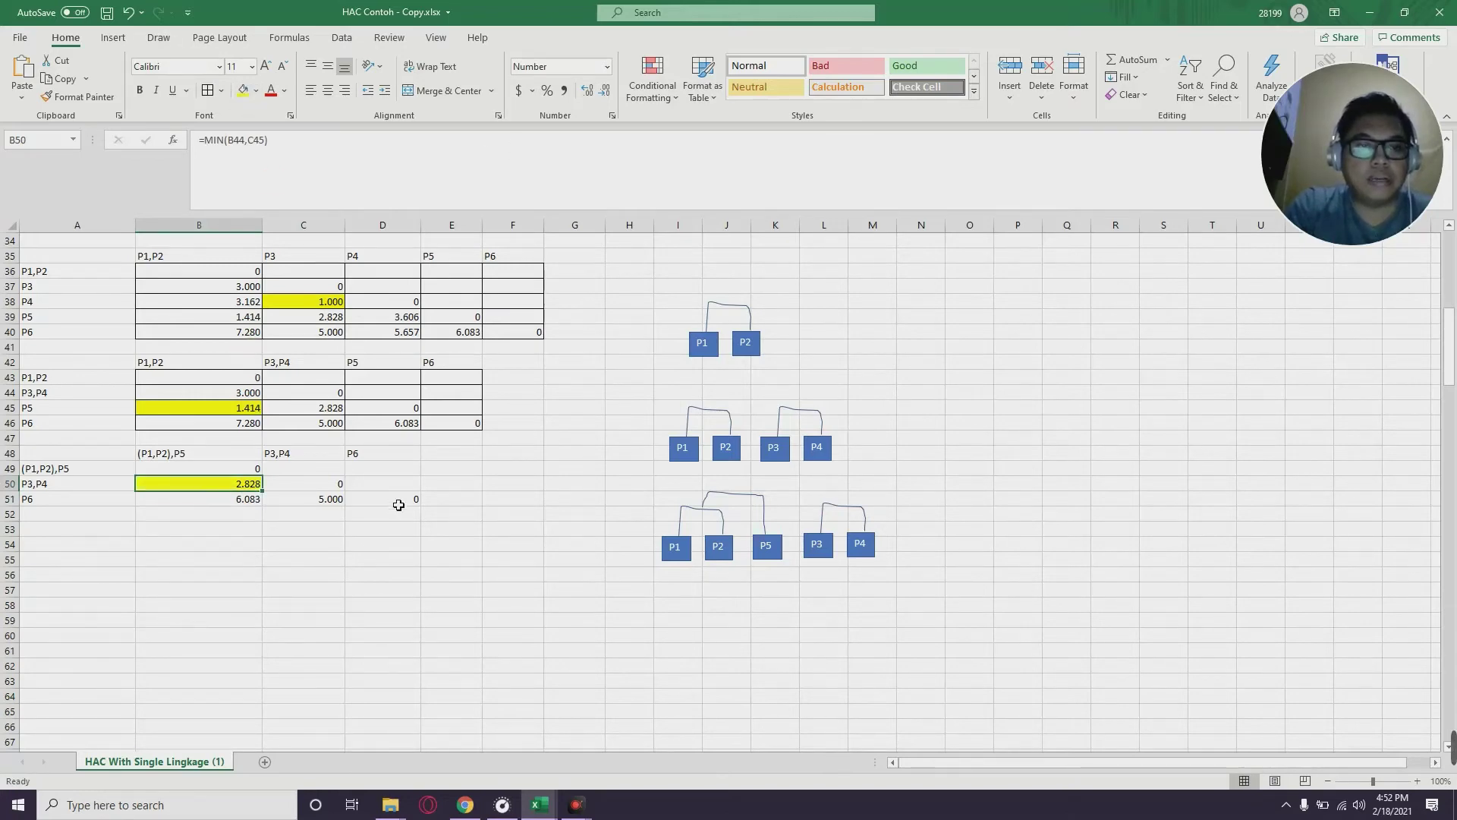
# Apply borders to all cells of the distance matrix B49:D51
pyautogui.moveTo(398, 504)
pyautogui.mouseDown()
pyautogui.moveTo(218, 478)
pyautogui.moveTo(382, 517)
pyautogui.moveTo(410, 498)
pyautogui.mouseUp()
pyautogui.click(207, 90)
pyautogui.click(383, 560)
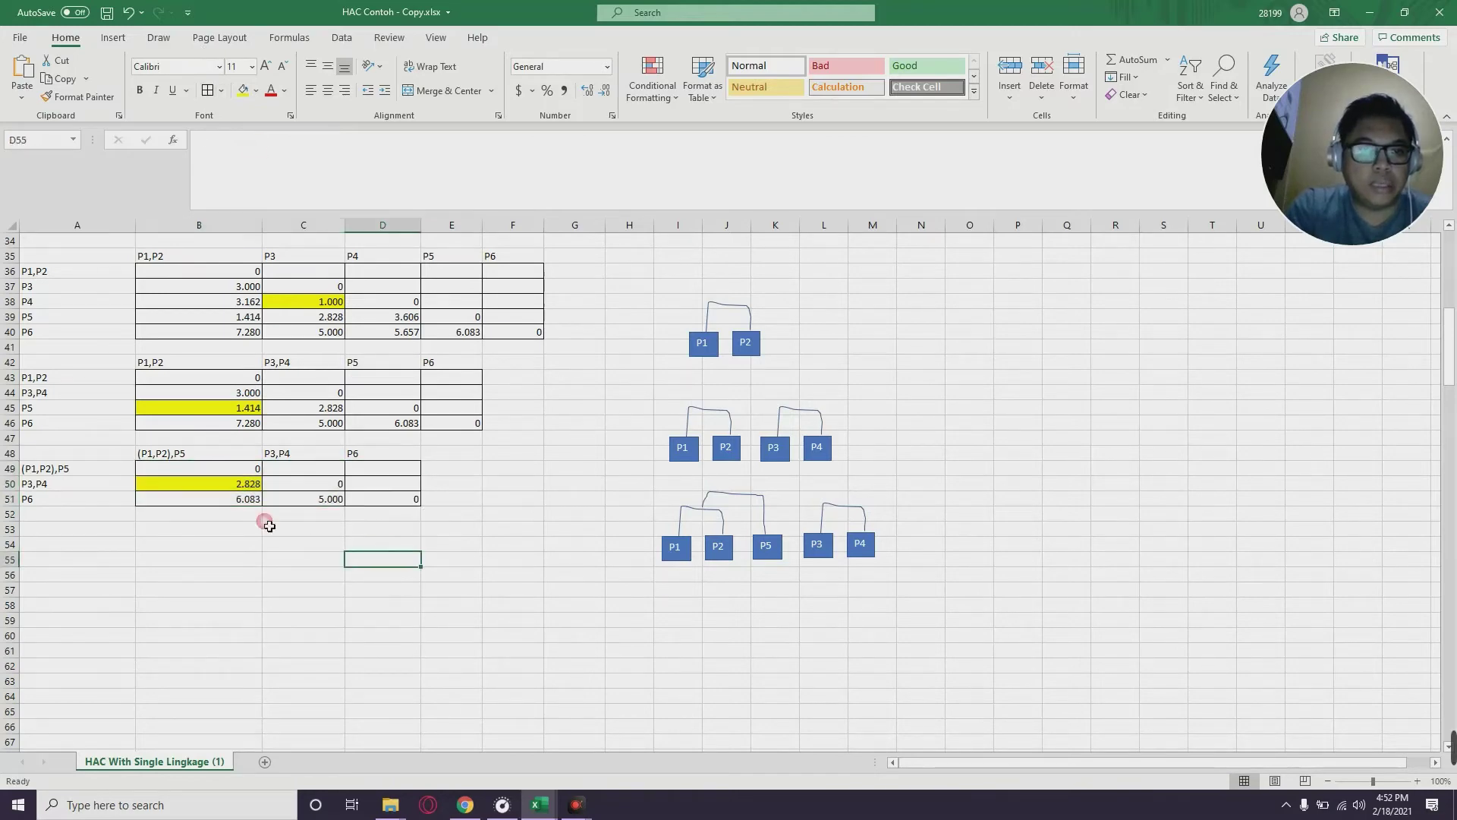
pyautogui.click(146, 502)
pyautogui.click(130, 562)
pyautogui.click(258, 589)
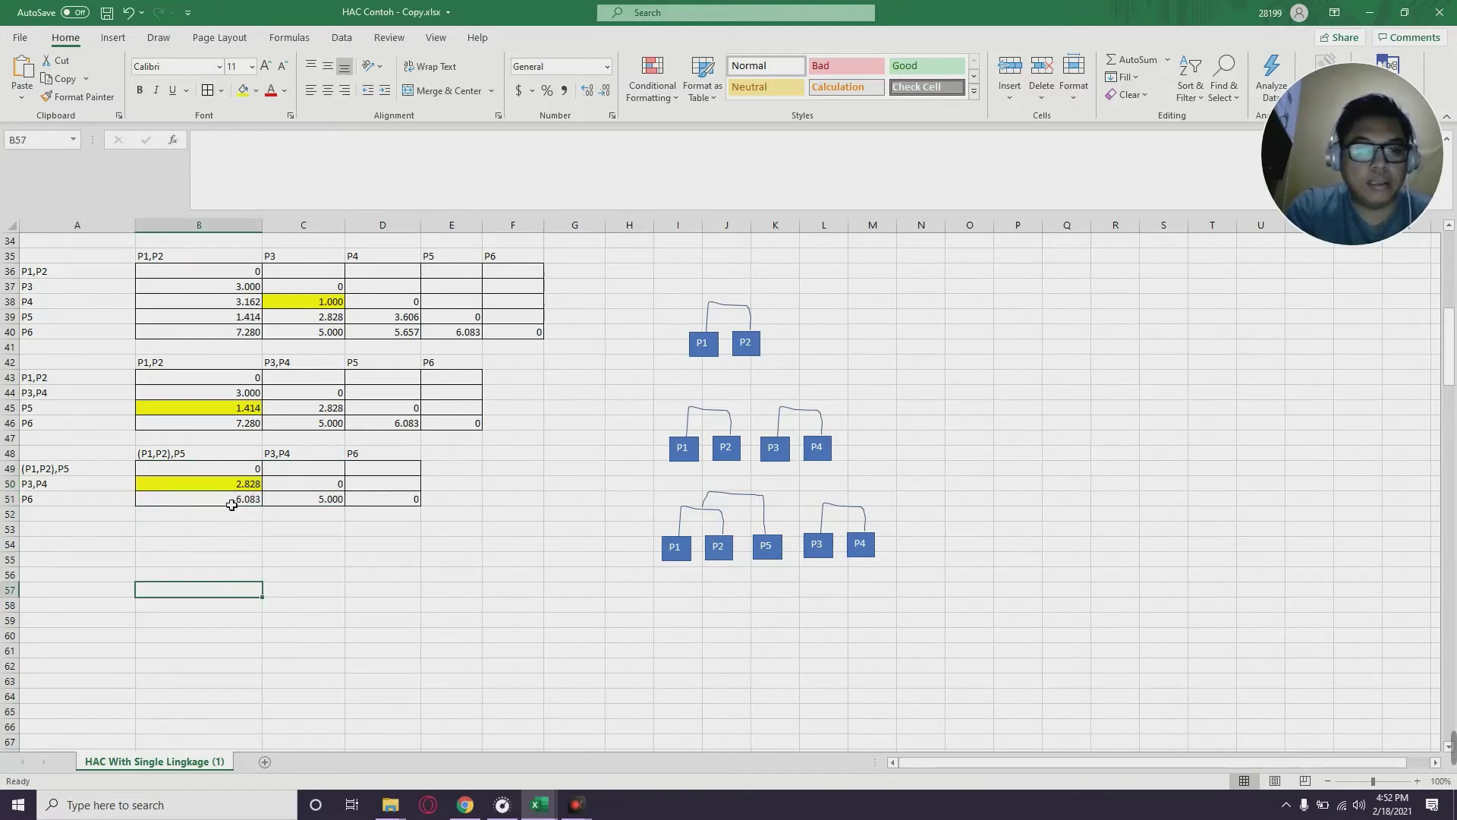
# Enter the next matrix's row labels, ((P1,P2),P5),(P3,P4) in A54 and P6 in A55
pyautogui.click(114, 550)
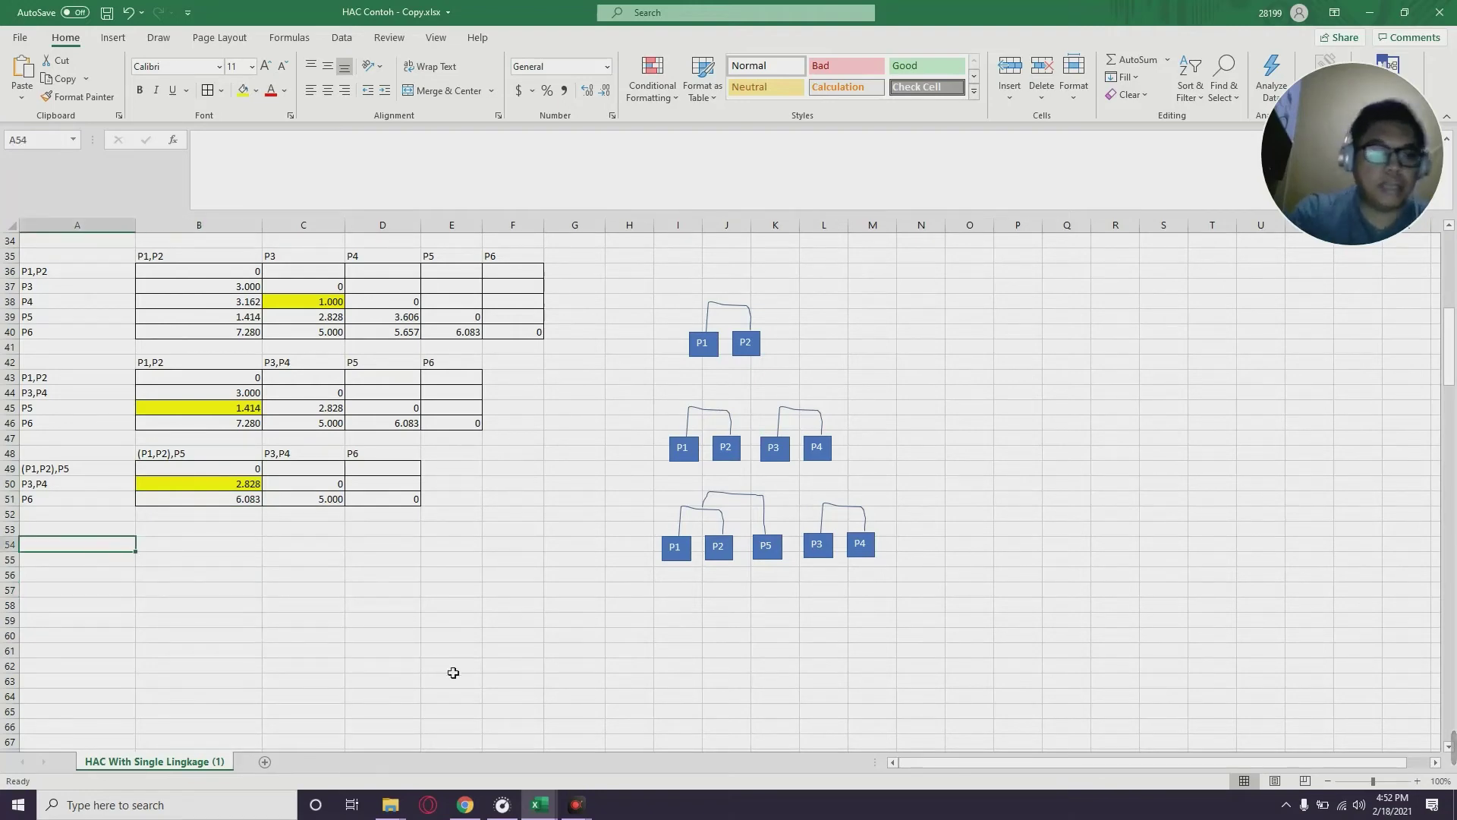
pyautogui.write('((P1,P2),P5),(P3,P4')
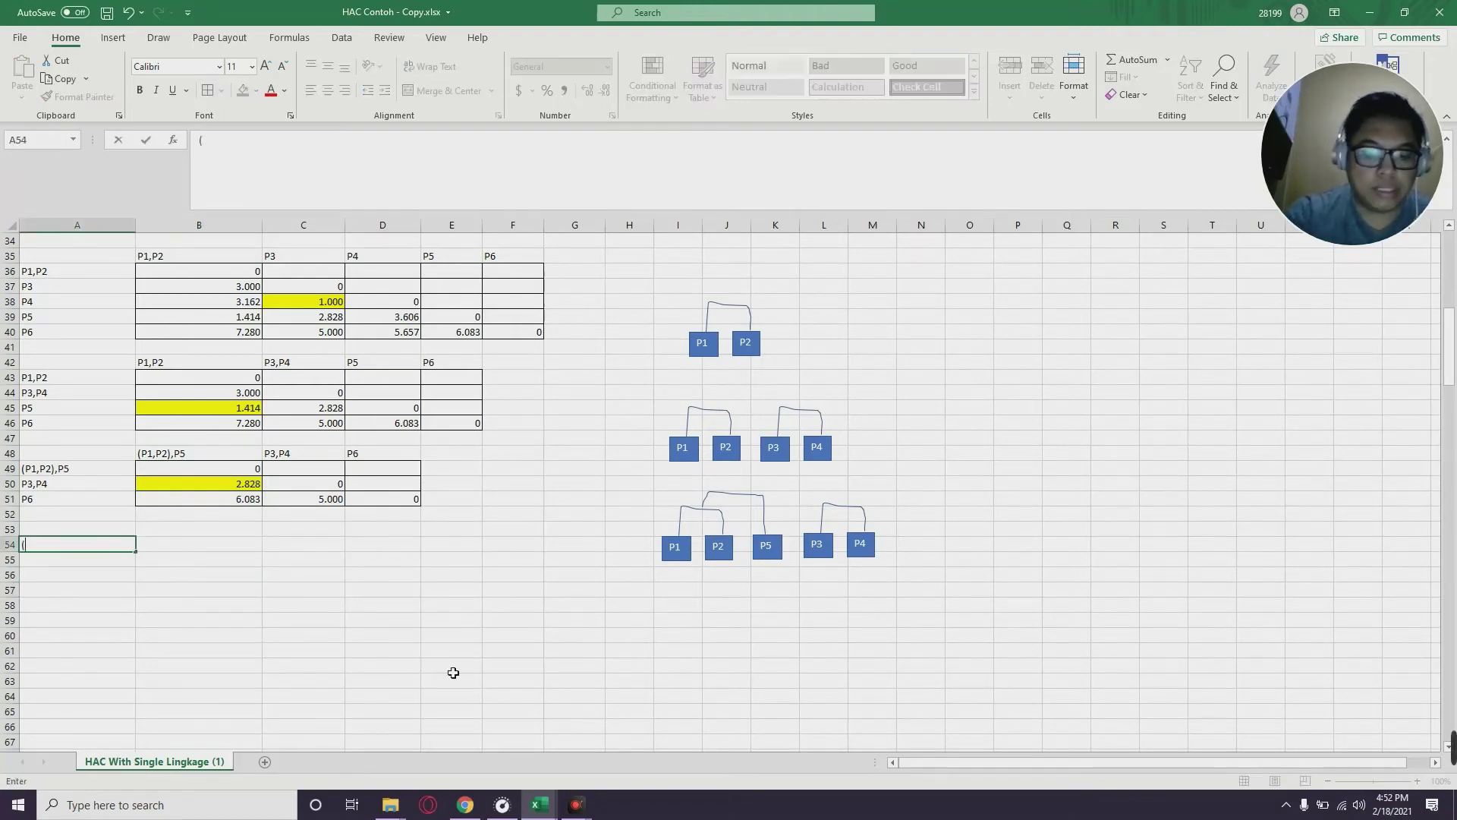
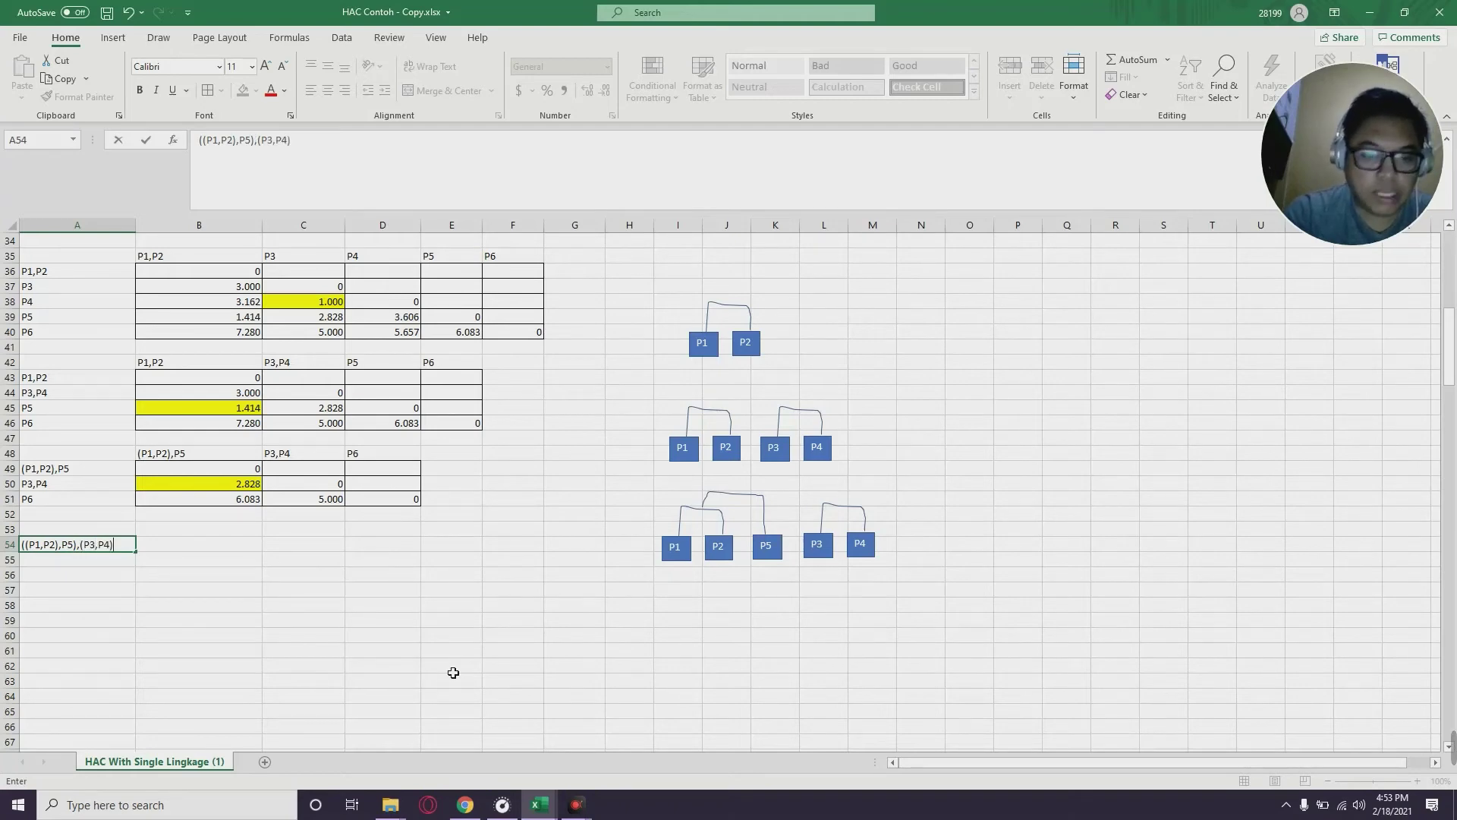
pyautogui.press('Return')
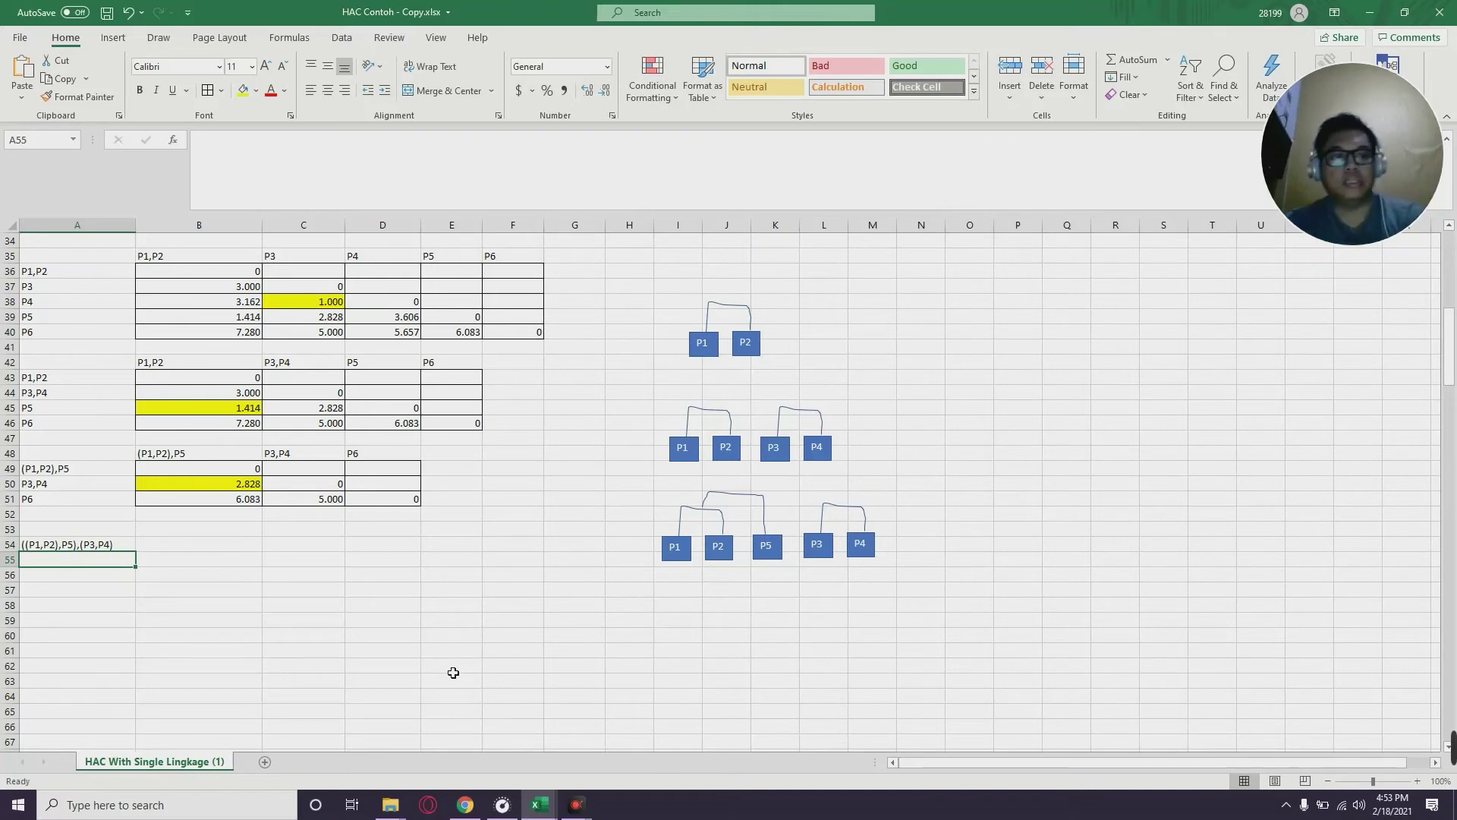
pyautogui.write('P6')
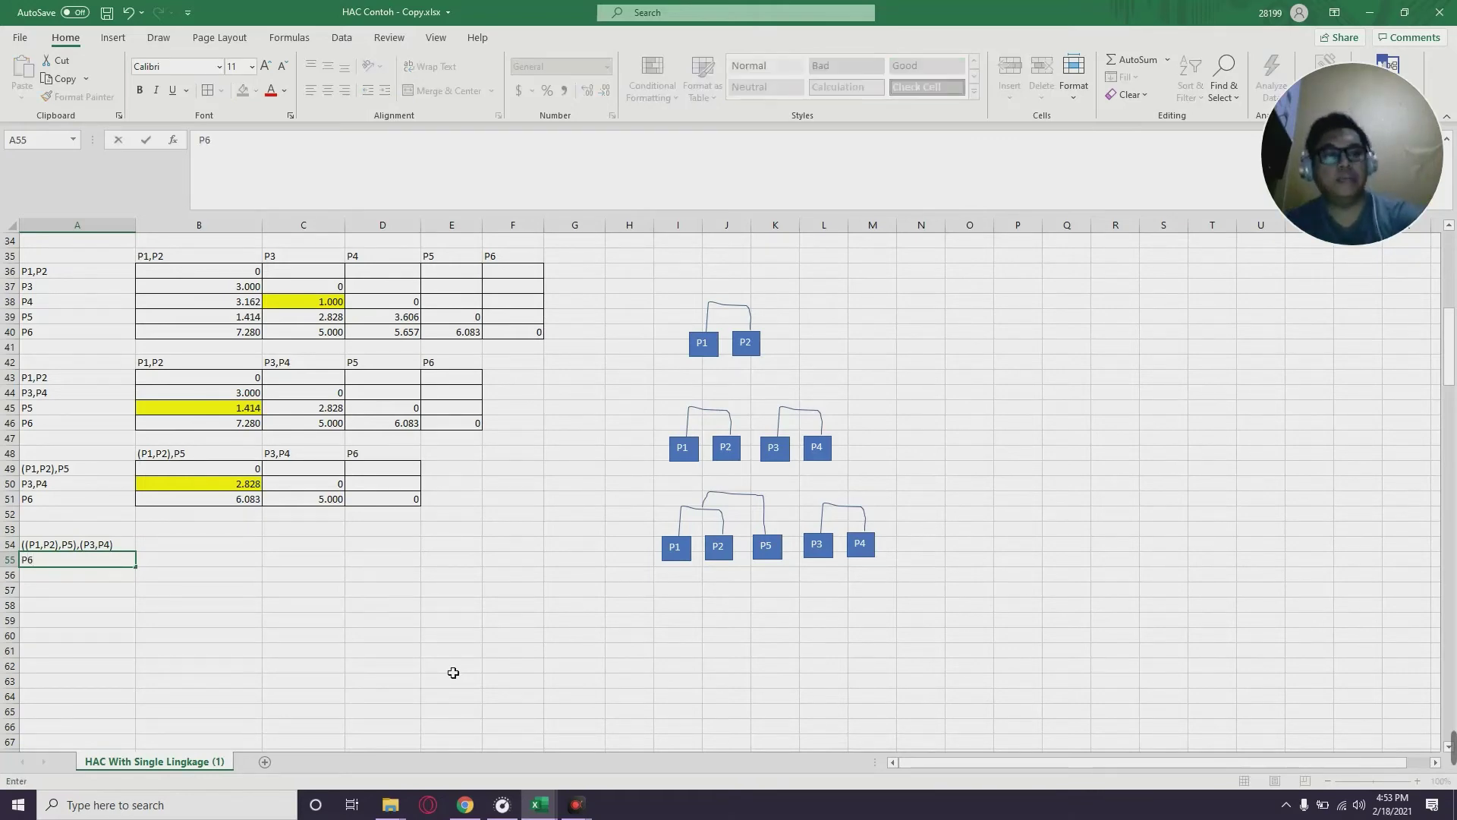
pyautogui.press('Return')
# Copy the row labels A54:A55 and paste them transposed as column headers in B53:C53
pyautogui.press('Up')
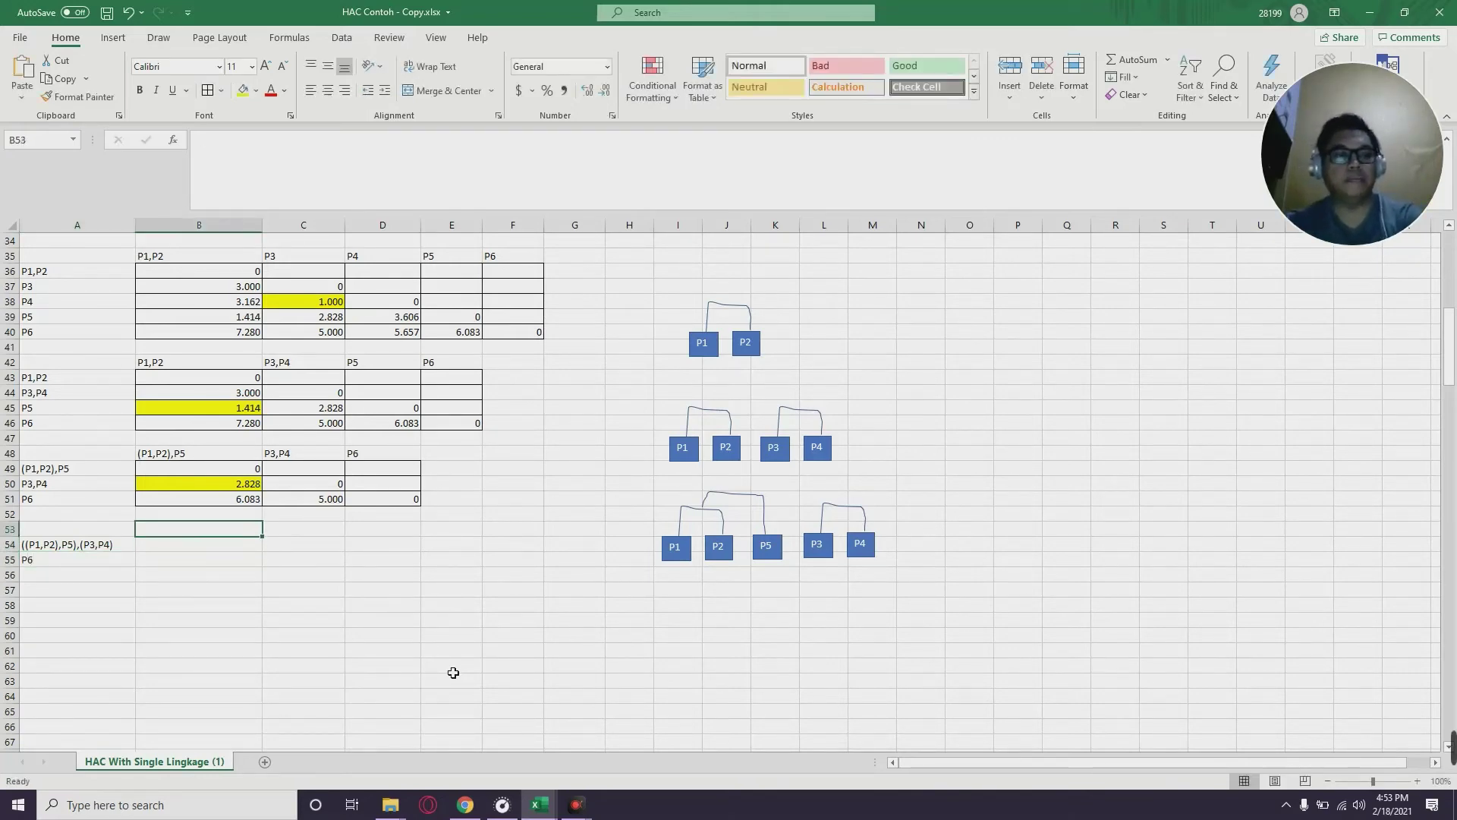
pyautogui.press('Up')
pyautogui.hotkey('shift', 'Down')
pyautogui.hotkey('ctrl', 'c')
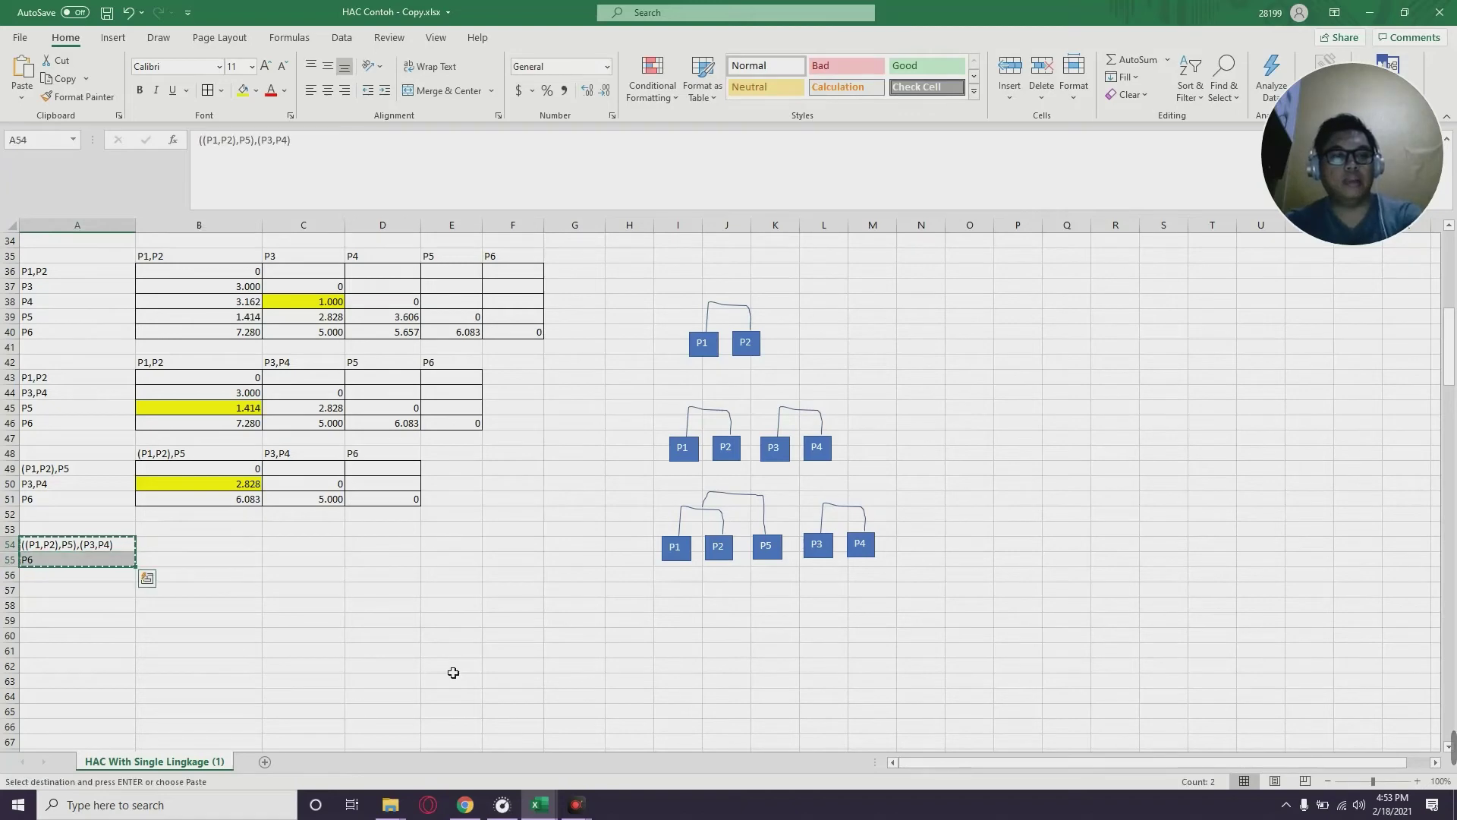
pyautogui.press('Right')
pyautogui.press('Up')
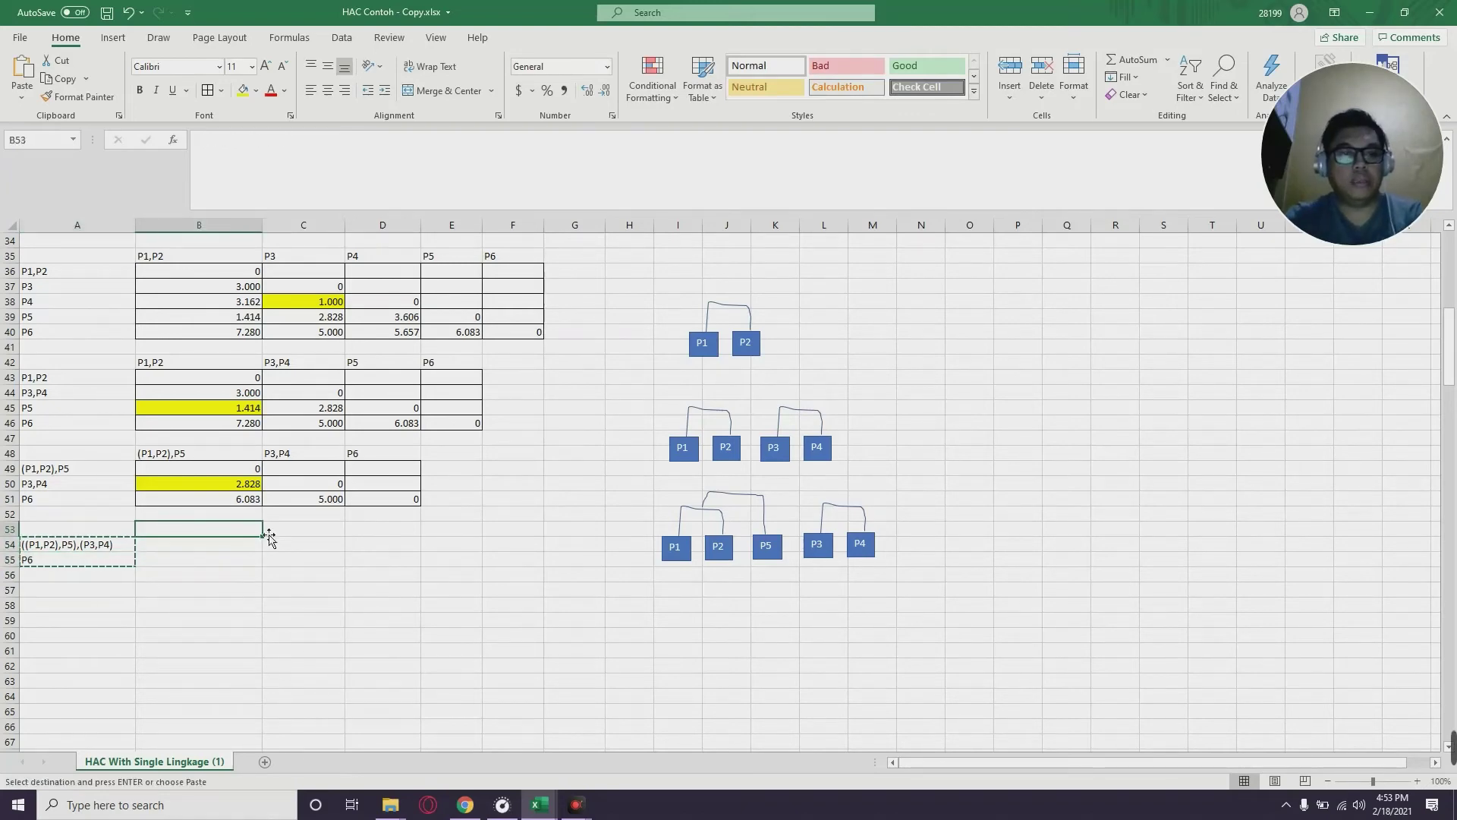
pyautogui.rightClick(247, 533)
pyautogui.click(371, 186)
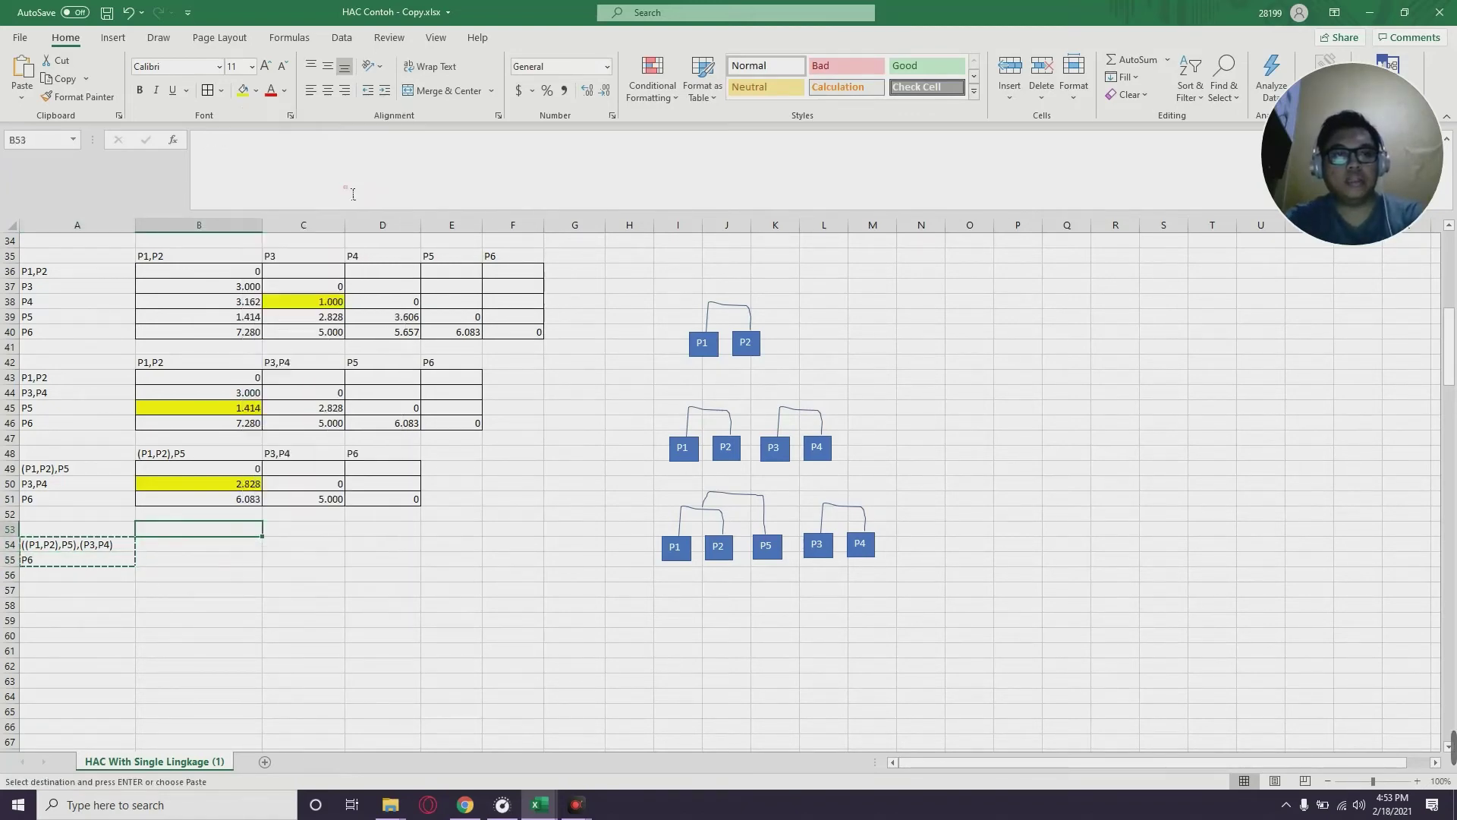
pyautogui.click(275, 685)
pyautogui.click(276, 653)
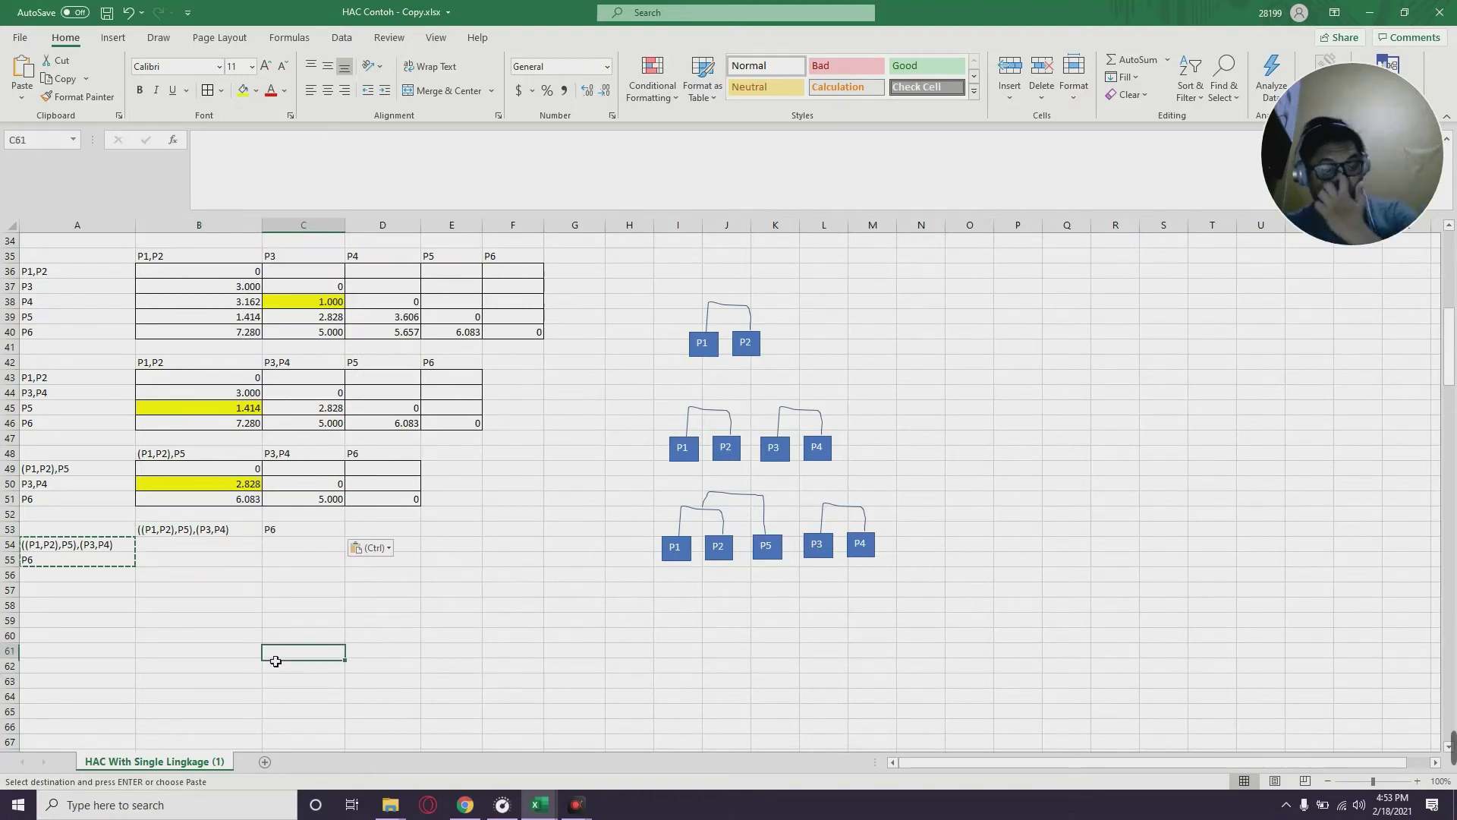
# Fill the new matrix's diagonal cells B54 and C55 with 0
pyautogui.click(217, 546)
pyautogui.write('0')
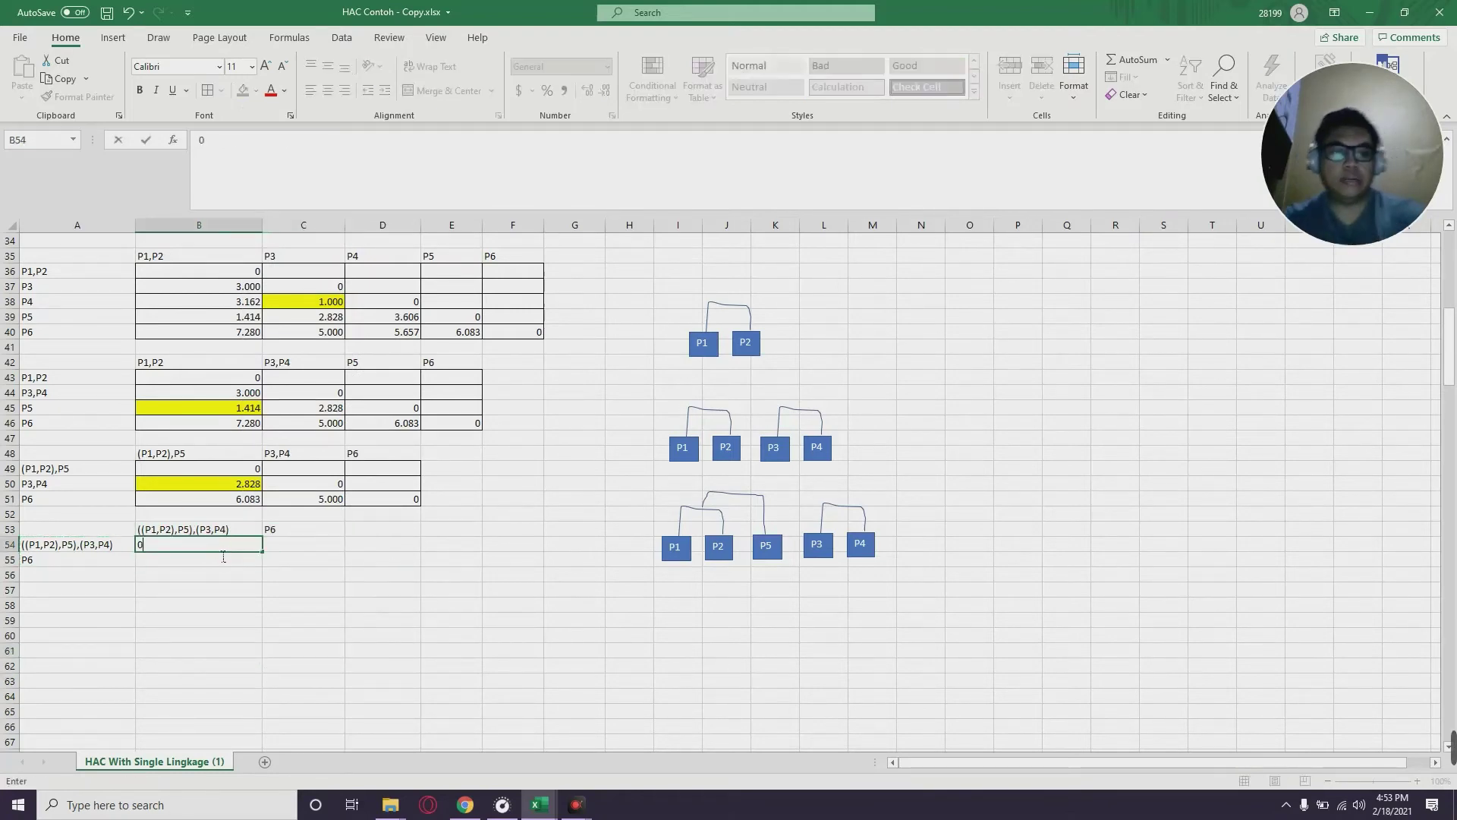
pyautogui.press('Tab')
pyautogui.press('Down')
pyautogui.write('0')
pyautogui.press('Tab')
# Fill B55 with the single-linkage distance, the minimum of B51:C51
pyautogui.click(222, 560)
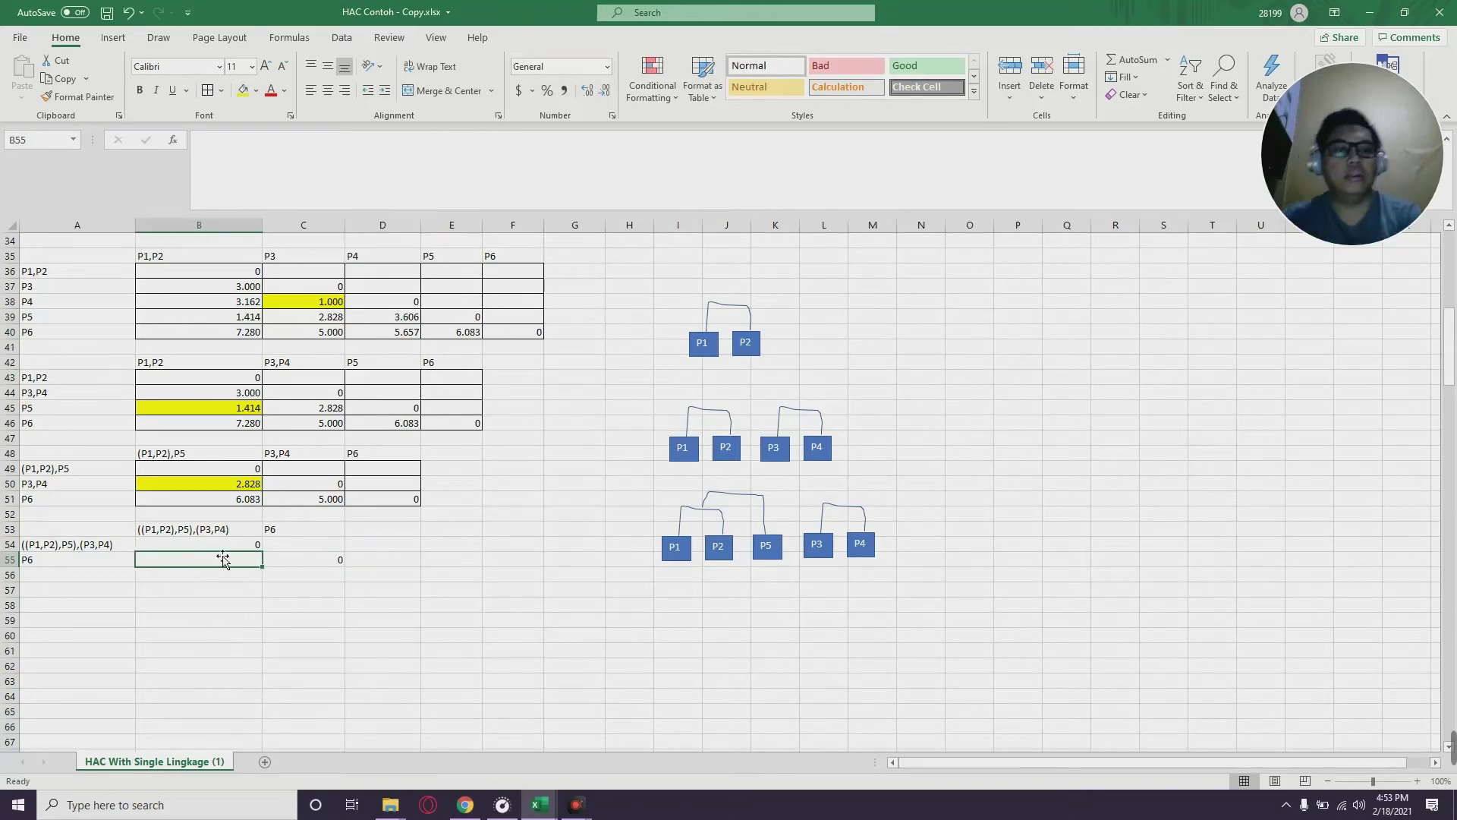
pyautogui.write('=MIN(')
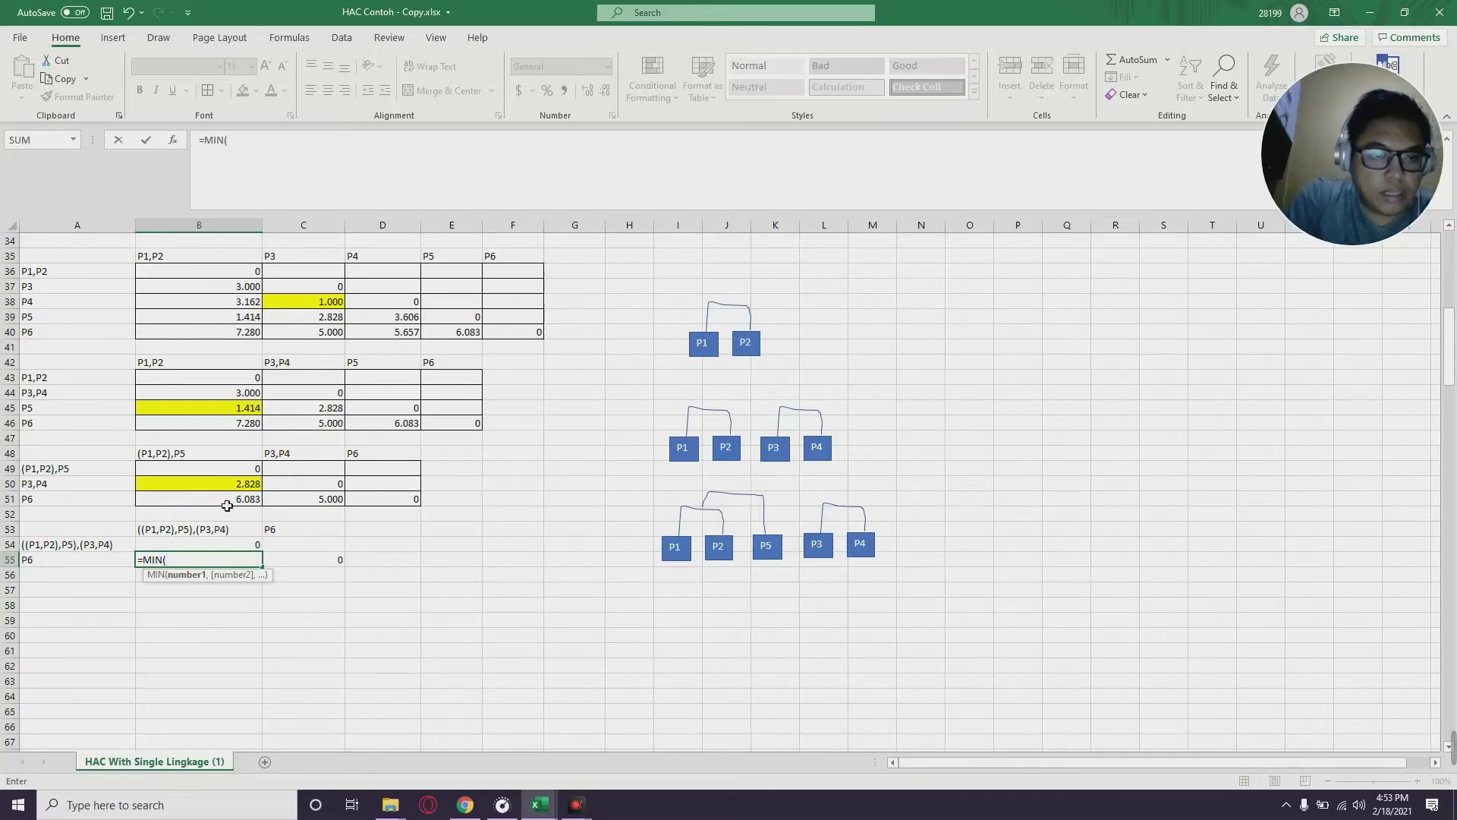
pyautogui.moveTo(227, 506); pyautogui.dragTo(294, 514)
pyautogui.write(')')
pyautogui.press('Return')
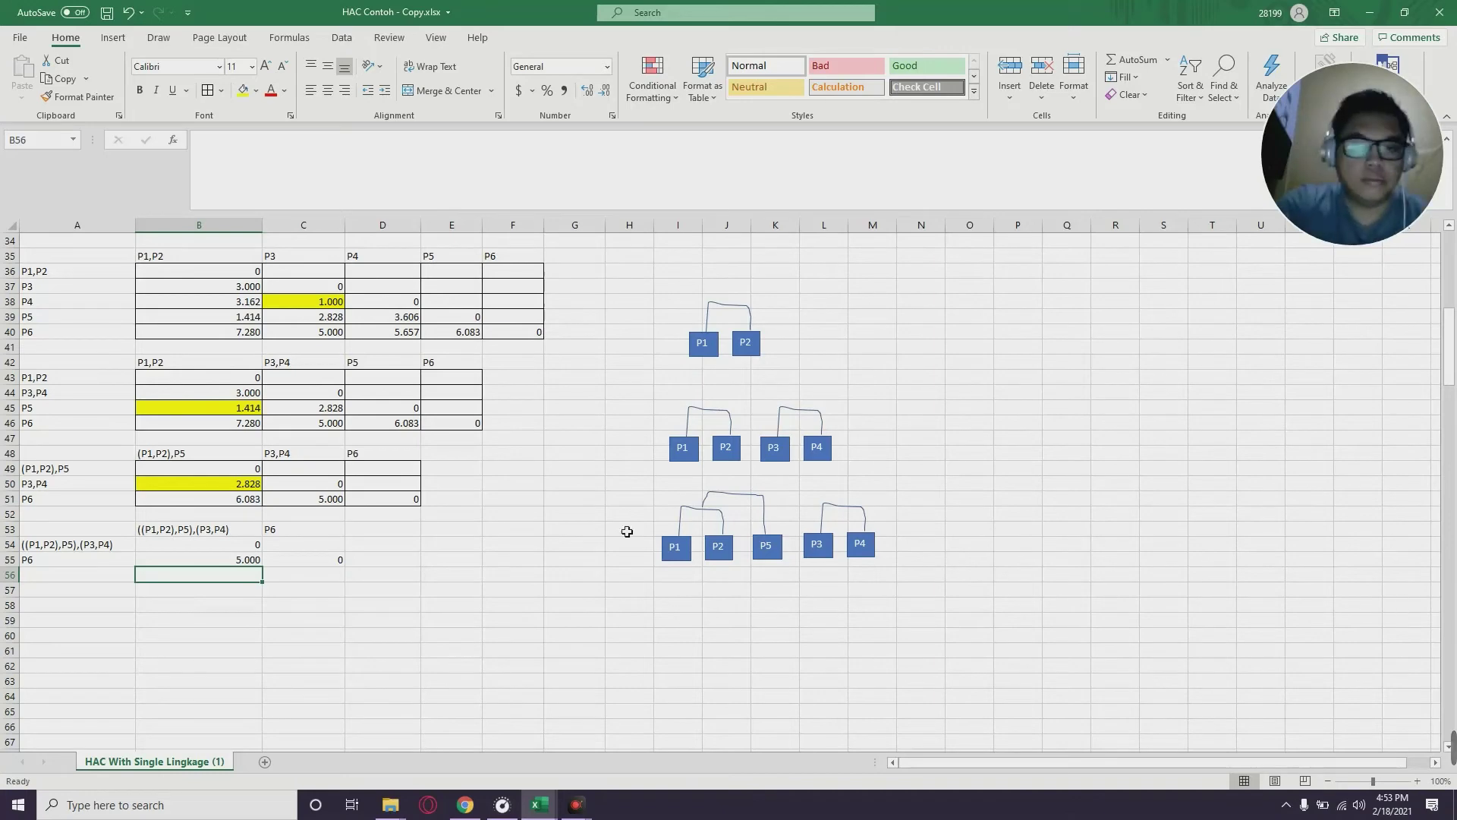
pyautogui.click(122, 531)
pyautogui.click(114, 549)
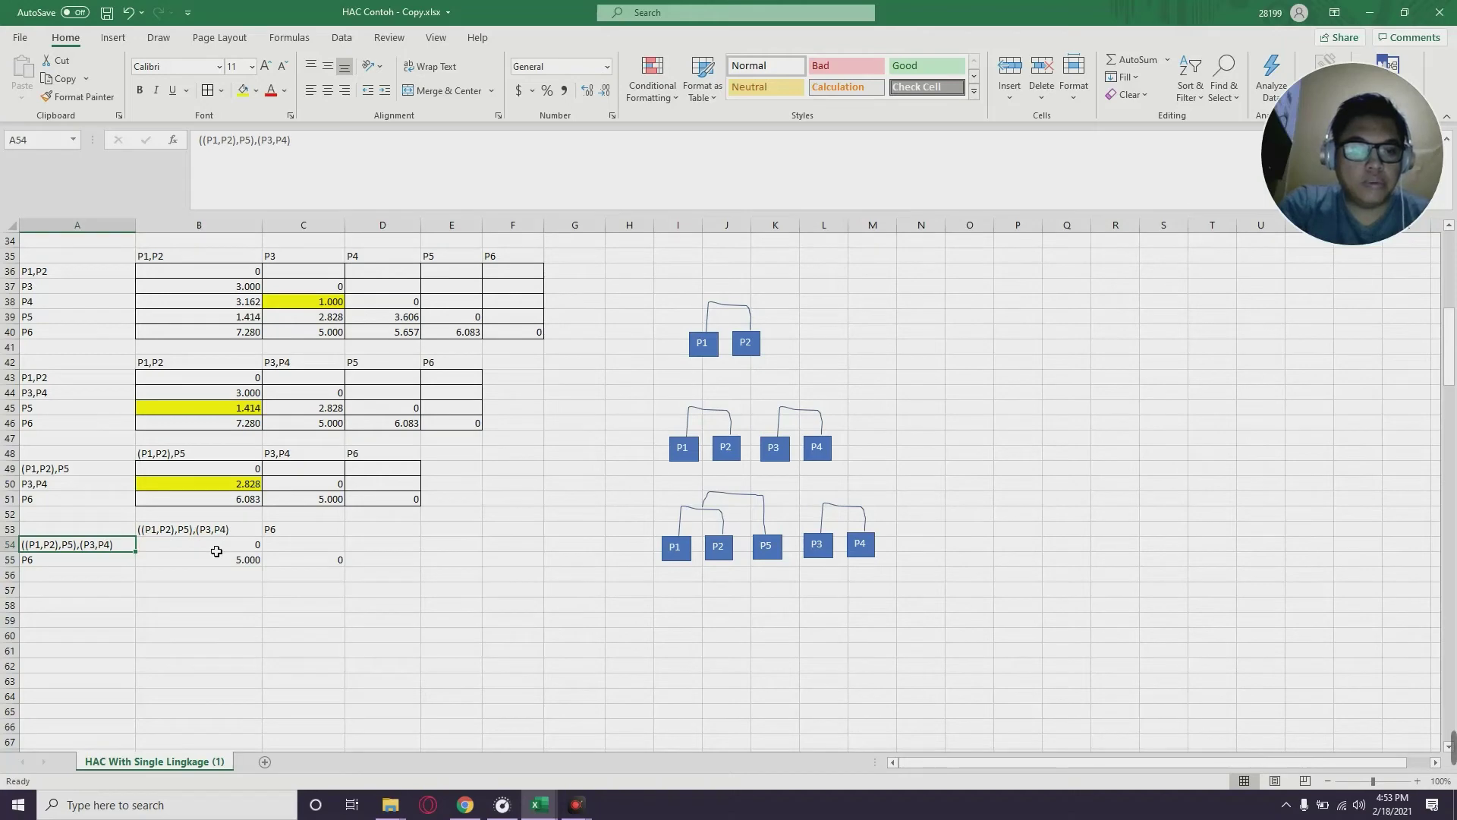
pyautogui.click(597, 606)
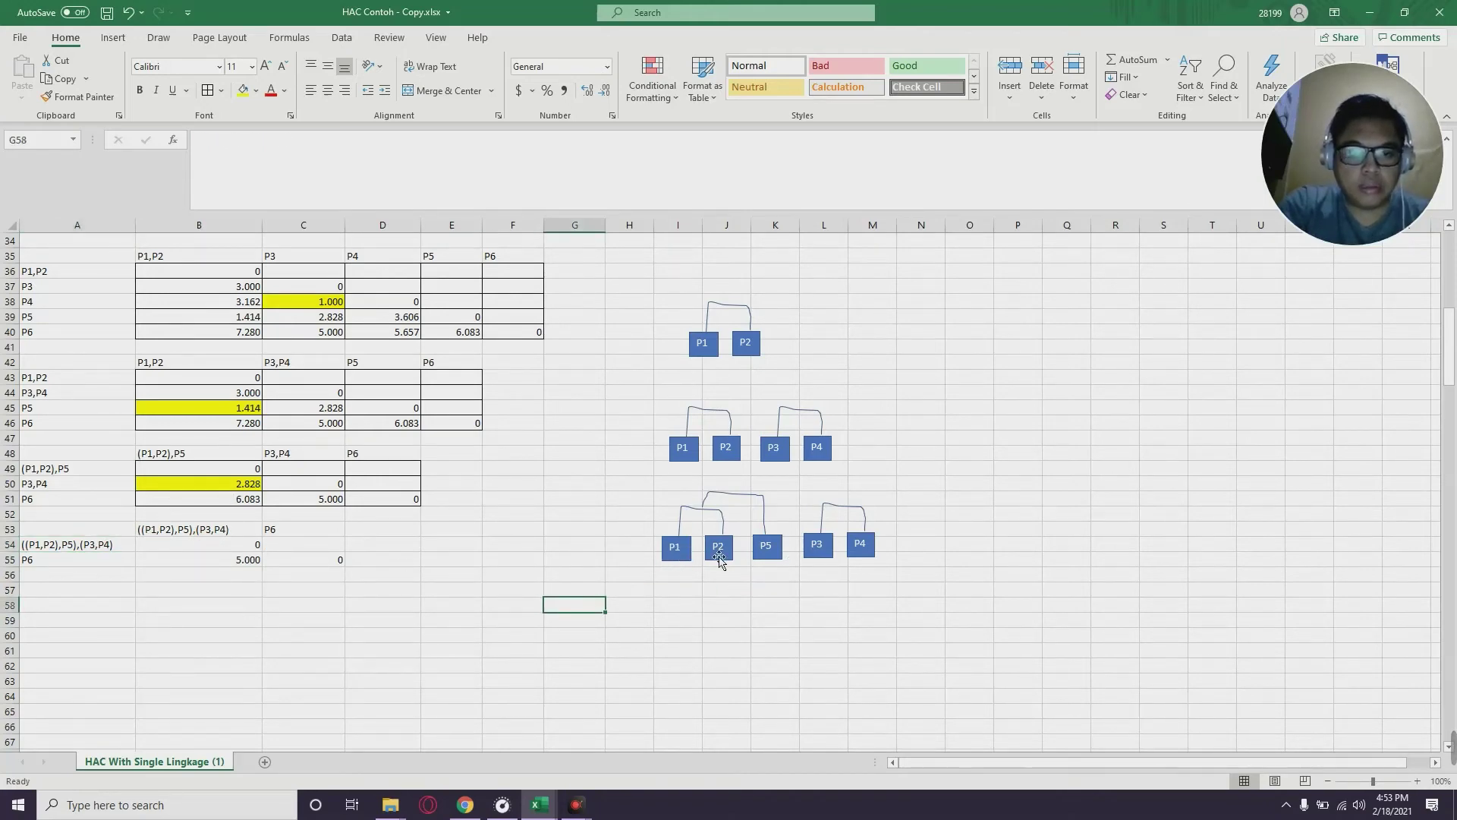
# Duplicate the lowest dendrogram, with its P1, P2, P5, P3 and P4 boxes and connecting lines, and place the copy directly below around rows 59 to 63
pyautogui.click(675, 548)
pyautogui.keyDown('shift'); pyautogui.click(722, 519); pyautogui.keyUp('shift')
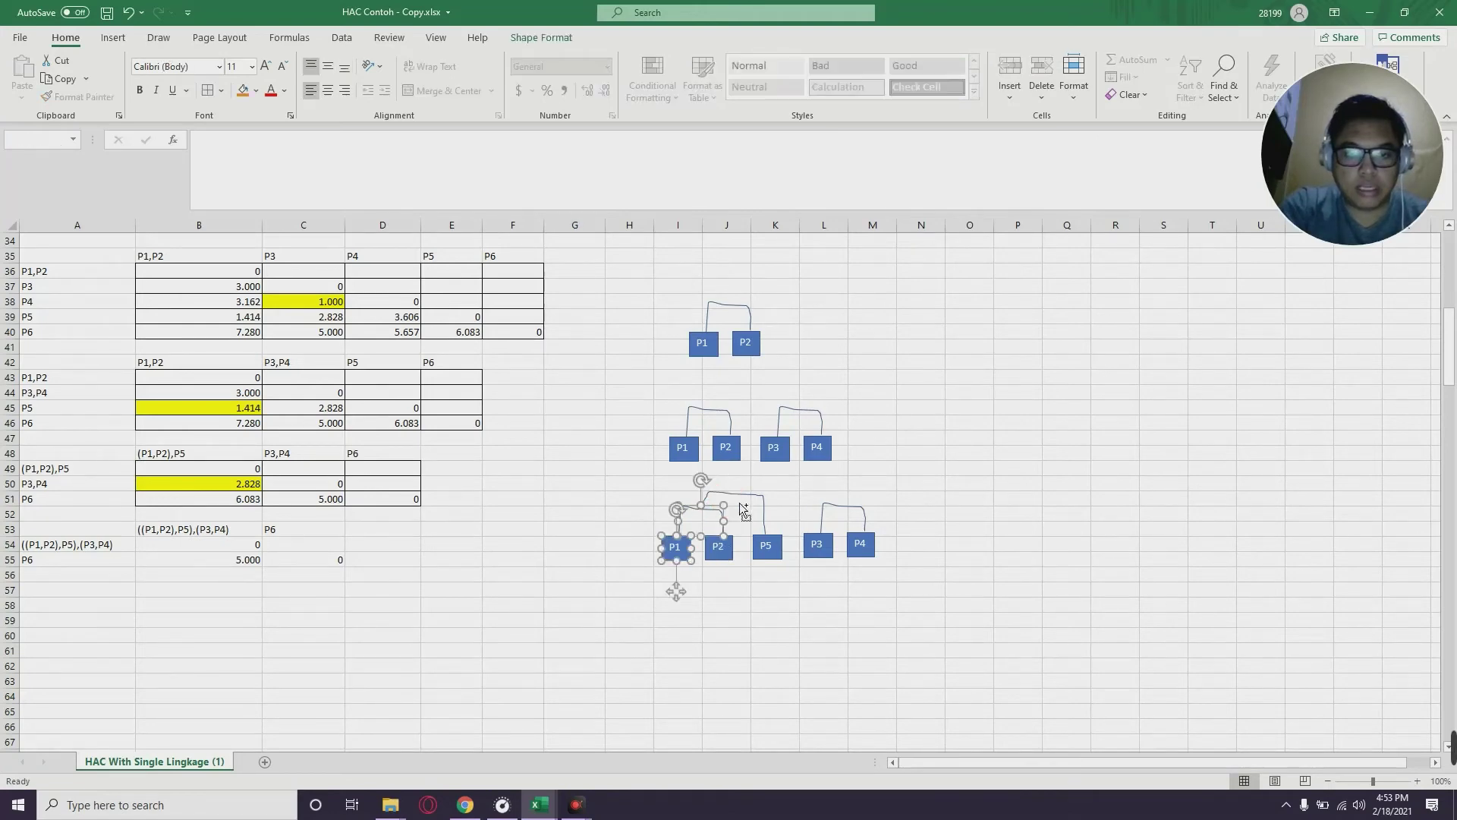
pyautogui.keyDown('shift'); pyautogui.click(756, 496); pyautogui.keyUp('shift')
pyautogui.keyDown('shift'); pyautogui.click(730, 551); pyautogui.keyUp('shift')
pyautogui.keyDown('shift'); pyautogui.click(774, 558); pyautogui.keyUp('shift')
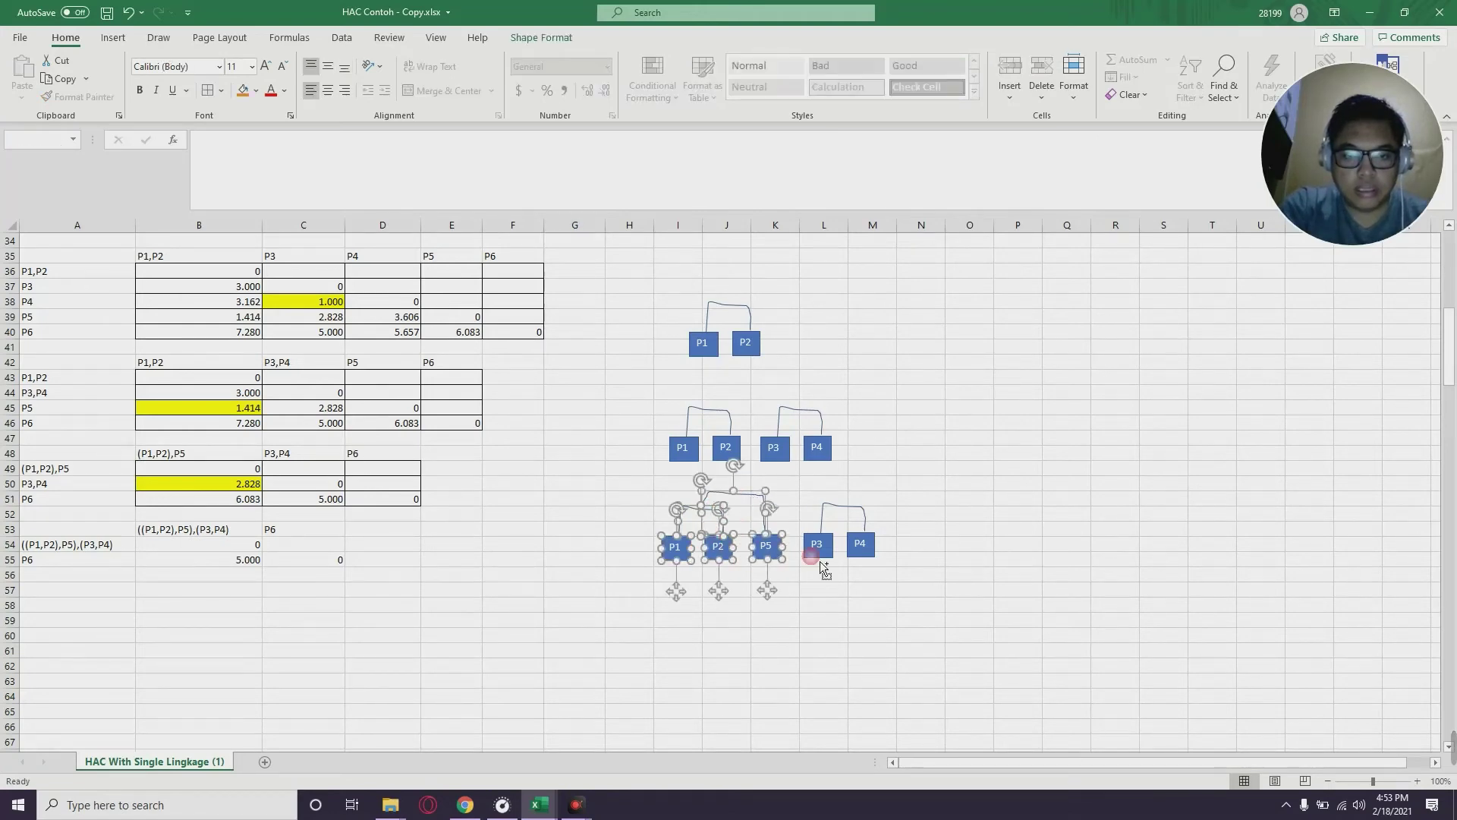
pyautogui.keyDown('shift'); pyautogui.click(834, 543); pyautogui.keyUp('shift')
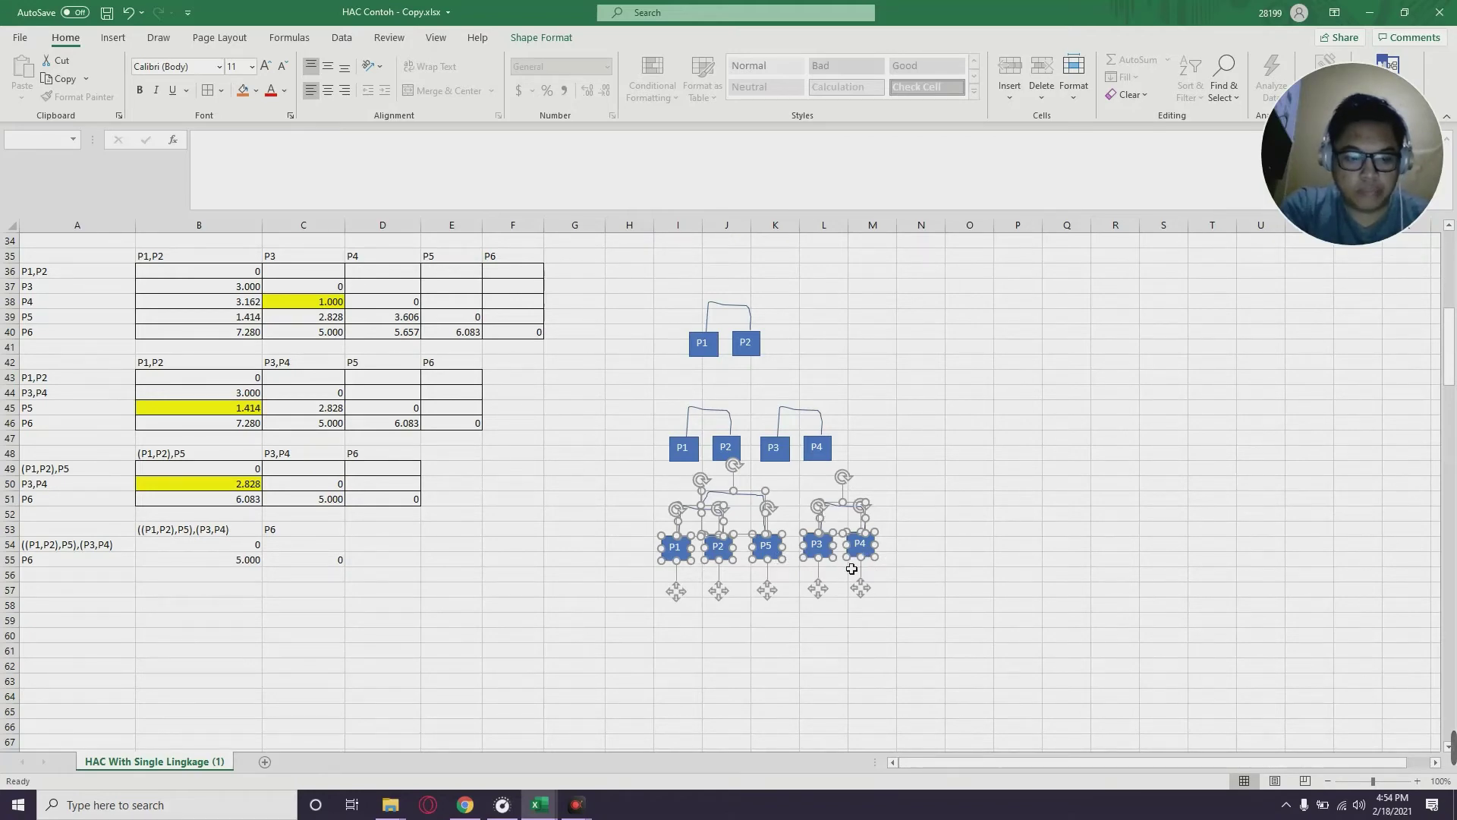
pyautogui.moveTo(740, 598); pyautogui.dragTo(677, 723)
pyautogui.click(979, 571)
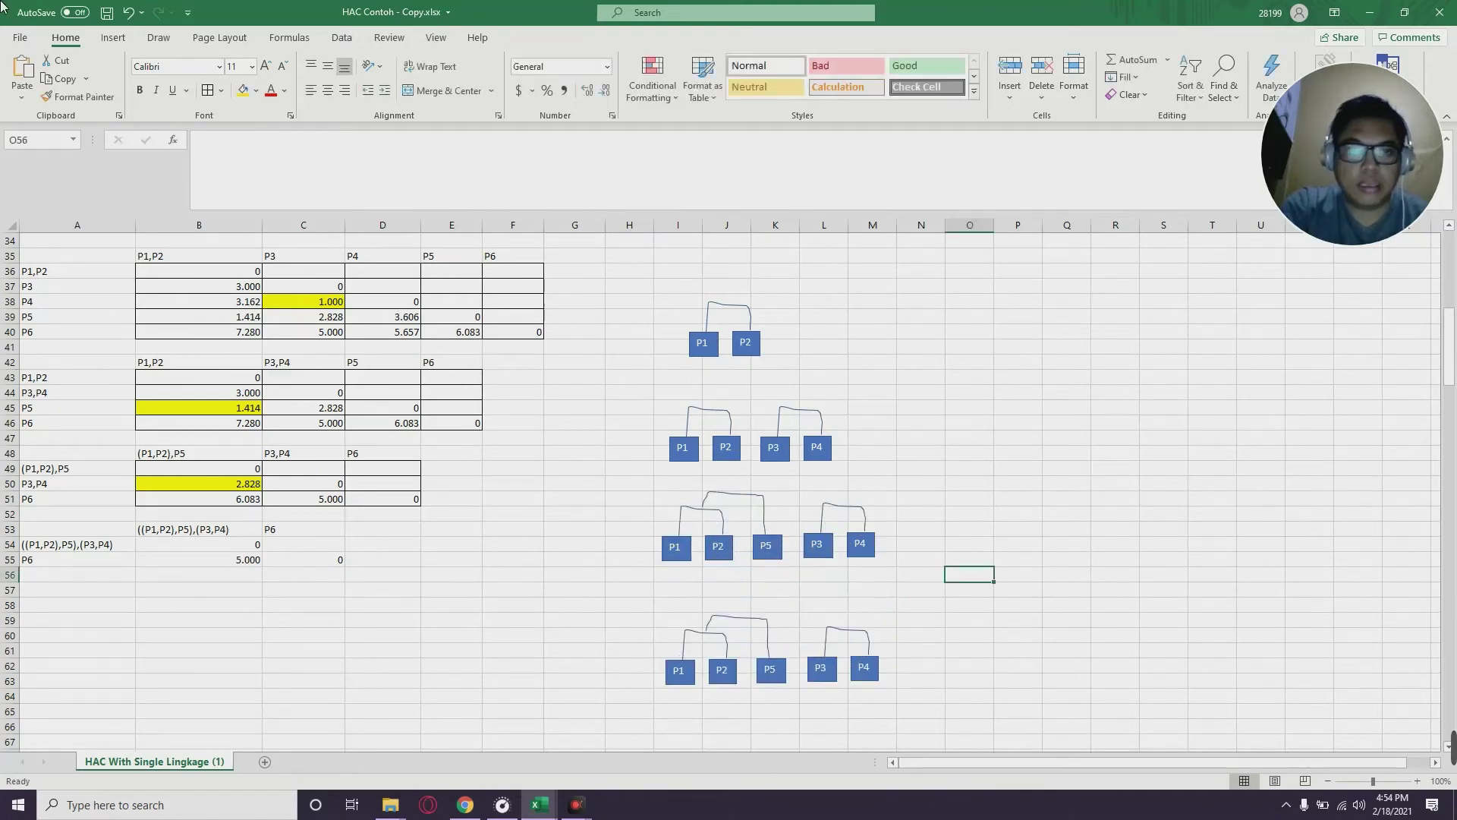
# Draw a freehand line in the new dendrogram copy joining the (P1,P2),P5 bracket to the P3,P4 bracket
pyautogui.click(112, 37)
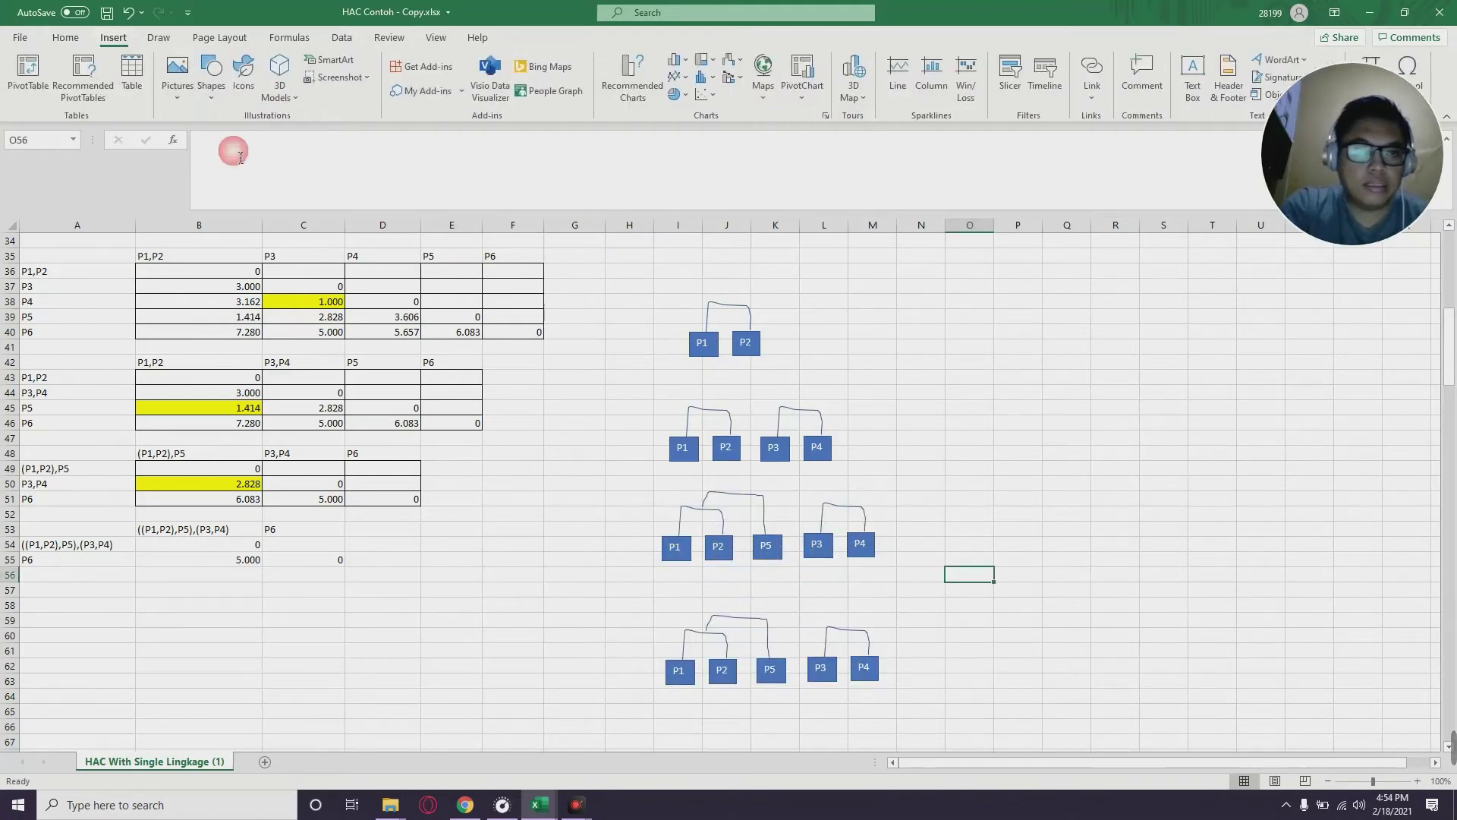
pyautogui.click(216, 102)
pyautogui.click(366, 196)
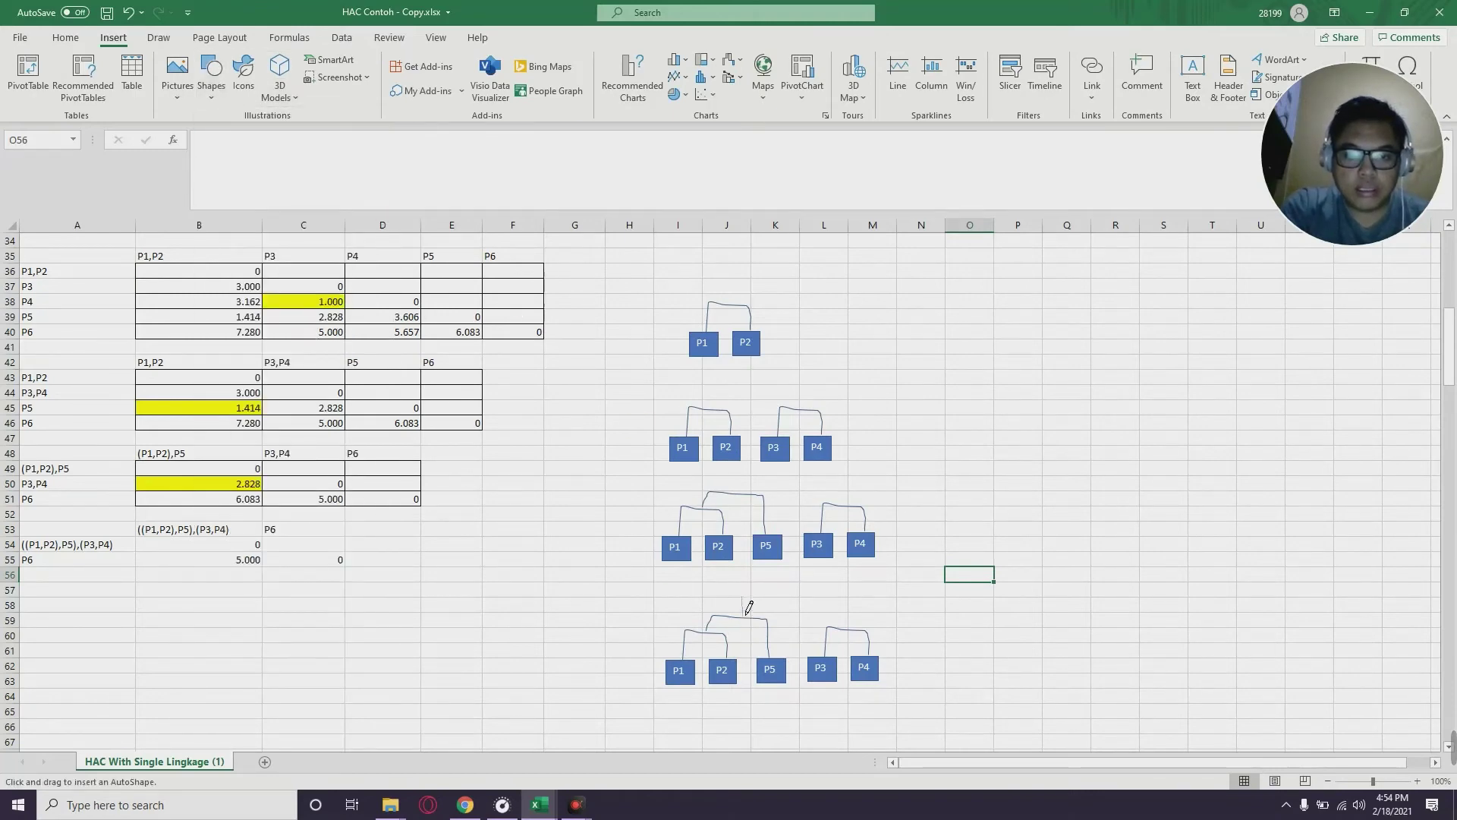
pyautogui.moveTo(748, 607)
pyautogui.mouseDown()
pyautogui.moveTo(860, 616)
pyautogui.moveTo(858, 645)
pyautogui.mouseUp()
pyautogui.click(1062, 651)
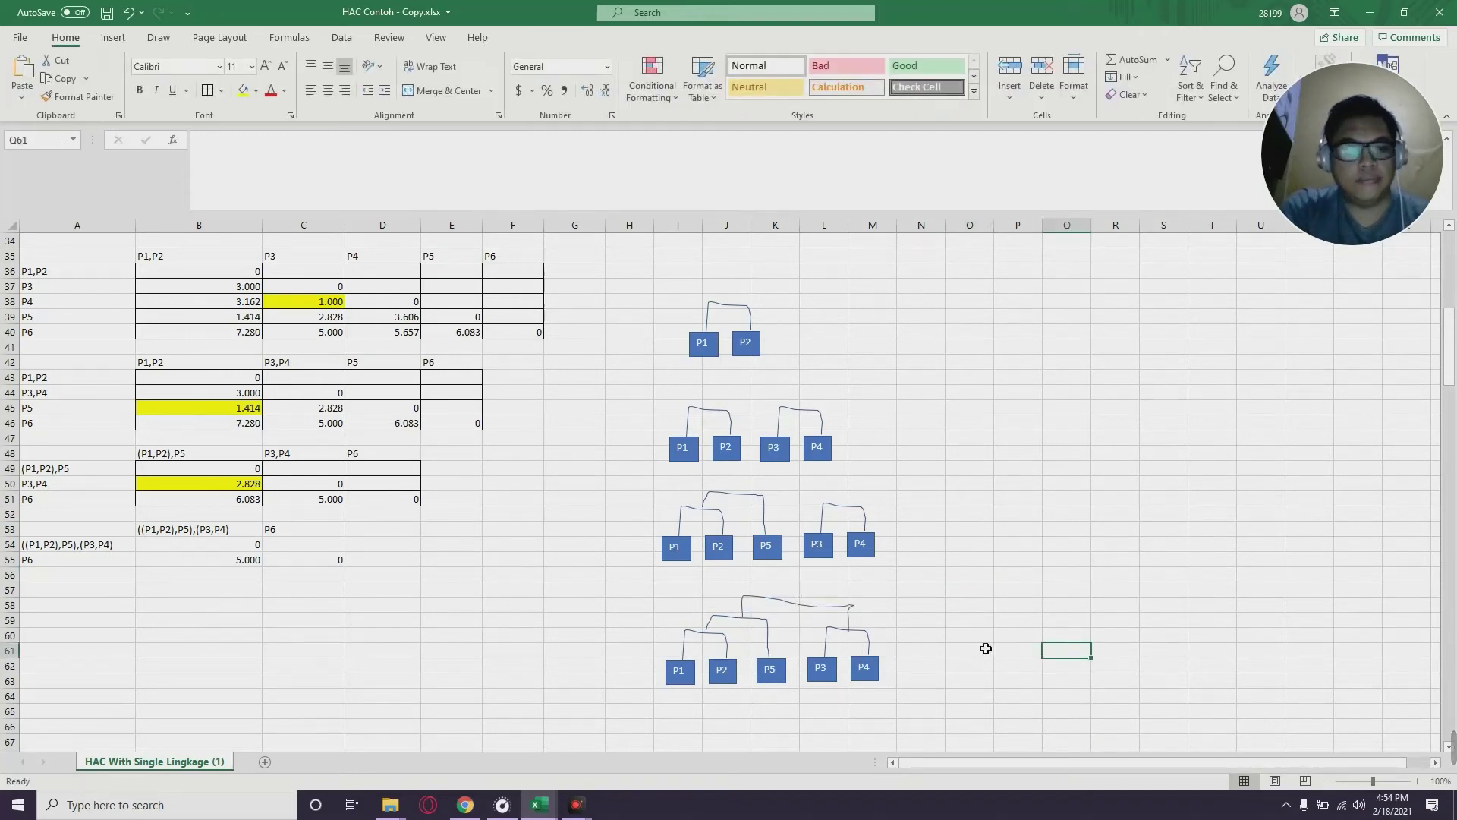
pyautogui.click(387, 575)
pyautogui.click(228, 576)
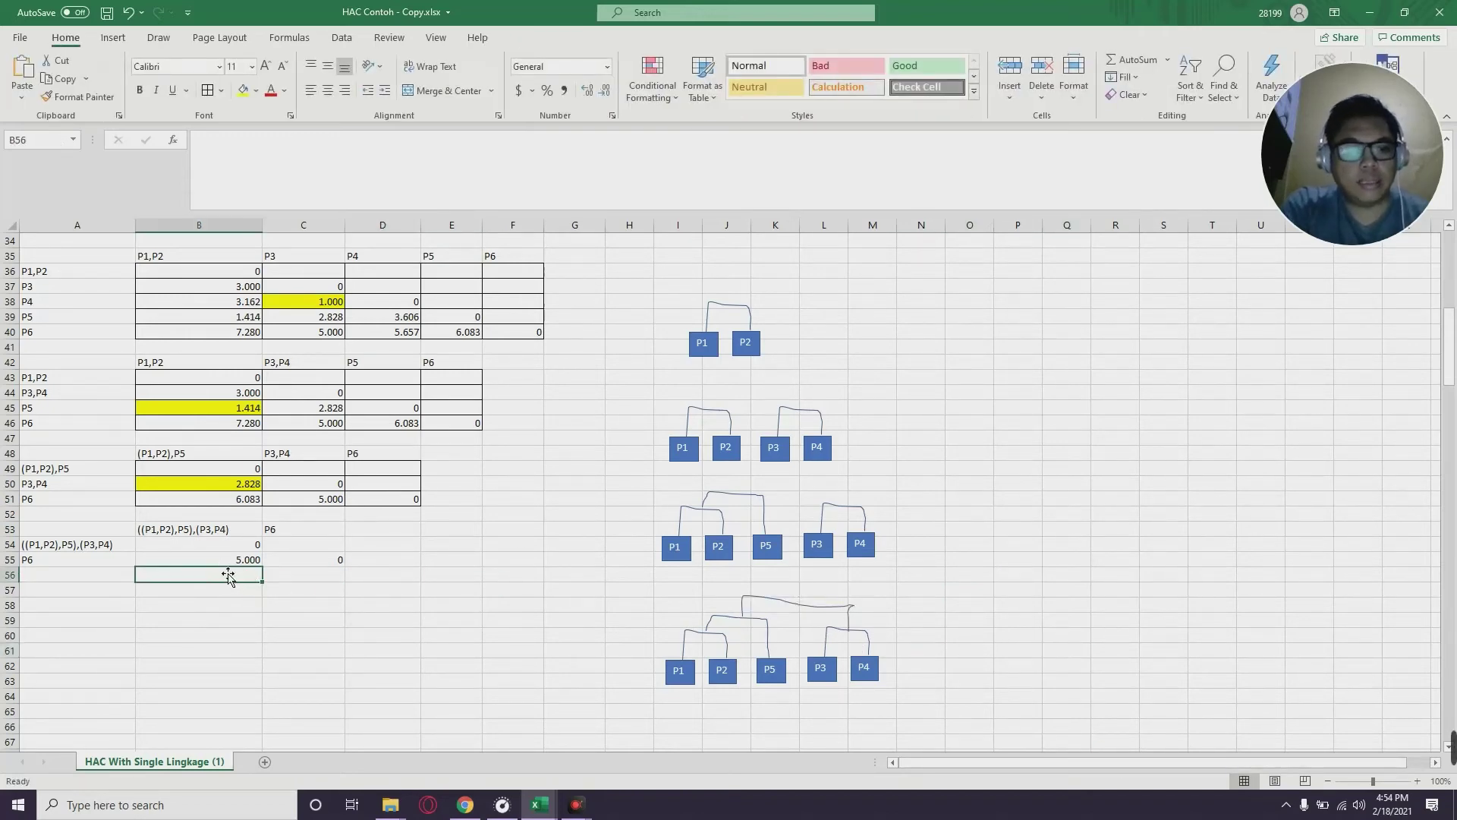
pyautogui.press('Up')
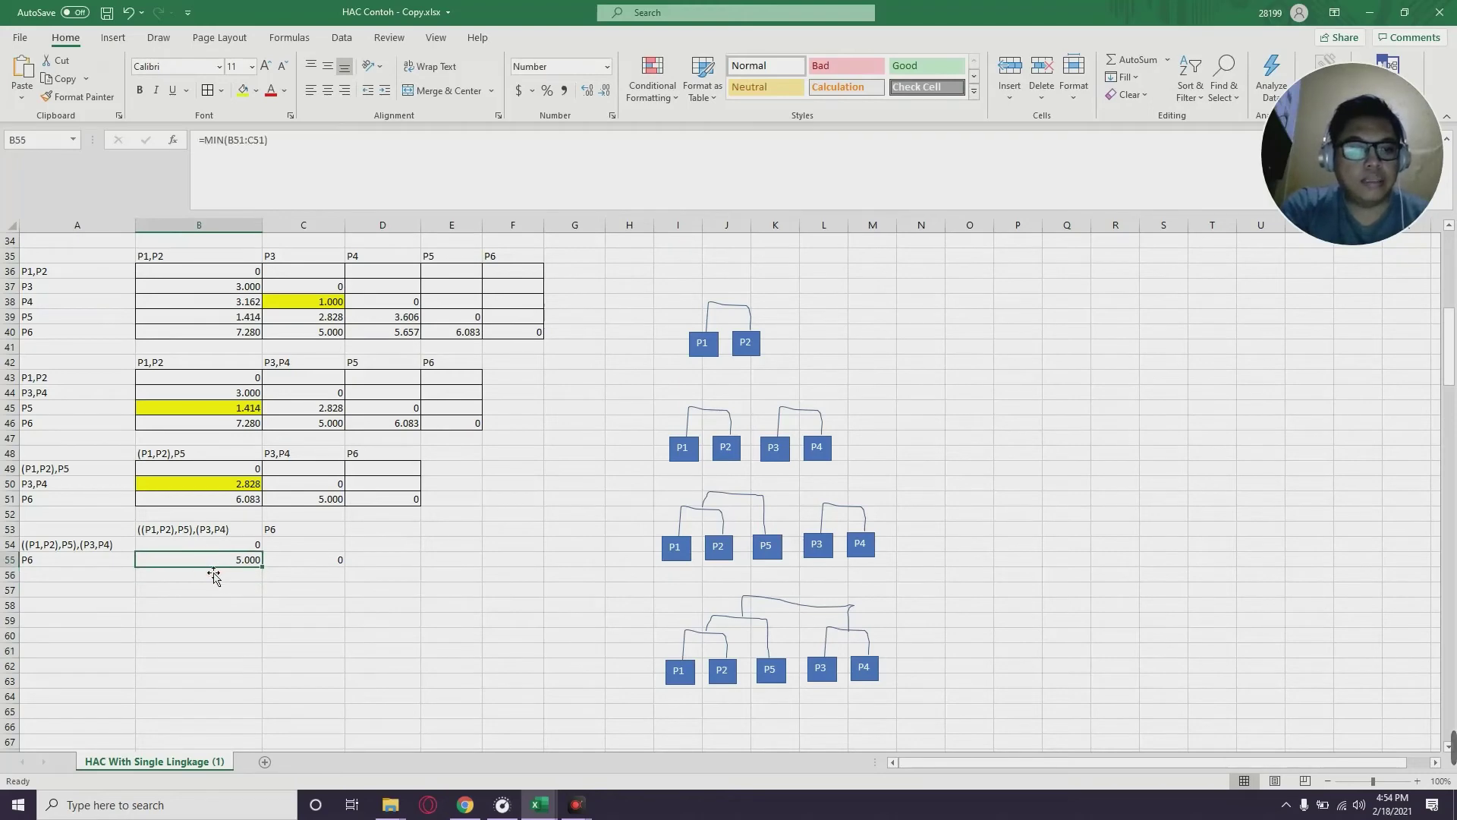
pyautogui.click(200, 529)
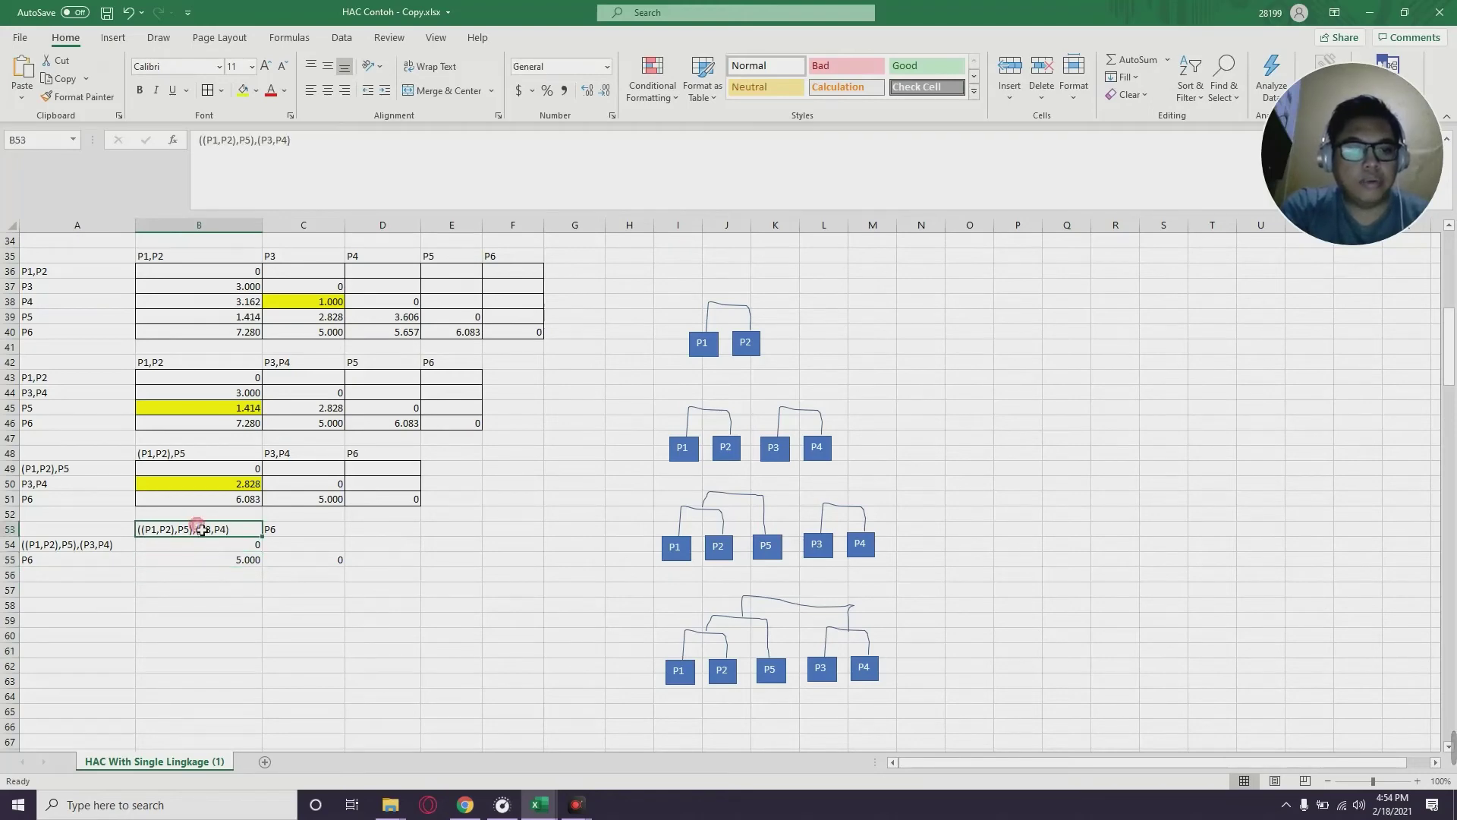
pyautogui.click(106, 560)
pyautogui.click(121, 590)
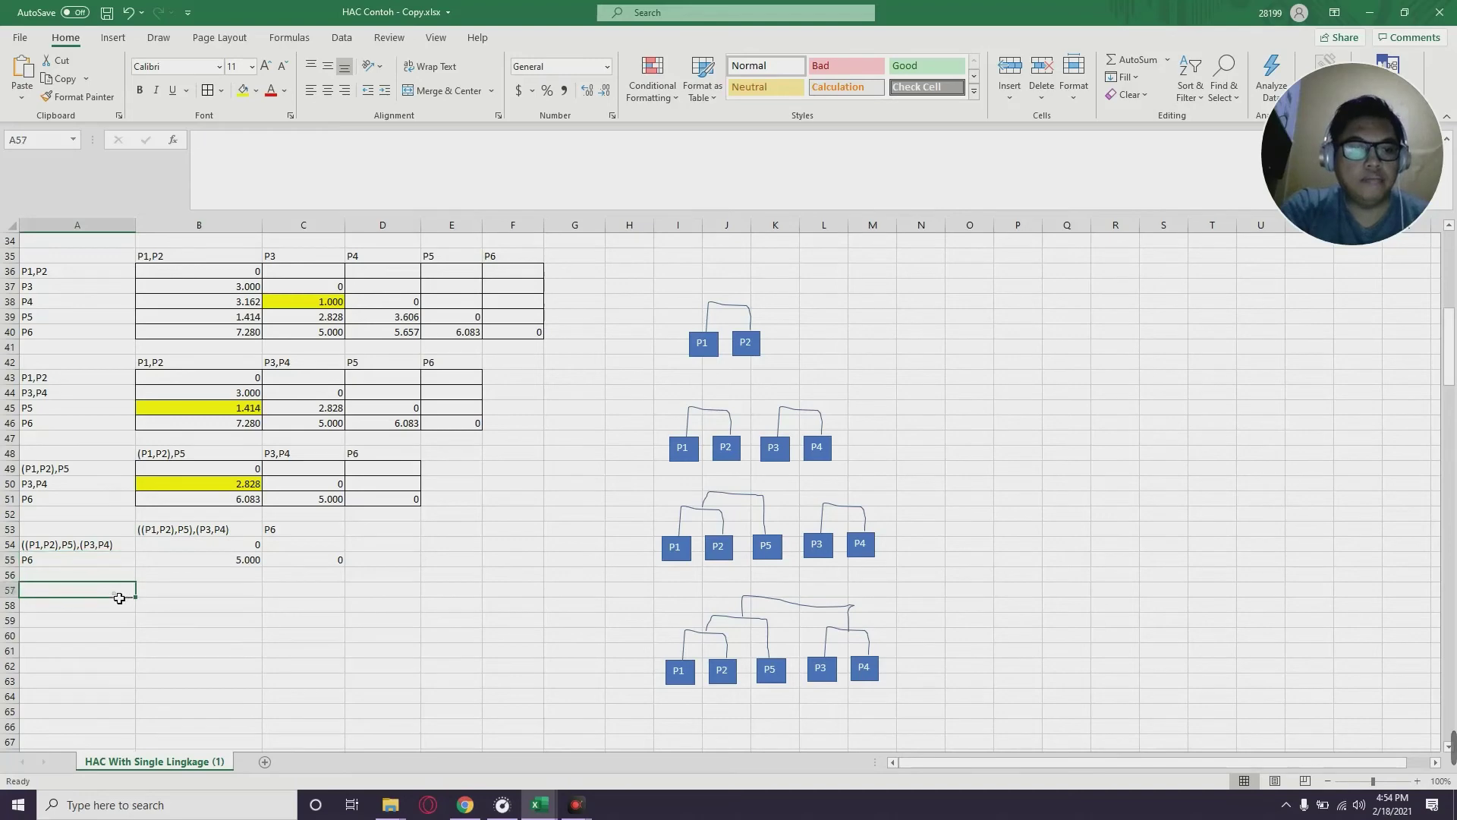
# Enter the merged cluster label (((P1,P2),P5),(P3,P4)),P6 in A57, reusing the text copied from B53
pyautogui.click(119, 544)
pyautogui.click(203, 530)
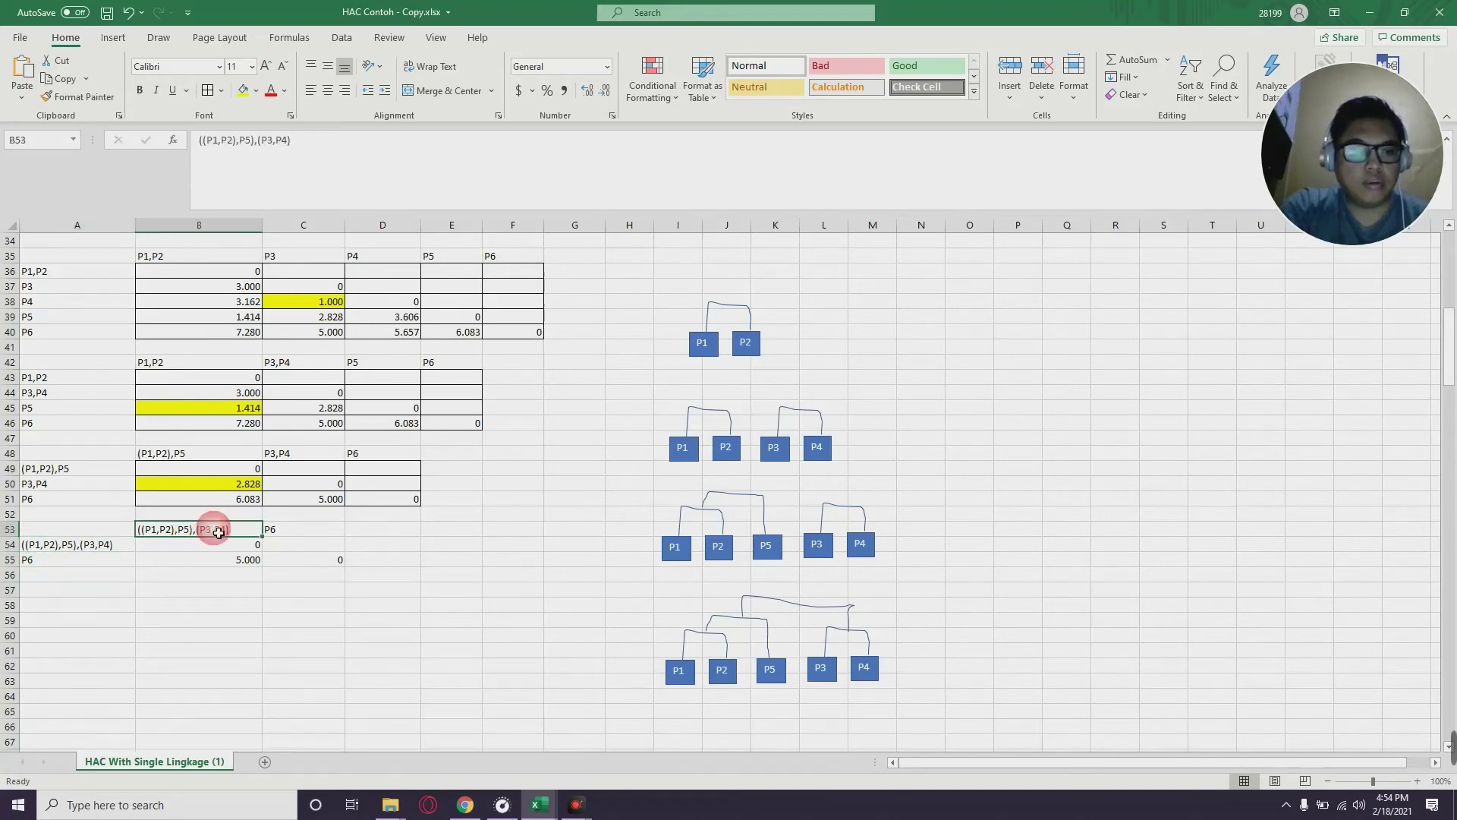
pyautogui.tripleClick(230, 529)
pyautogui.hotkey('ctrl', 'c')
pyautogui.press('Return')
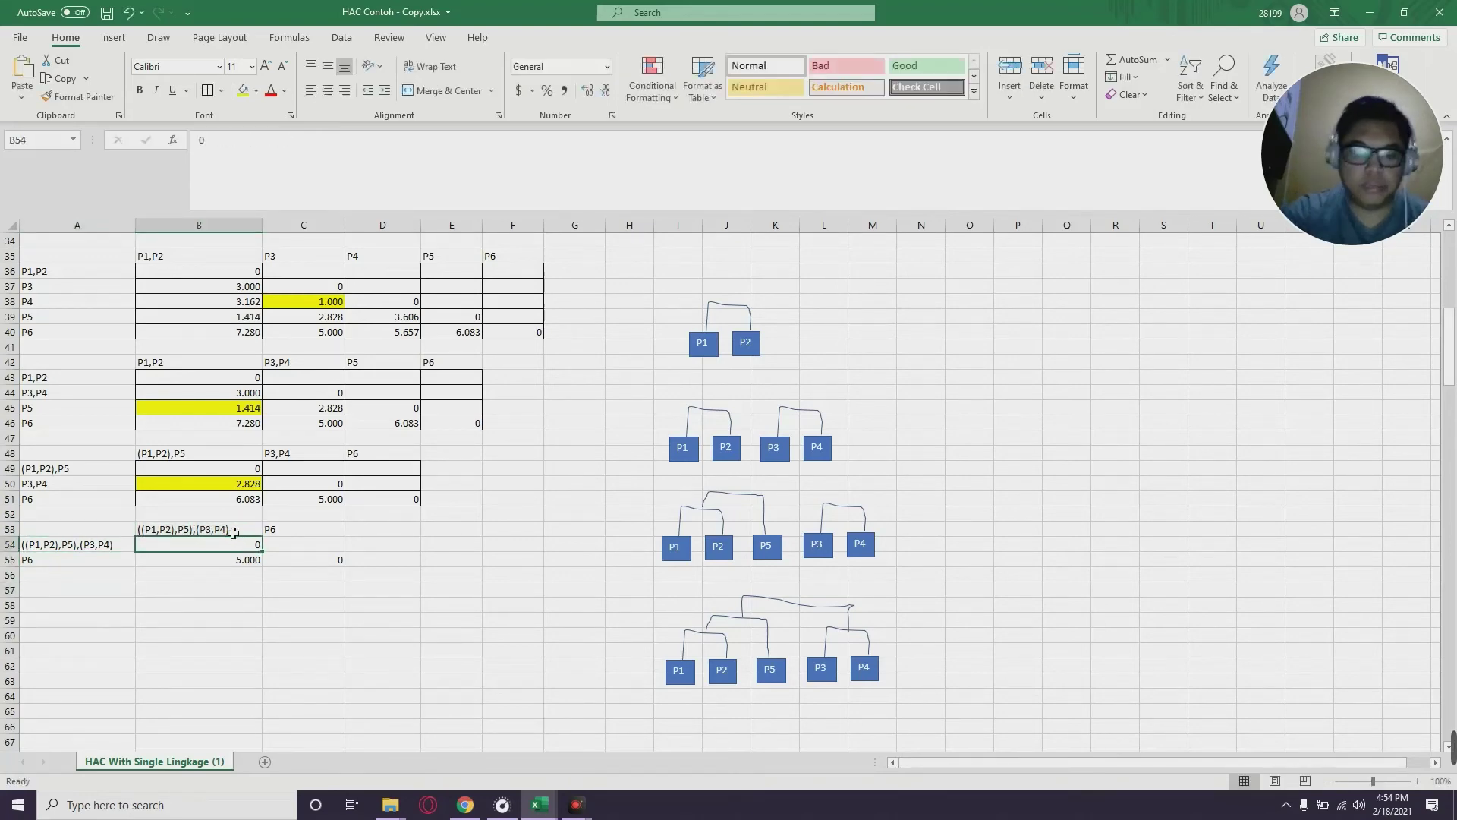
pyautogui.click(60, 590)
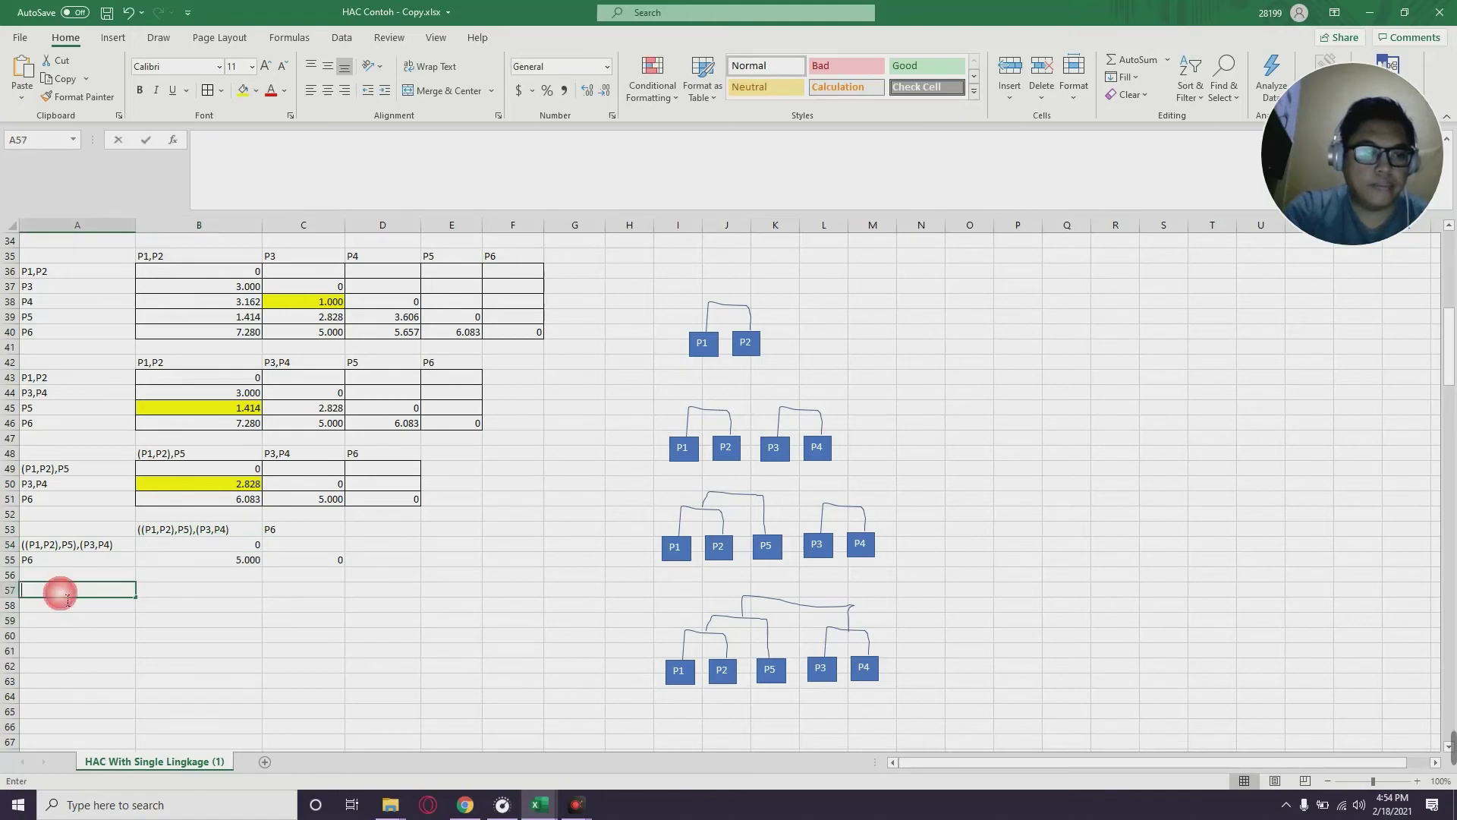
pyautogui.click(66, 598)
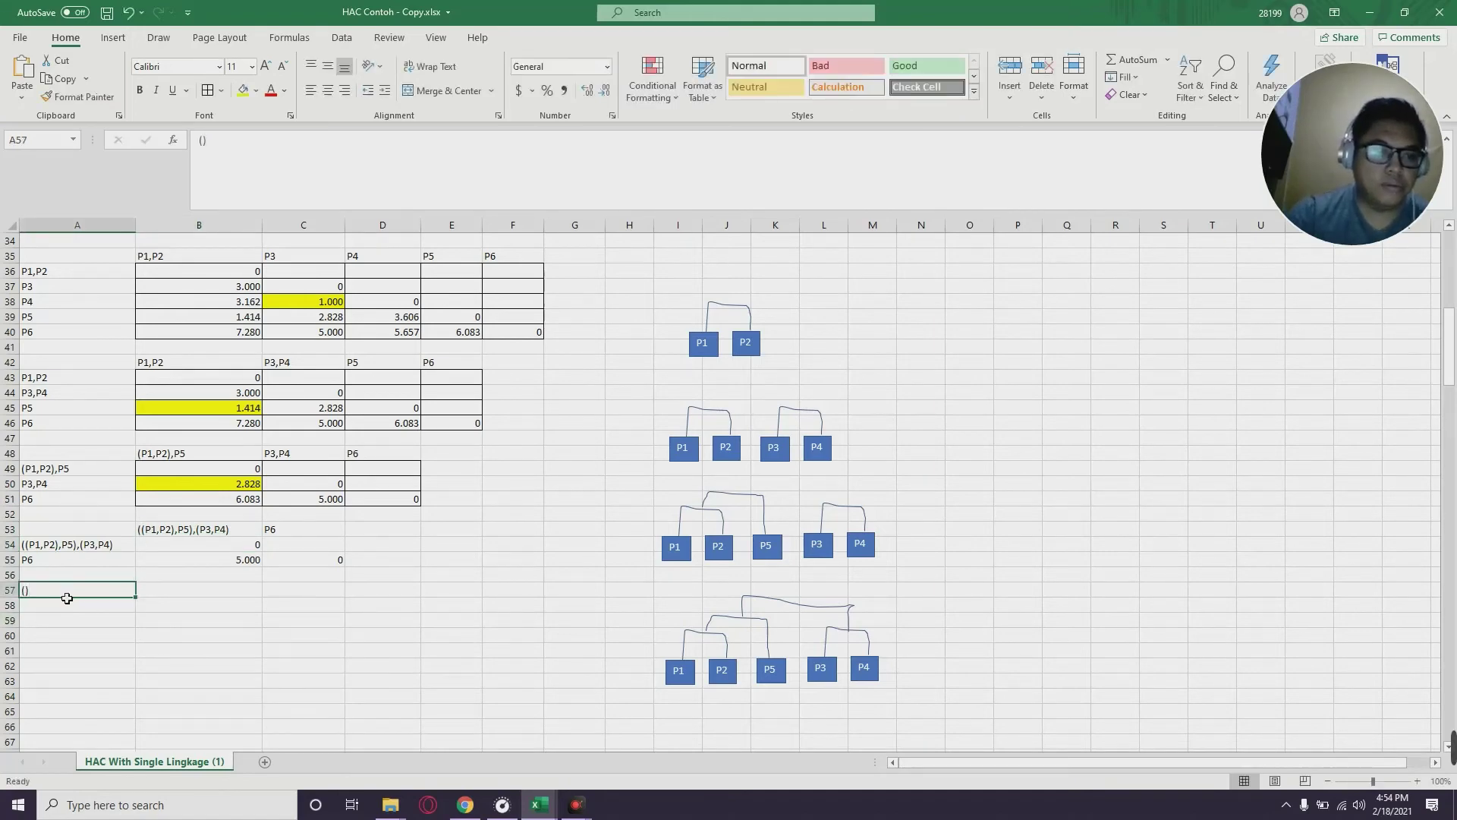
pyautogui.click(209, 149)
pyautogui.hotkey('ctrl', 'v')
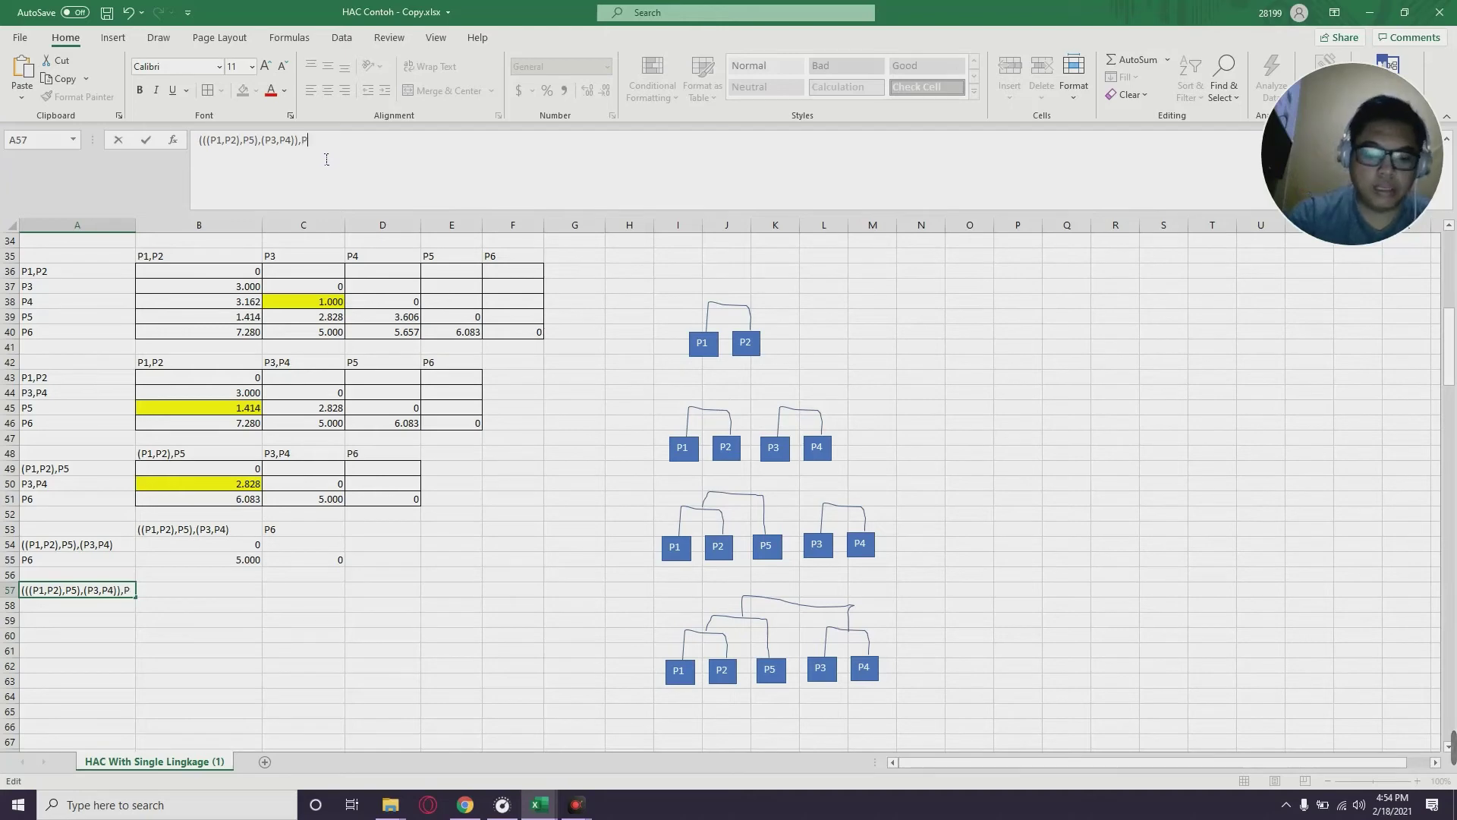
pyautogui.press('Return')
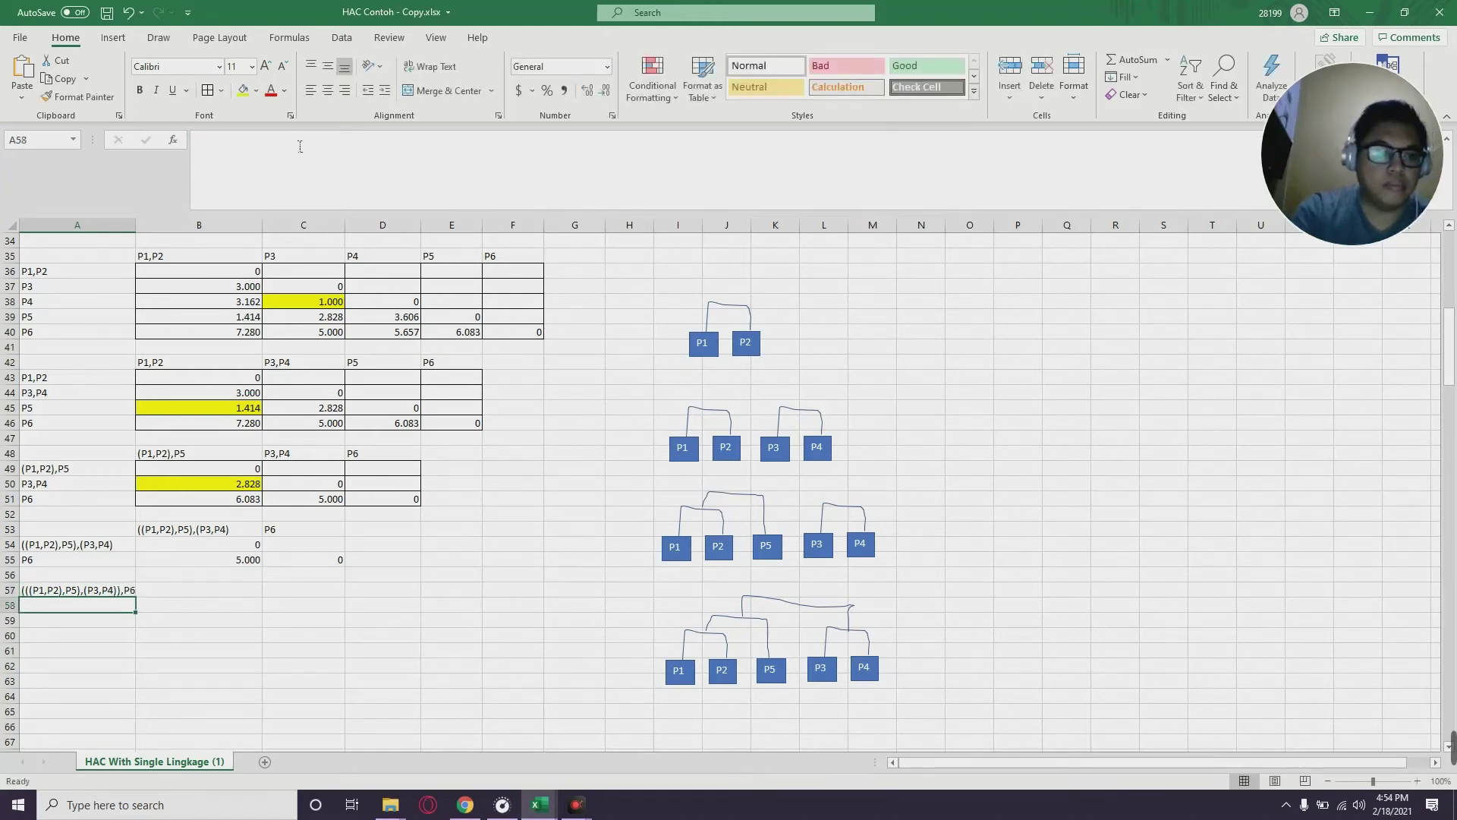
# Move the merged cluster label from A57 down to A58
pyautogui.click(122, 592)
pyautogui.hotkey('ctrl', 'c')
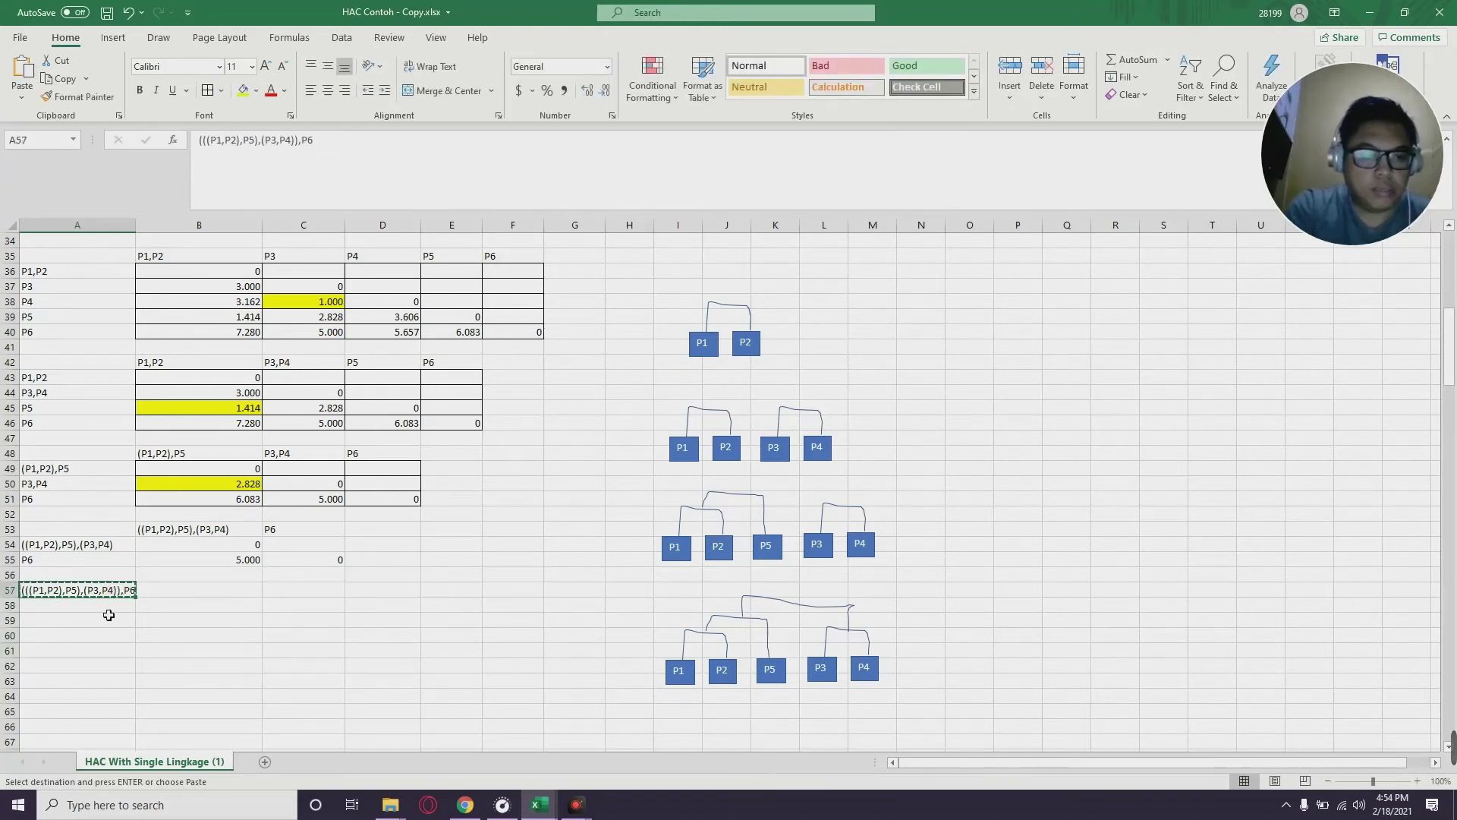
pyautogui.click(106, 606)
pyautogui.hotkey('ctrl', 'v')
pyautogui.click(221, 590)
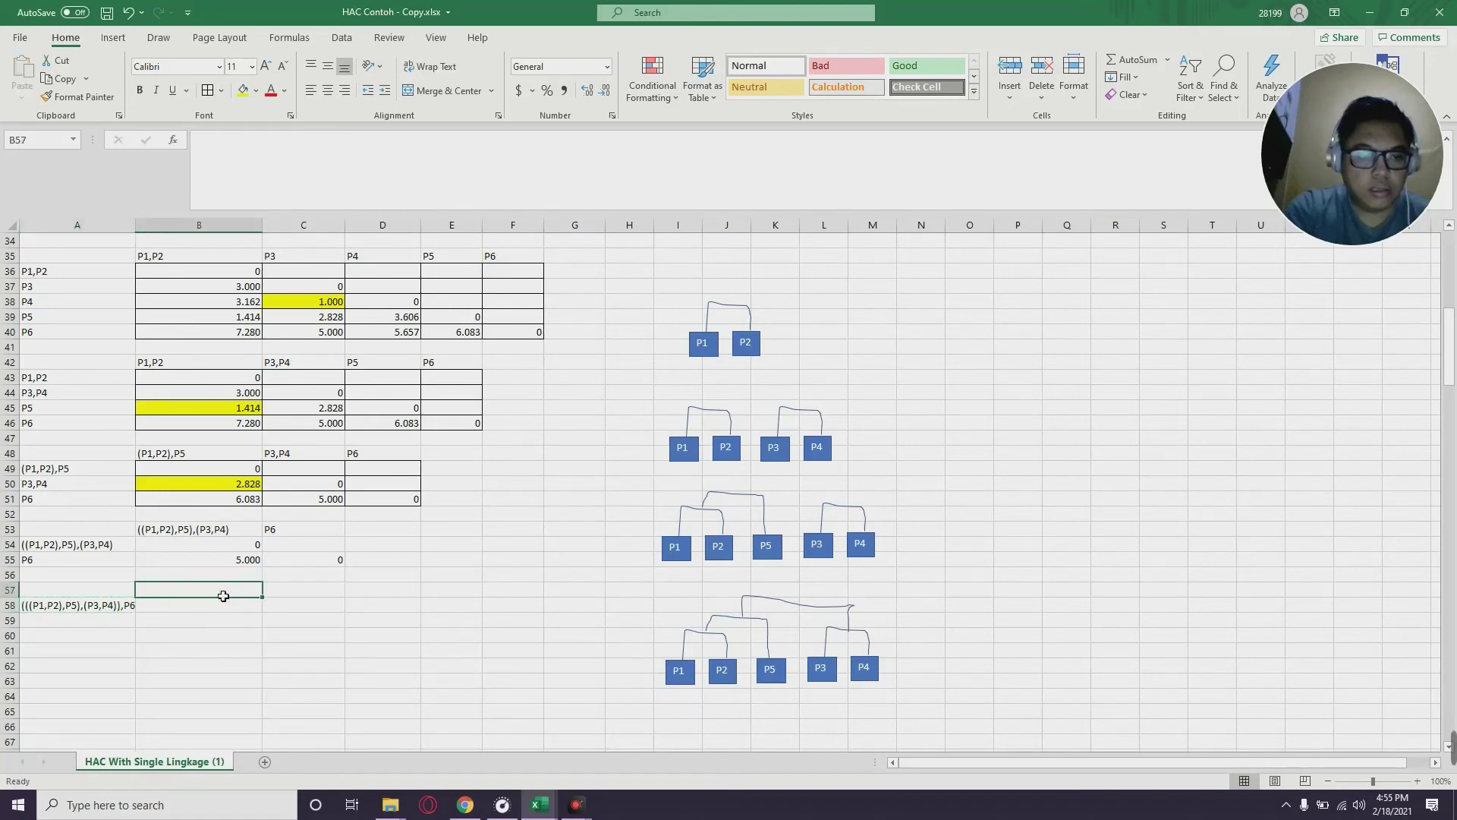
# Copy the cluster label from A58 to B57 as the column header and enter 0 in B58
pyautogui.click(121, 607)
pyautogui.hotkey('ctrl', 'c')
pyautogui.click(209, 590)
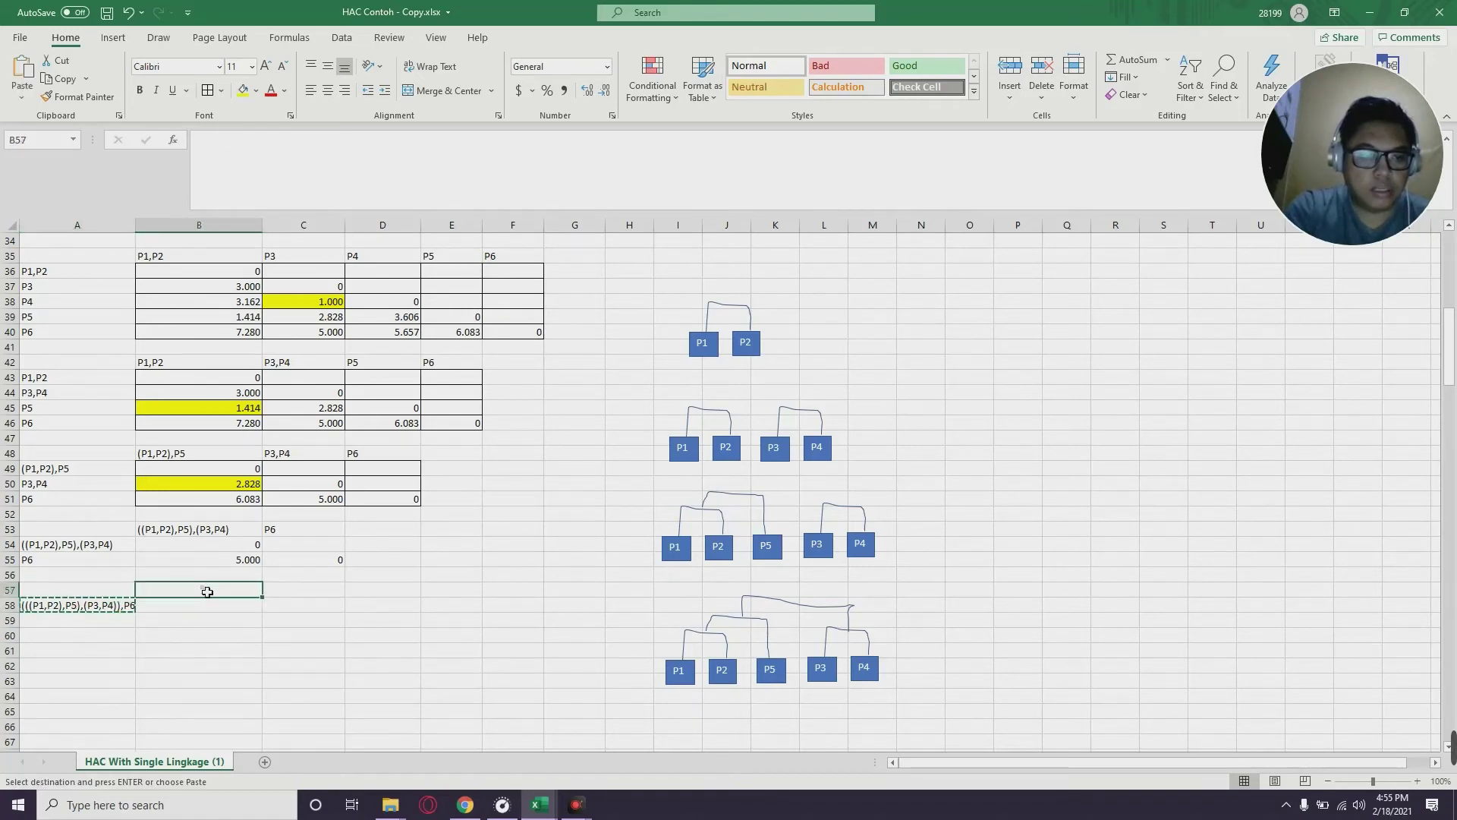
pyautogui.hotkey('ctrl', 'v')
pyautogui.click(189, 610)
pyautogui.write('0')
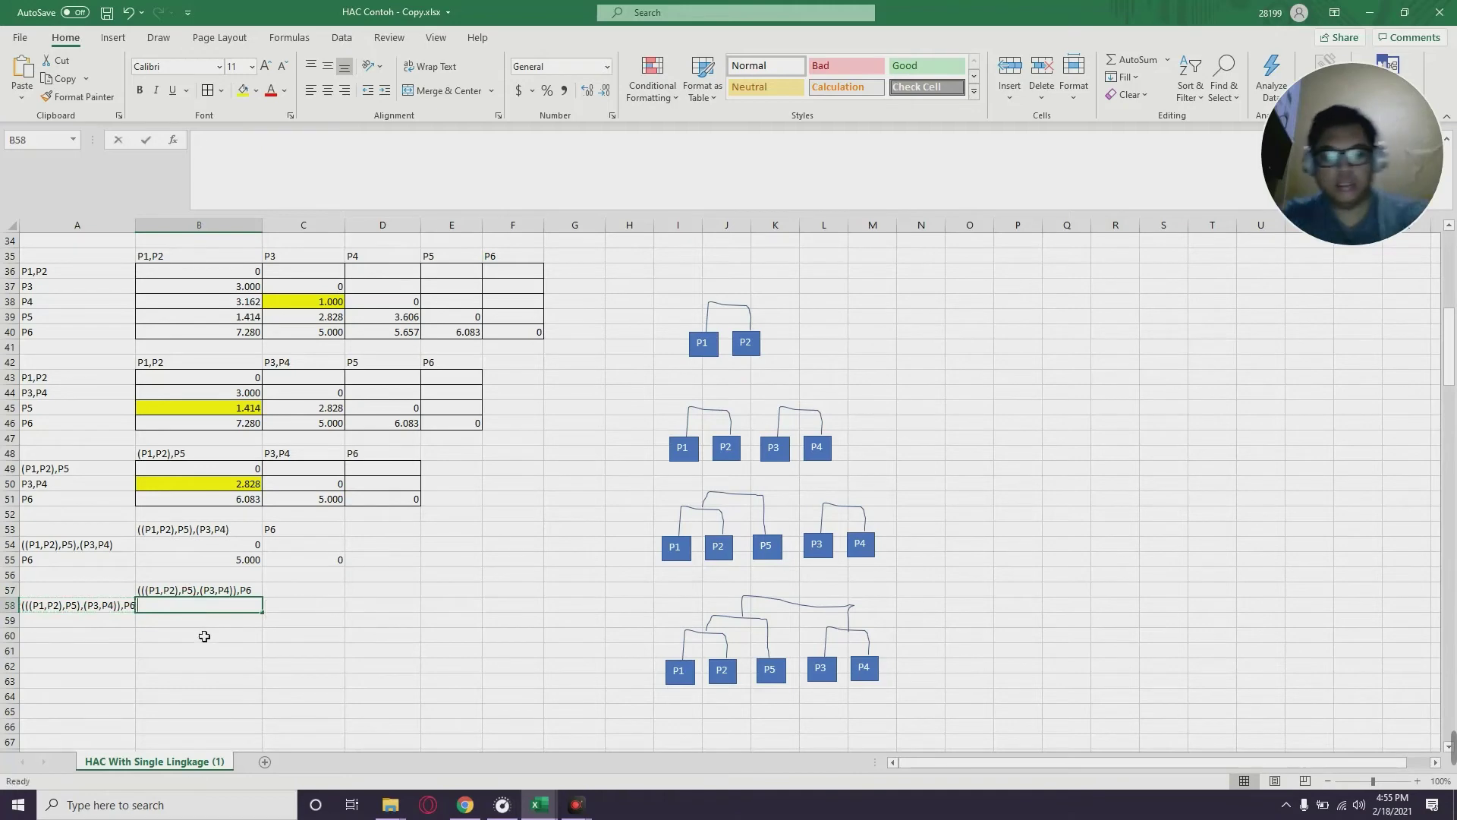
pyautogui.click(219, 696)
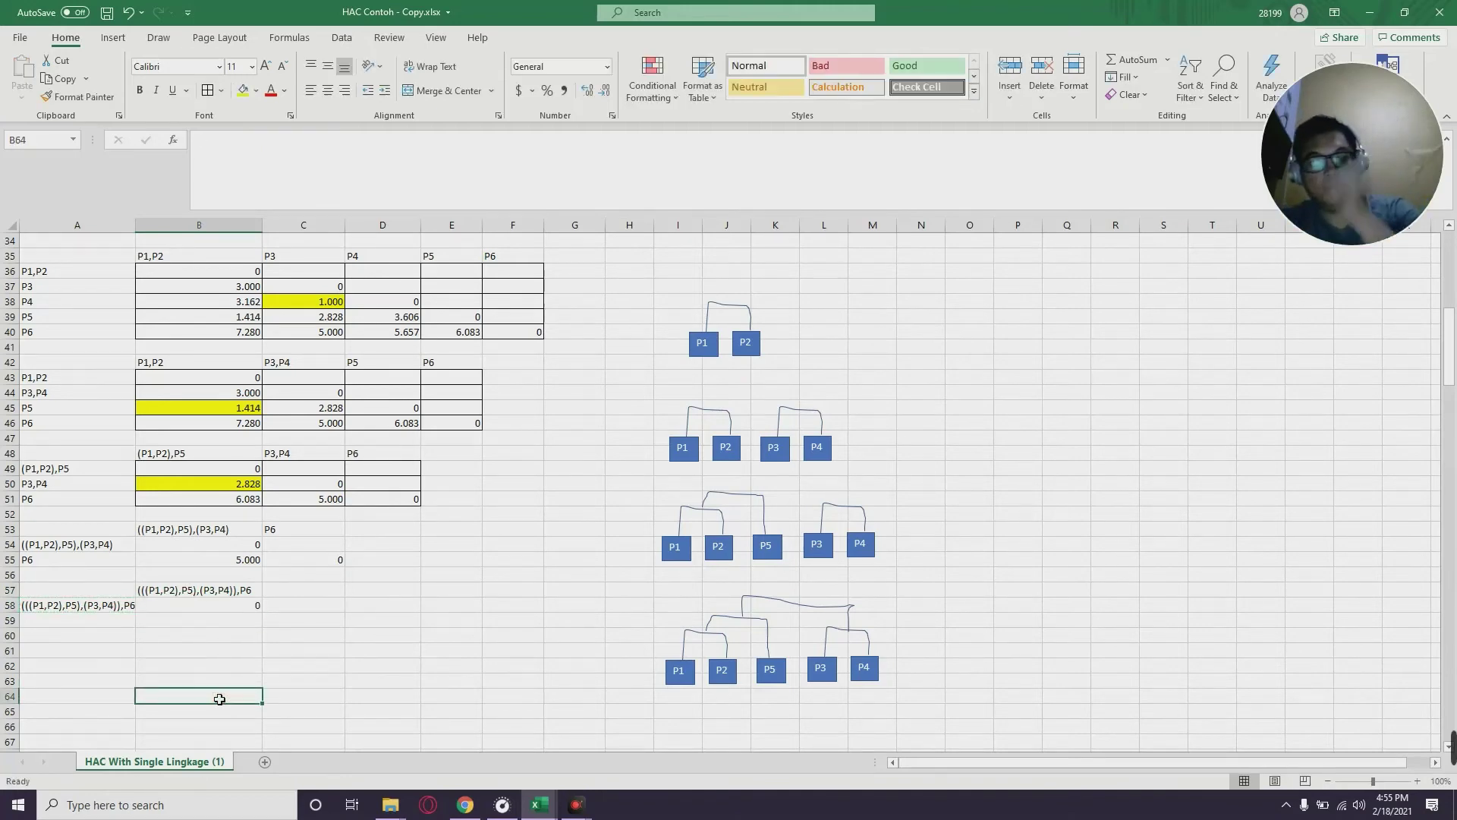
# Highlight the minimum distance cell B55 with yellow fill
pyautogui.click(338, 653)
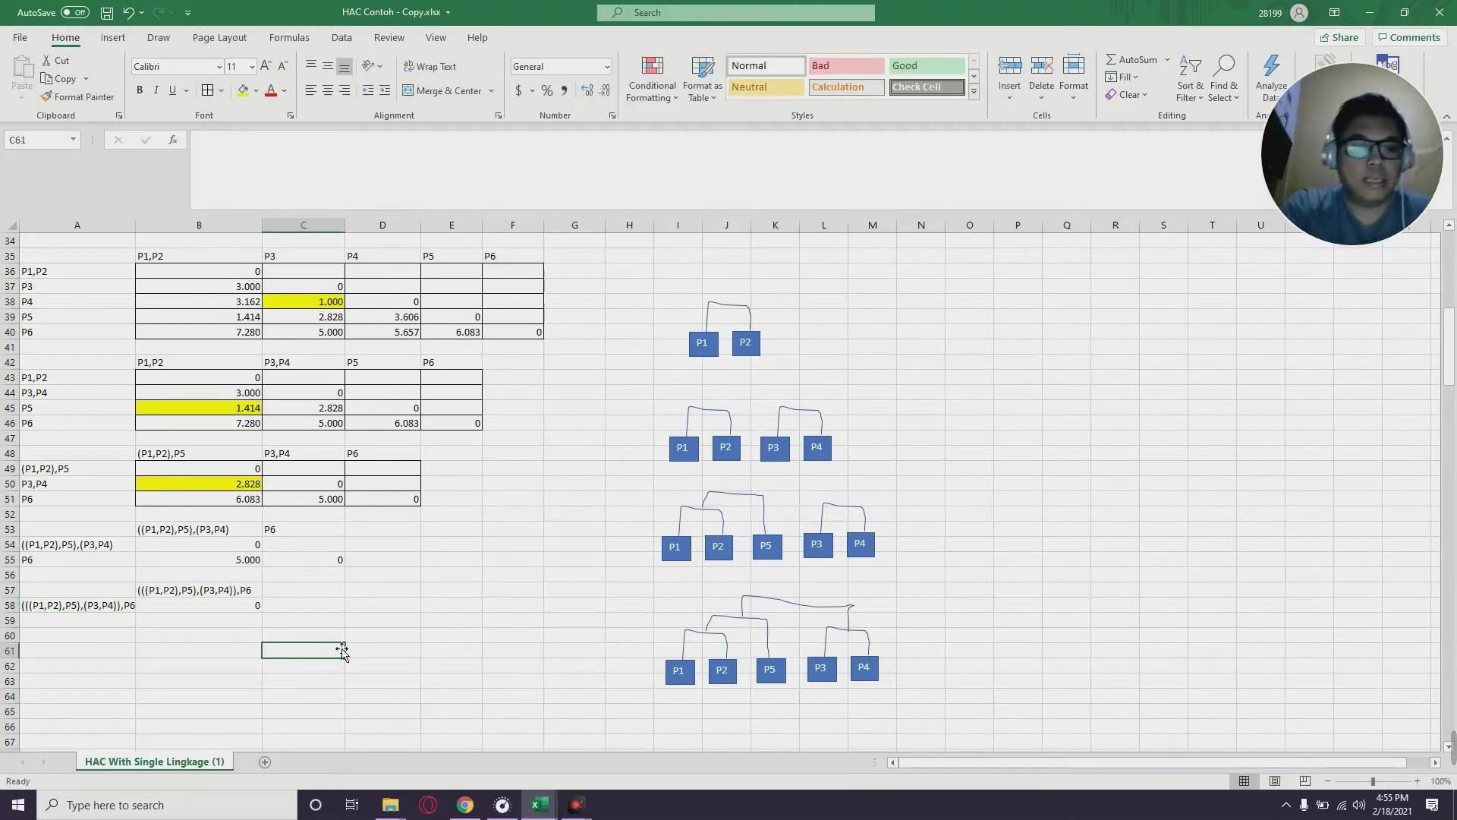
pyautogui.click(236, 560)
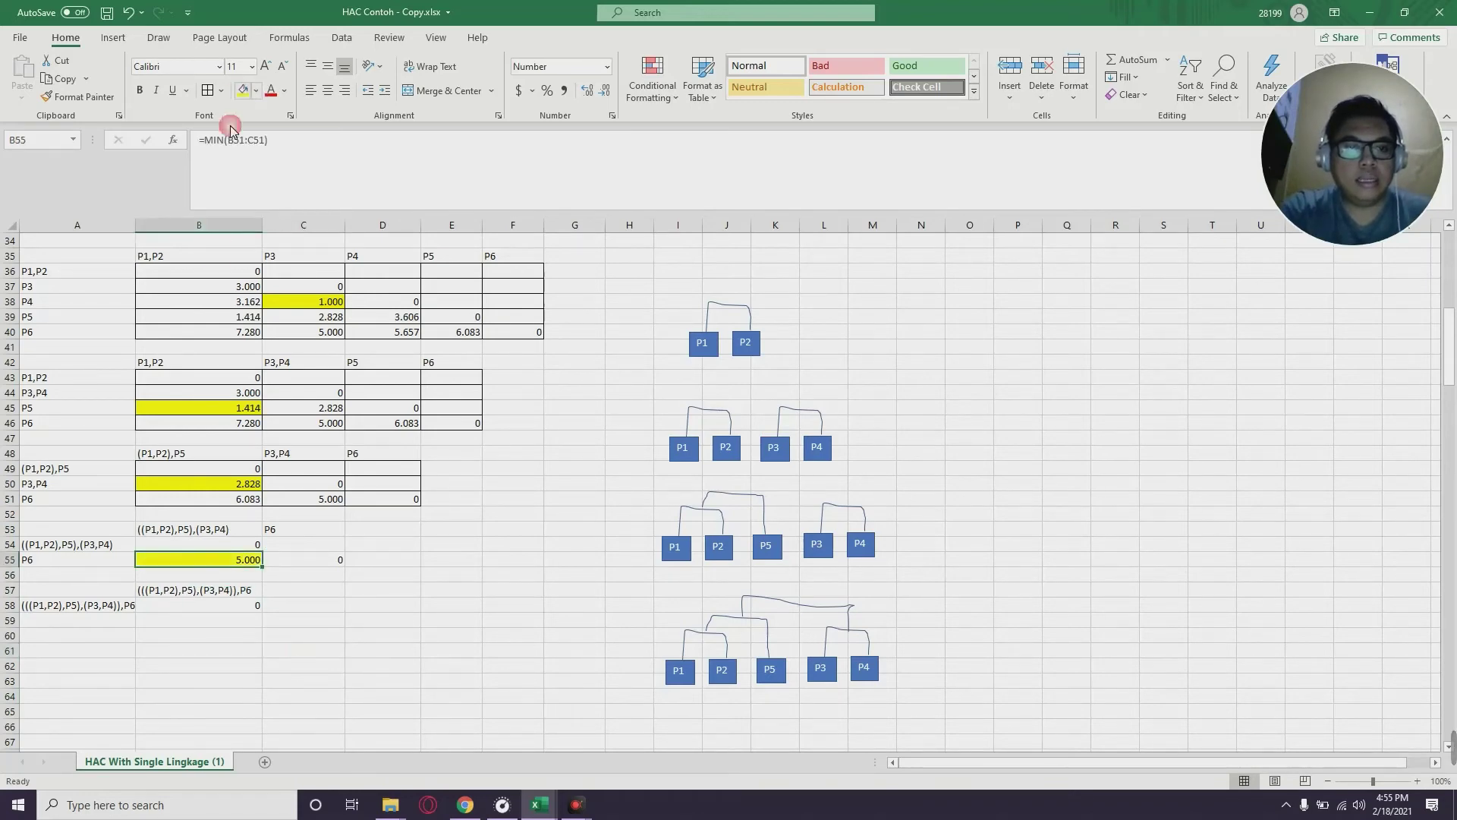
pyautogui.click(242, 90)
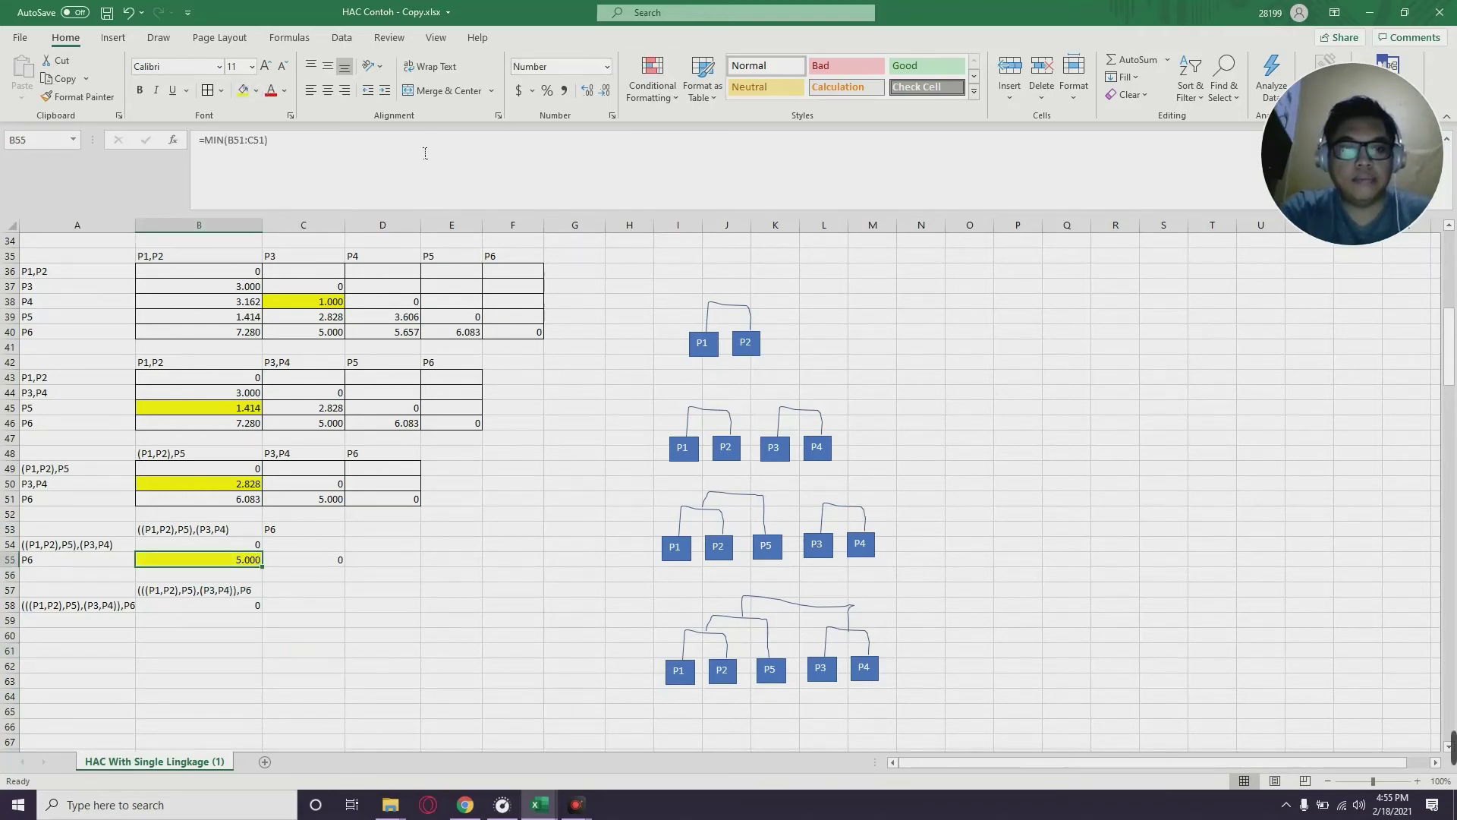
# Copy the entire last dendrogram (boxes P1, P2, P5, P3, P4 and their connector lines) and place the copy below it around rows 68–73
pyautogui.click(873, 671)
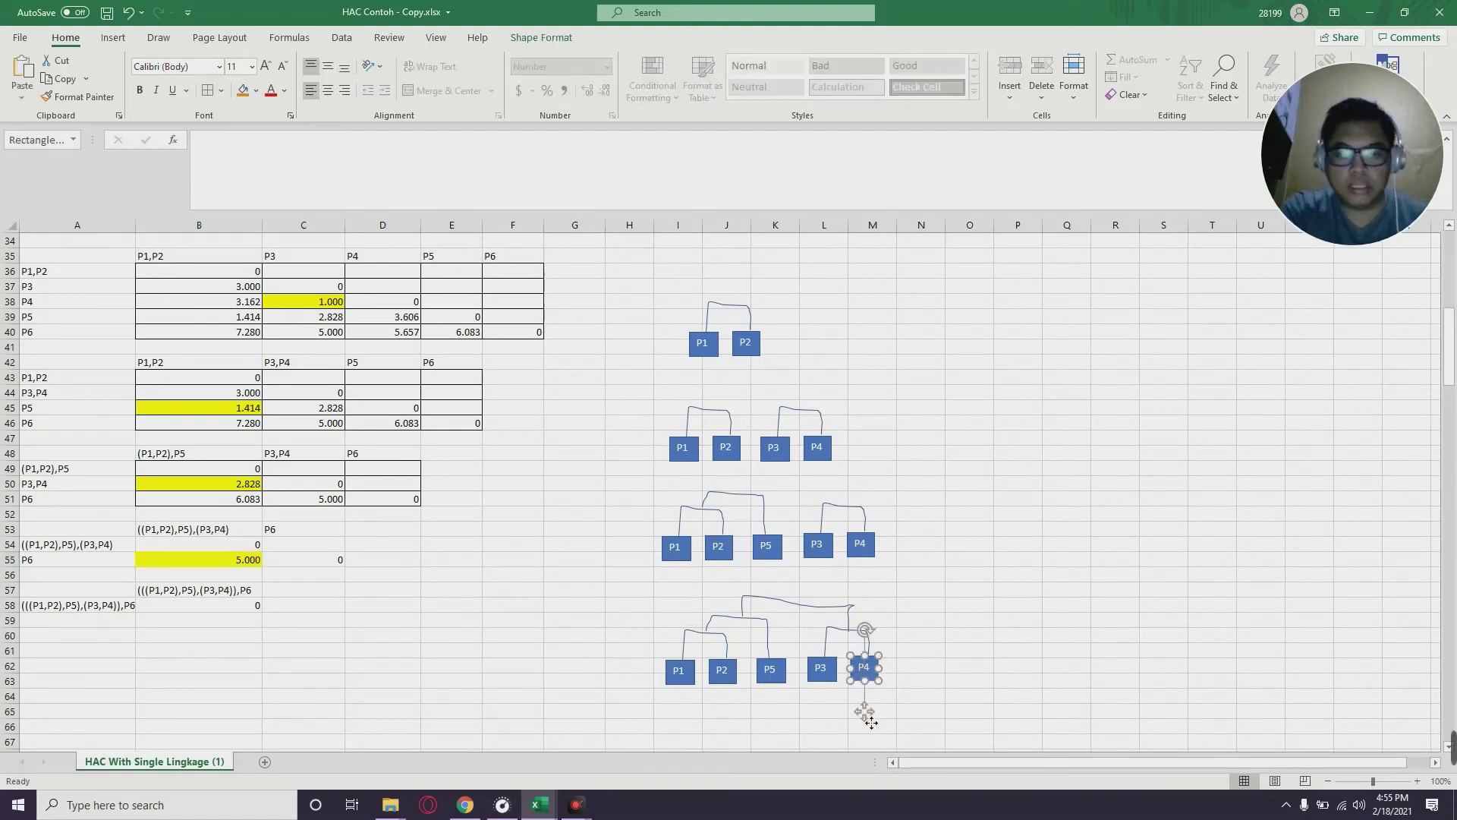
pyautogui.click(927, 706)
pyautogui.click(869, 668)
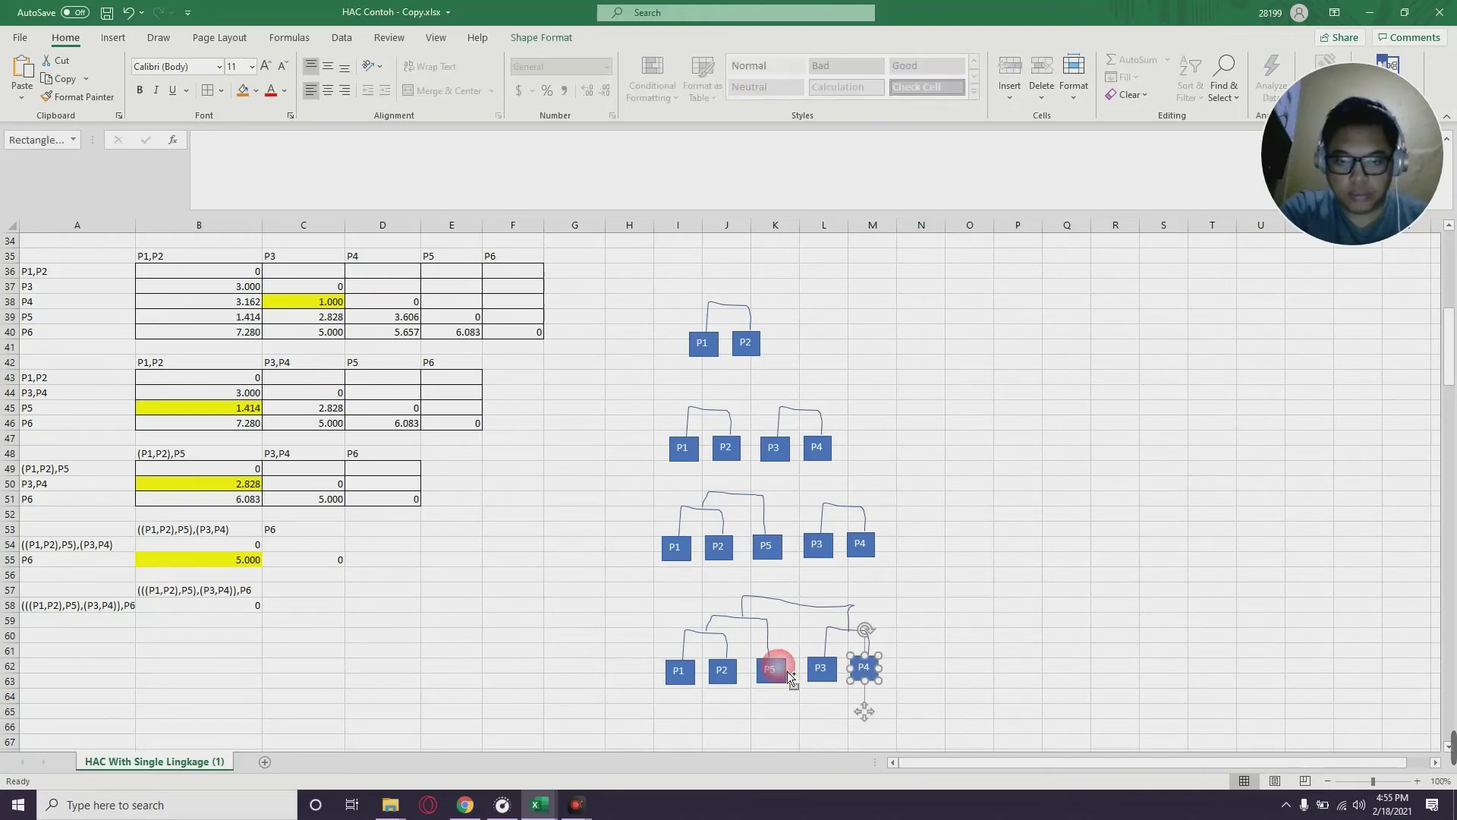
pyautogui.keyDown('ctrl'); pyautogui.click(825, 674); pyautogui.keyUp('ctrl')
pyautogui.keyDown('ctrl'); pyautogui.click(844, 628); pyautogui.keyUp('ctrl')
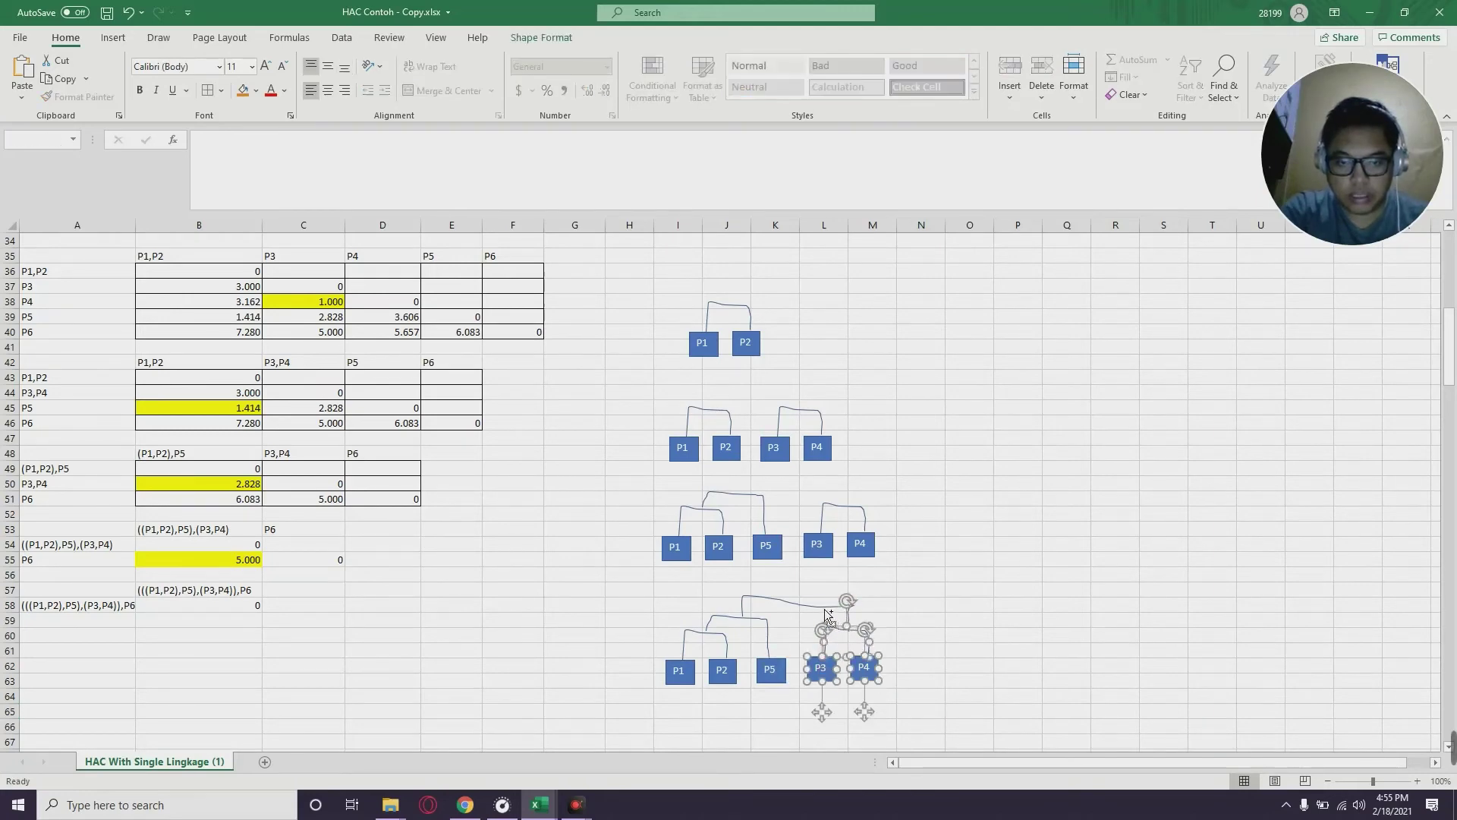
pyautogui.keyDown('ctrl'); pyautogui.click(743, 605); pyautogui.keyUp('ctrl')
pyautogui.keyDown('ctrl'); pyautogui.click(735, 620); pyautogui.keyUp('ctrl')
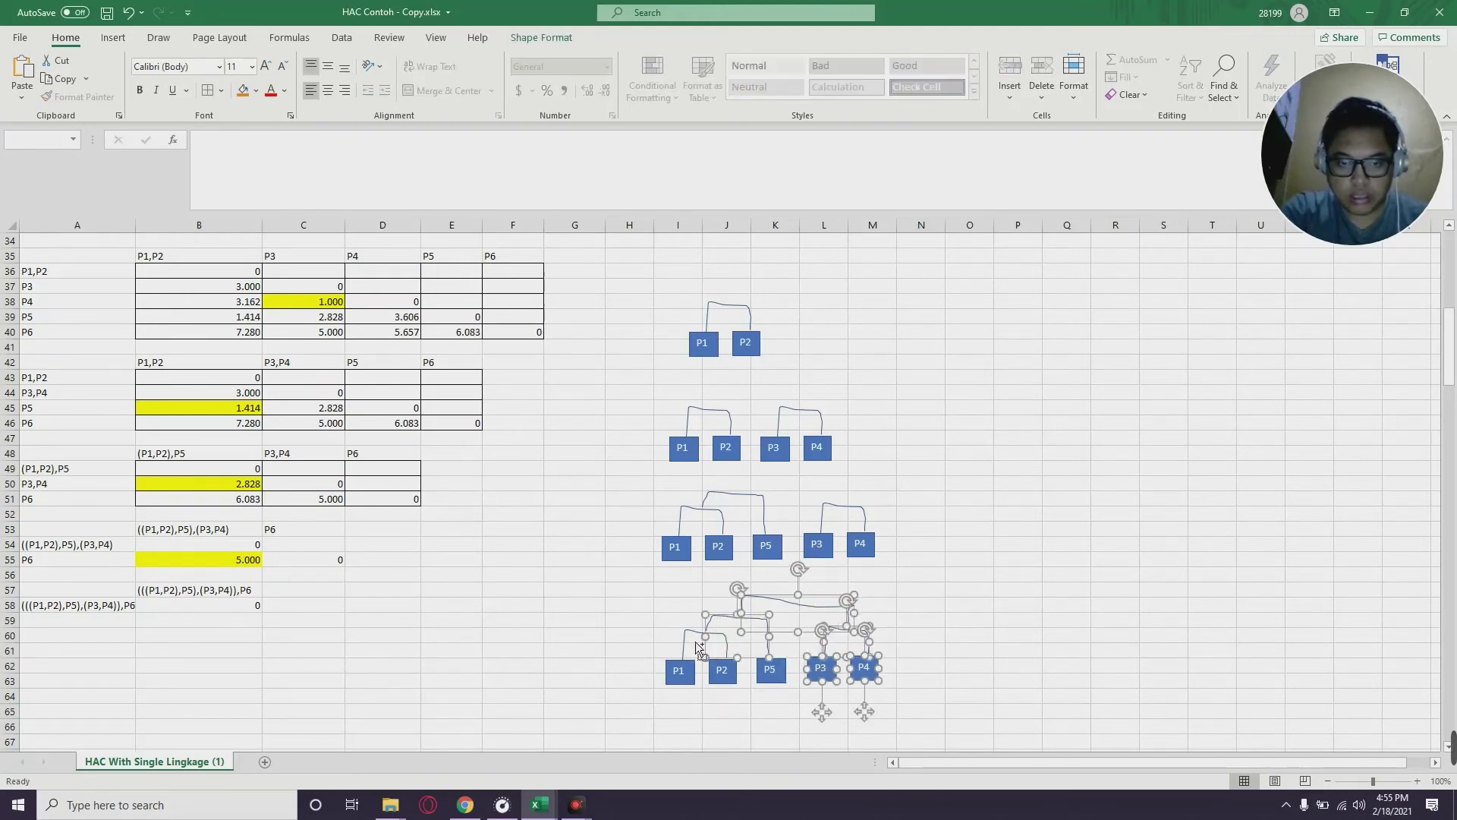
pyautogui.keyDown('ctrl'); pyautogui.click(698, 631); pyautogui.keyUp('ctrl')
pyautogui.keyDown('ctrl'); pyautogui.click(684, 676); pyautogui.keyUp('ctrl')
pyautogui.keyDown('ctrl'); pyautogui.click(725, 677); pyautogui.keyUp('ctrl')
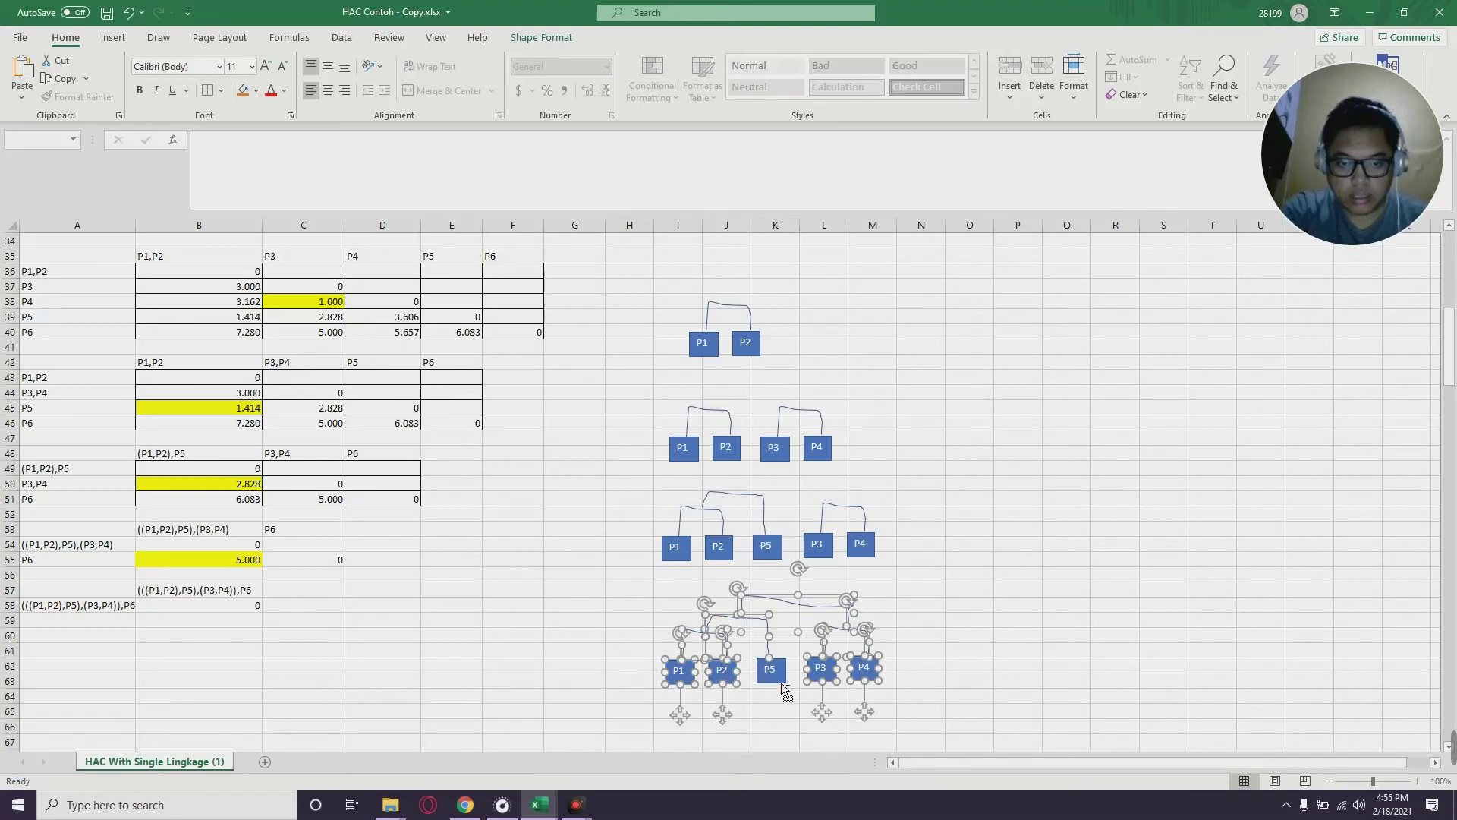
pyautogui.keyDown('ctrl'); pyautogui.click(771, 678); pyautogui.keyUp('ctrl')
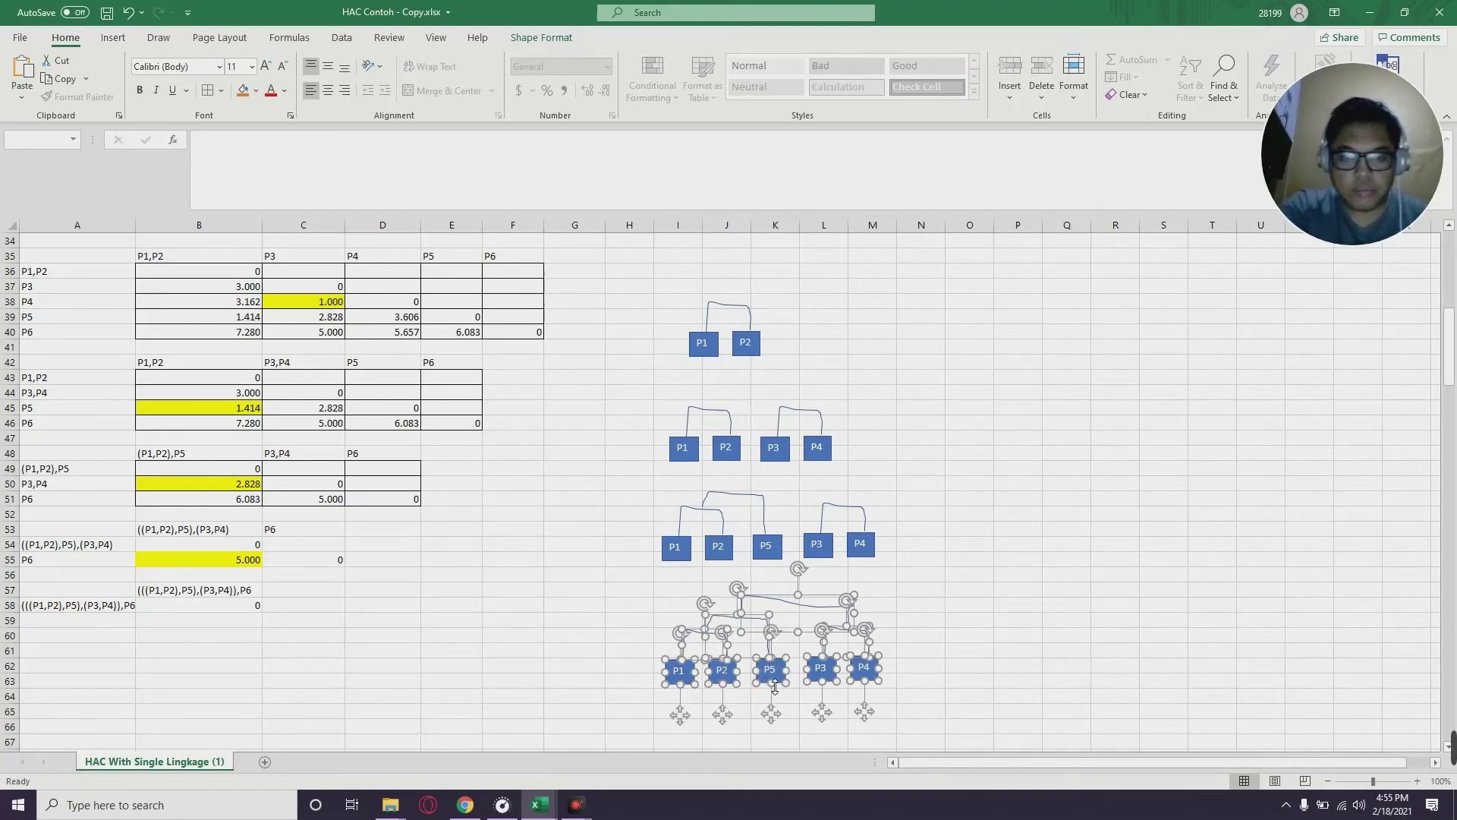
pyautogui.moveTo(774, 687); pyautogui.dragTo(686, 382)
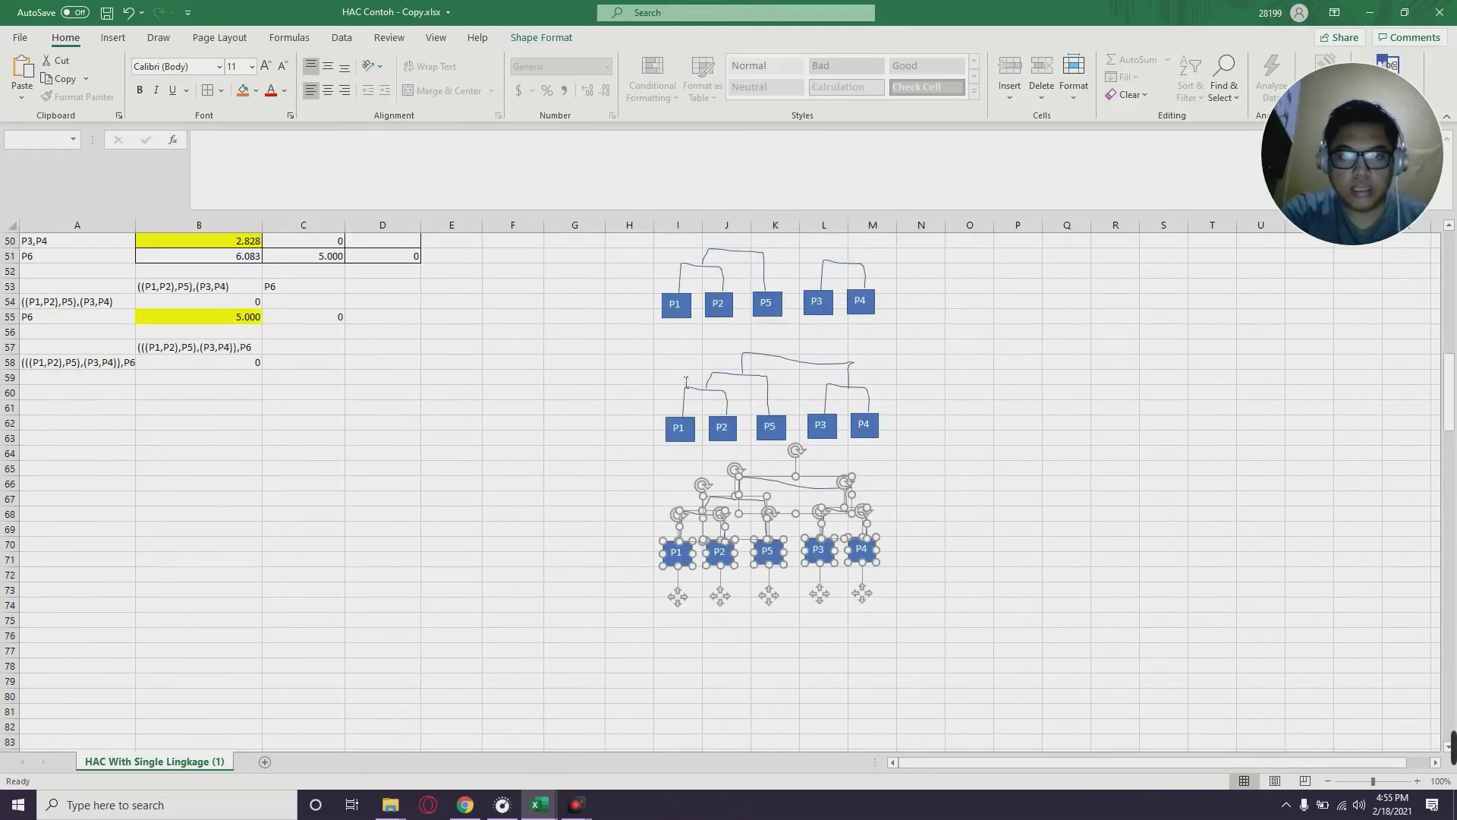
pyautogui.moveTo(696, 591); pyautogui.dragTo(677, 623)
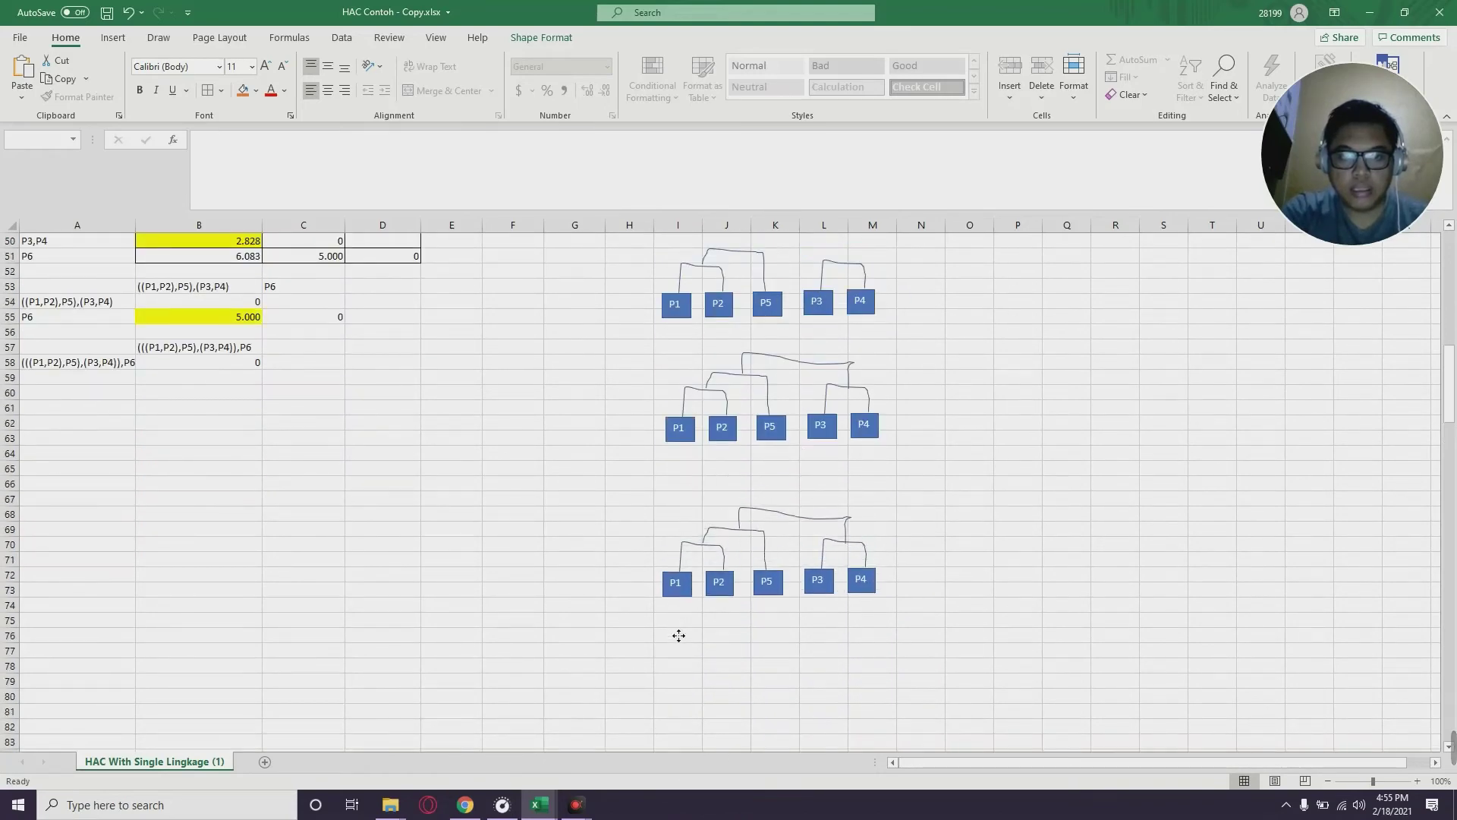
pyautogui.click(1066, 620)
# Duplicate the P4 box of the new dendrogram, place the copy beside P4 and label it P6
pyautogui.click(867, 590)
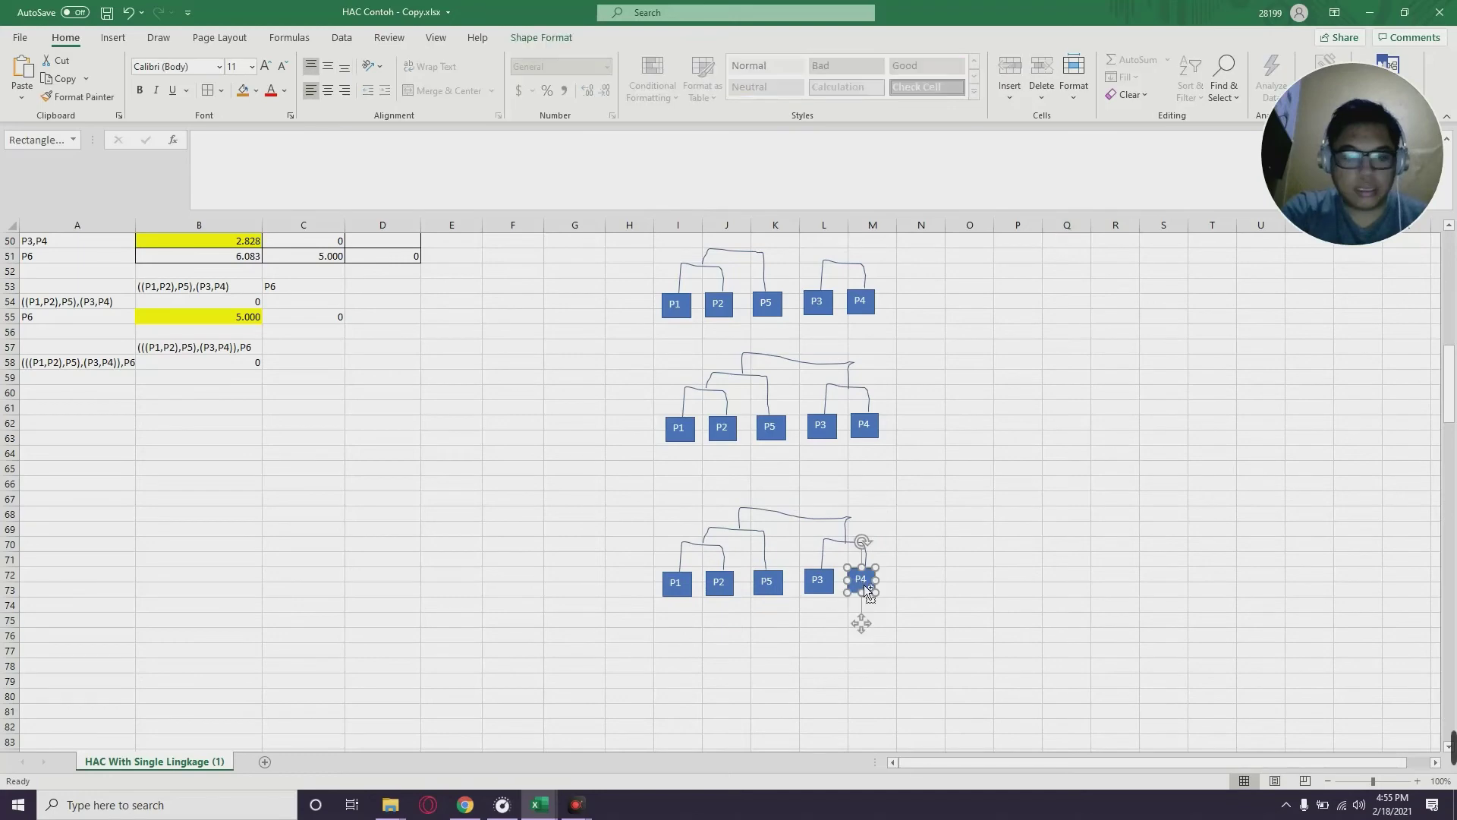
pyautogui.moveTo(865, 634); pyautogui.dragTo(915, 629)
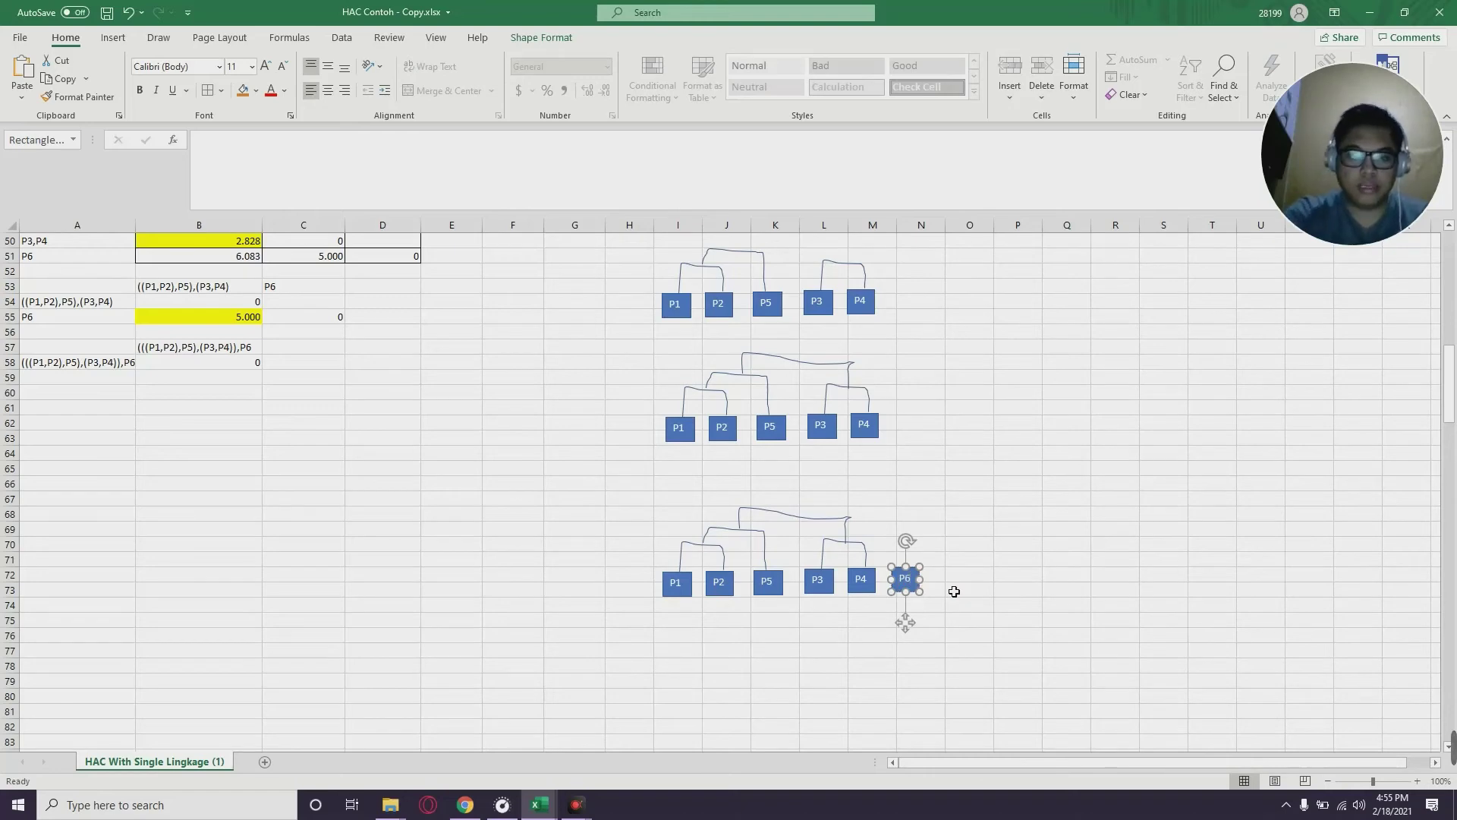
pyautogui.click(943, 490)
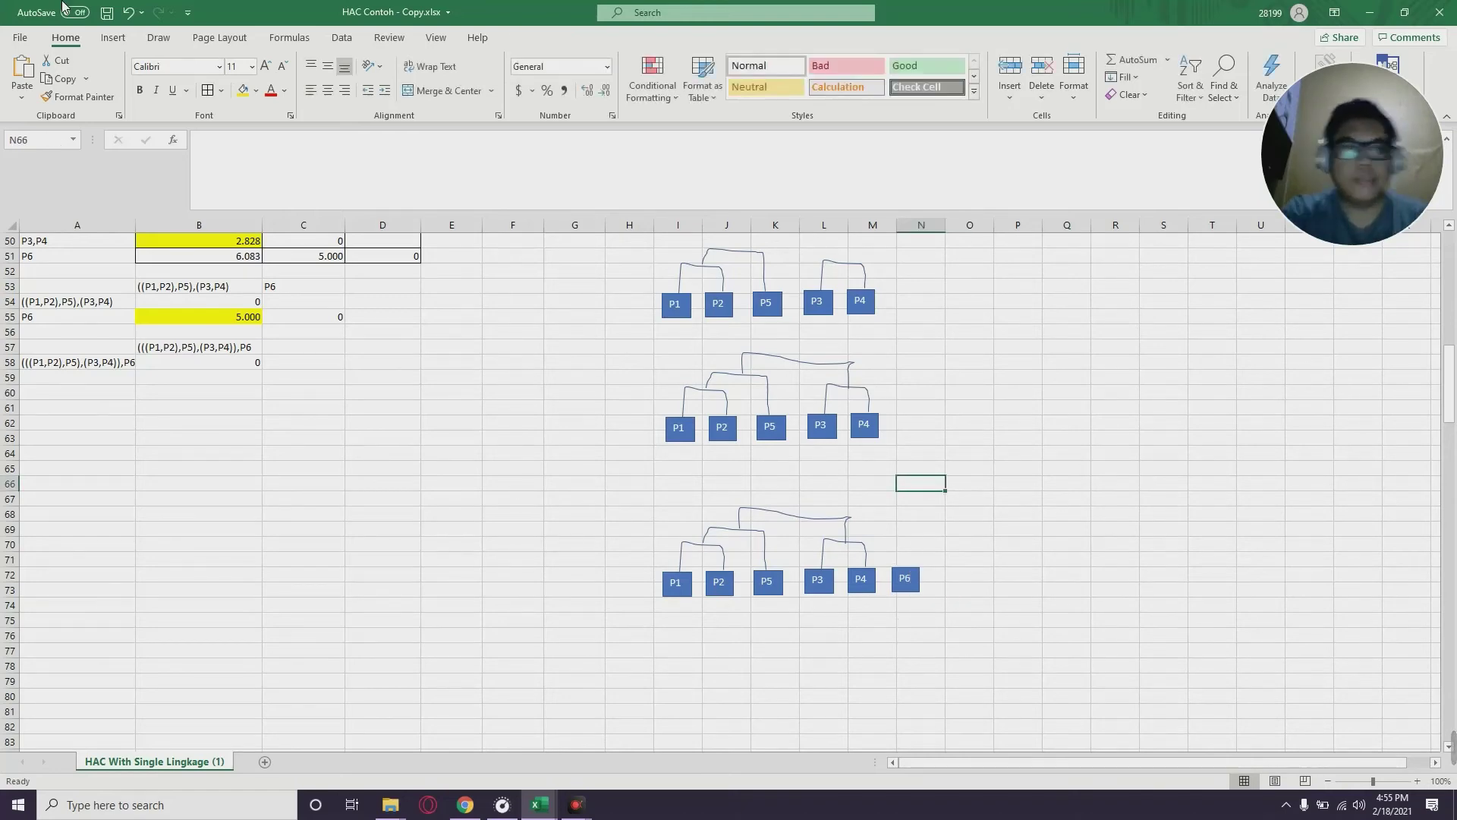
# Draw a freeform connector from the top line of the P1–P4 cluster across and down to the P6 box
pyautogui.click(112, 39)
pyautogui.click(211, 74)
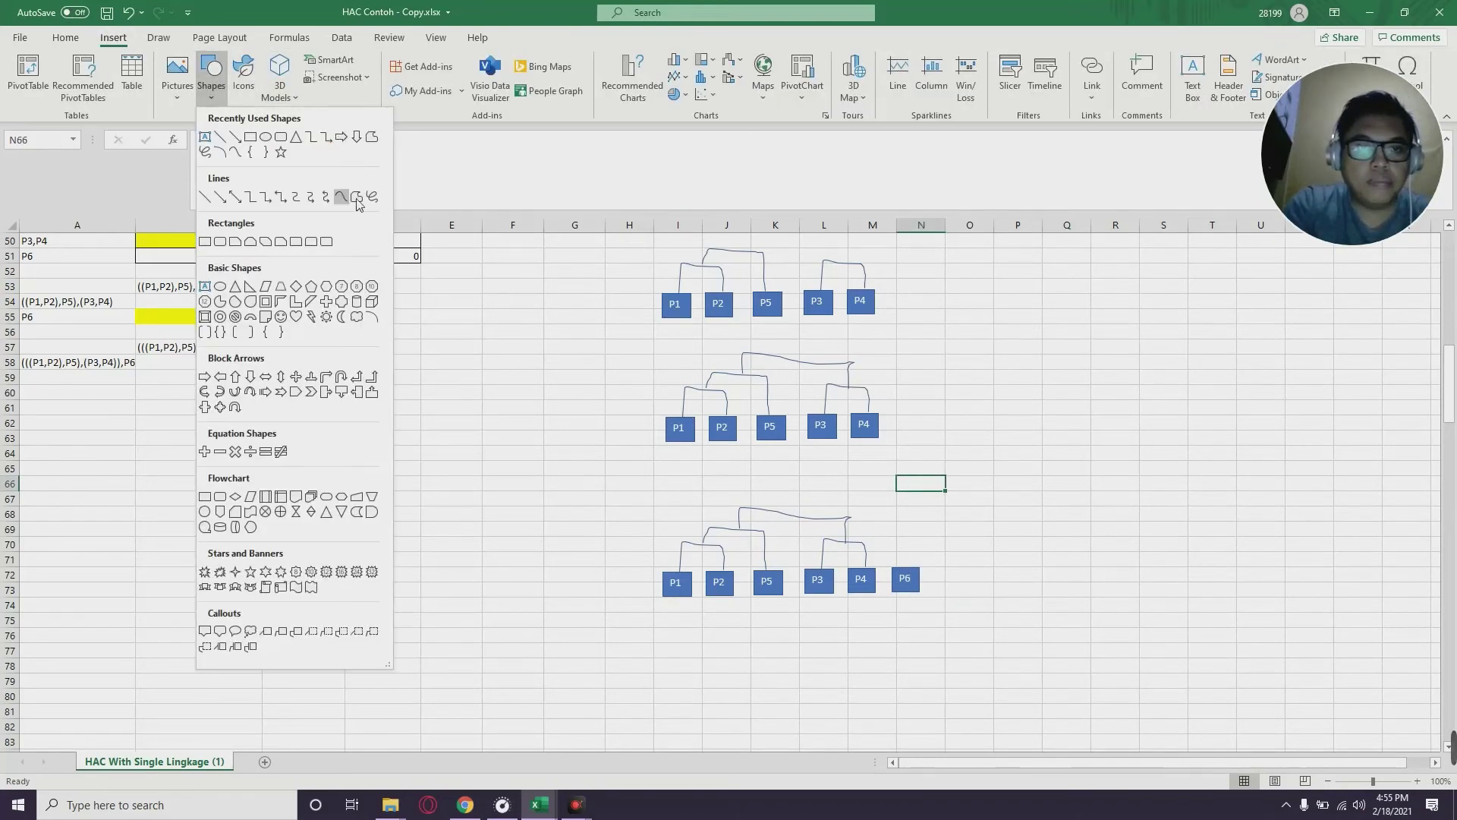
pyautogui.click(357, 199)
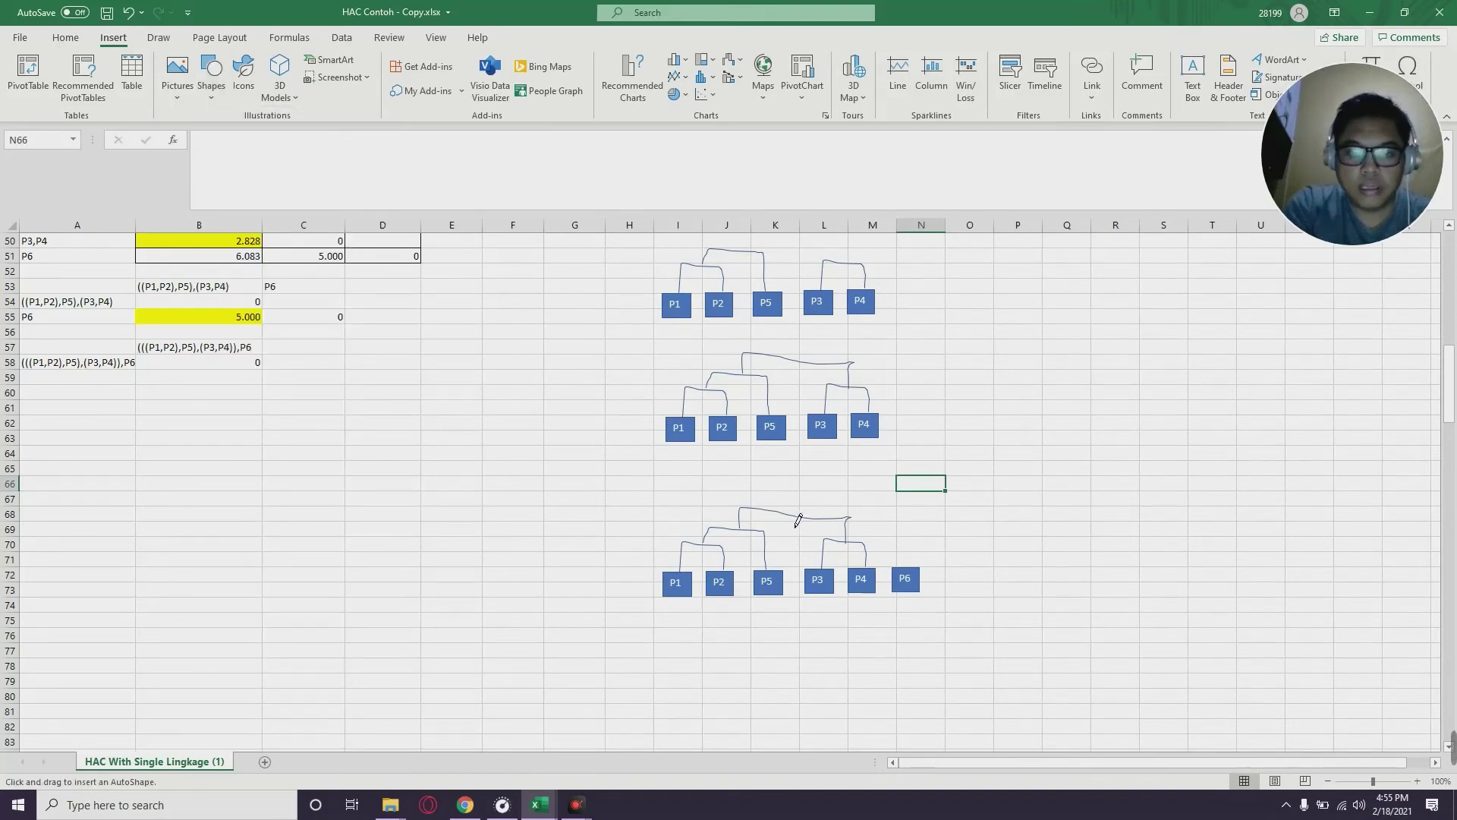
pyautogui.moveTo(814, 501)
pyautogui.mouseDown()
pyautogui.moveTo(863, 507)
pyautogui.moveTo(908, 568)
pyautogui.mouseUp()
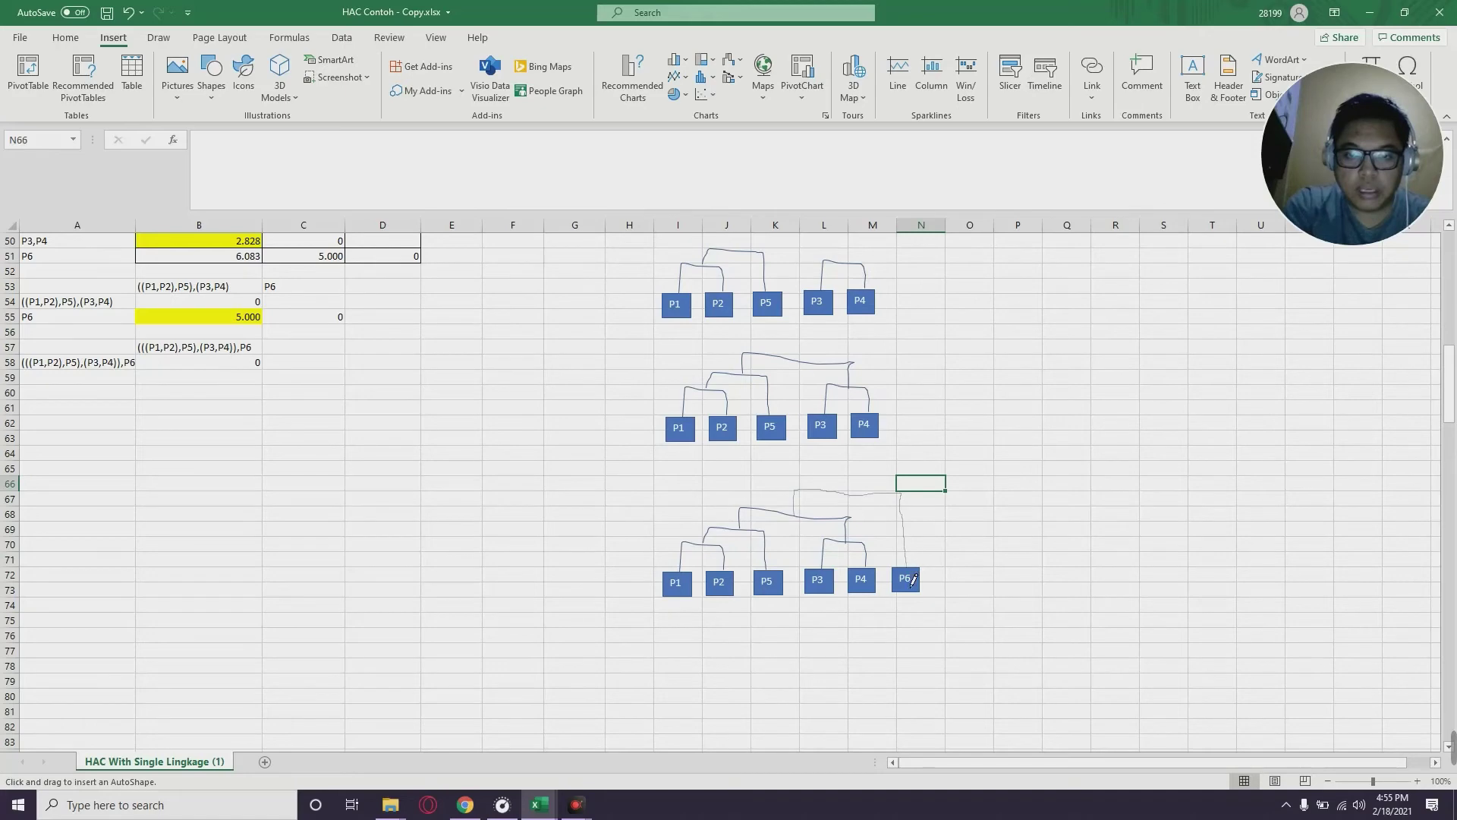
pyautogui.click(995, 483)
pyautogui.click(991, 517)
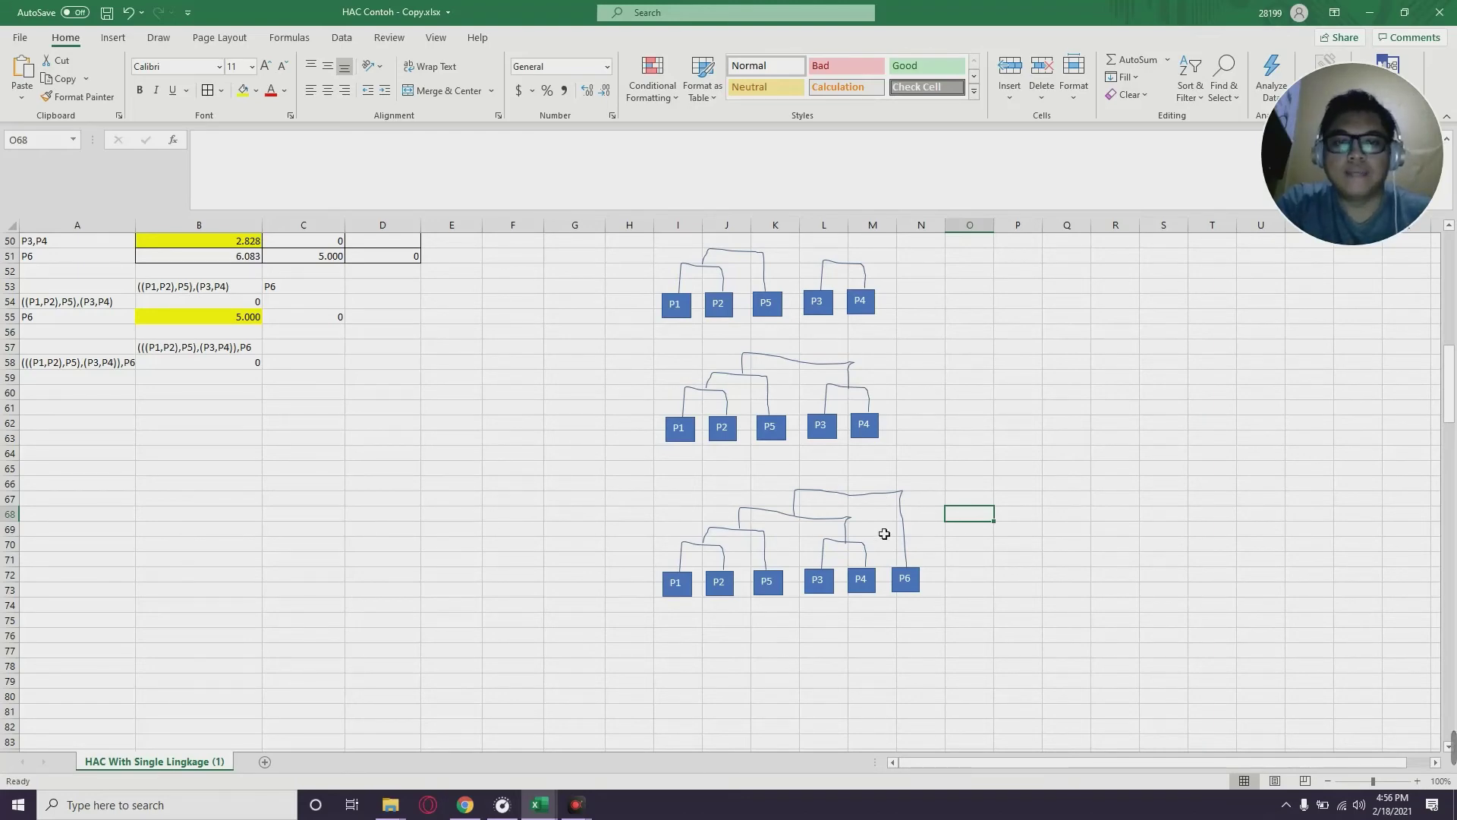
pyautogui.scroll(9, 60, 411)
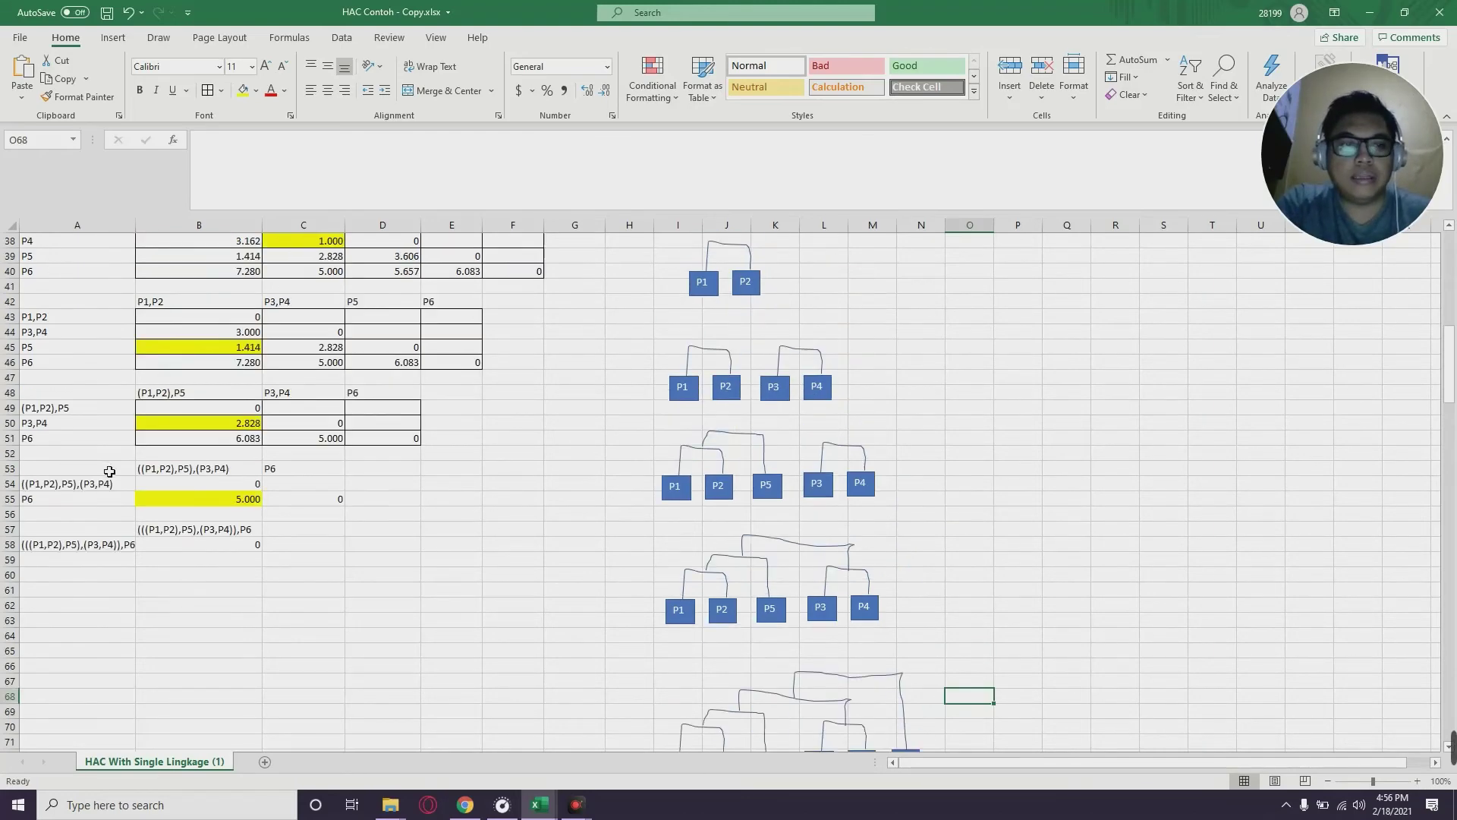
pyautogui.scroll(-3, 117, 484)
pyautogui.scroll(3, 117, 484)
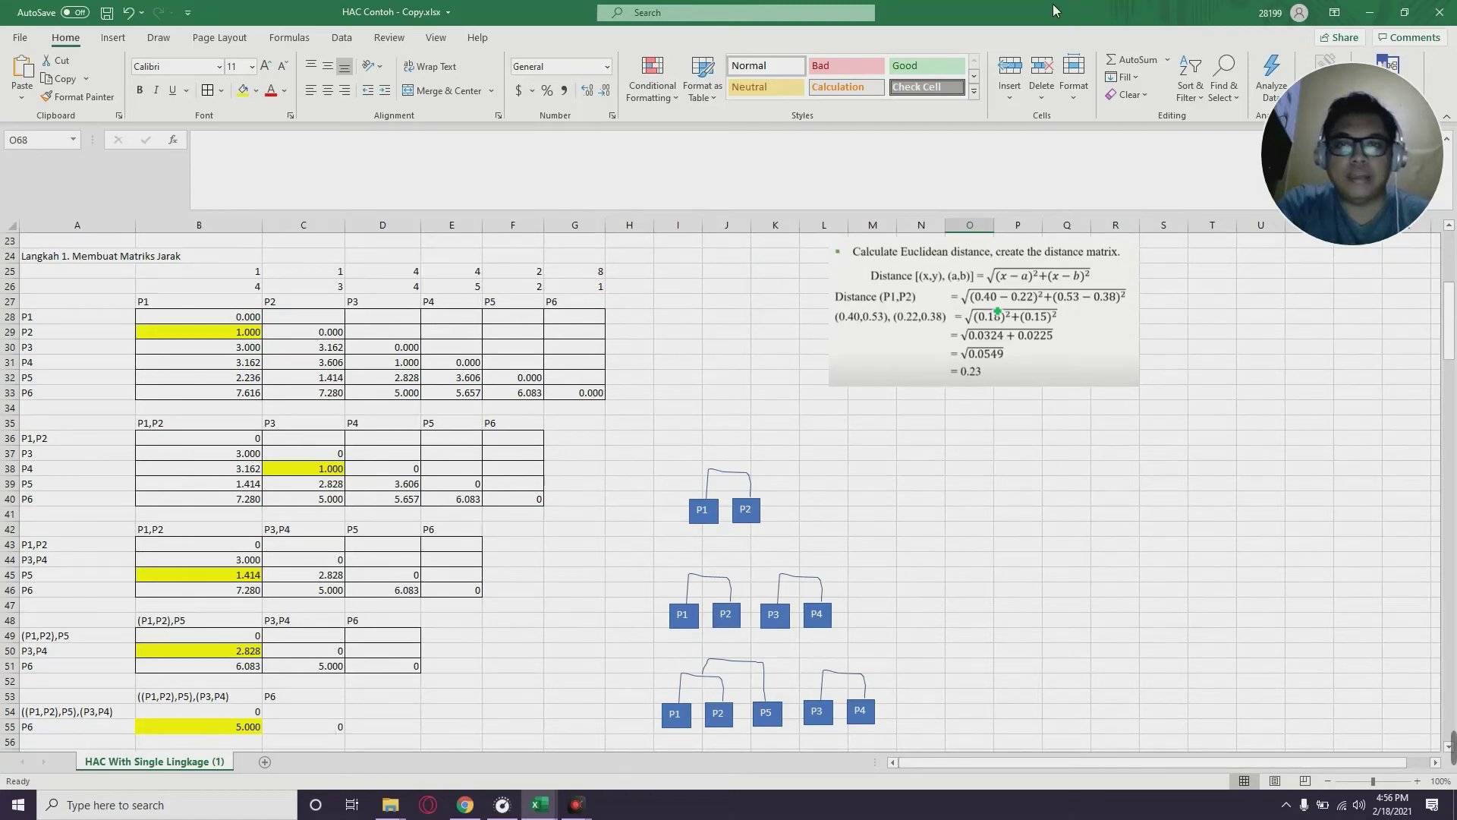
# Launch Minitab 19, maximize its window and dismiss the software update prompt
pyautogui.click(115, 806)
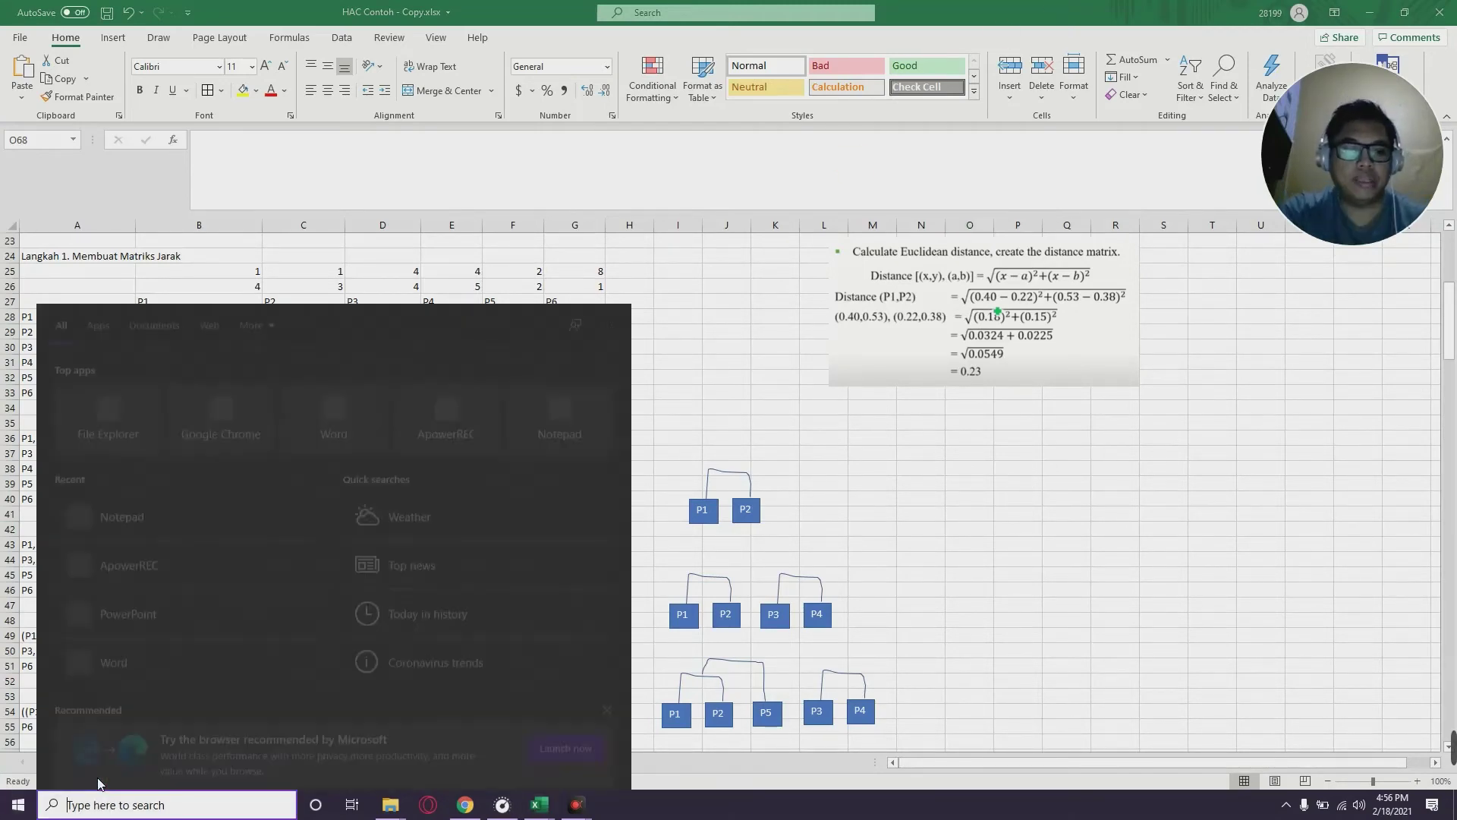
pyautogui.write('mi')
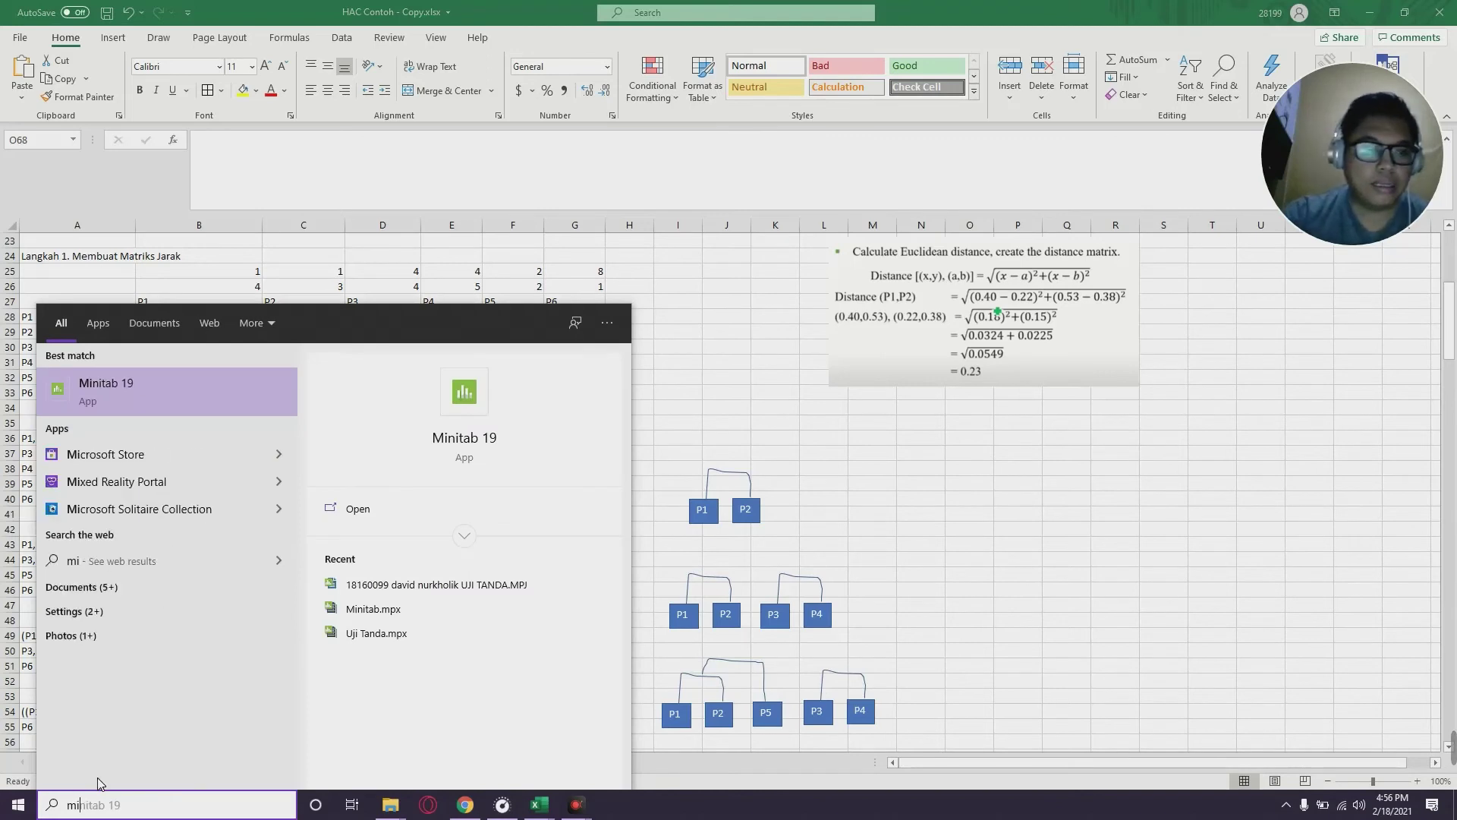
pyautogui.press('Return')
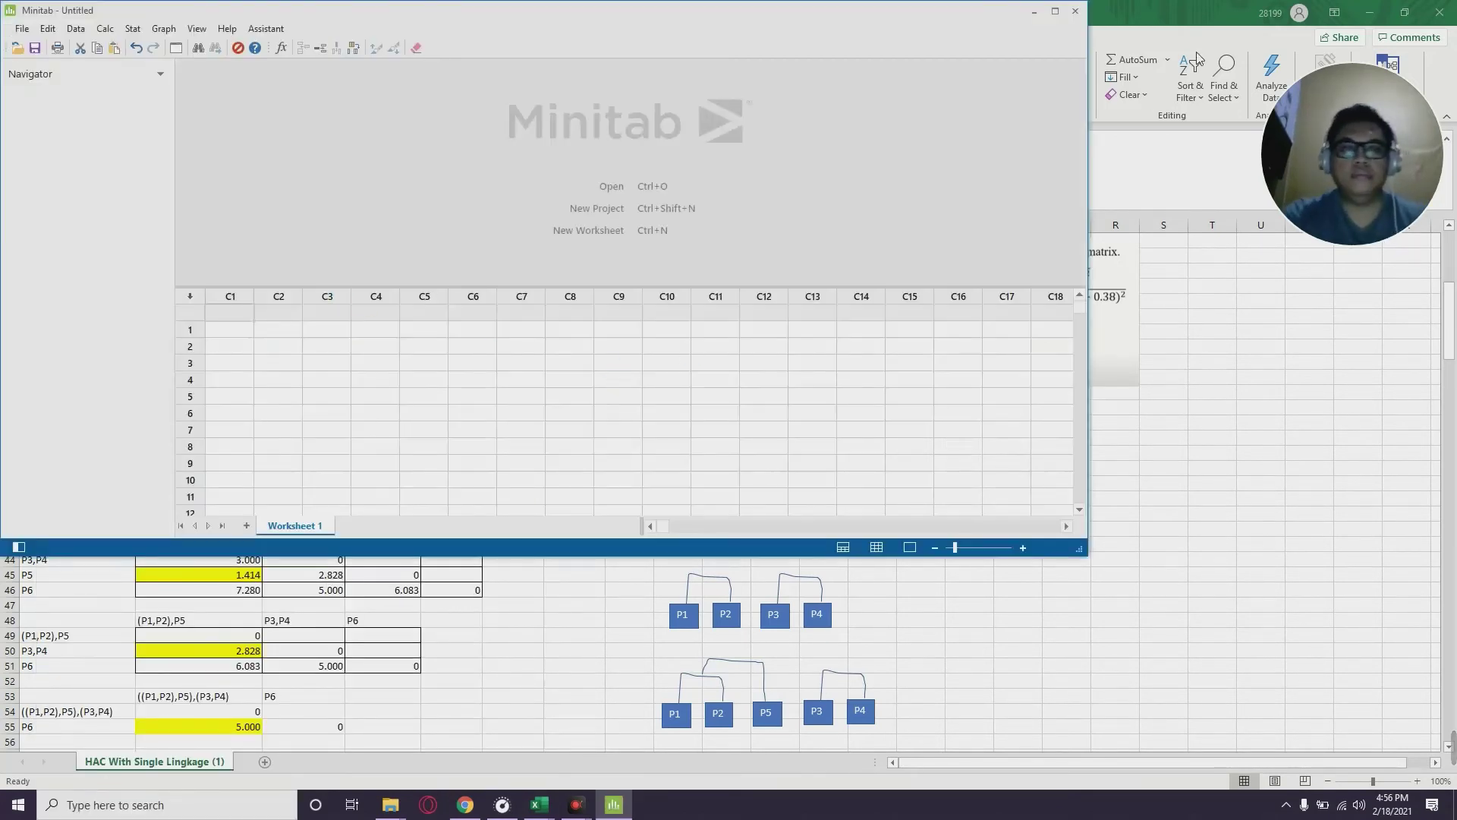
pyautogui.click(1054, 12)
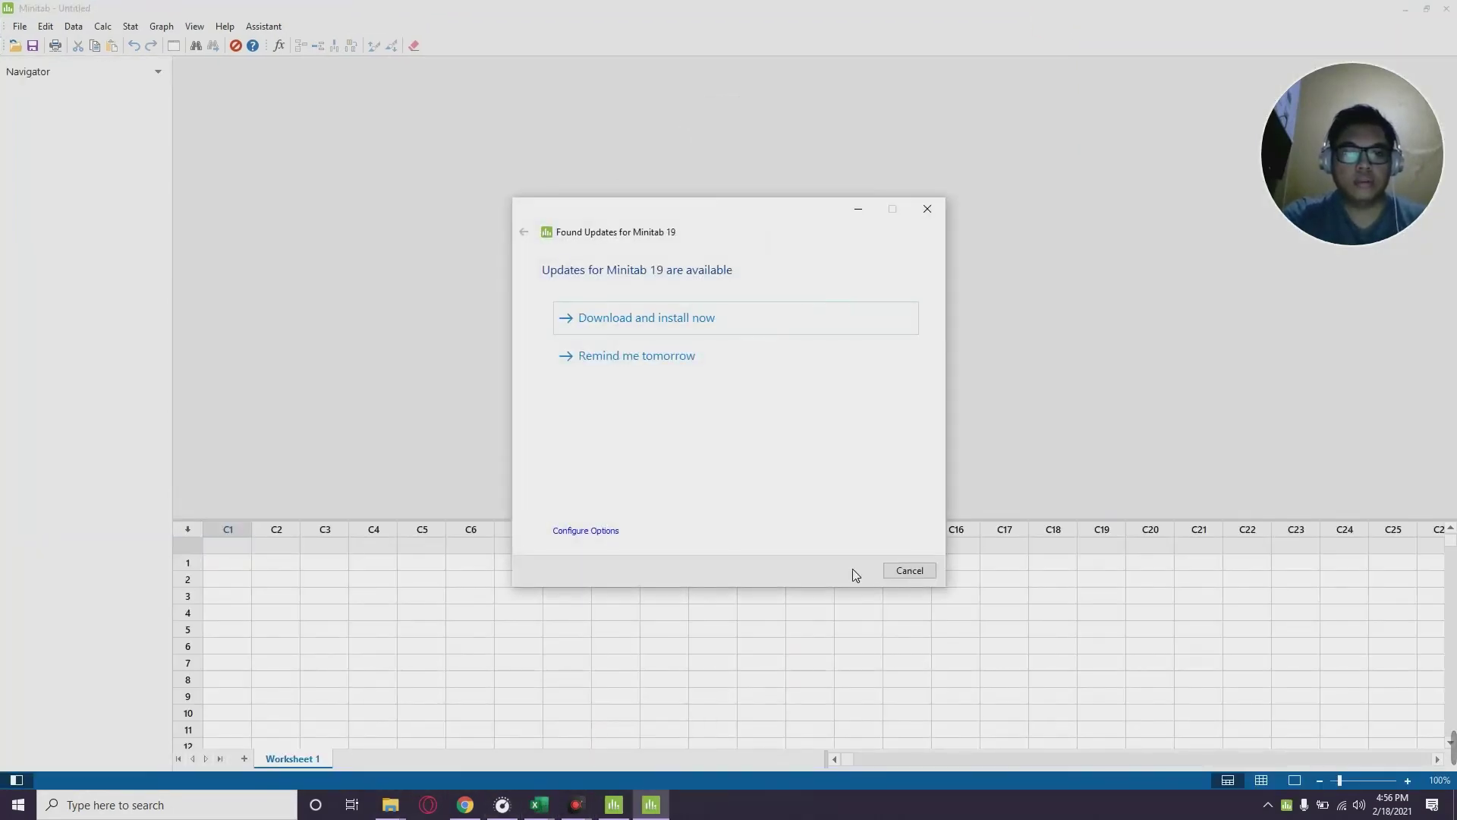
pyautogui.click(910, 571)
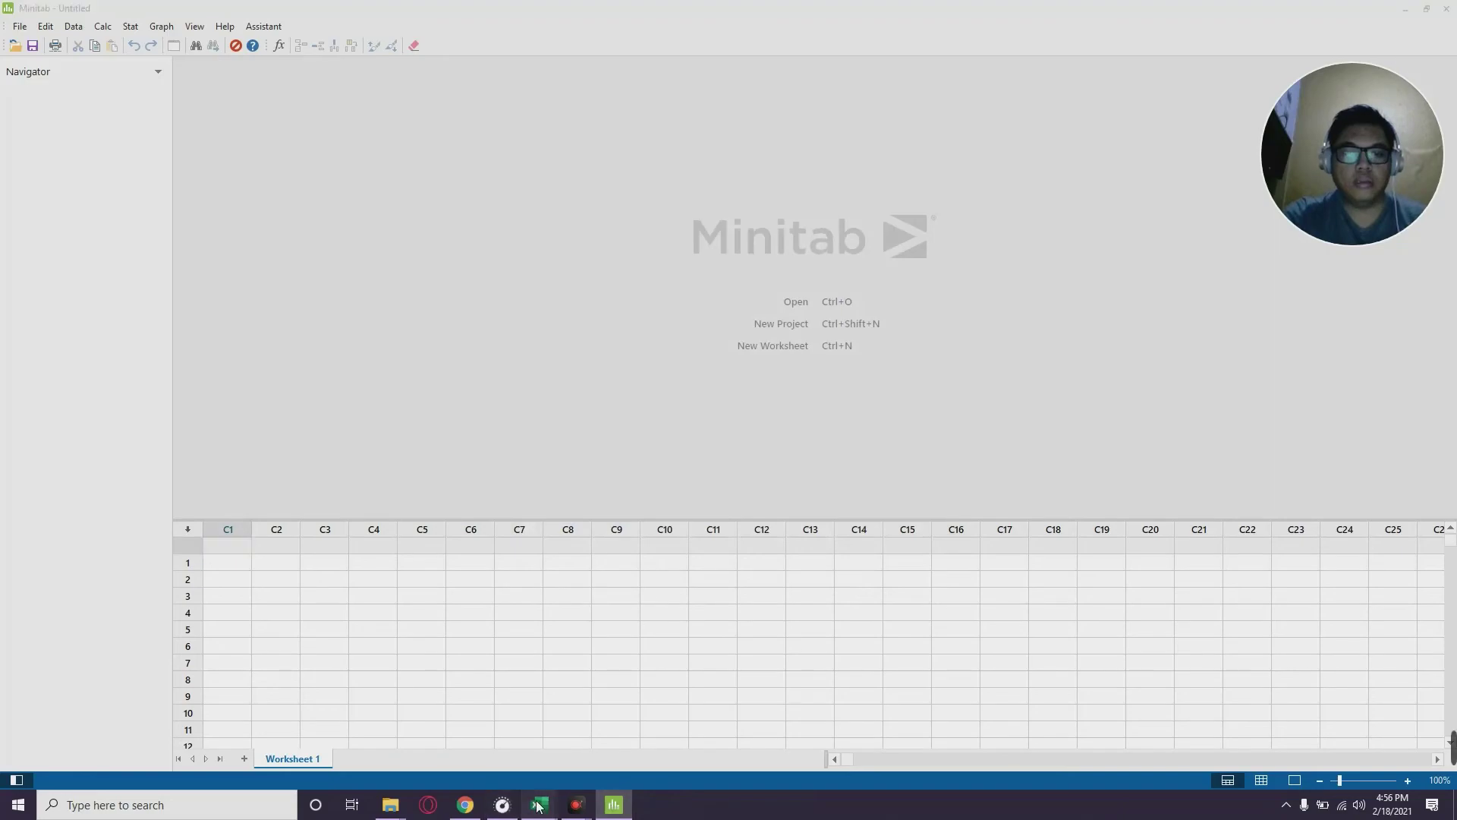
# Copy the P1–P6 table with X and Y values (A16:C22) from HAC Contoh - Copy.xlsx in Excel into Minitab's worksheet, starting at the C1 name cell
pyautogui.click(537, 806)
pyautogui.moveTo(584, 727)
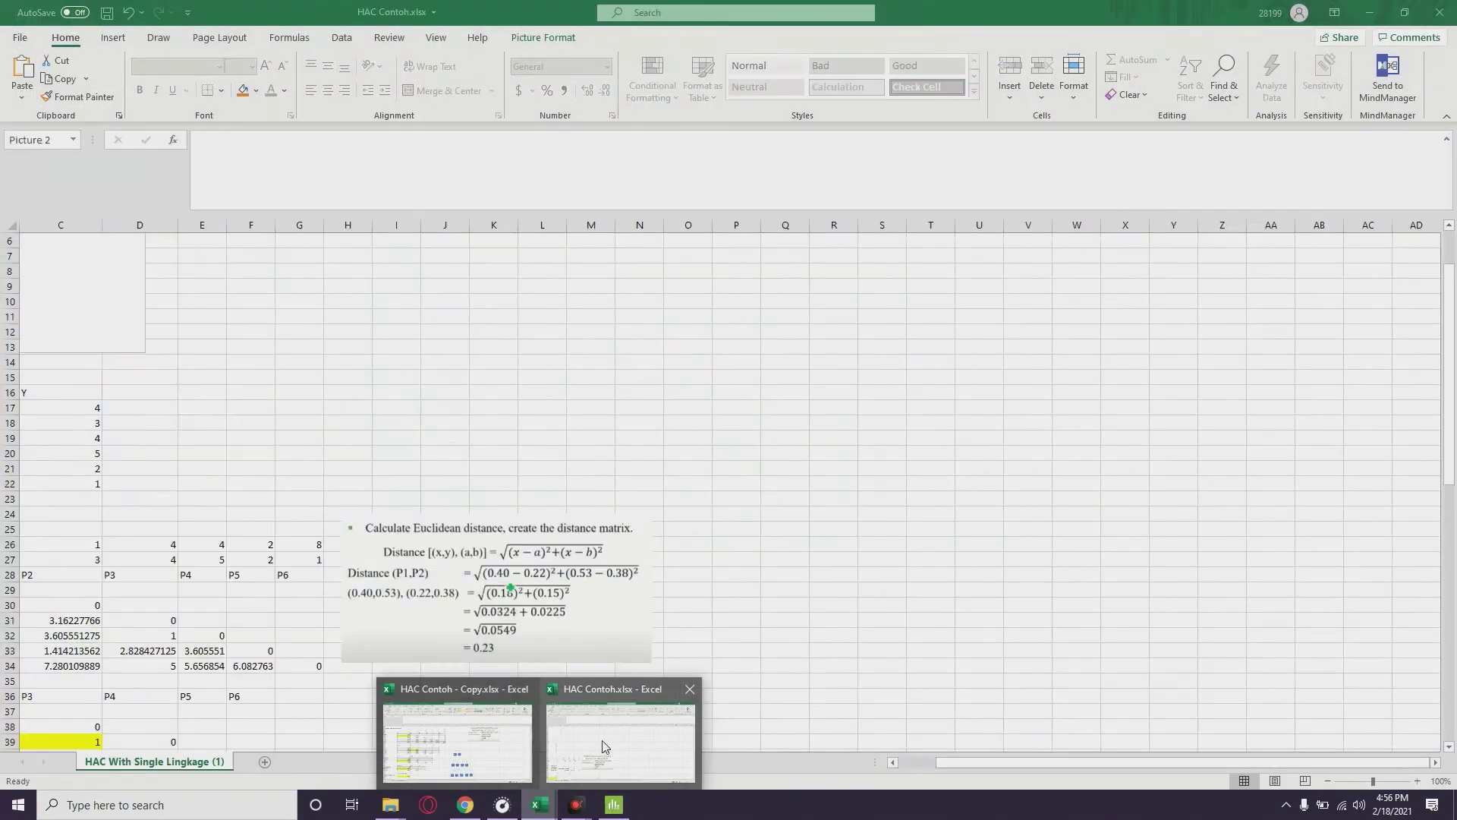
pyautogui.click(481, 745)
pyautogui.scroll(1, 230, 407)
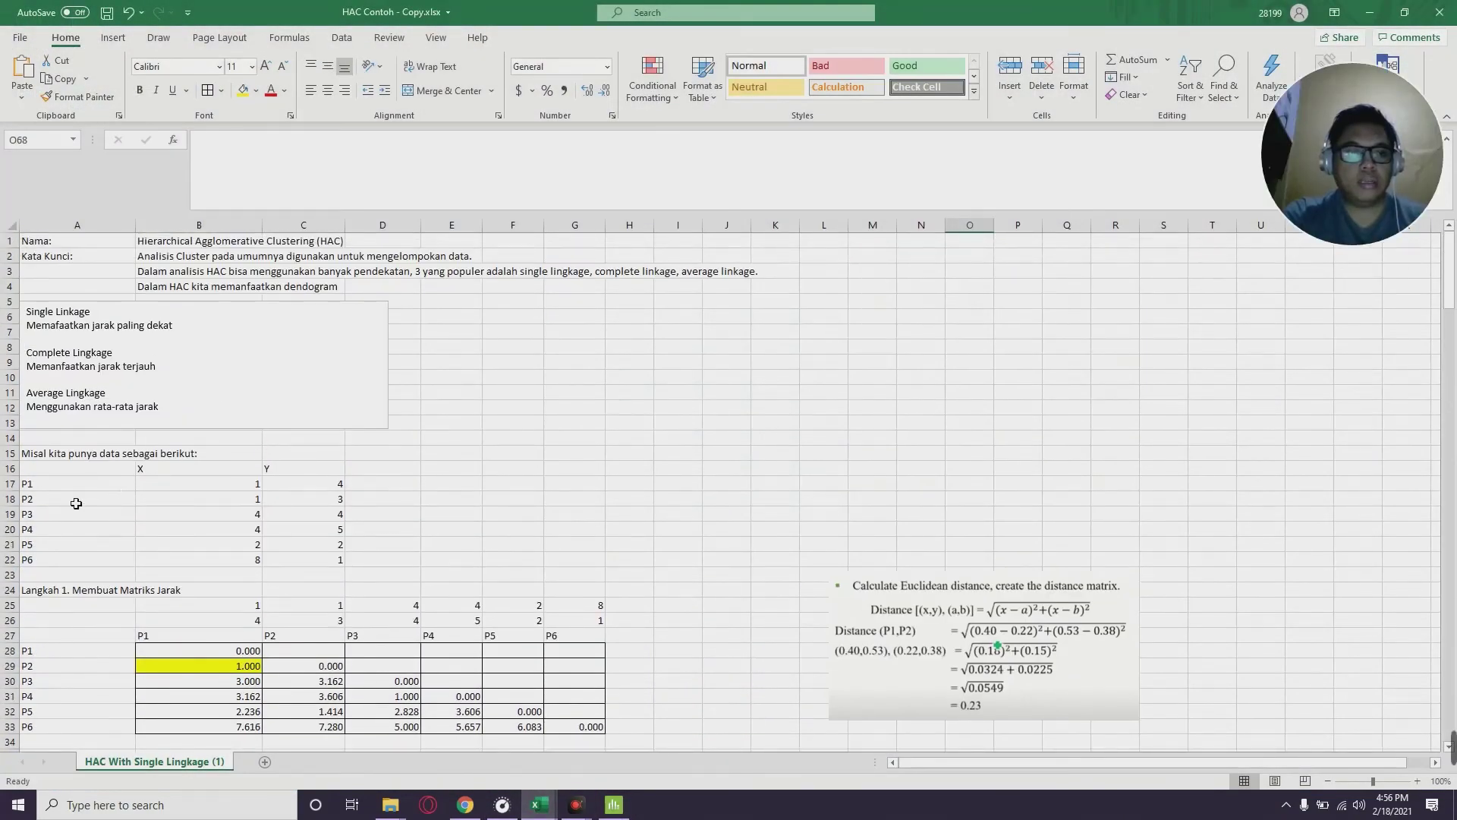
pyautogui.moveTo(125, 477); pyautogui.dragTo(313, 564)
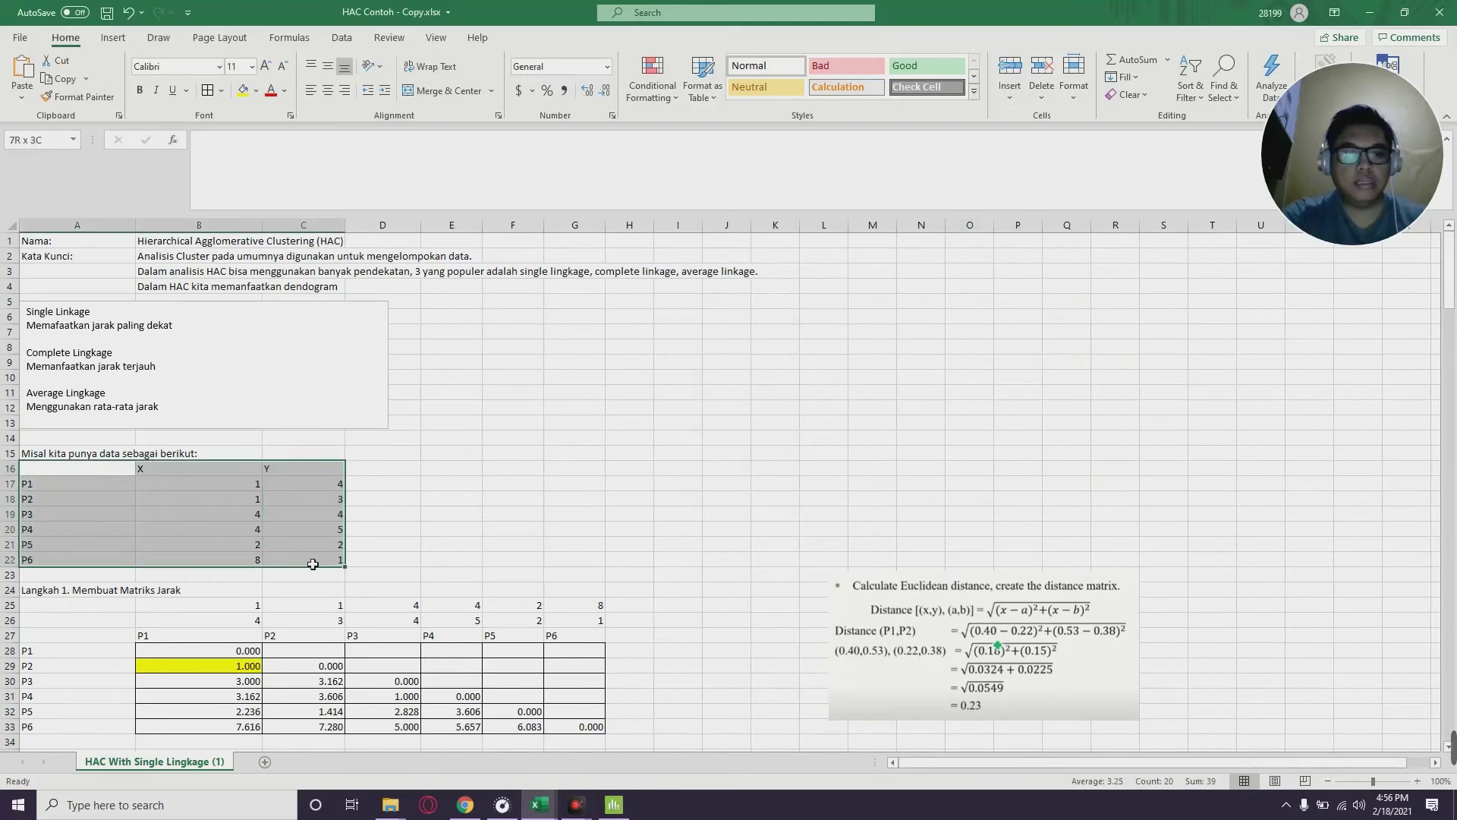
pyautogui.hotkey('ctrl', 'c')
pyautogui.click(614, 804)
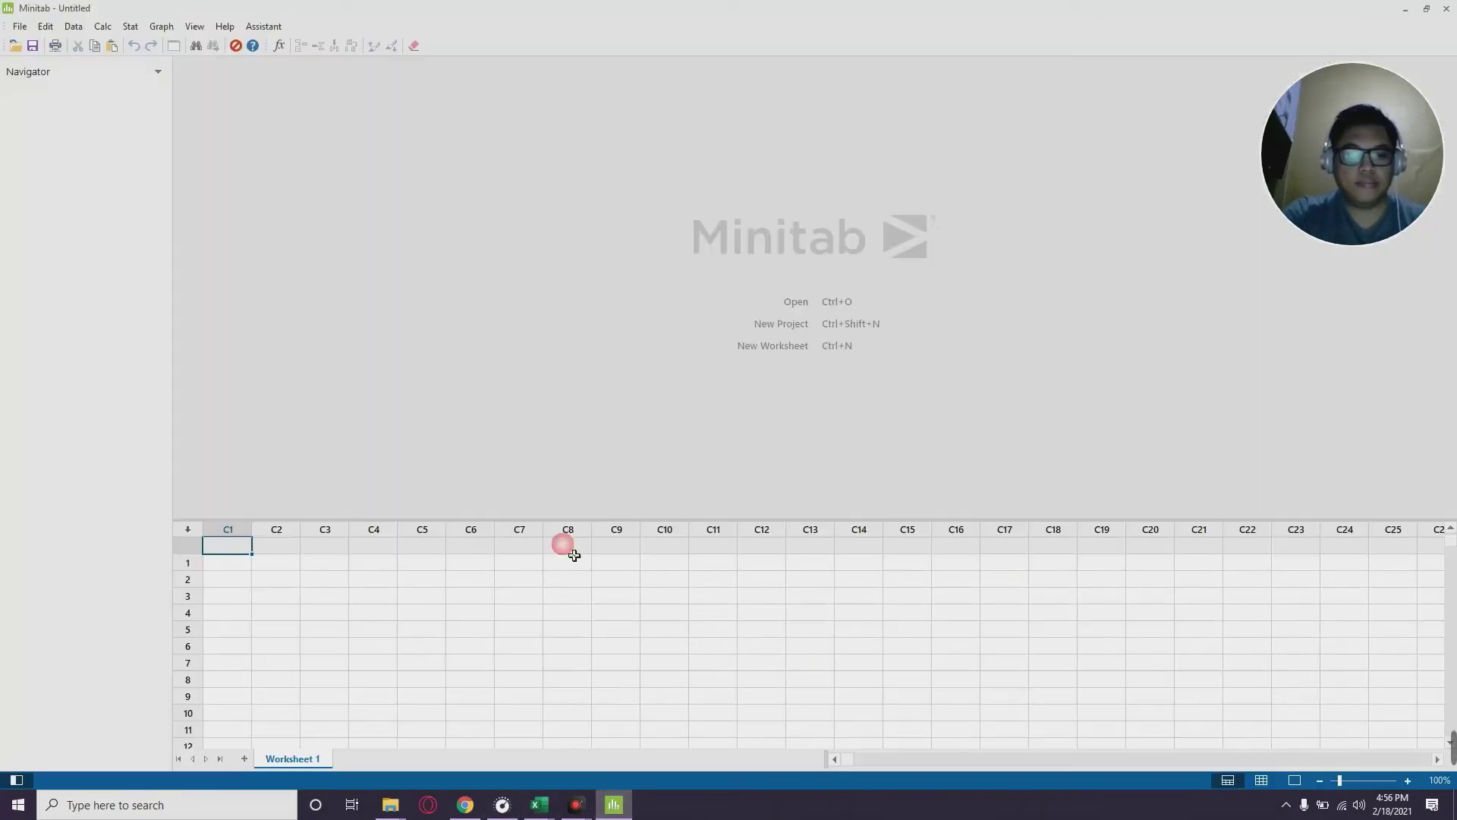
pyautogui.hotkey('ctrl', 'v')
pyautogui.click(575, 646)
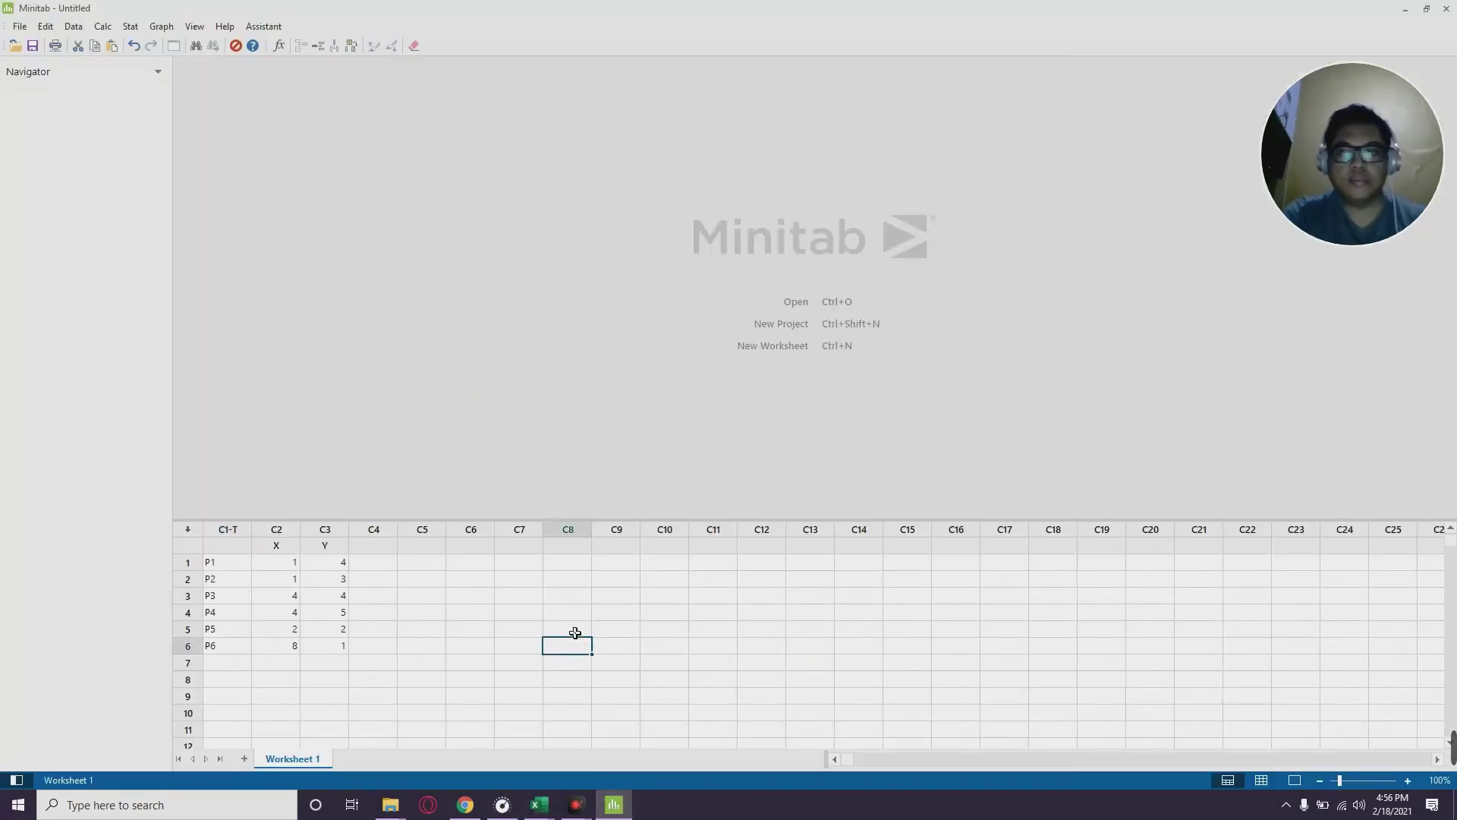
# Start a multivariate Cluster Observations analysis with X and Y as the variables
pyautogui.click(132, 29)
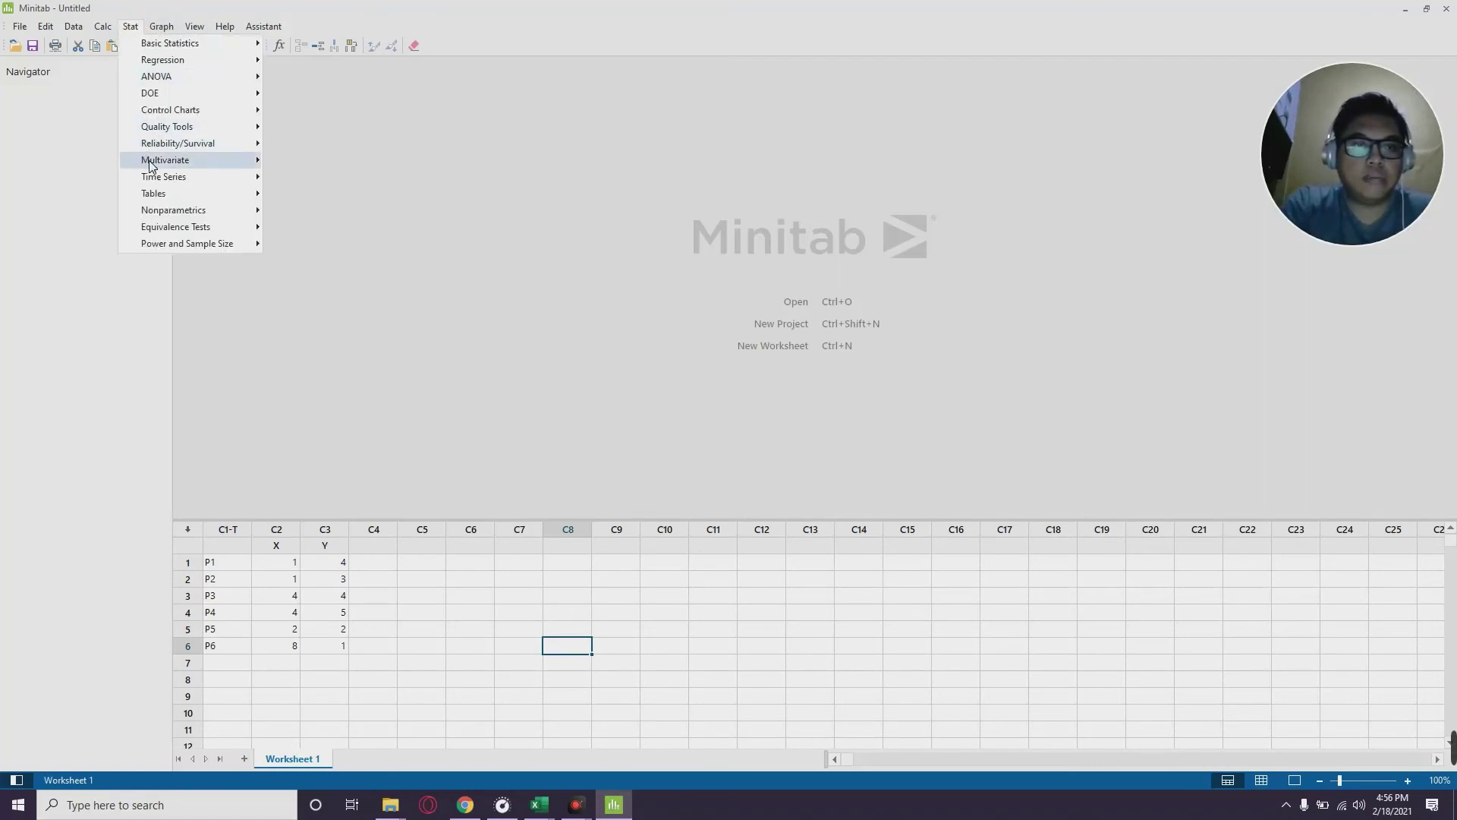
pyautogui.moveTo(252, 161)
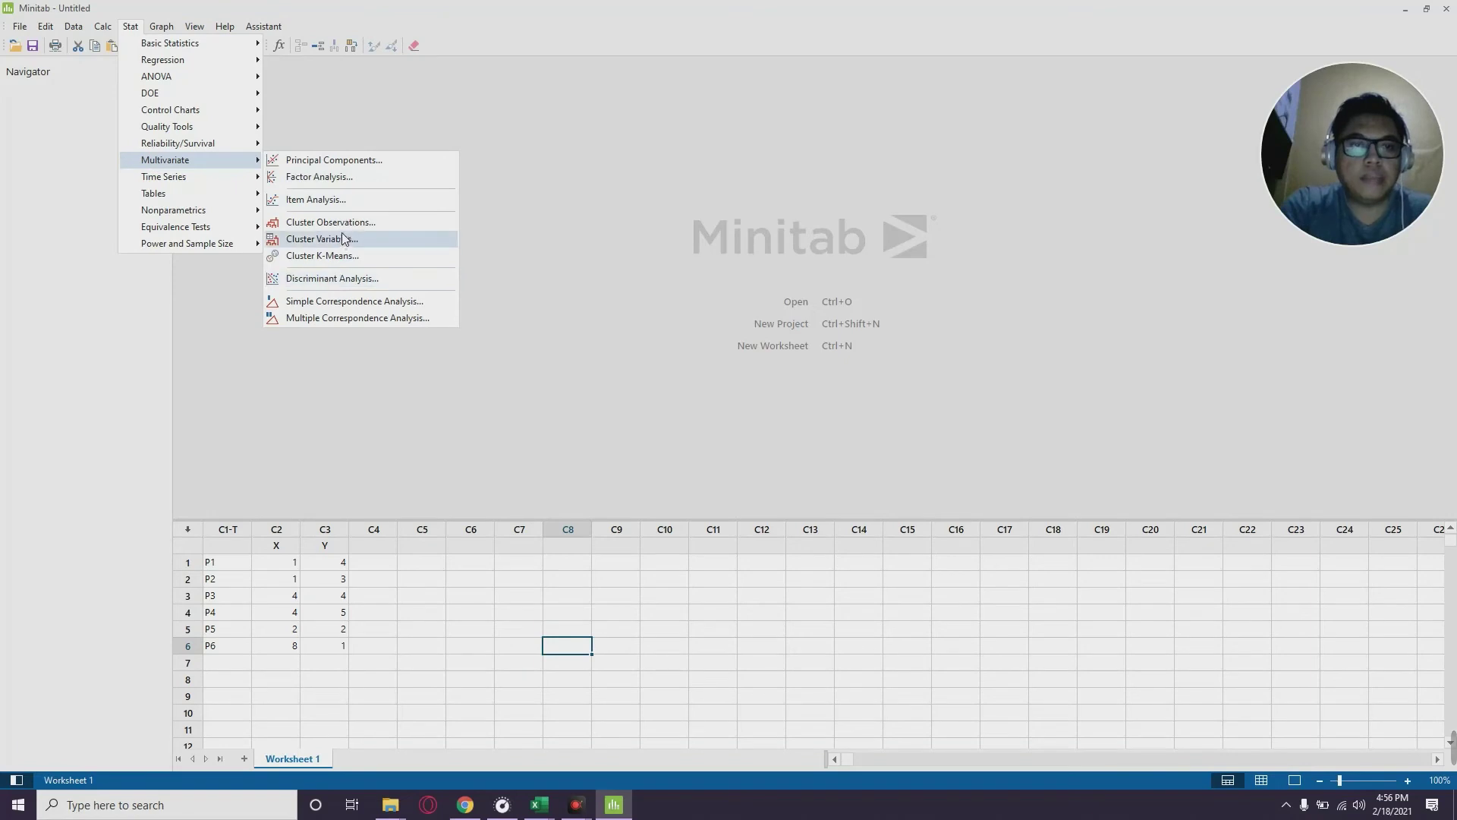
pyautogui.click(358, 228)
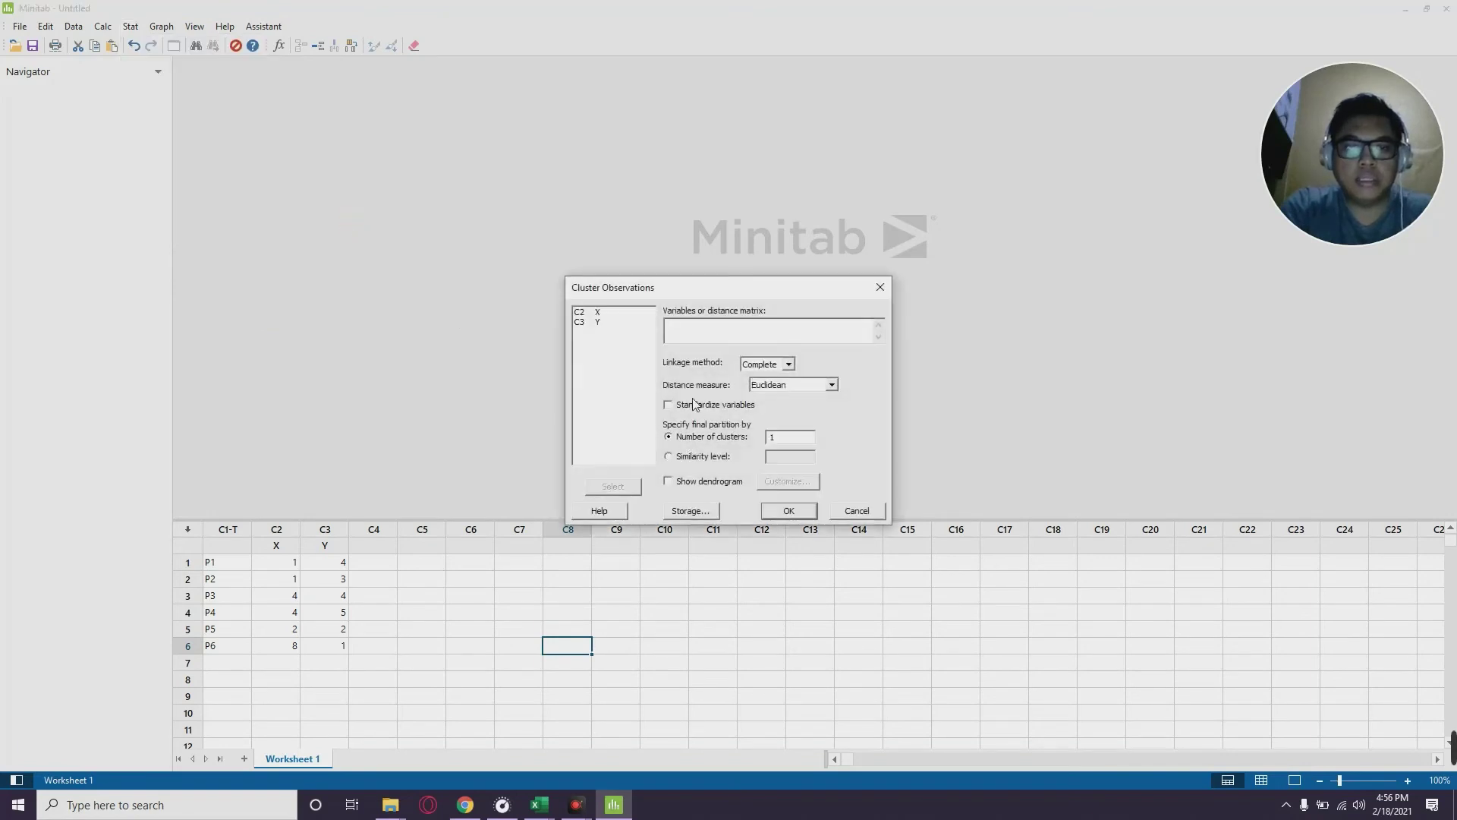
pyautogui.doubleClick(612, 312)
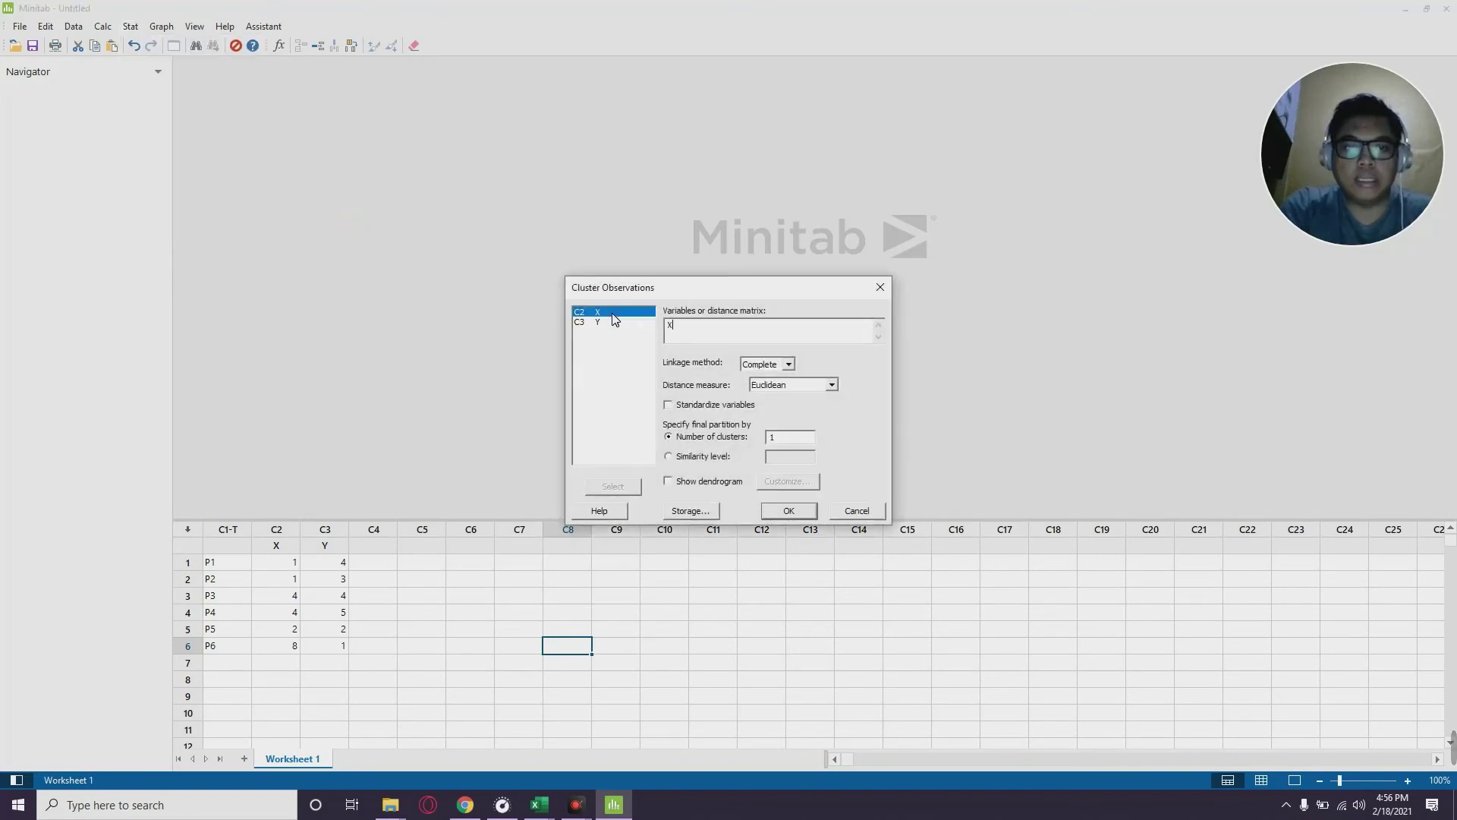
pyautogui.doubleClick(608, 323)
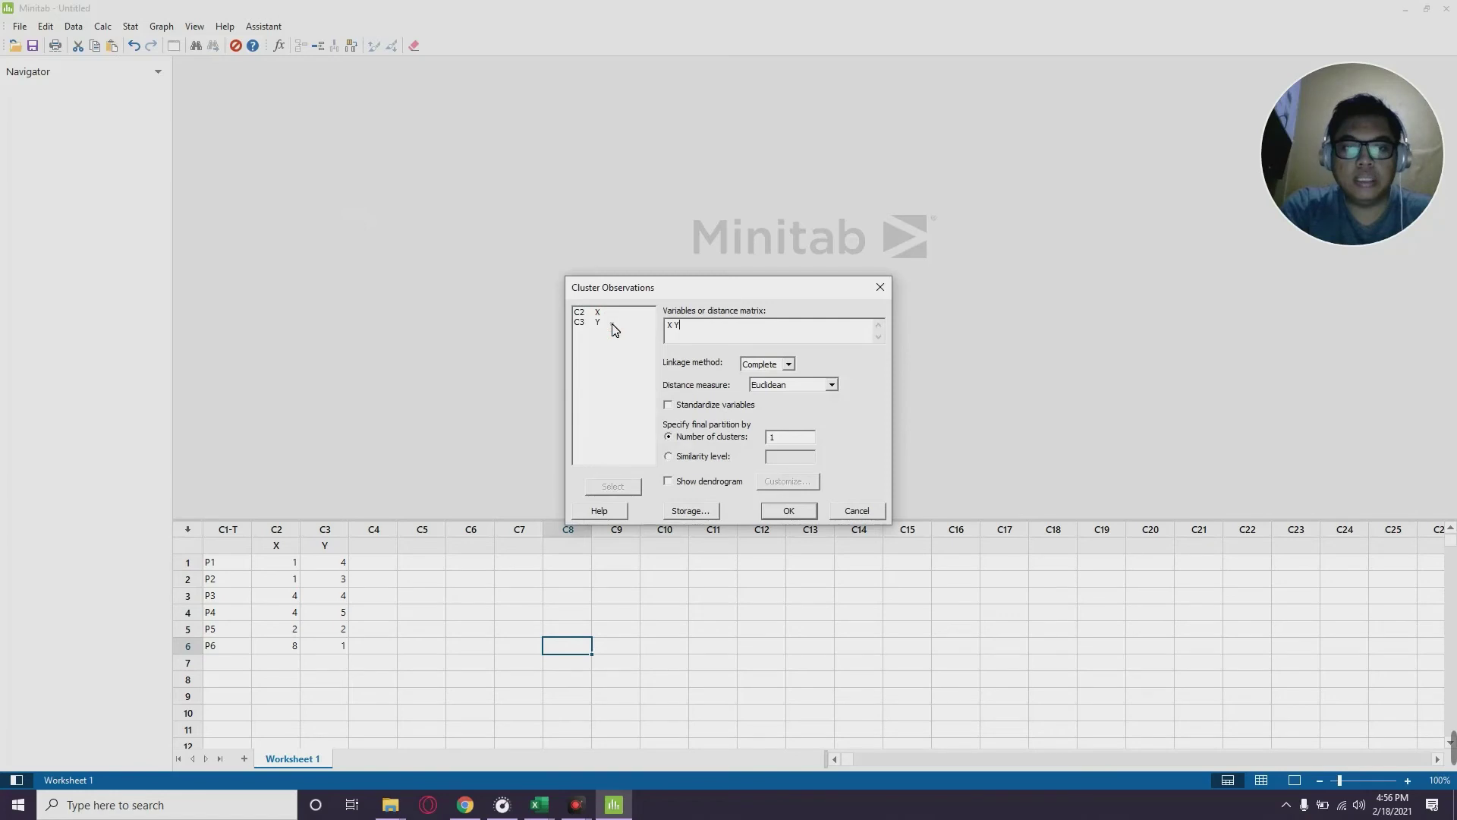
# Set the linkage method to Single and enable Show dendrogram for the cluster analysis
pyautogui.click(789, 365)
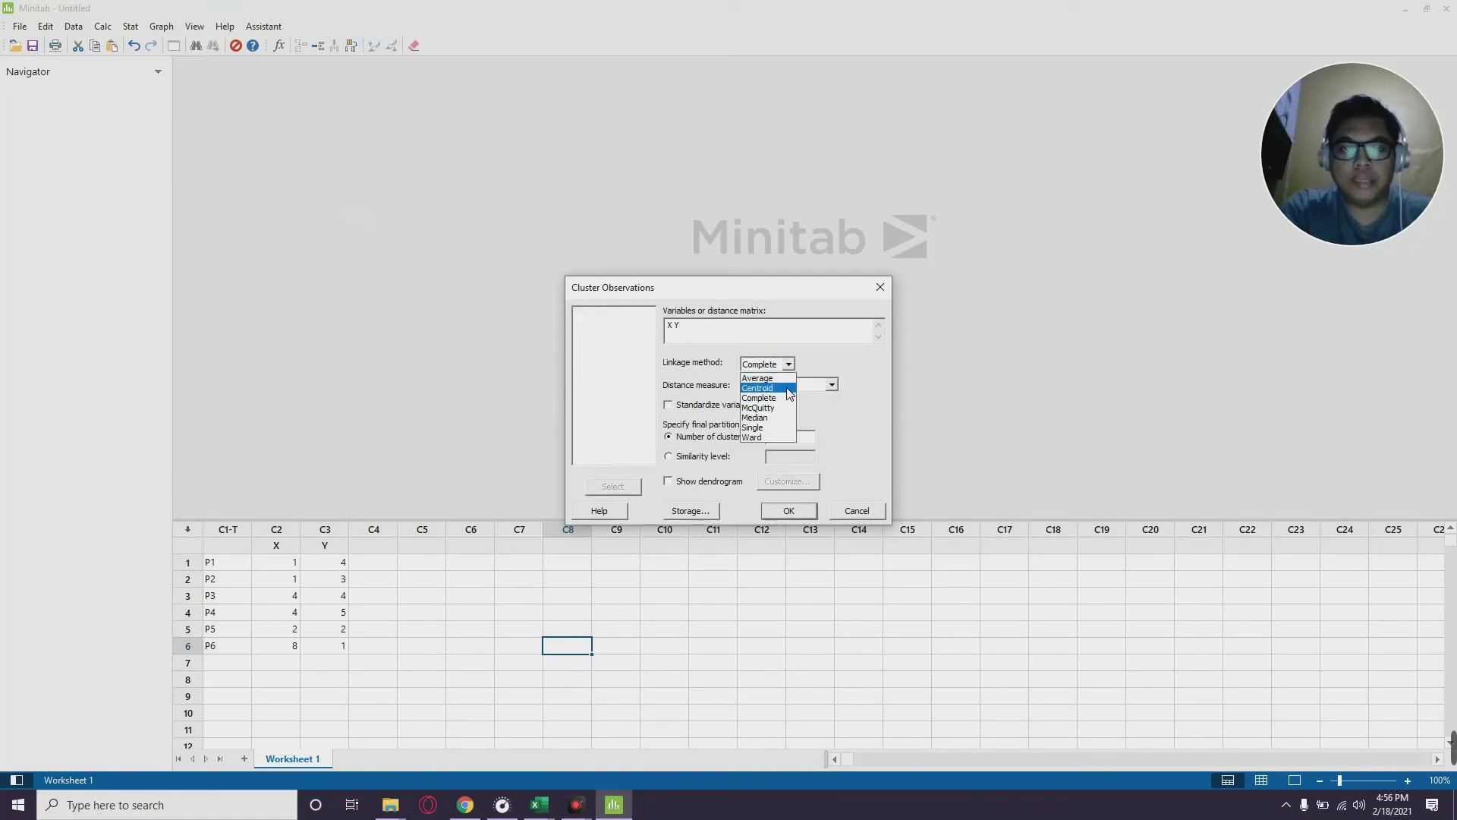
pyautogui.click(771, 429)
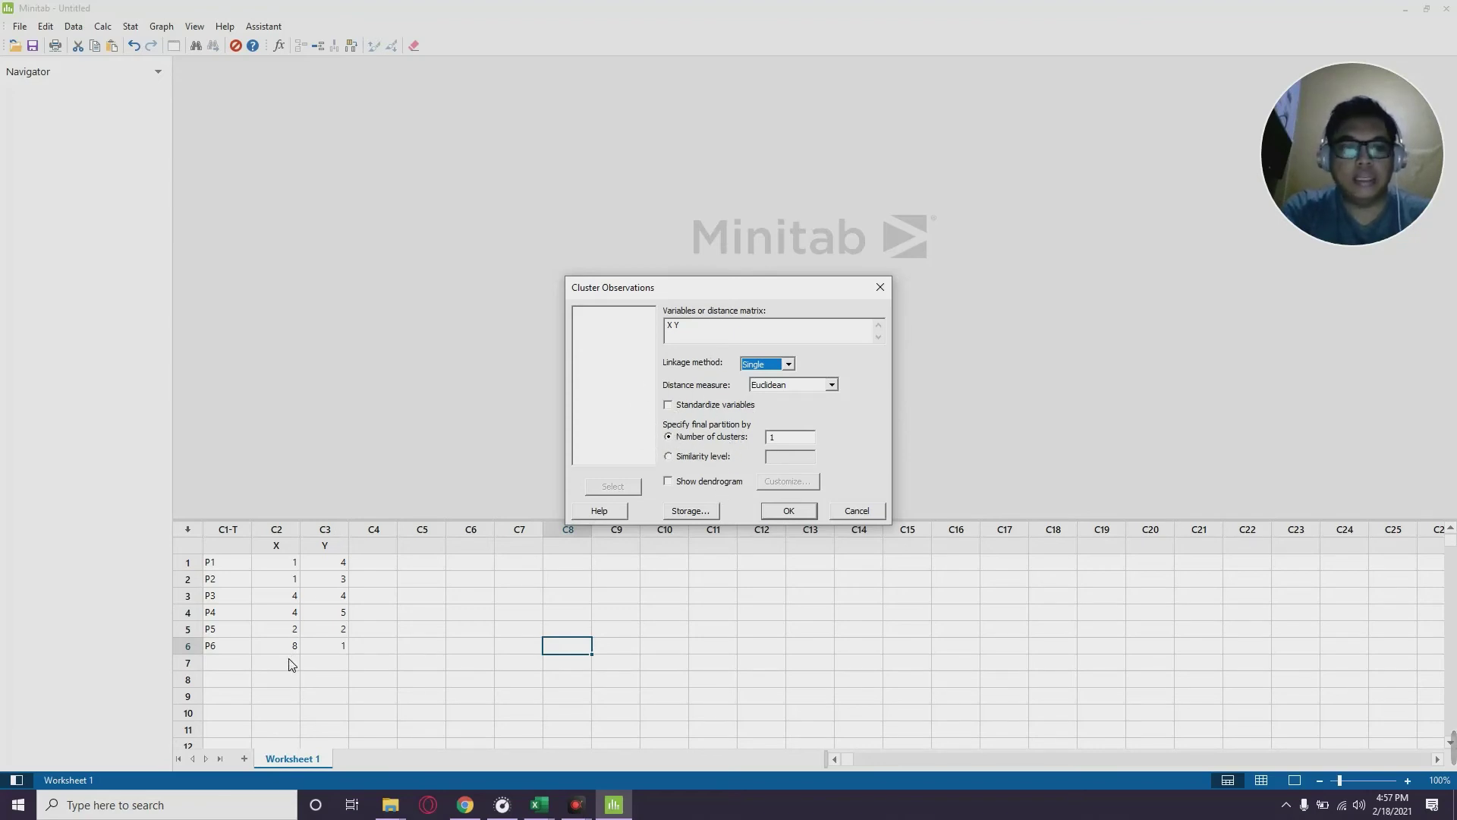
pyautogui.click(668, 483)
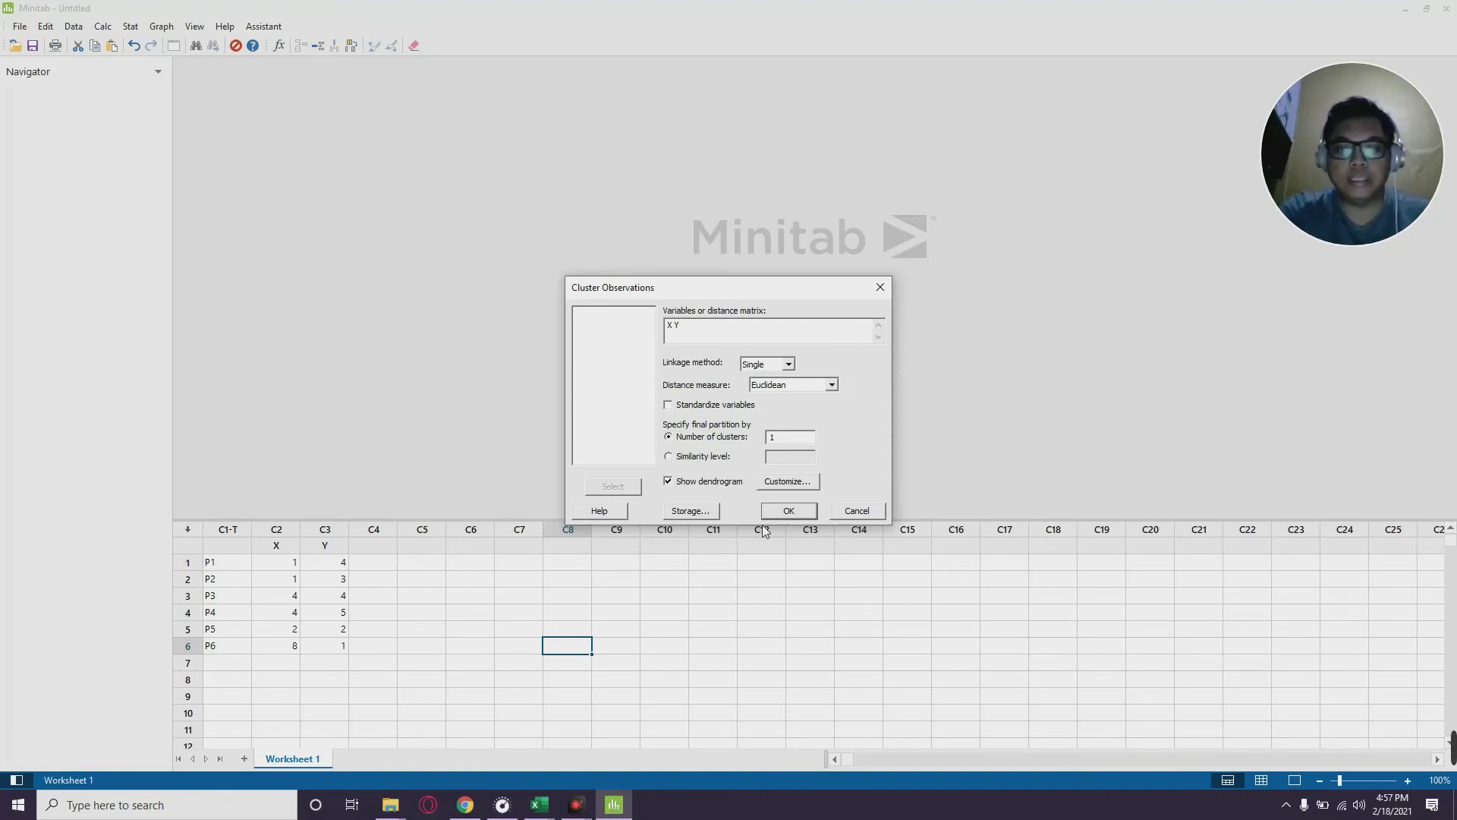
# Run the cluster analysis with its dendrogram and arrange Minitab side by side with the HAC Contoh - Copy.xlsx workbook in Excel
pyautogui.click(789, 511)
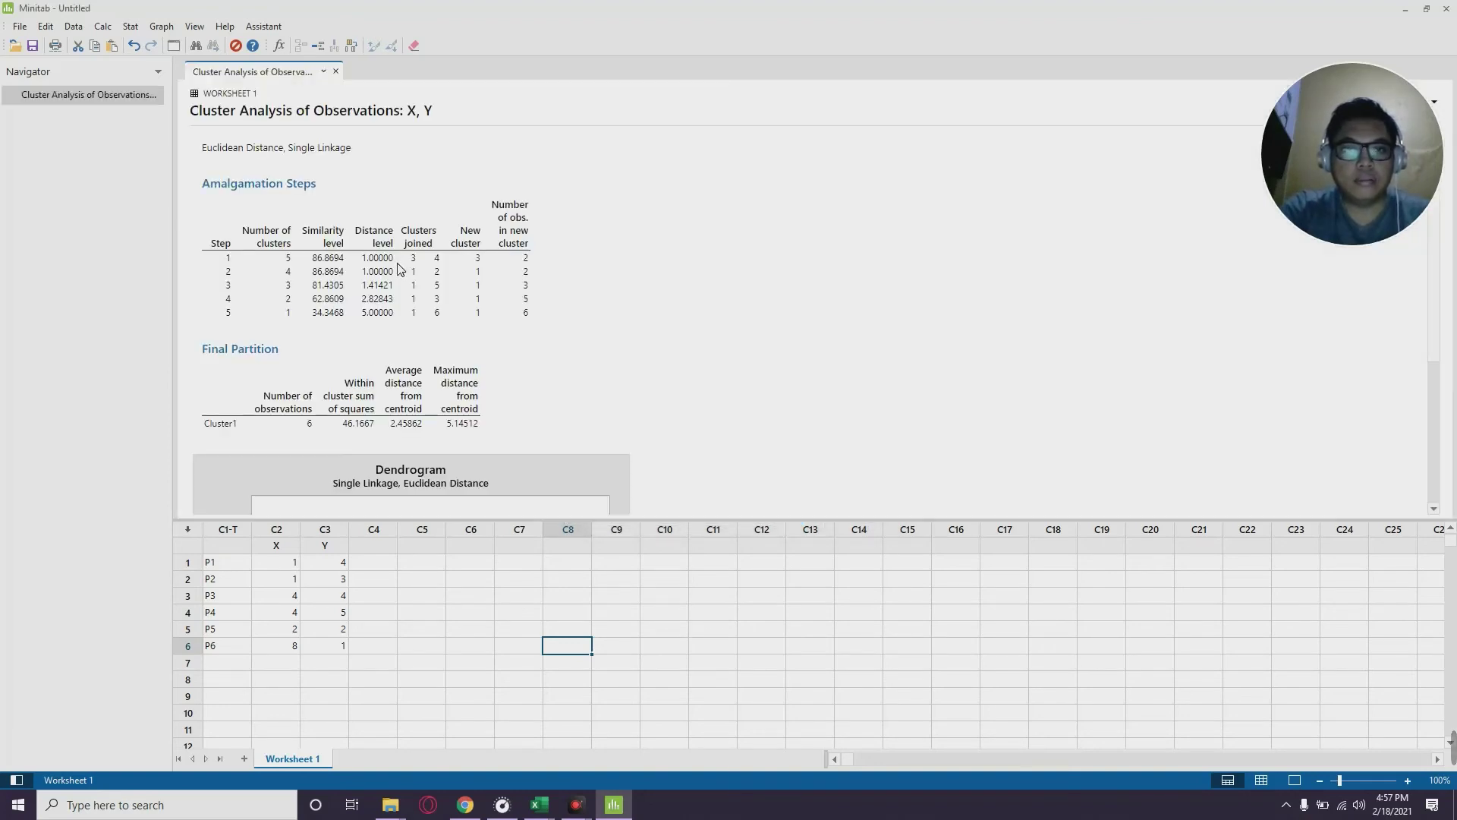
pyautogui.scroll(-3, 485, 342)
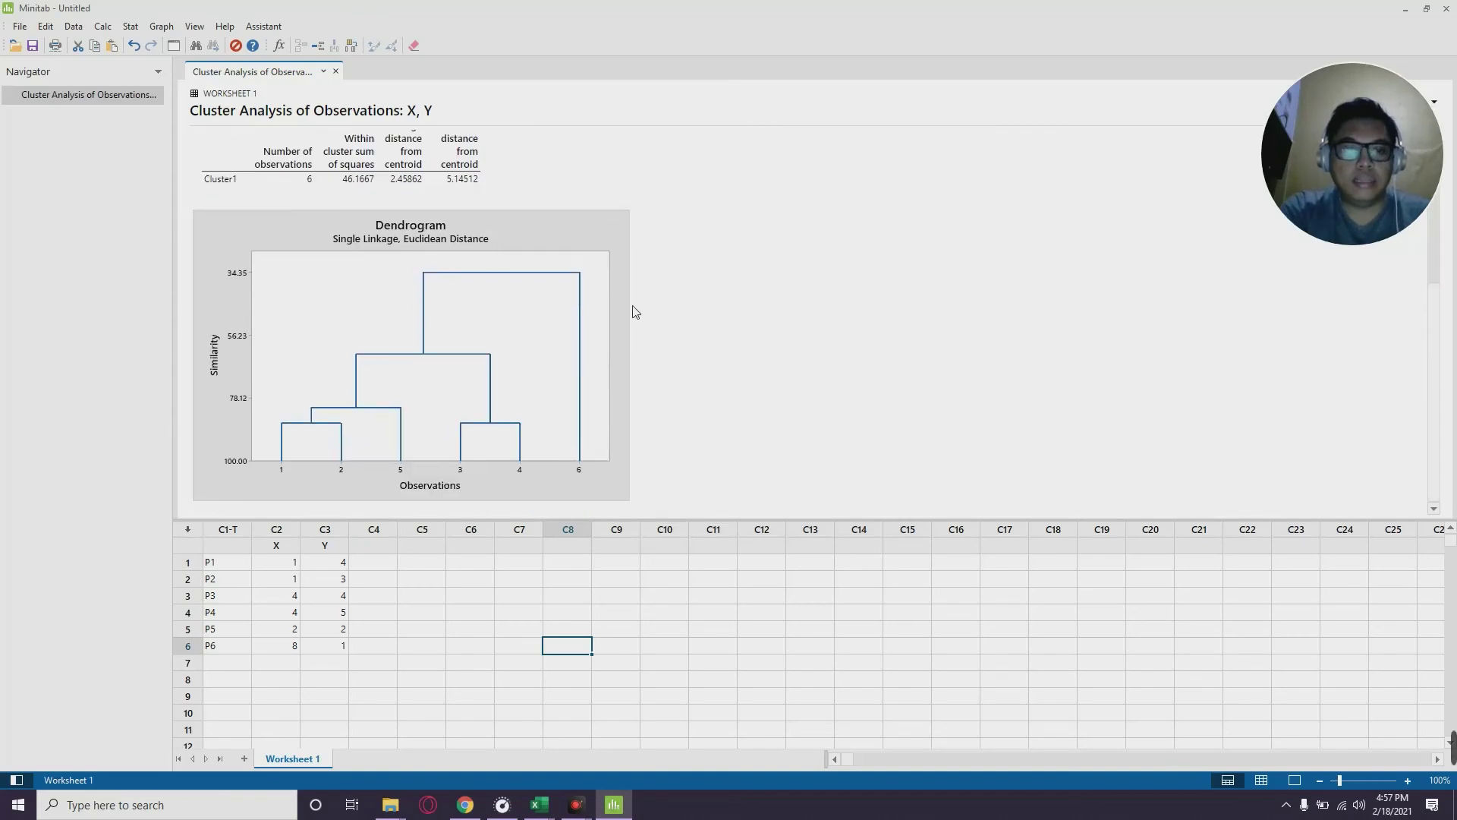
pyautogui.moveTo(891, 18); pyautogui.dragTo(1453, 227)
pyautogui.click(107, 183)
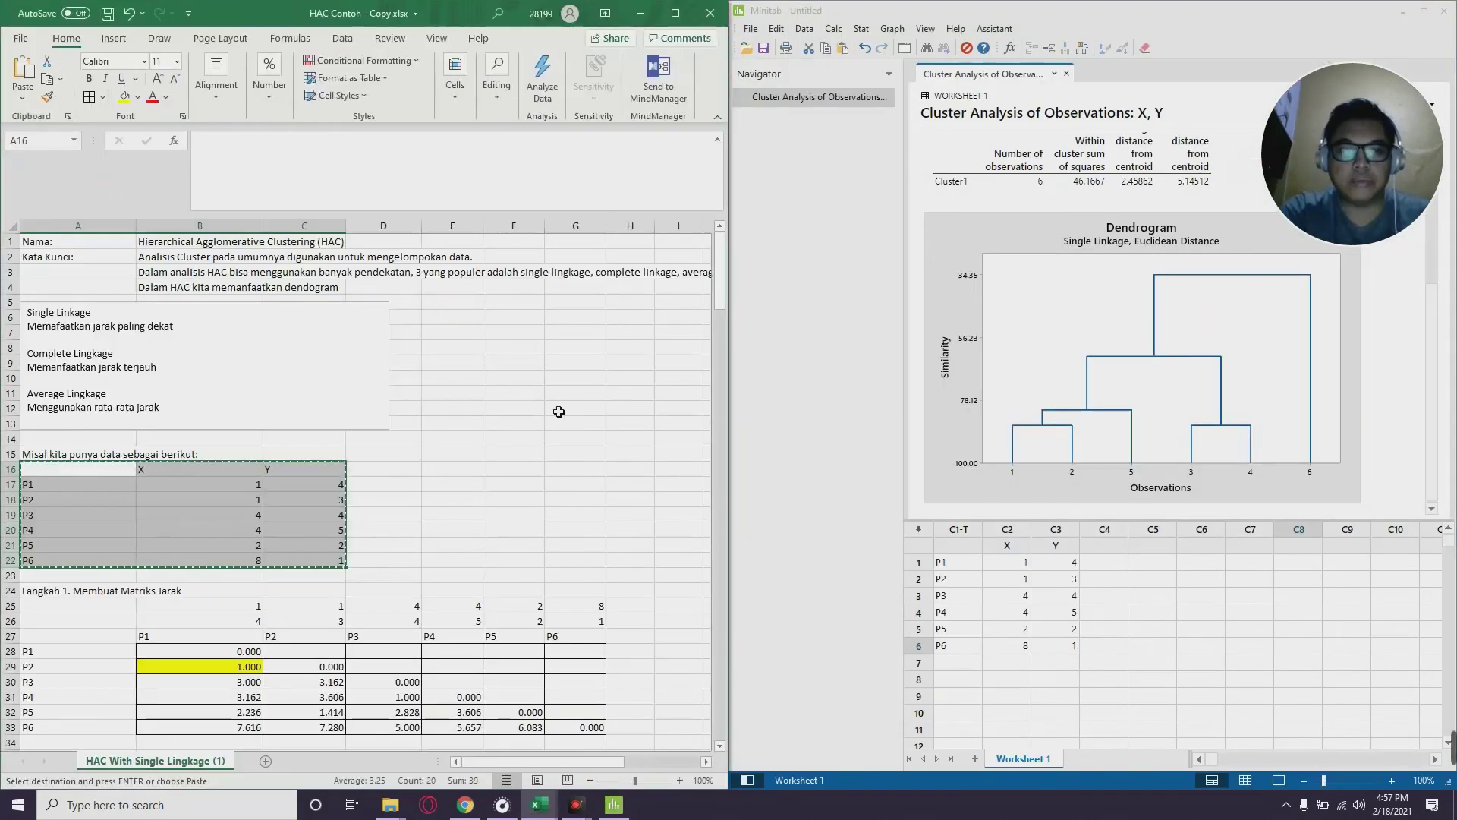
# Compare the hand-drawn dendrograms in the workbook with Minitab's dendrogram and its Amalgamation Steps table
pyautogui.scroll(-10, 558, 410)
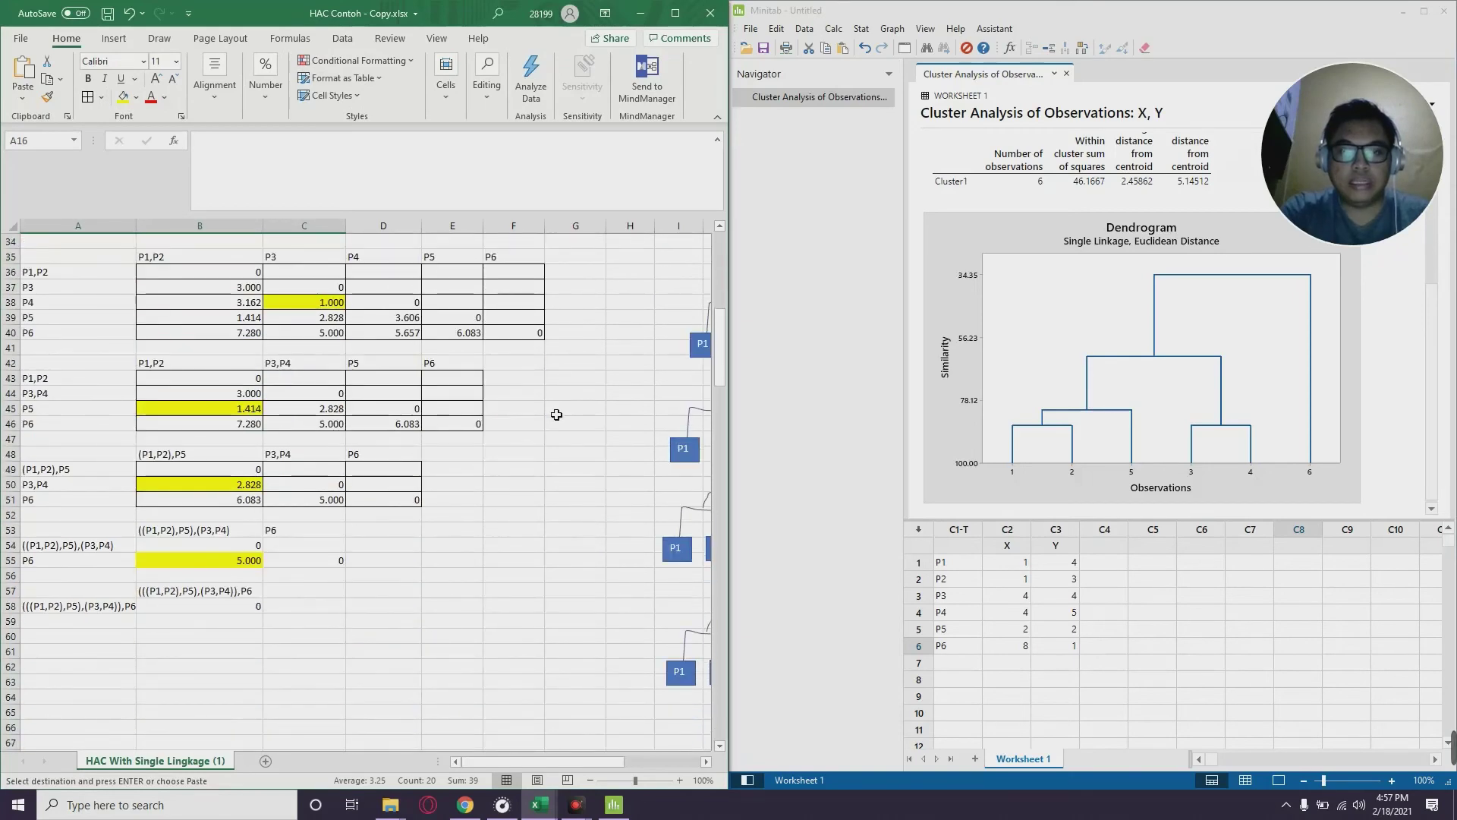
pyautogui.hscroll(3, 519, 766)
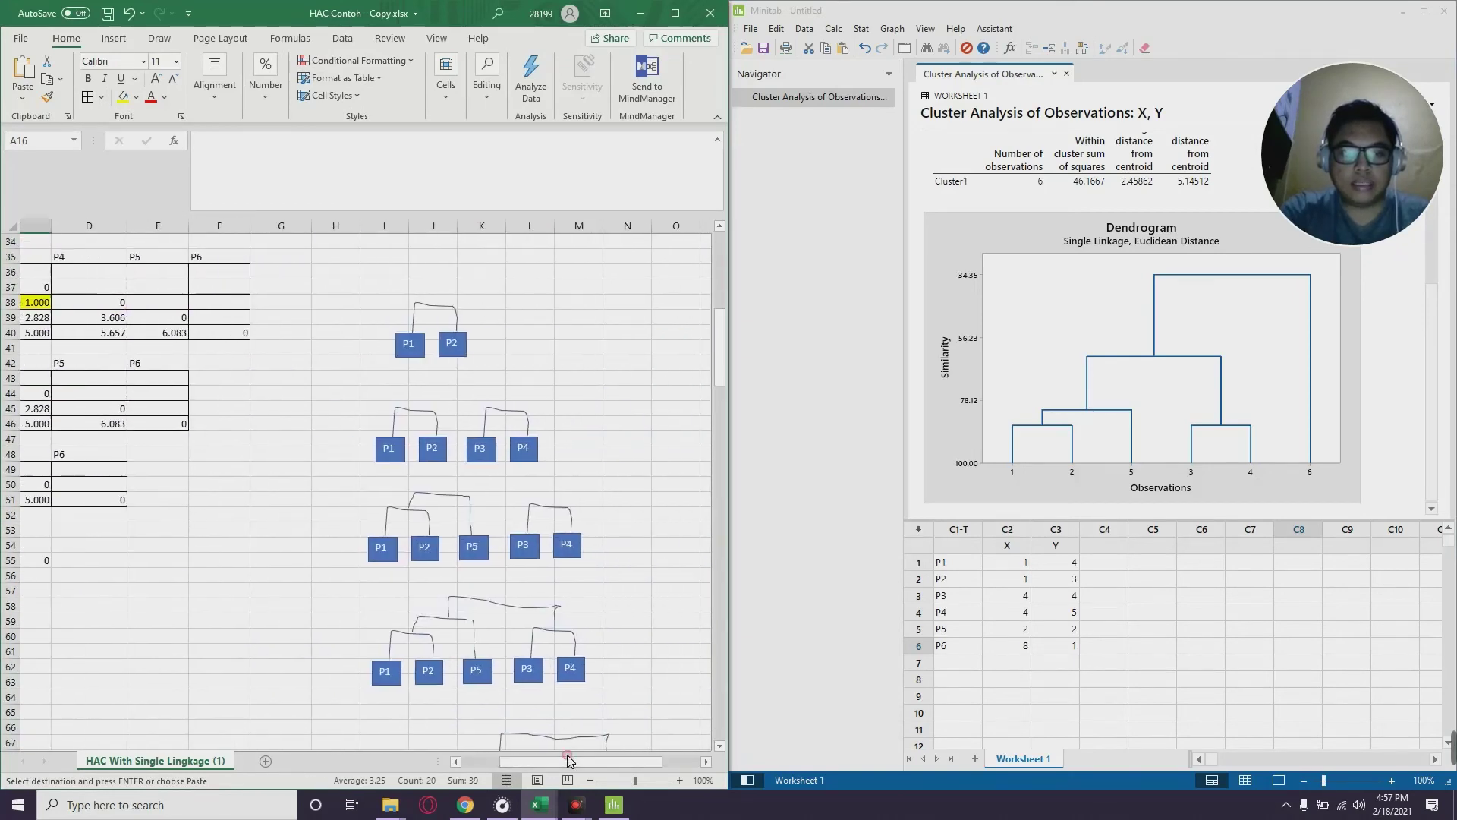
pyautogui.scroll(-5, 609, 667)
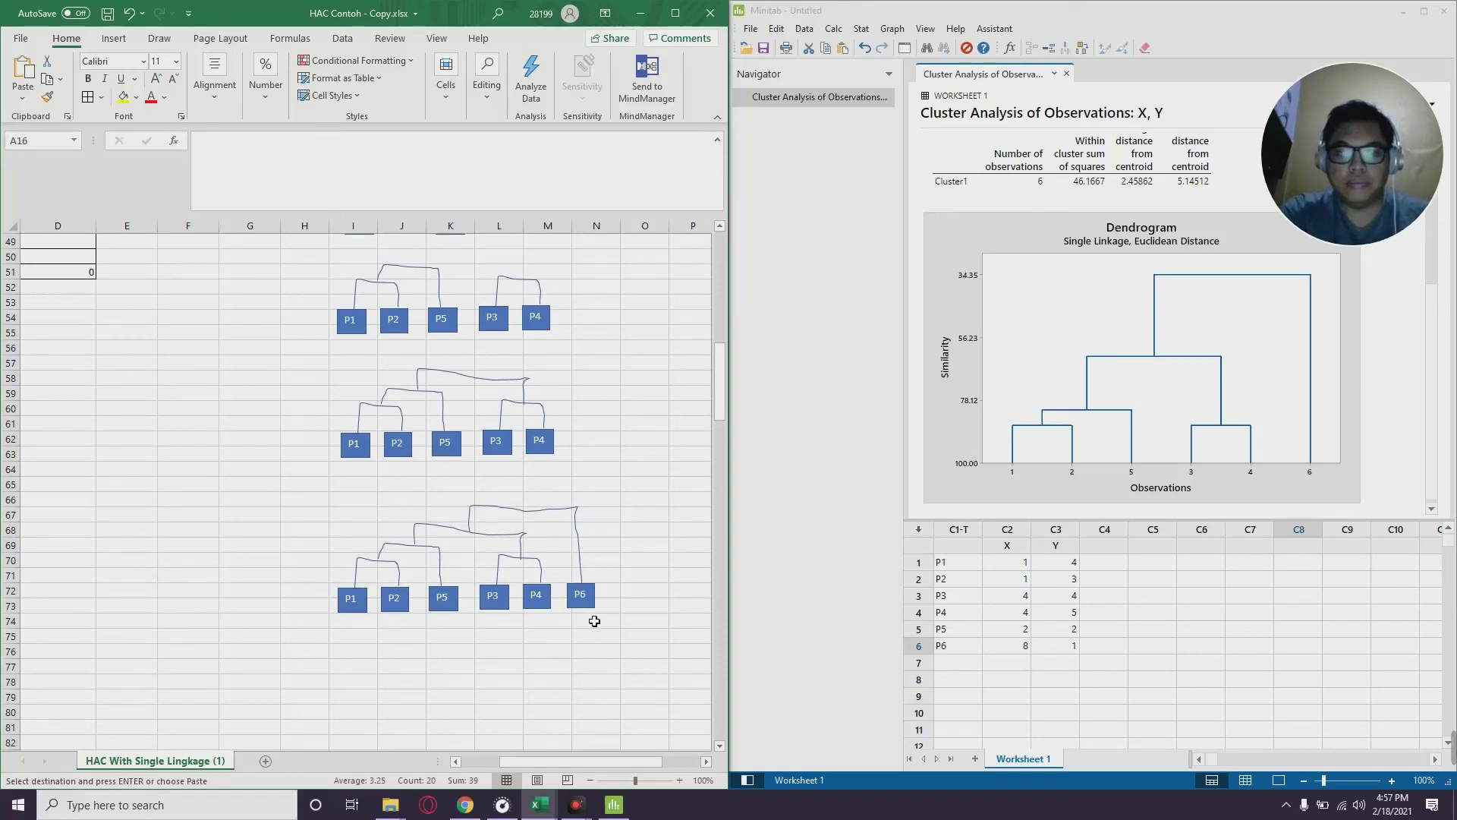
pyautogui.click(202, 415)
pyautogui.scroll(5, 947, 403)
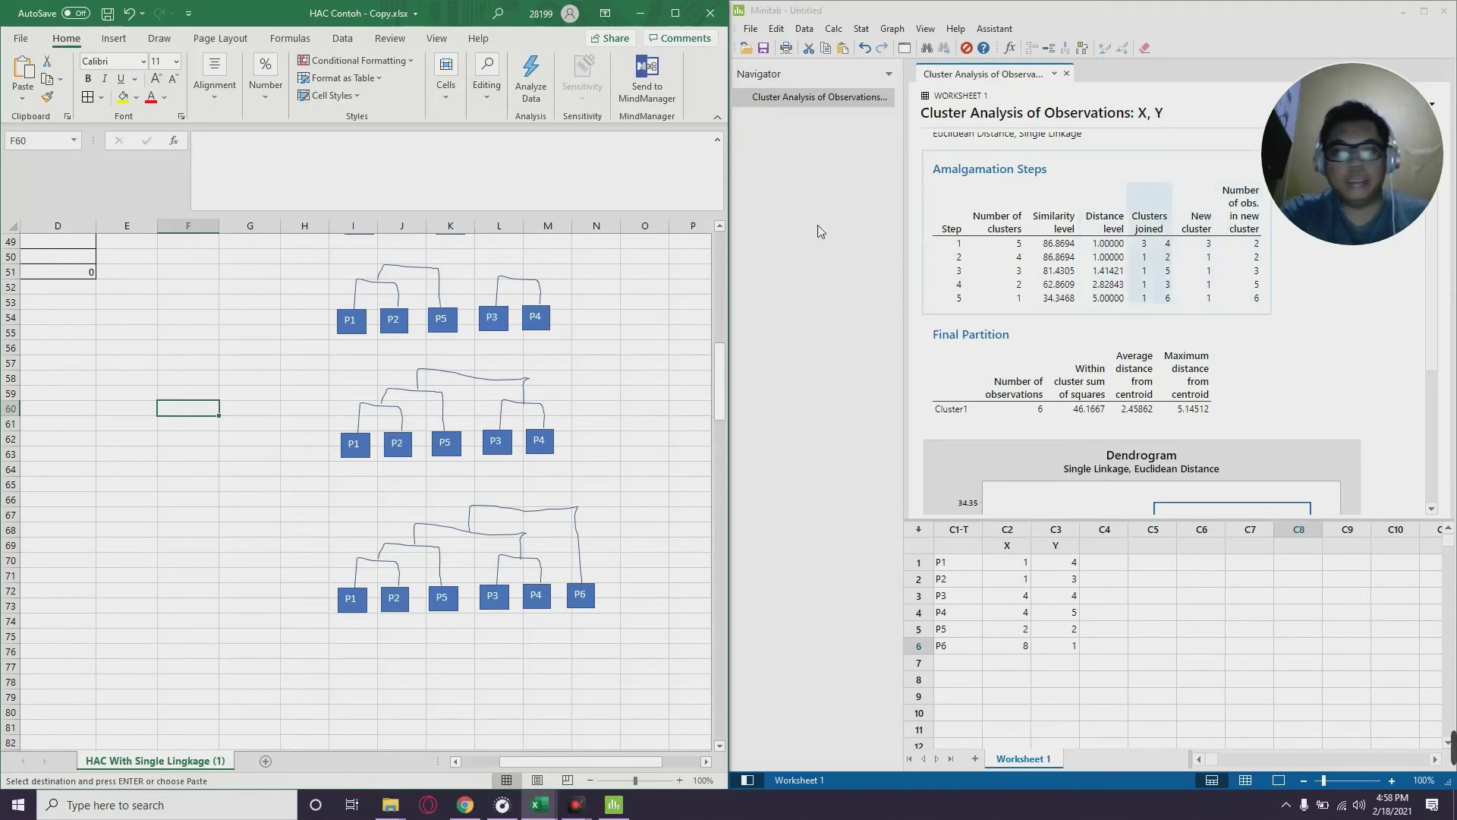
# Enter the headers Step, Number of Cluster, Similarity Level and Distance Level in cells A60:D60 below the last distance matrix
pyautogui.click(137, 362)
pyautogui.press('Left')
pyautogui.press('Left')
pyautogui.press('Left')
pyautogui.press('Left')
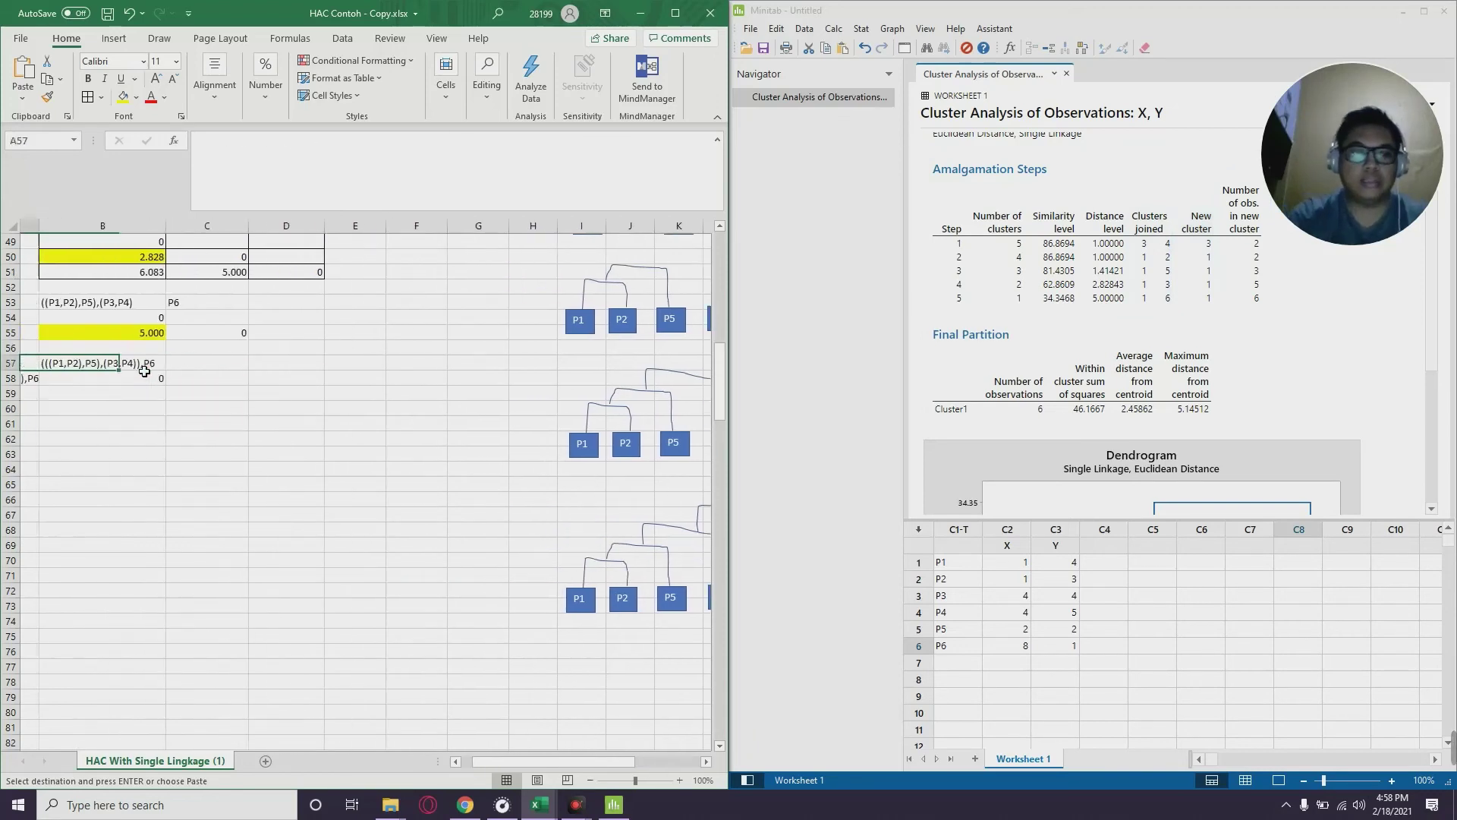
pyautogui.press('Up')
pyautogui.press('Up')
pyautogui.press('Up')
pyautogui.press('Up')
pyautogui.press('Up')
pyautogui.press('Up')
pyautogui.press('Up')
pyautogui.press('Up')
pyautogui.press('Up')
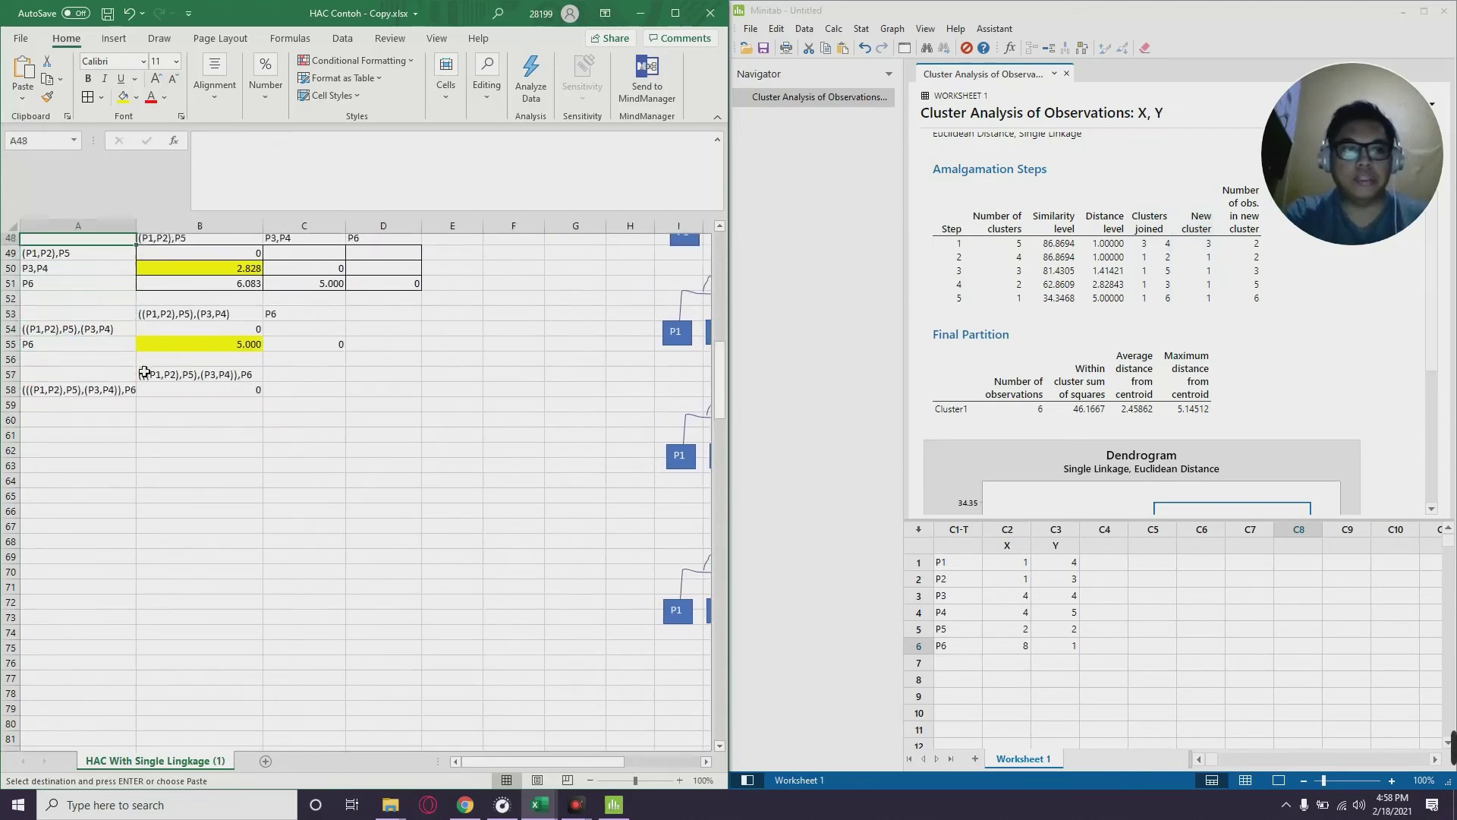
pyautogui.press('Up')
pyautogui.press('Down')
pyautogui.press('Down')
pyautogui.press('Down')
pyautogui.press('Down')
pyautogui.press('Down')
pyautogui.press('Down')
pyautogui.press('Down')
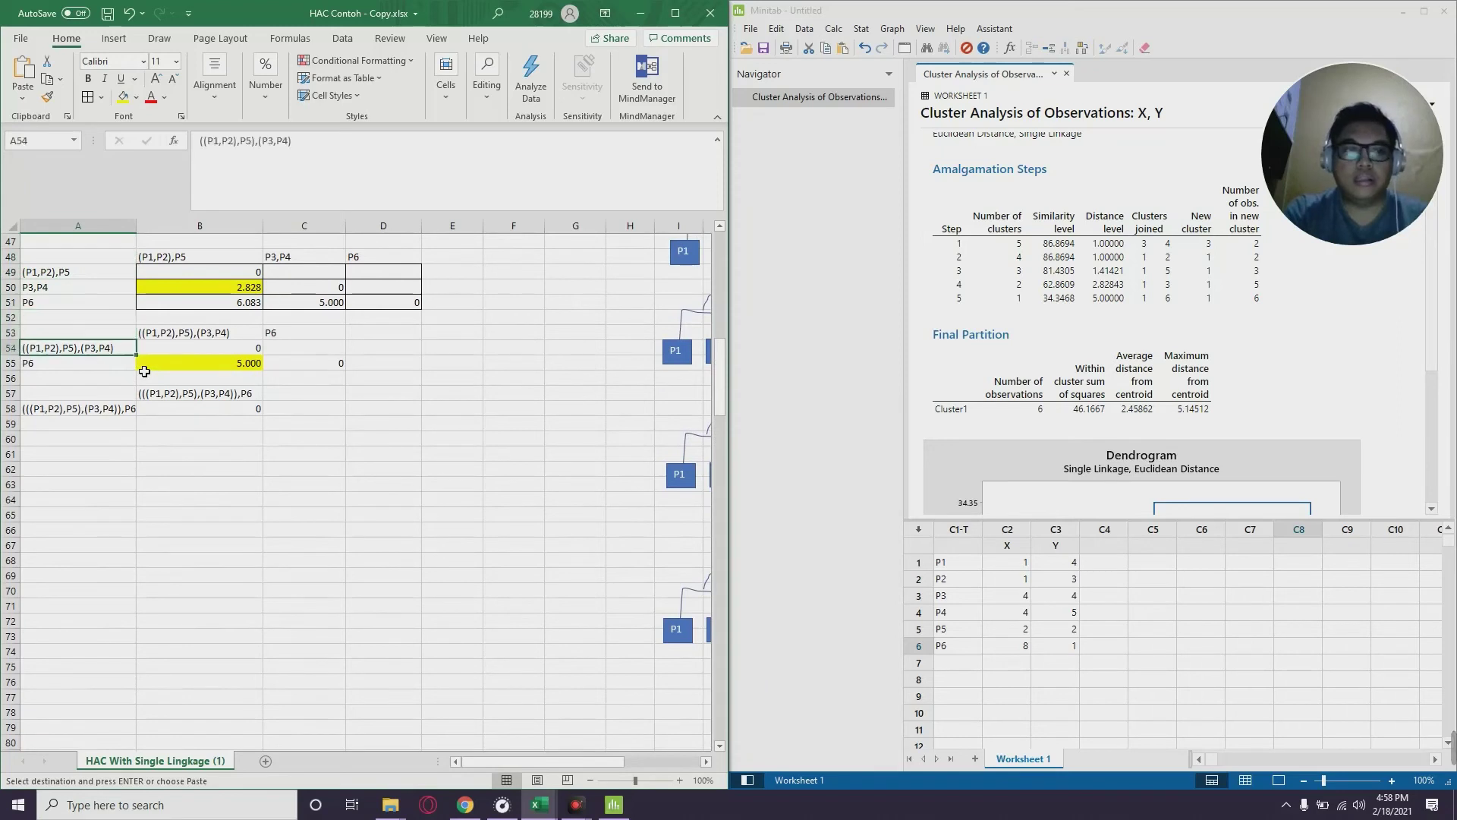
pyautogui.press('Down')
pyautogui.press('Down')
pyautogui.press('Down')
pyautogui.press('Down')
pyautogui.press('Down')
pyautogui.press('Down')
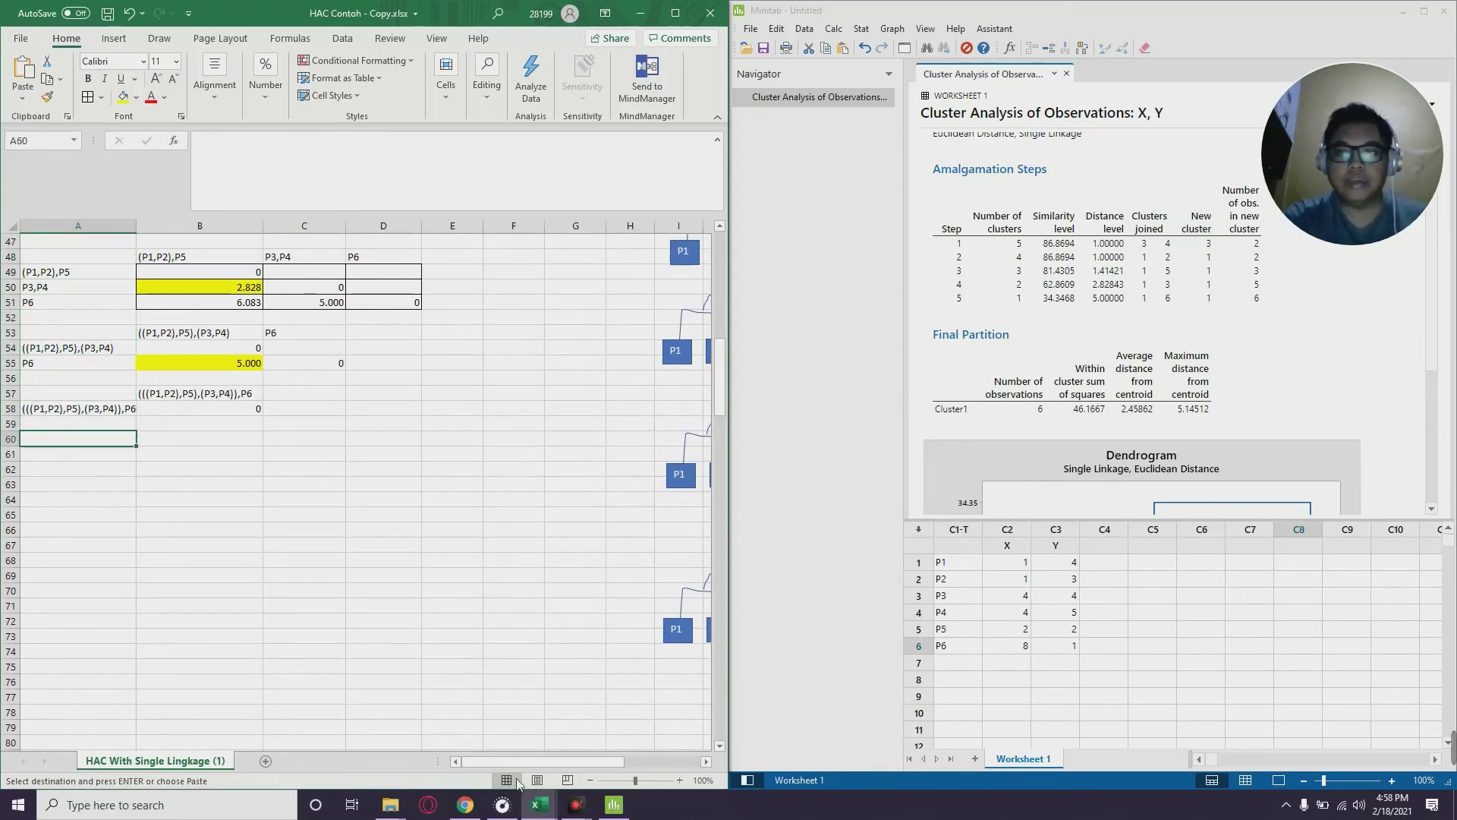
pyautogui.write('Step')
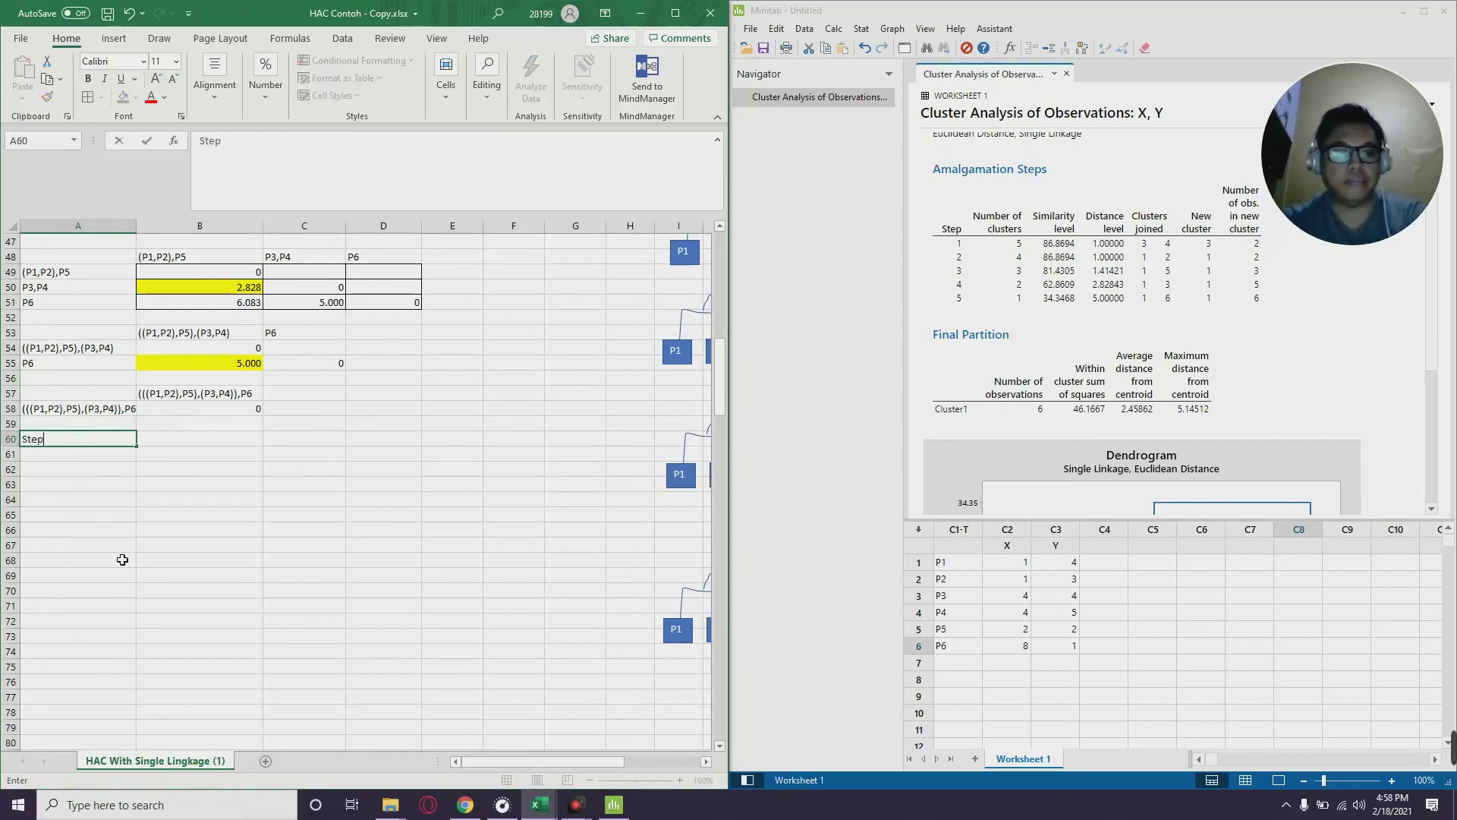
pyautogui.press('Tab')
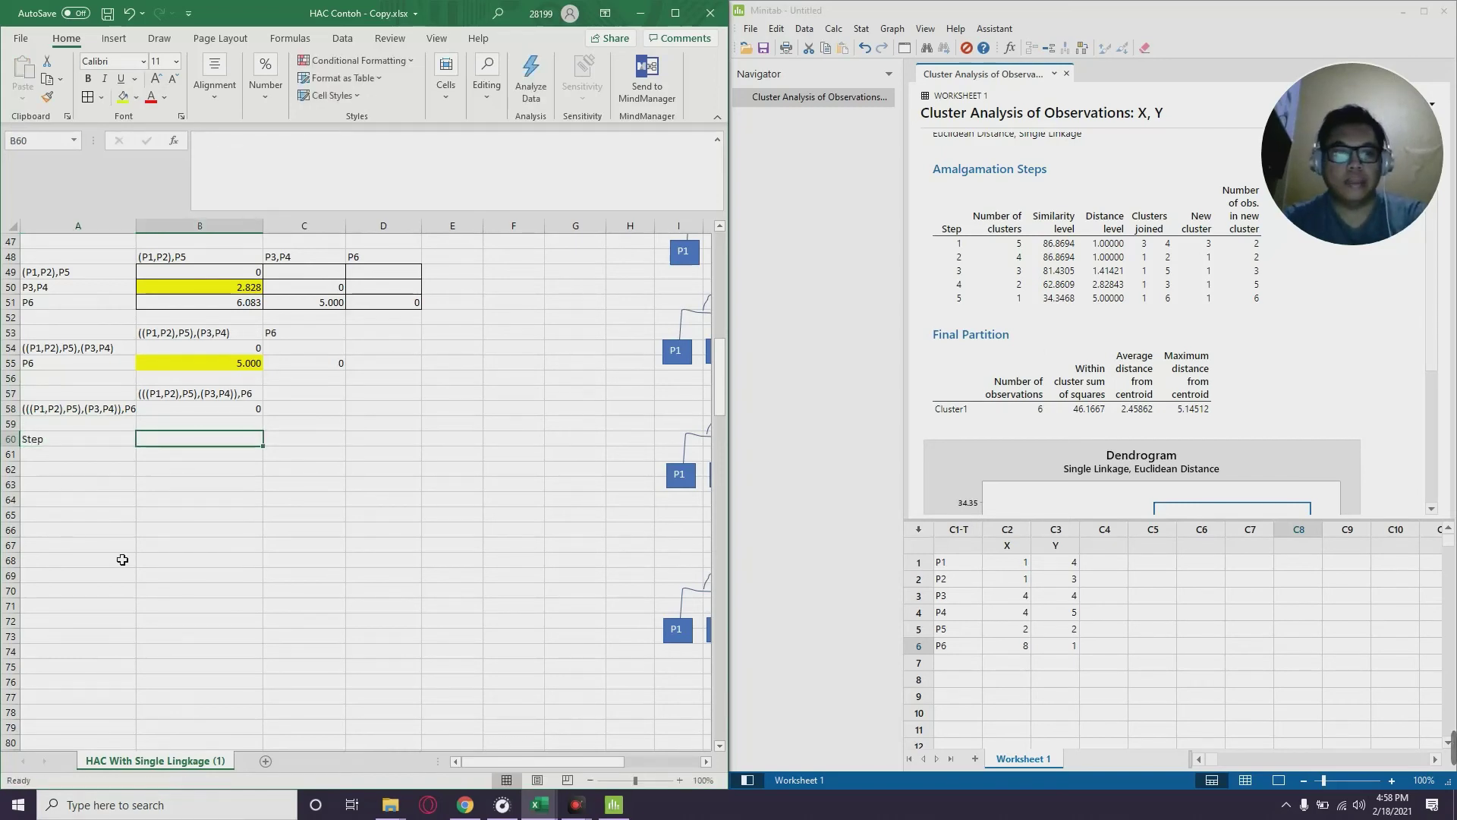
pyautogui.write('Numbe')
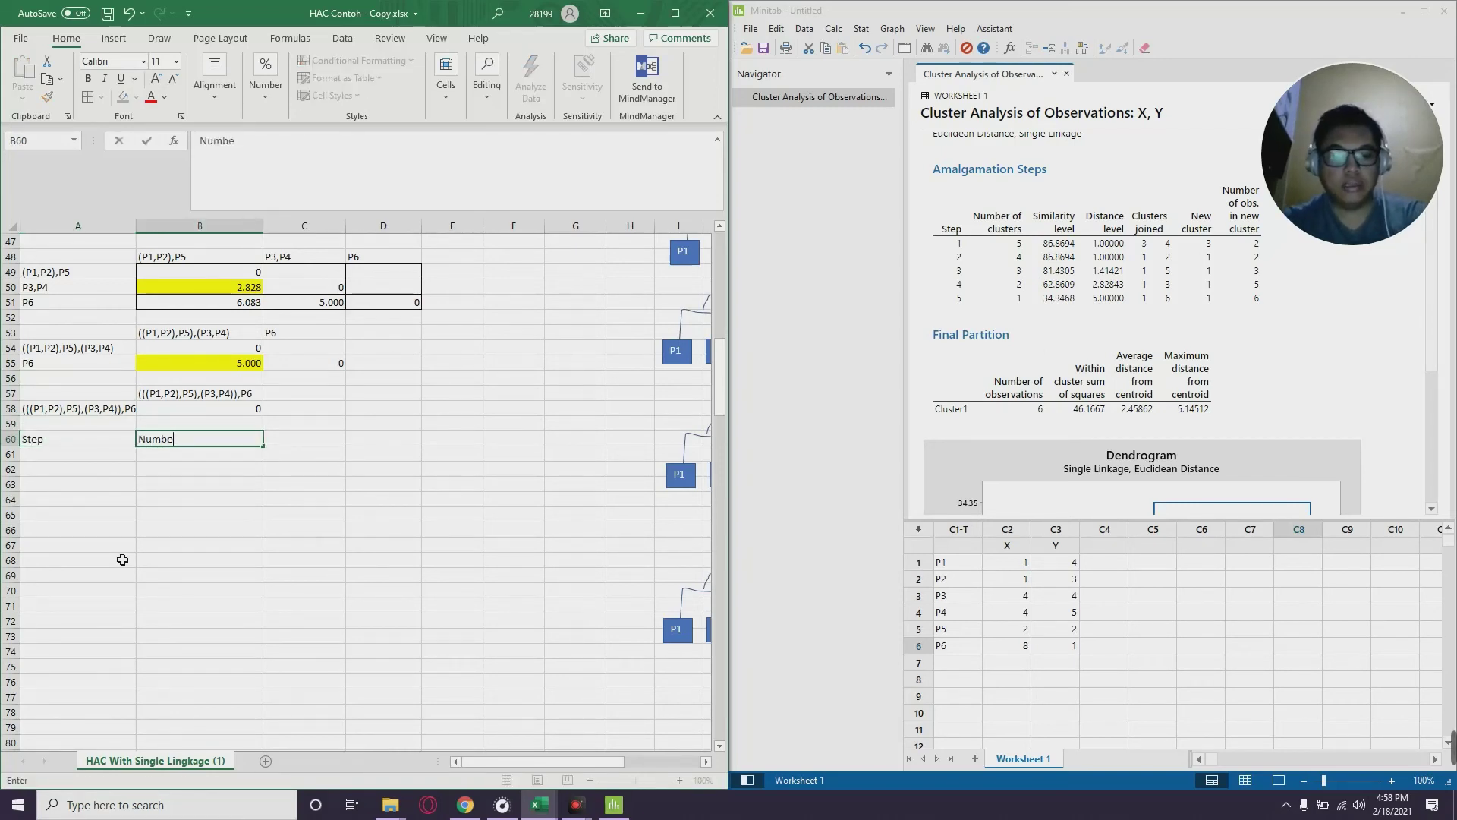
pyautogui.write('r of Cluster')
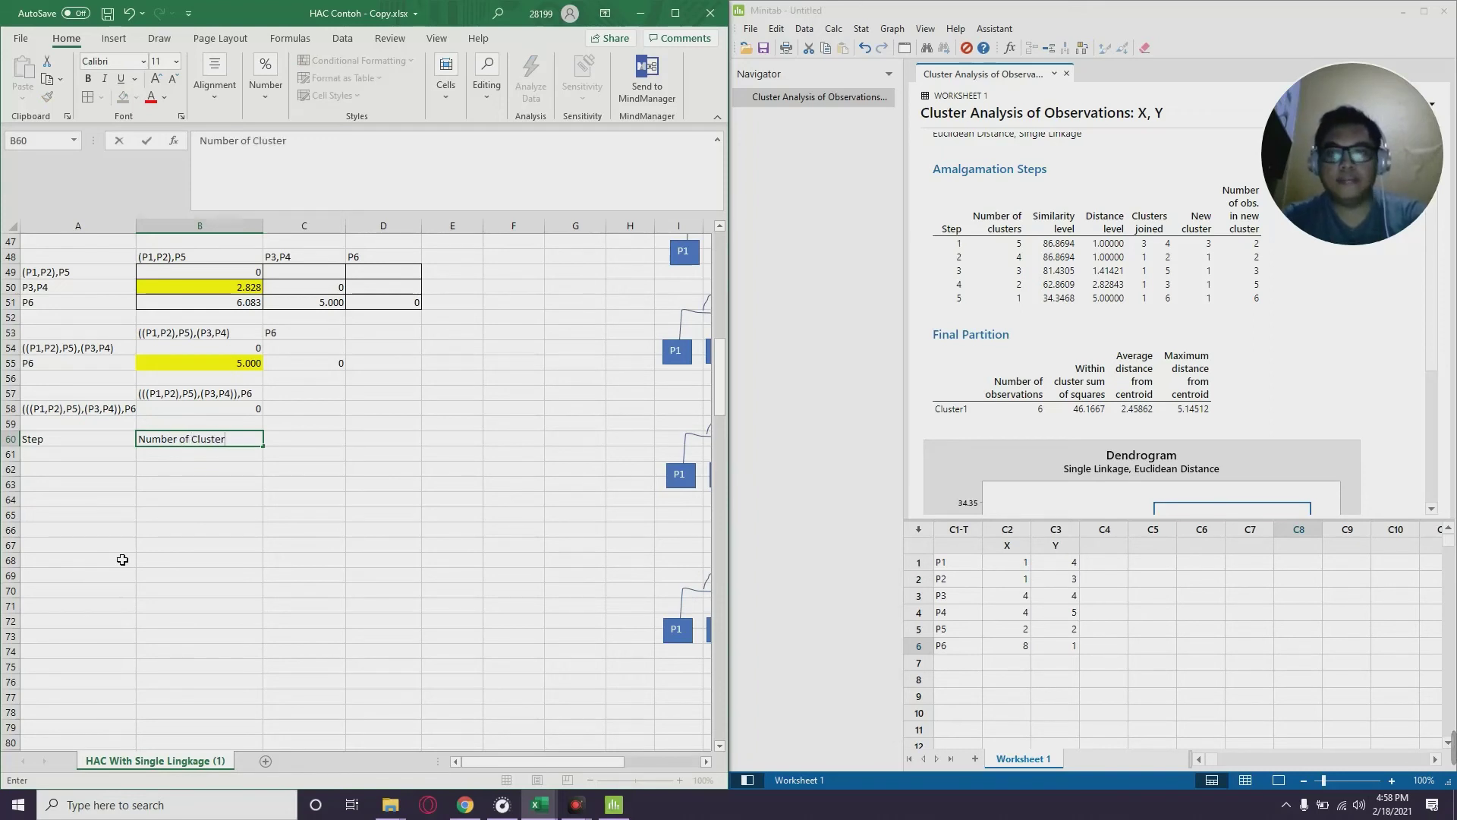
pyautogui.press('Tab')
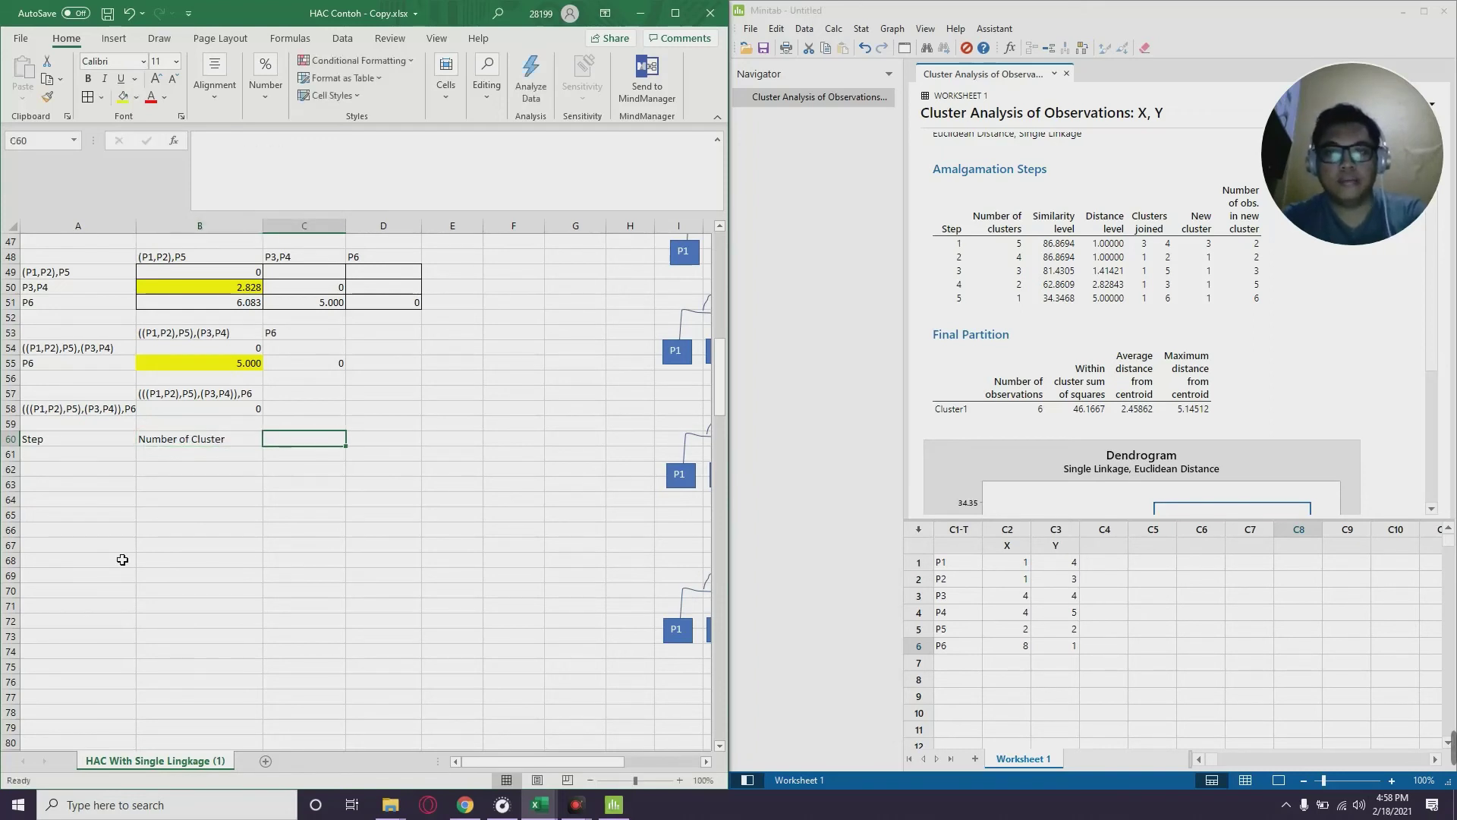
pyautogui.write('Similarity Level')
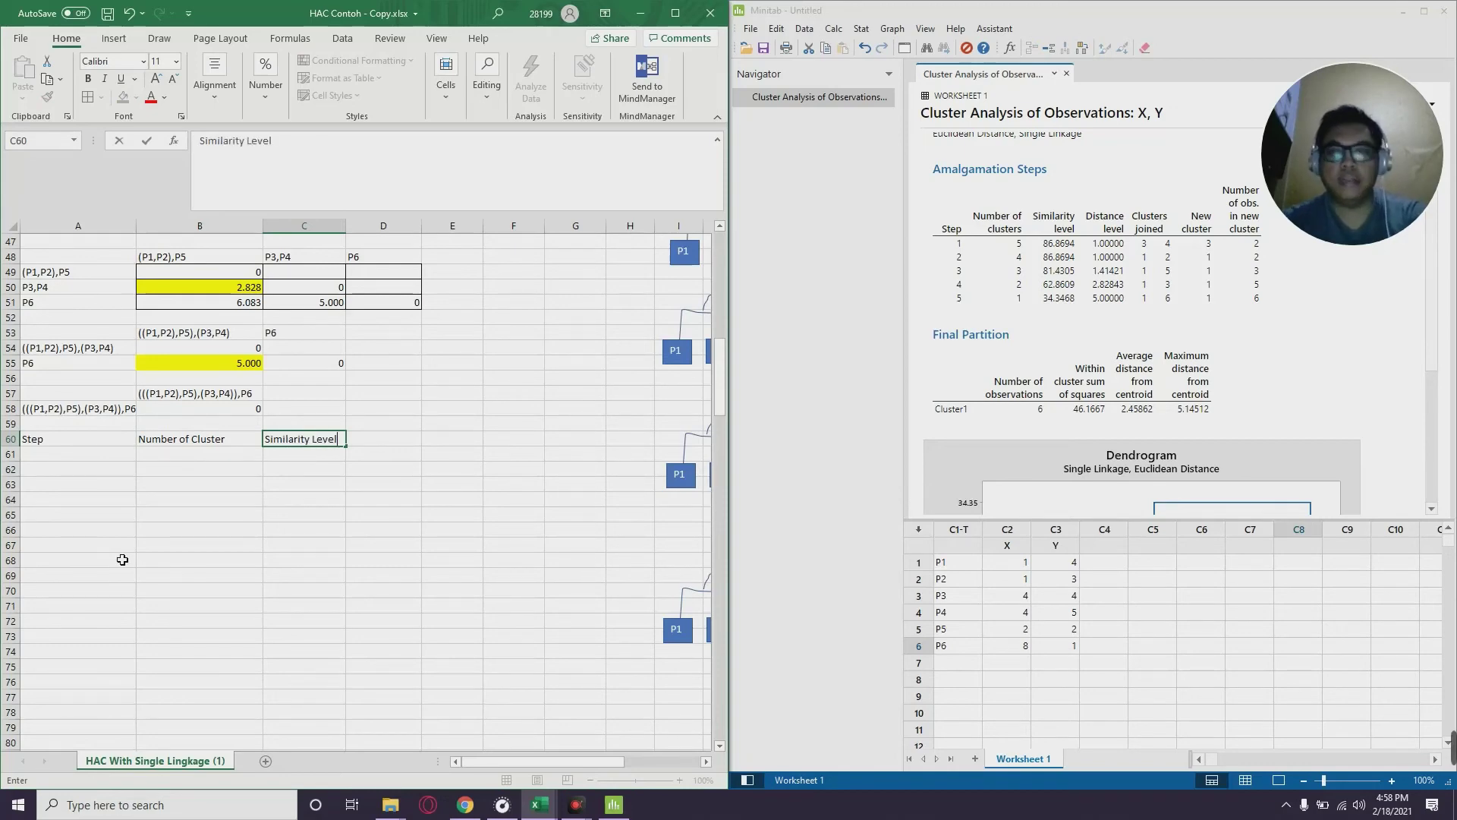
pyautogui.press('Tab')
pyautogui.write('Di')
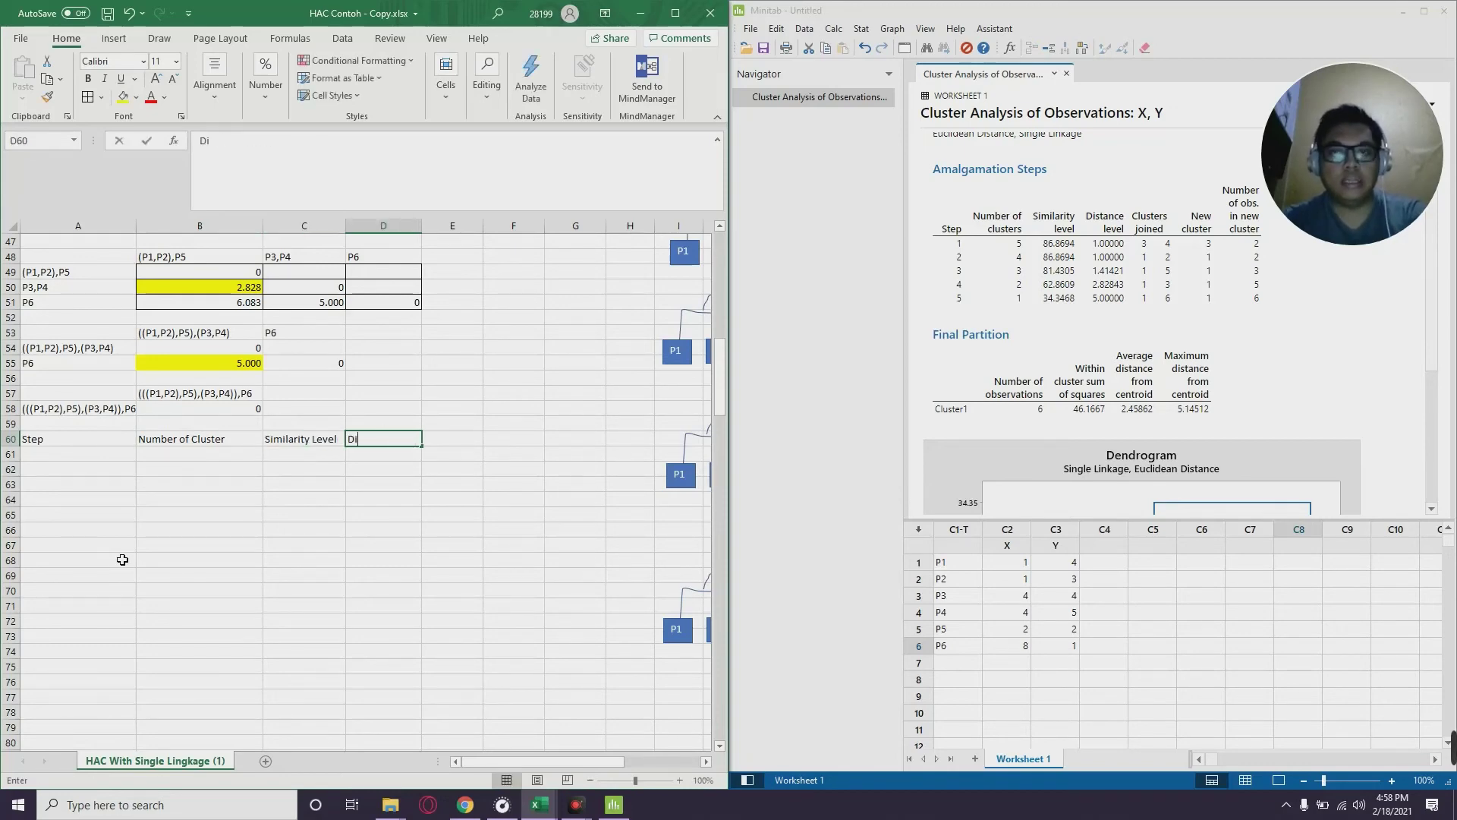
pyautogui.write('stance Lev')
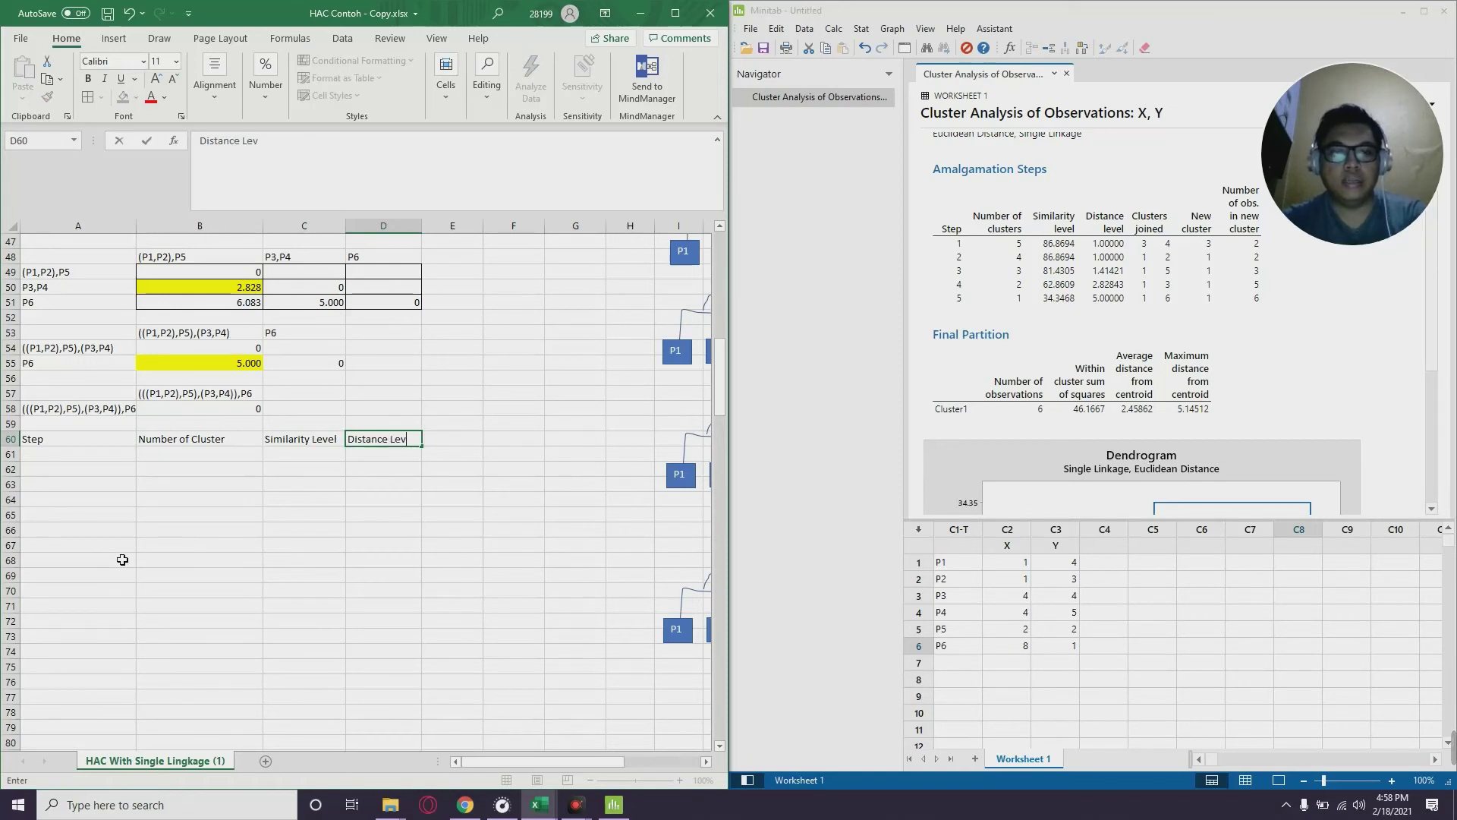
pyautogui.write('el')
pyautogui.press('Return')
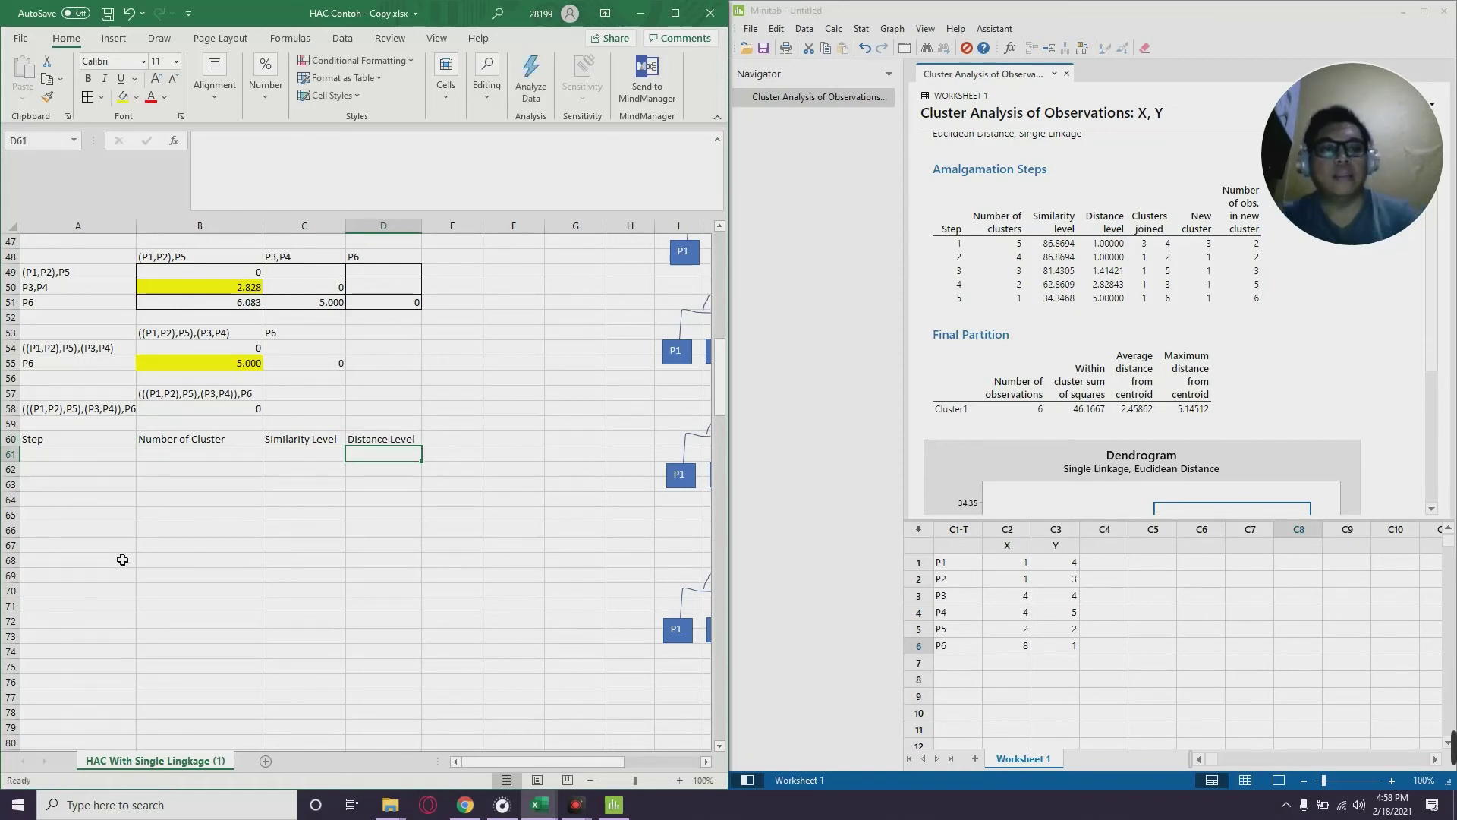
# Number the rows 1 to 5 in the Step column, cells A61:A65
pyautogui.press('Left')
pyautogui.press('Left')
pyautogui.press('Left')
pyautogui.write('1')
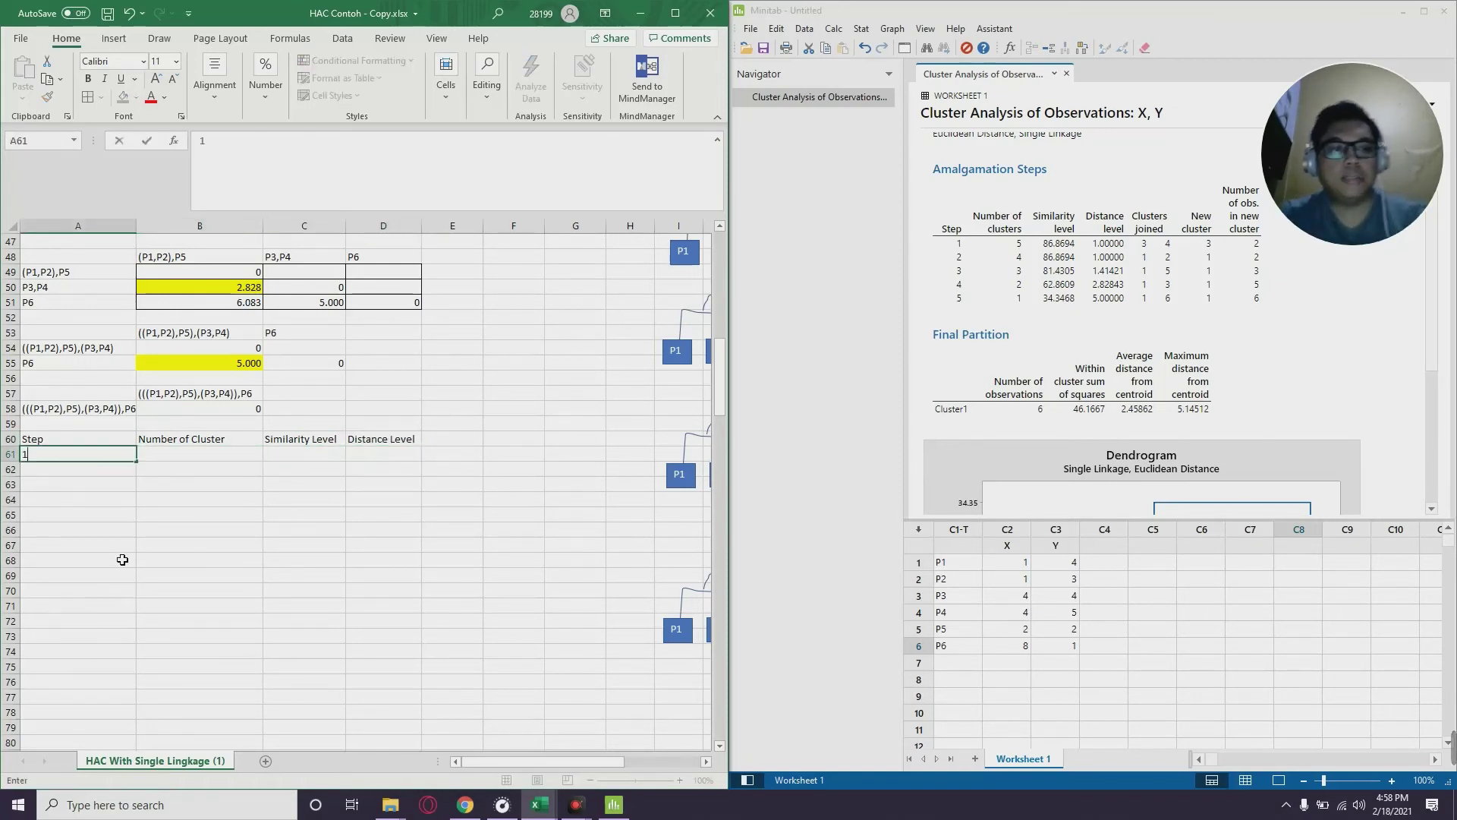
pyautogui.press('Return')
pyautogui.write('2')
pyautogui.press('Return')
pyautogui.write('3')
pyautogui.press('Return')
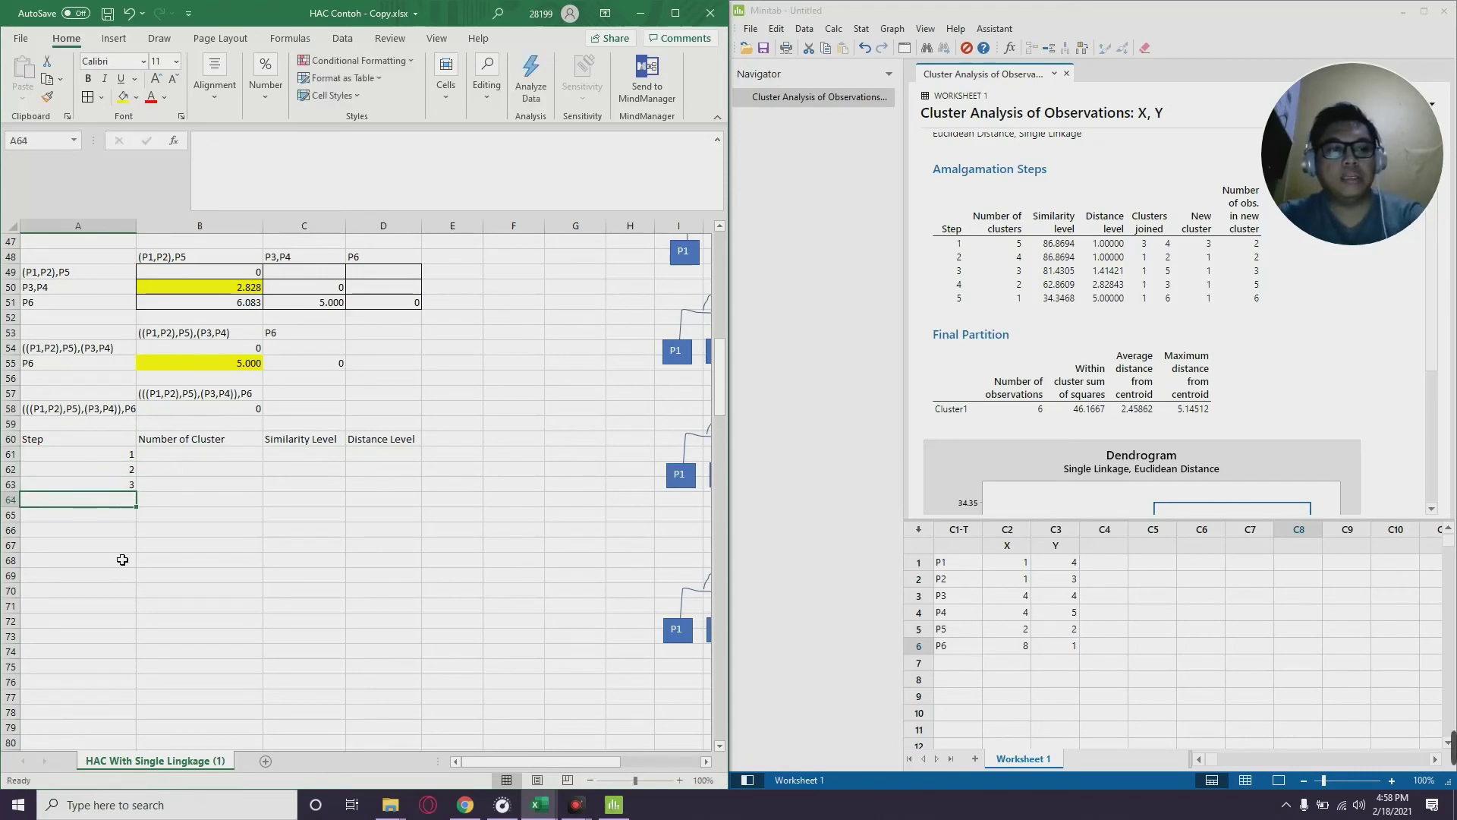
pyautogui.write('4')
pyautogui.press('Return')
pyautogui.write('5')
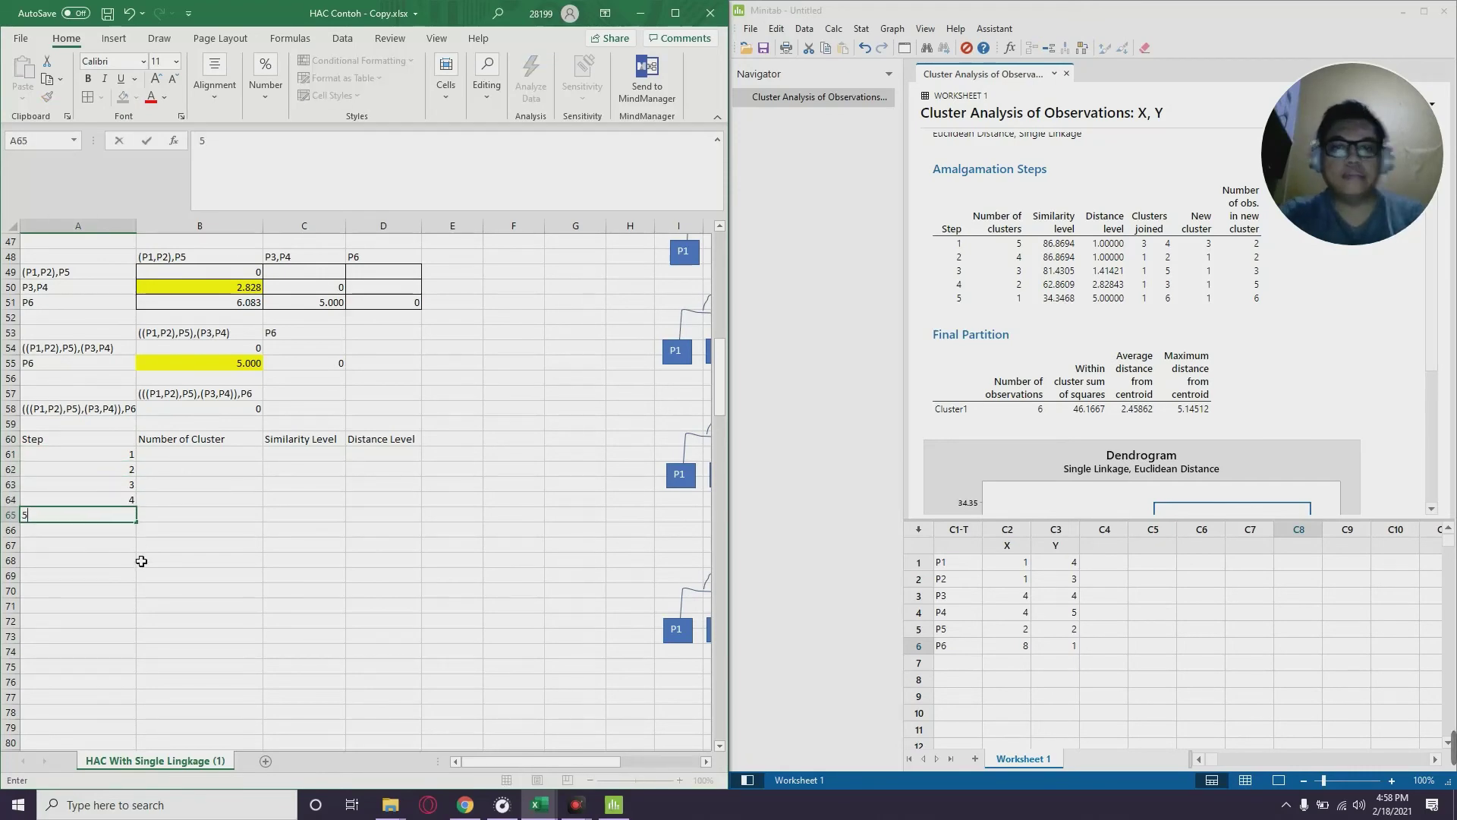
pyautogui.click(114, 586)
# Fill the Number of Cluster column, cells B61:B65, with 5, 4, 3, 2 and 1
pyautogui.scroll(13, 223, 509)
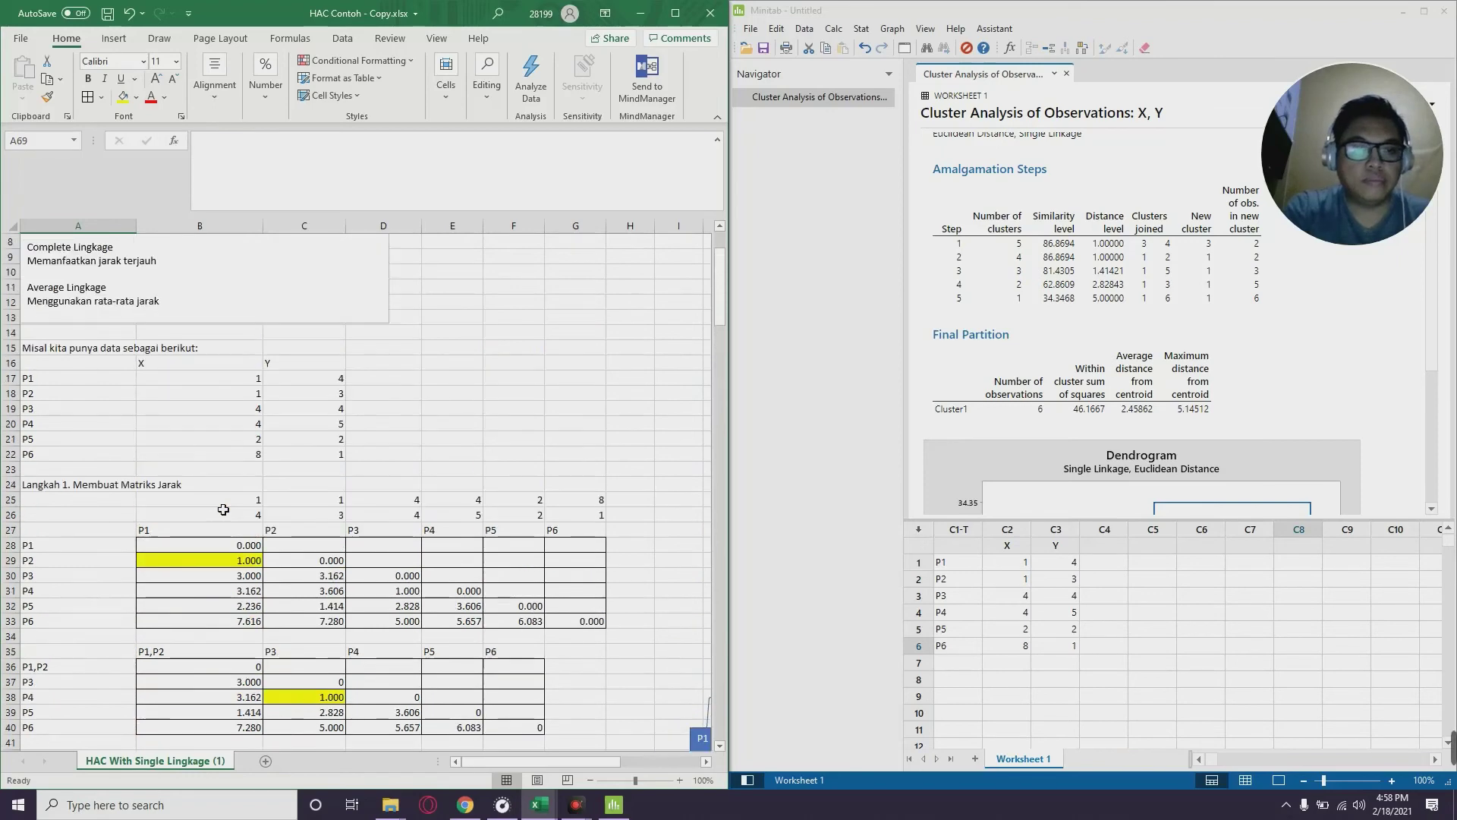
pyautogui.scroll(-4, 223, 510)
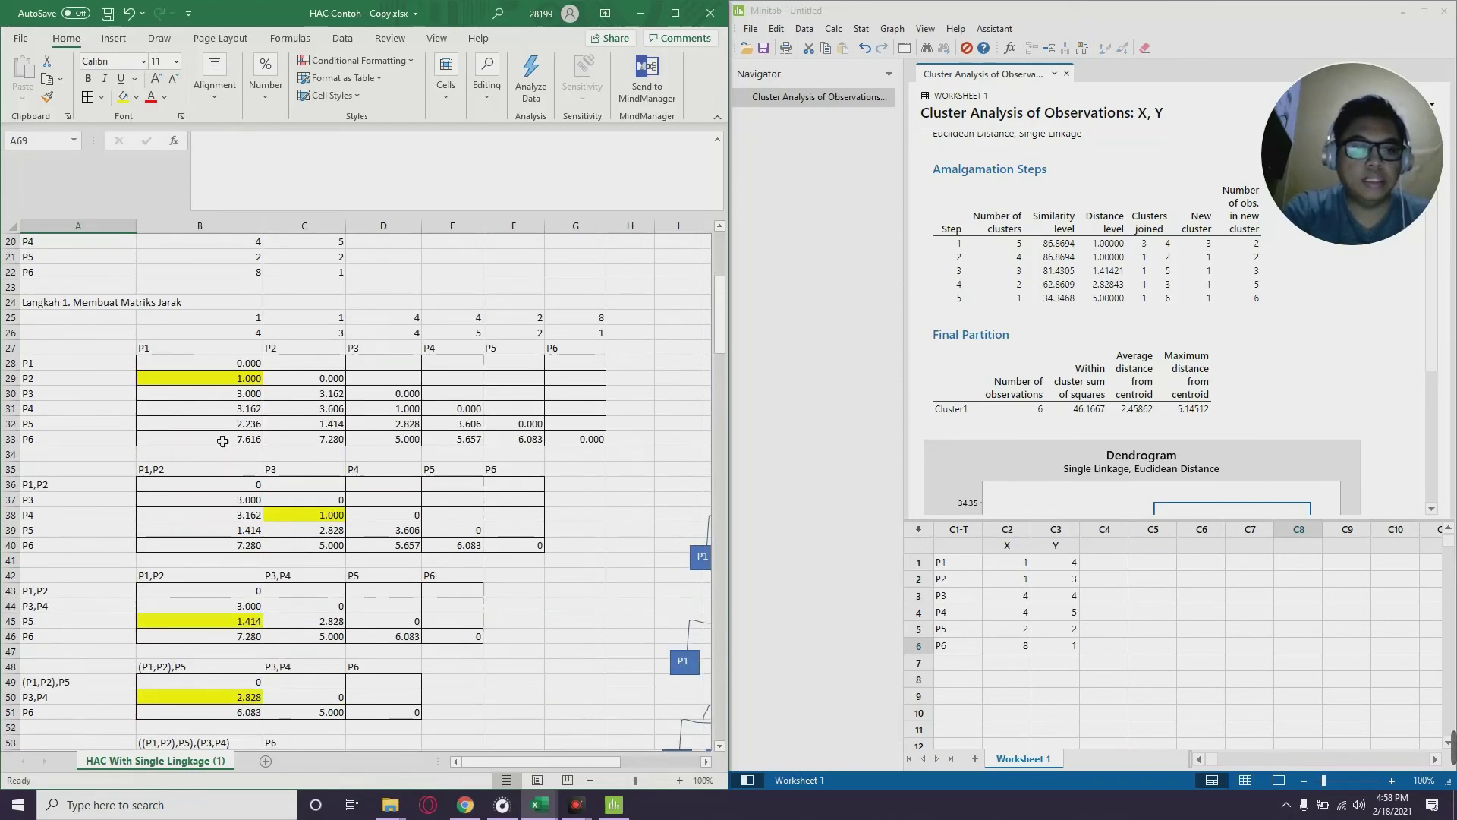
pyautogui.scroll(-3, 305, 514)
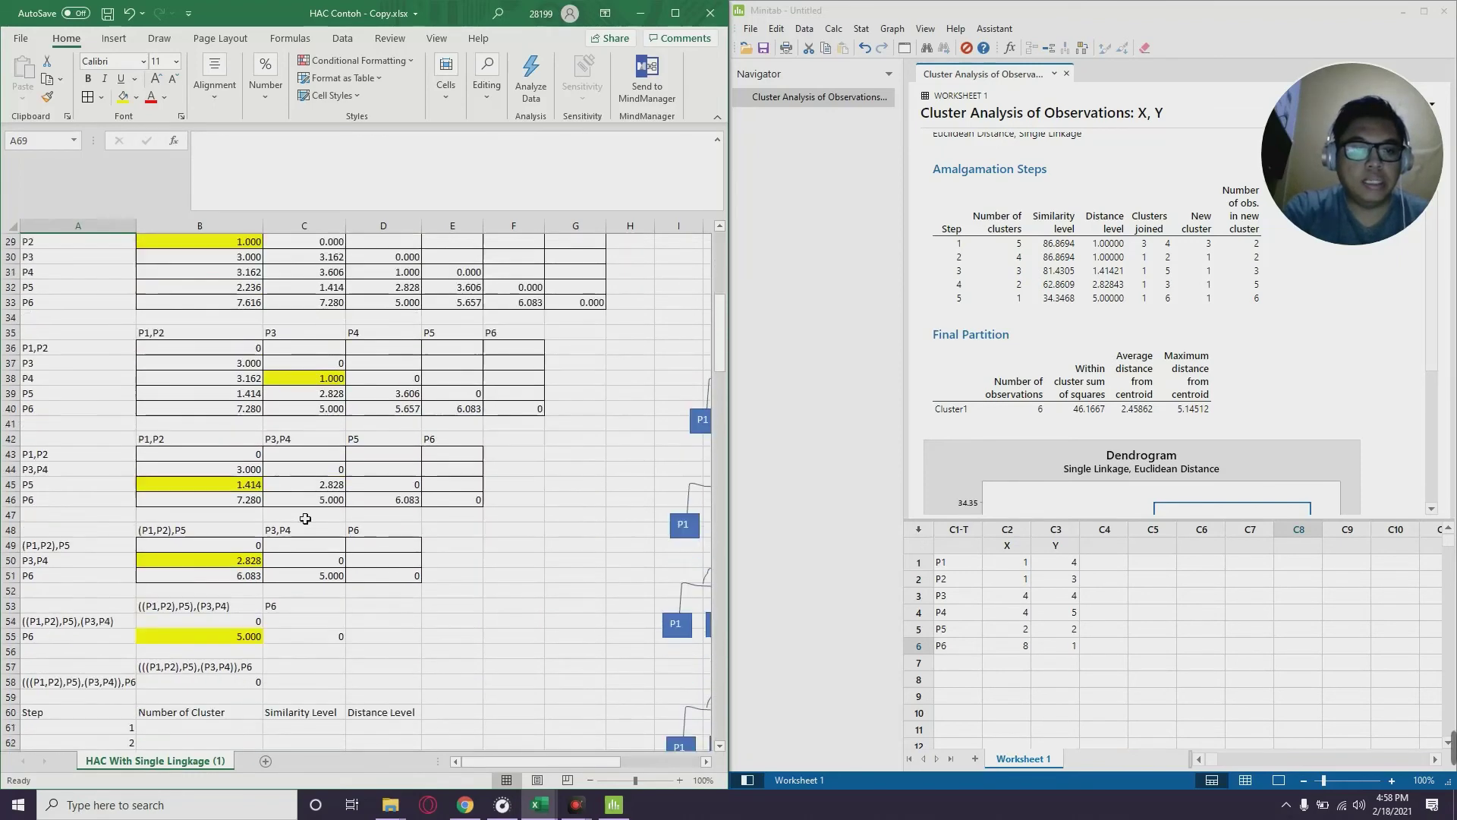
pyautogui.scroll(-2, 281, 661)
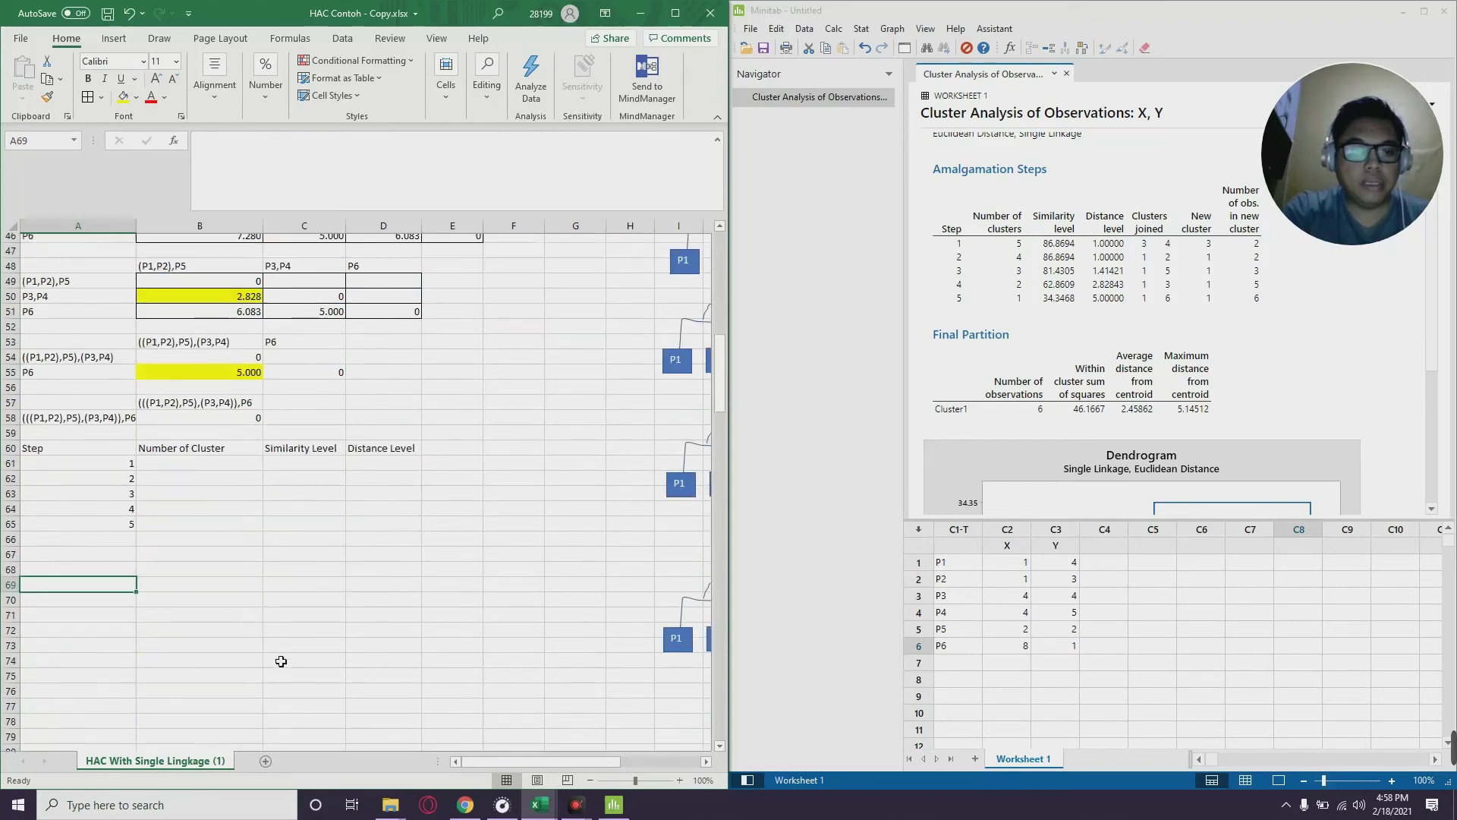
pyautogui.scroll(-3, 229, 421)
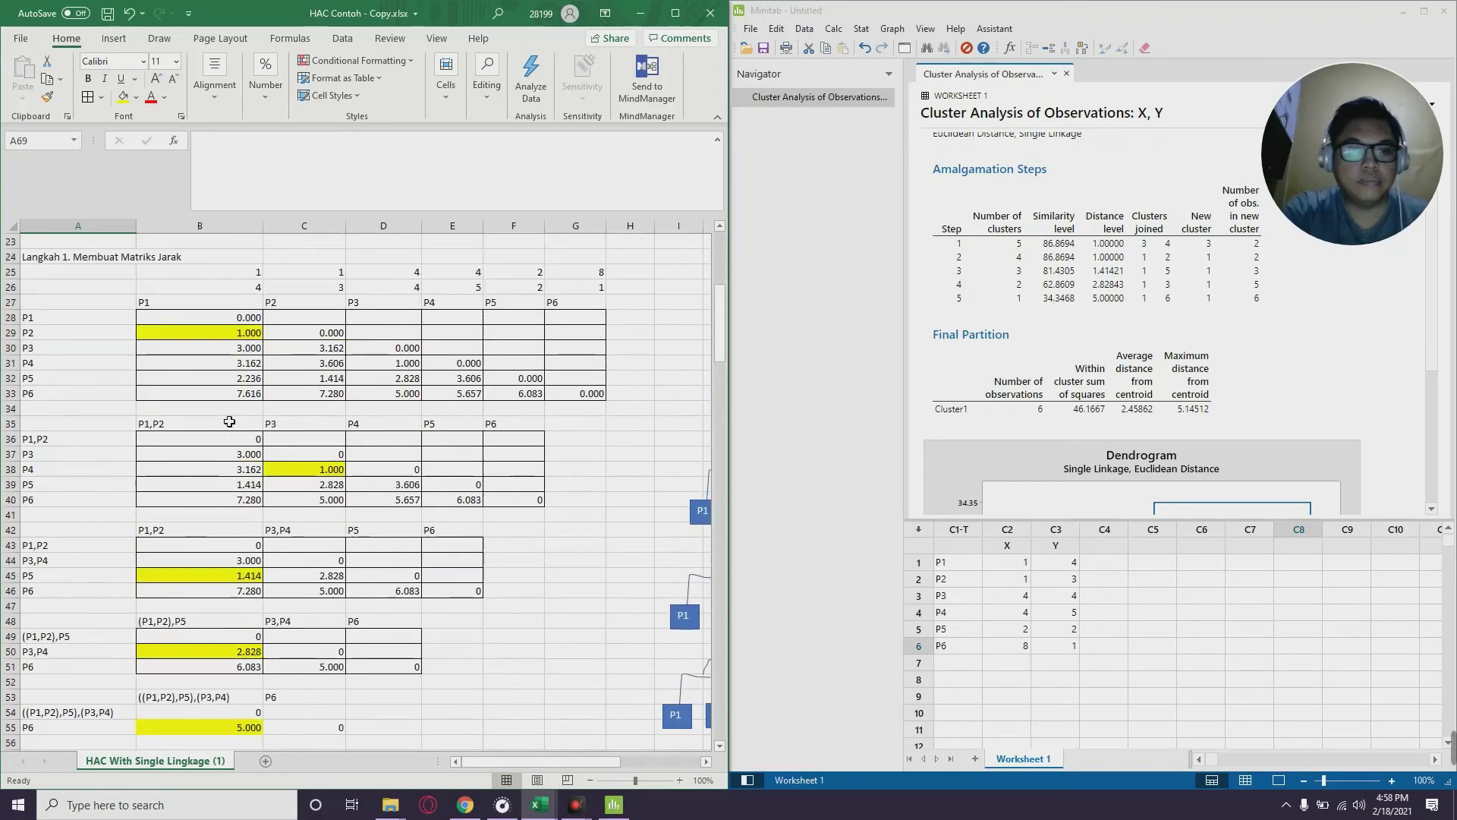
pyautogui.scroll(1, 228, 703)
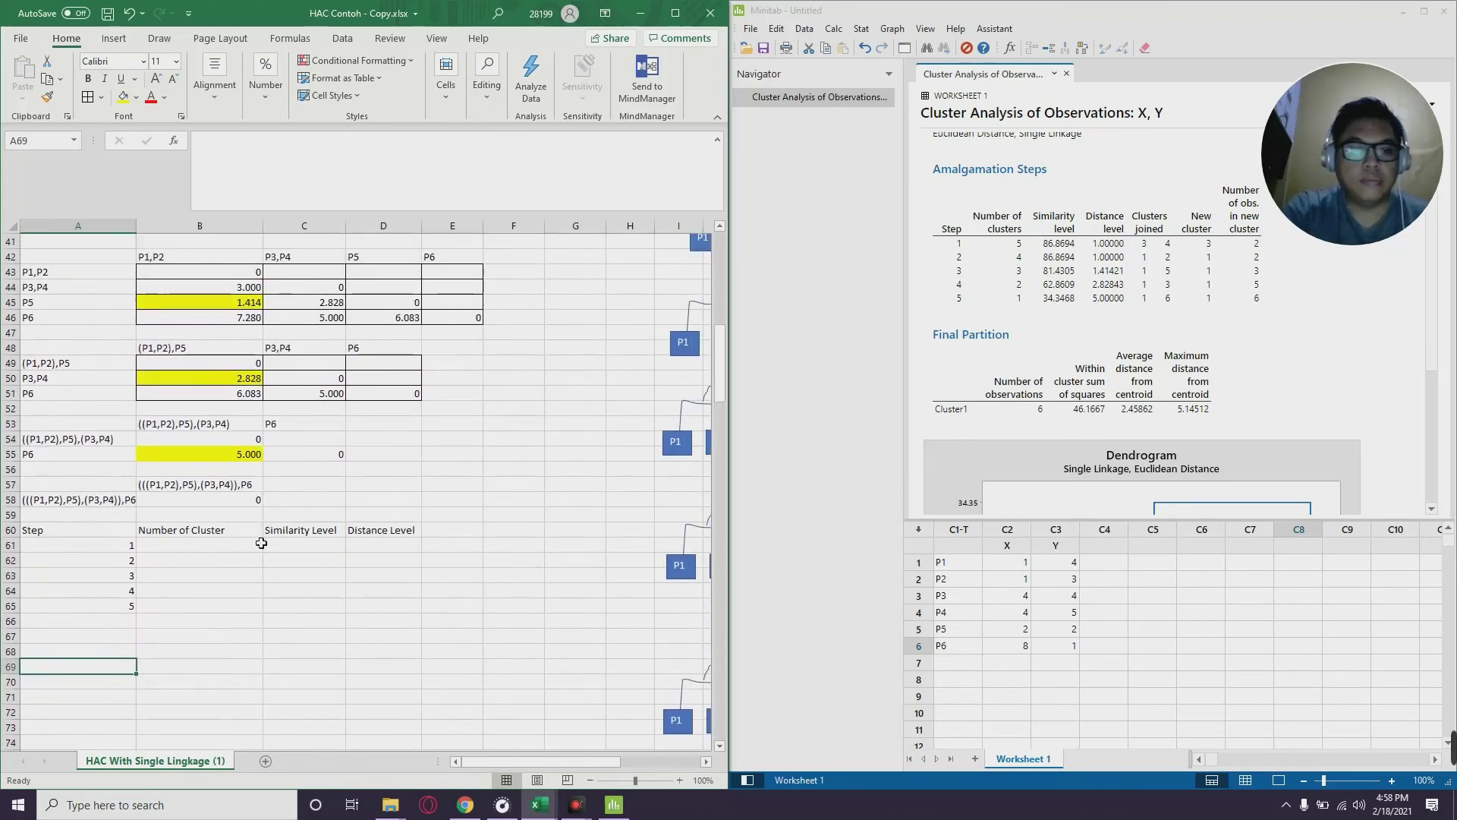
pyautogui.click(254, 543)
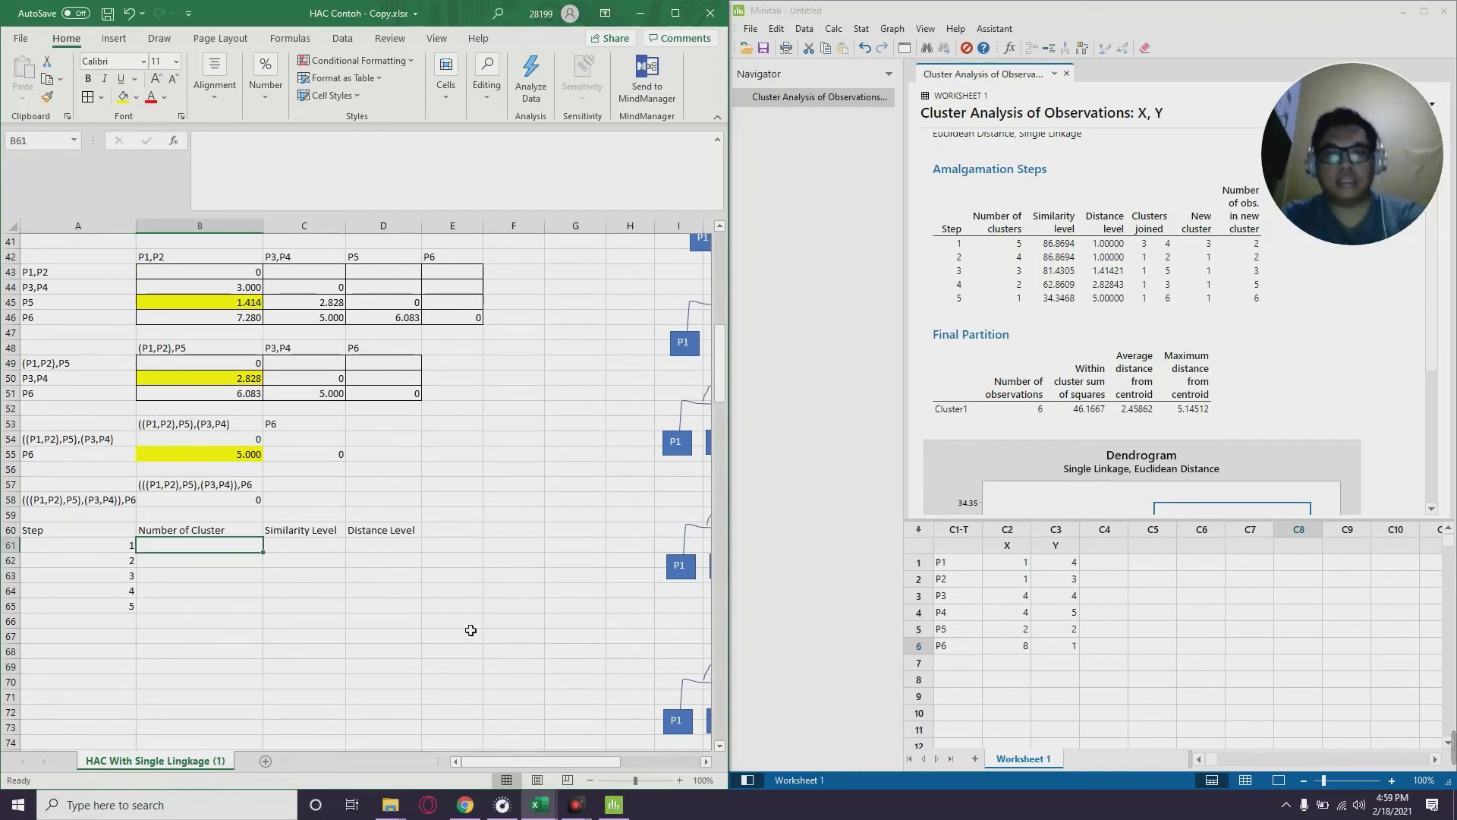
pyautogui.write('5')
pyautogui.press('Return')
pyautogui.write('4')
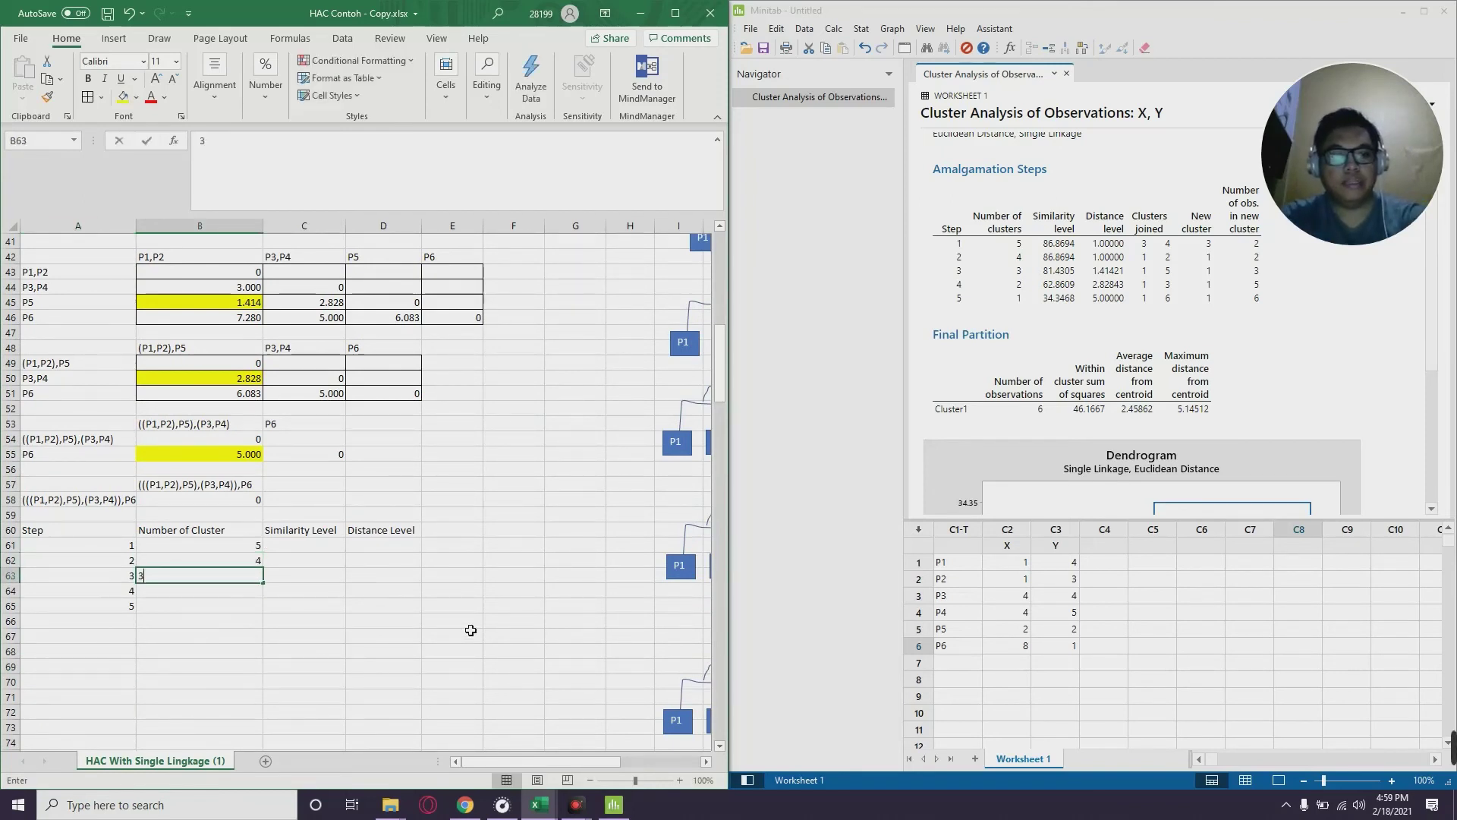
pyautogui.press('Return')
pyautogui.write('3')
pyautogui.press('Return')
pyautogui.write('2')
pyautogui.press('Return')
pyautogui.write('1')
pyautogui.press('Tab')
# Reference the highlighted P1–P2 distance in B29 of the first distance matrix as the step 1 Distance Level in D61
pyautogui.press('Up')
pyautogui.press('Up')
pyautogui.press('Up')
pyautogui.press('Up')
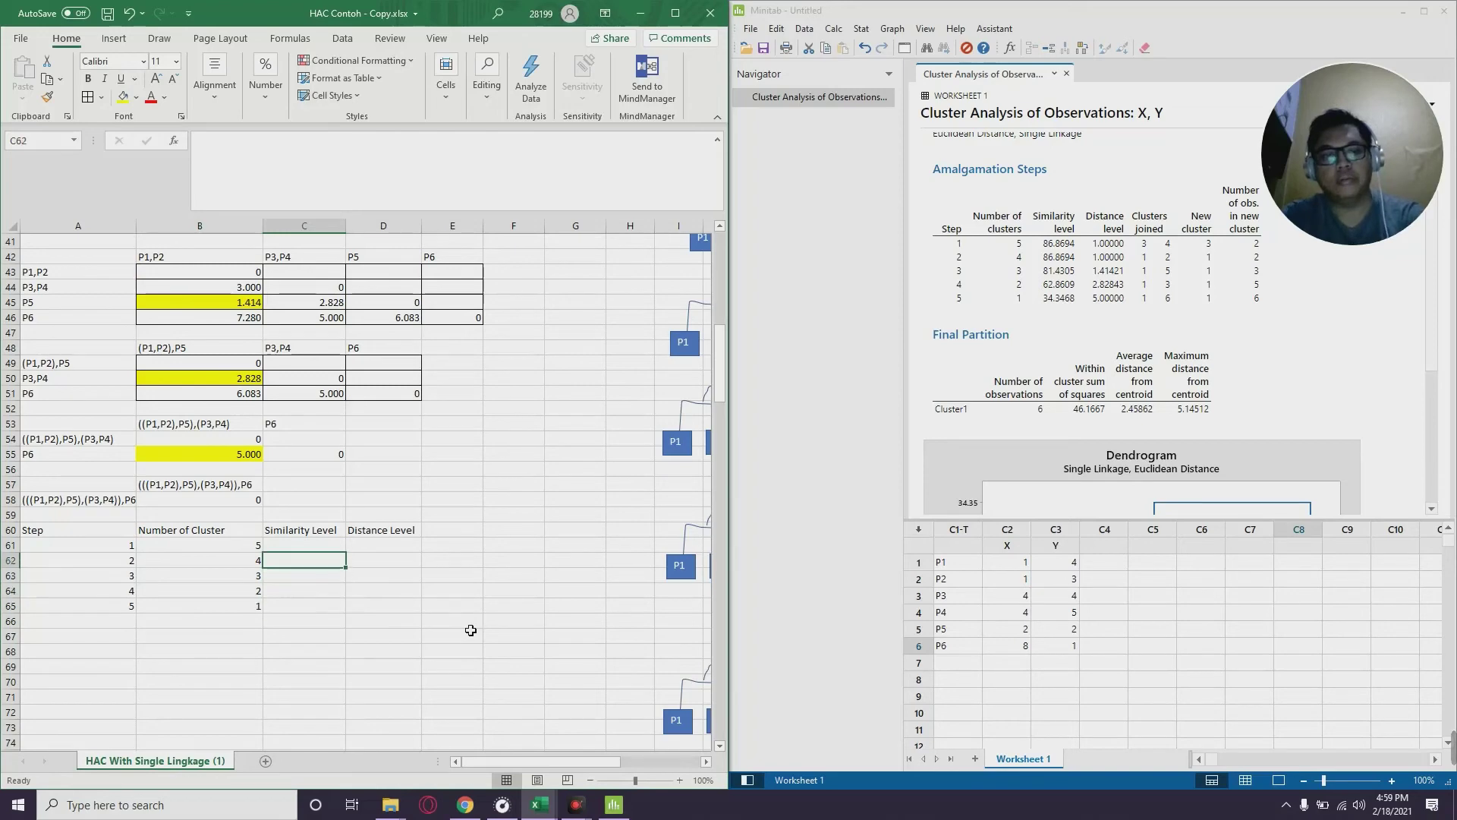
pyautogui.press('Right')
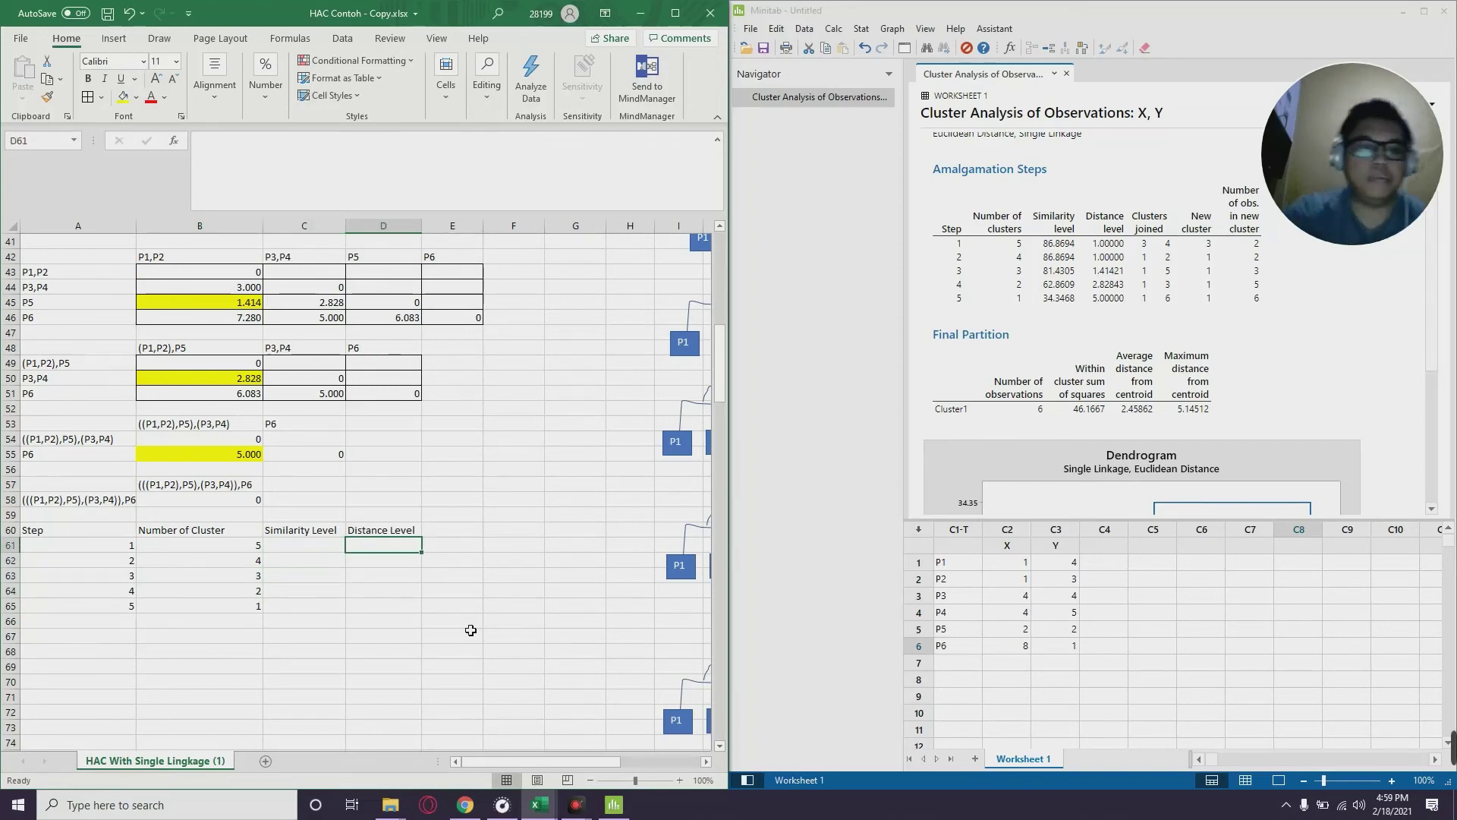
pyautogui.scroll(8, 393, 618)
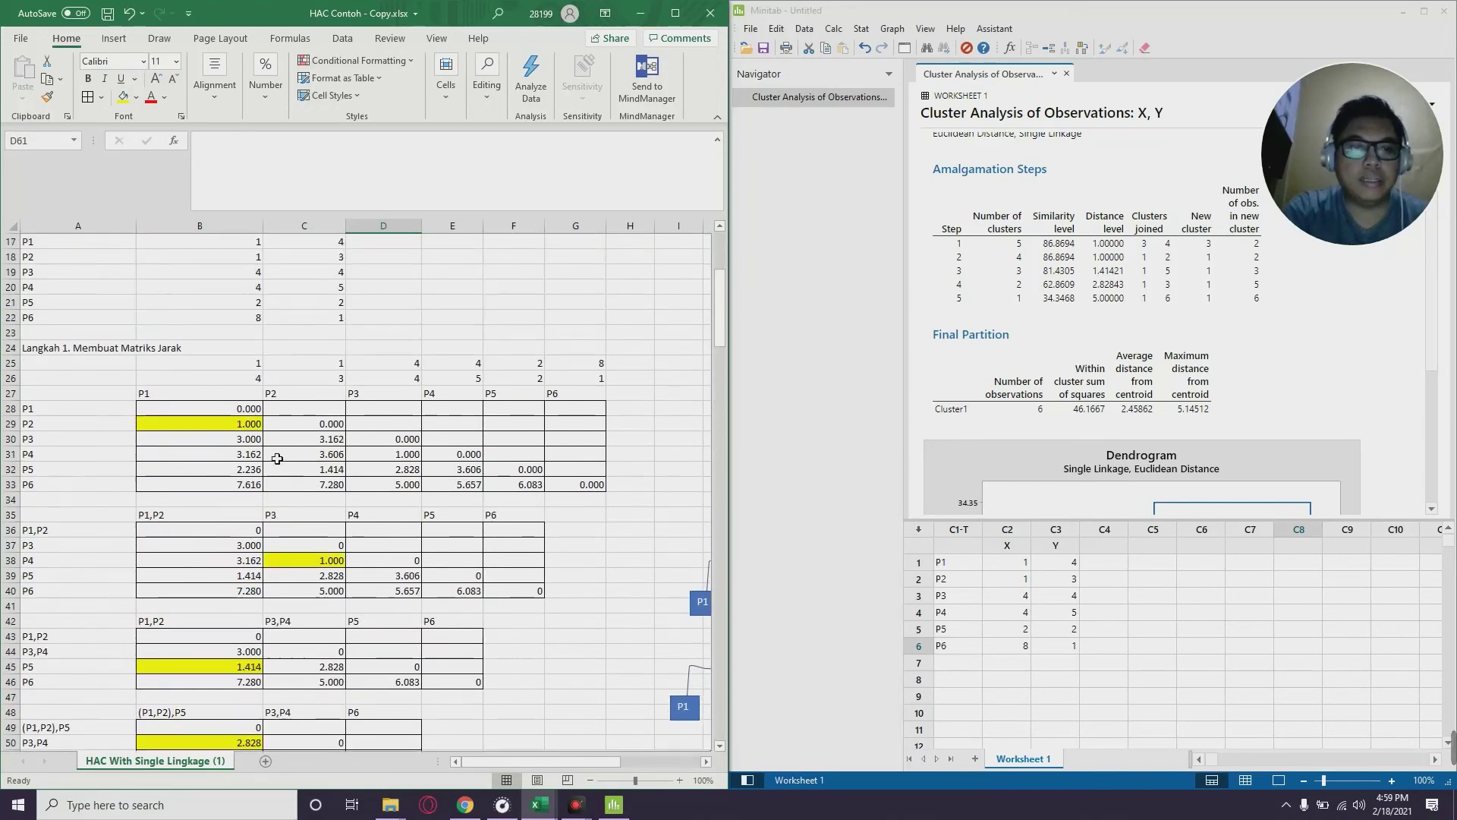
pyautogui.click(219, 427)
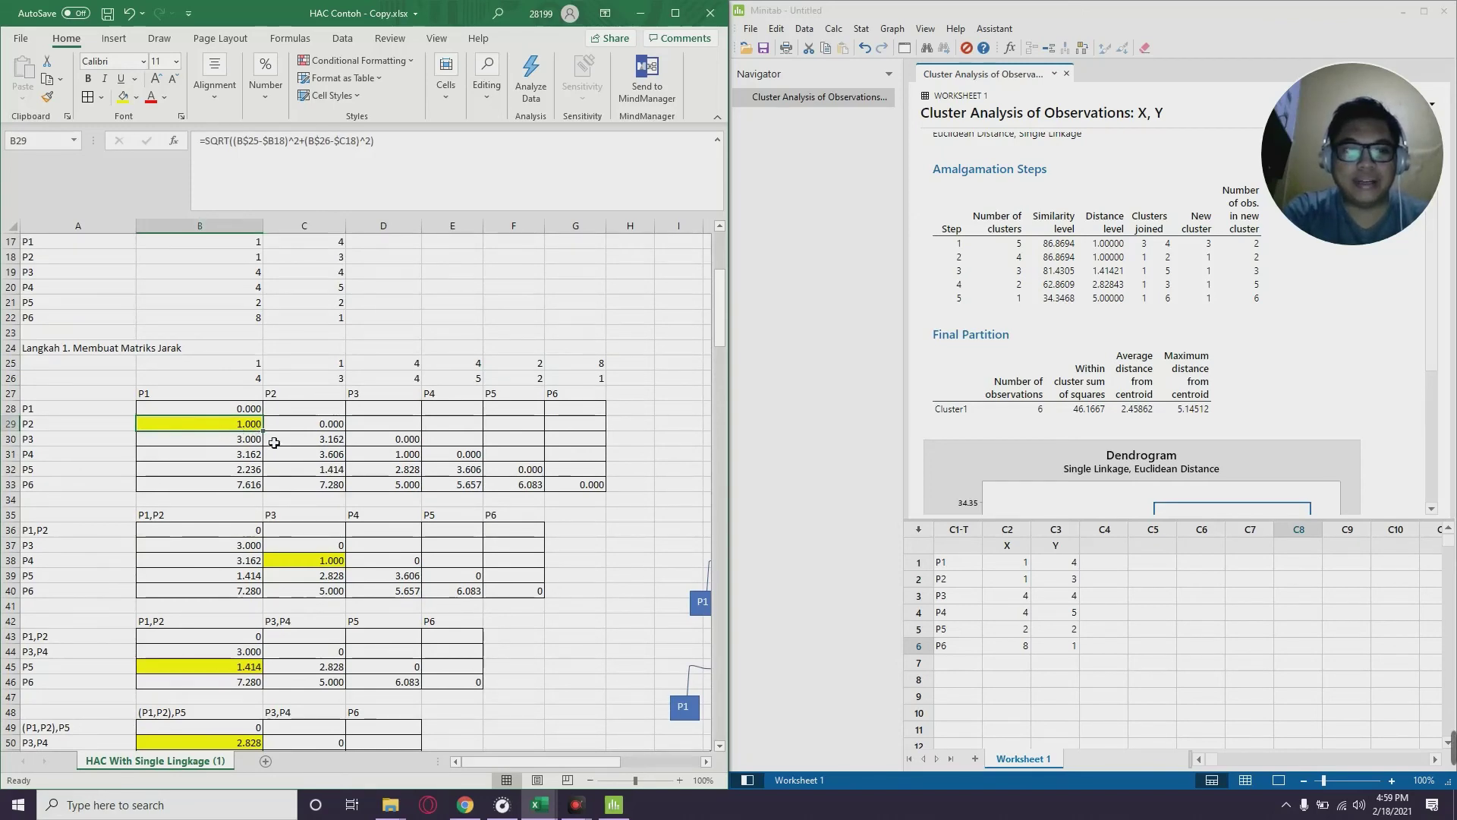
pyautogui.scroll(-5, 274, 442)
pyautogui.click(405, 682)
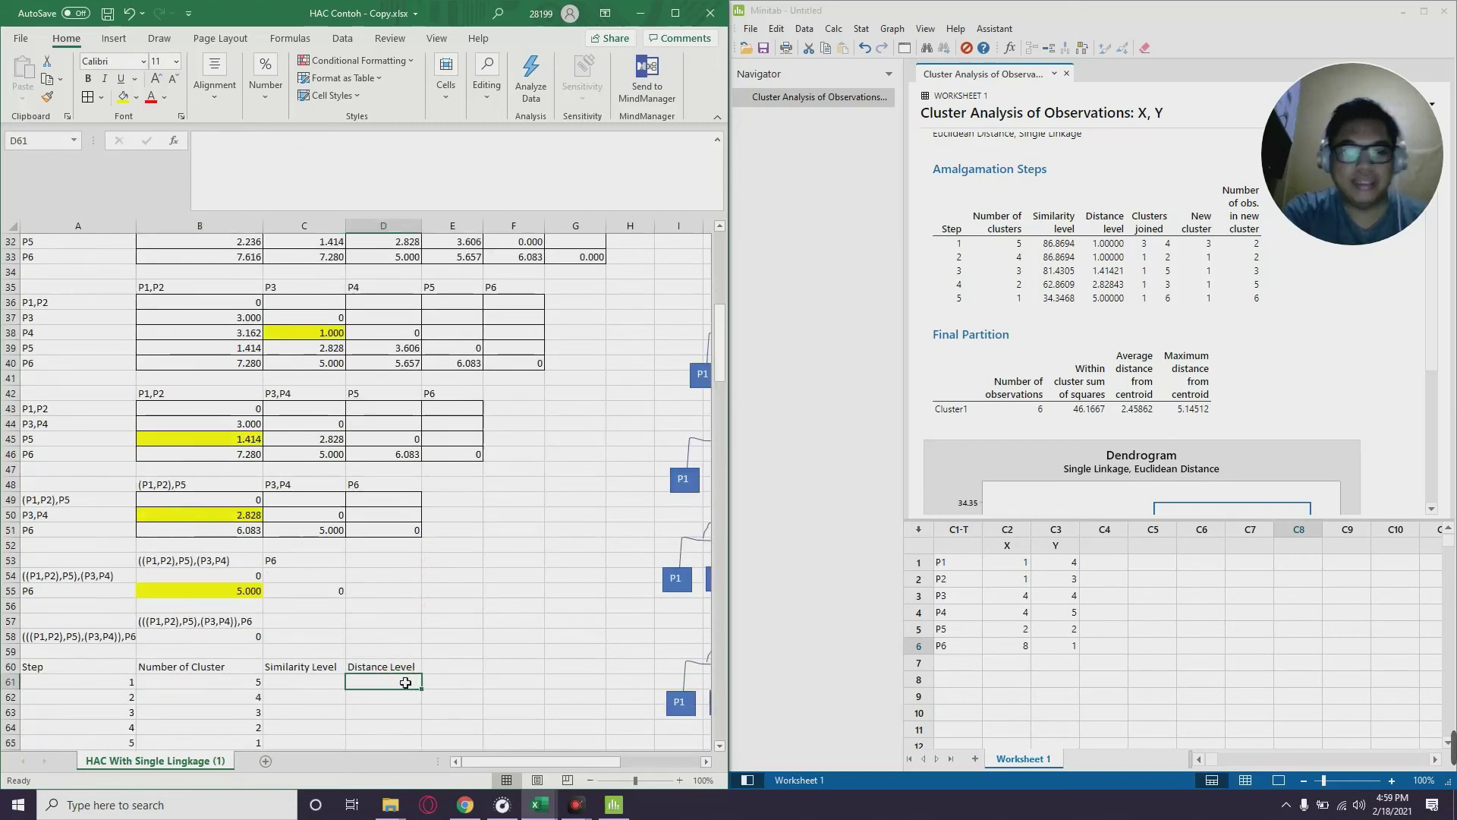
pyautogui.write('=')
pyautogui.scroll(8, 405, 682)
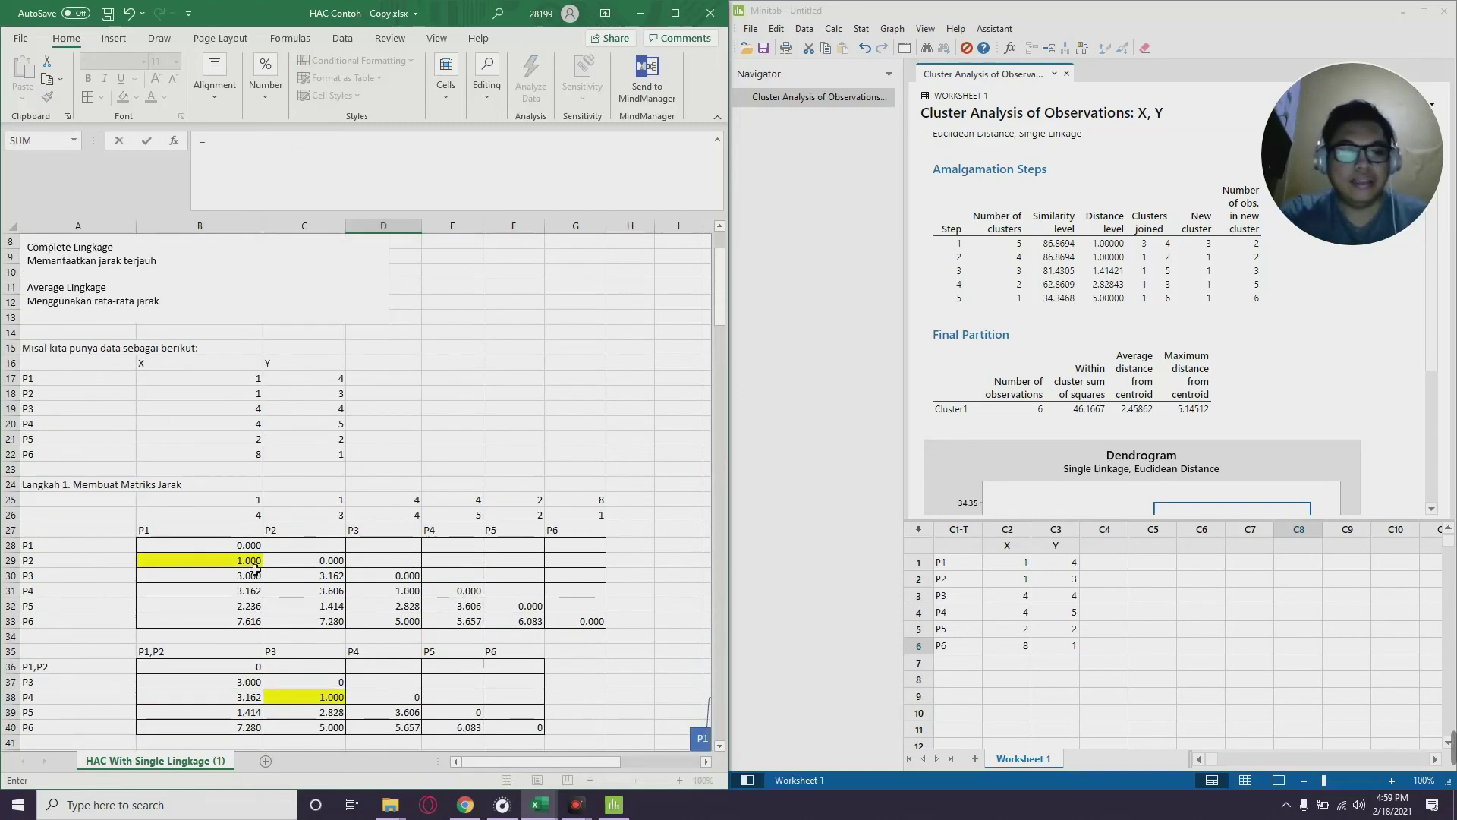
pyautogui.click(254, 567)
pyautogui.scroll(-10, 342, 605)
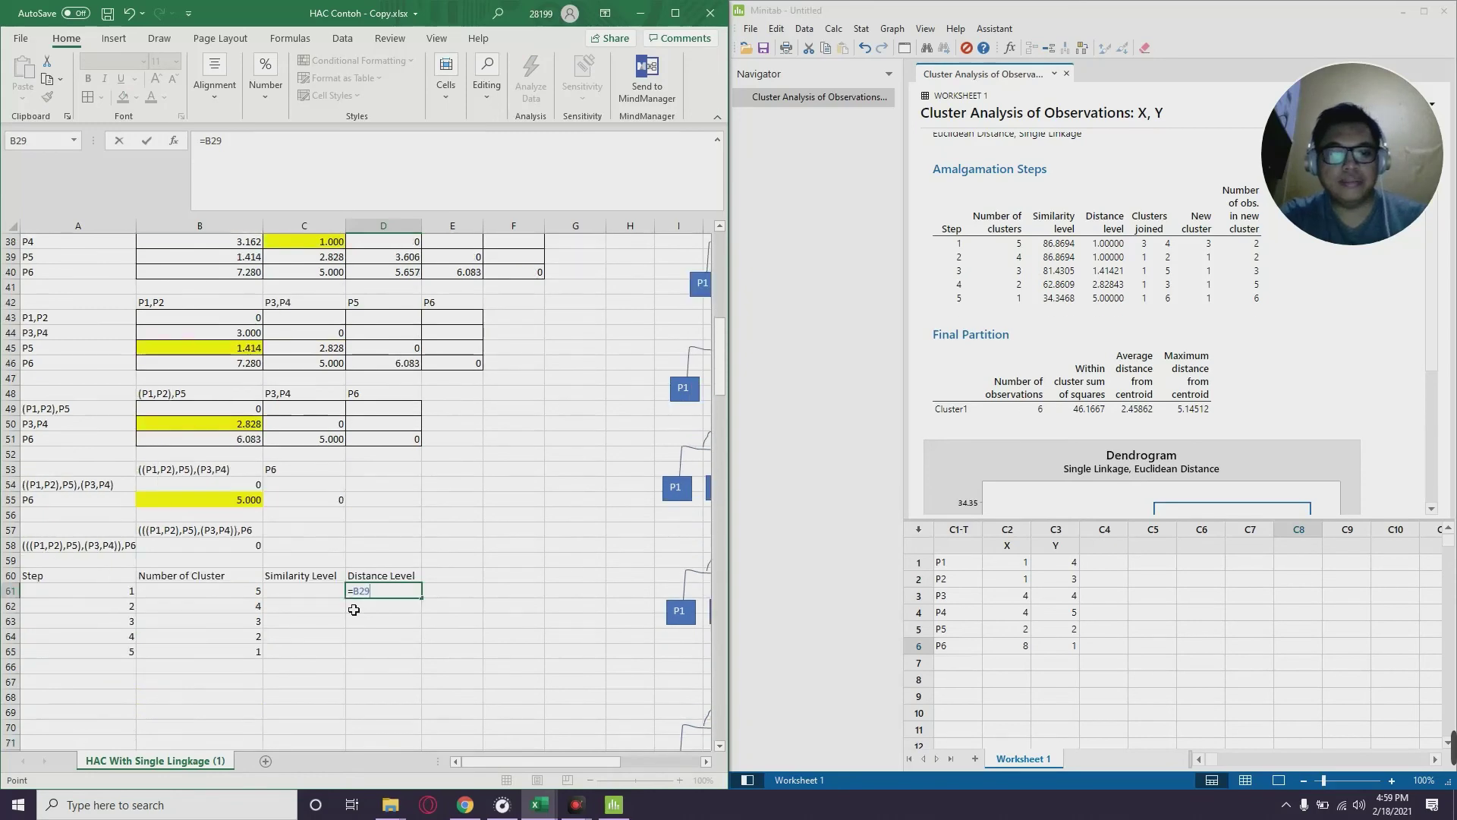
pyautogui.press('Return')
# Reference the highlighted P3–P4 distance in C38 of the second matrix as the step 2 Distance Level in D62
pyautogui.scroll(4, 364, 614)
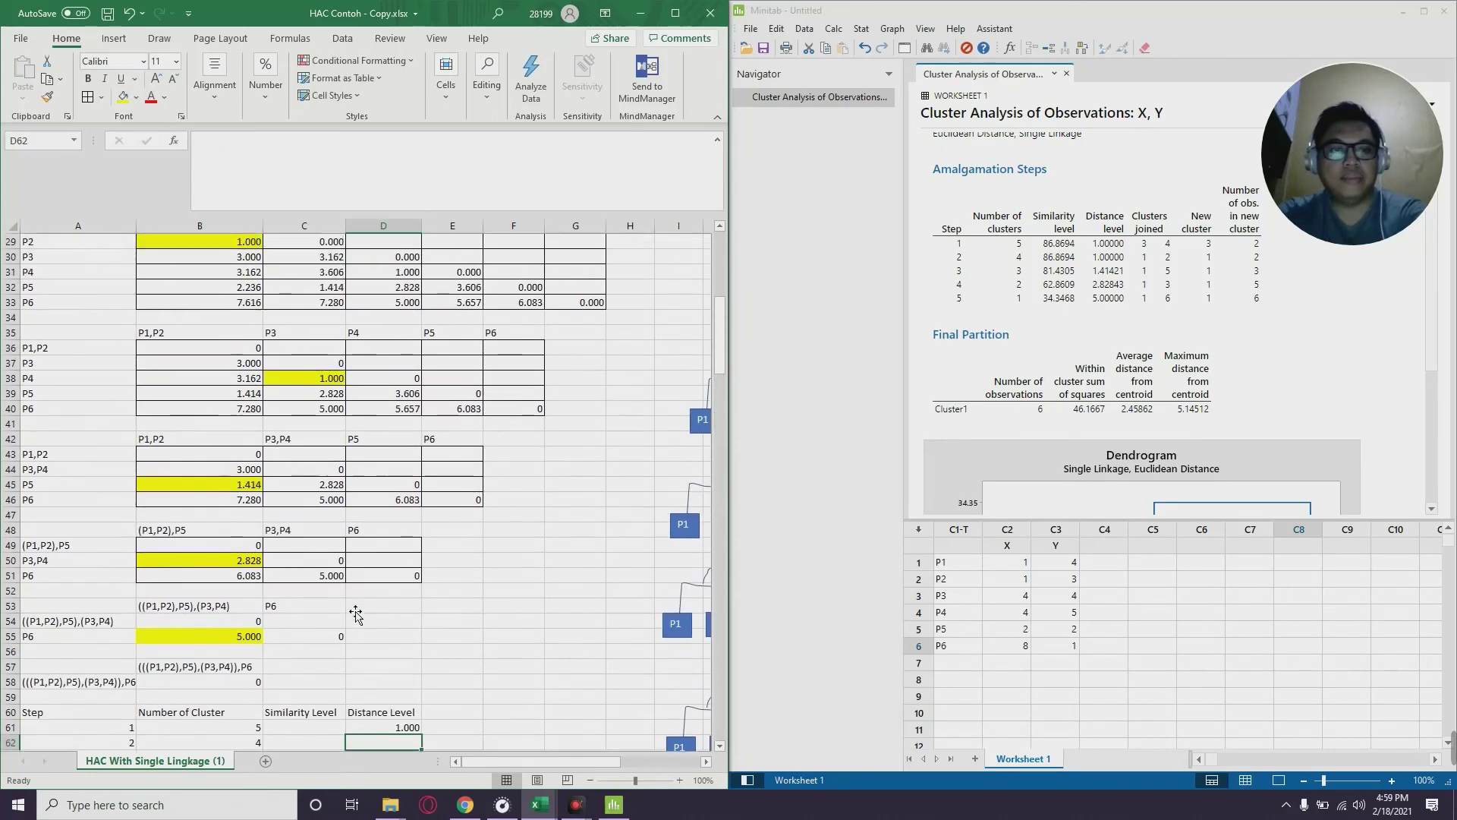
pyautogui.scroll(-3, 383, 612)
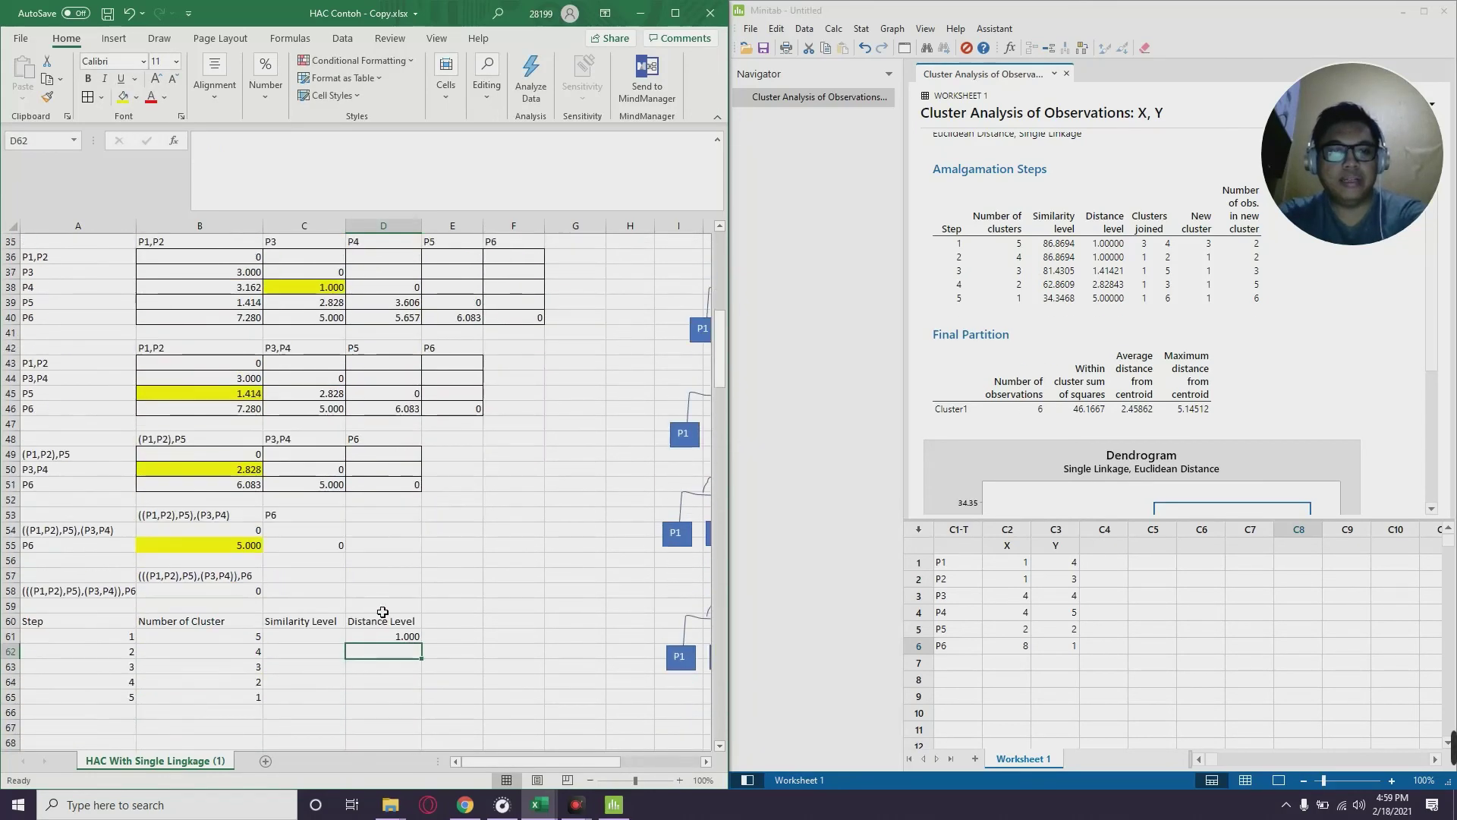
pyautogui.write('=')
pyautogui.scroll(3, 383, 607)
pyautogui.click(315, 425)
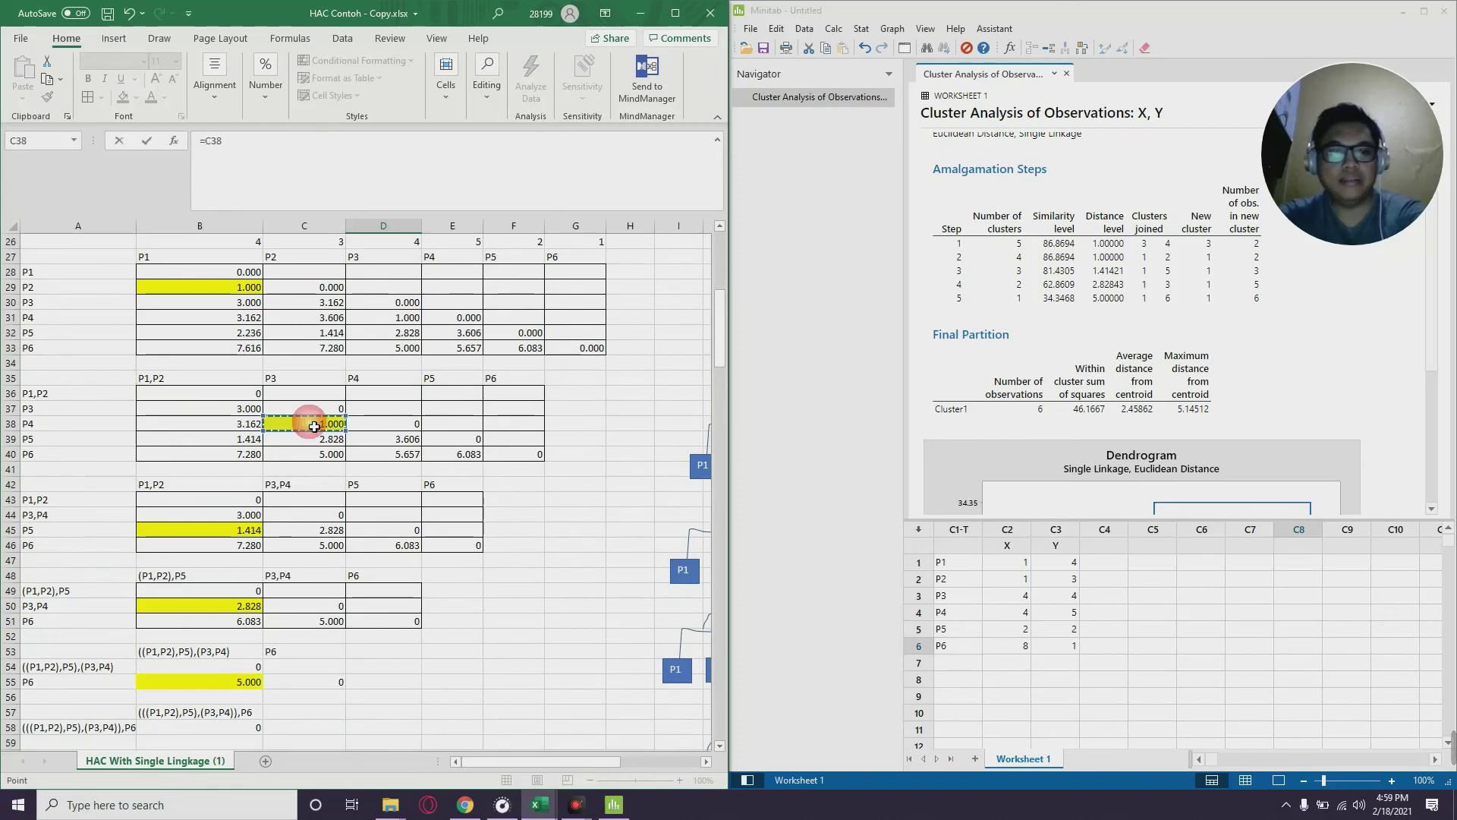
pyautogui.scroll(-3, 385, 579)
pyautogui.press('Return')
# Reference the highlighted P5 distance in B45 of the third matrix as the step 3 Distance Level in D63
pyautogui.write('=')
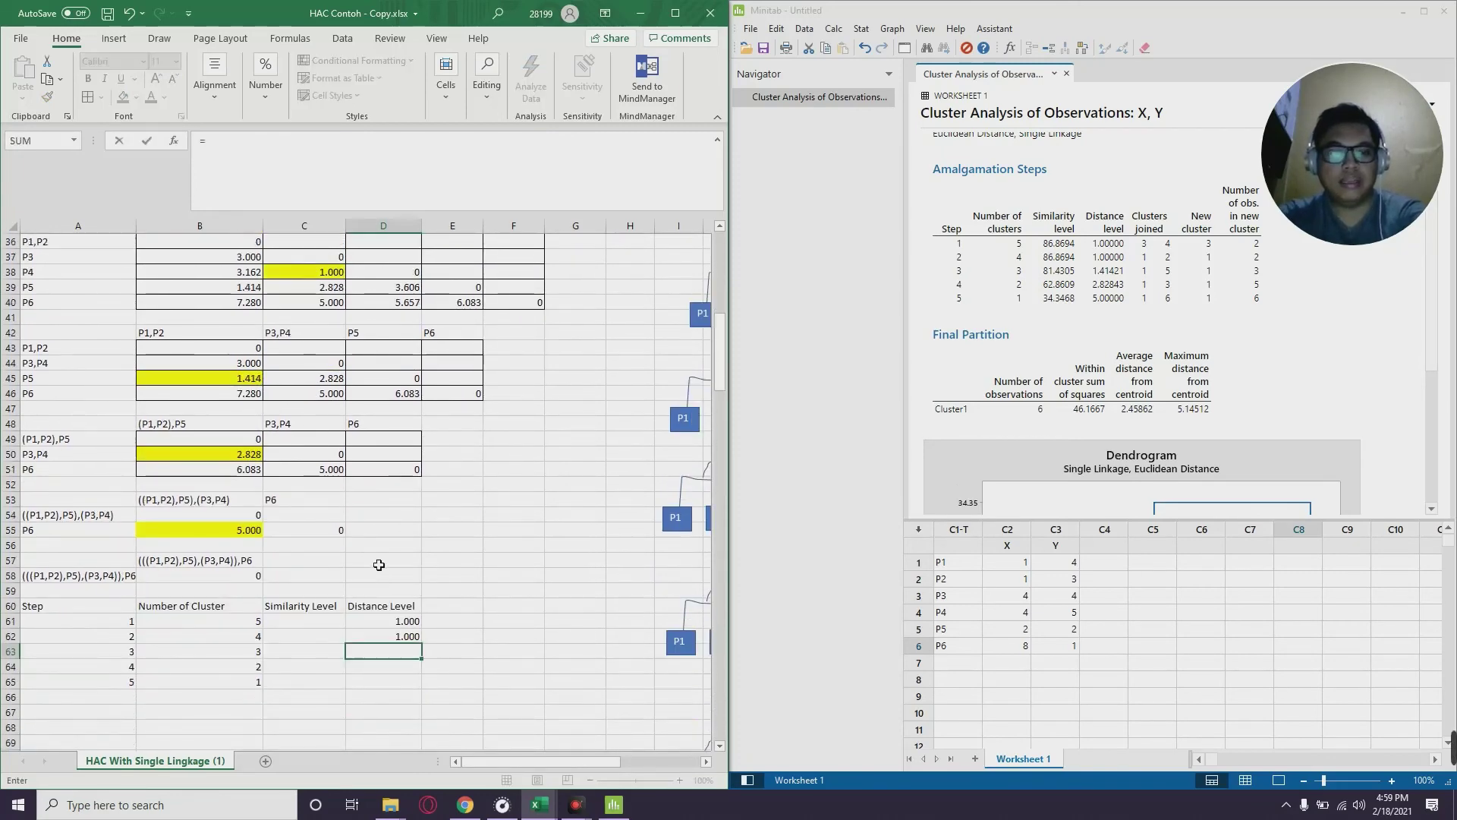
pyautogui.scroll(2, 380, 567)
pyautogui.click(238, 471)
pyautogui.press('Return')
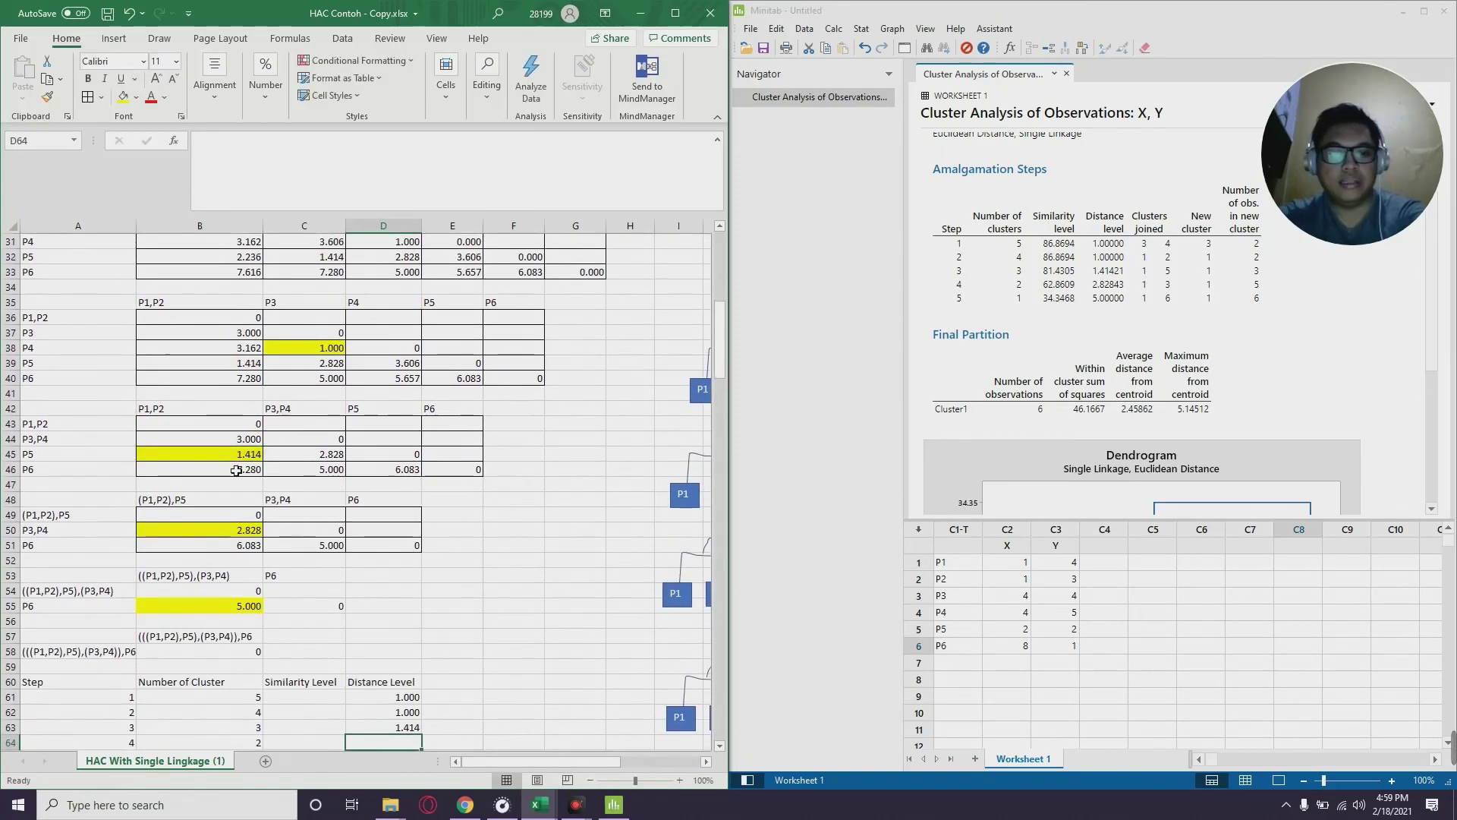
# Reference the highlighted distances in B50 and B55 as the Distance Levels of steps 4 and 5 in D64 and D65
pyautogui.write('=')
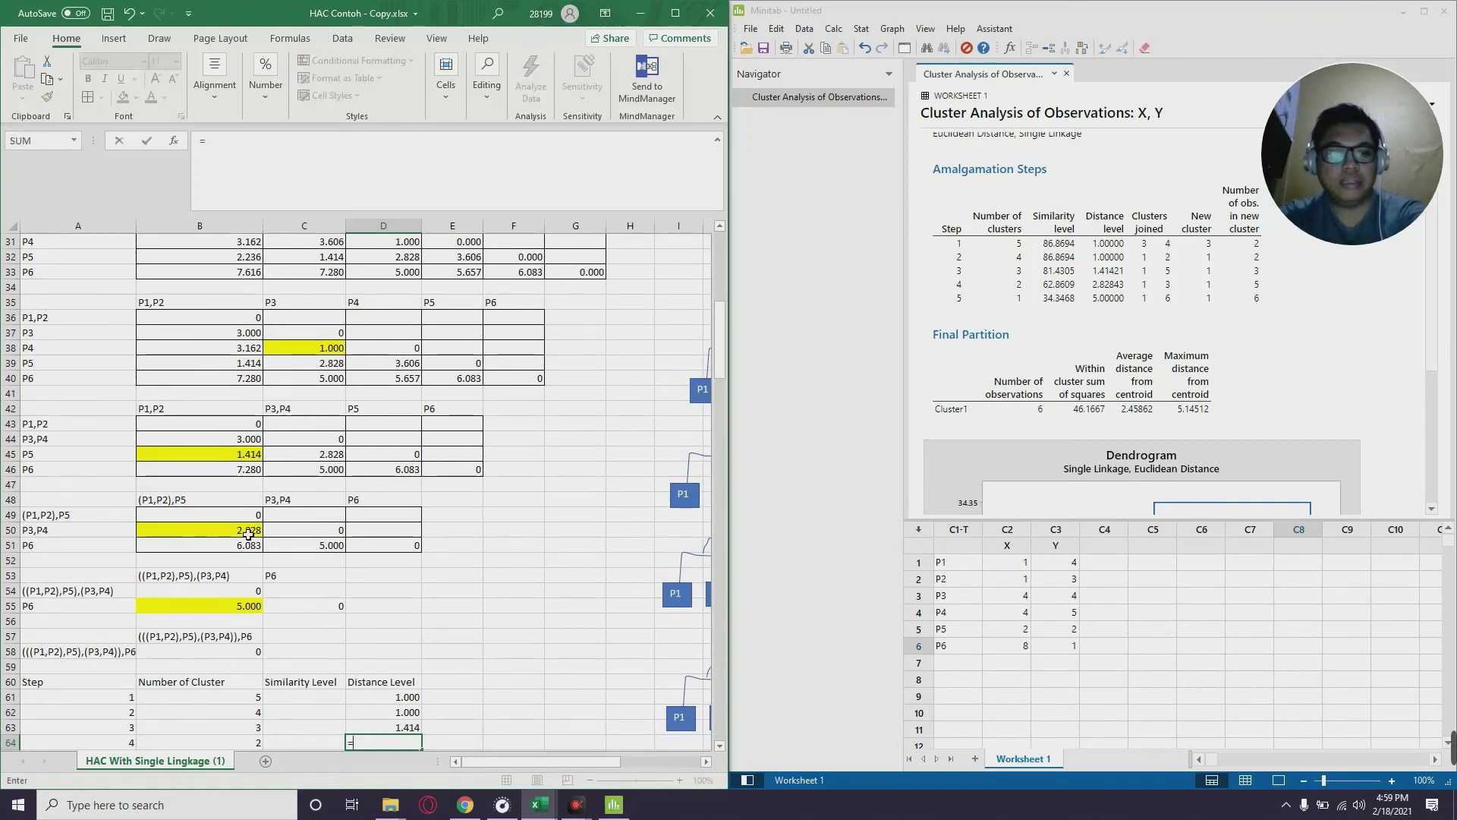
pyautogui.click(248, 529)
pyautogui.press('Return')
pyautogui.write('=')
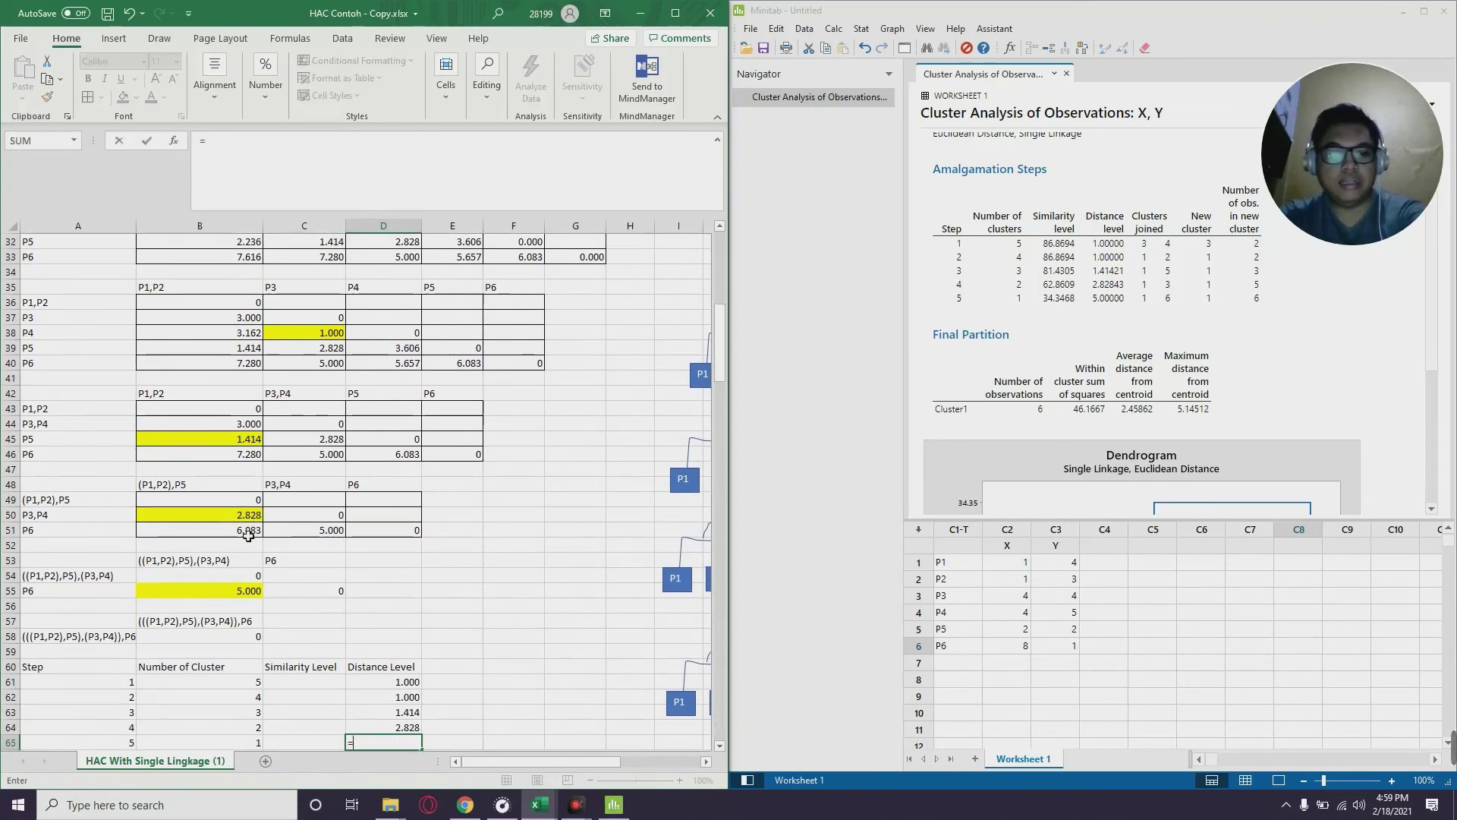
pyautogui.click(251, 588)
pyautogui.press('Return')
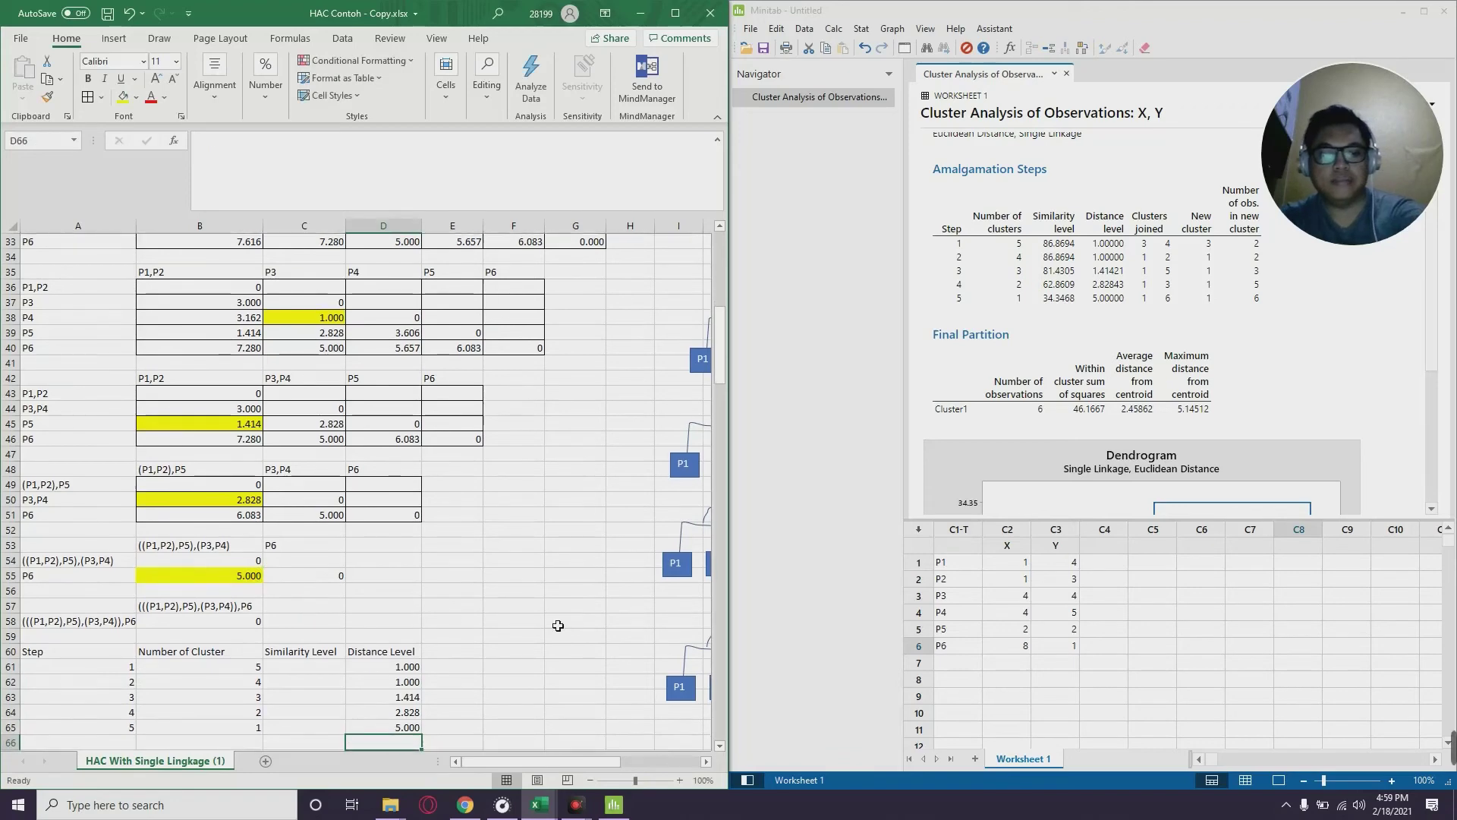
pyautogui.click(552, 626)
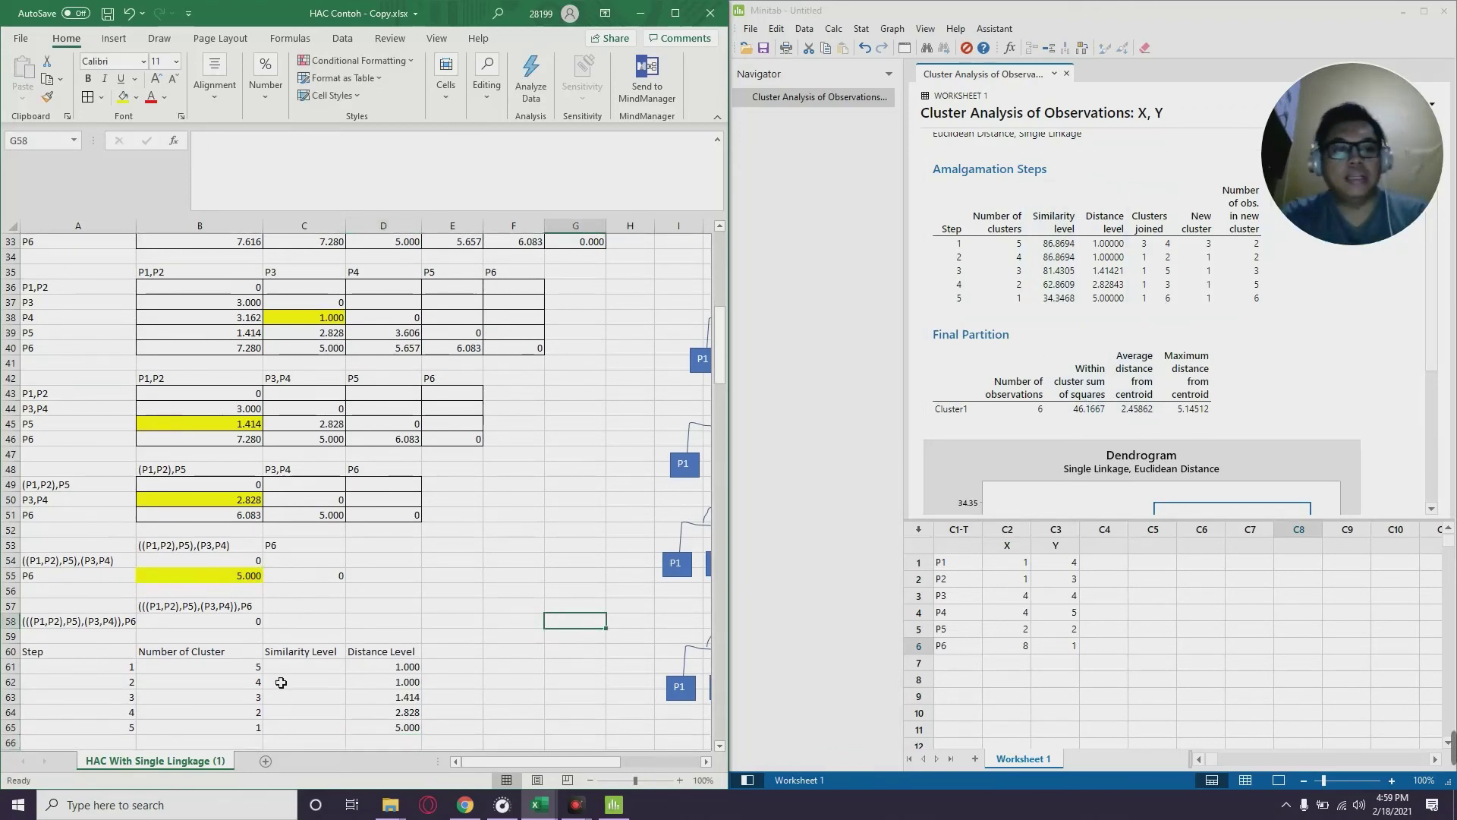
# Start the Similarity Level formula in C61 with the first matrix's maximum minus the step's distance, =(MAX(B28:G33)-D61)
pyautogui.click(303, 668)
pyautogui.scroll(-1, 304, 671)
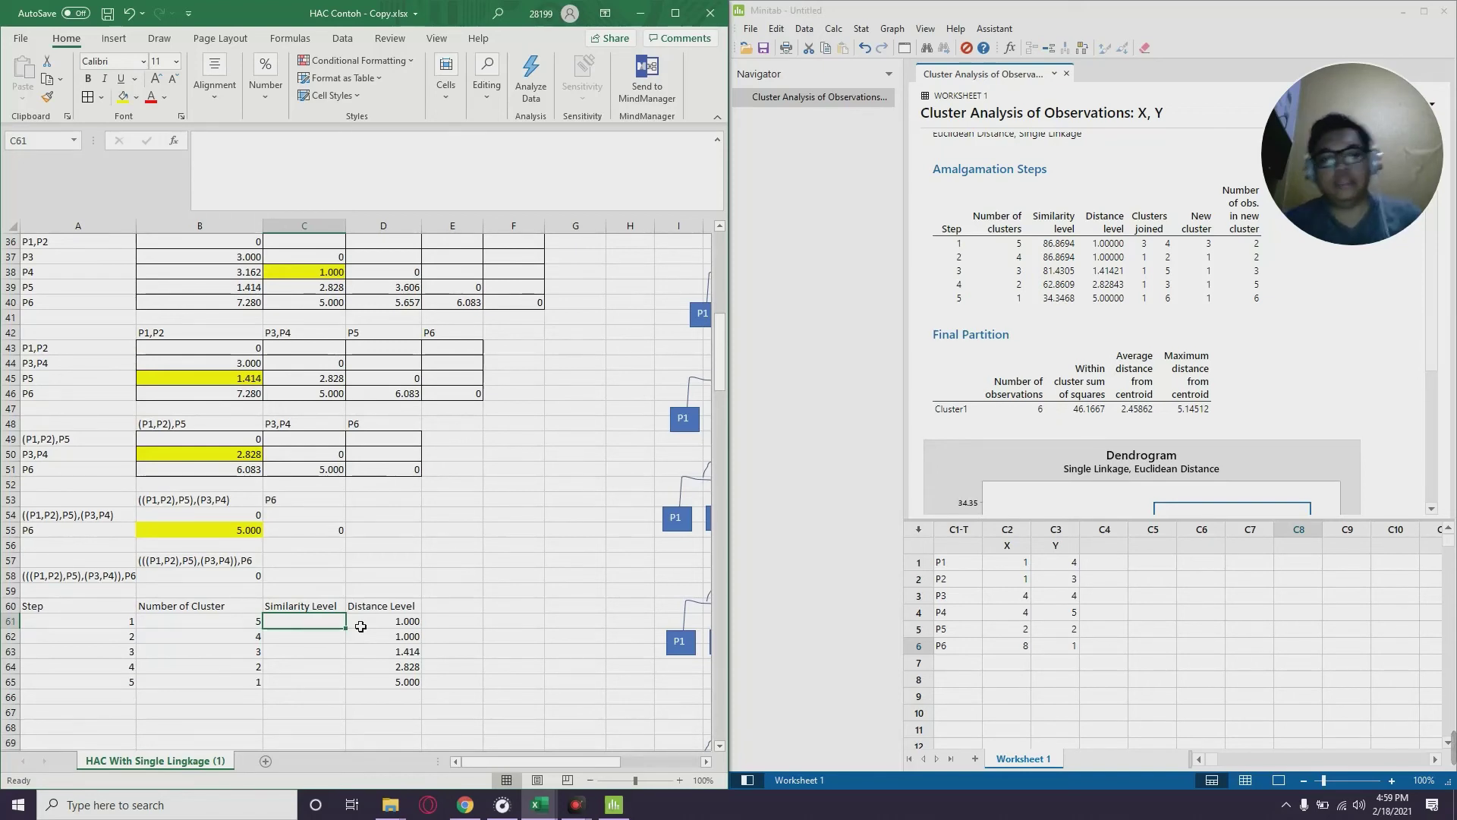
pyautogui.write('=')
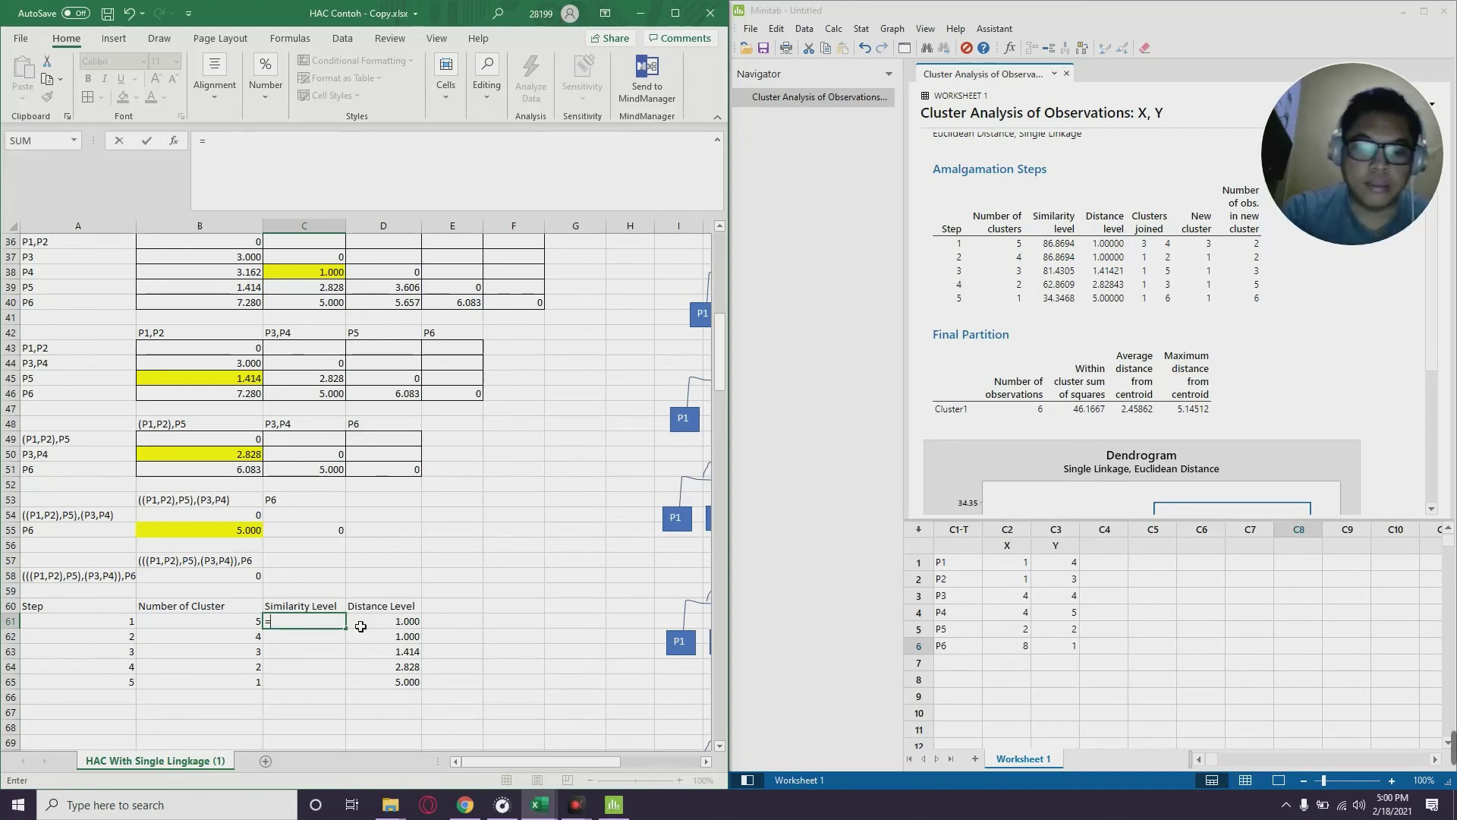
pyautogui.write('MAX(')
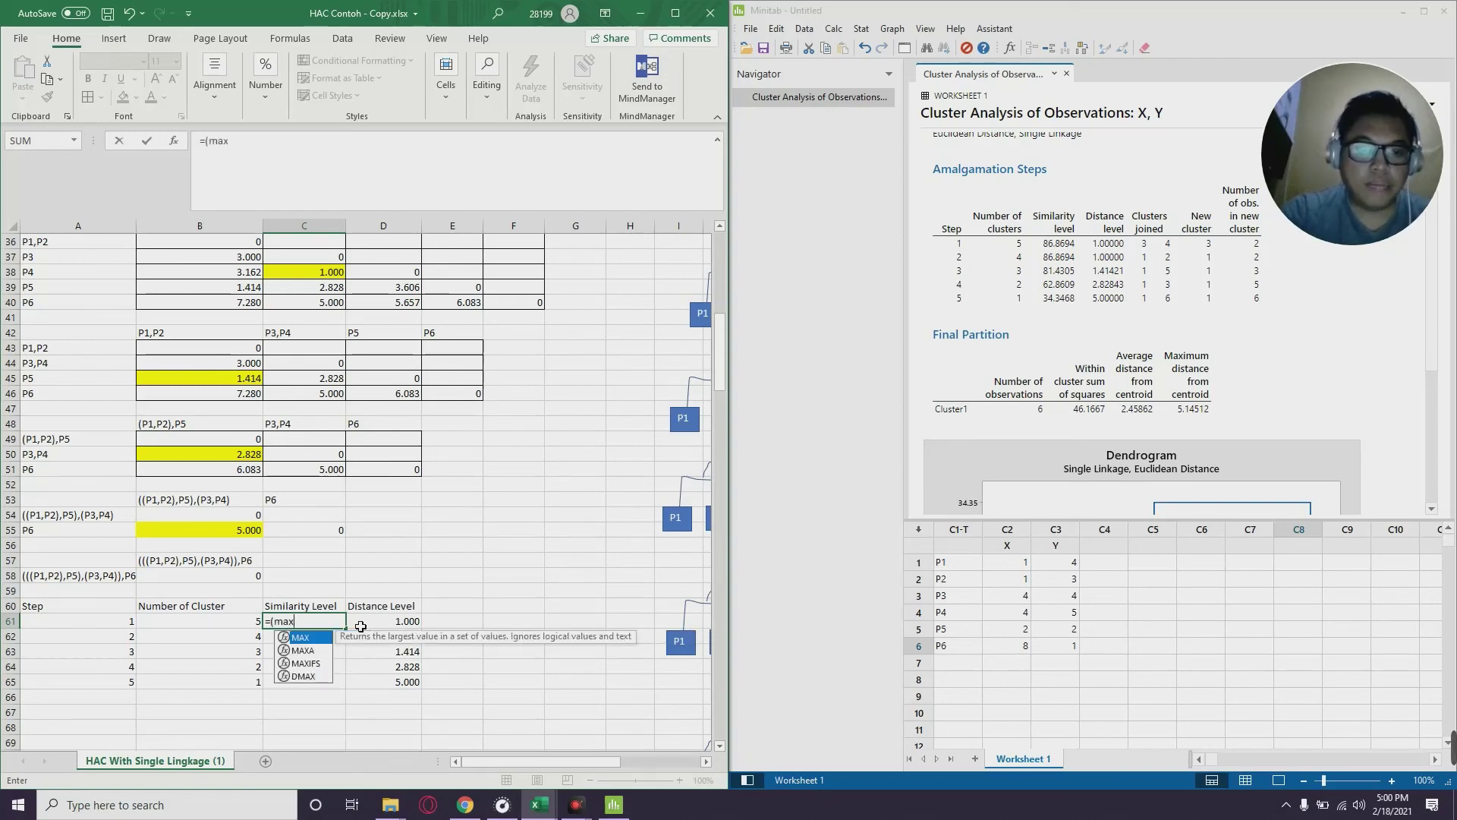
pyautogui.scroll(4, 320, 621)
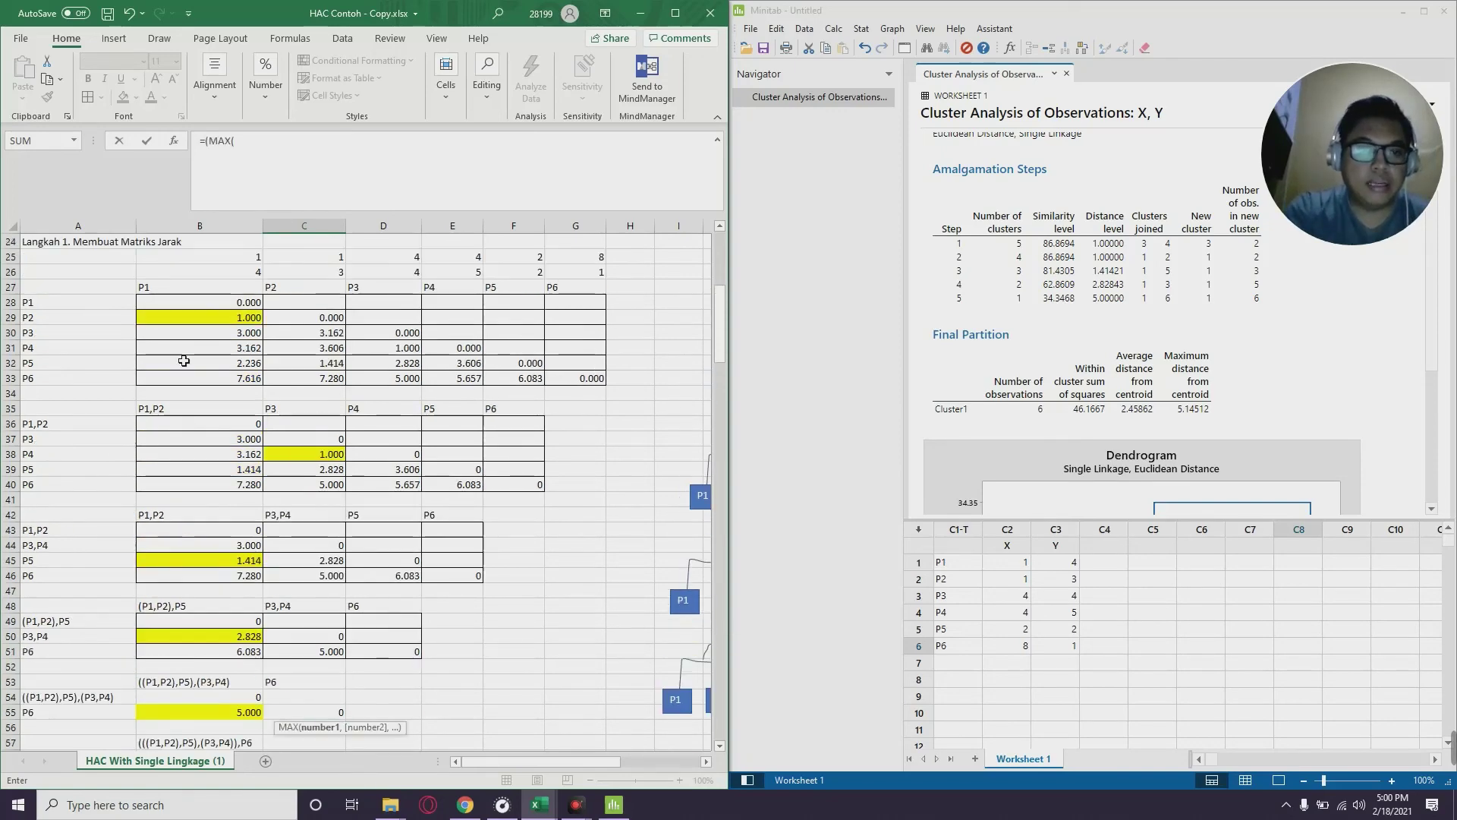
pyautogui.moveTo(211, 301); pyautogui.dragTo(592, 378)
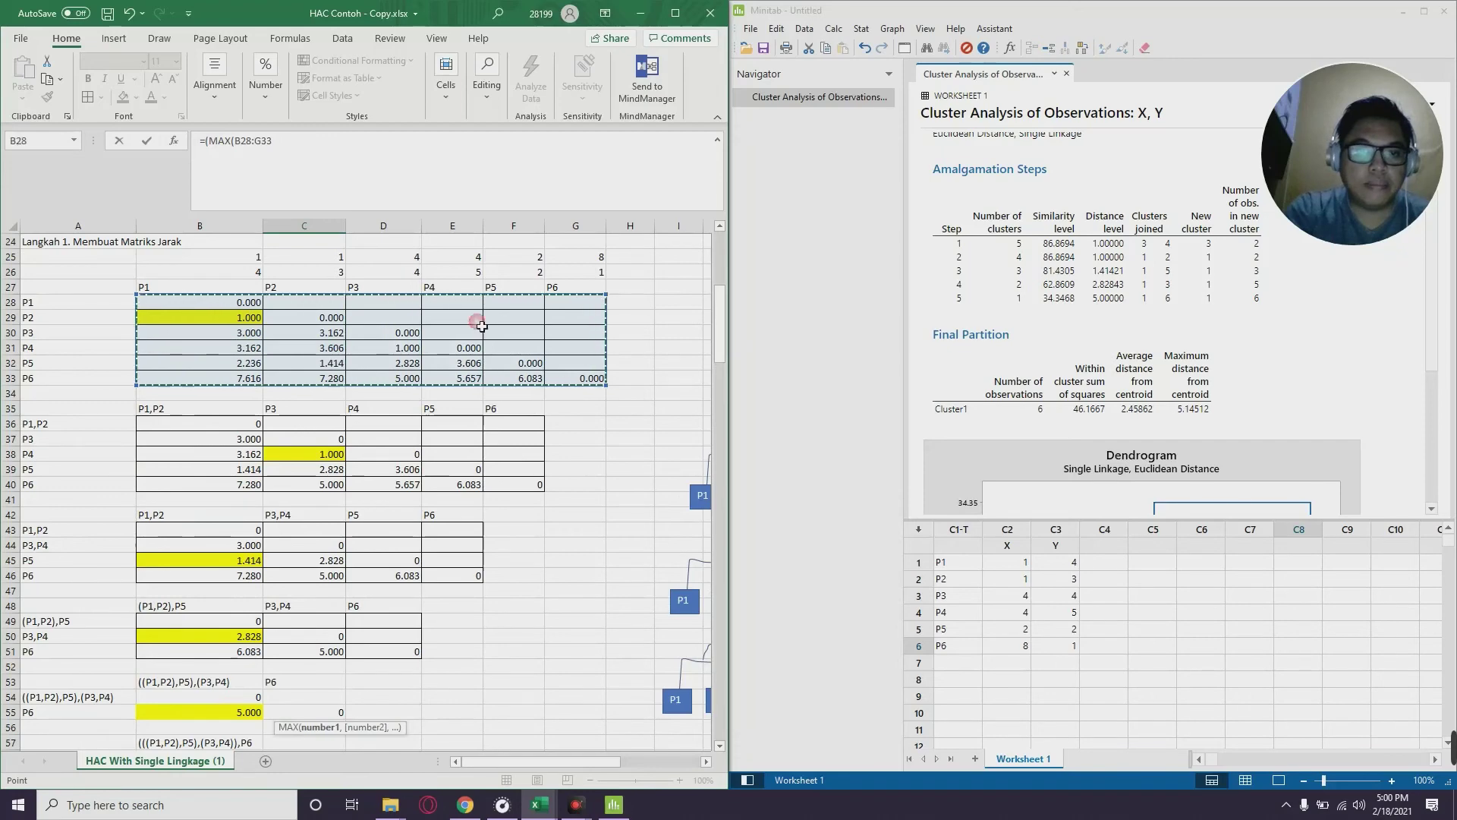
pyautogui.click(287, 140)
pyautogui.write(')-')
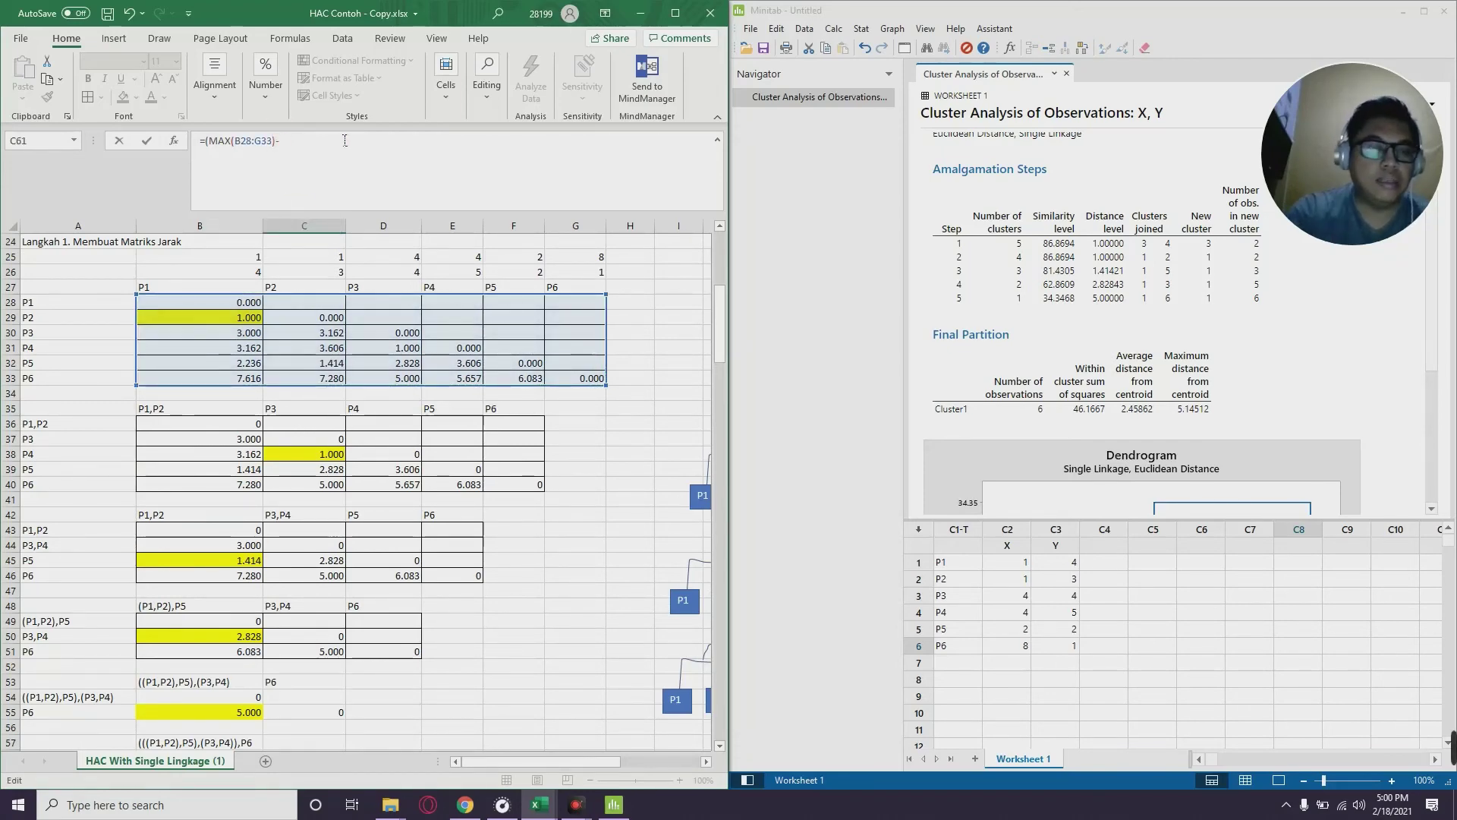
pyautogui.scroll(-5, 303, 299)
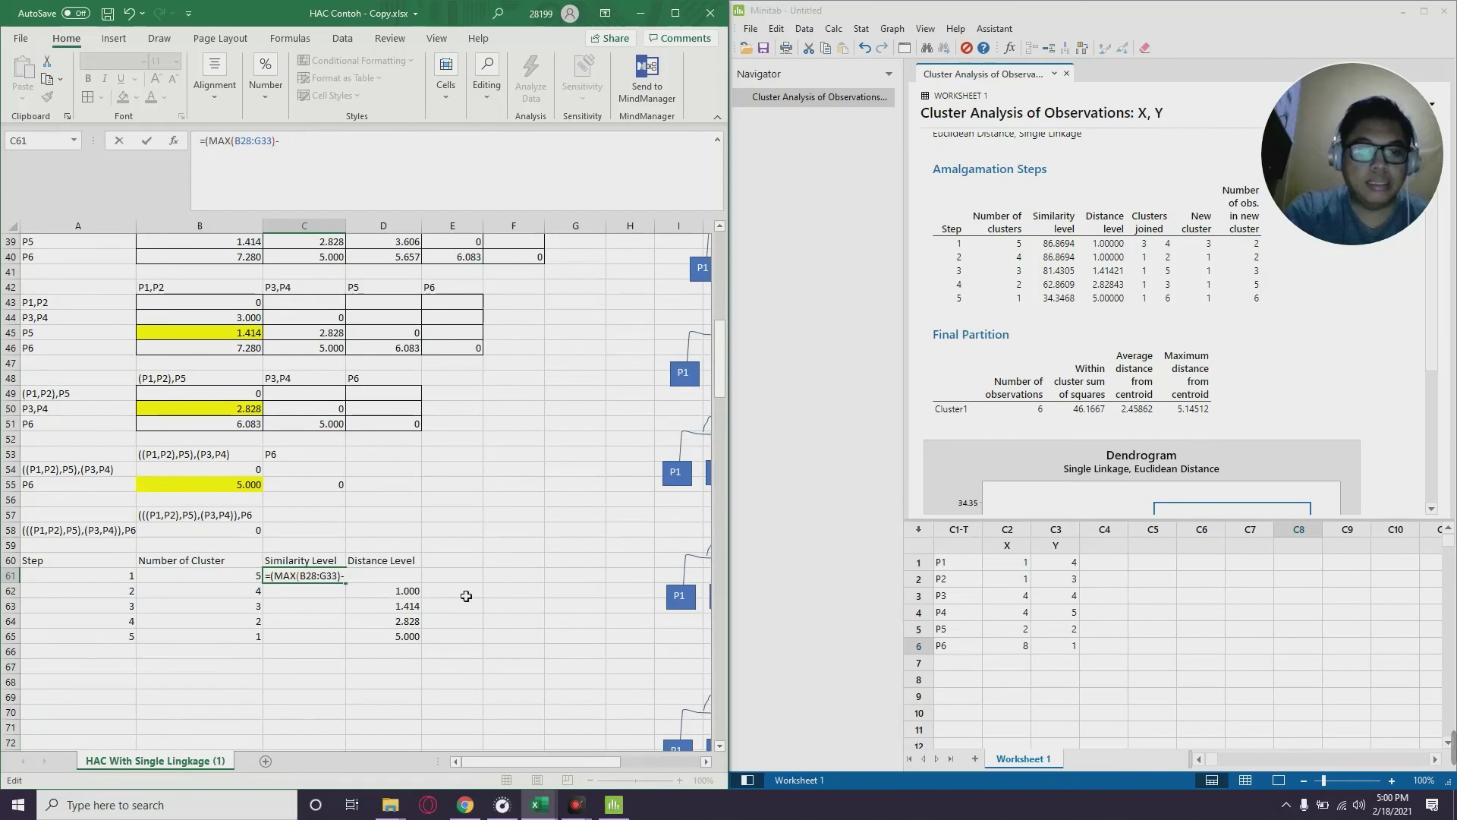
pyautogui.click(455, 575)
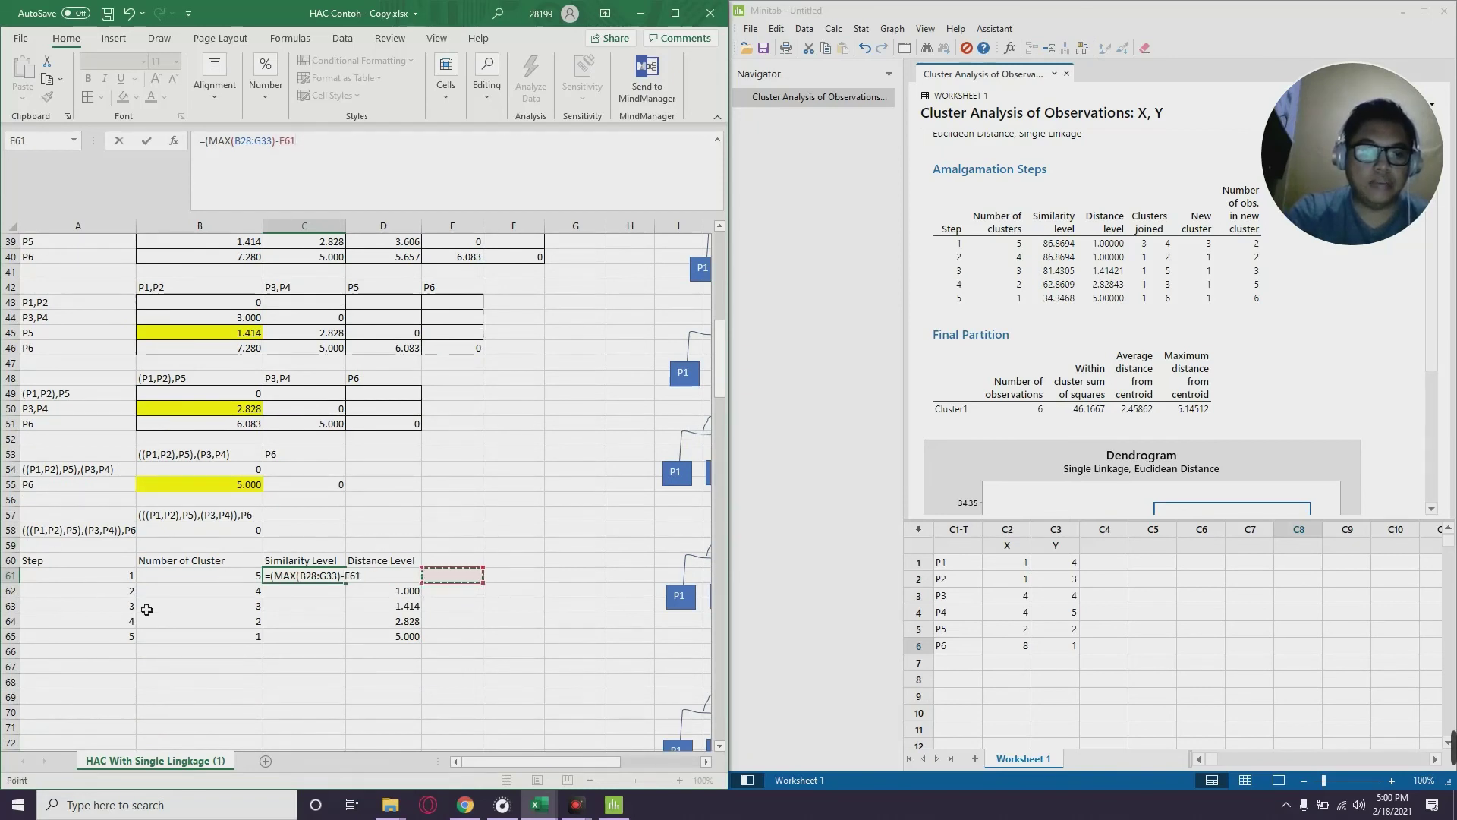
pyautogui.press('Left')
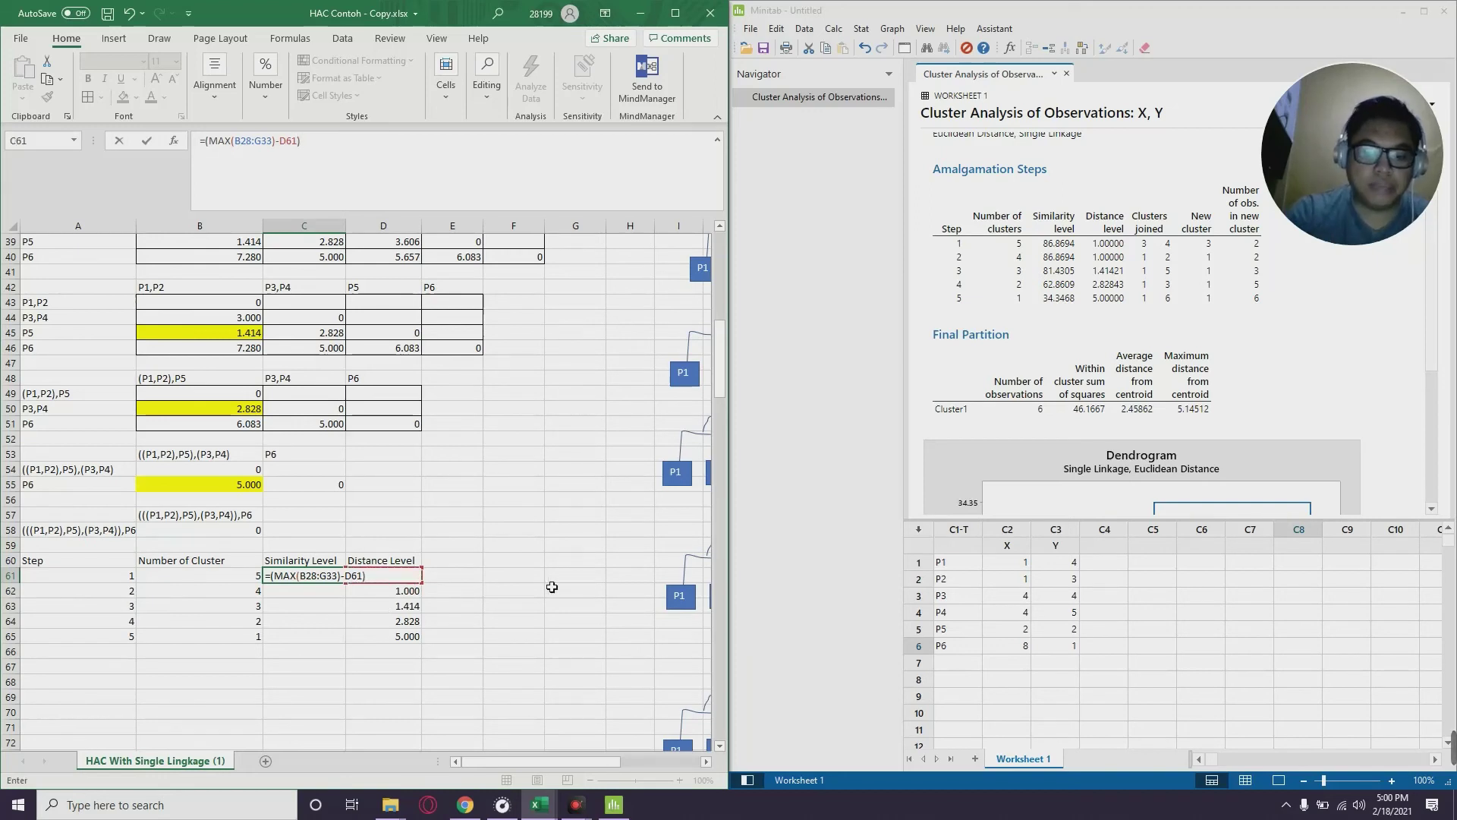
# Complete the C61 formula by dividing by the same maximum, giving =(MAX(B28:G33)-D61)/MAX(B28:G33)
pyautogui.write('/')
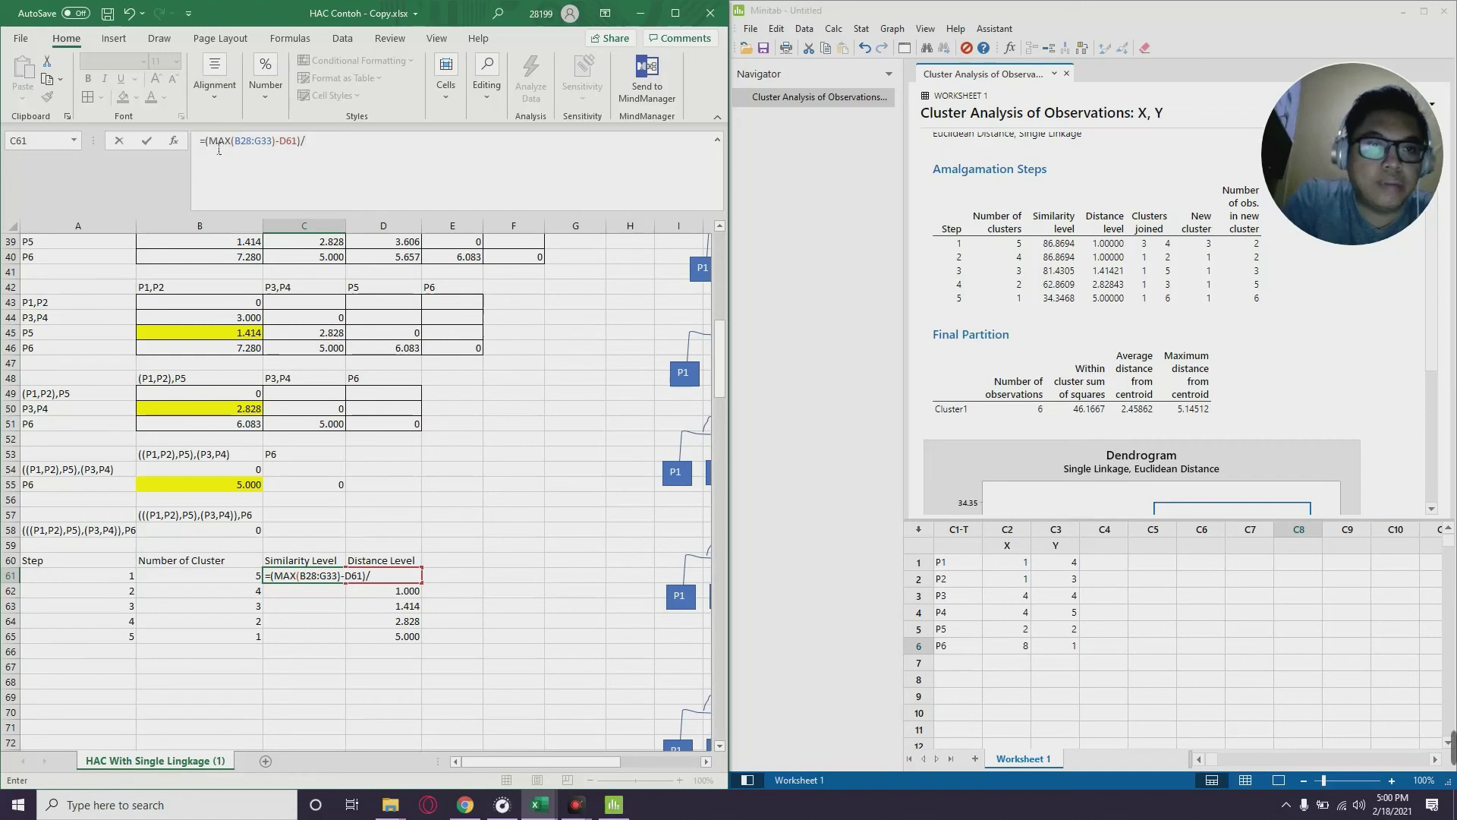
pyautogui.moveTo(210, 143); pyautogui.dragTo(275, 142)
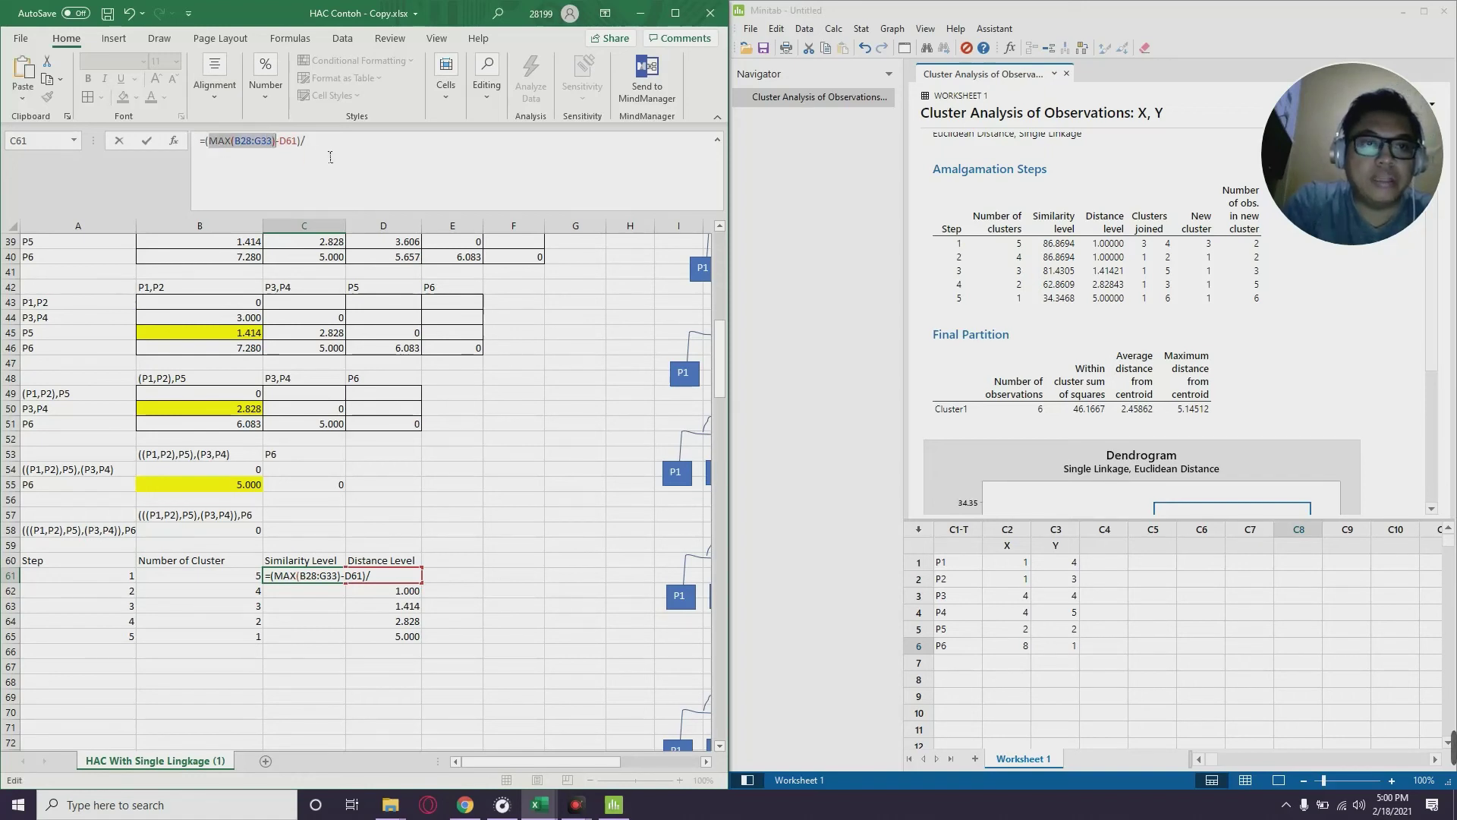
pyautogui.hotkey('ctrl', 'c')
pyautogui.click(330, 157)
pyautogui.hotkey('ctrl', 'v')
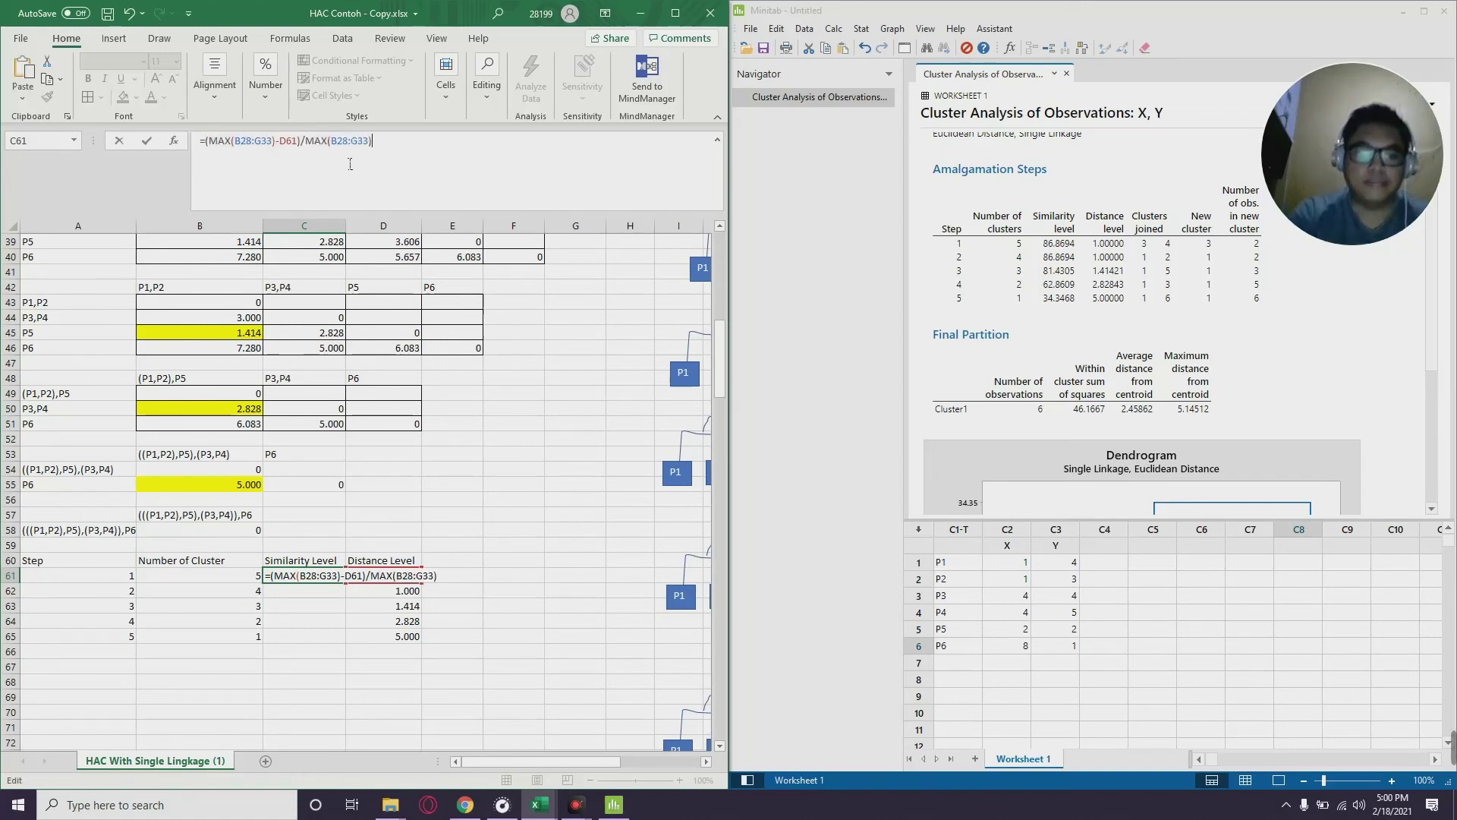
pyautogui.press('Return')
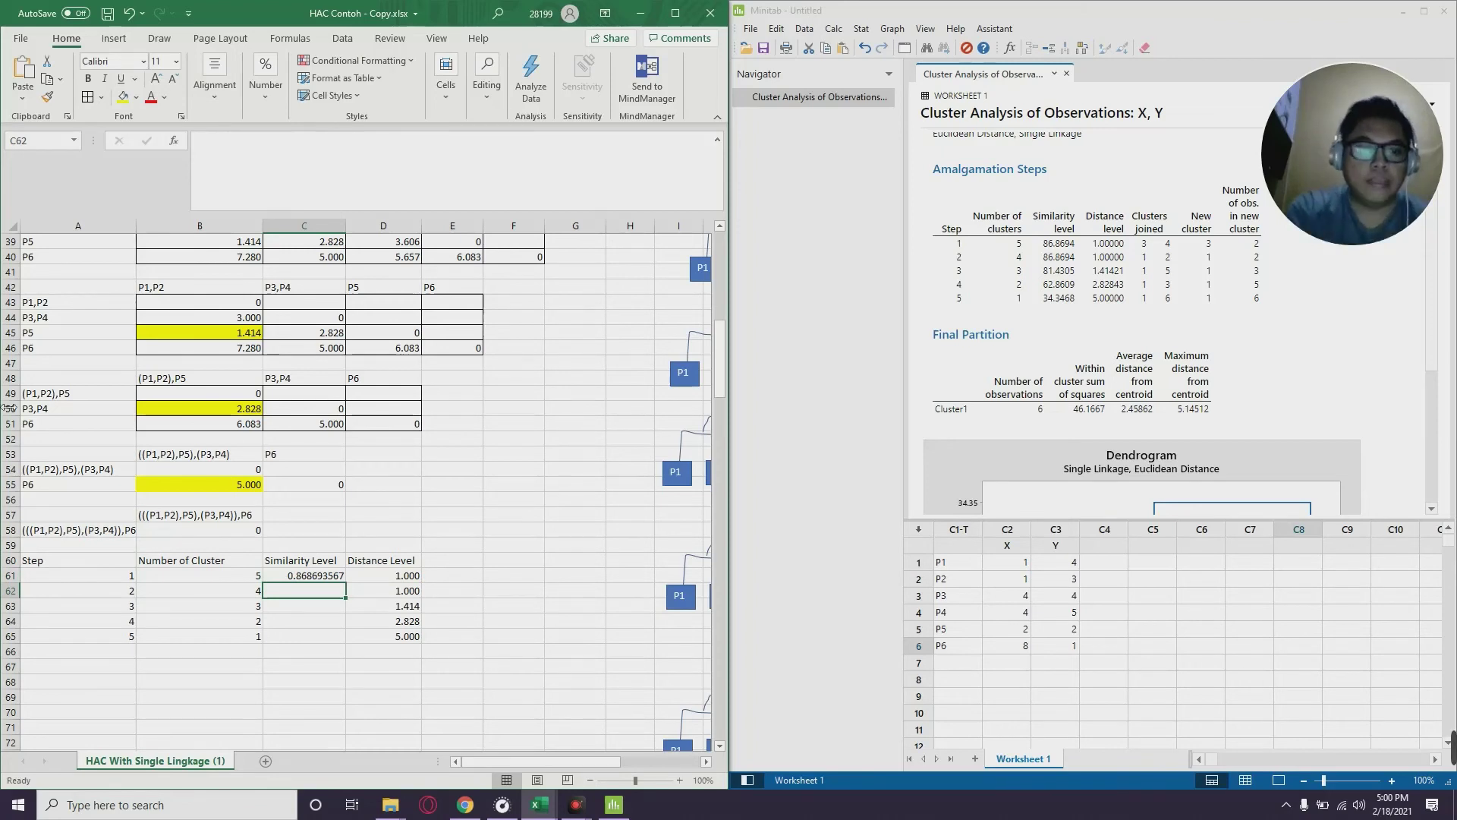
# Copy the Similarity Level formula from C61 down to C65 and format C61:C65 as percentages with two decimal places
pyautogui.click(335, 580)
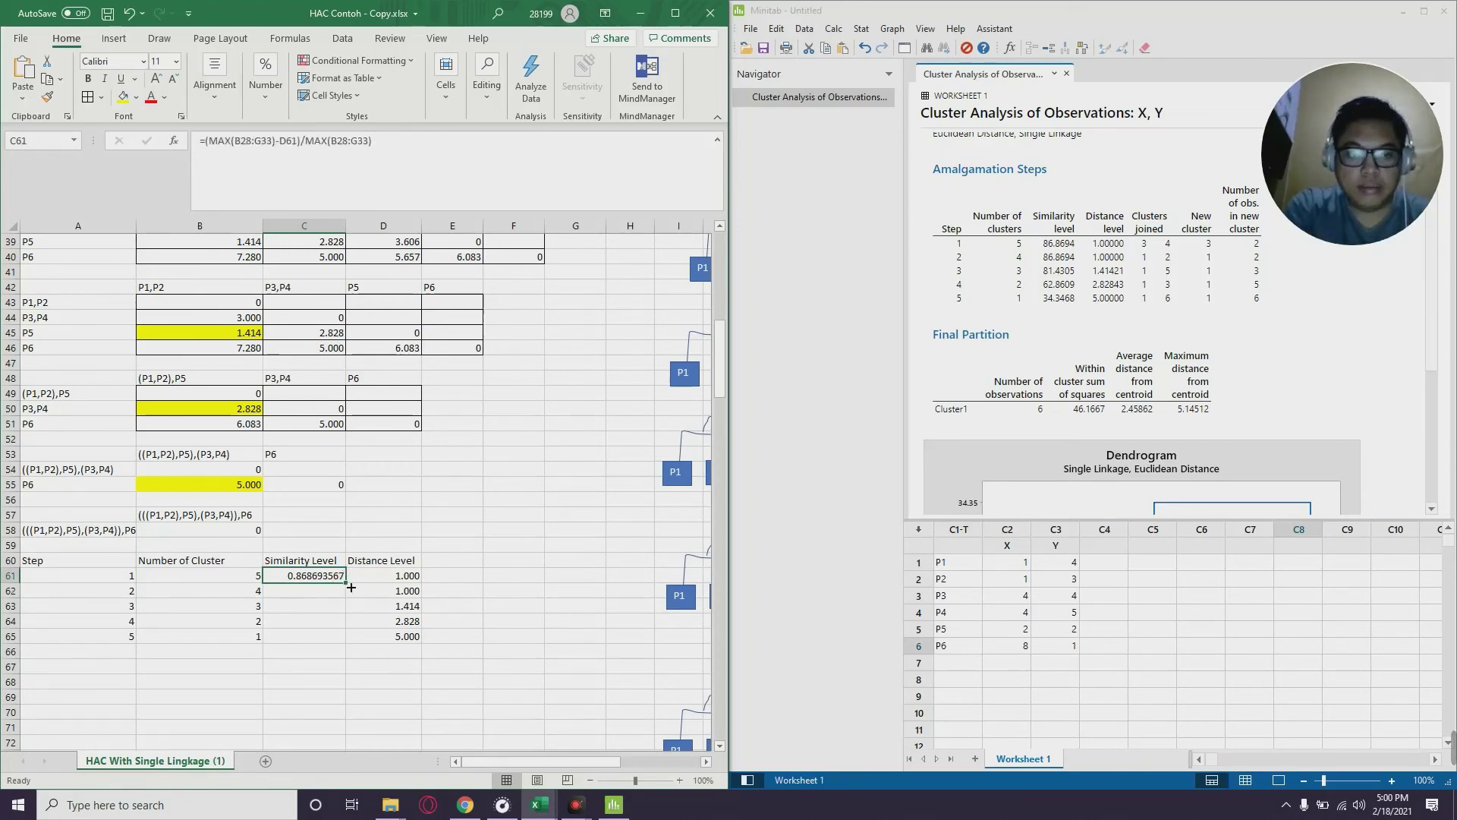
pyautogui.moveTo(345, 583); pyautogui.dragTo(326, 632)
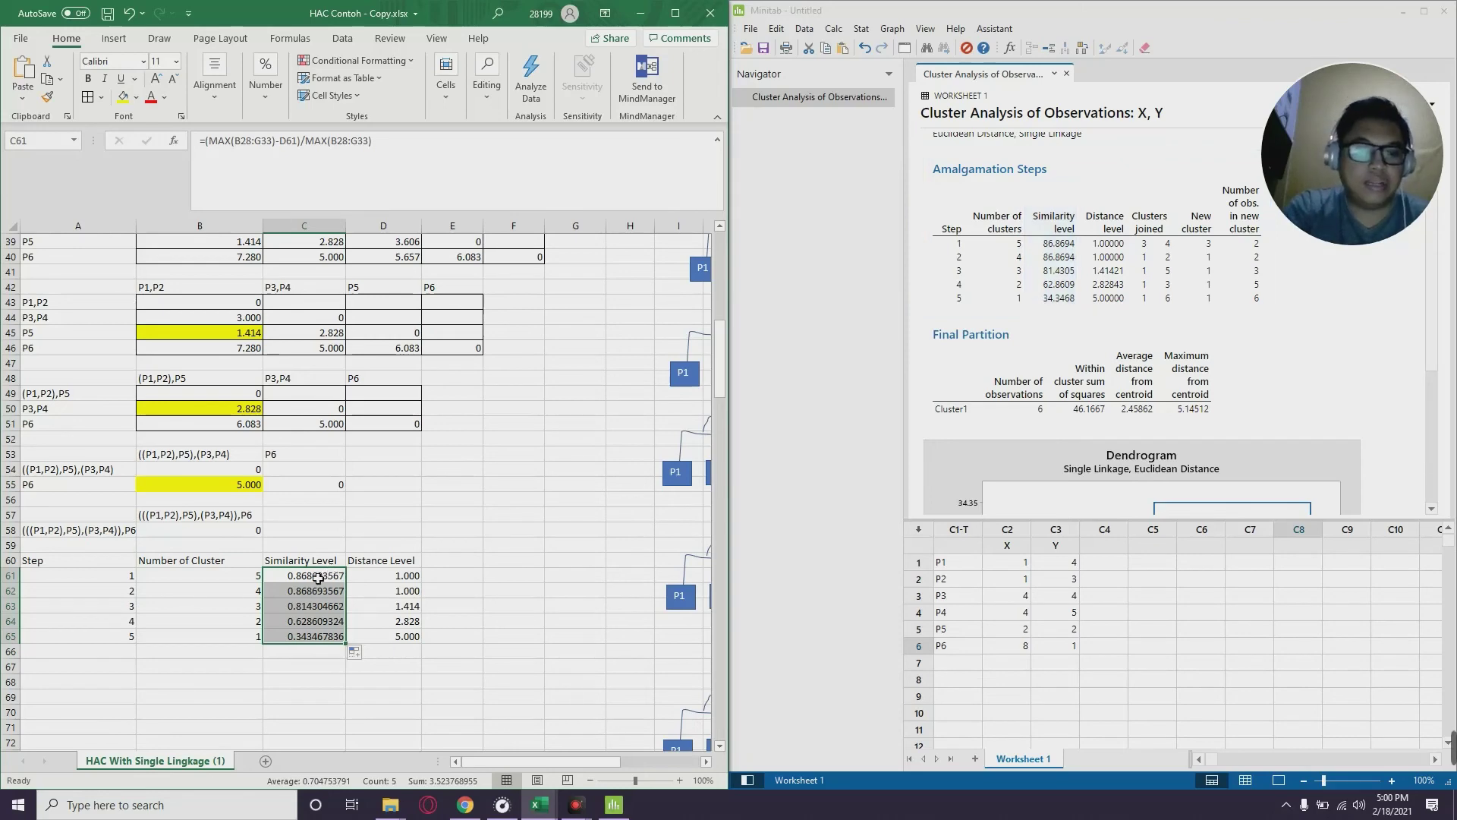
pyautogui.click(265, 79)
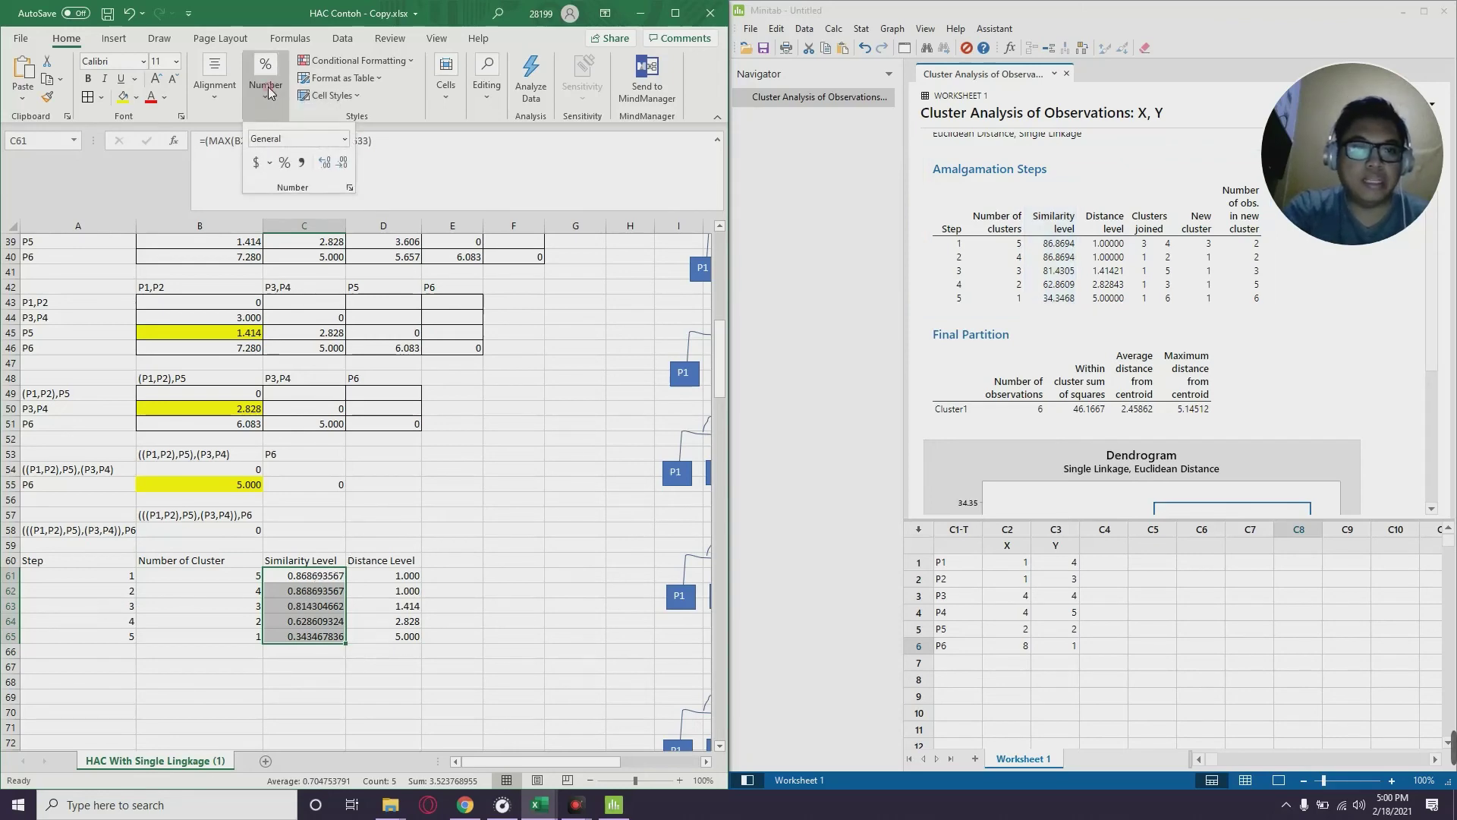
pyautogui.click(286, 164)
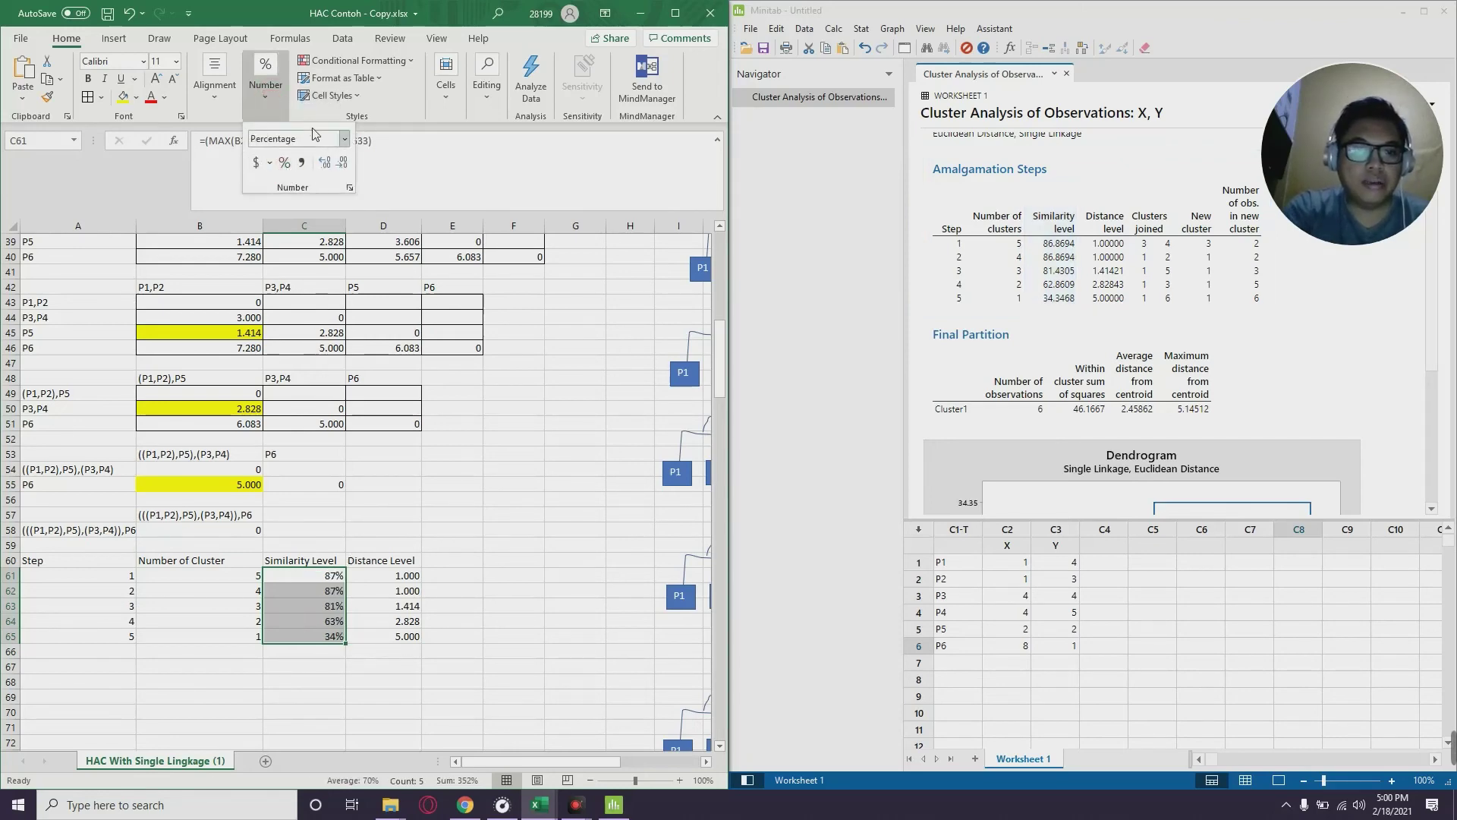
pyautogui.click(325, 163)
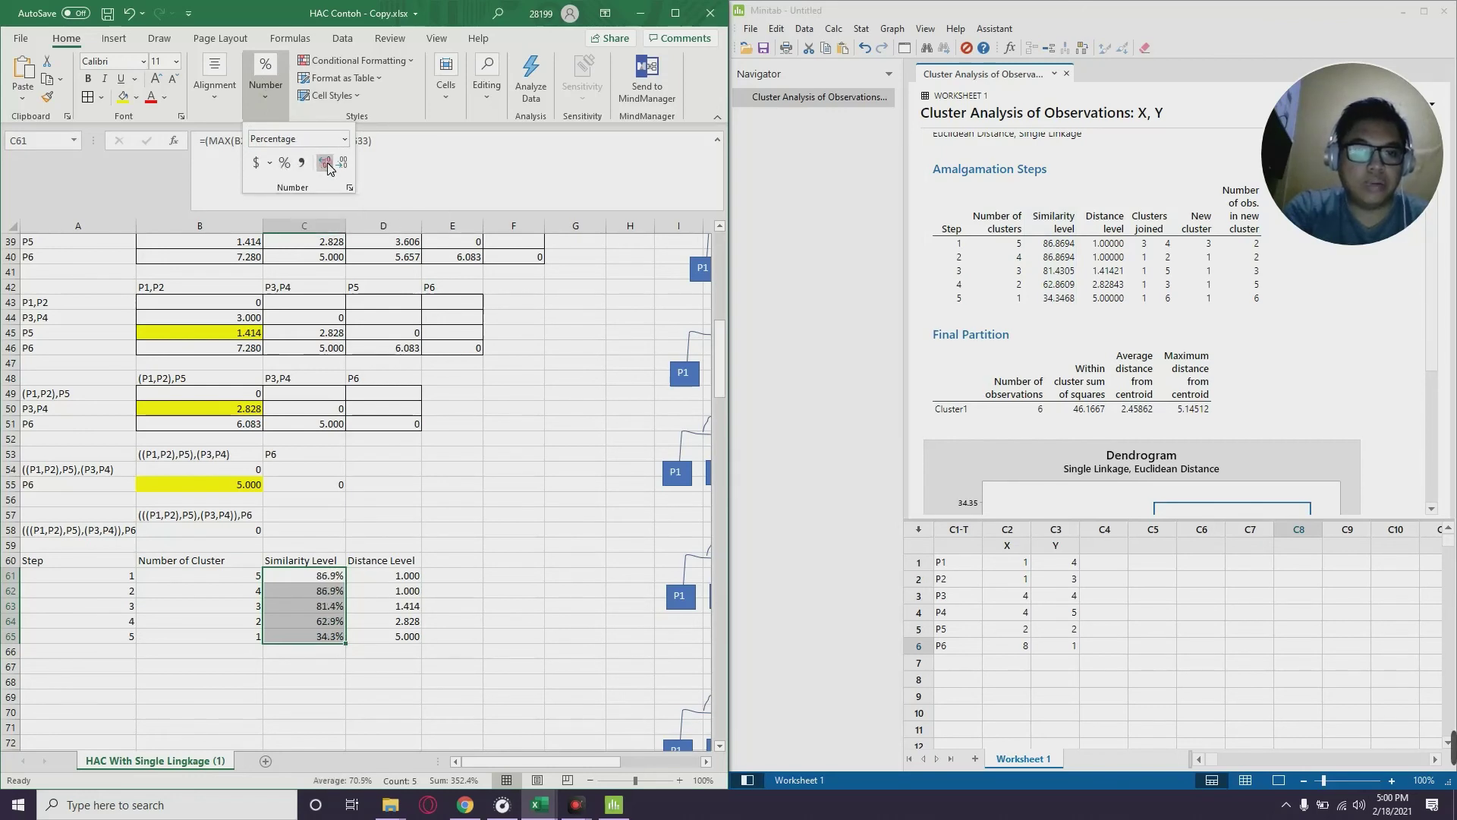
pyautogui.click(326, 164)
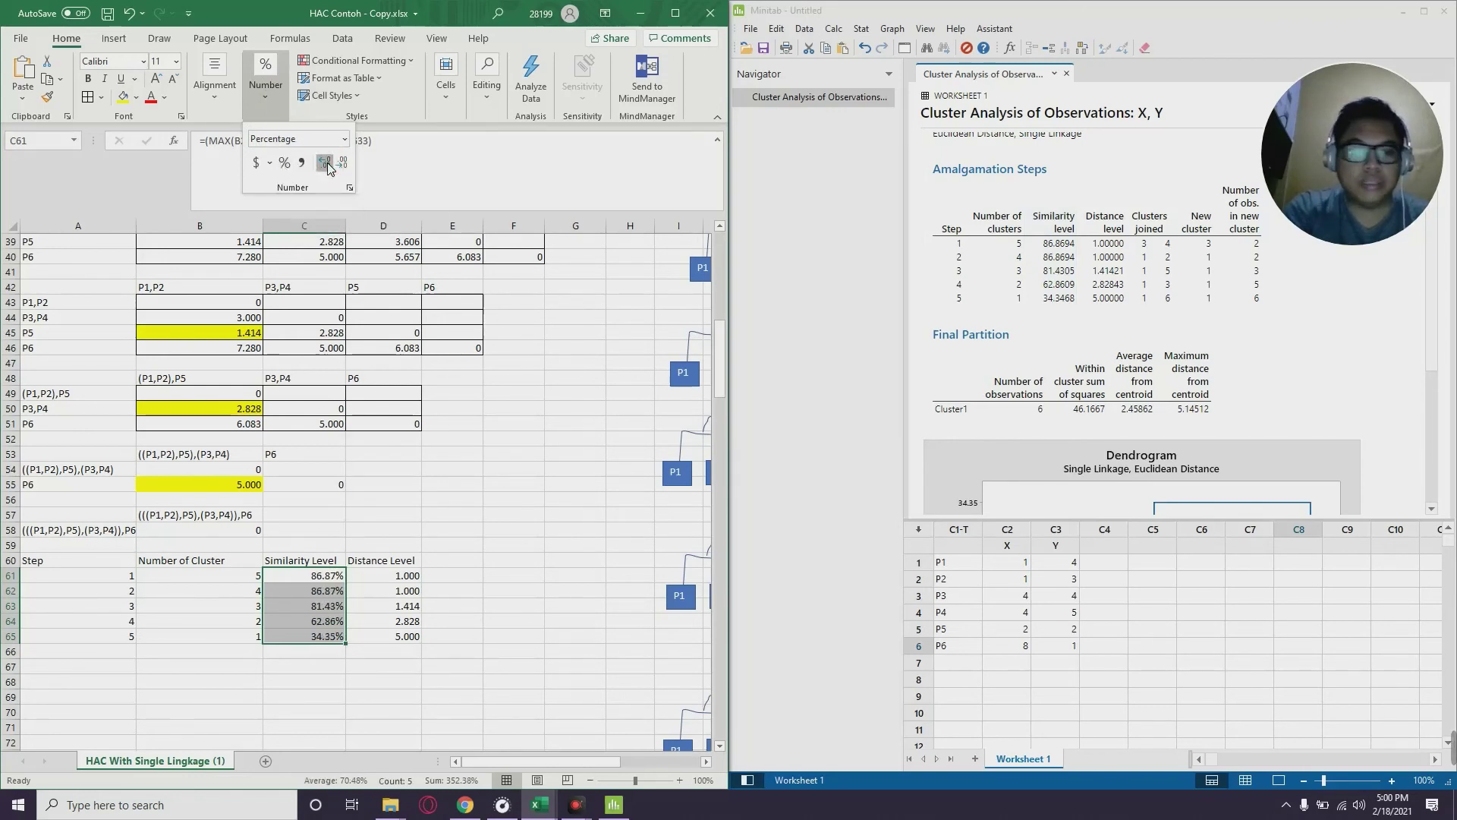
# Increase the Similarity Level percentages in C61:C65 to four decimal places
pyautogui.click(326, 164)
pyautogui.click(325, 164)
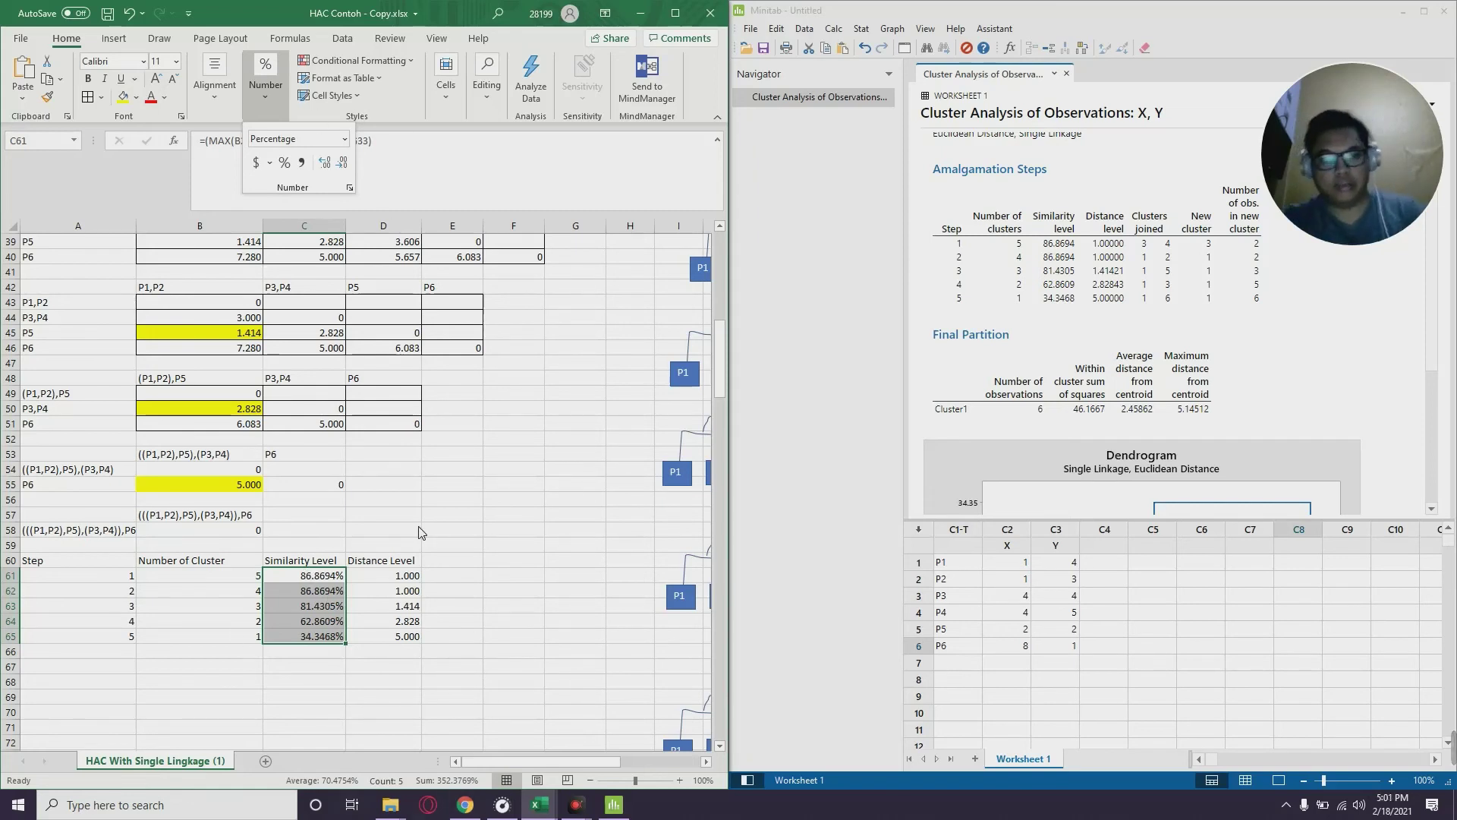
pyautogui.press('Escape')
pyautogui.click(489, 443)
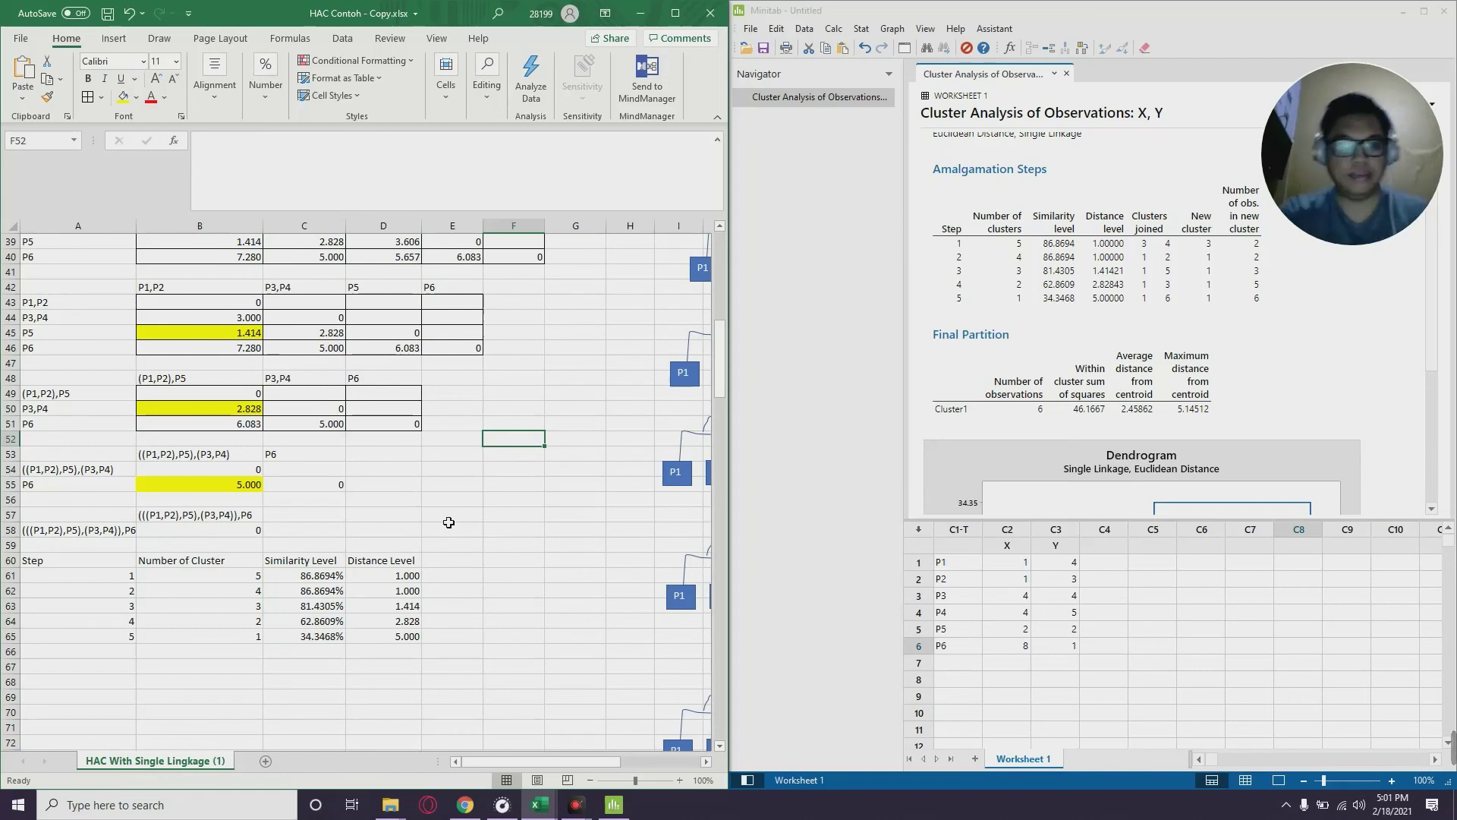
pyautogui.click(447, 521)
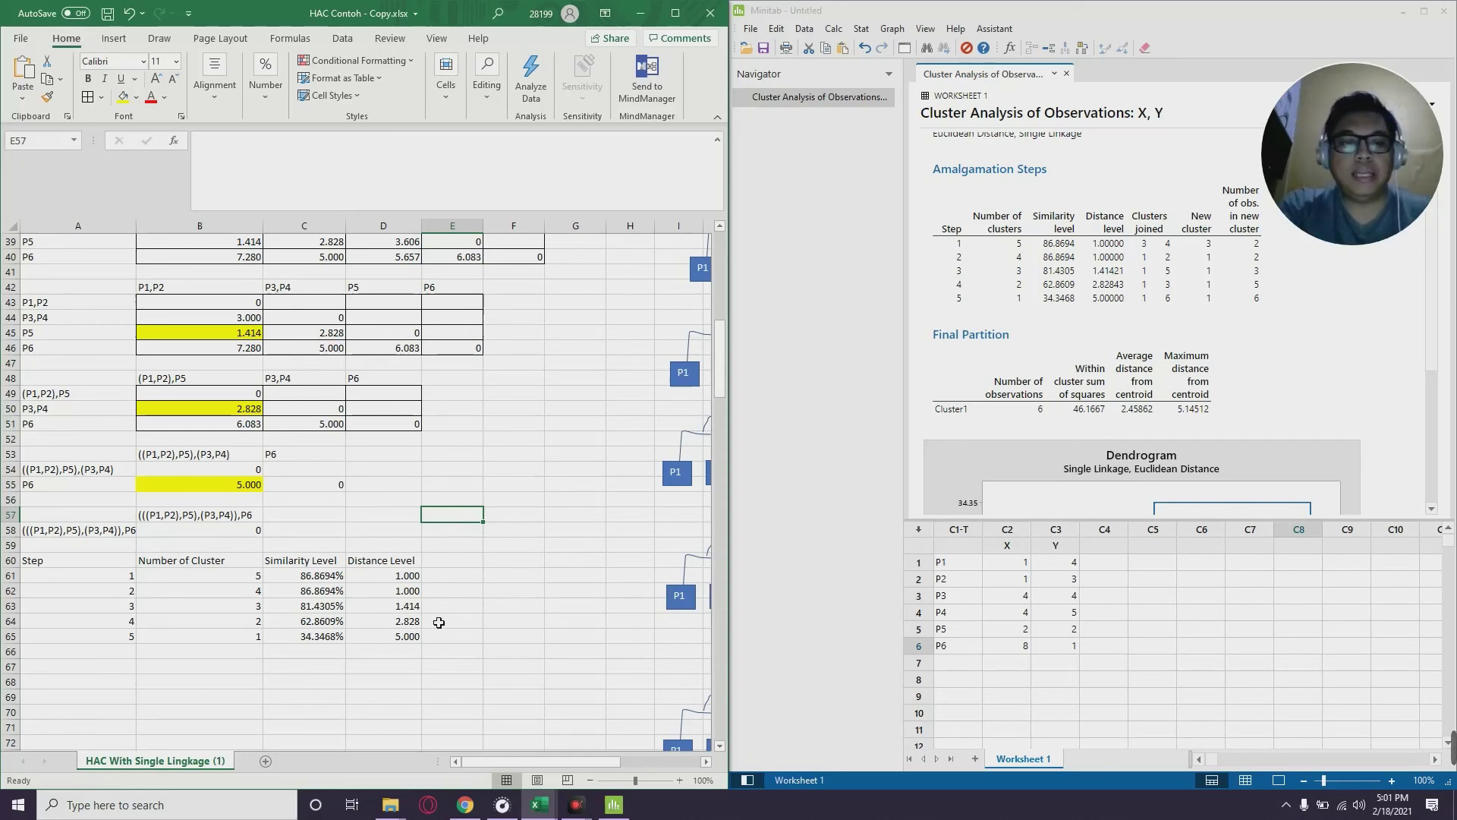
# Examine the Distance Level cells from step 5 back to step 1, D65 up to D61, to compare consecutive distances
pyautogui.scroll(-3, 438, 623)
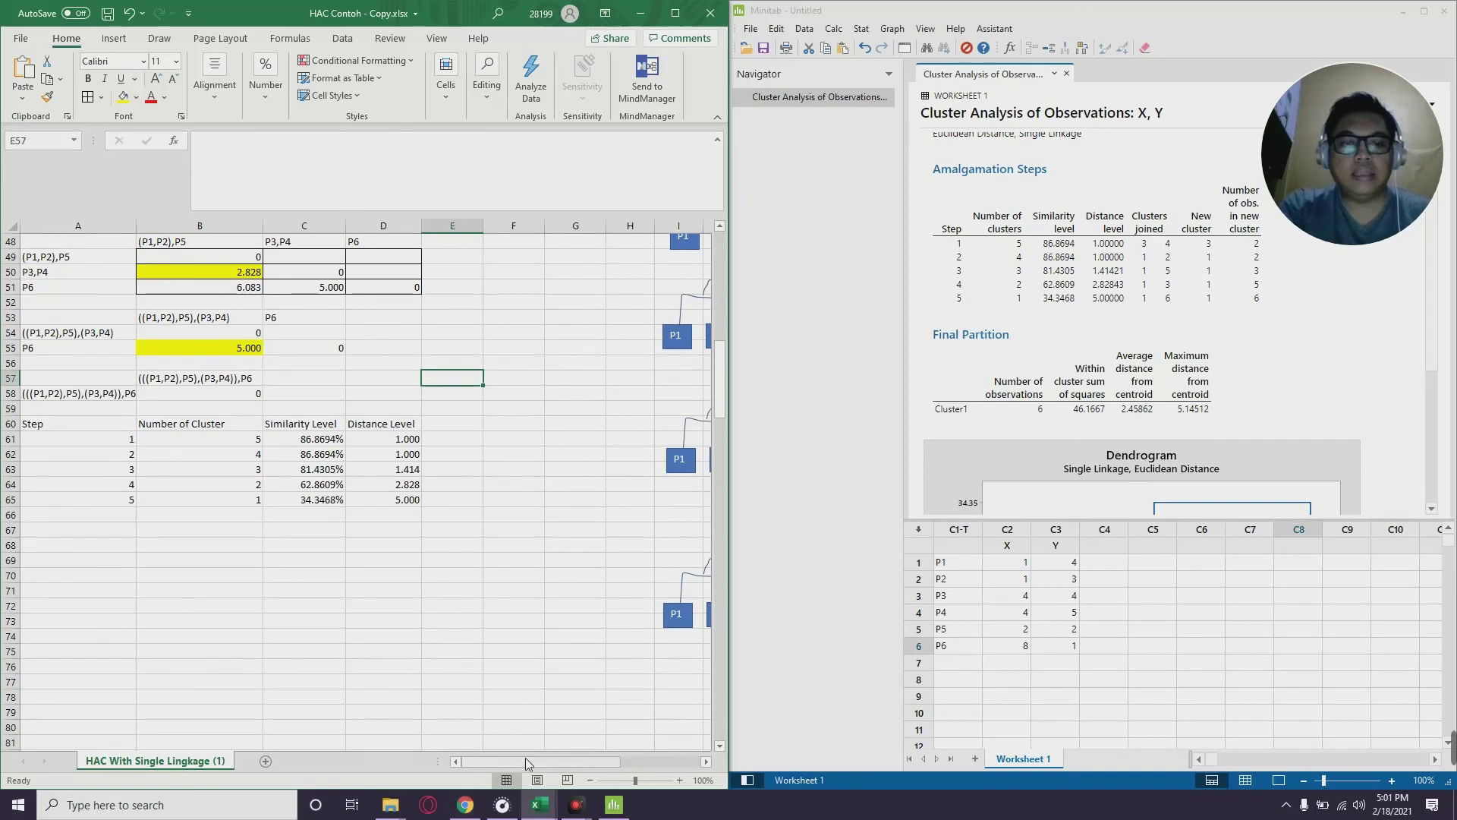
pyautogui.moveTo(525, 760)
pyautogui.mouseDown()
pyautogui.moveTo(552, 759)
pyautogui.moveTo(501, 761)
pyautogui.mouseUp()
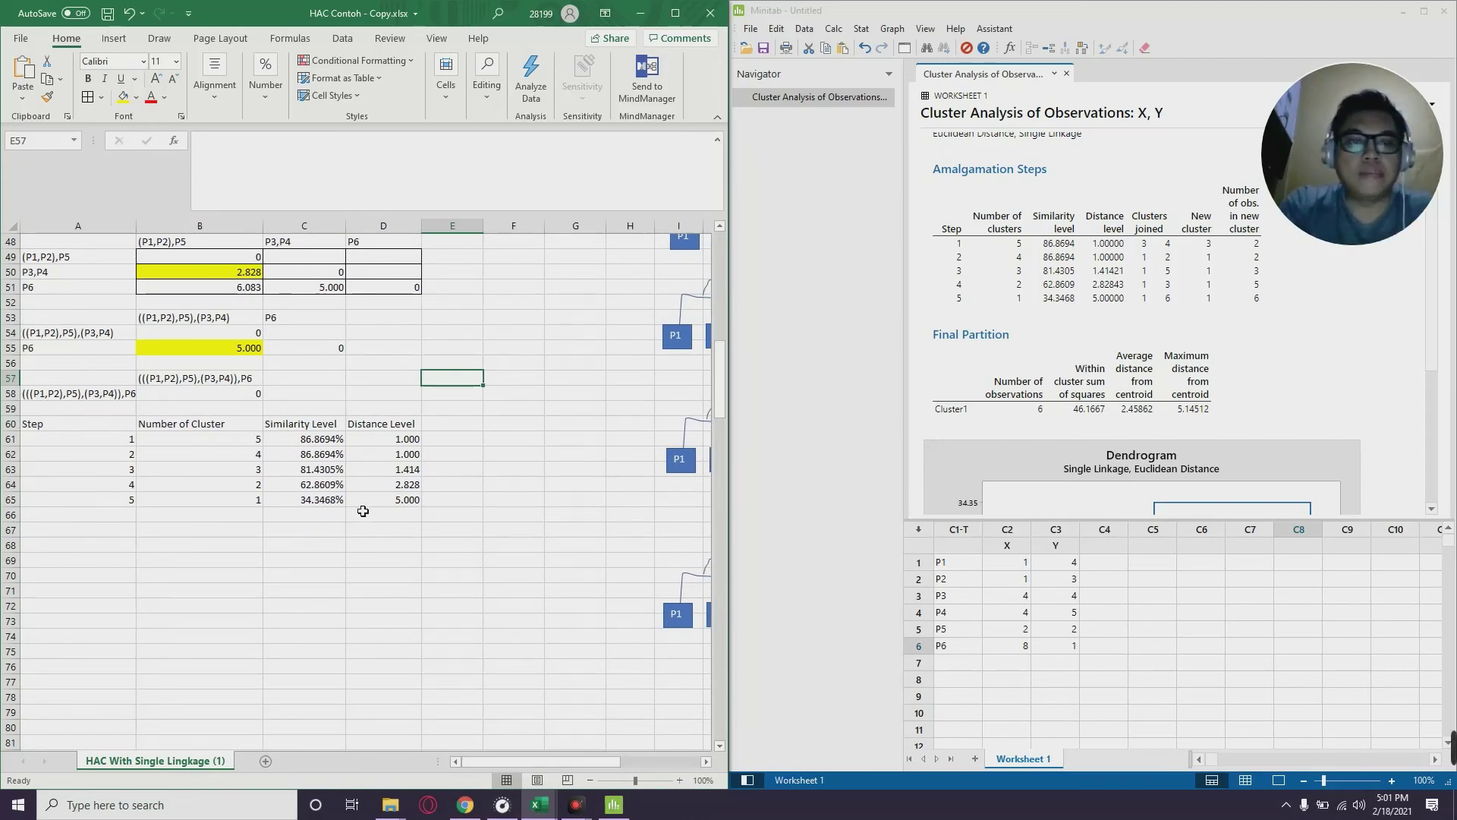
pyautogui.click(410, 503)
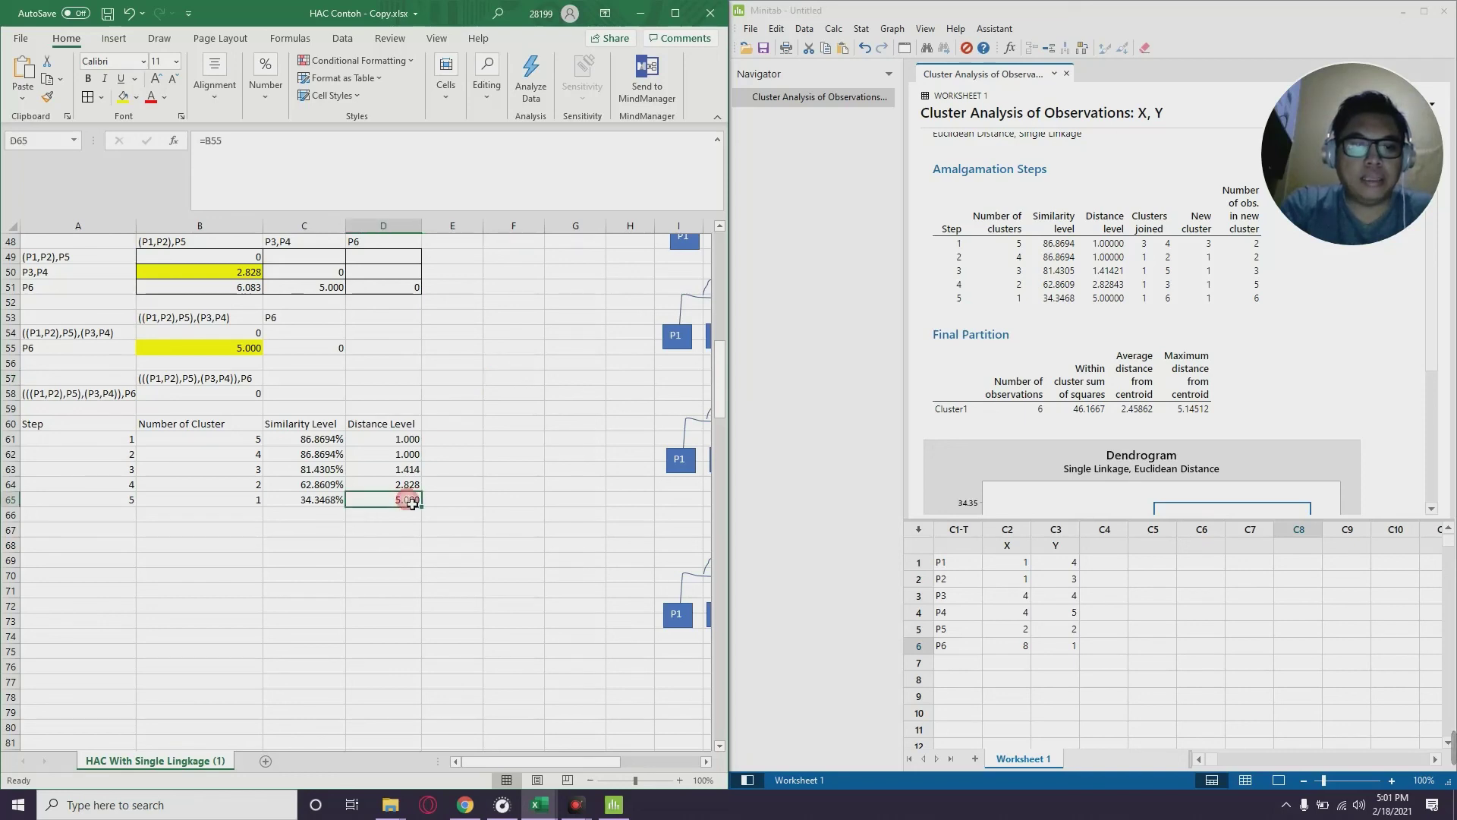
pyautogui.click(412, 487)
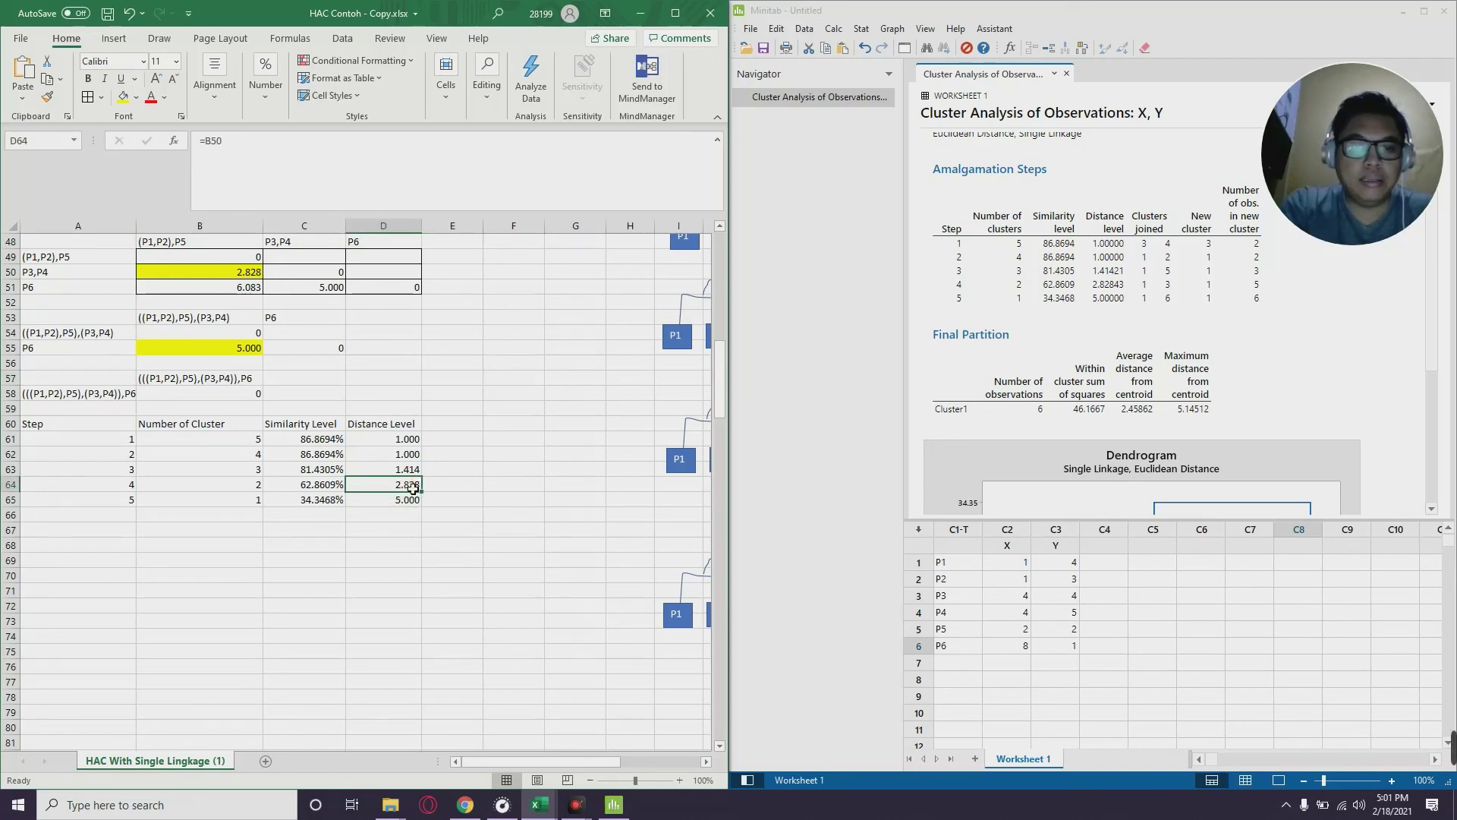
pyautogui.click(408, 471)
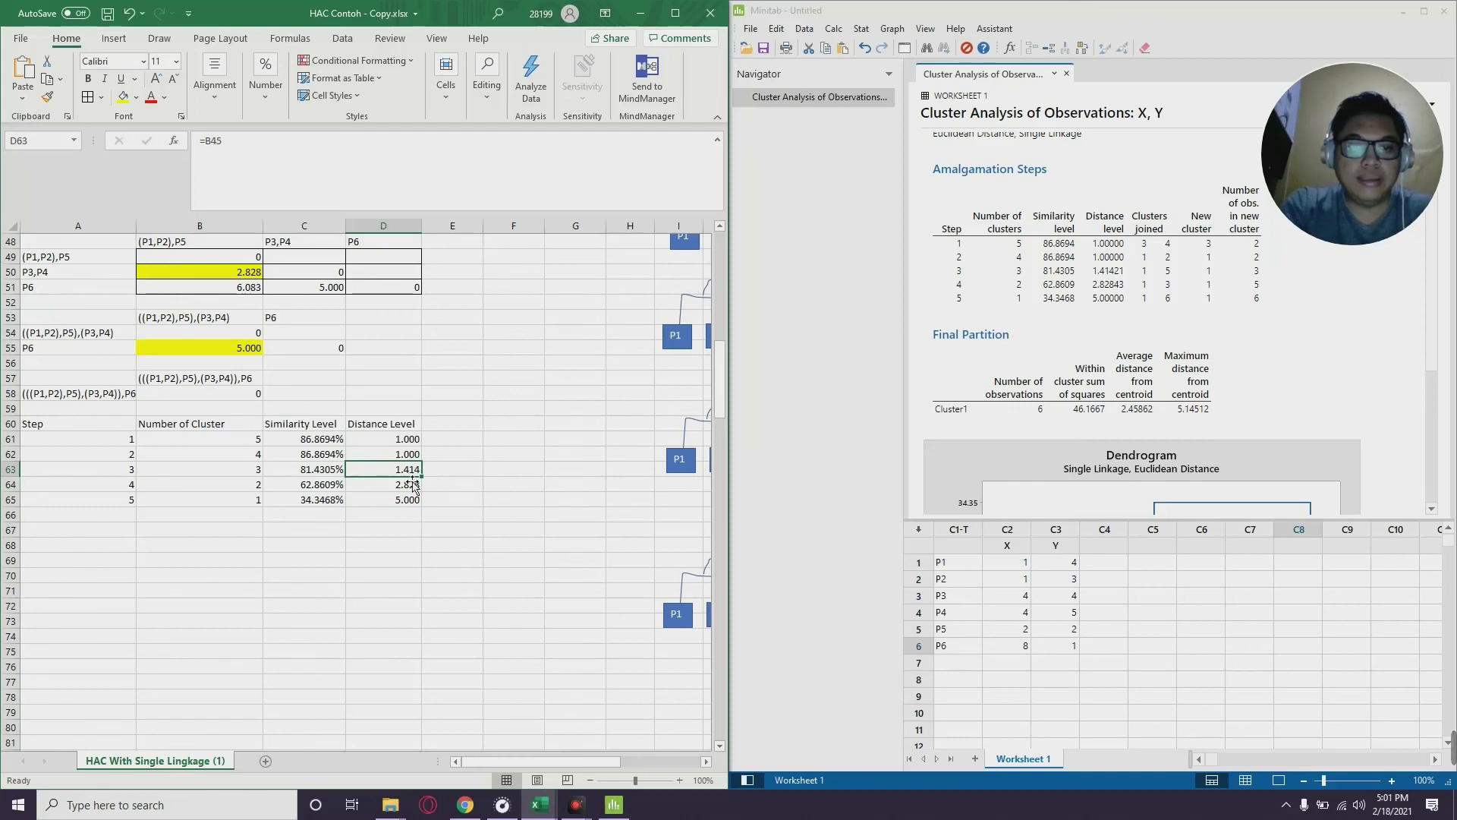
pyautogui.click(412, 456)
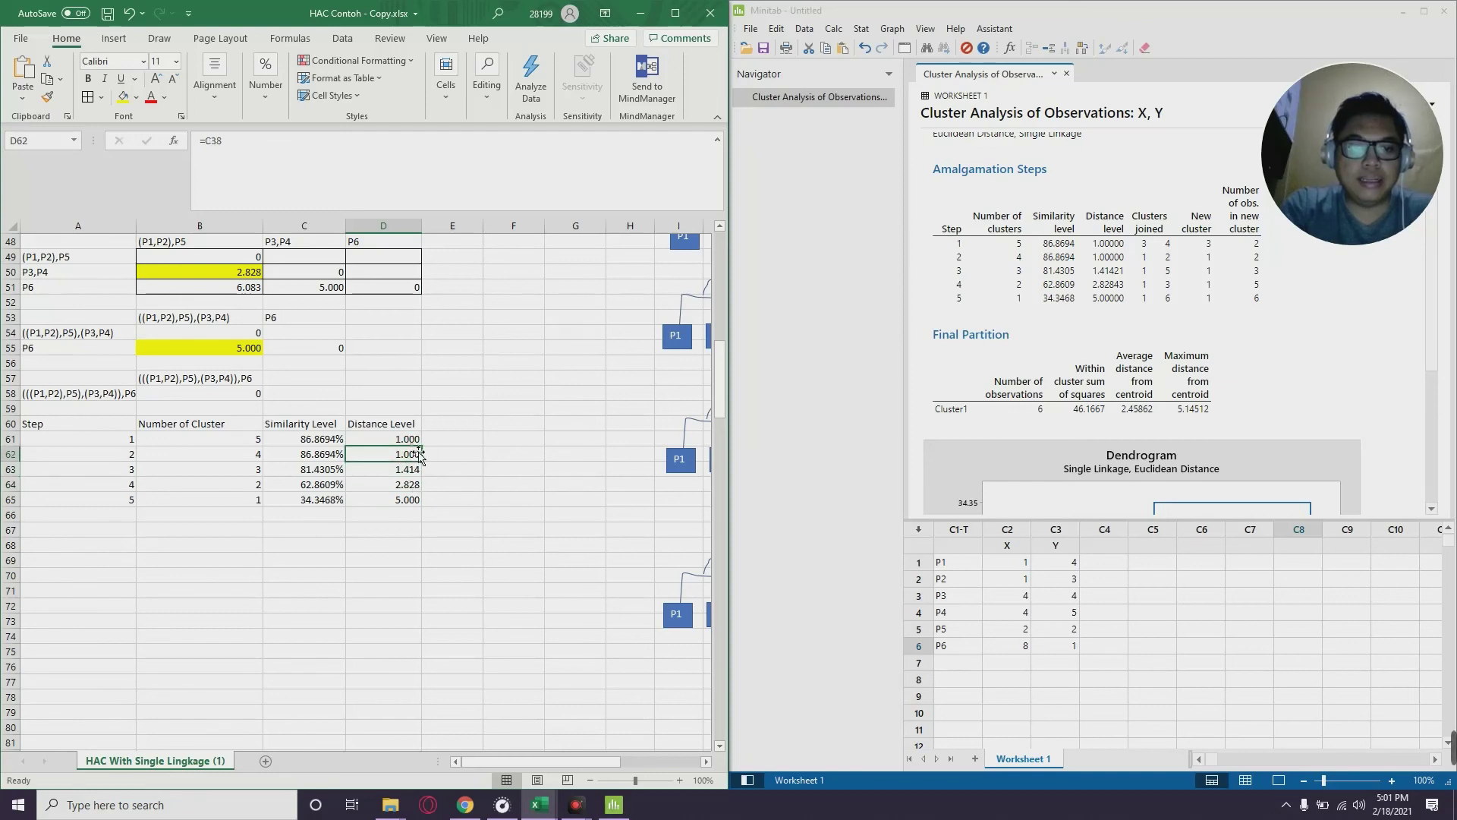
pyautogui.click(416, 442)
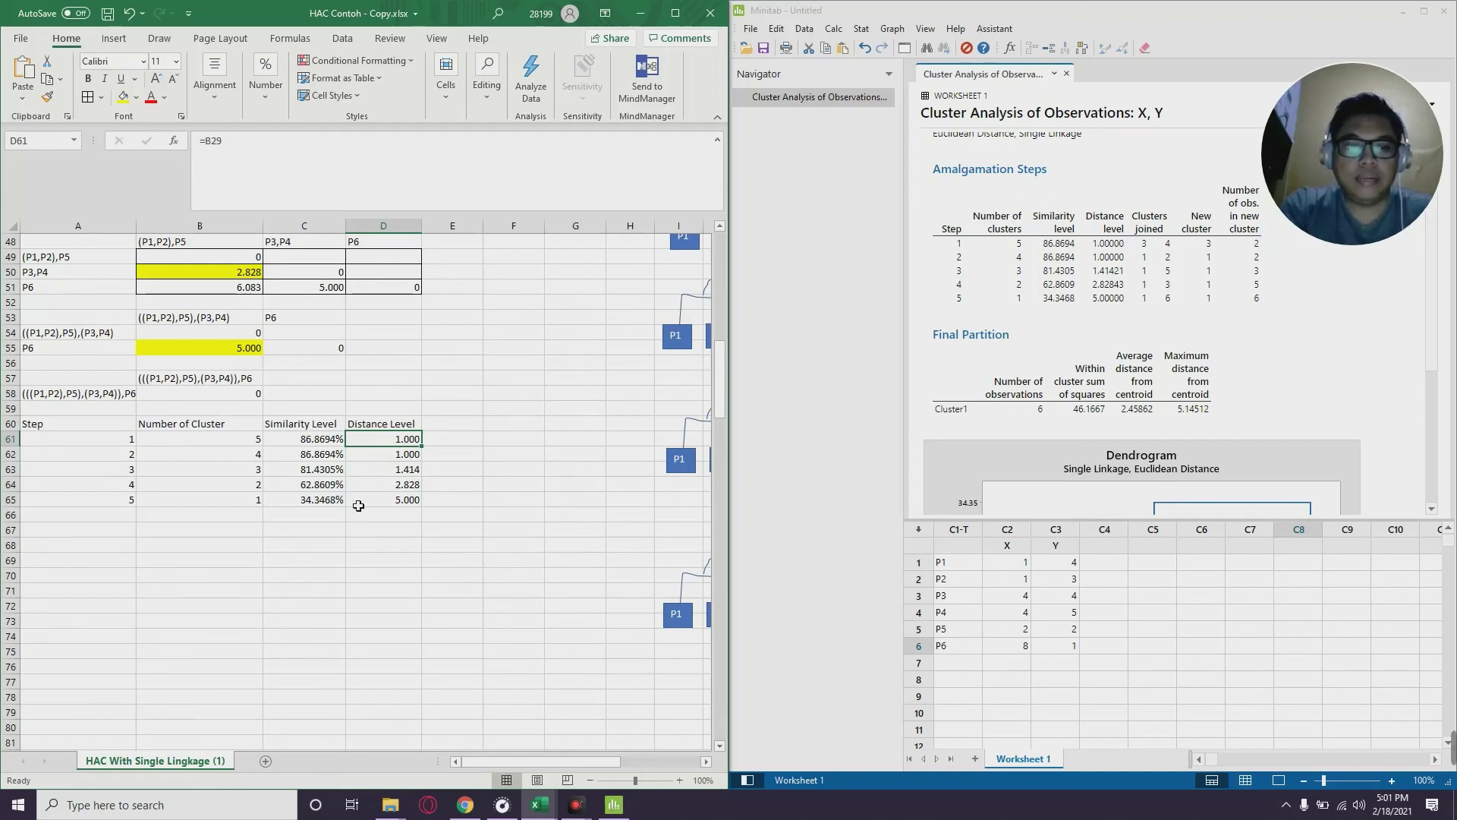
pyautogui.click(410, 500)
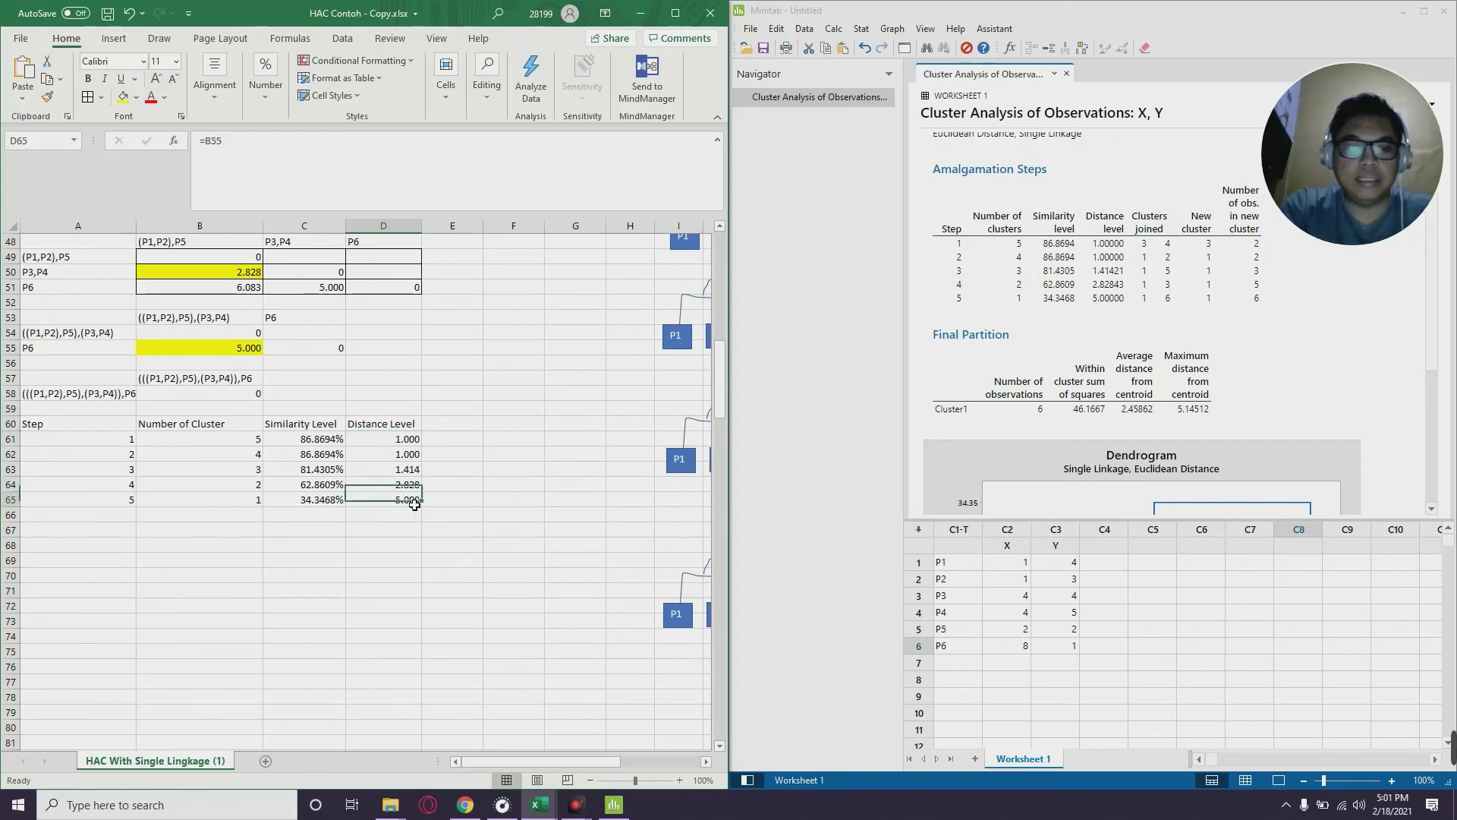
# Enter the consecutive distance difference =D61-D62 in E61 and copy it down to E64
pyautogui.click(456, 507)
pyautogui.click(455, 439)
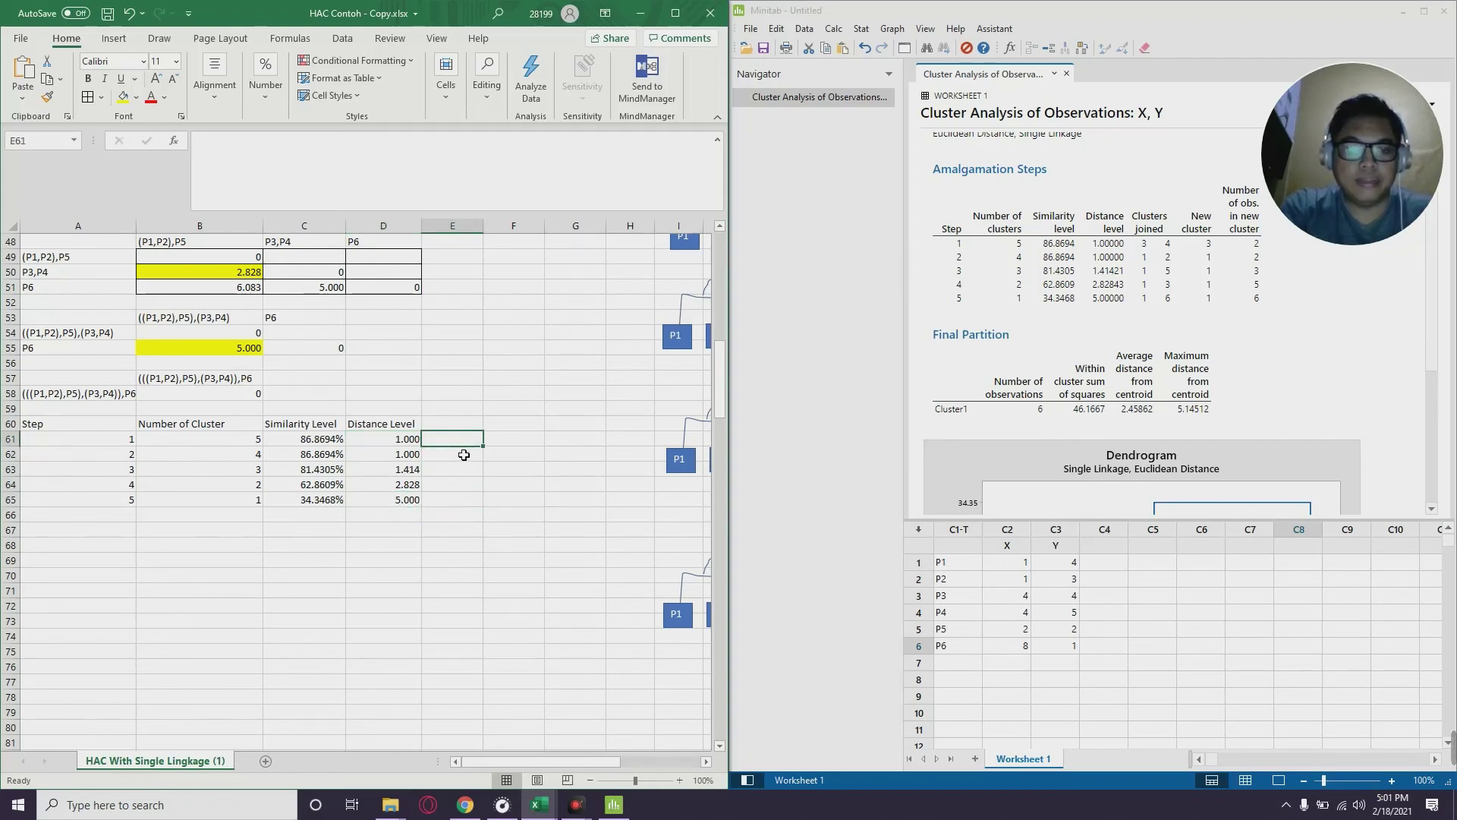
pyautogui.write('=')
pyautogui.press('Left')
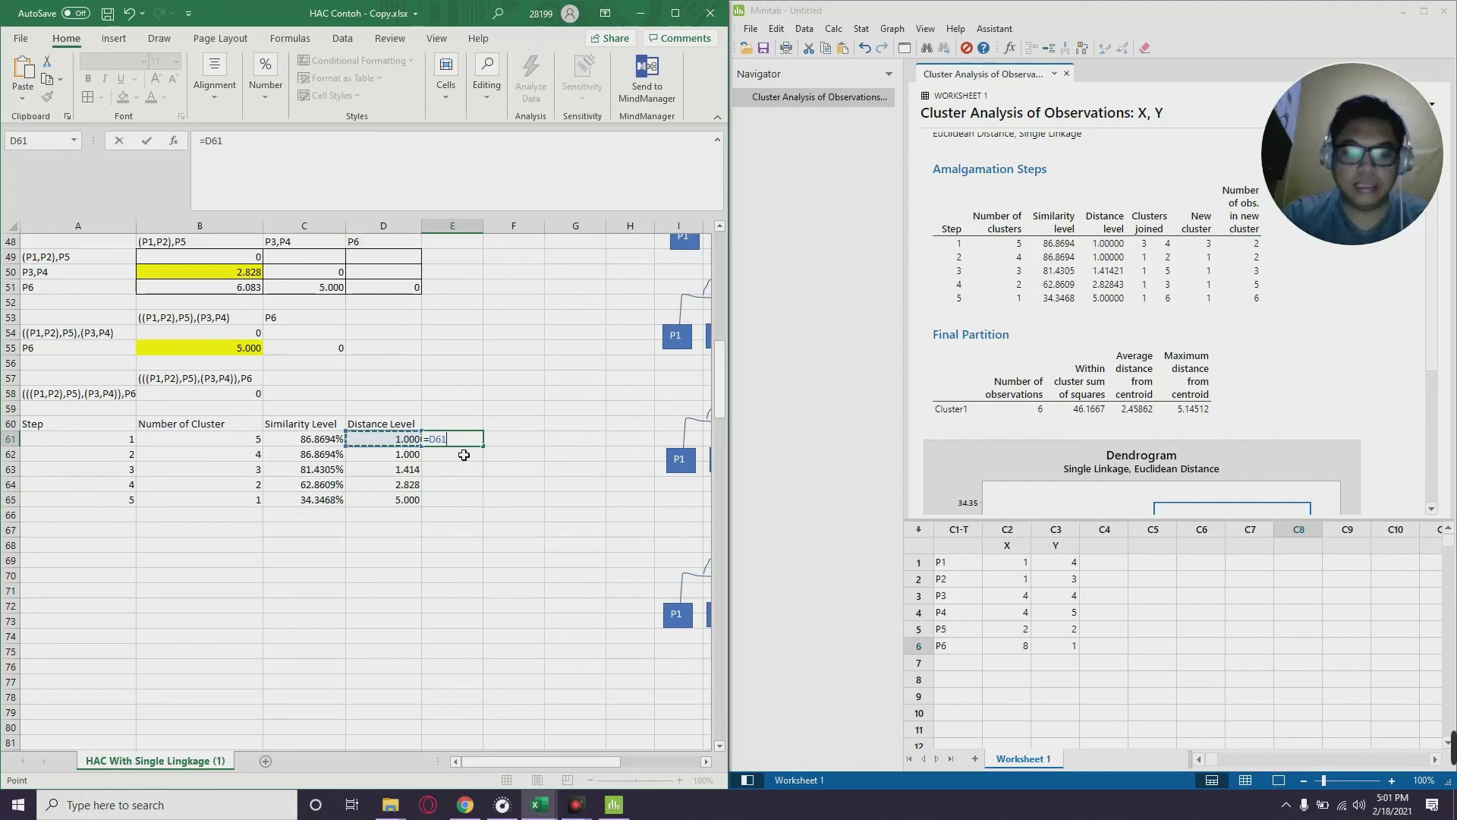
pyautogui.write('-')
pyautogui.click(465, 456)
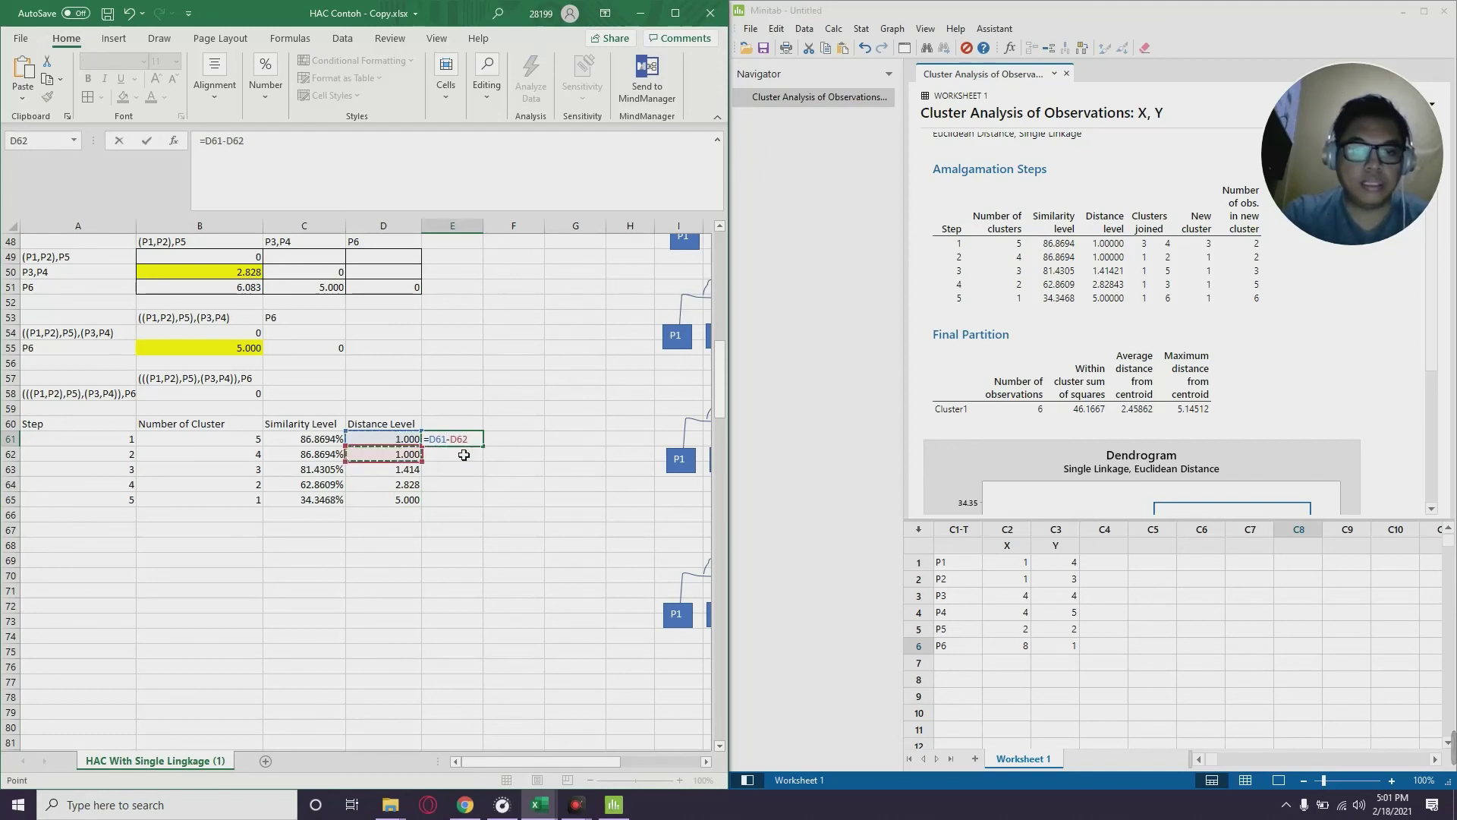
pyautogui.press('Return')
pyautogui.click(465, 439)
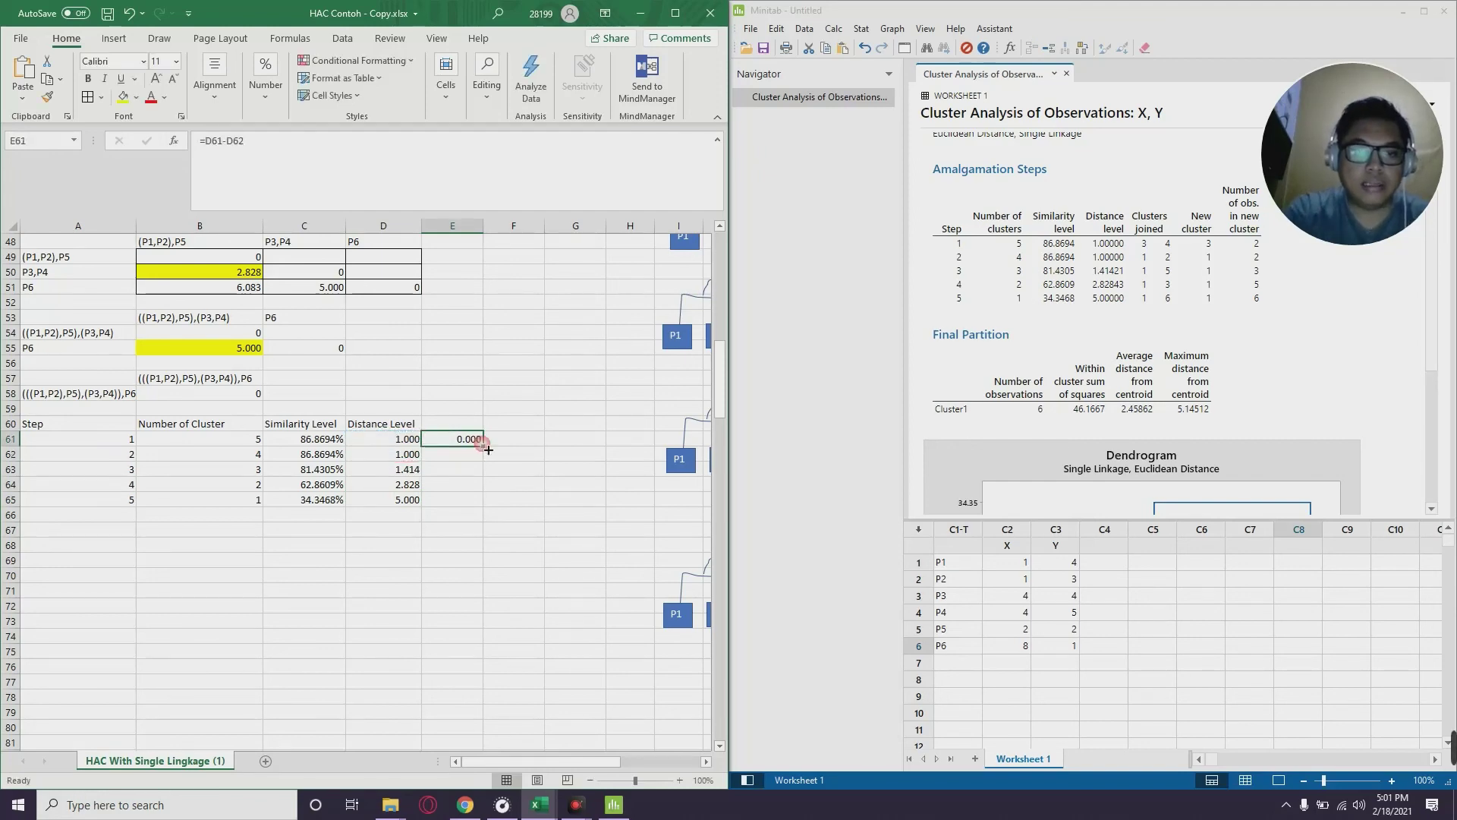
pyautogui.moveTo(483, 446); pyautogui.dragTo(487, 490)
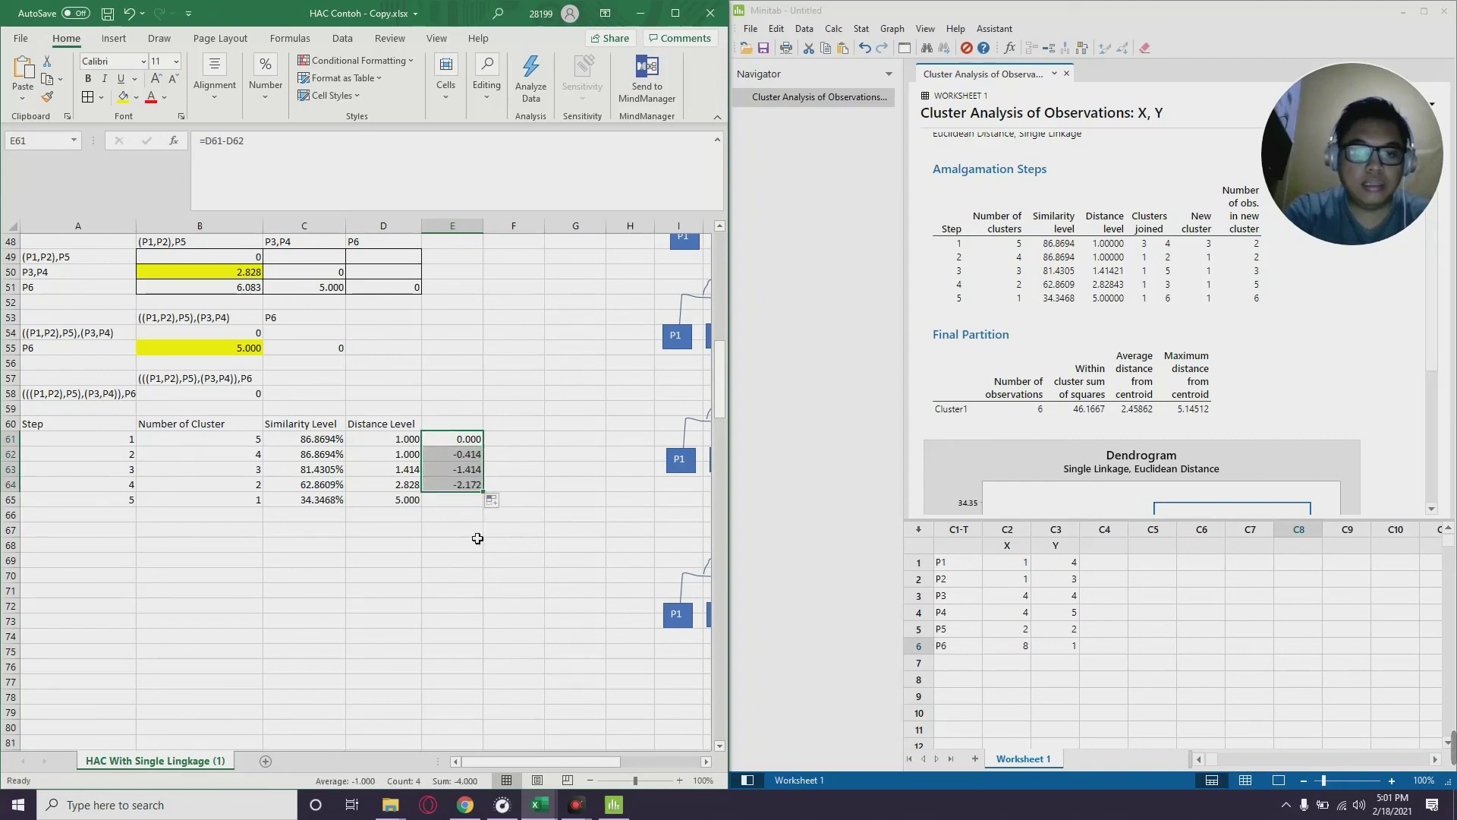
pyautogui.click(477, 539)
# Examine the step 4 row, A64:E64, for its distance difference and matching number of clusters
pyautogui.click(457, 486)
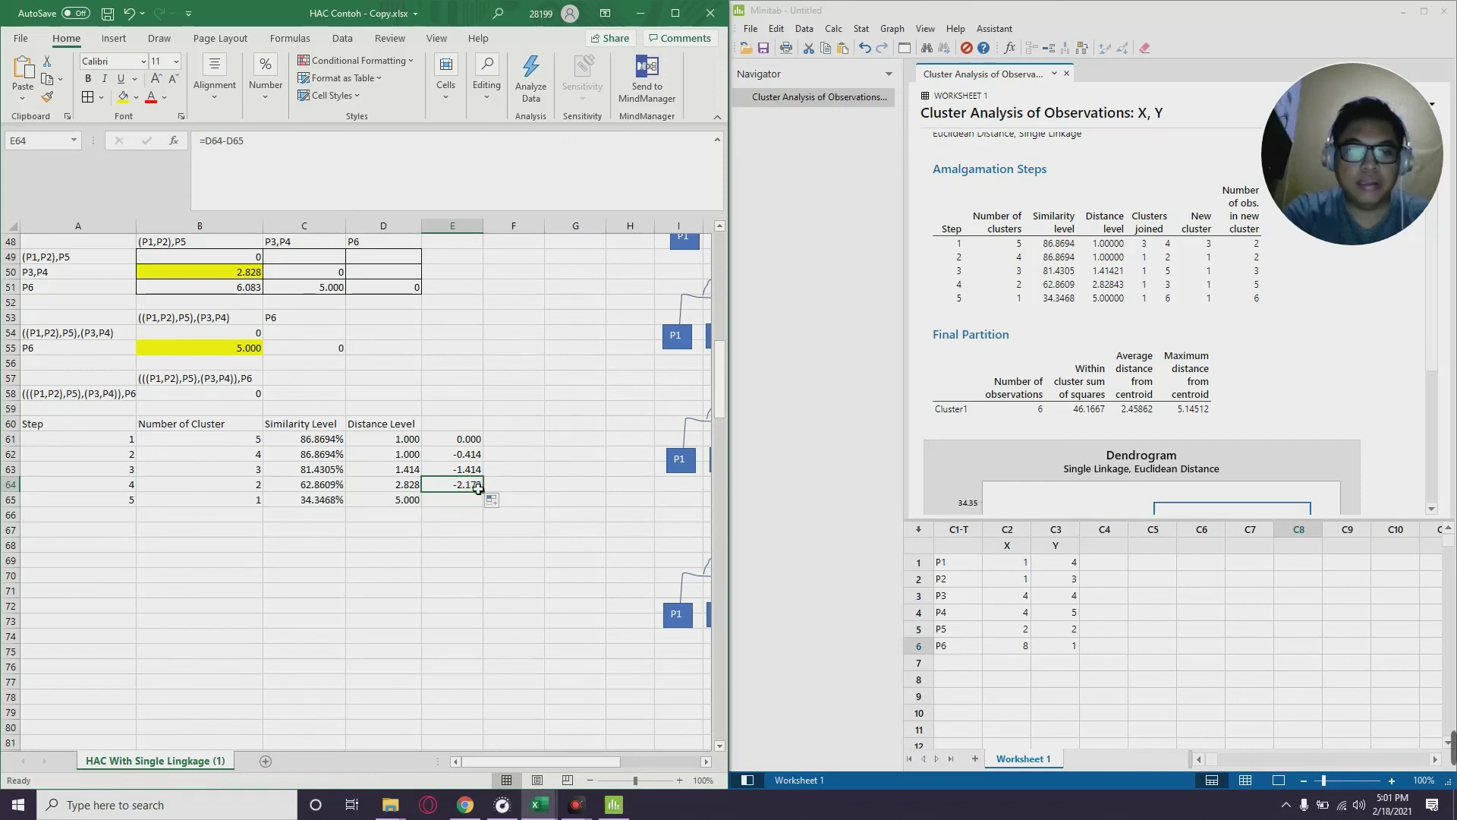
pyautogui.click(250, 486)
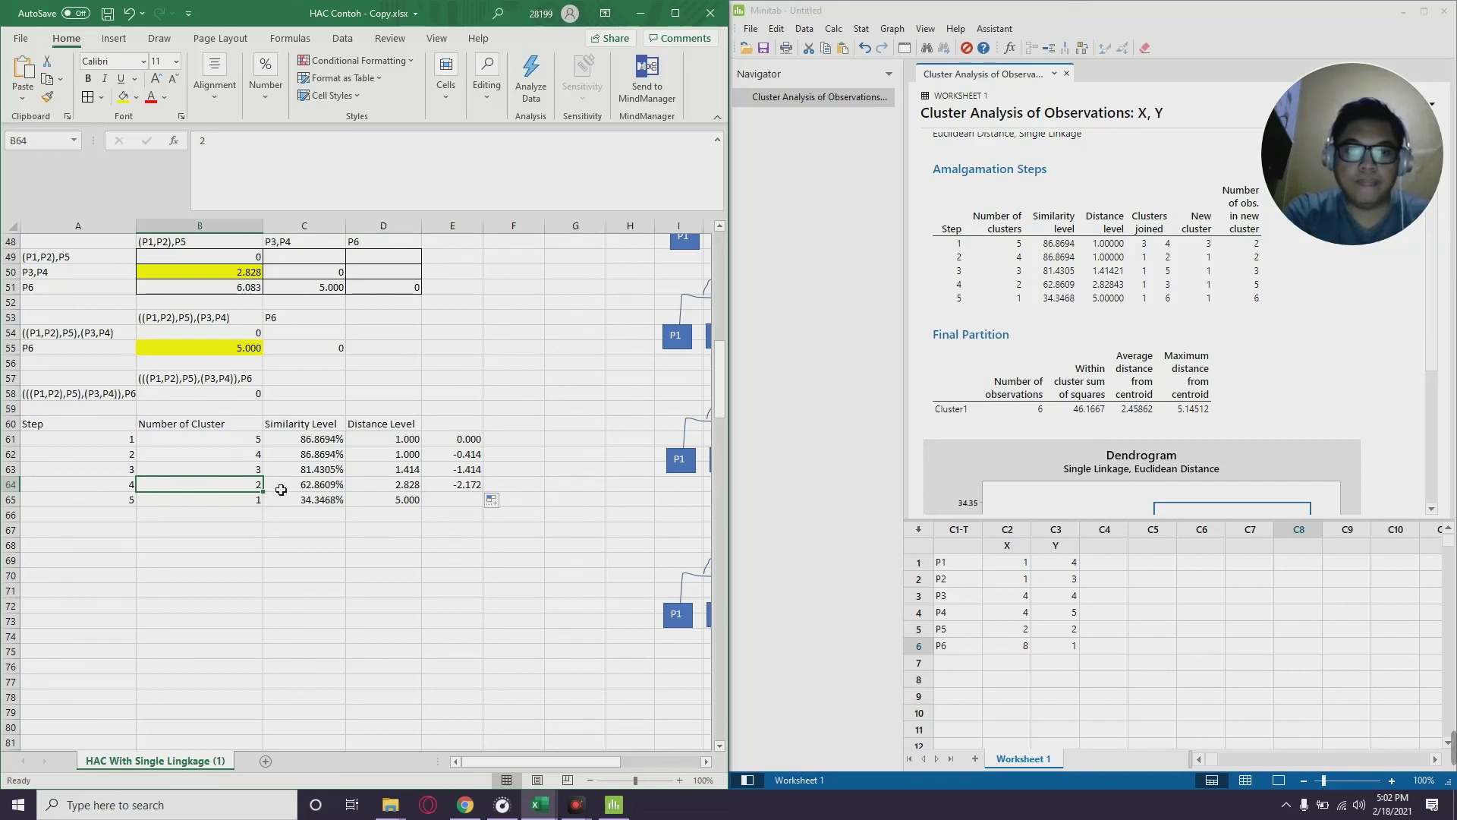
pyautogui.moveTo(540, 768)
pyautogui.mouseDown()
pyautogui.moveTo(585, 768)
pyautogui.moveTo(540, 768)
pyautogui.mouseUp()
pyautogui.moveTo(129, 489); pyautogui.dragTo(455, 490)
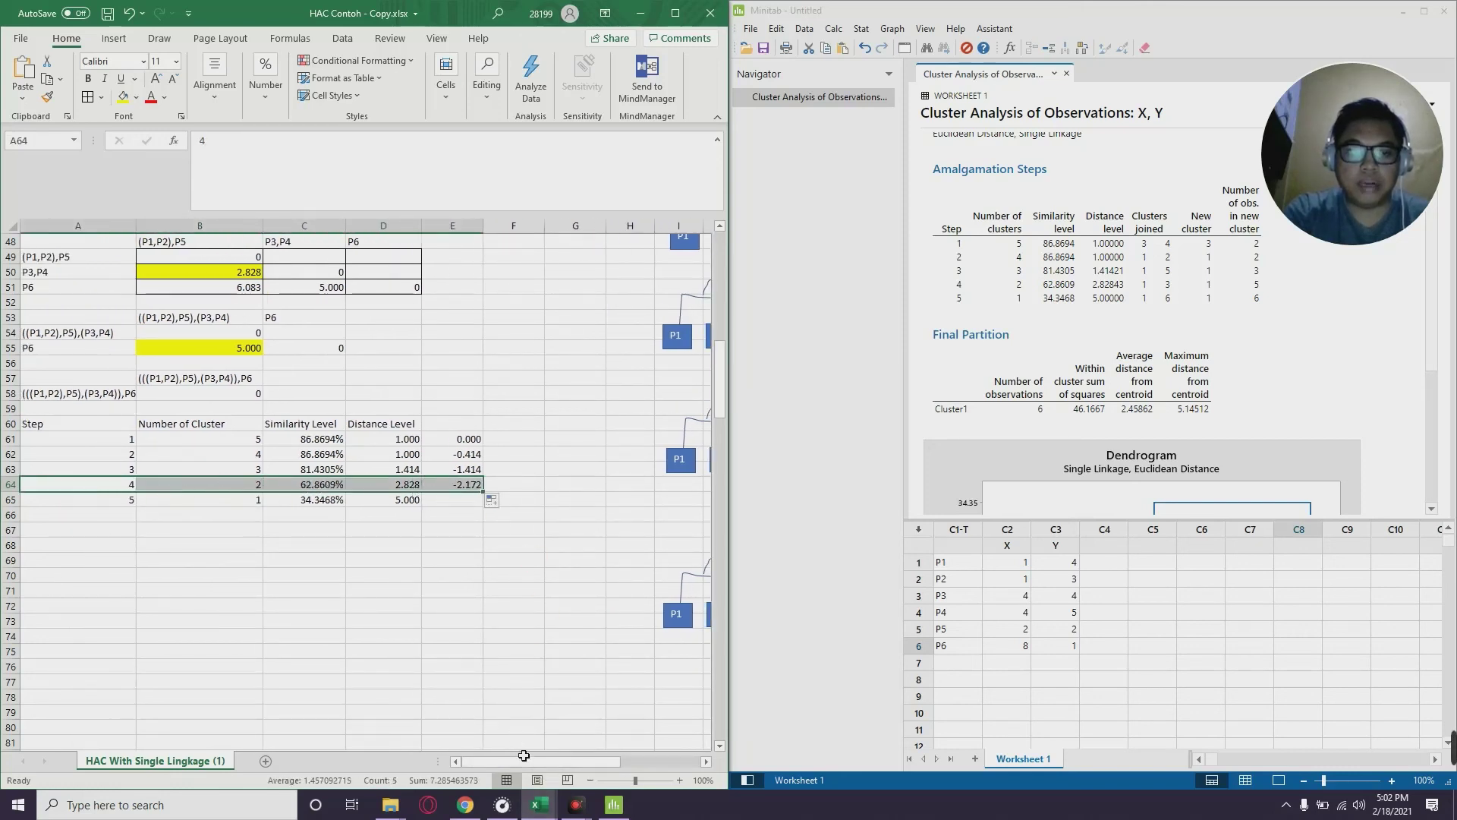
# Fill the P6 rectangle of the final hand-drawn dendrogram with light green to mark its own cluster
pyautogui.moveTo(540, 759); pyautogui.dragTo(579, 759)
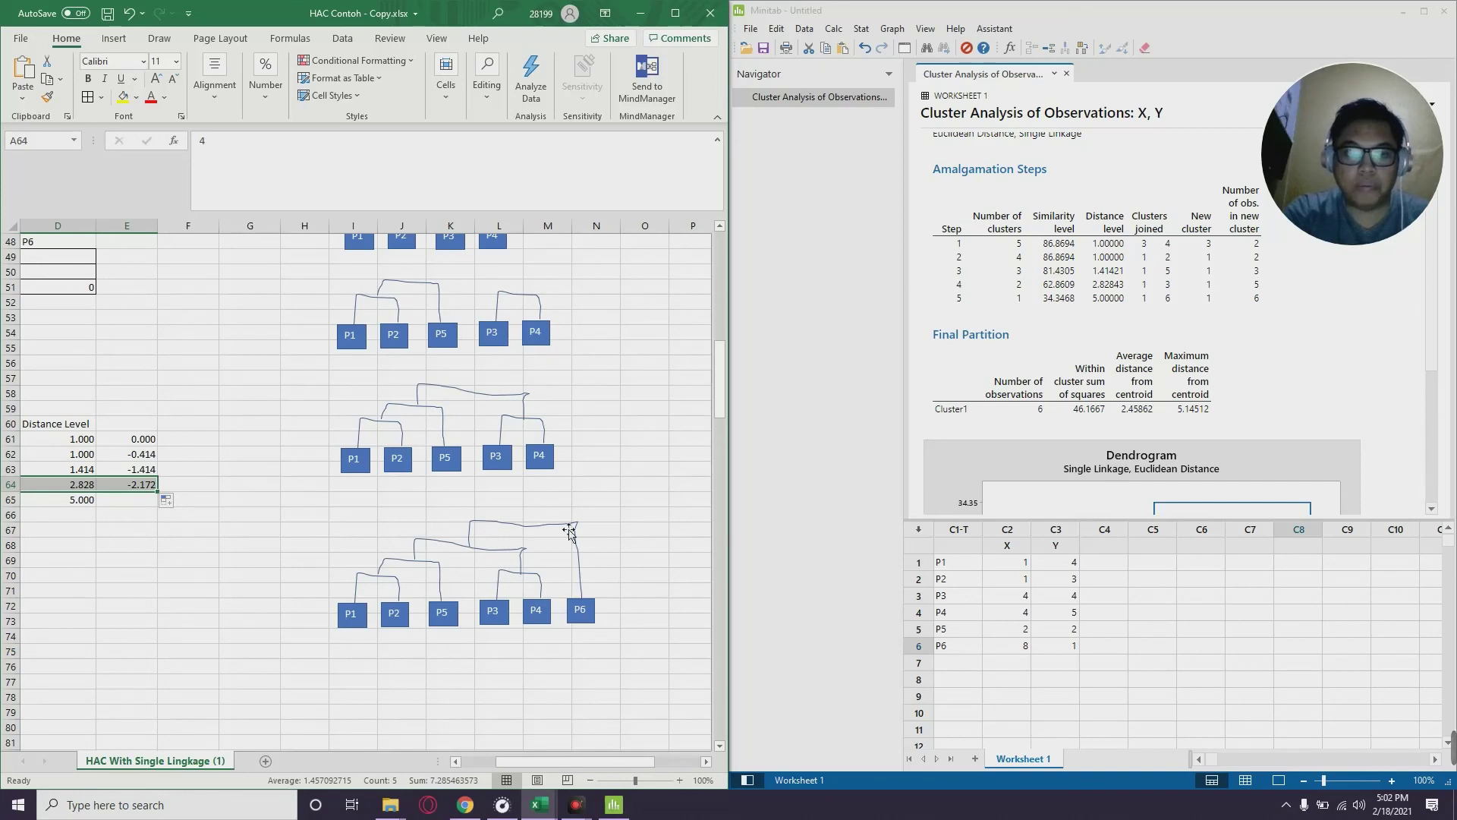
pyautogui.click(392, 527)
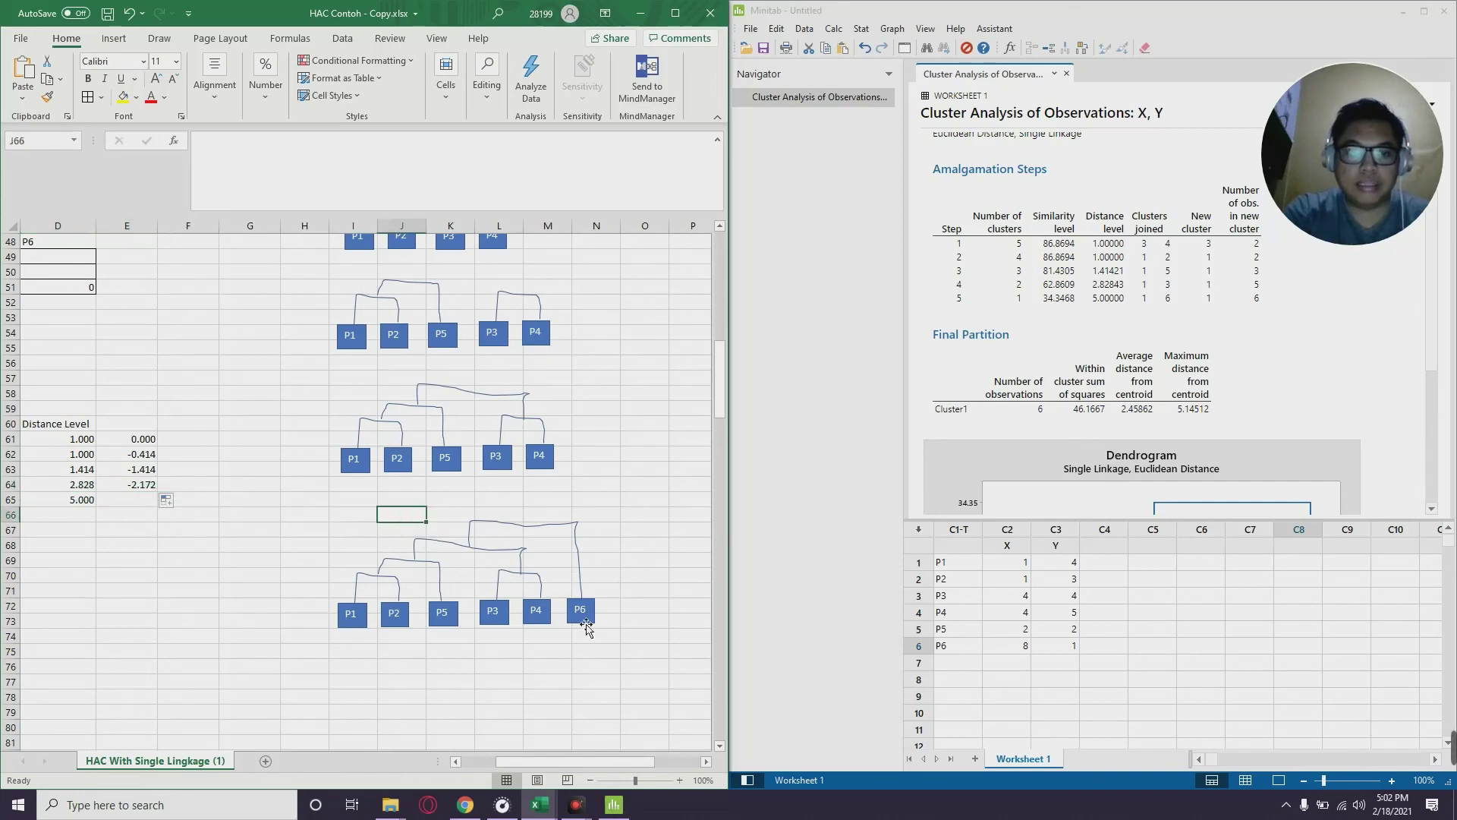
pyautogui.click(585, 621)
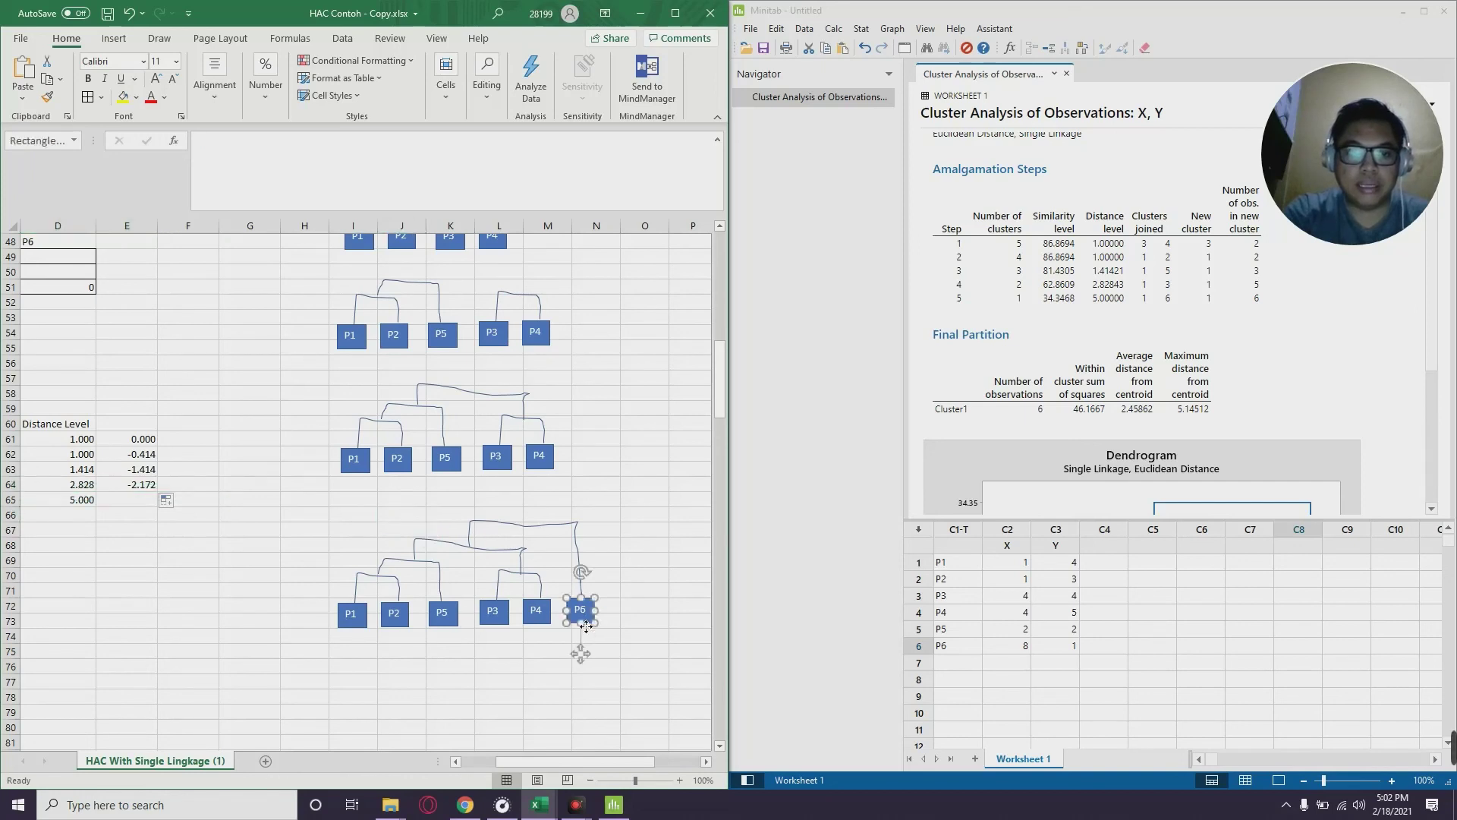
pyautogui.click(138, 97)
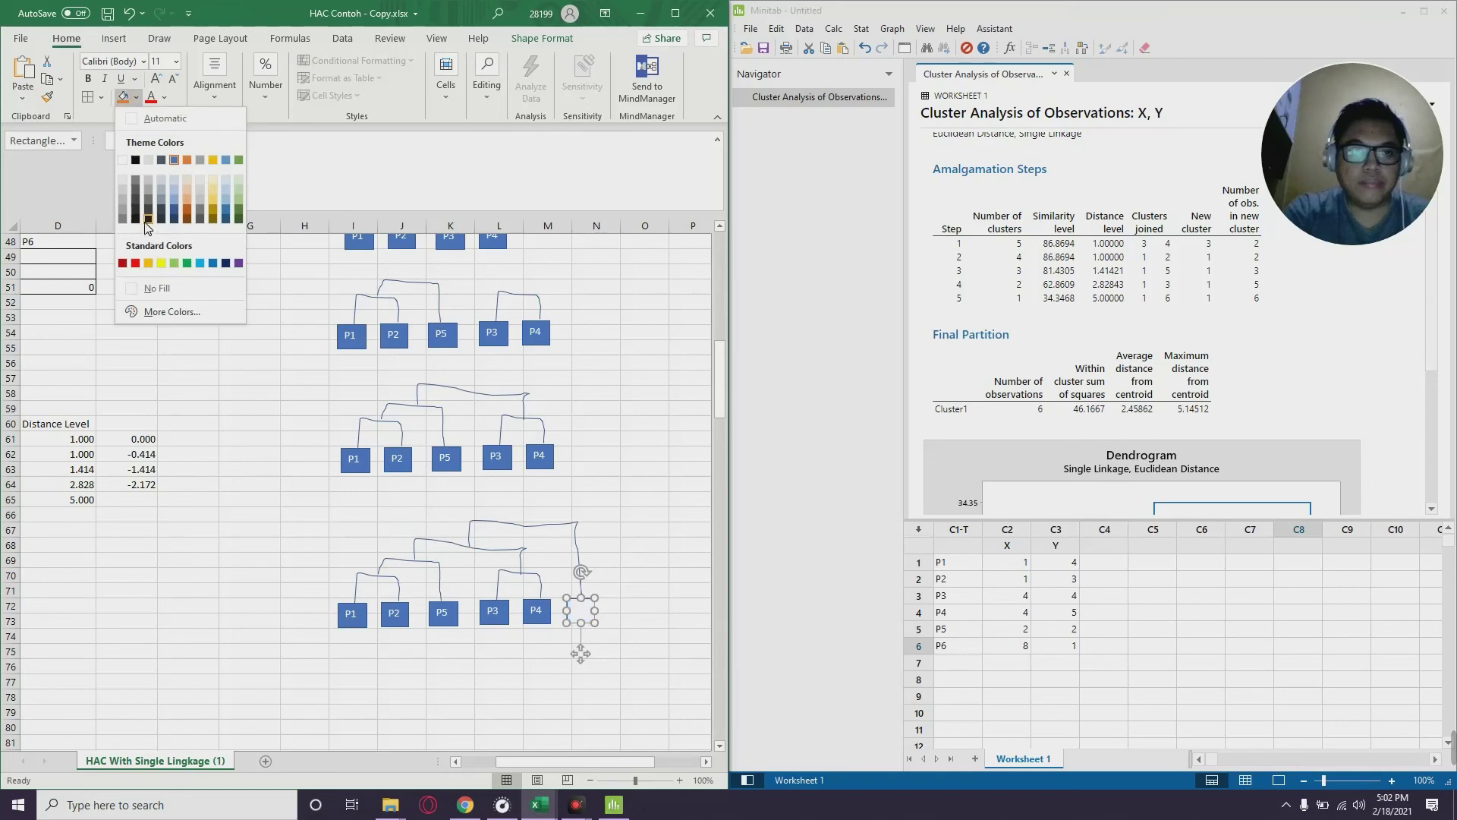
pyautogui.click(178, 266)
pyautogui.click(343, 652)
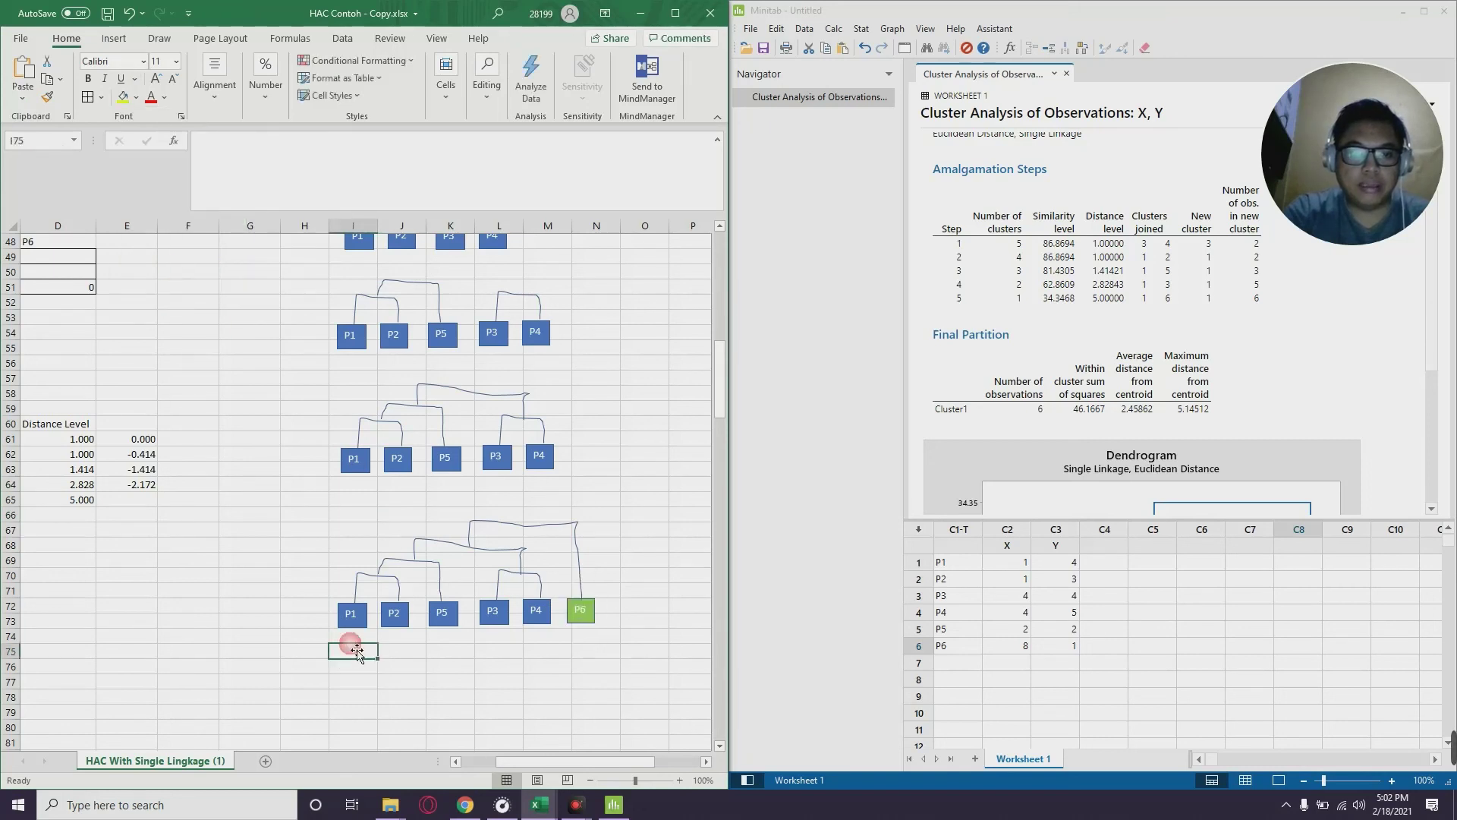
# Fill the P1, P2, P5, P3 and P4 rectangles of the final dendrogram together with dark gray as the other cluster
pyautogui.click(366, 627)
pyautogui.keyDown('shift'); pyautogui.click(402, 624); pyautogui.keyUp('shift')
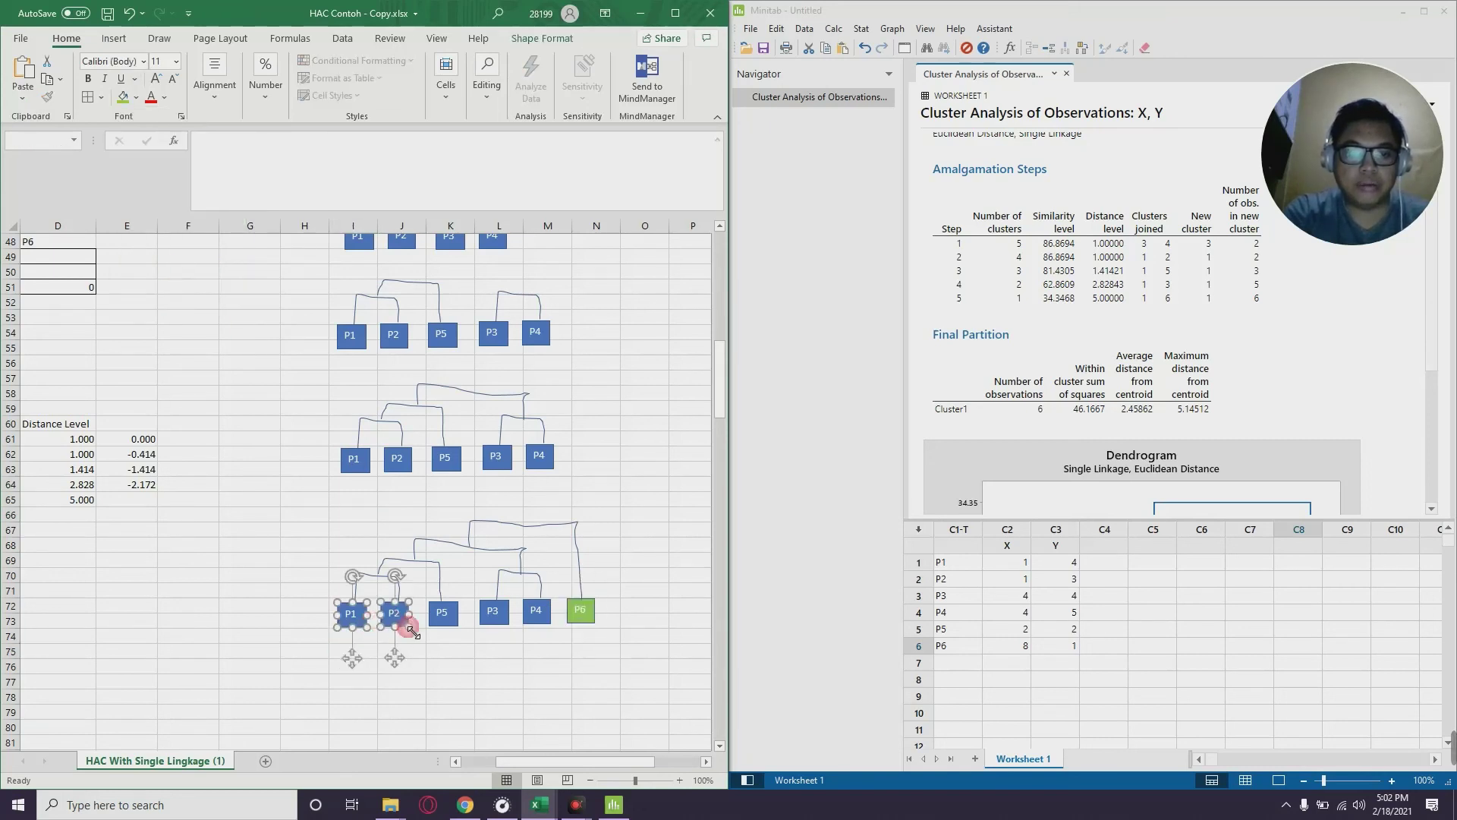
pyautogui.keyDown('shift'); pyautogui.click(450, 621); pyautogui.keyUp('shift')
pyautogui.keyDown('shift'); pyautogui.click(499, 618); pyautogui.keyUp('shift')
pyautogui.keyDown('shift'); pyautogui.click(540, 617); pyautogui.keyUp('shift')
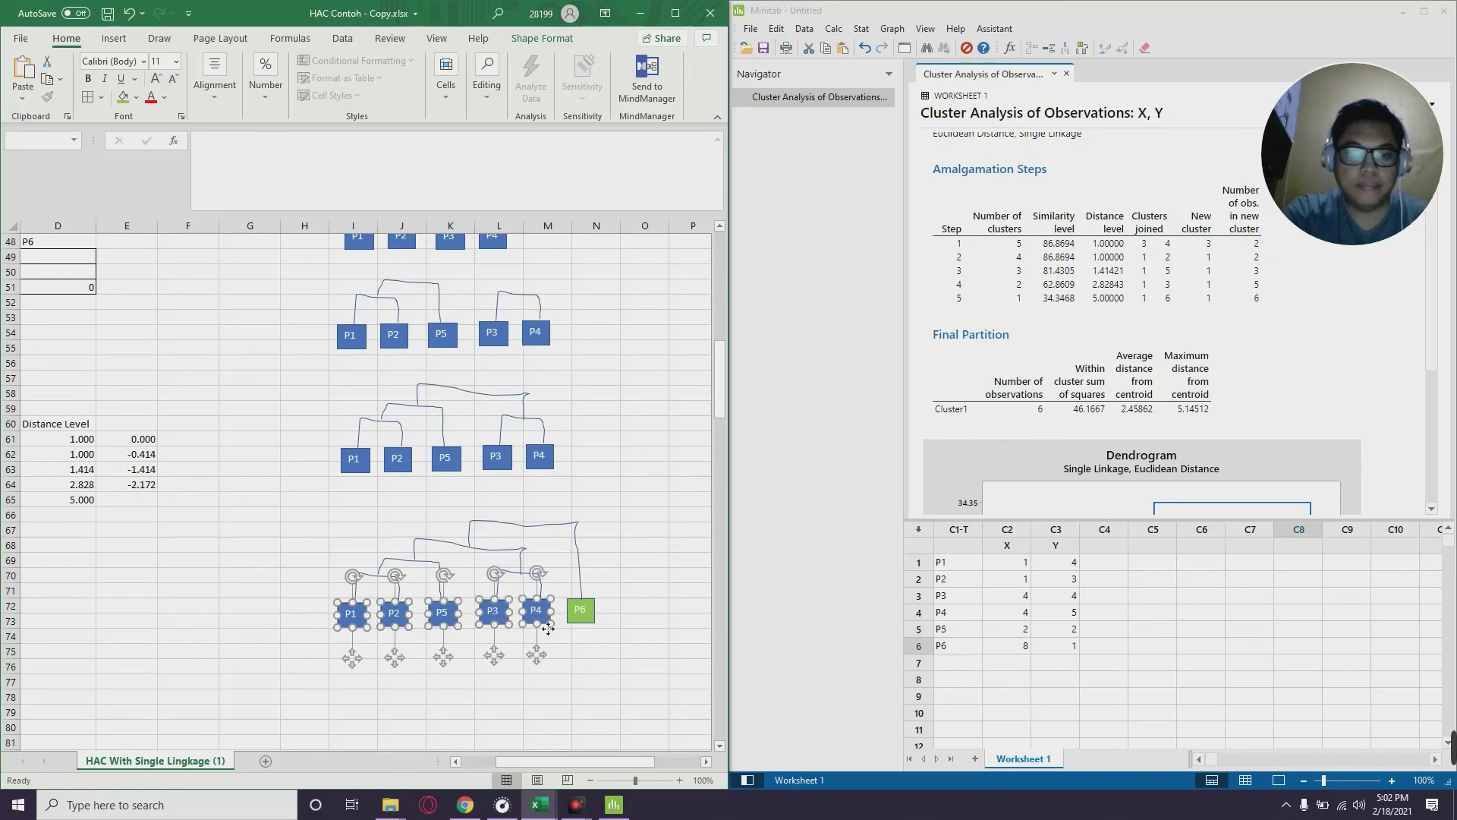
pyautogui.click(137, 98)
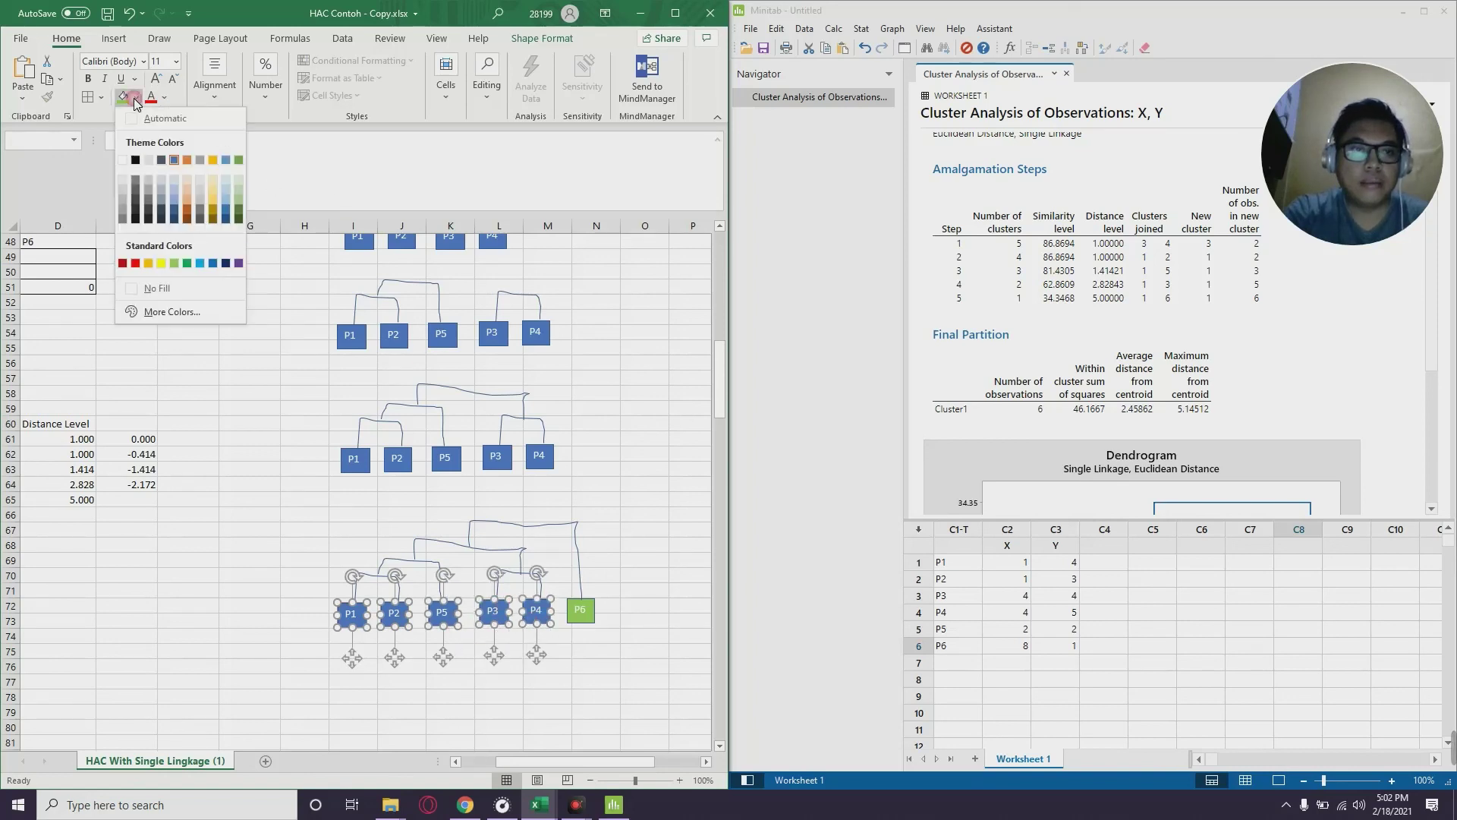
pyautogui.click(200, 218)
pyautogui.click(300, 491)
pyautogui.click(347, 651)
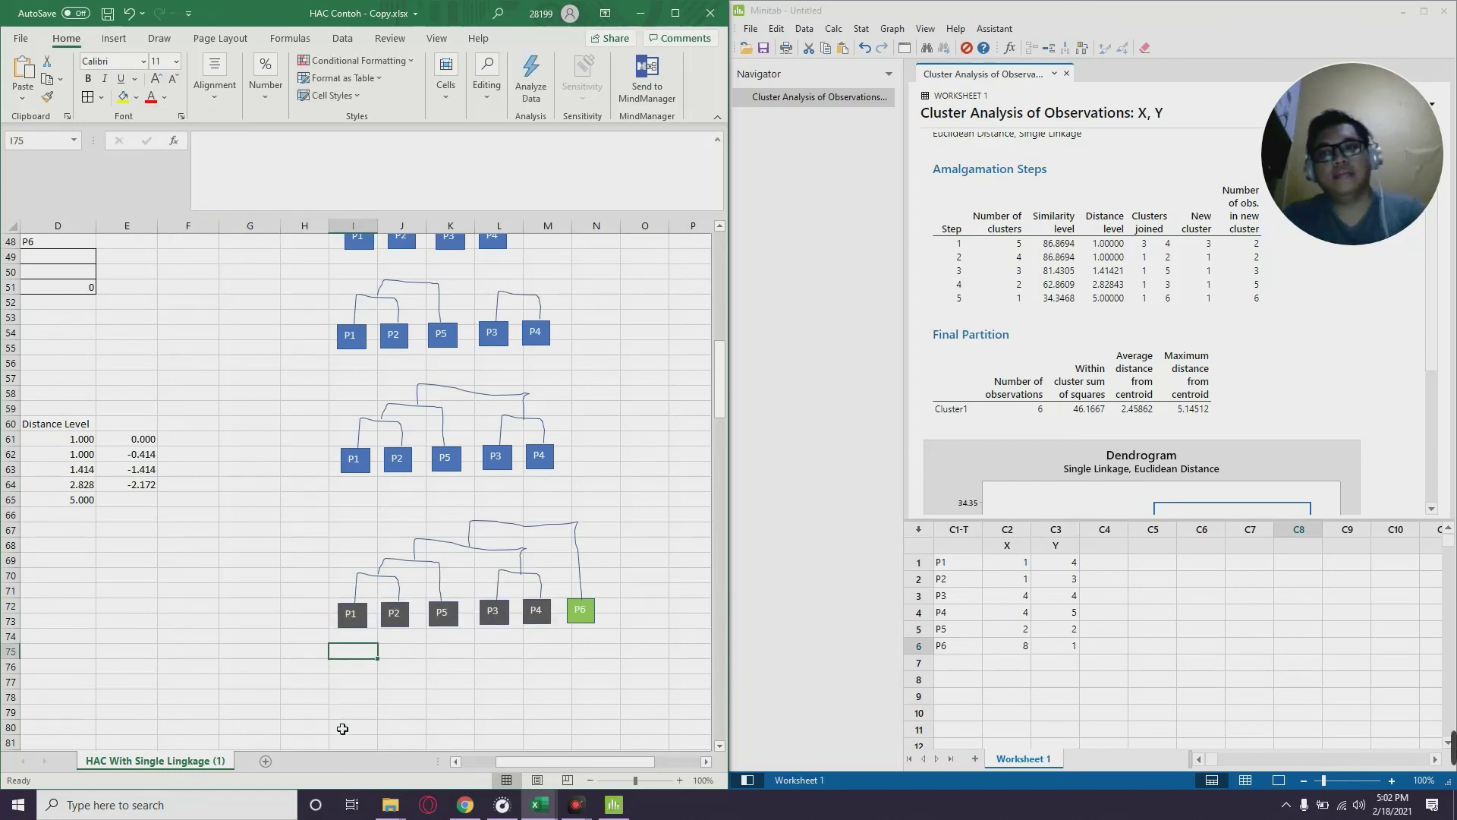
pyautogui.click(296, 695)
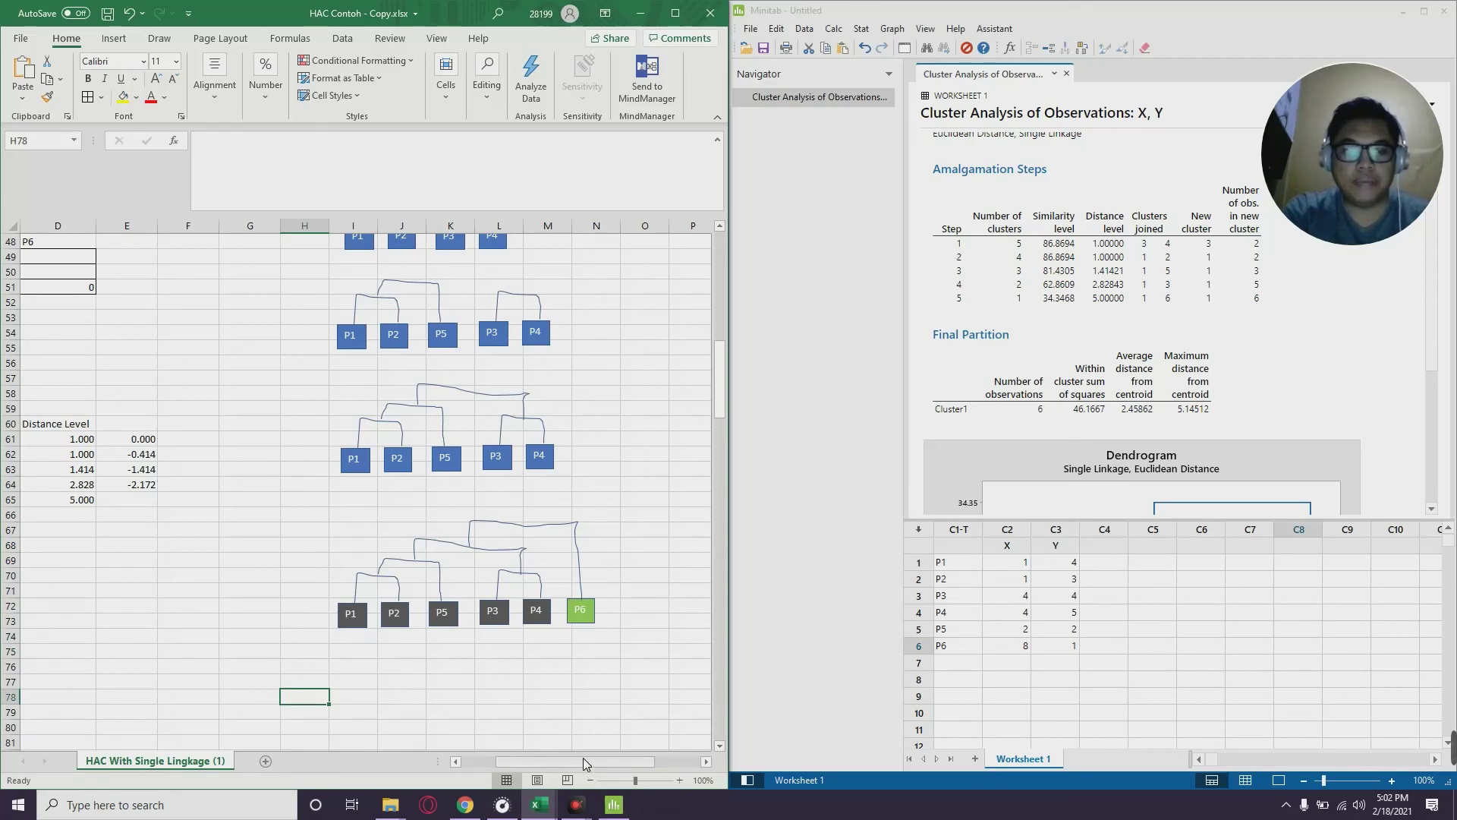
# In Minitab, rerun Cluster Observations on X and Y with the final partition set to 2 clusters
pyautogui.moveTo(583, 760); pyautogui.dragTo(537, 760)
pyautogui.scroll(-5, 1139, 488)
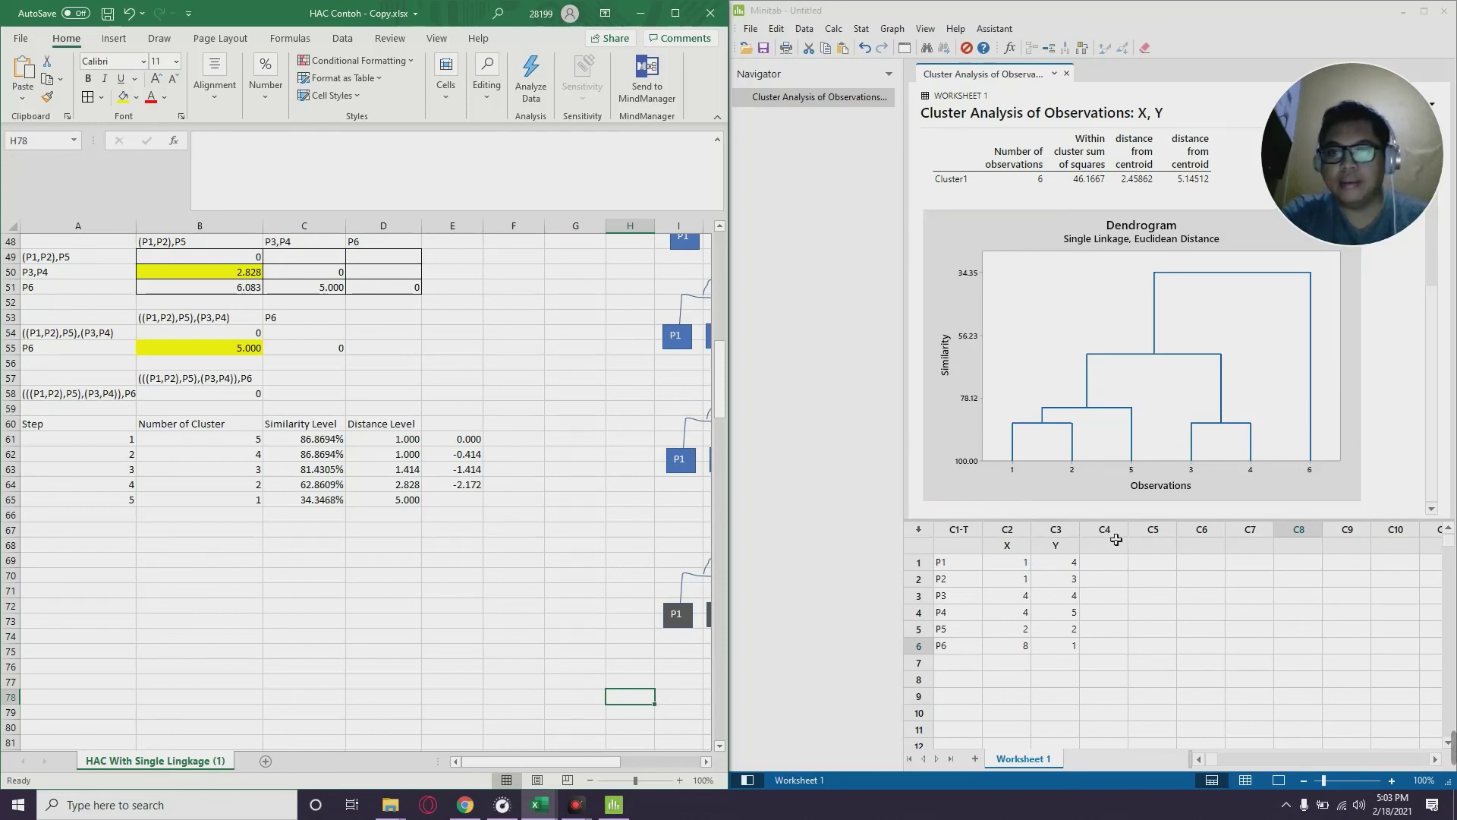
pyautogui.moveTo(1068, 412)
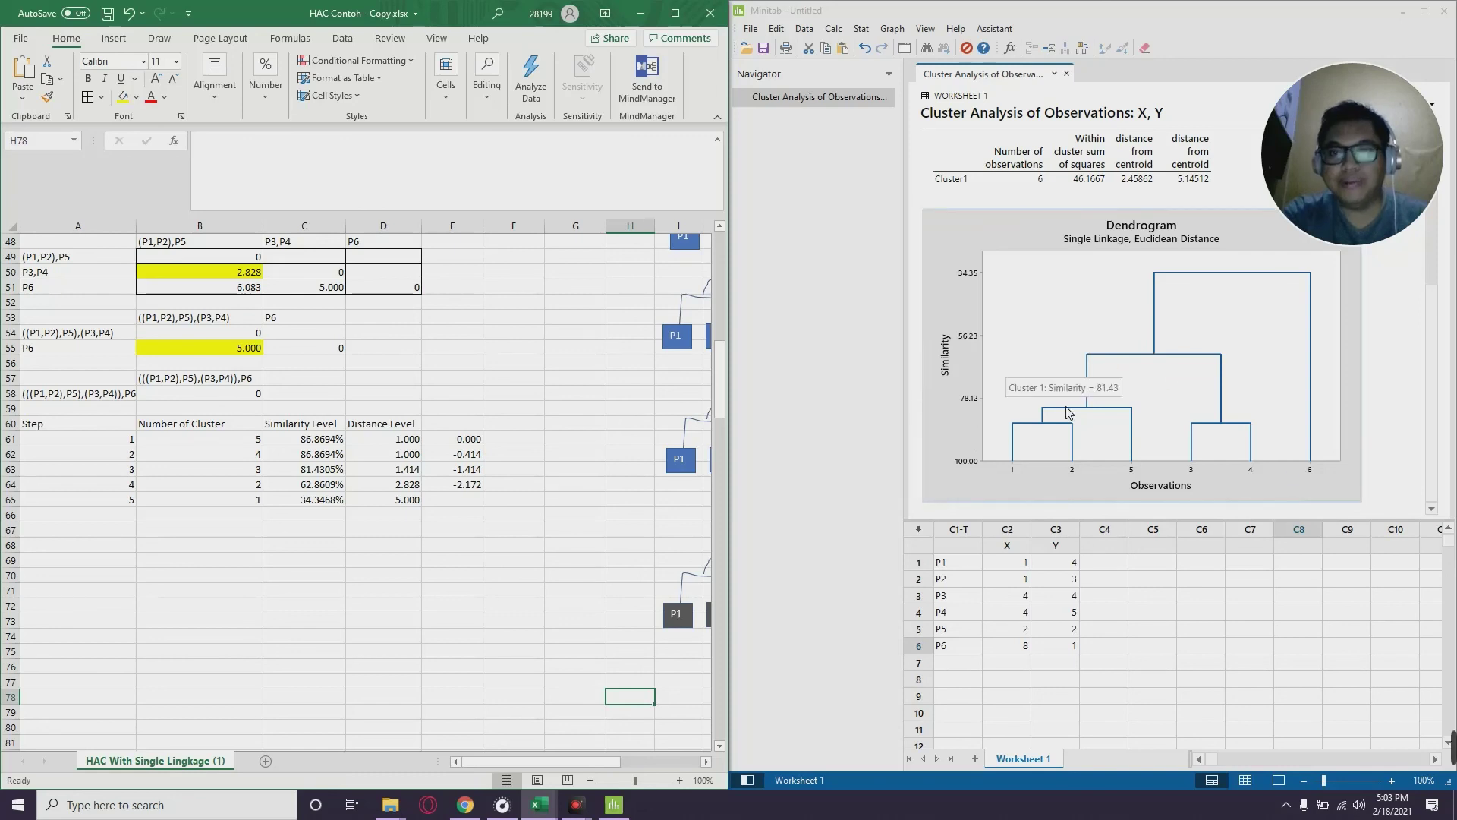
pyautogui.click(861, 28)
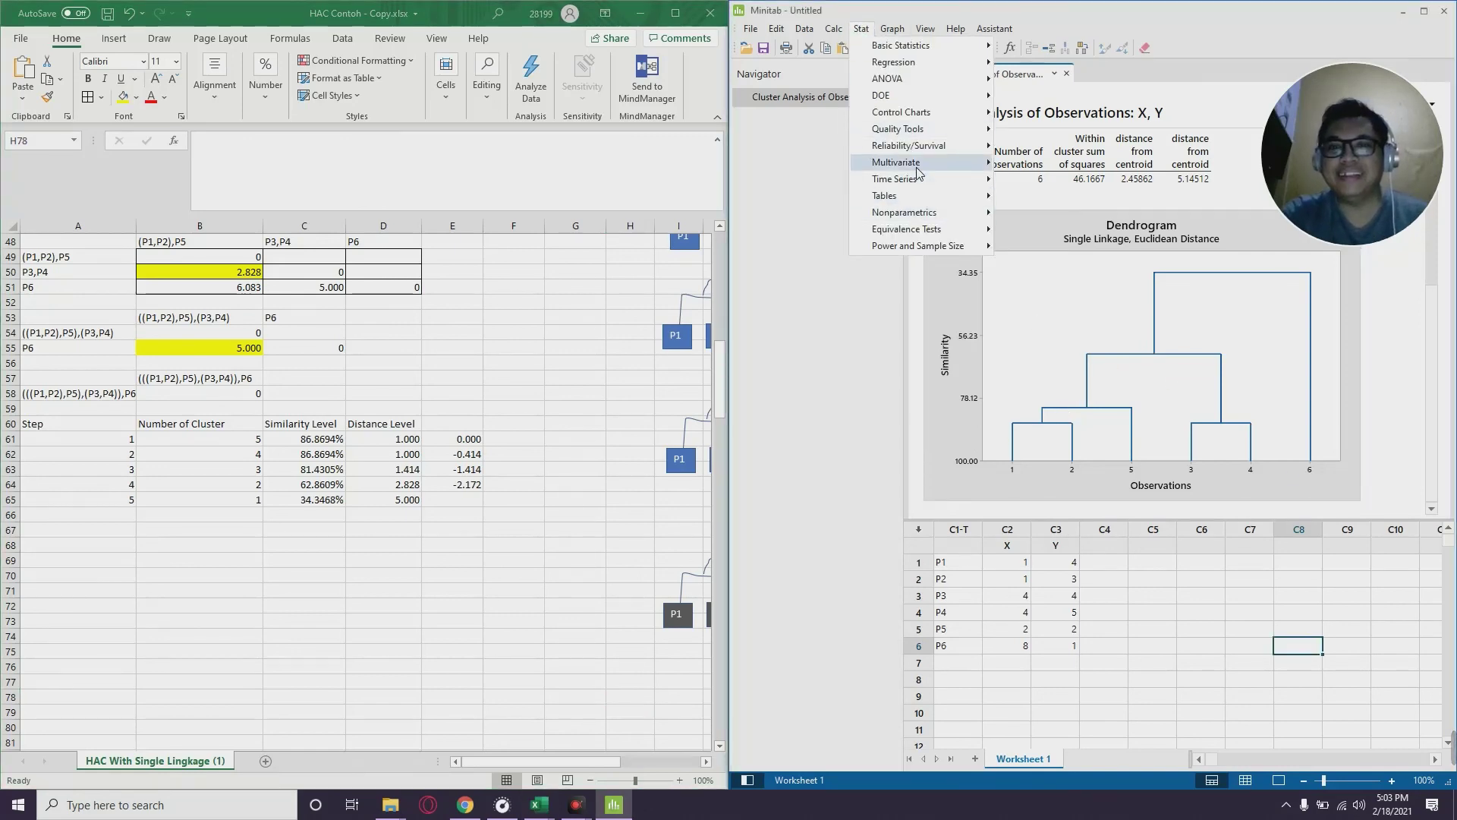
pyautogui.moveTo(914, 162)
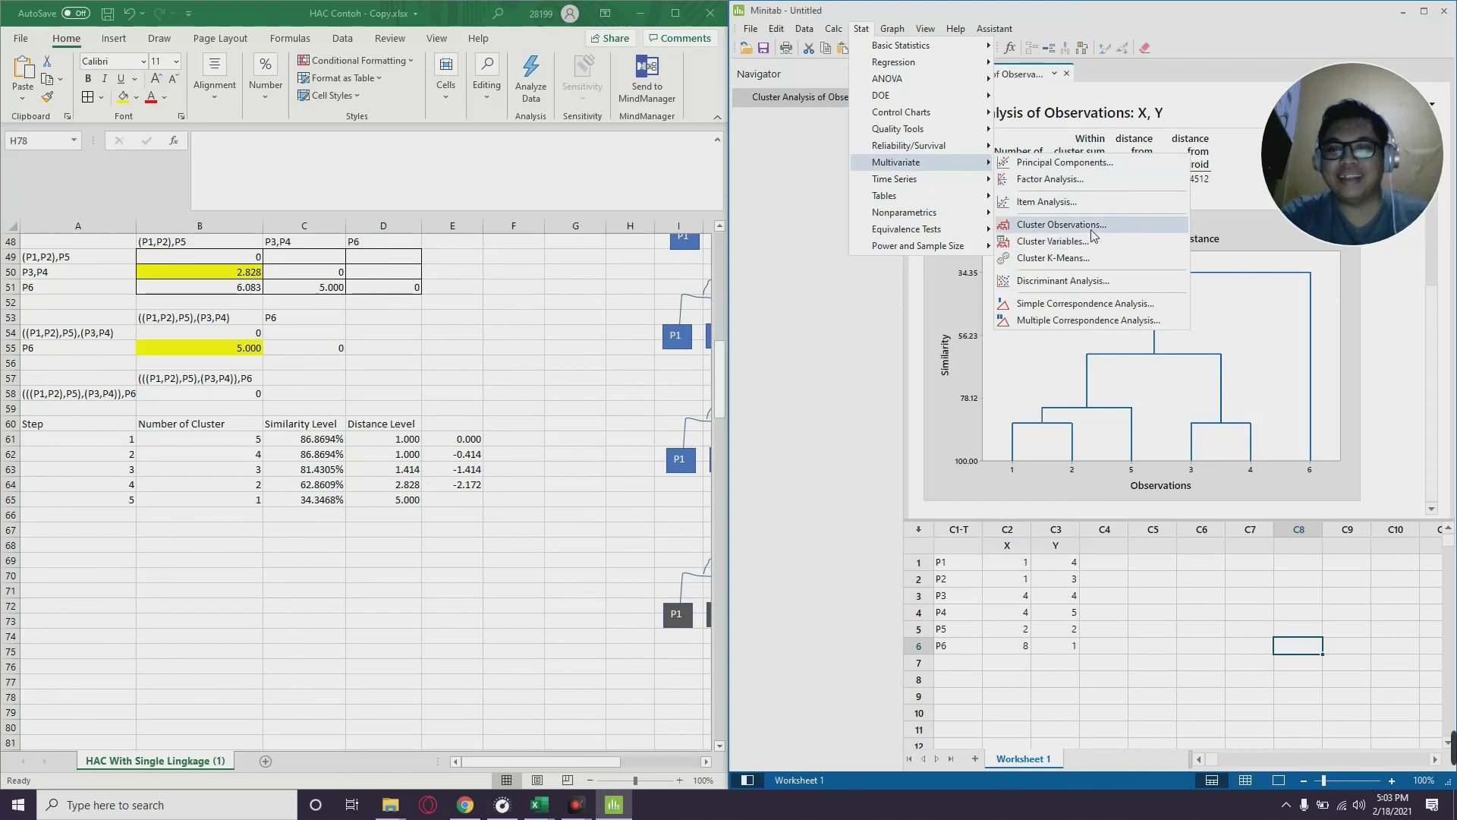
pyautogui.click(1063, 224)
pyautogui.moveTo(1067, 366); pyautogui.dragTo(1041, 432)
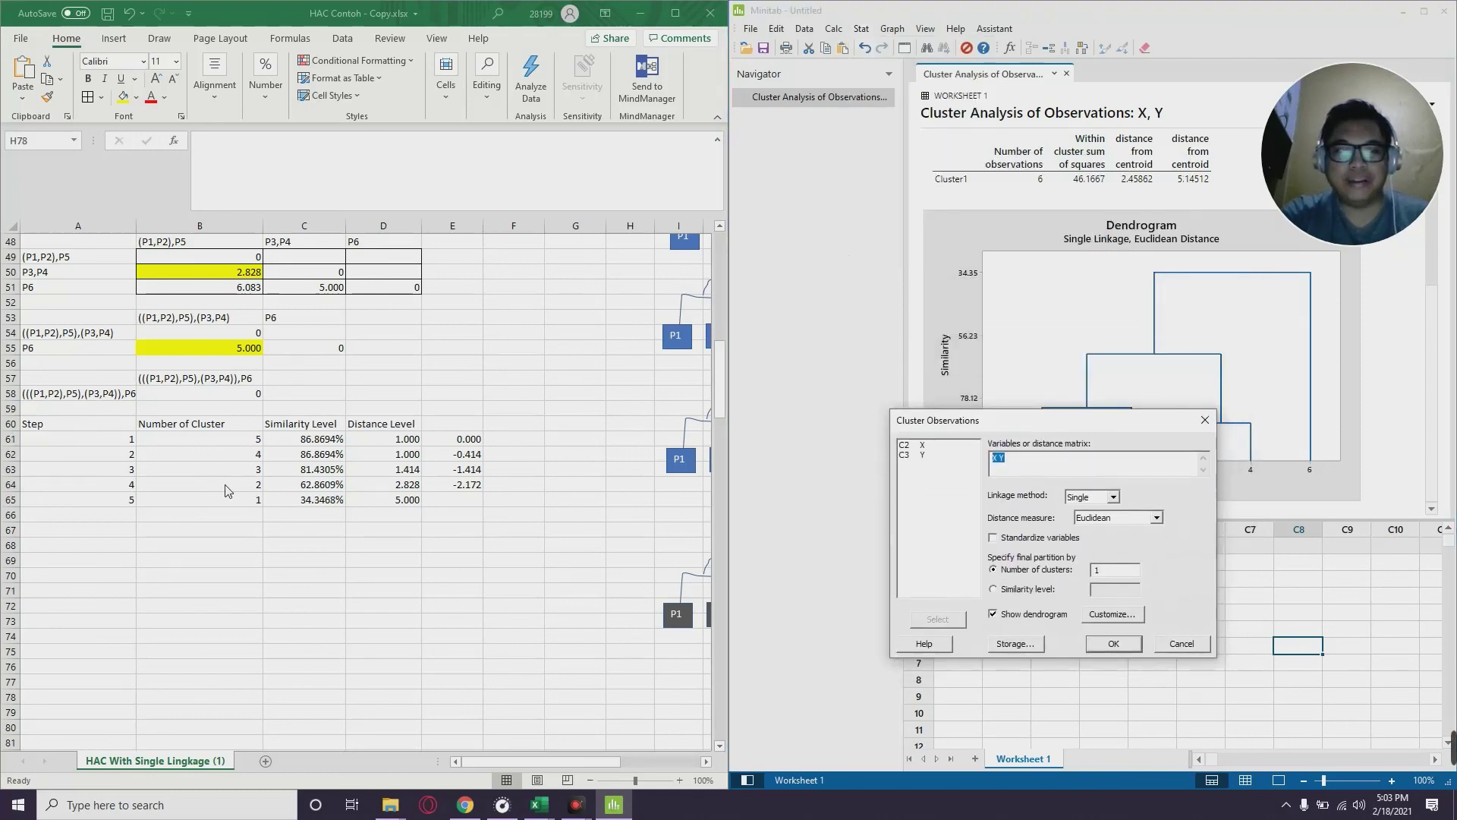
pyautogui.click(1116, 576)
pyautogui.write('2')
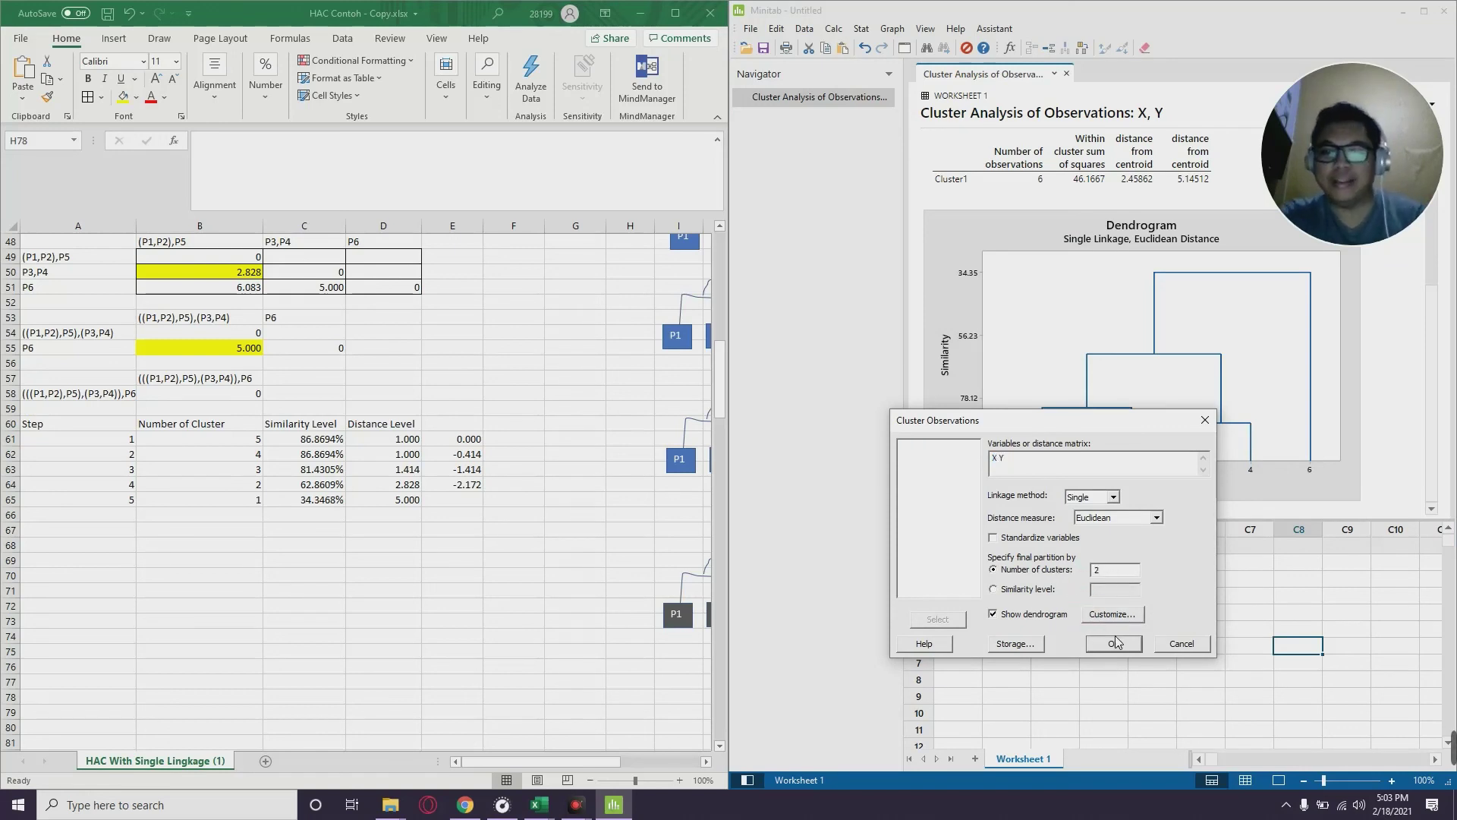
pyautogui.click(1111, 644)
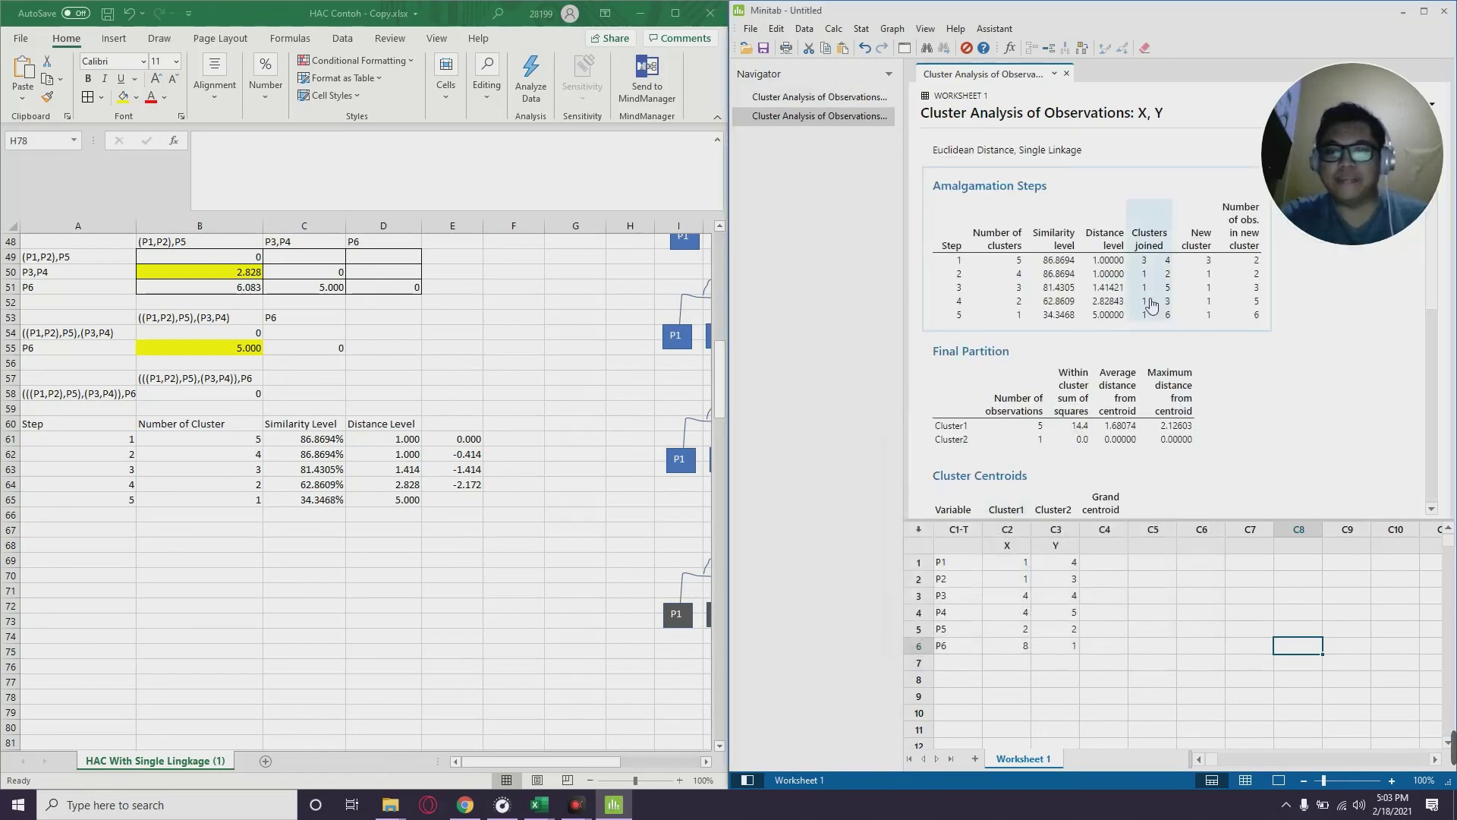
# Examine the new two-cluster dendrogram and compare P6's X and Y values with those of P1 to P5 in the worksheet
pyautogui.scroll(-10, 1155, 288)
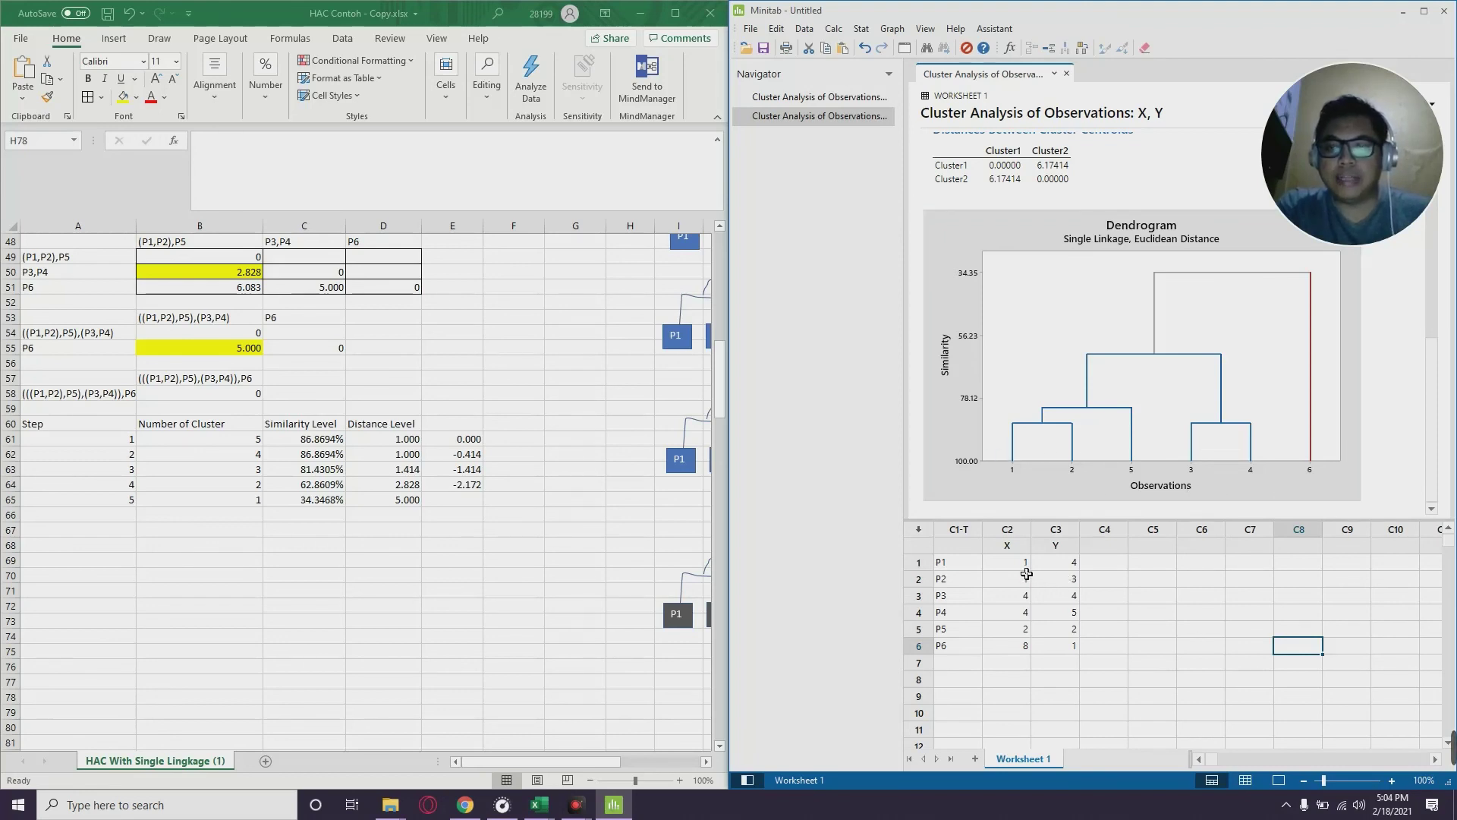
pyautogui.click(1107, 579)
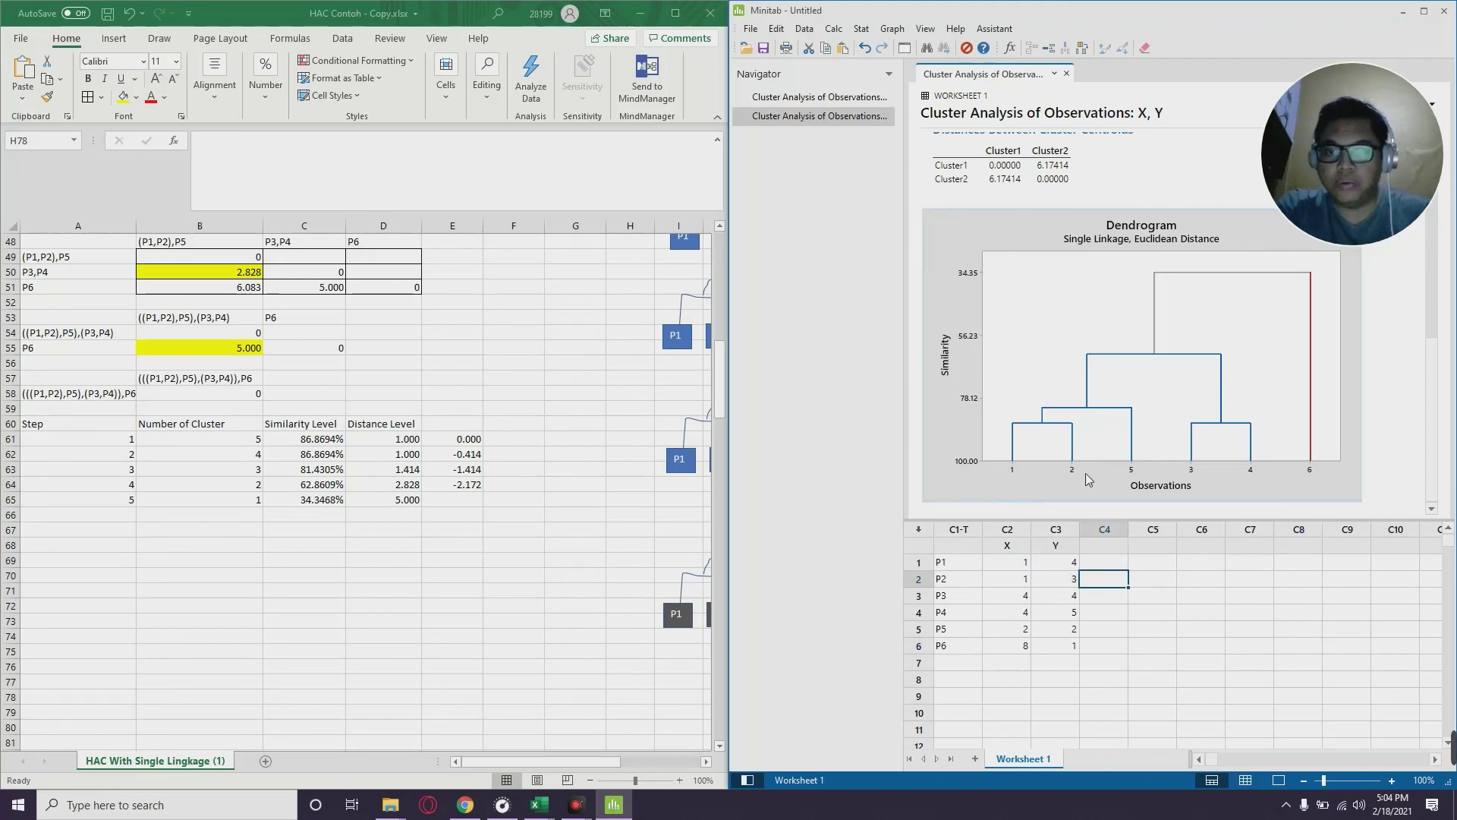
pyautogui.click(1182, 471)
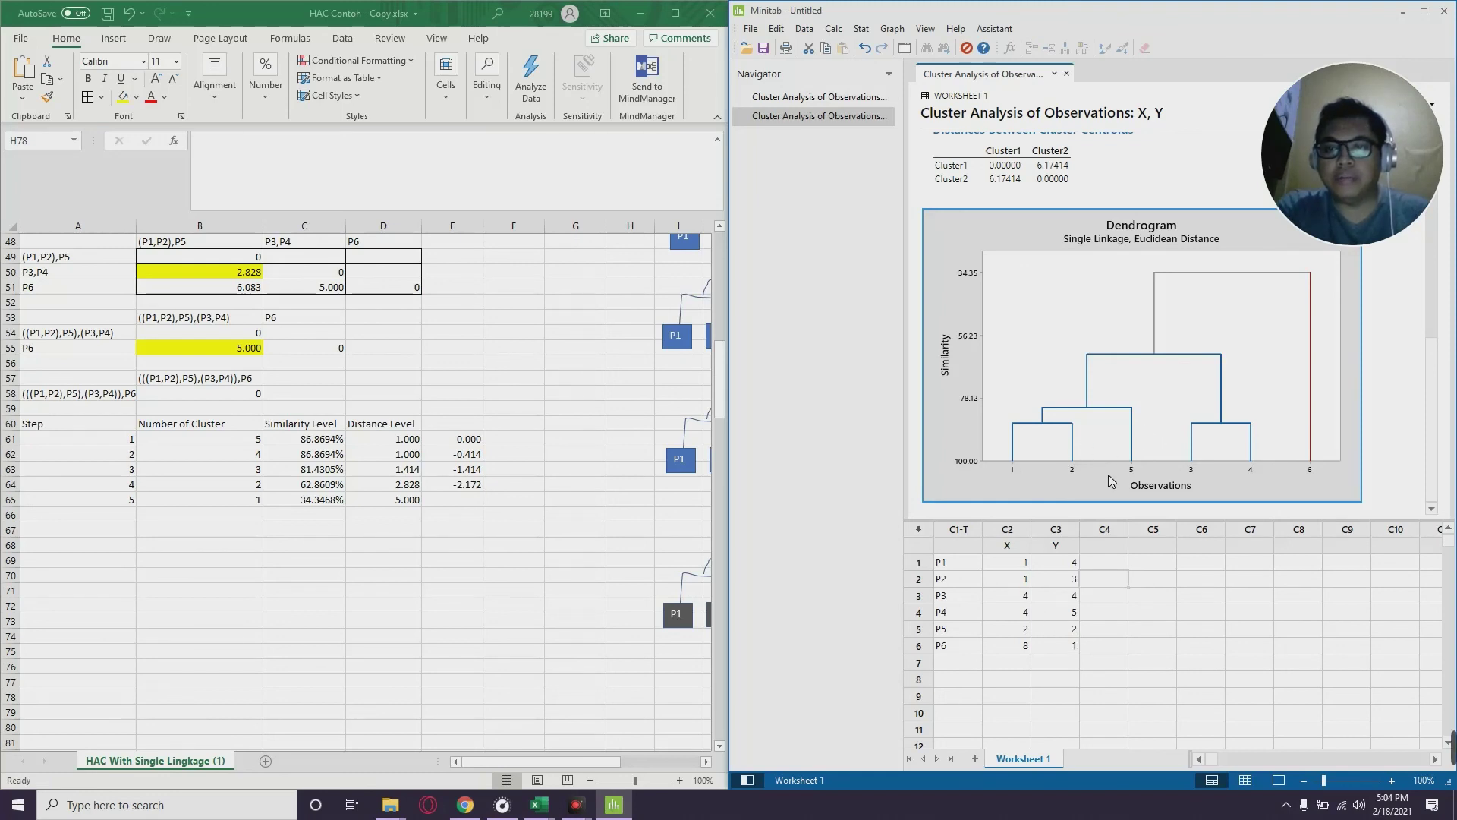
pyautogui.click(1025, 660)
pyautogui.moveTo(1025, 653); pyautogui.dragTo(1071, 646)
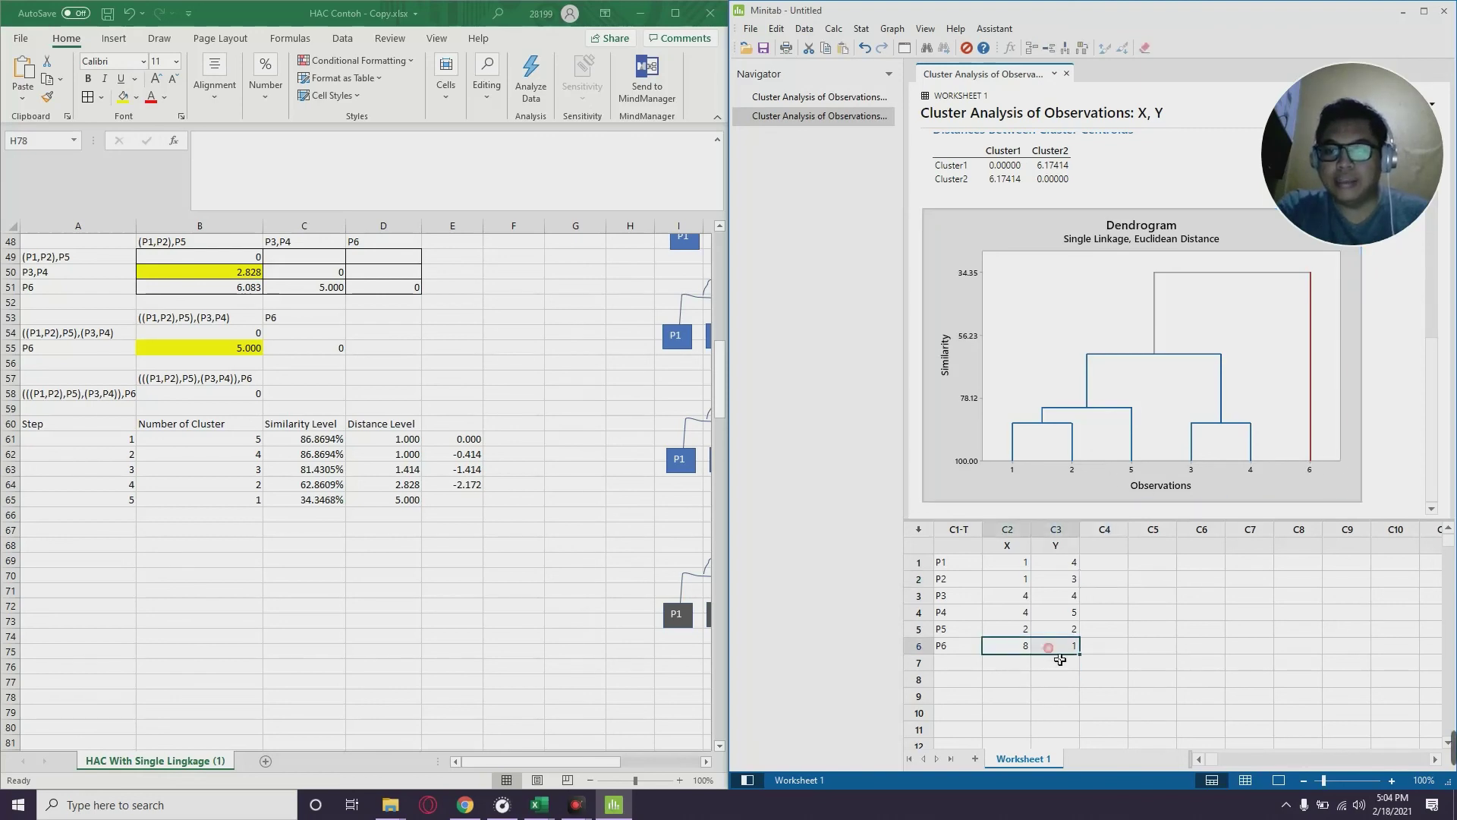
pyautogui.click(1019, 645)
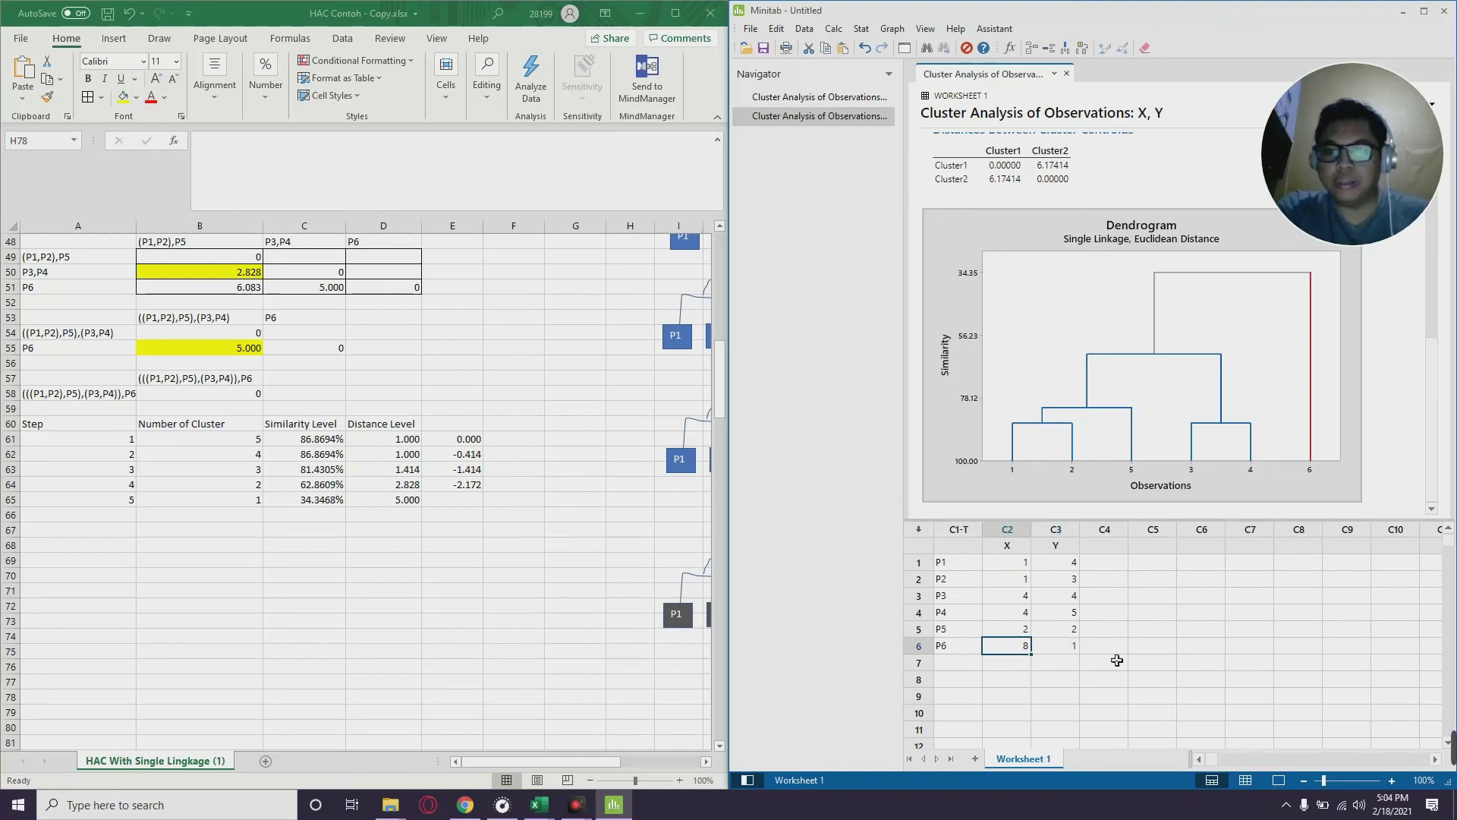
pyautogui.click(1052, 653)
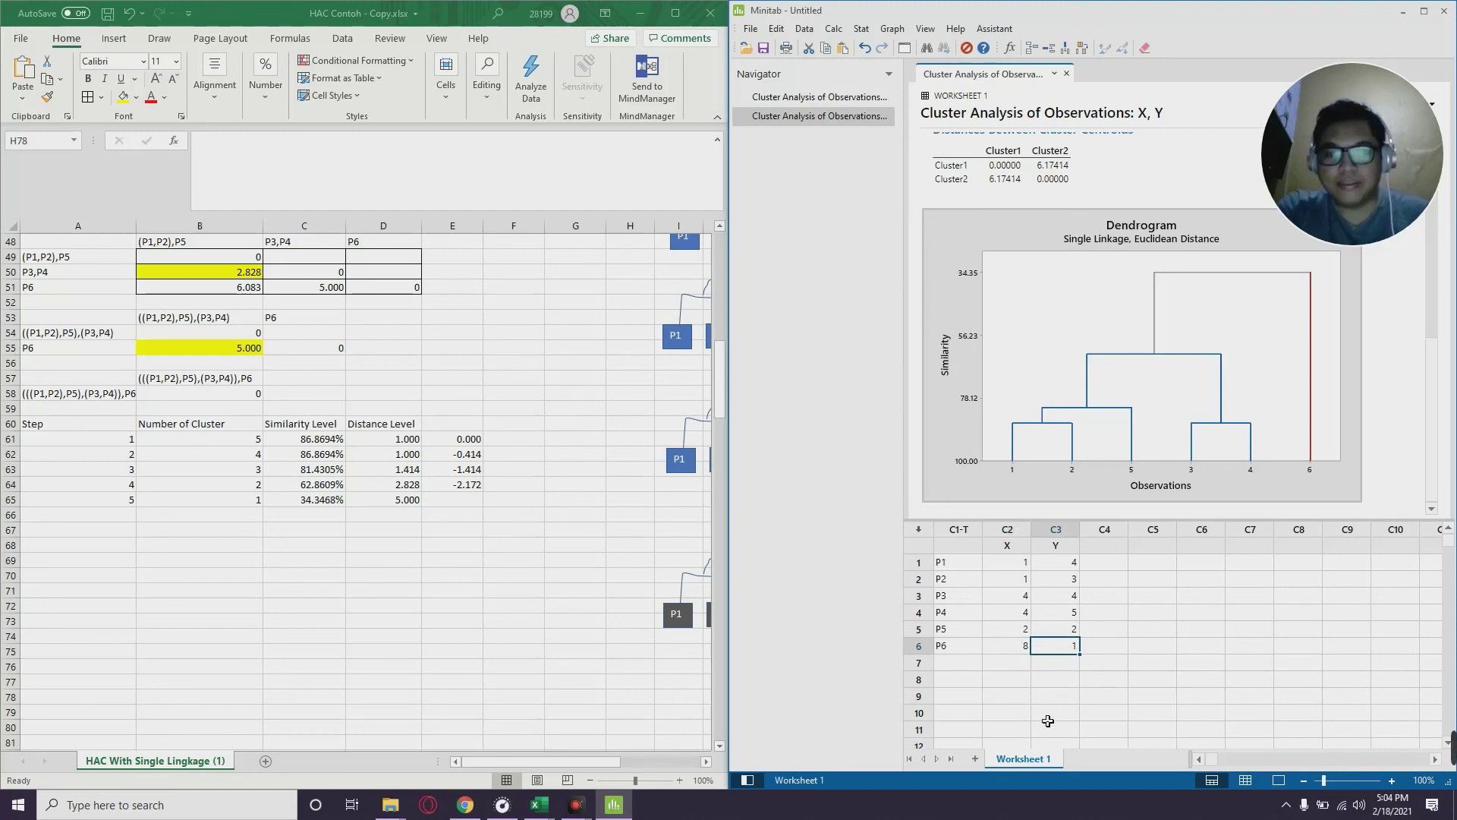
pyautogui.click(1270, 617)
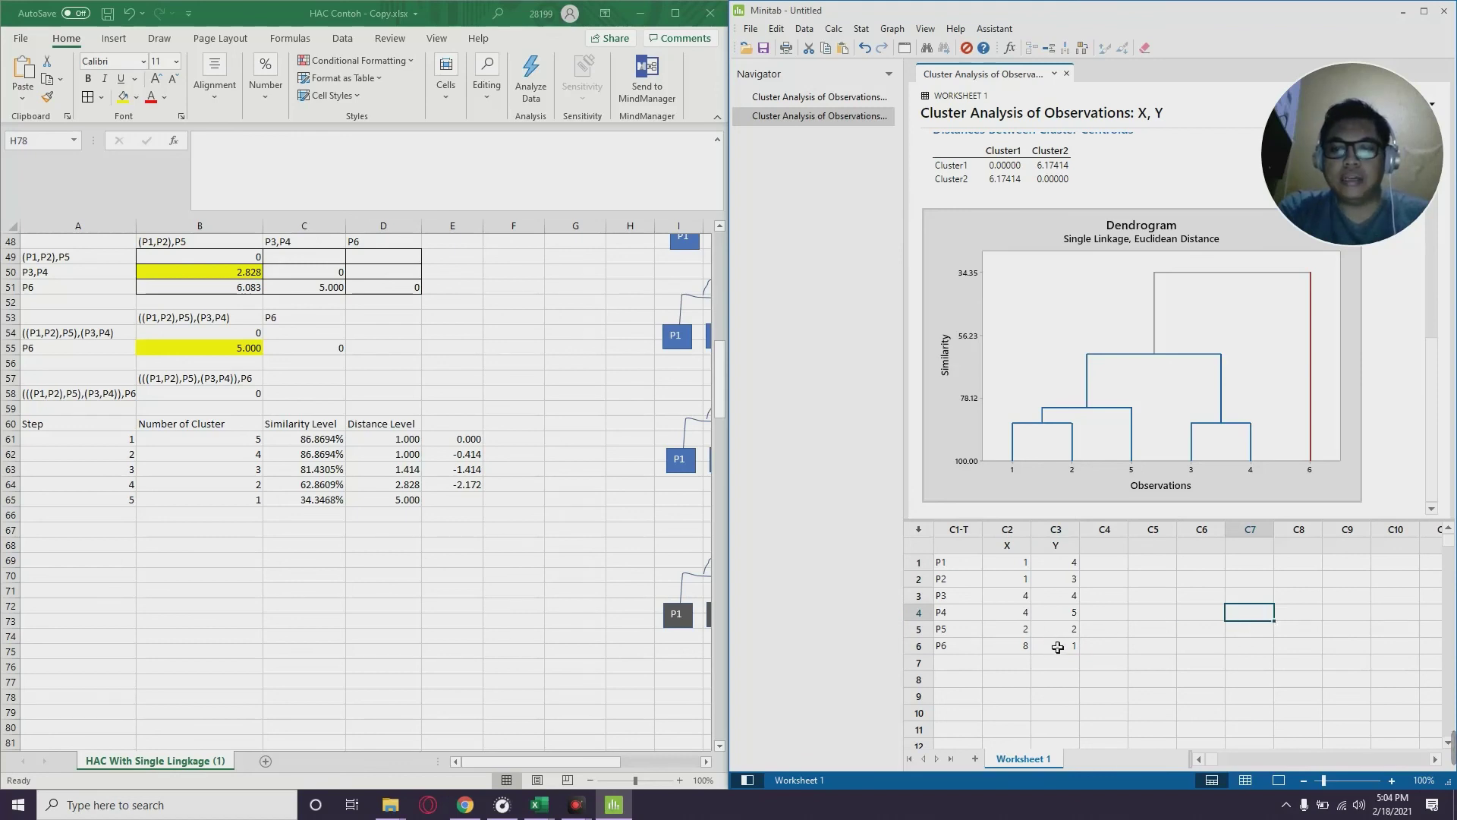
pyautogui.moveTo(1074, 631); pyautogui.dragTo(1029, 566)
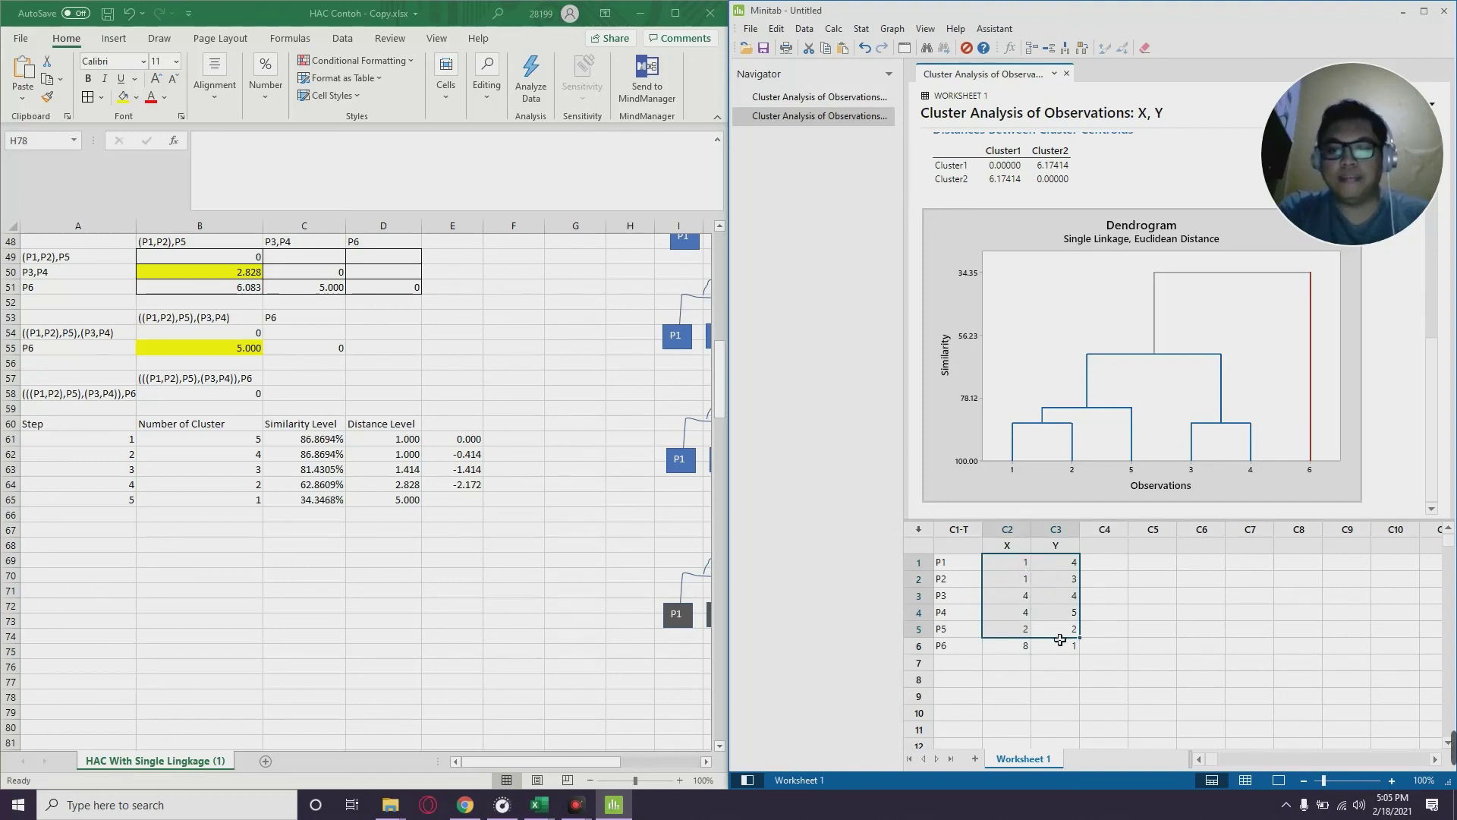
pyautogui.moveTo(1030, 650); pyautogui.dragTo(1059, 647)
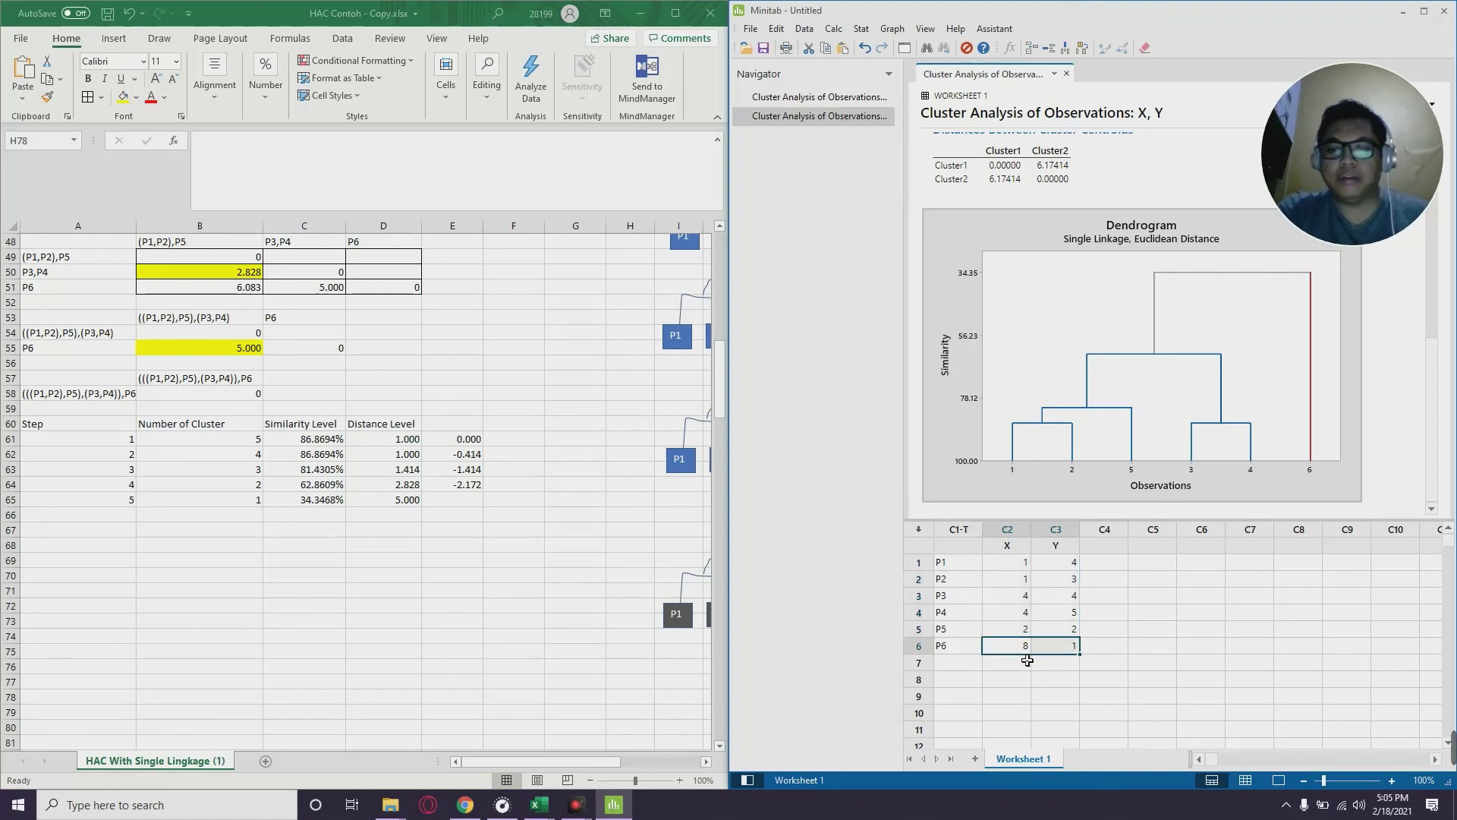
pyautogui.click(1169, 615)
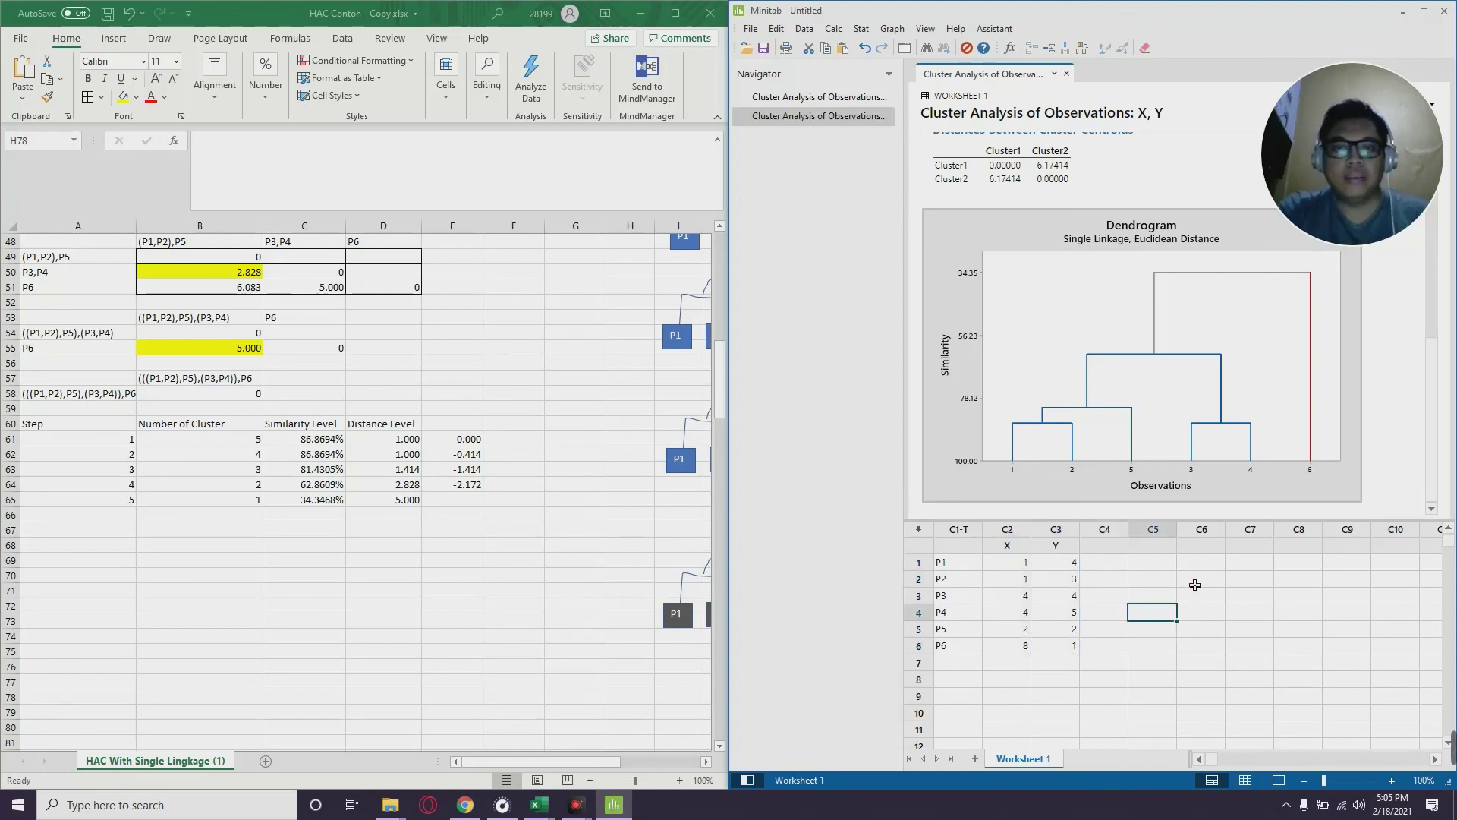